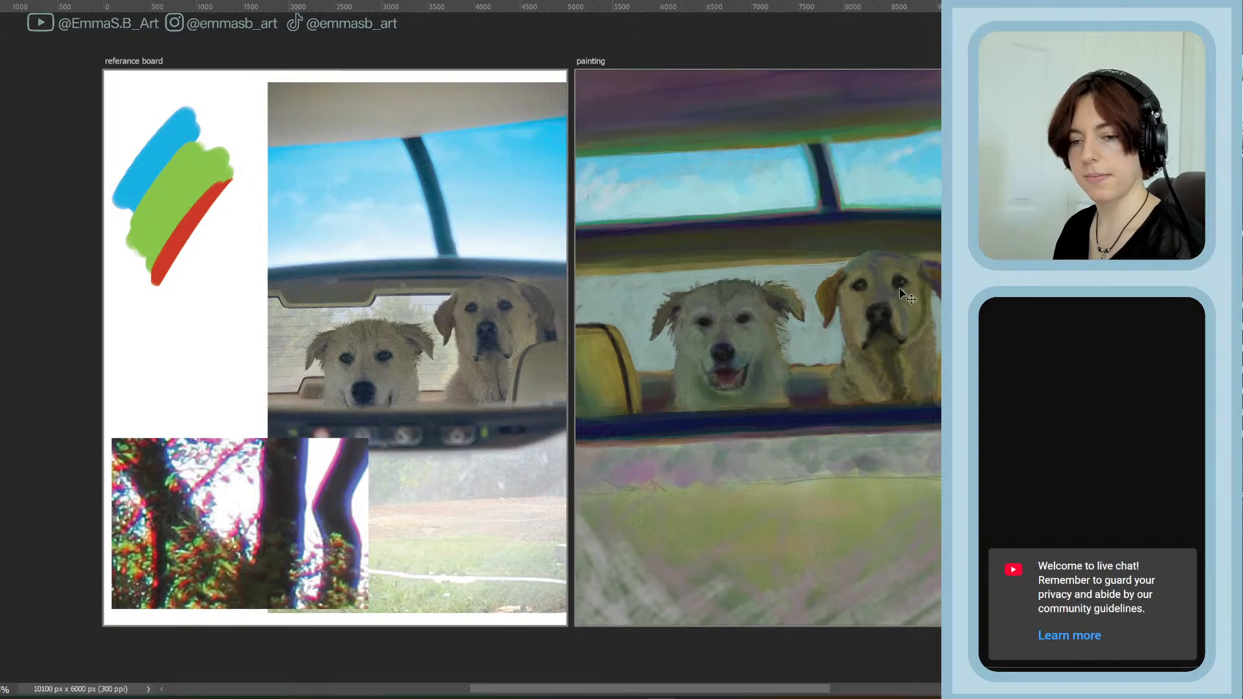
# Bring the Color panel over the lower part of the reference board, making it wider and shorter
pyautogui.scroll(-3, 920, 266)
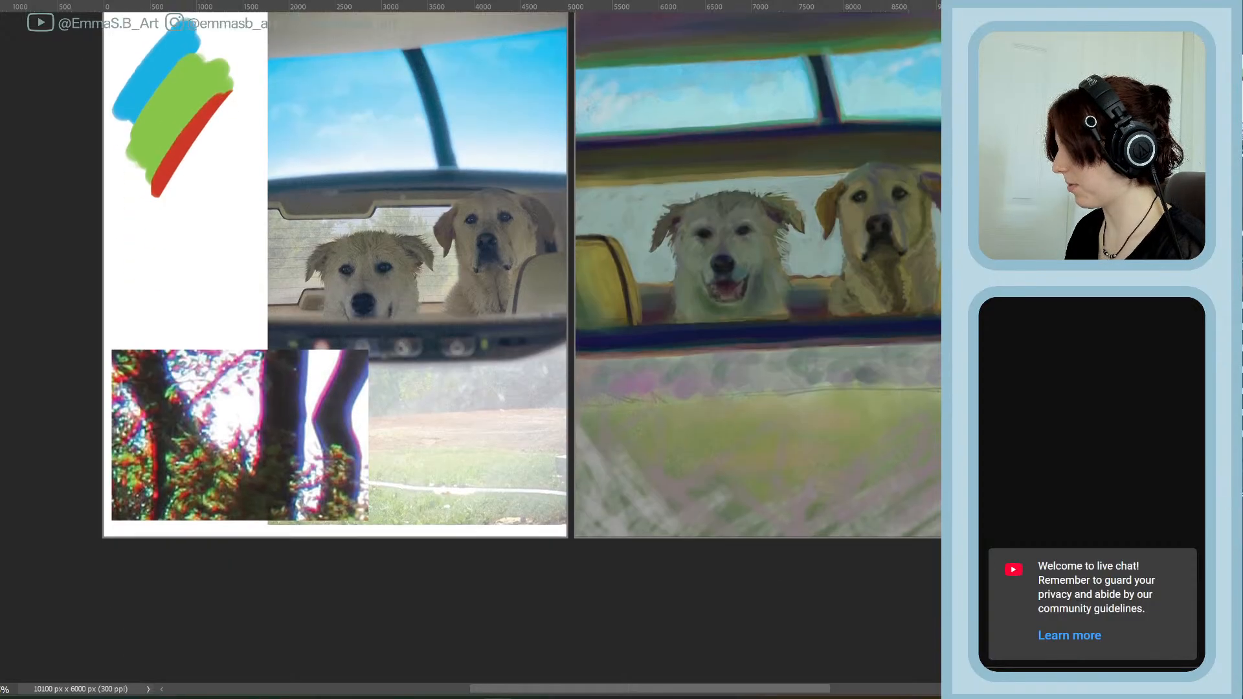
pyautogui.scroll(4, 920, 266)
pyautogui.scroll(1, 521, 356)
pyautogui.moveTo(725, 690)
pyautogui.mouseDown()
pyautogui.moveTo(772, 686)
pyautogui.moveTo(761, 692)
pyautogui.mouseUp()
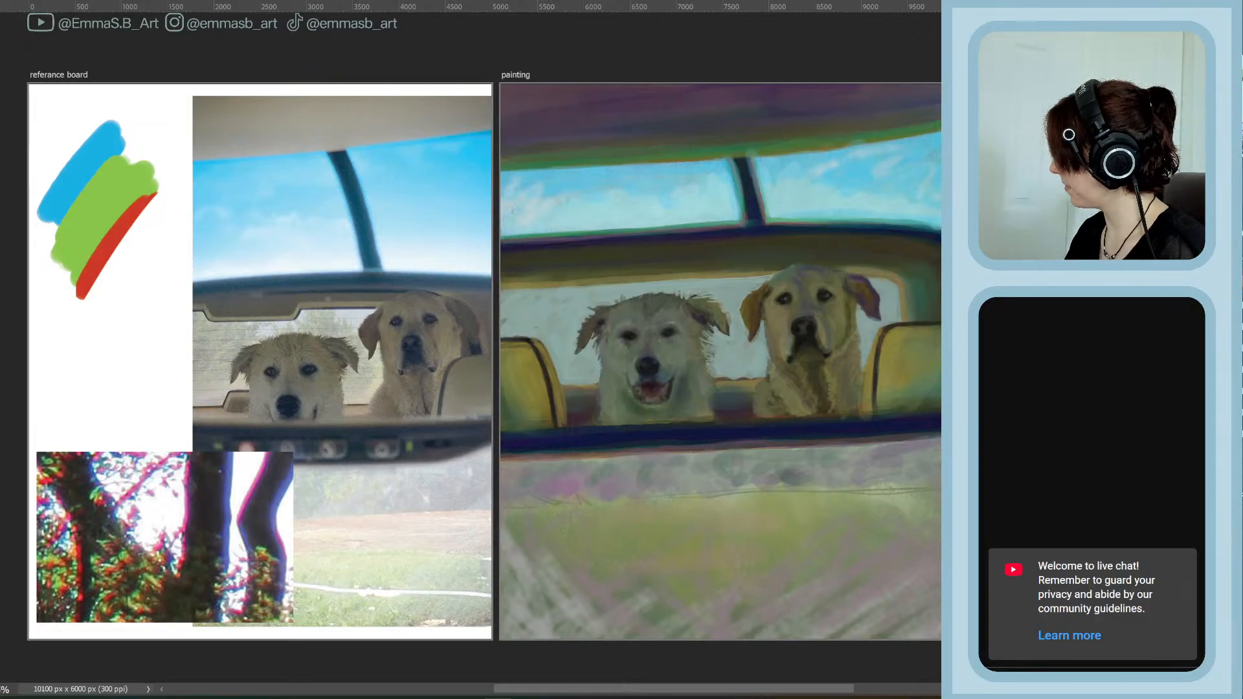
pyautogui.moveTo(1035, 511); pyautogui.dragTo(416, 426)
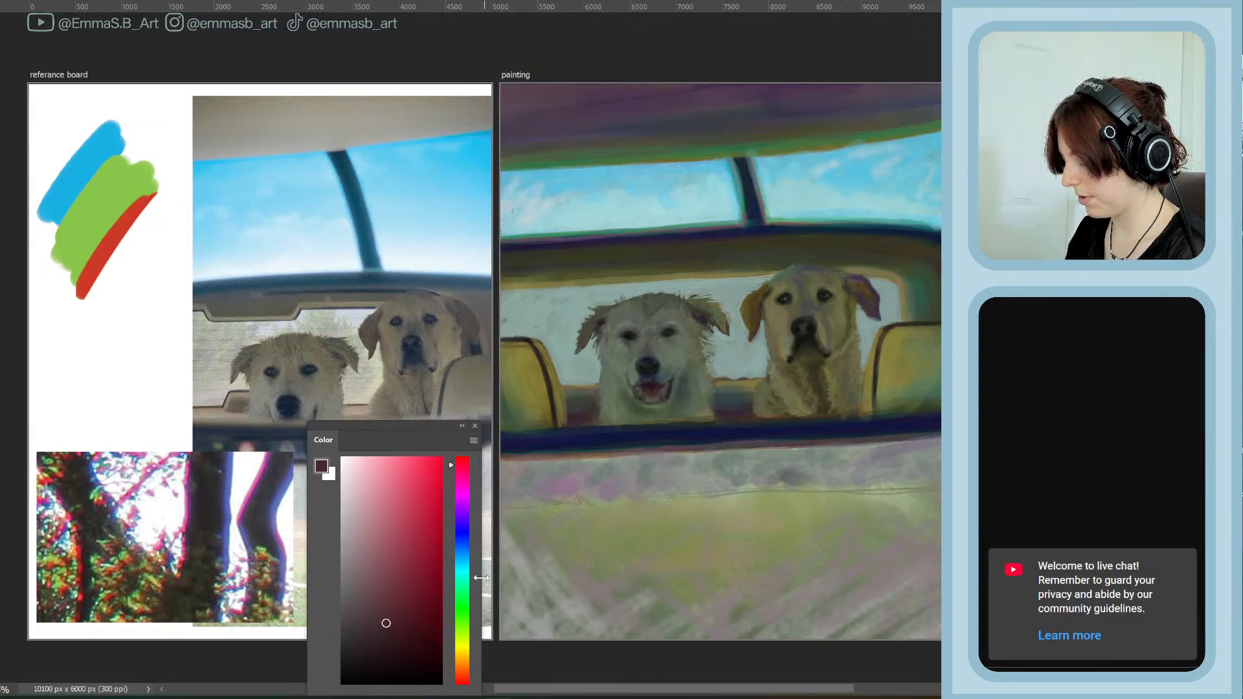
pyautogui.moveTo(480, 577); pyautogui.dragTo(600, 569)
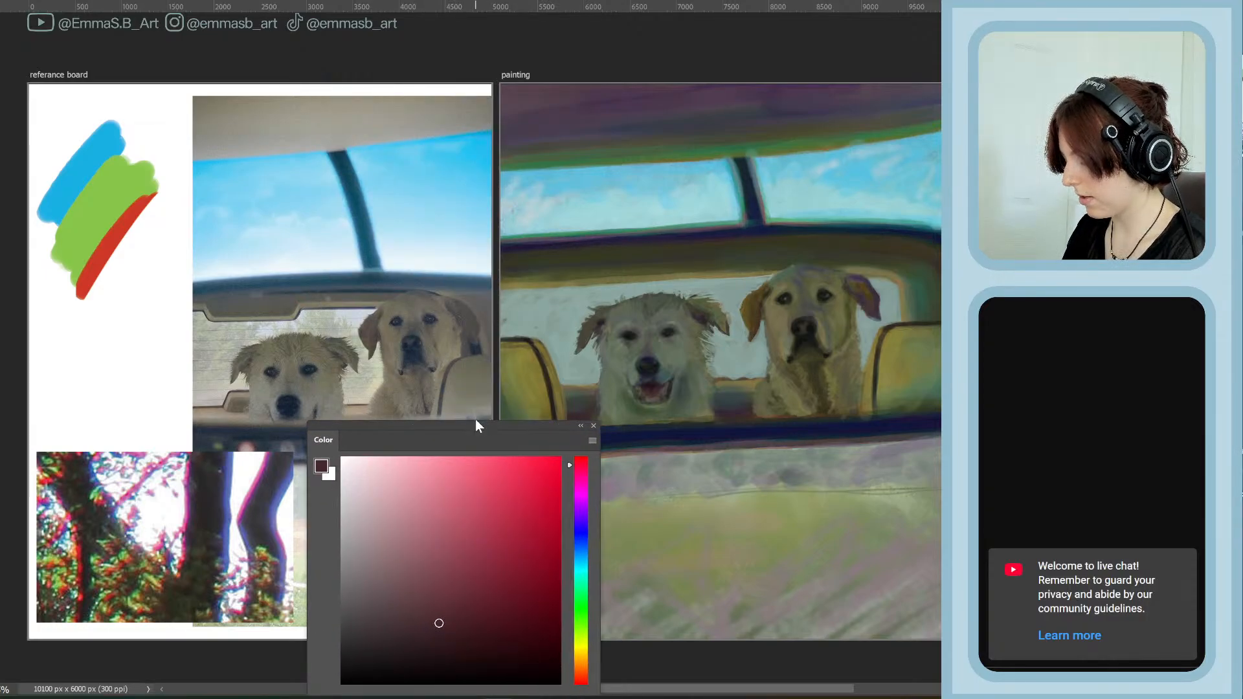
pyautogui.moveTo(489, 424); pyautogui.dragTo(492, 310)
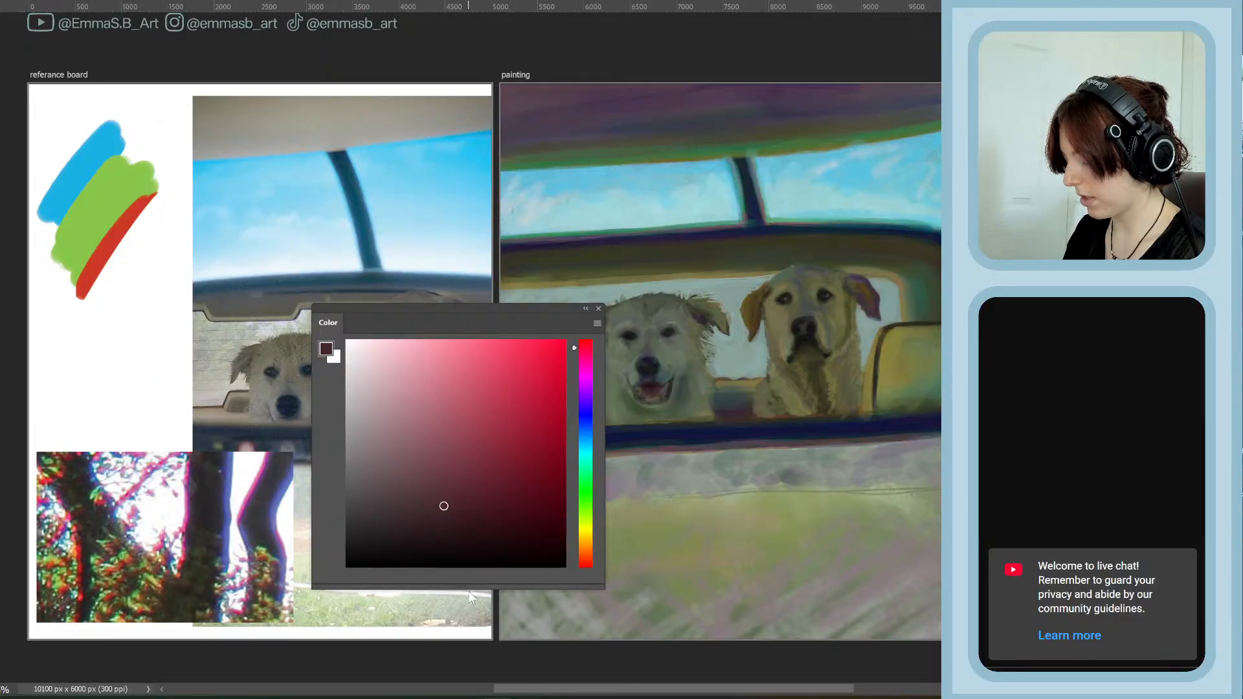
pyautogui.moveTo(469, 585); pyautogui.dragTo(472, 472)
pyautogui.moveTo(475, 311); pyautogui.dragTo(395, 472)
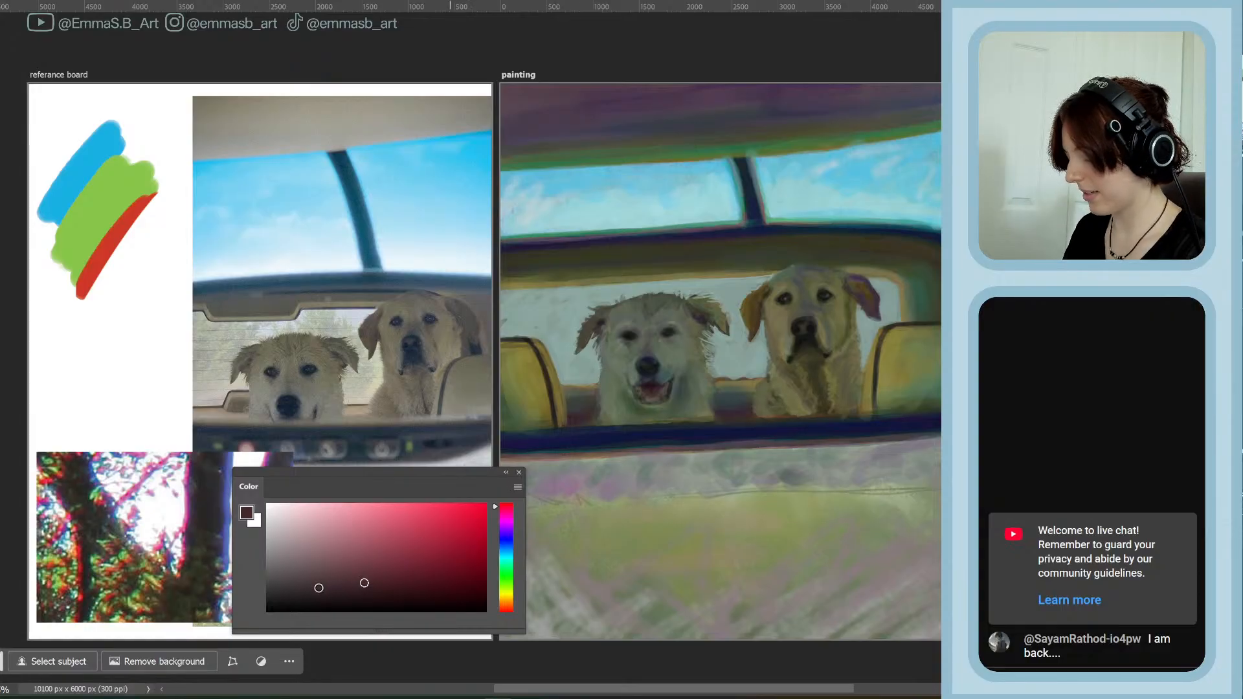
# Mix a near-black desaturated blue and darken both eyes of the smiling dog in the painting
pyautogui.click(505, 549)
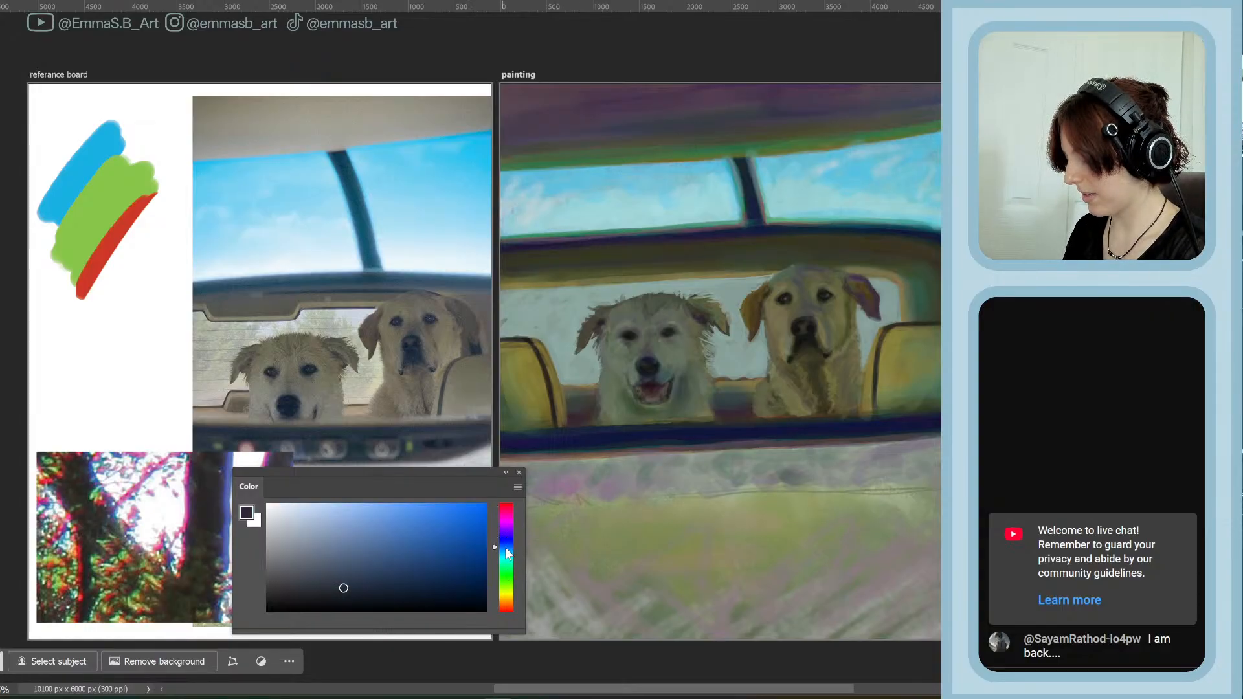
pyautogui.moveTo(330, 591); pyautogui.dragTo(332, 596)
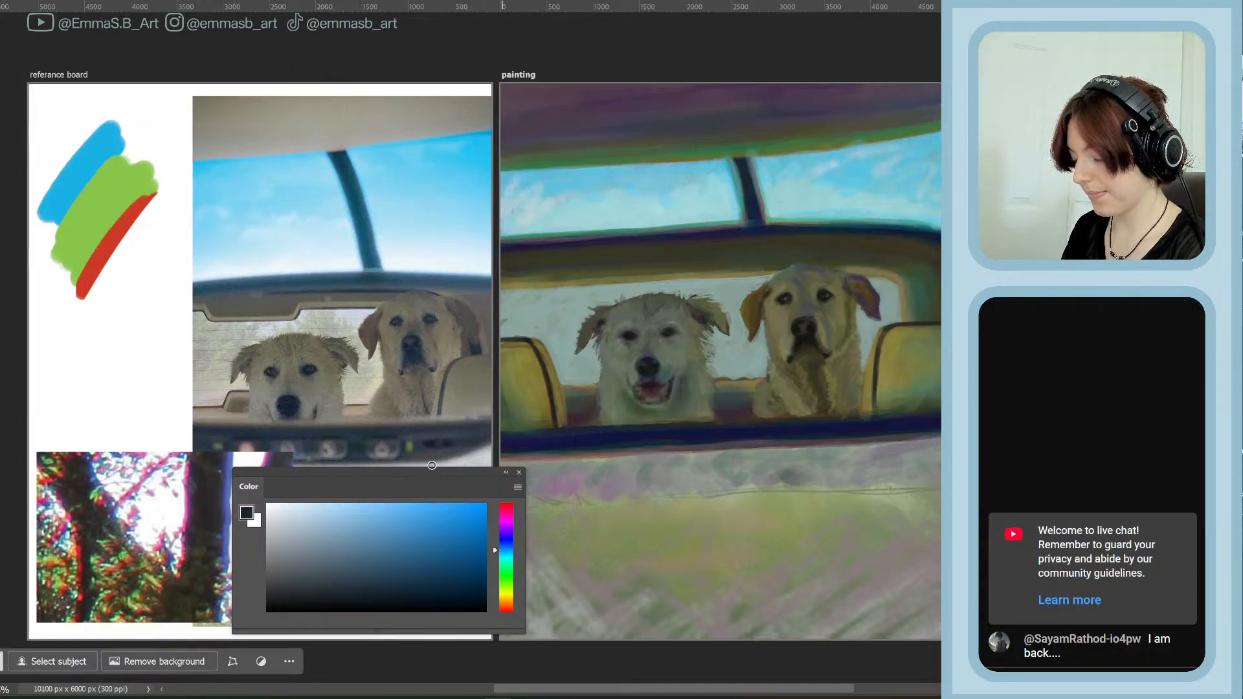
pyautogui.scroll(9, 572, 350)
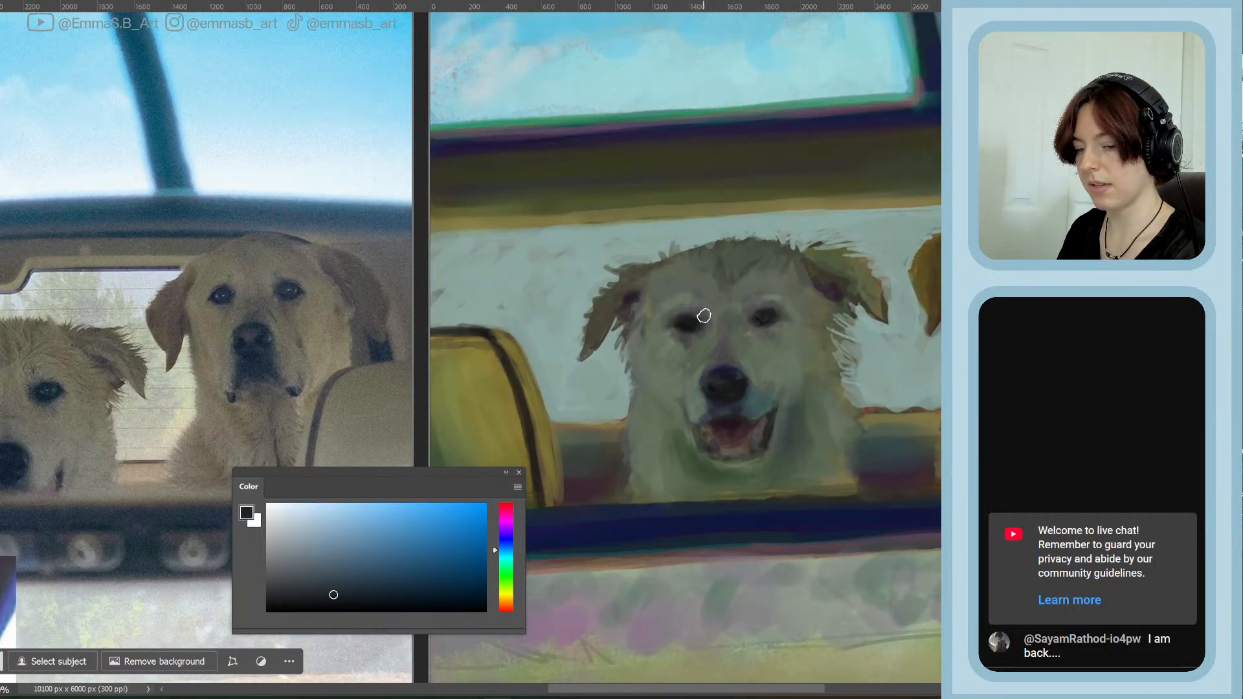
pyautogui.moveTo(742, 692); pyautogui.dragTo(716, 693)
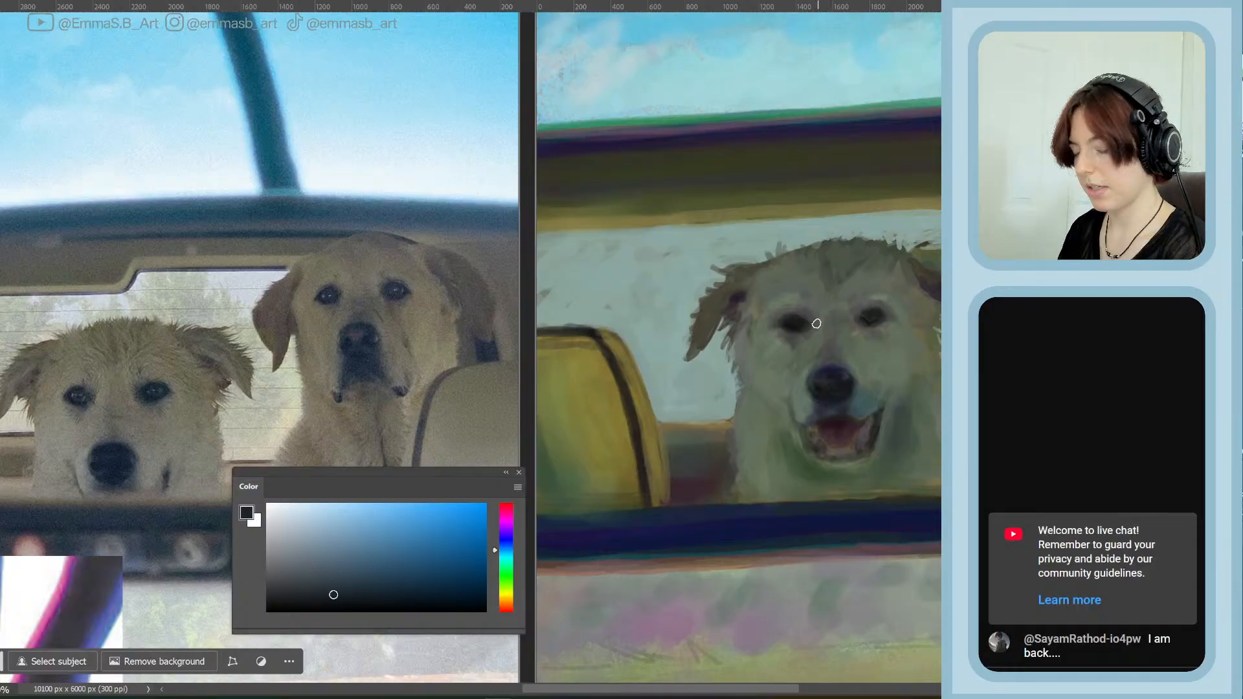
pyautogui.moveTo(333, 595); pyautogui.dragTo(315, 589)
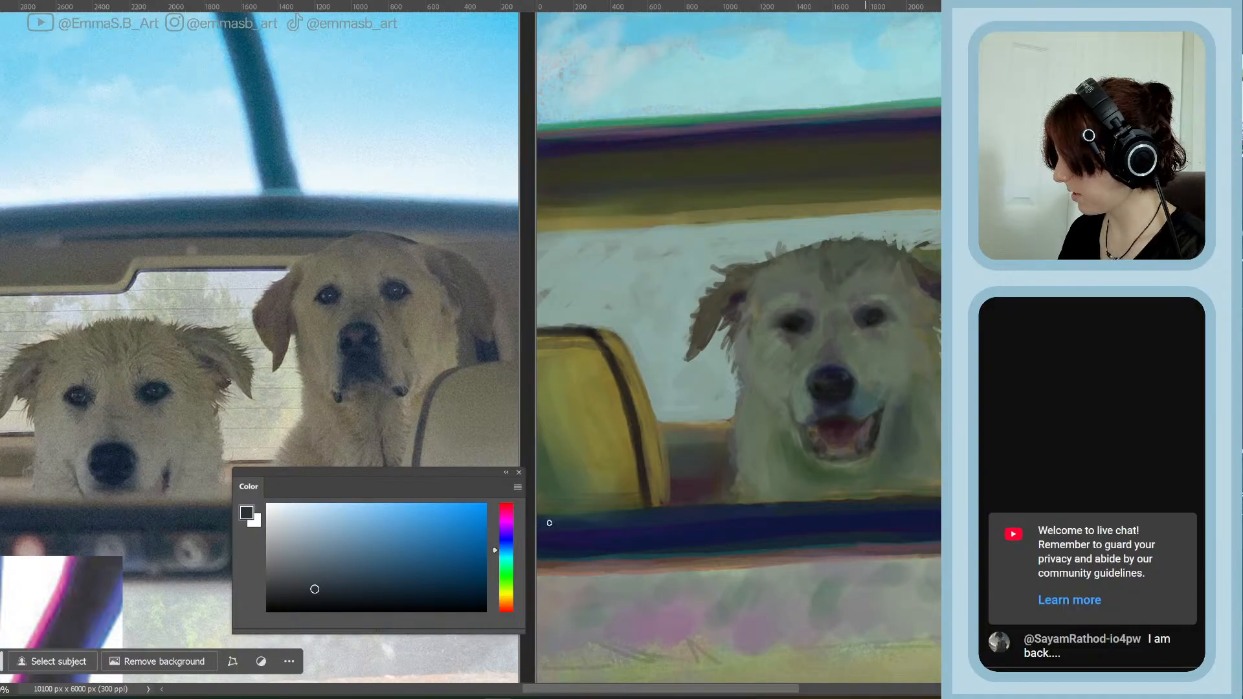
pyautogui.click(322, 594)
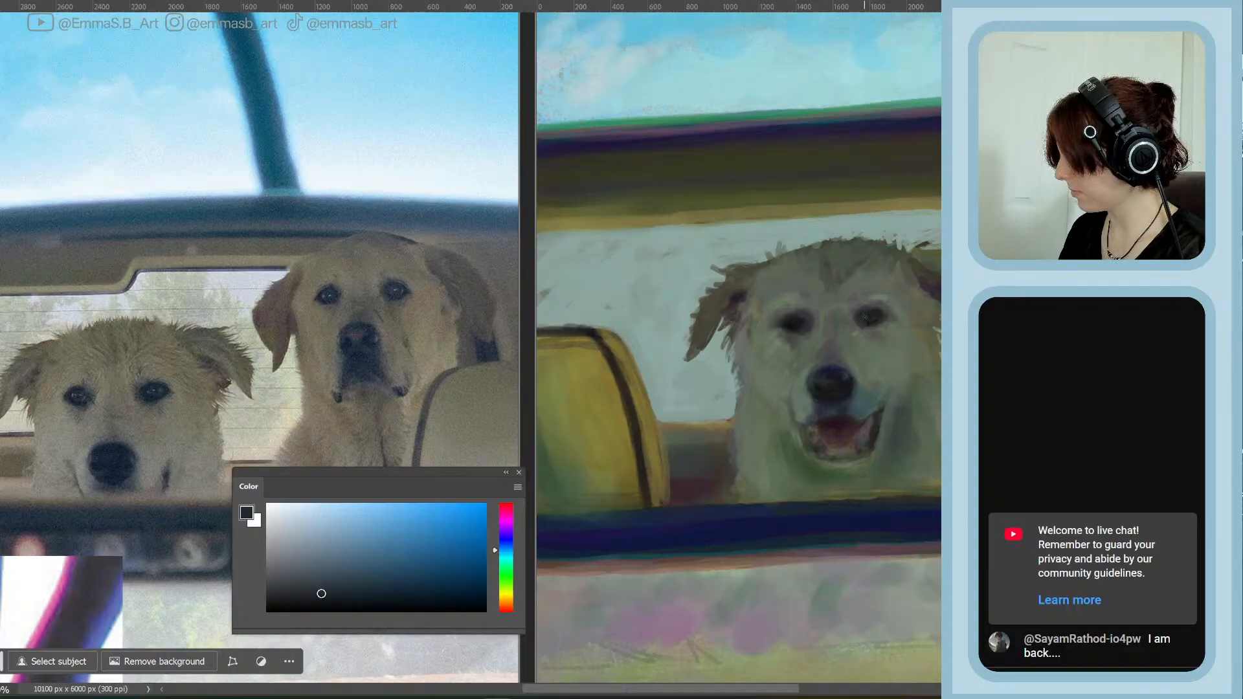
pyautogui.click(321, 597)
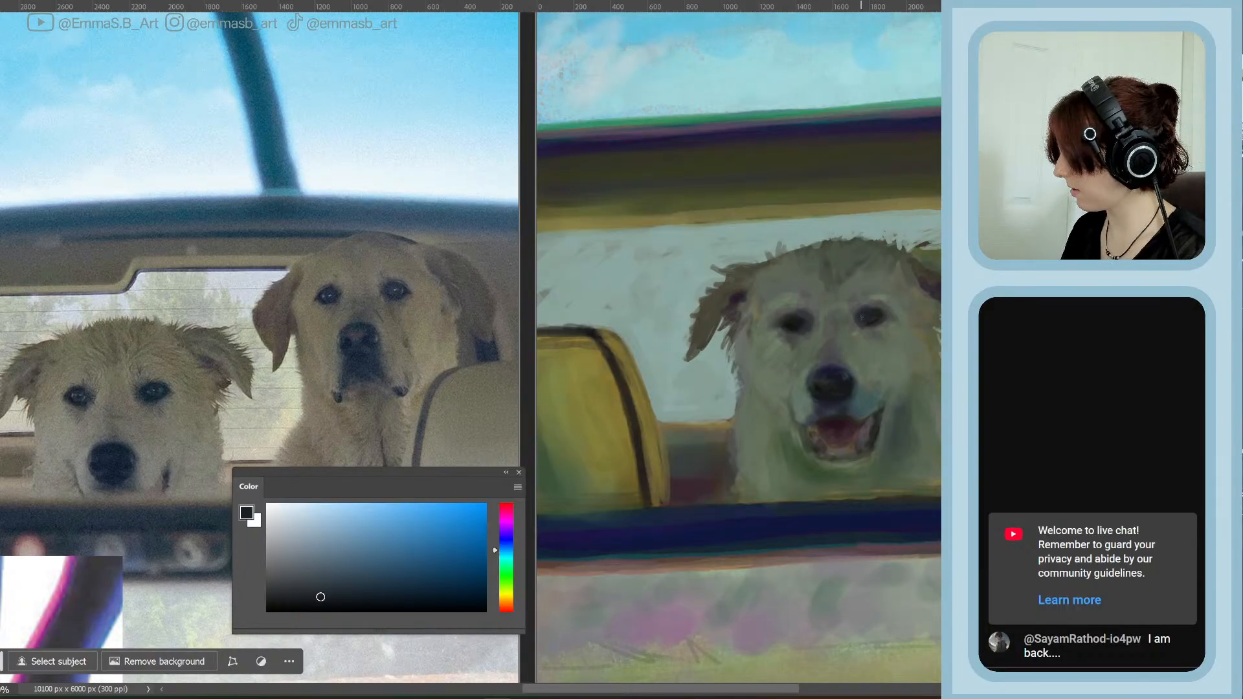
pyautogui.moveTo(872, 314); pyautogui.dragTo(880, 320)
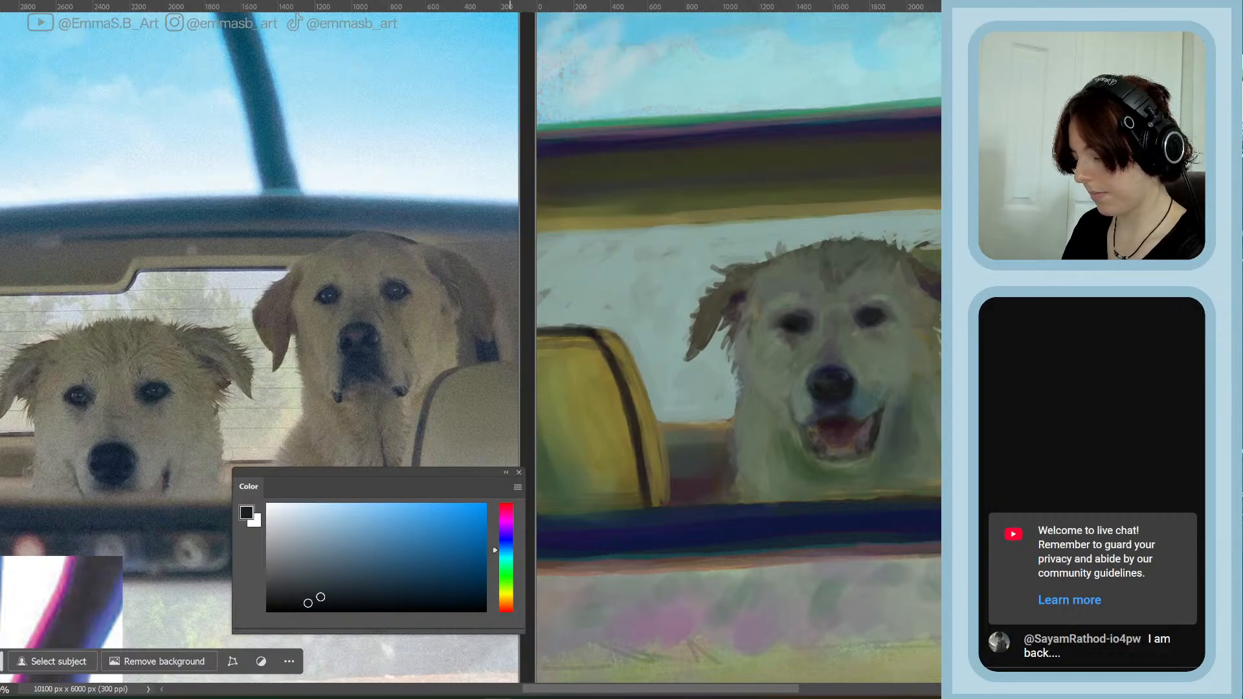
pyautogui.click(290, 603)
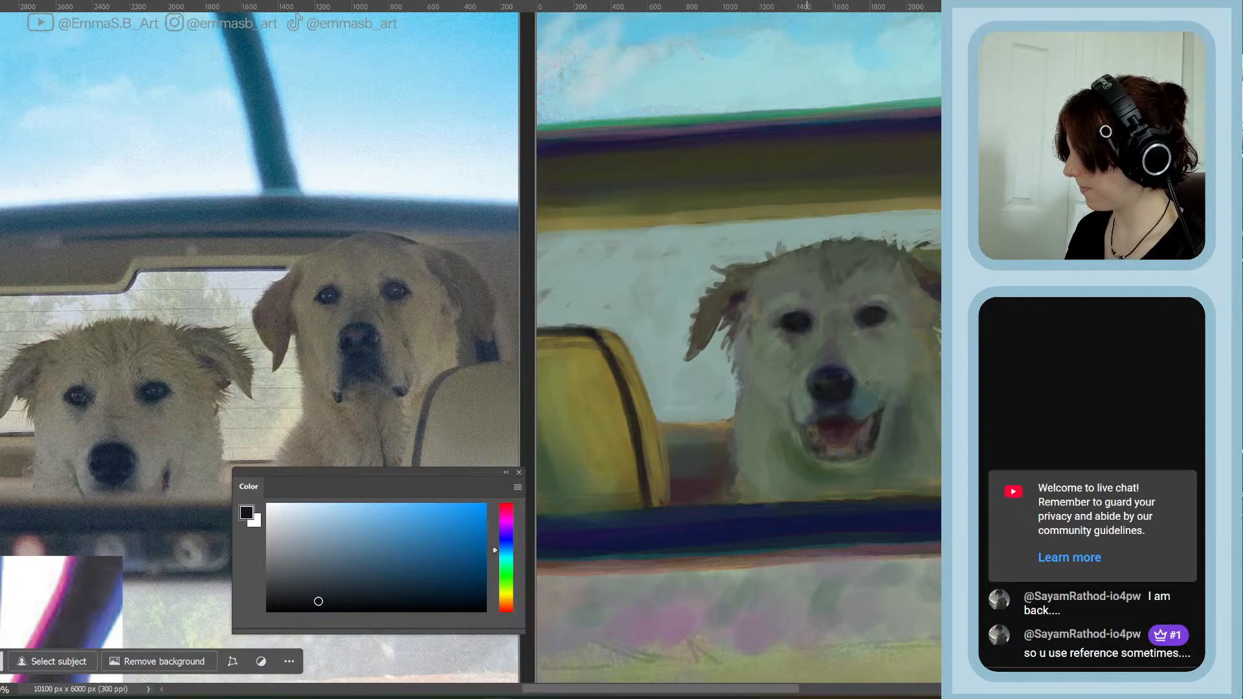
# Sample a grey-green from the smiling dog's muzzle, touch up the muzzle shading, and darken the colour to a near-black green
pyautogui.hotkey('ctrl', '-')
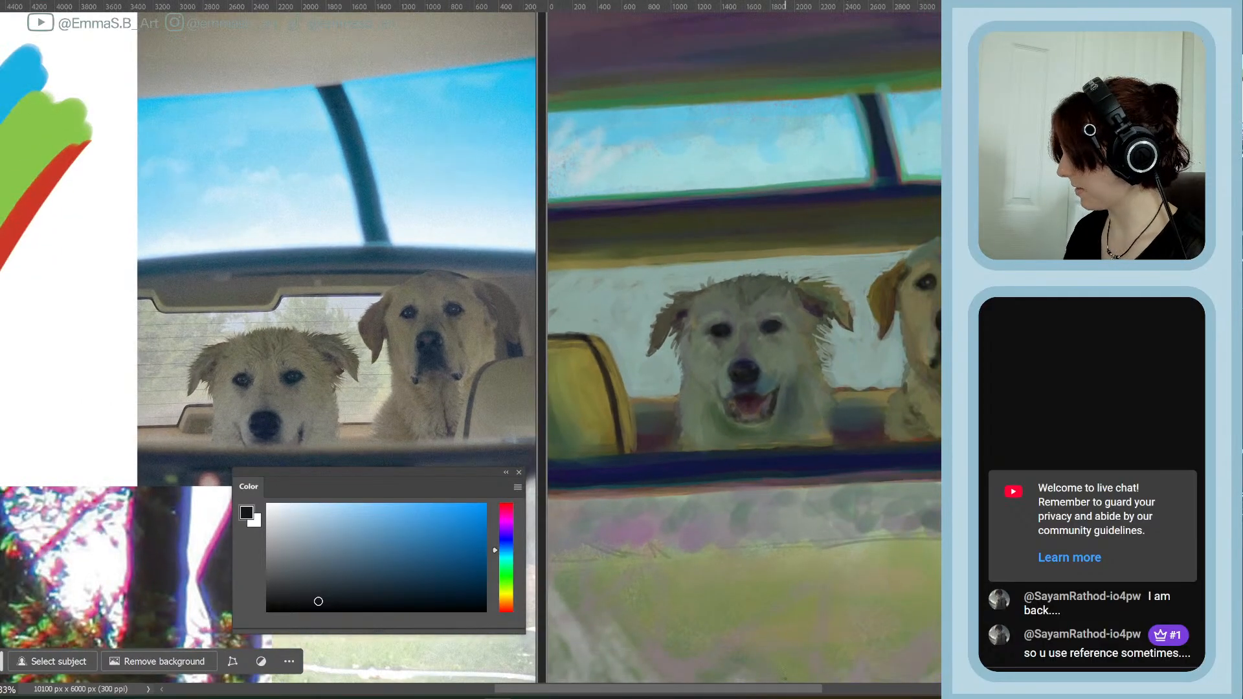
pyautogui.moveTo(785, 693); pyautogui.dragTo(817, 698)
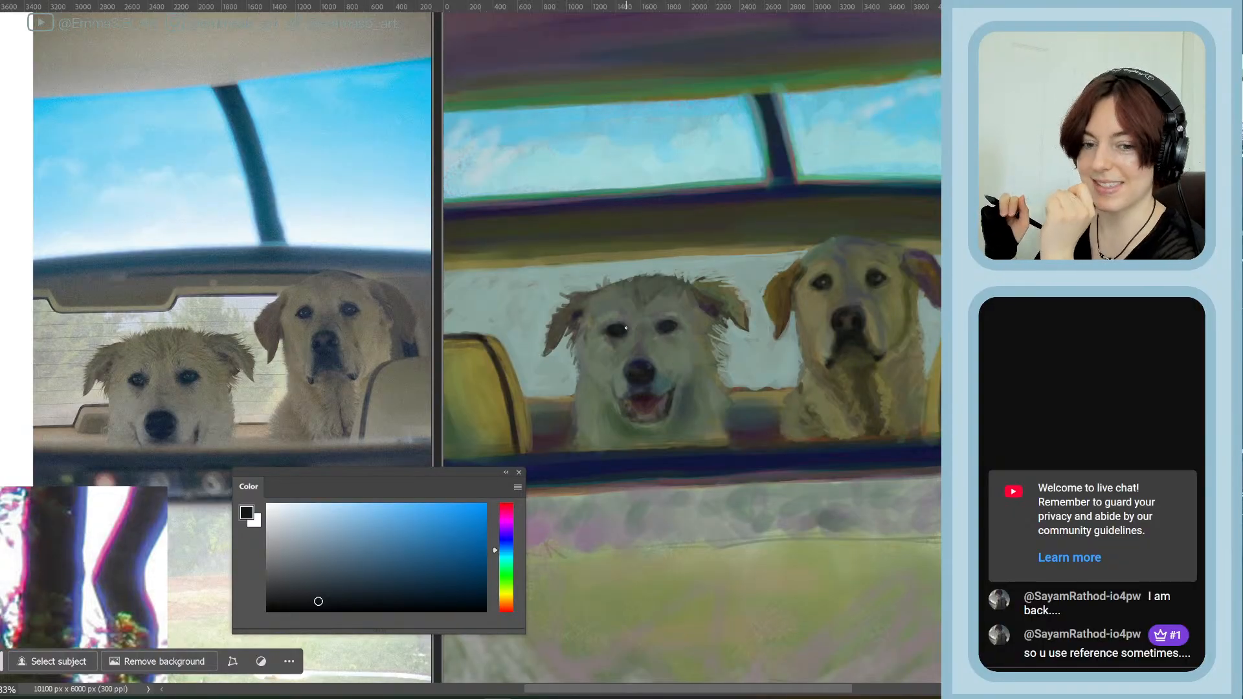
pyautogui.keyDown('alt'); pyautogui.click(623, 366); pyautogui.keyUp('alt')
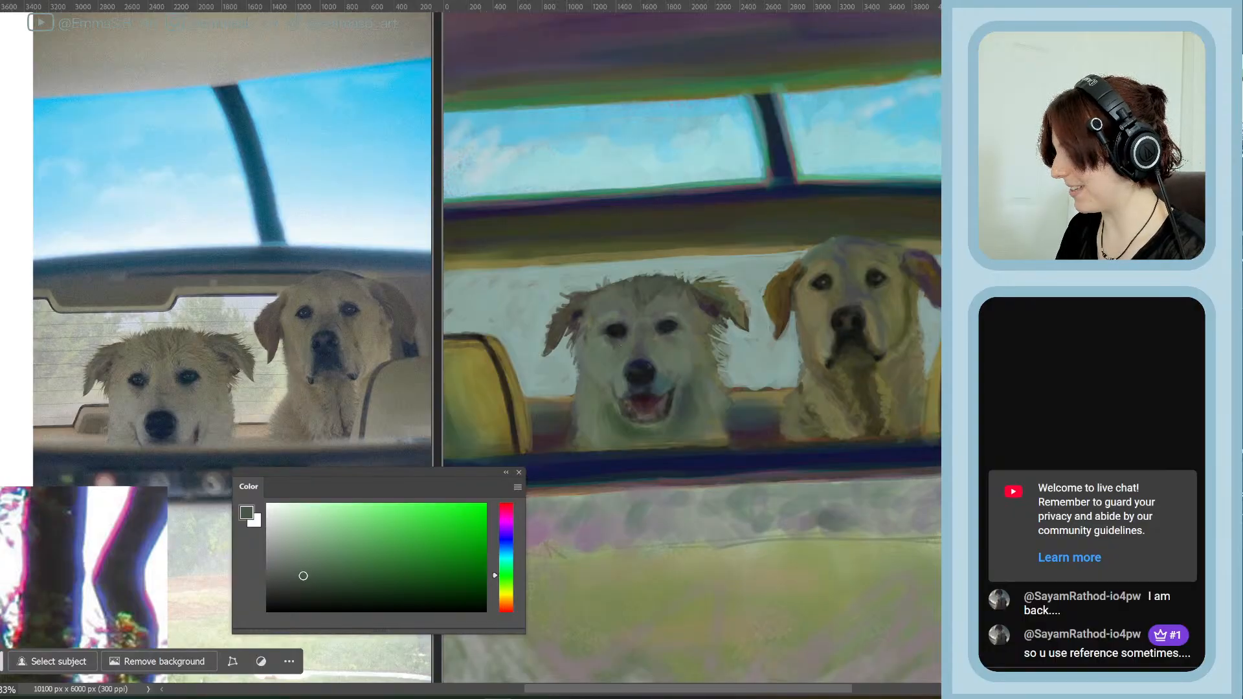
pyautogui.hotkey('ctrl', '+')
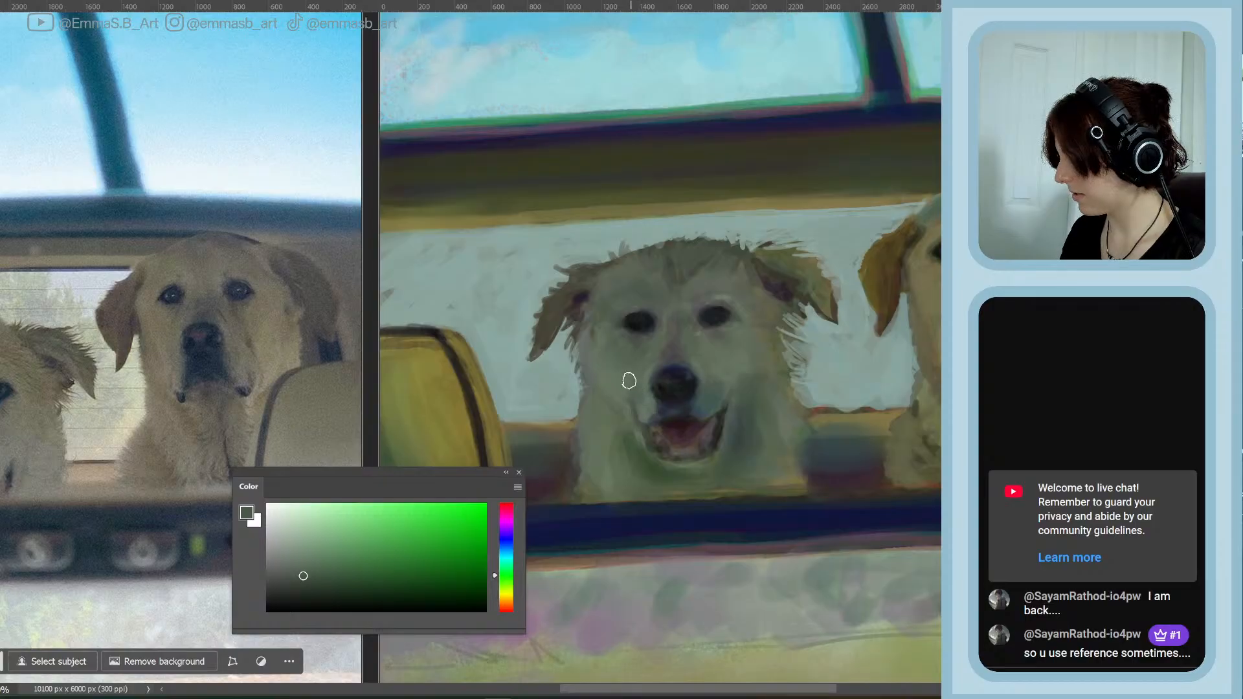
pyautogui.click(293, 570)
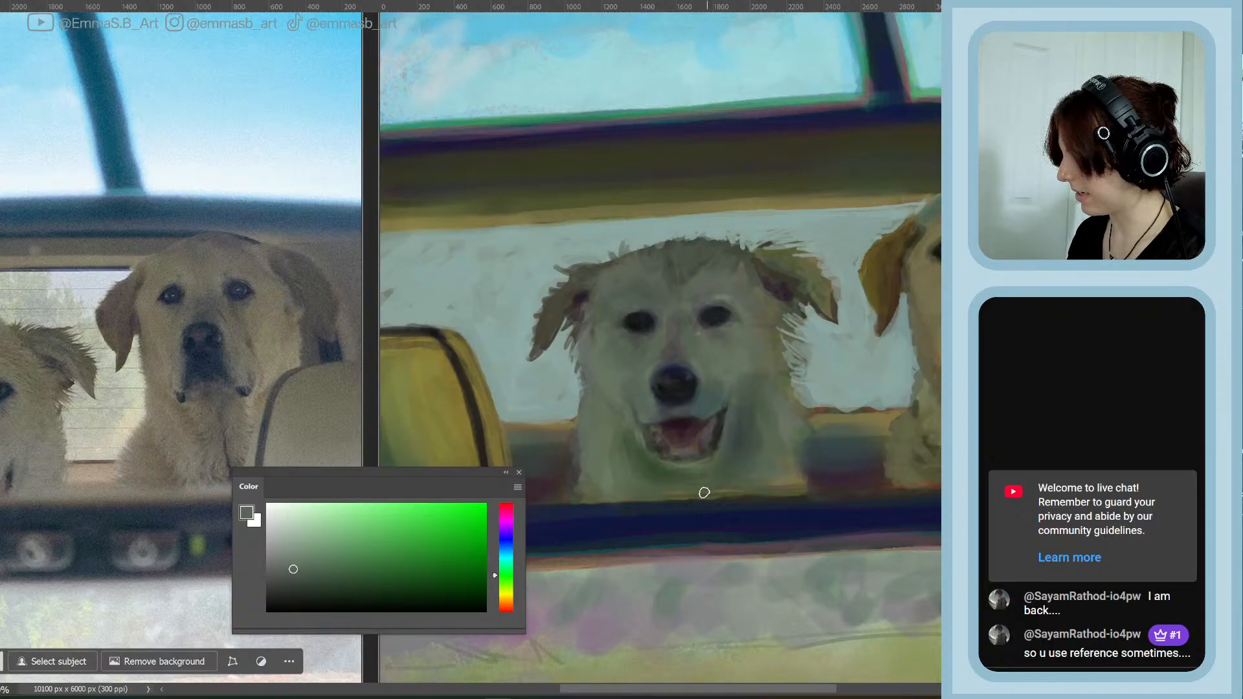
pyautogui.click(290, 571)
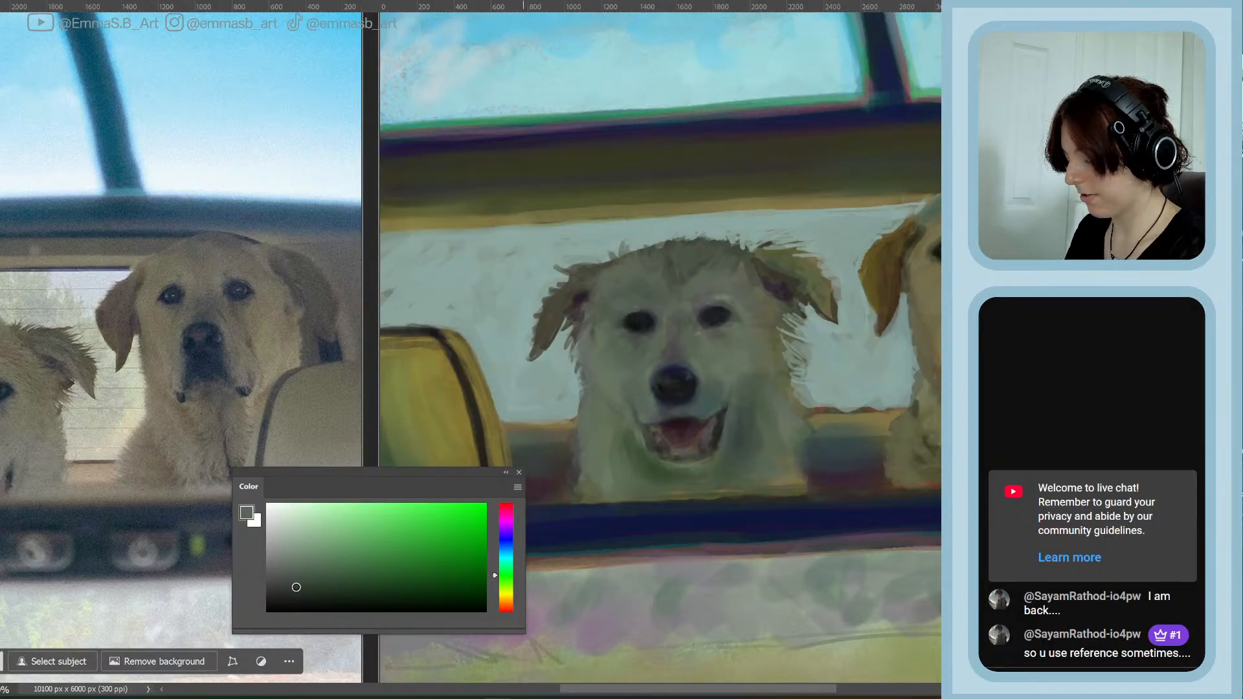
pyautogui.moveTo(602, 689); pyautogui.dragTo(577, 693)
pyautogui.moveTo(285, 576); pyautogui.dragTo(295, 598)
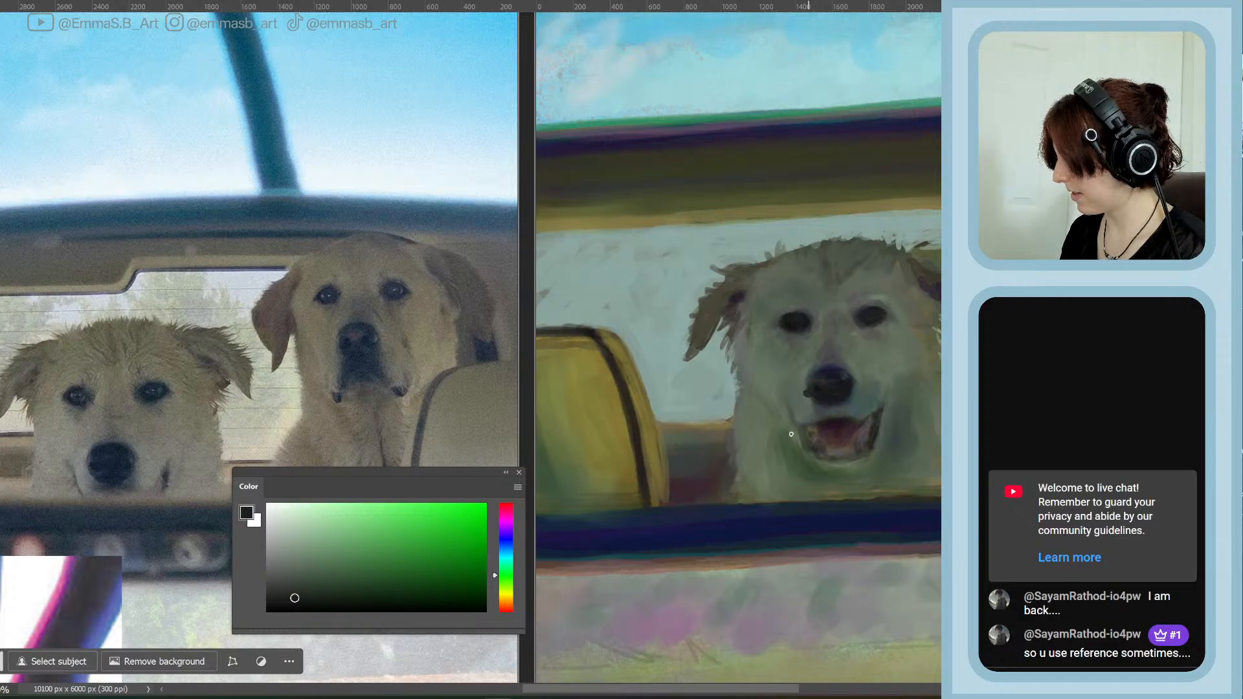
pyautogui.moveTo(783, 402); pyautogui.dragTo(798, 429)
pyautogui.moveTo(802, 384); pyautogui.dragTo(823, 424)
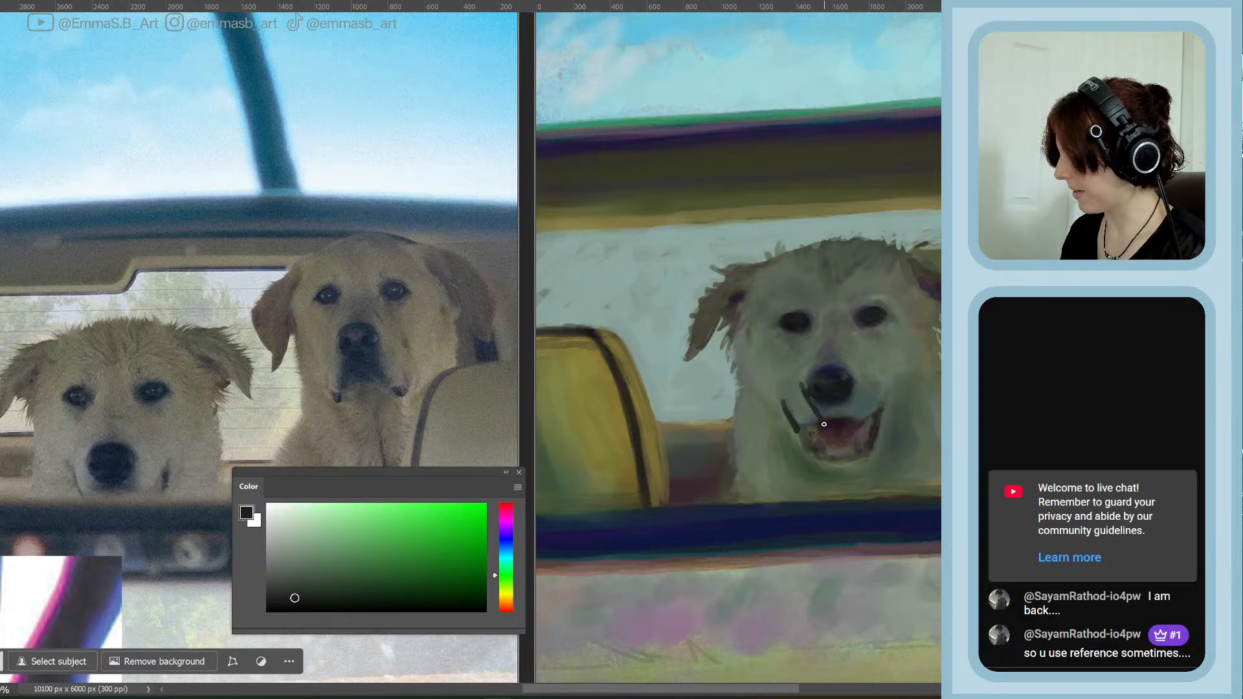
pyautogui.hotkey('ctrl', 'z')
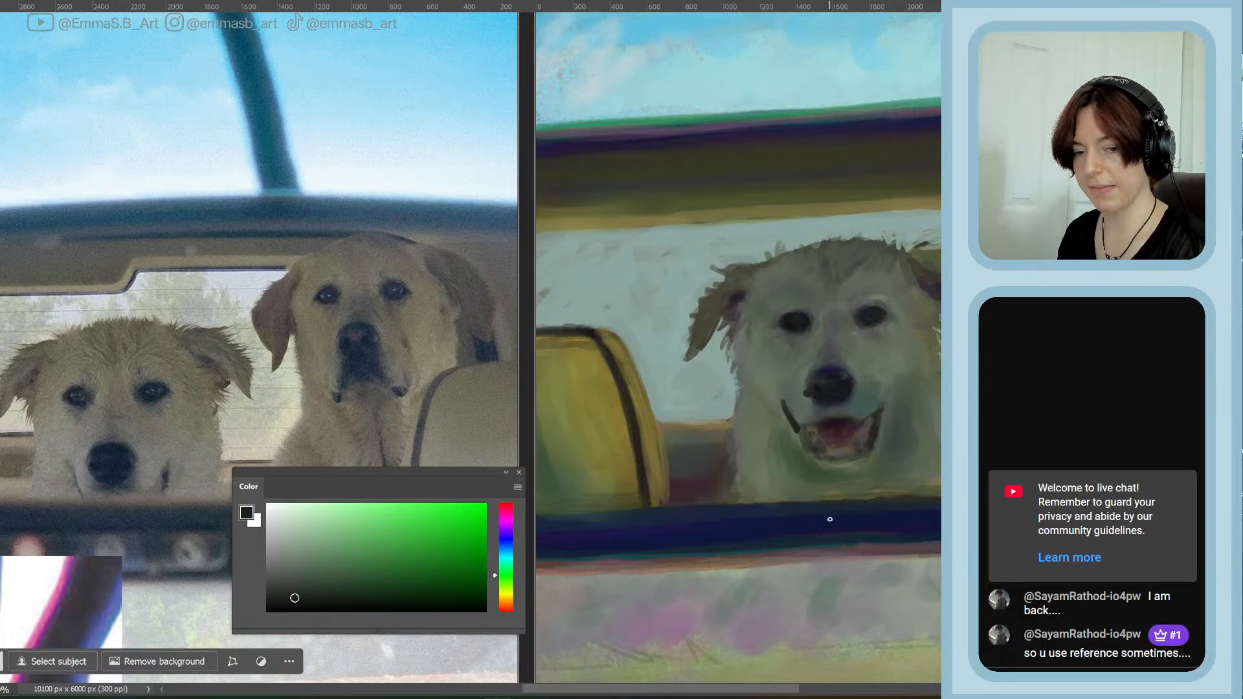
pyautogui.hotkey('ctrl', 'z')
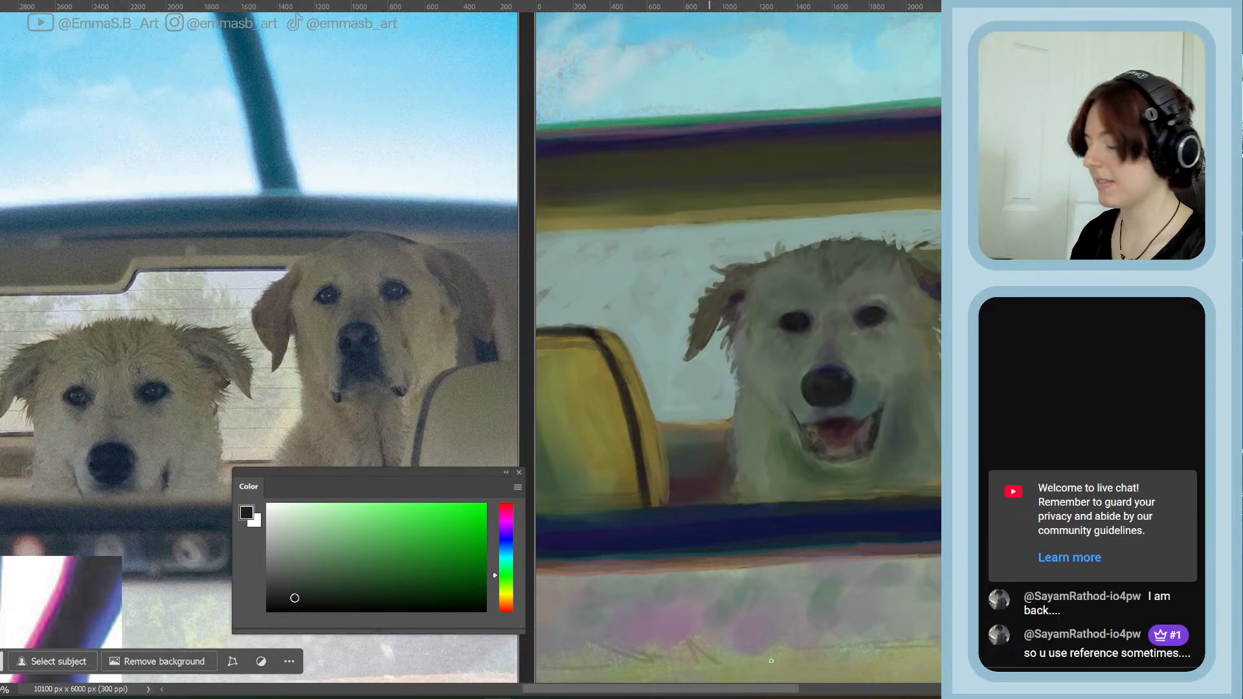
# Refine the smiling dog's dark mouth outline using near-black green and dark yellow-brown tones
pyautogui.moveTo(724, 693); pyautogui.dragTo(727, 692)
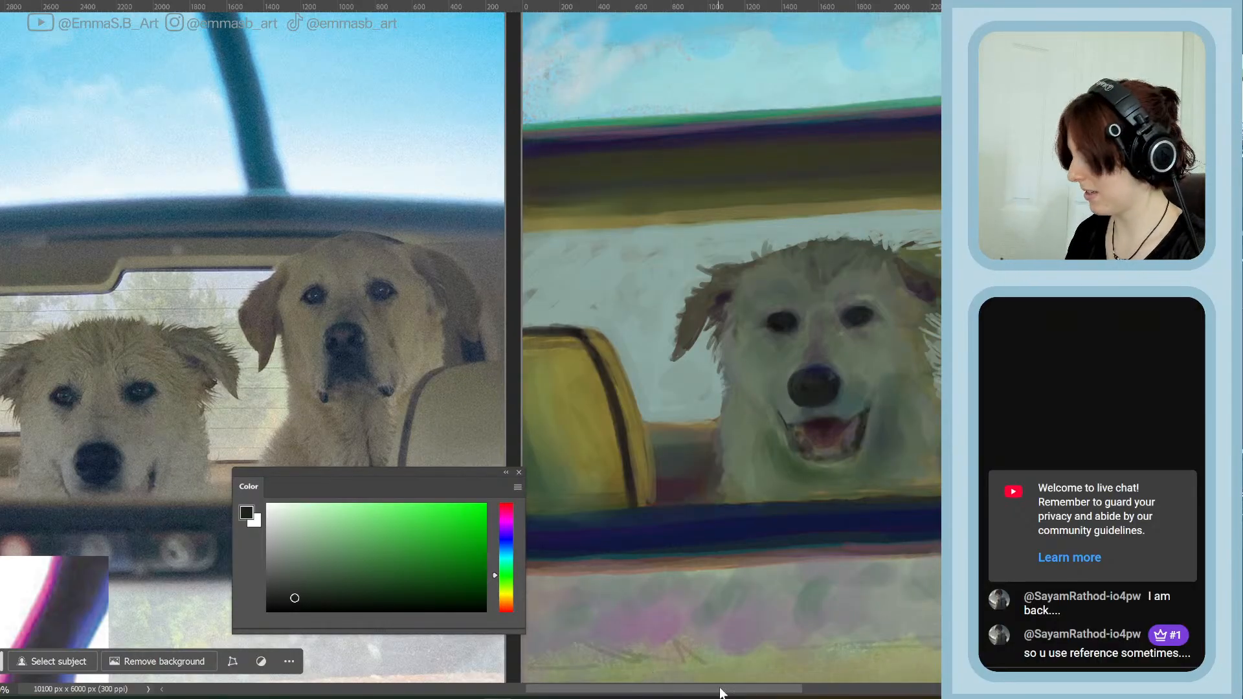
pyautogui.moveTo(720, 690)
pyautogui.mouseDown()
pyautogui.moveTo(692, 694)
pyautogui.moveTo(707, 693)
pyautogui.mouseUp()
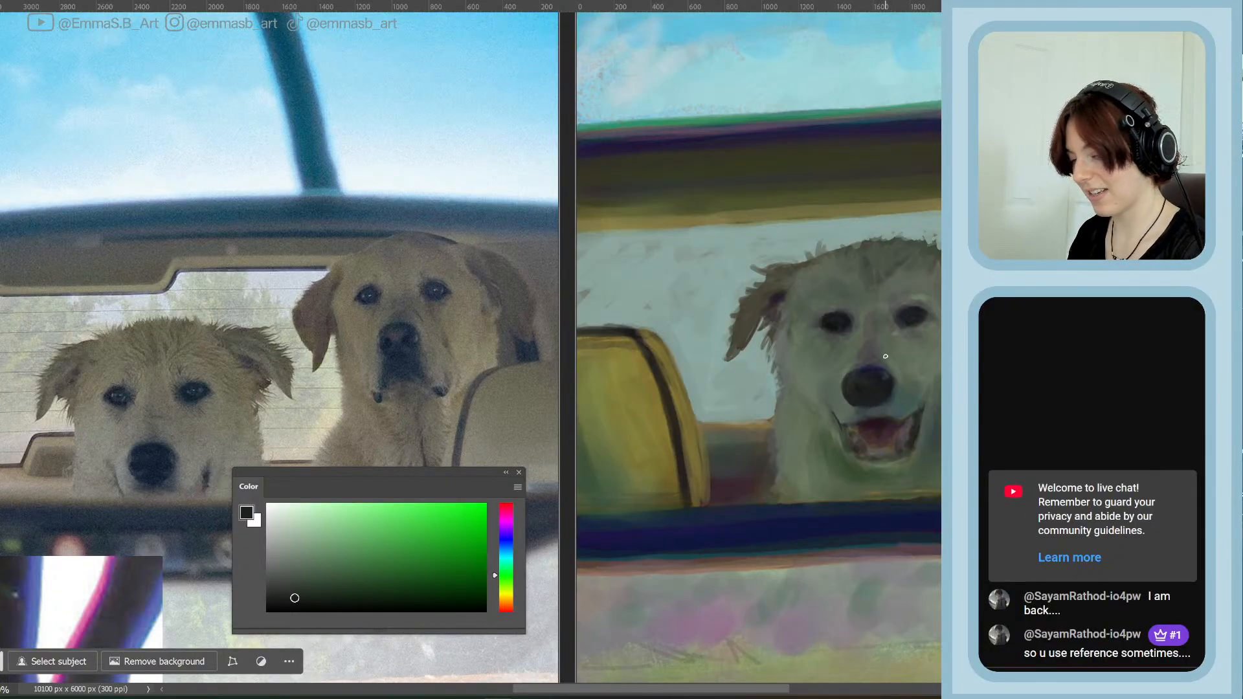
pyautogui.click(305, 602)
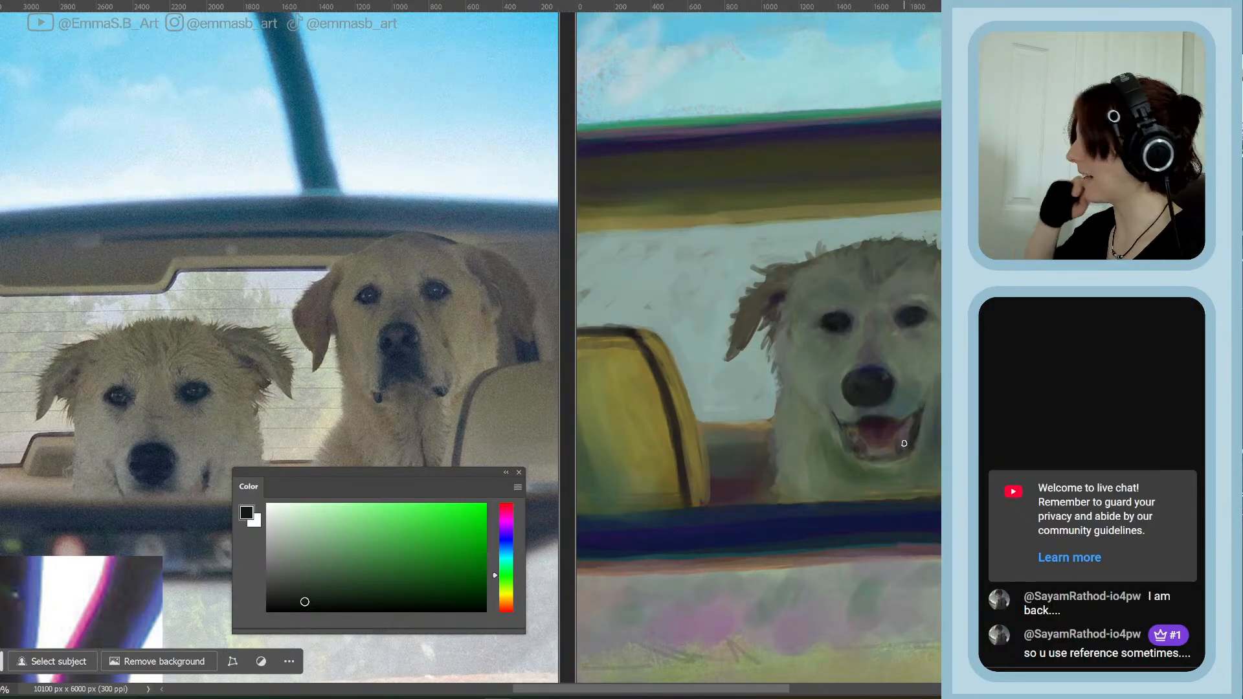
pyautogui.click(505, 591)
pyautogui.moveTo(332, 580); pyautogui.dragTo(344, 592)
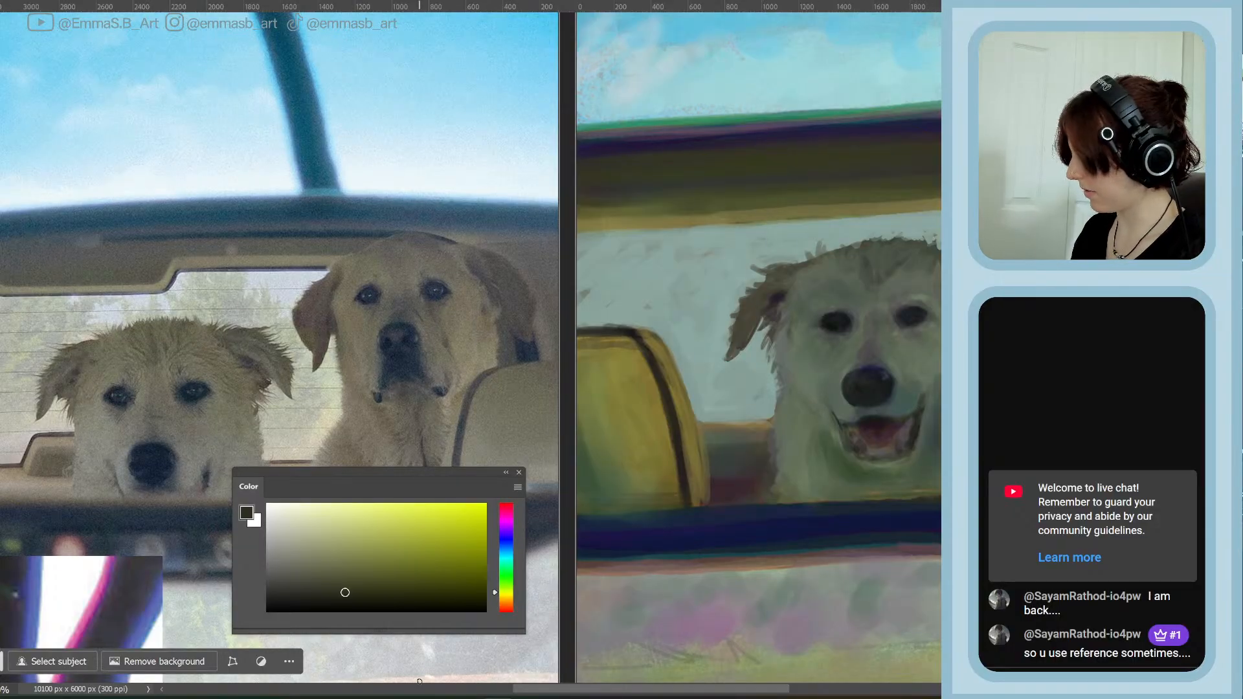
pyautogui.moveTo(322, 597); pyautogui.dragTo(326, 600)
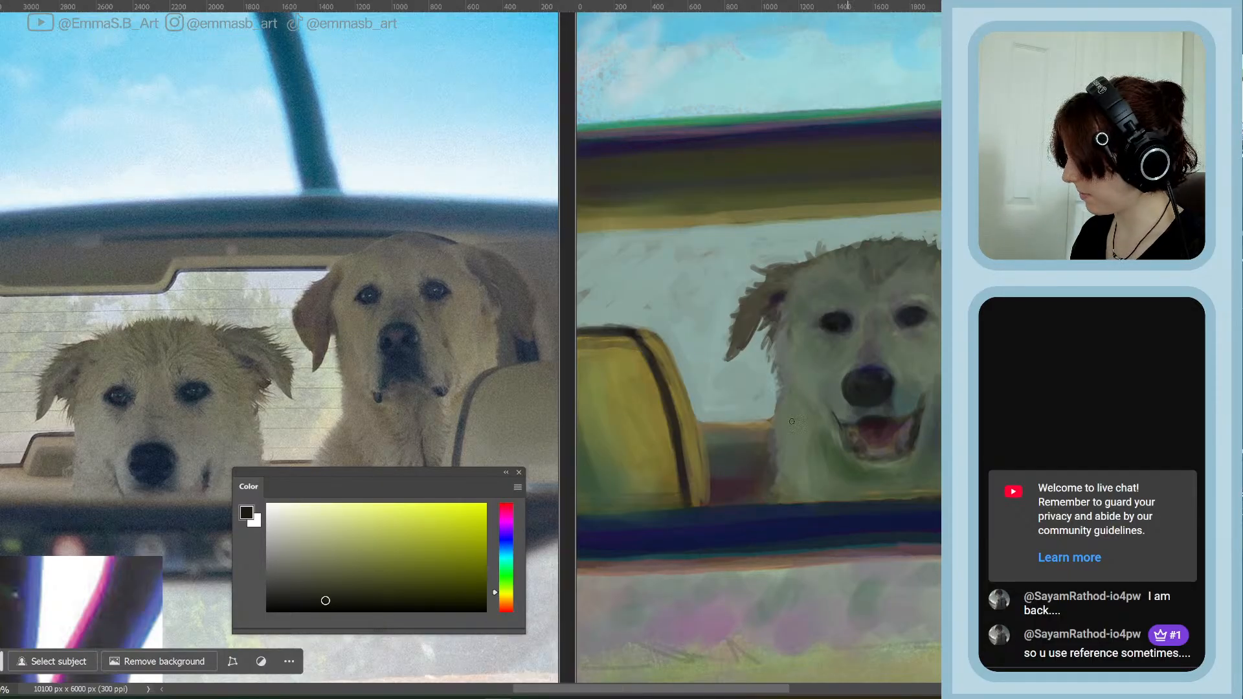
# Mix muted yellowish grey-greens and touch up the fur around the smiling dog's mouth
pyautogui.click(503, 582)
pyautogui.moveTo(322, 594); pyautogui.dragTo(321, 589)
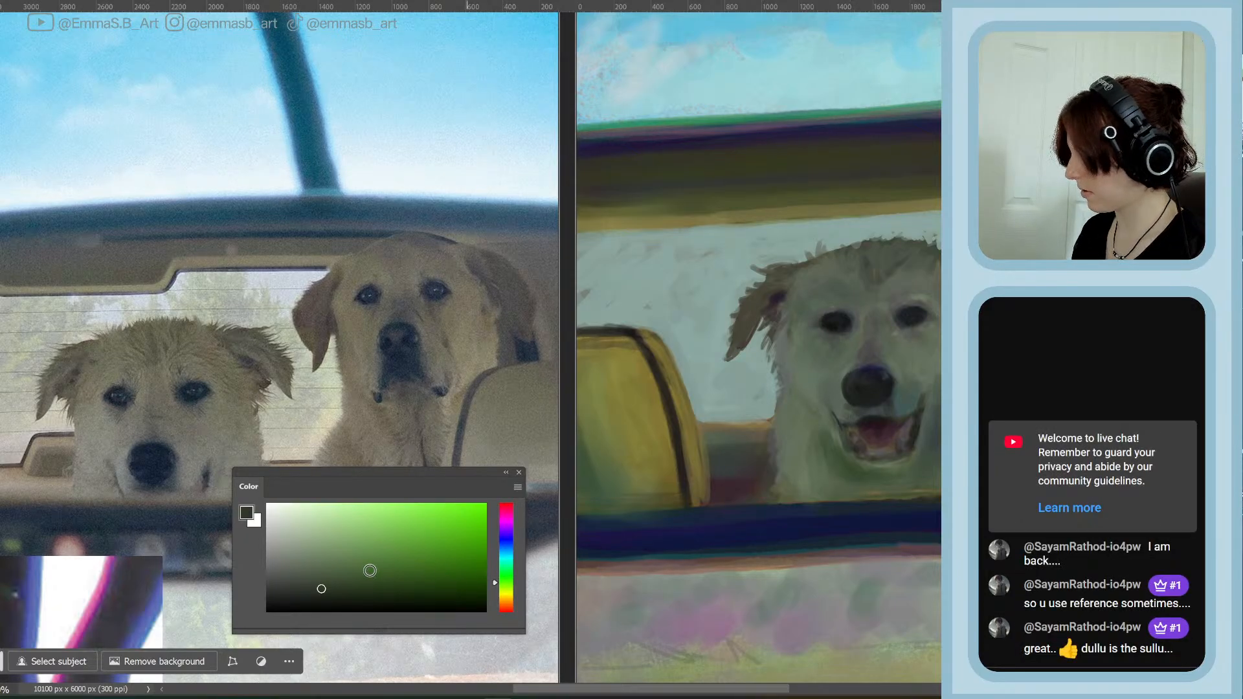
pyautogui.click(325, 565)
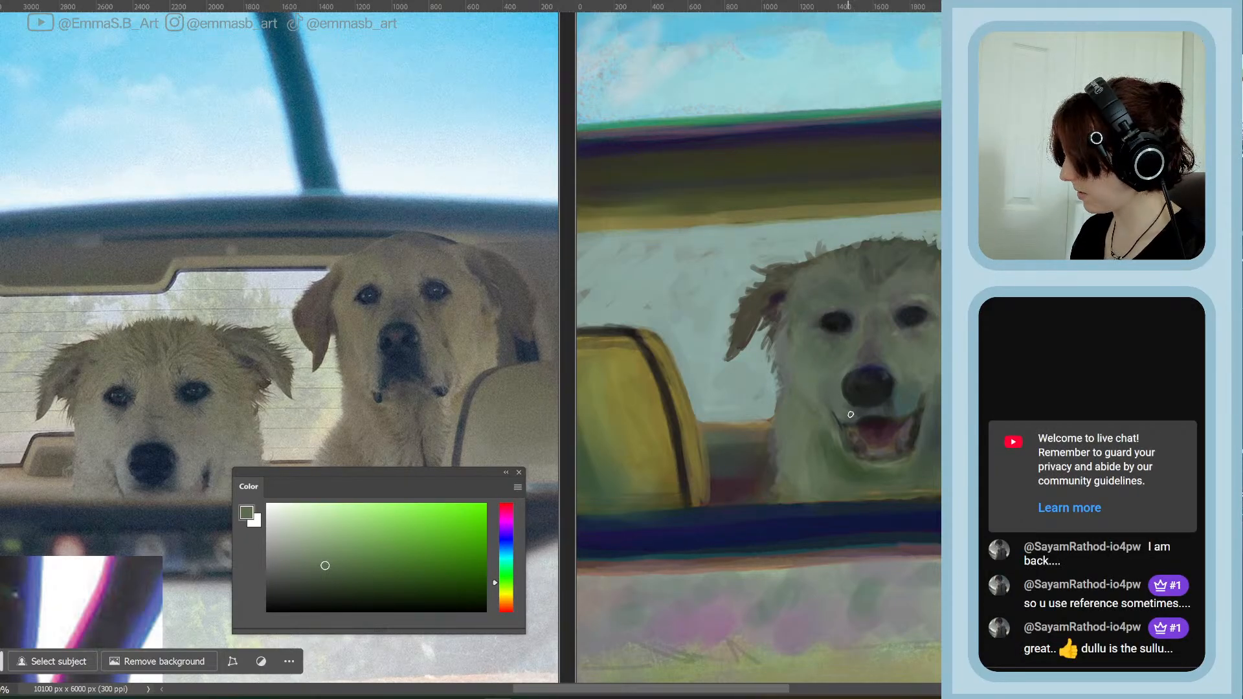
pyautogui.click(325, 570)
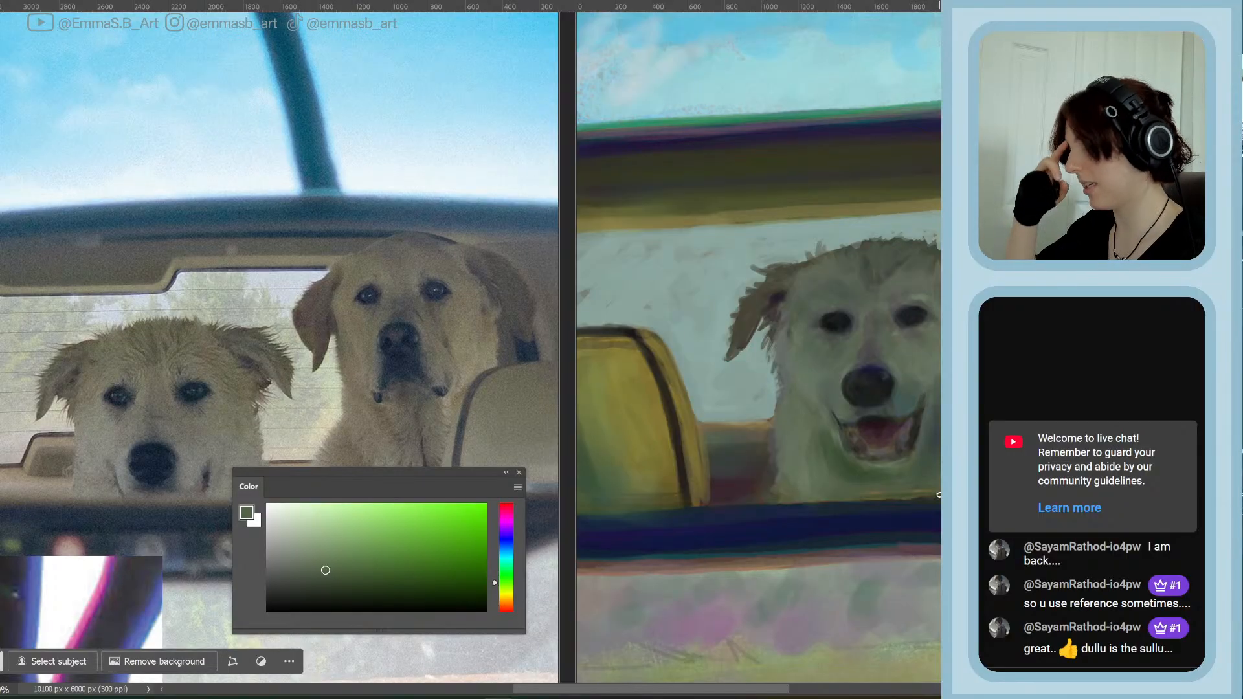
# Brush a broad diagonal stroke of dark green overlaid with brighter green across the rear window beside the smiling dog's ear
pyautogui.moveTo(340, 583); pyautogui.dragTo(349, 586)
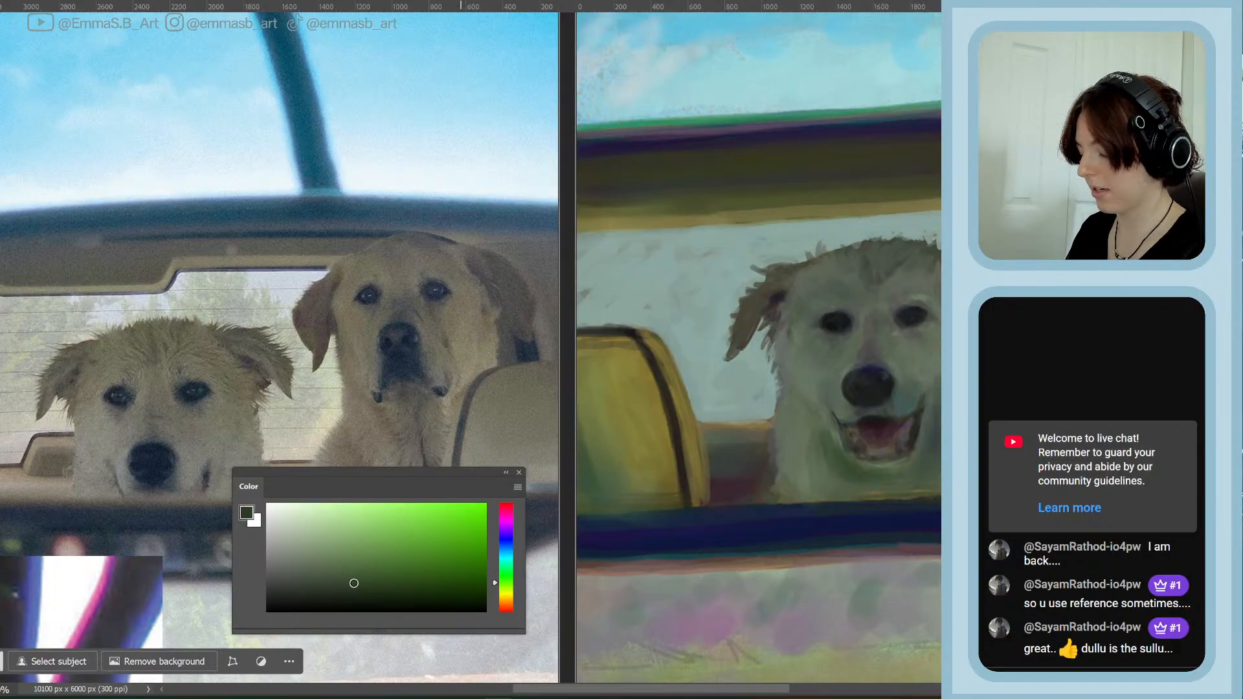
pyautogui.moveTo(791, 202)
pyautogui.mouseDown()
pyautogui.moveTo(755, 214)
pyautogui.moveTo(674, 289)
pyautogui.moveTo(741, 235)
pyautogui.mouseUp()
pyautogui.click(393, 552)
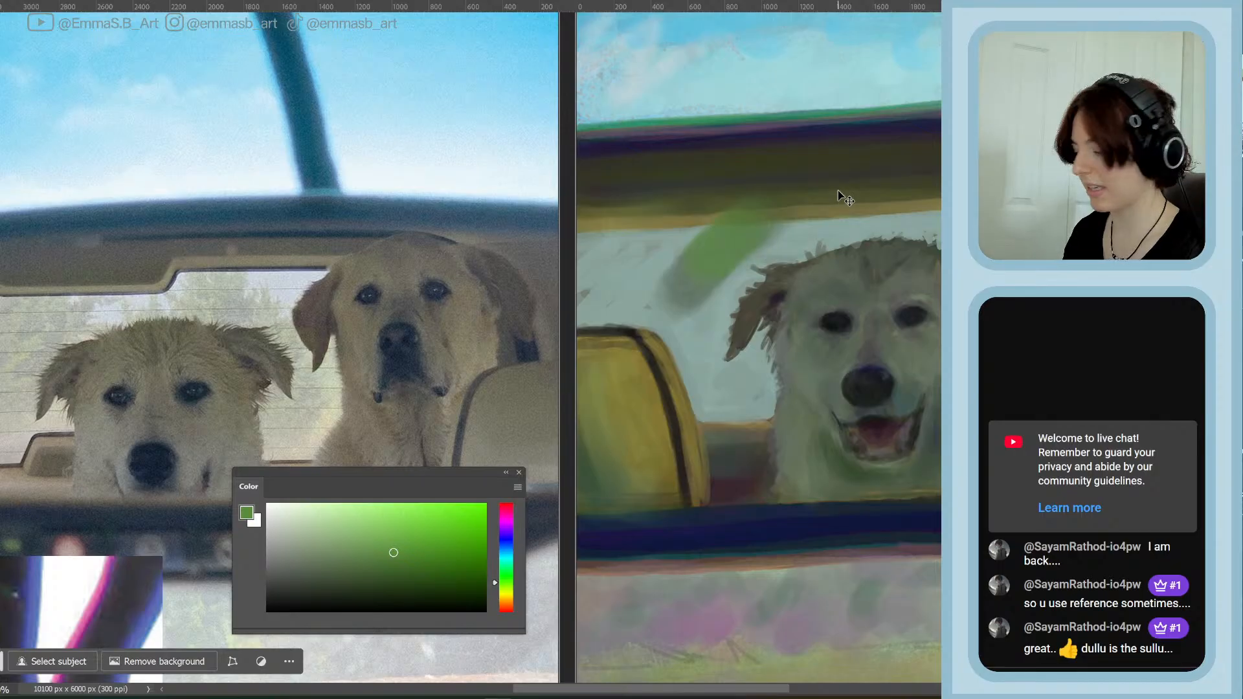
# Undo the green strokes painted across the rear window beside the smiling dog's ear
pyautogui.hotkey('ctrl', 'z')
pyautogui.hotkey('ctrl', 'z')
pyautogui.hotkey('ctrl', 'z')
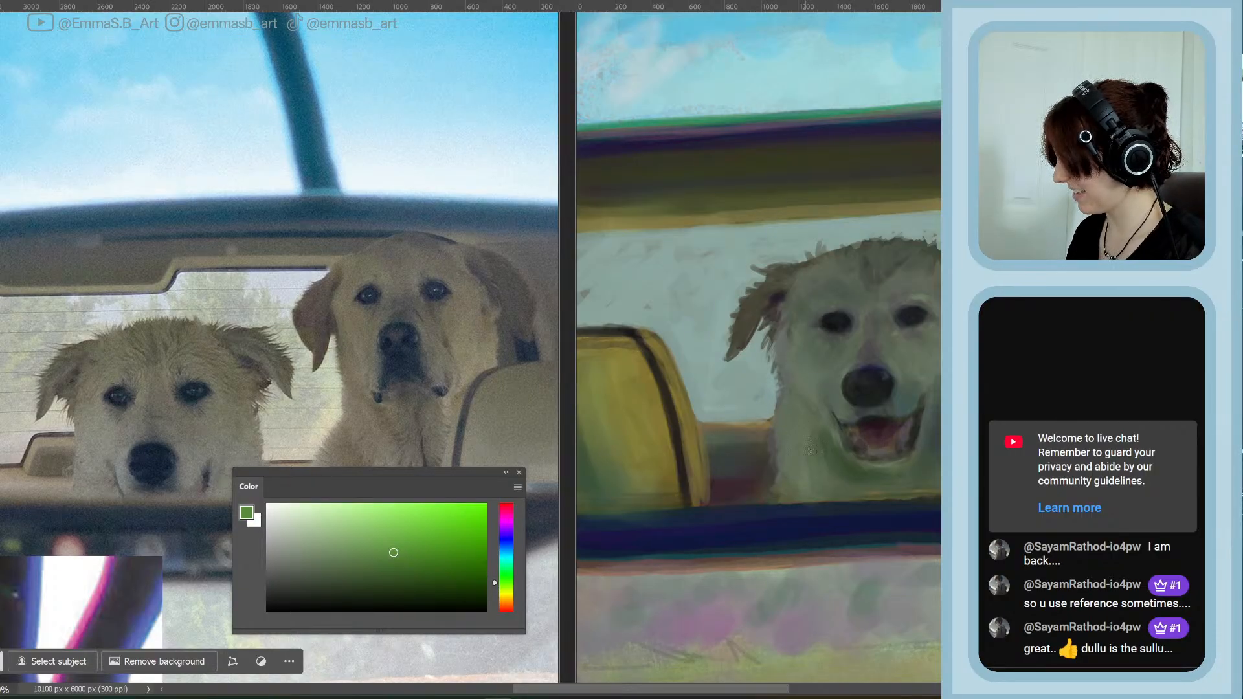
# Mix a dark olive yellow and shade the smiling dog's fur with an enlarged brush
pyautogui.moveTo(754, 683)
pyautogui.mouseDown()
pyautogui.moveTo(863, 683)
pyautogui.moveTo(845, 688)
pyautogui.mouseUp()
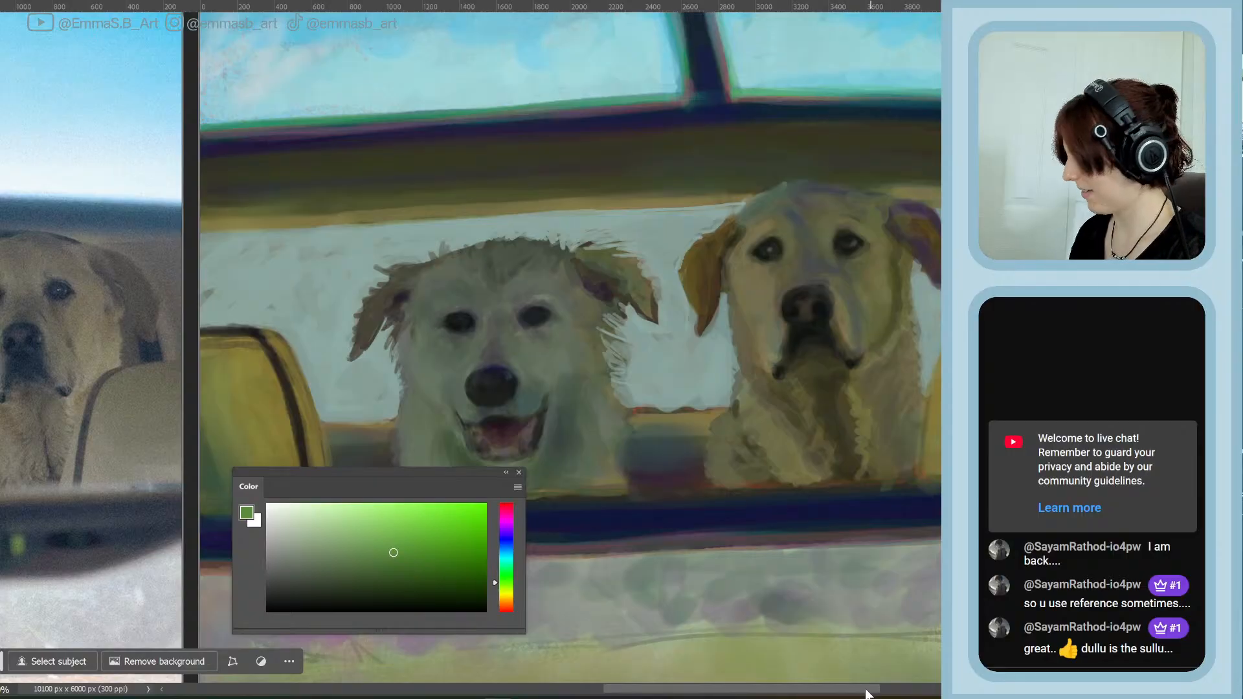
pyautogui.moveTo(865, 690); pyautogui.dragTo(818, 690)
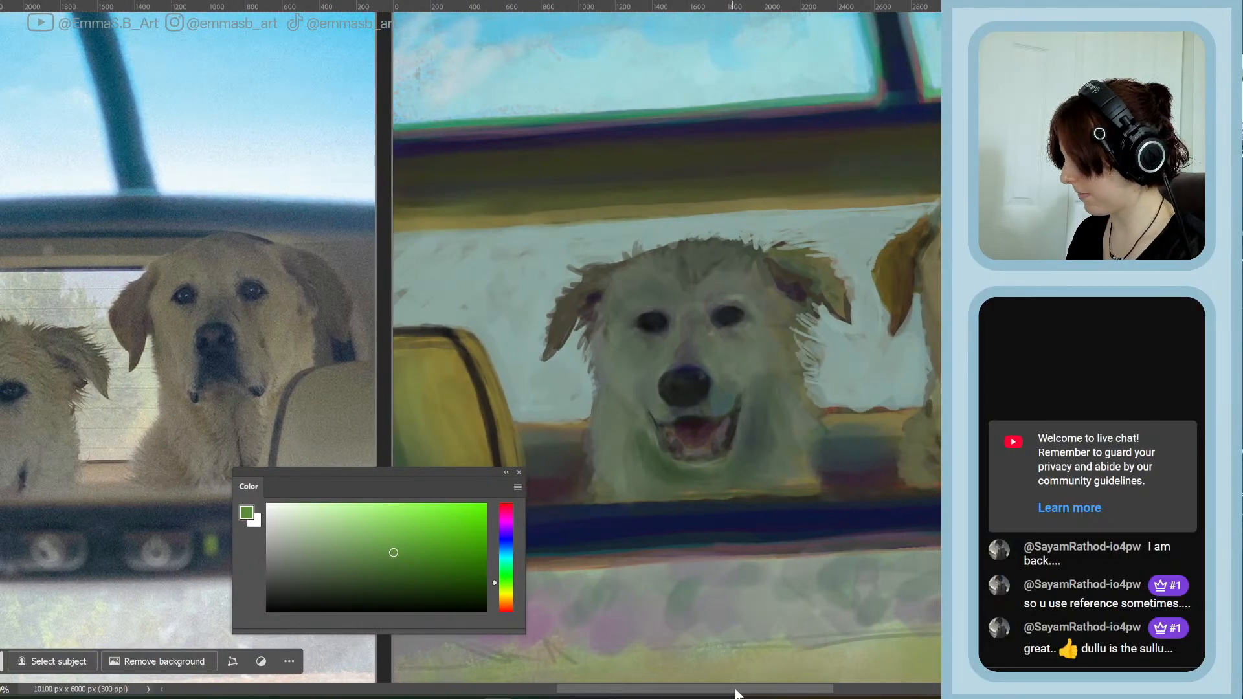
pyautogui.moveTo(736, 691); pyautogui.dragTo(727, 691)
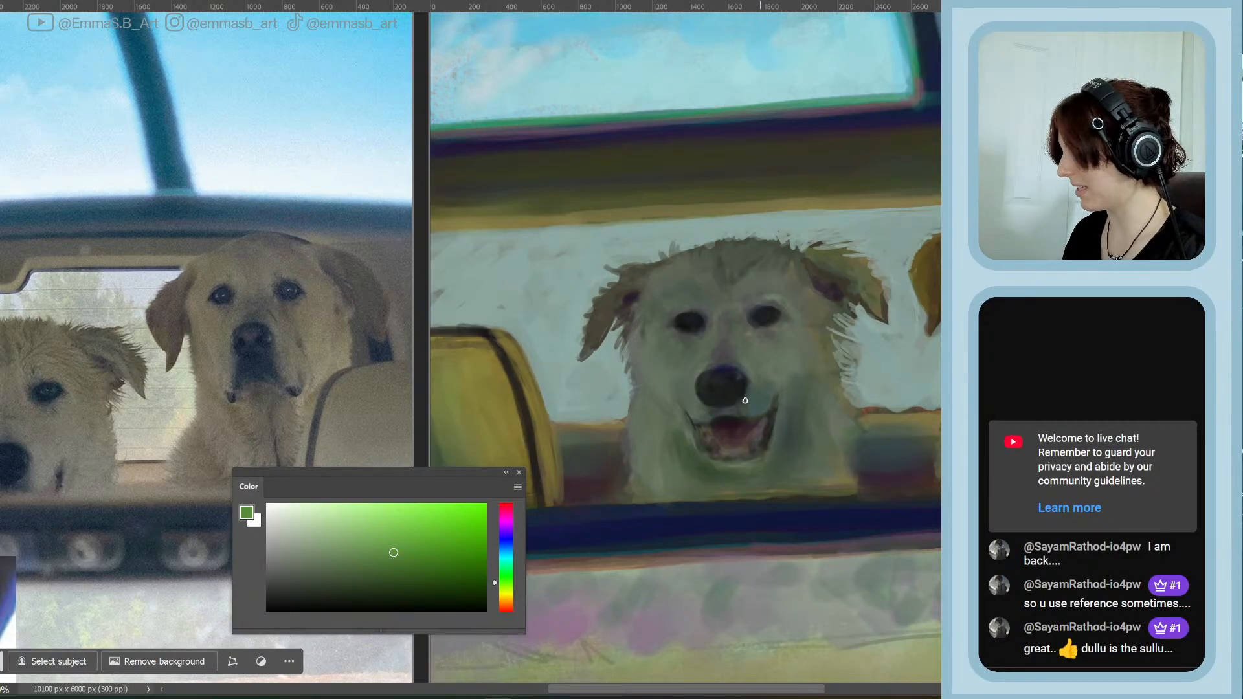
pyautogui.moveTo(759, 692); pyautogui.dragTo(722, 692)
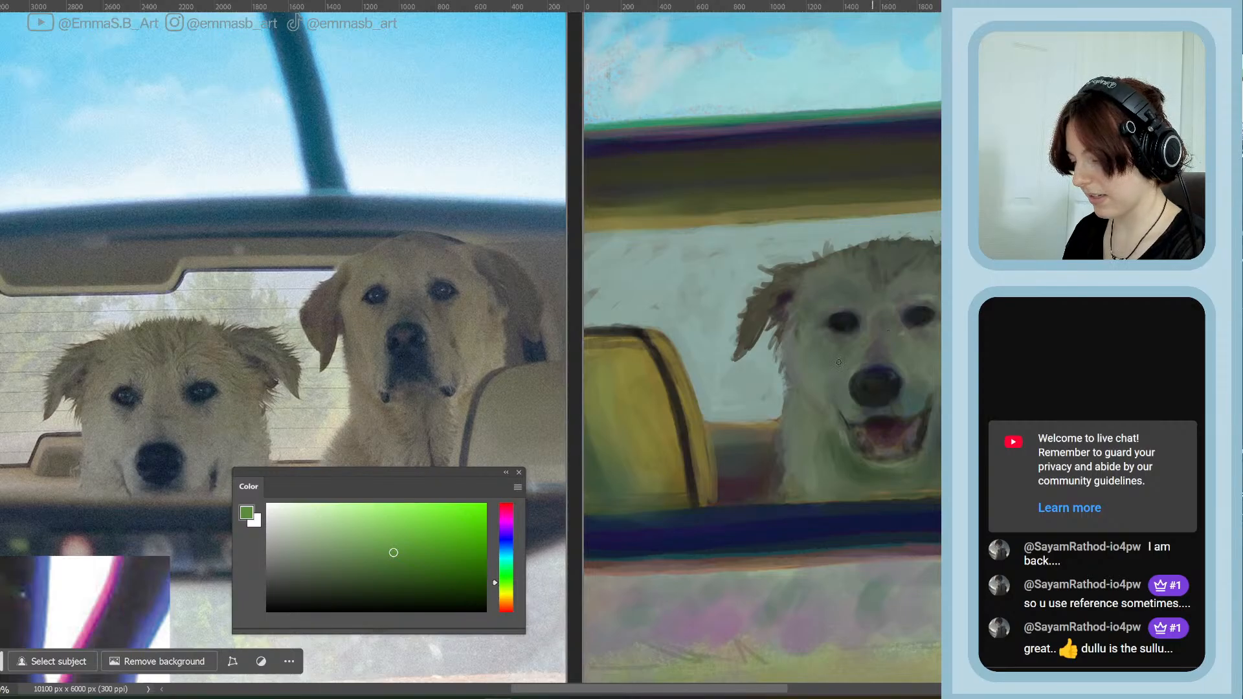
pyautogui.click(503, 587)
pyautogui.moveTo(391, 559); pyautogui.dragTo(384, 576)
pyautogui.click(507, 593)
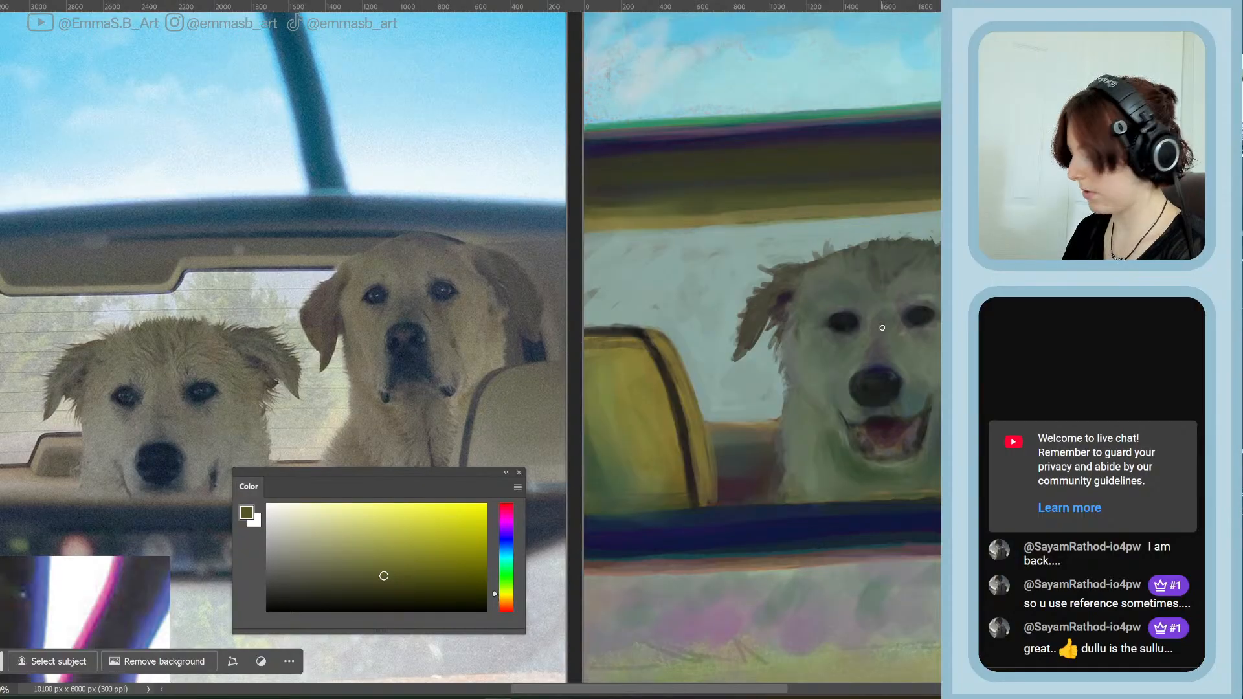
pyautogui.press(']')
pyautogui.press(']')
pyautogui.press(']')
pyautogui.press(']')
pyautogui.press(']')
pyautogui.press(']')
pyautogui.press(']')
pyautogui.press(']')
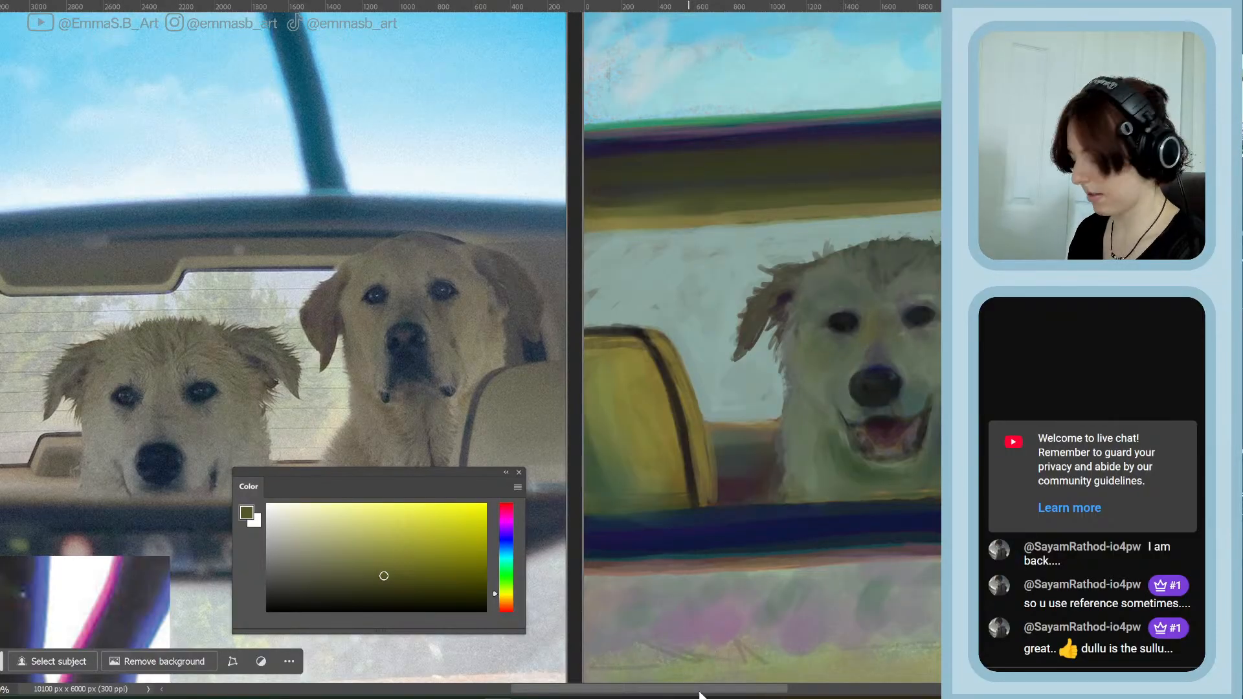
pyautogui.moveTo(699, 691); pyautogui.dragTo(713, 691)
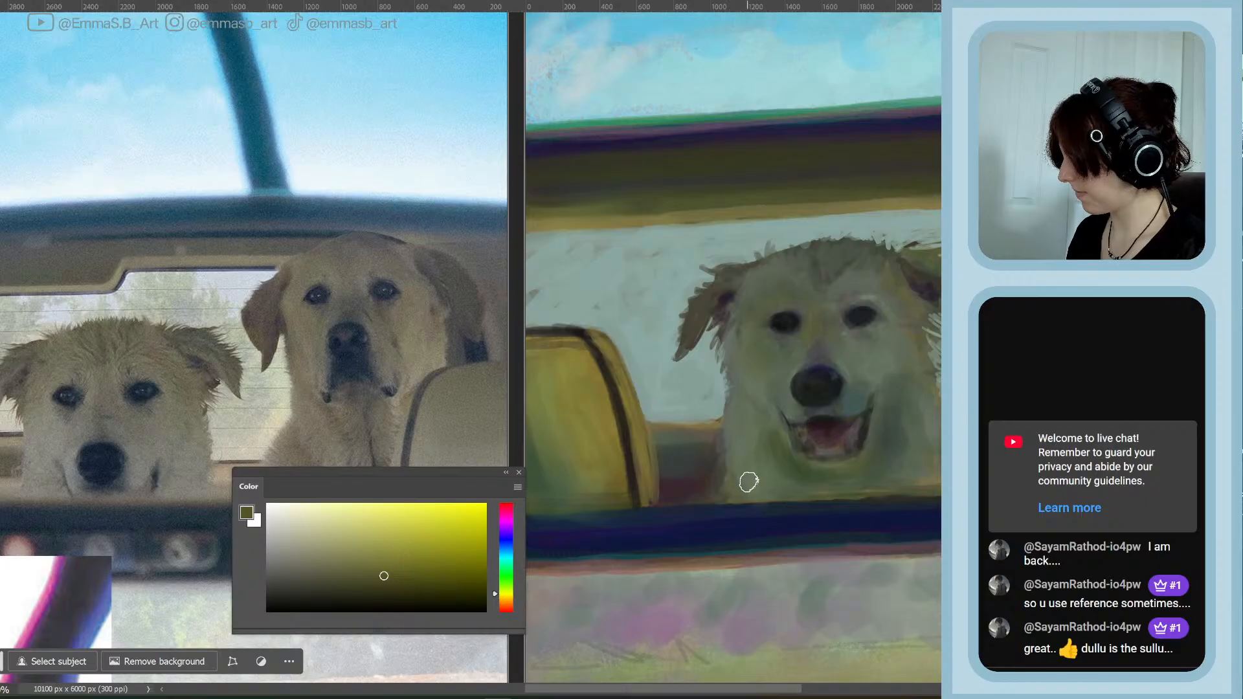
# Save the painting and move the floating colour picker lower, clear of the smiling dog's chest
pyautogui.hotkey('ctrl', '-')
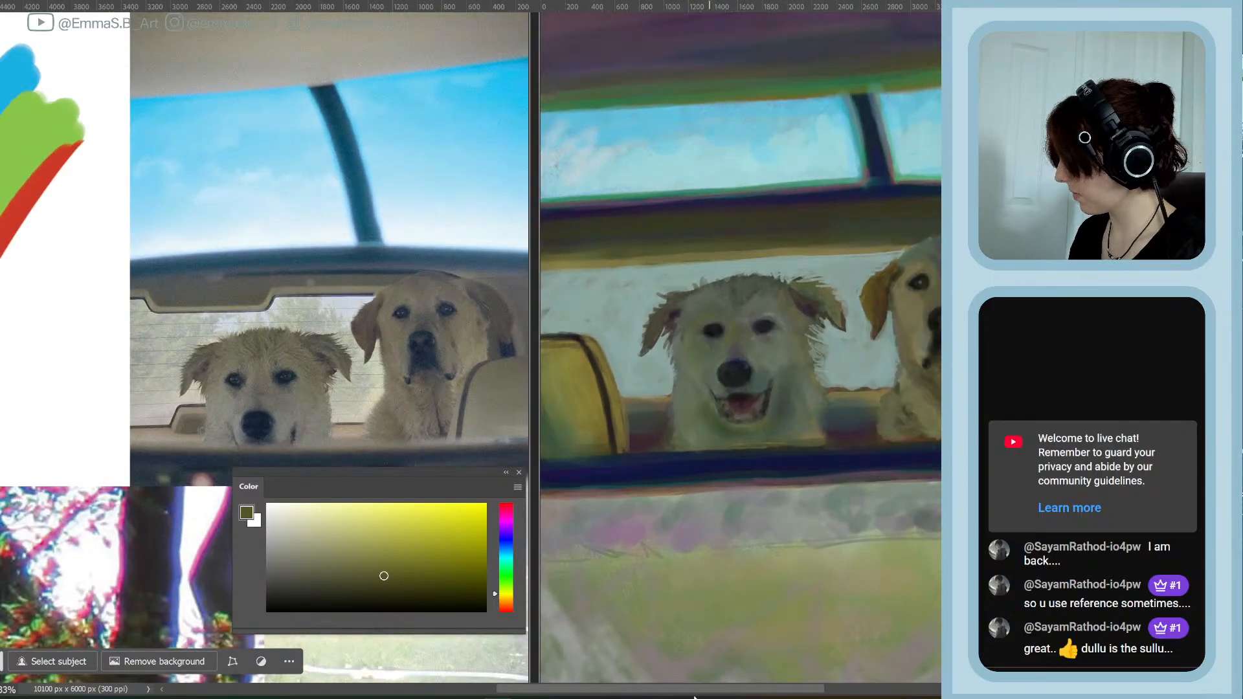
pyautogui.moveTo(648, 691); pyautogui.dragTo(777, 691)
pyautogui.hotkey('ctrl', '+')
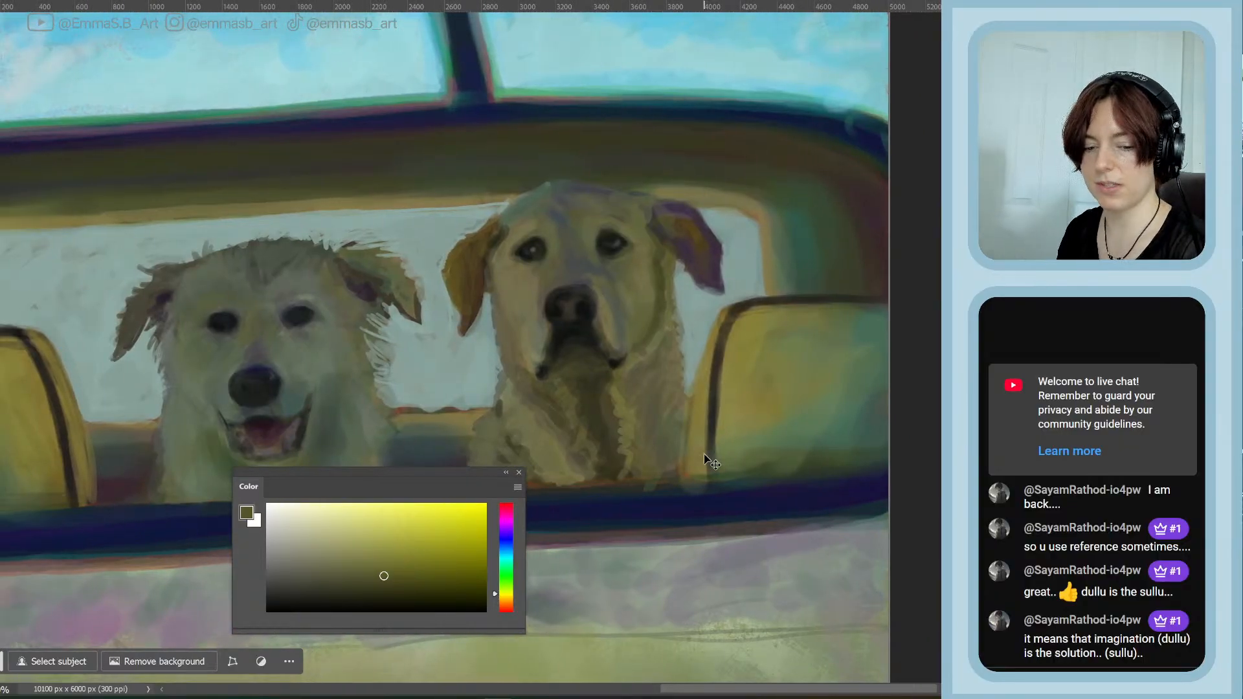
pyautogui.hotkey('ctrl', 's')
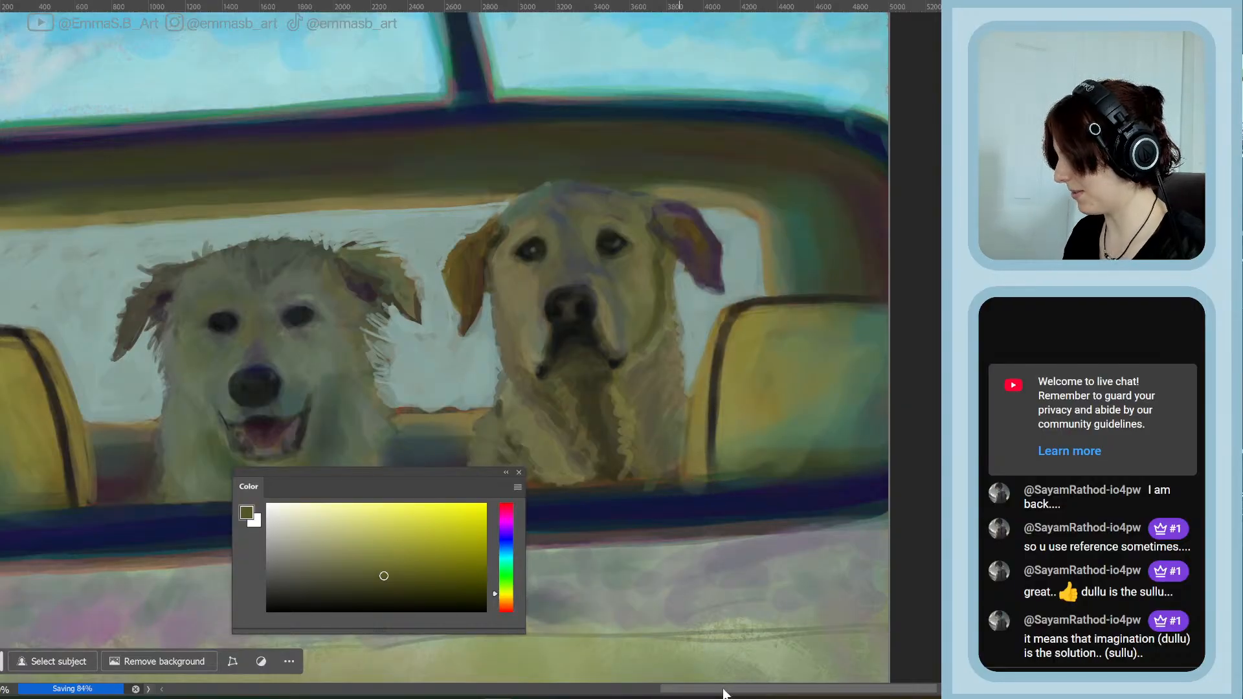
pyautogui.moveTo(728, 691); pyautogui.dragTo(680, 692)
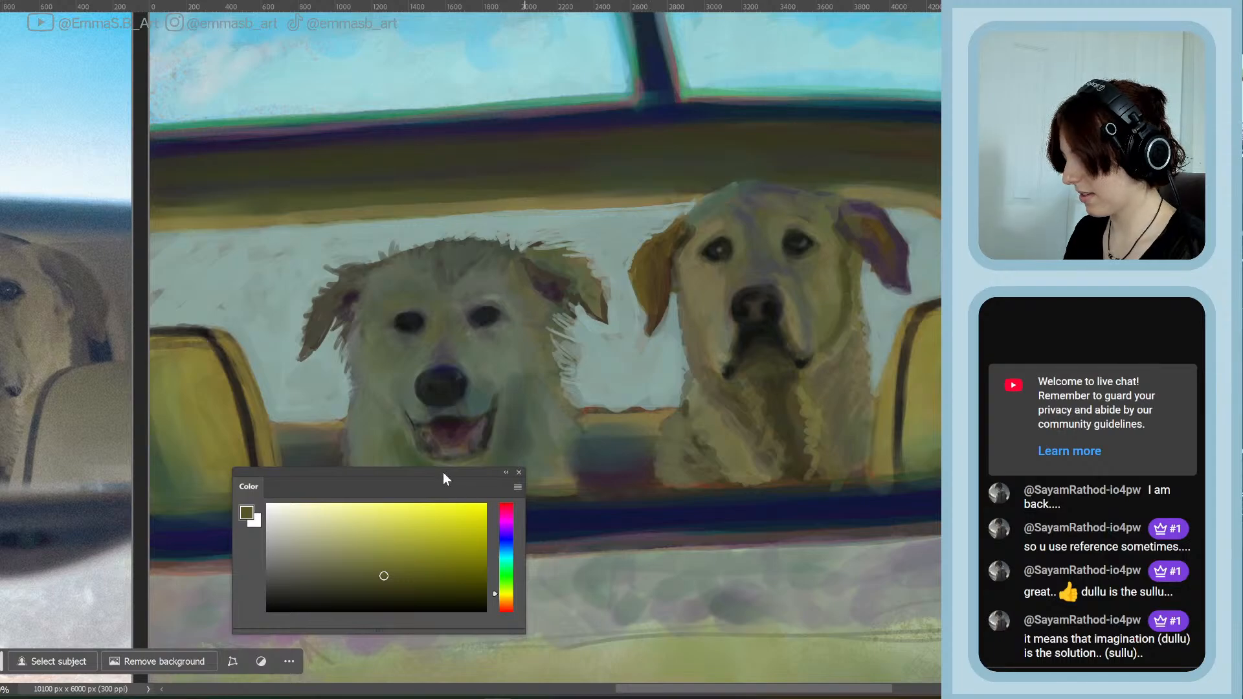
pyautogui.moveTo(444, 477); pyautogui.dragTo(467, 501)
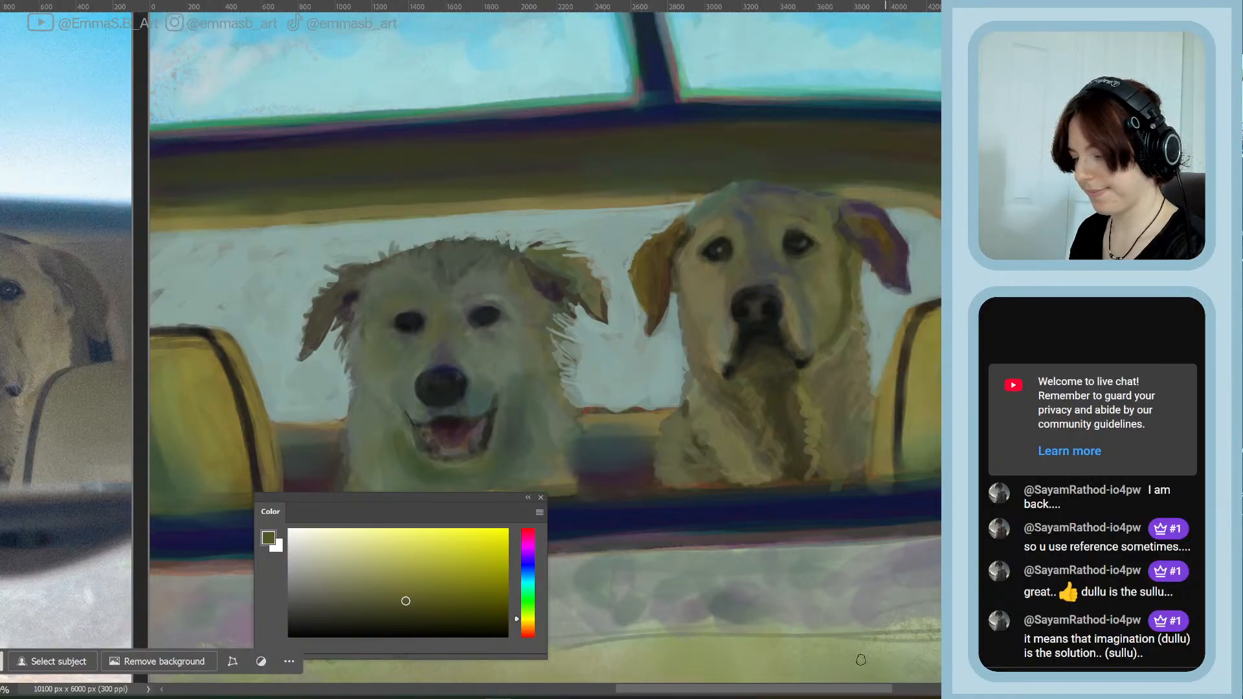
# Shade the taller dog's cheek and jowls with dark to medium muted olive tones
pyautogui.moveTo(824, 694); pyautogui.dragTo(790, 694)
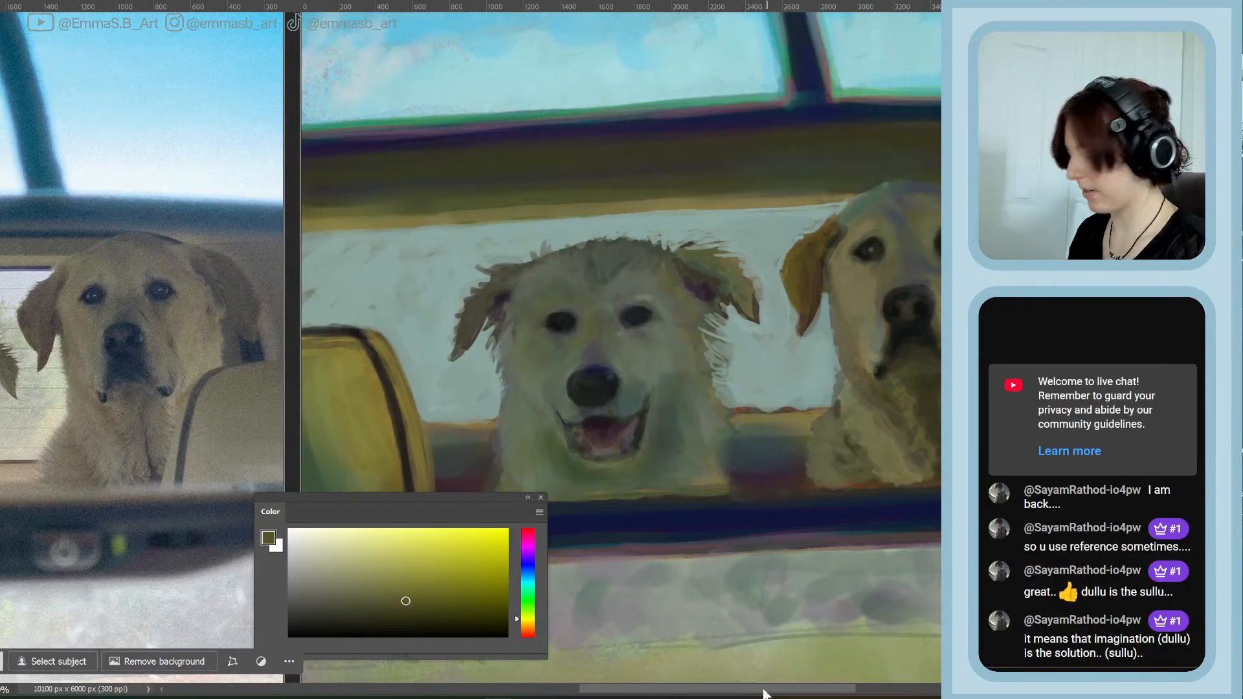
pyautogui.moveTo(767, 694)
pyautogui.mouseDown()
pyautogui.moveTo(792, 694)
pyautogui.moveTo(761, 695)
pyautogui.mouseUp()
pyautogui.hotkey('ctrl', '-')
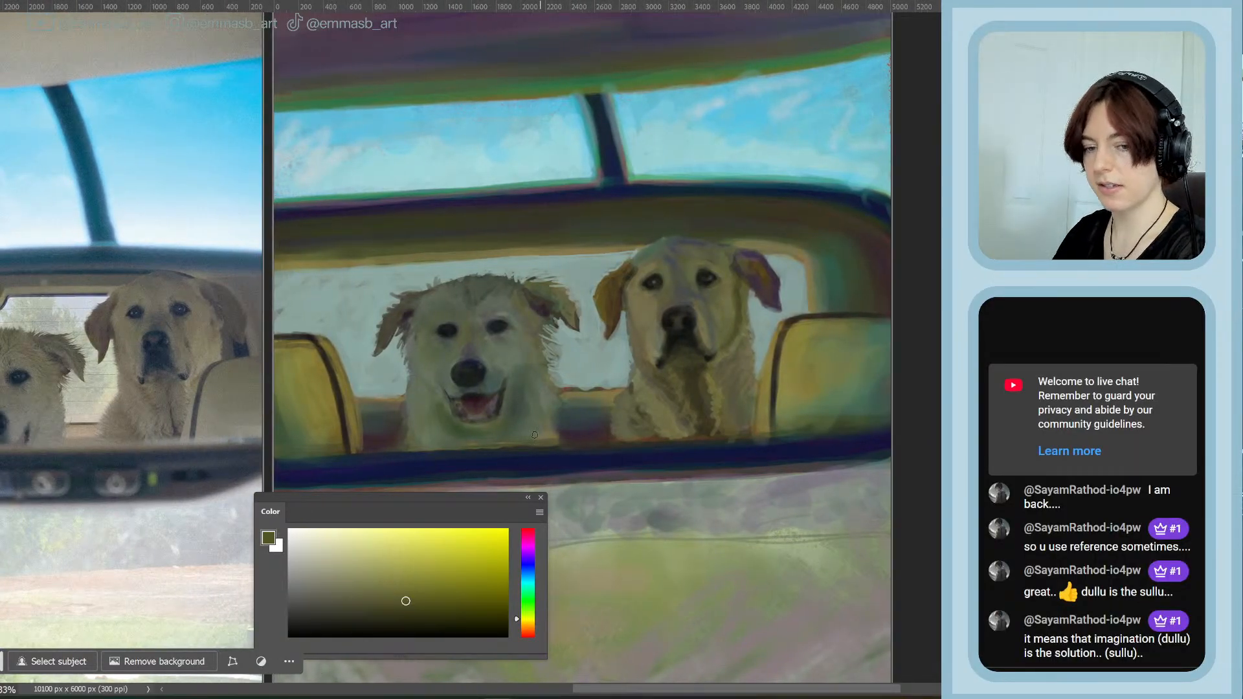
pyautogui.click(398, 611)
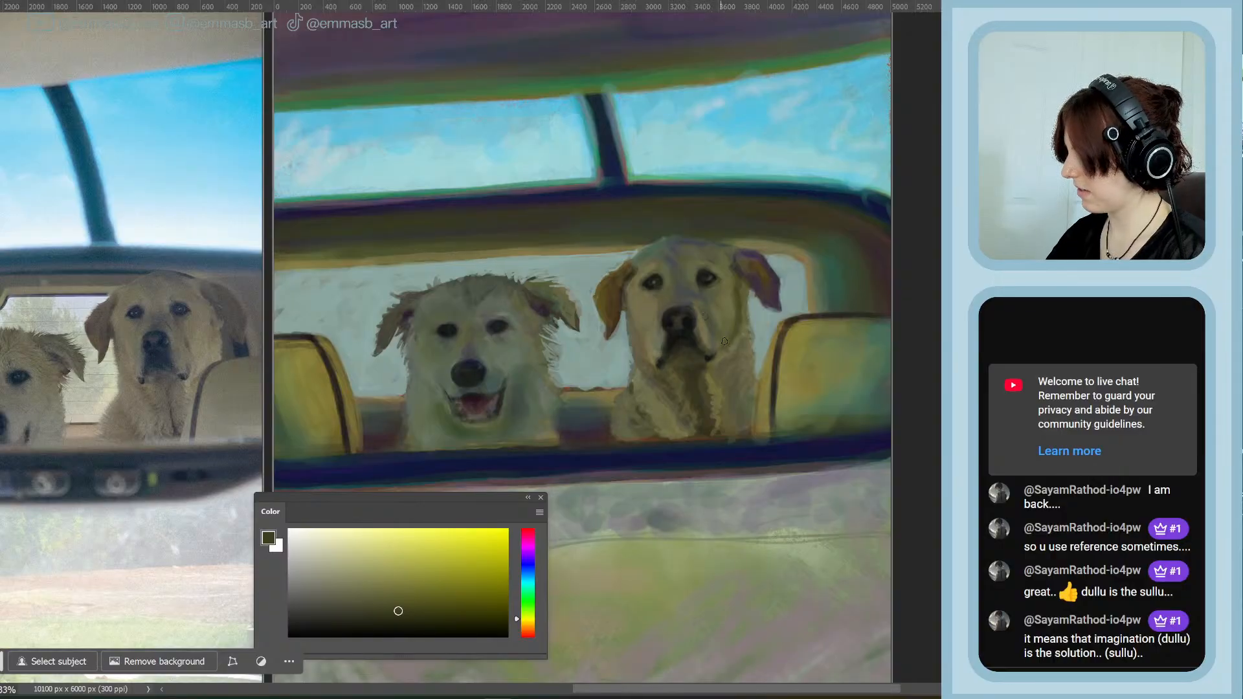
pyautogui.click(387, 603)
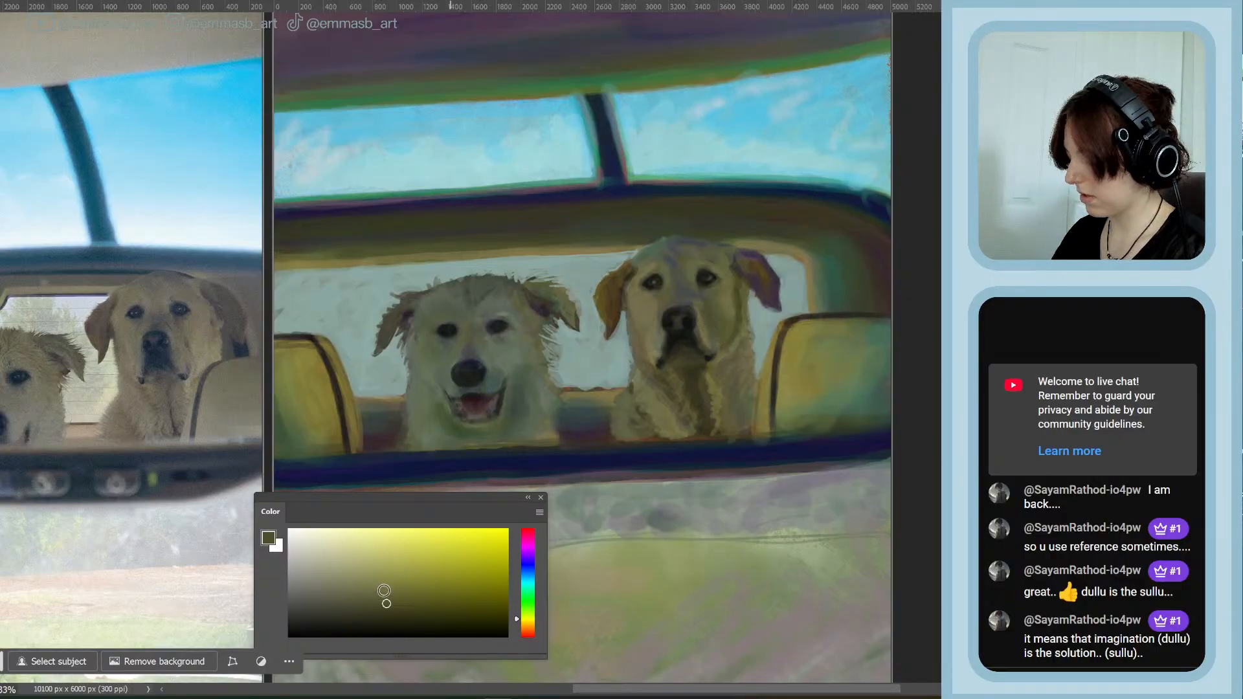
pyautogui.click(380, 591)
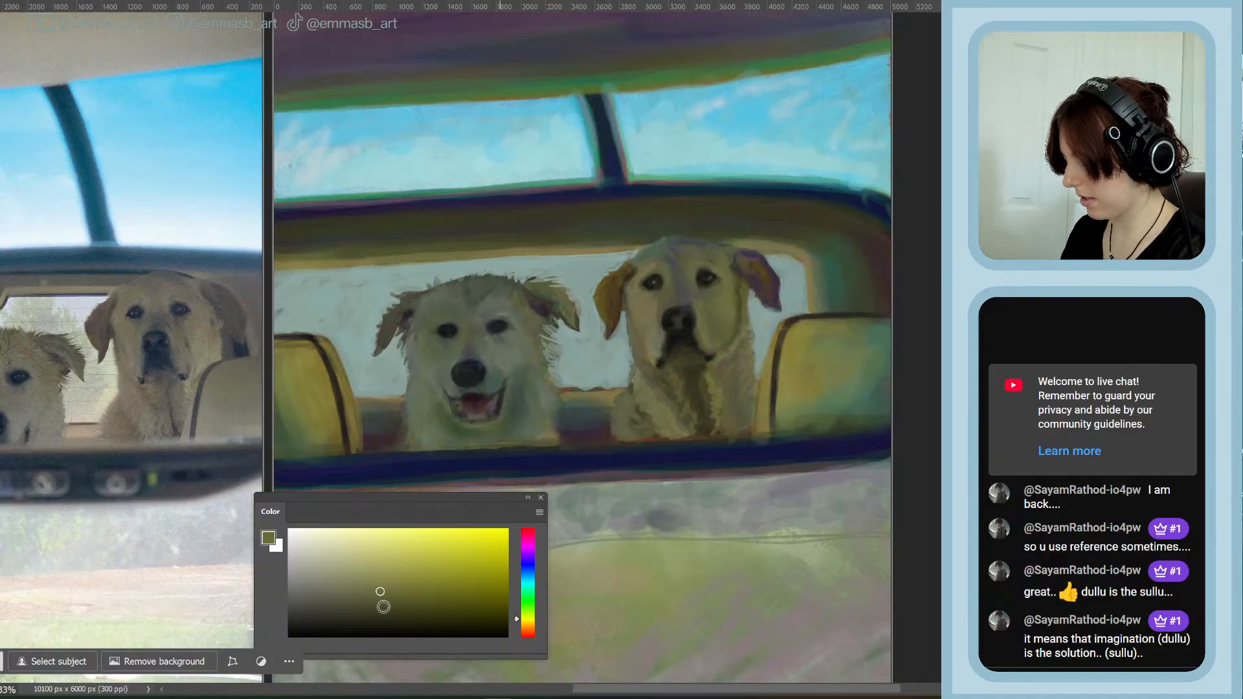
# Refine the taller dog's muzzle with dark yellow-browns and near-black, and sample an olive yellow beside its mouth
pyautogui.click(529, 625)
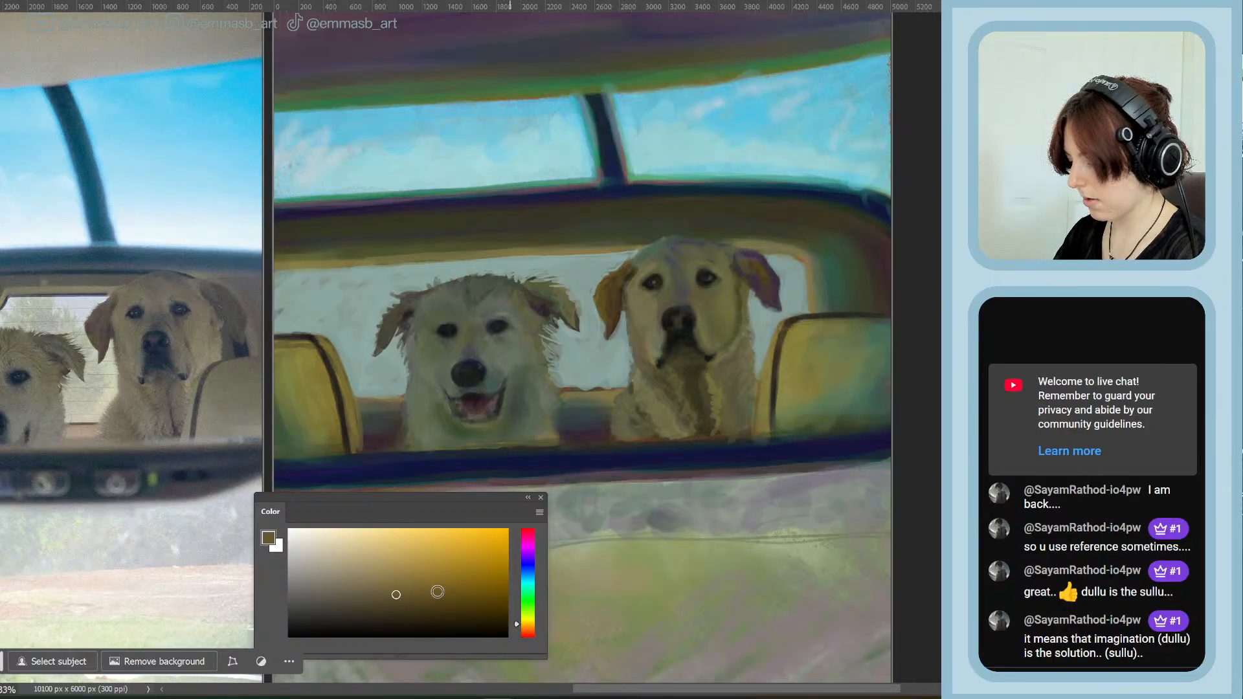
pyautogui.click(394, 613)
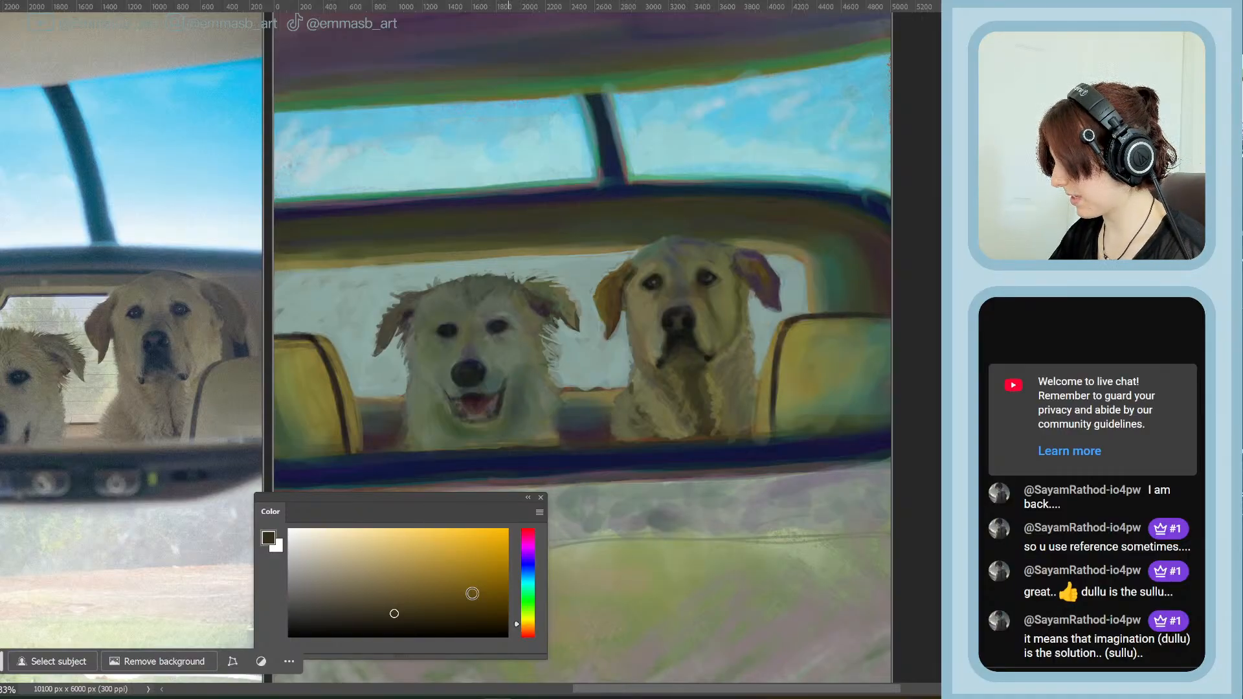
pyautogui.moveTo(394, 613); pyautogui.dragTo(458, 613)
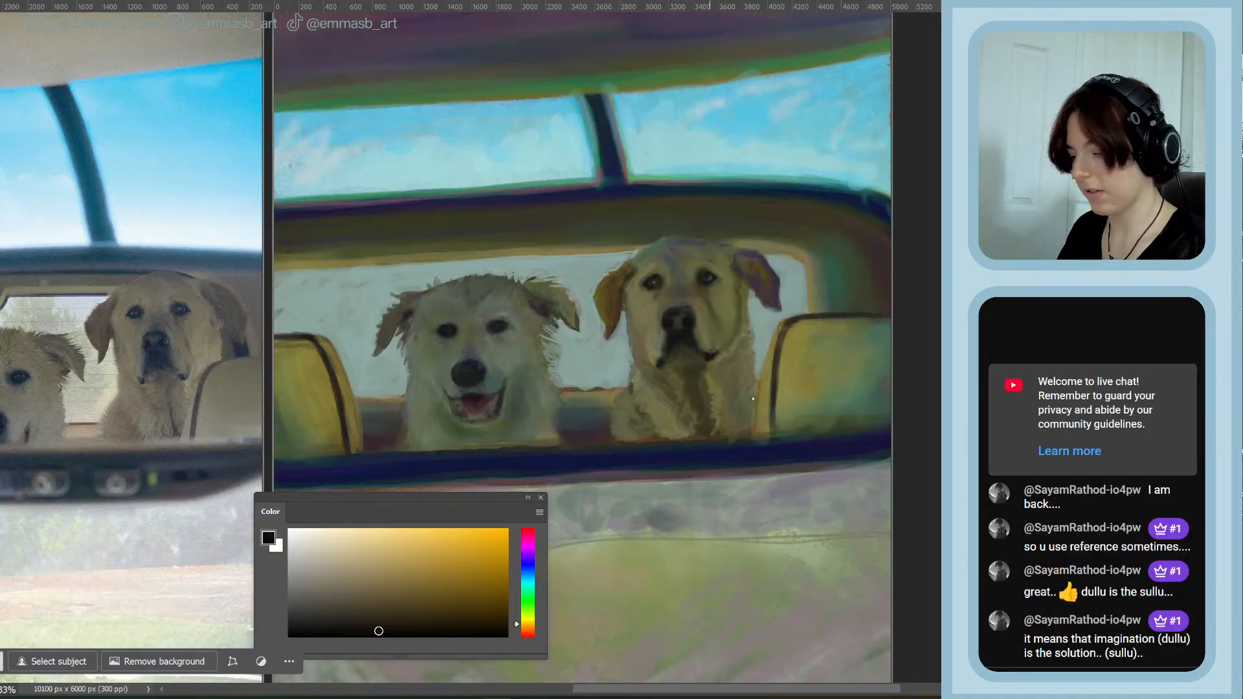
pyautogui.keyDown('alt'); pyautogui.click(714, 361); pyautogui.keyUp('alt')
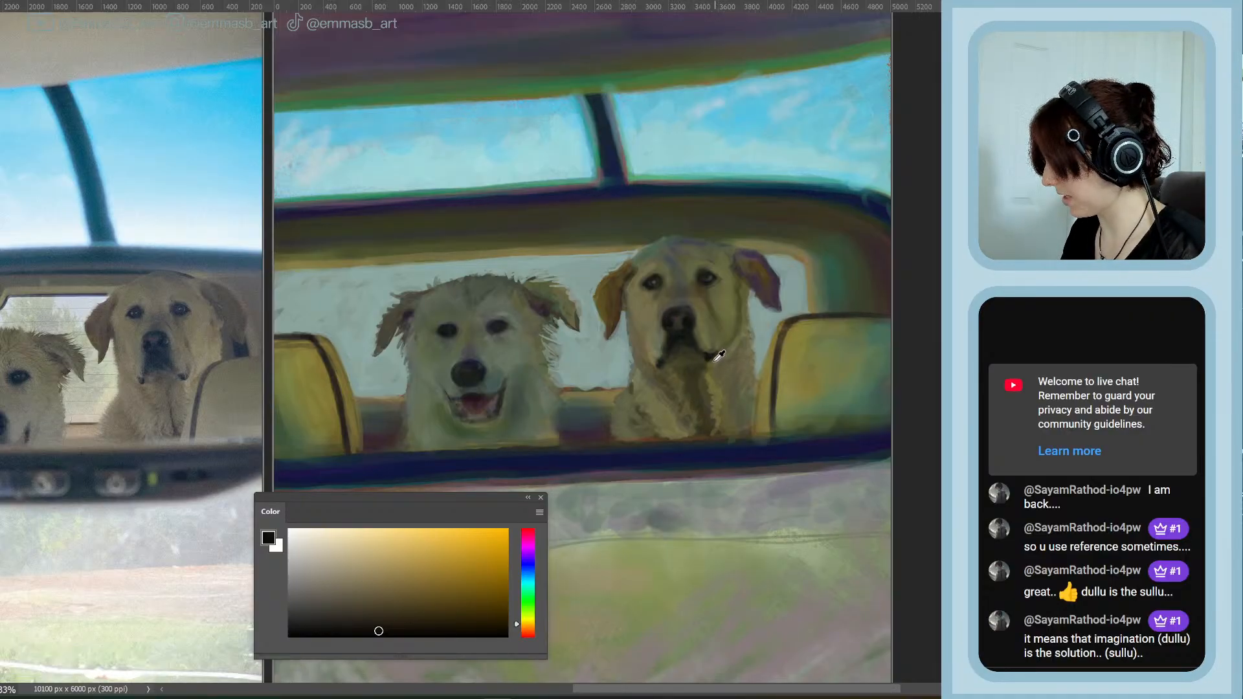
pyautogui.keyDown('alt'); pyautogui.click(714, 361); pyautogui.keyUp('alt')
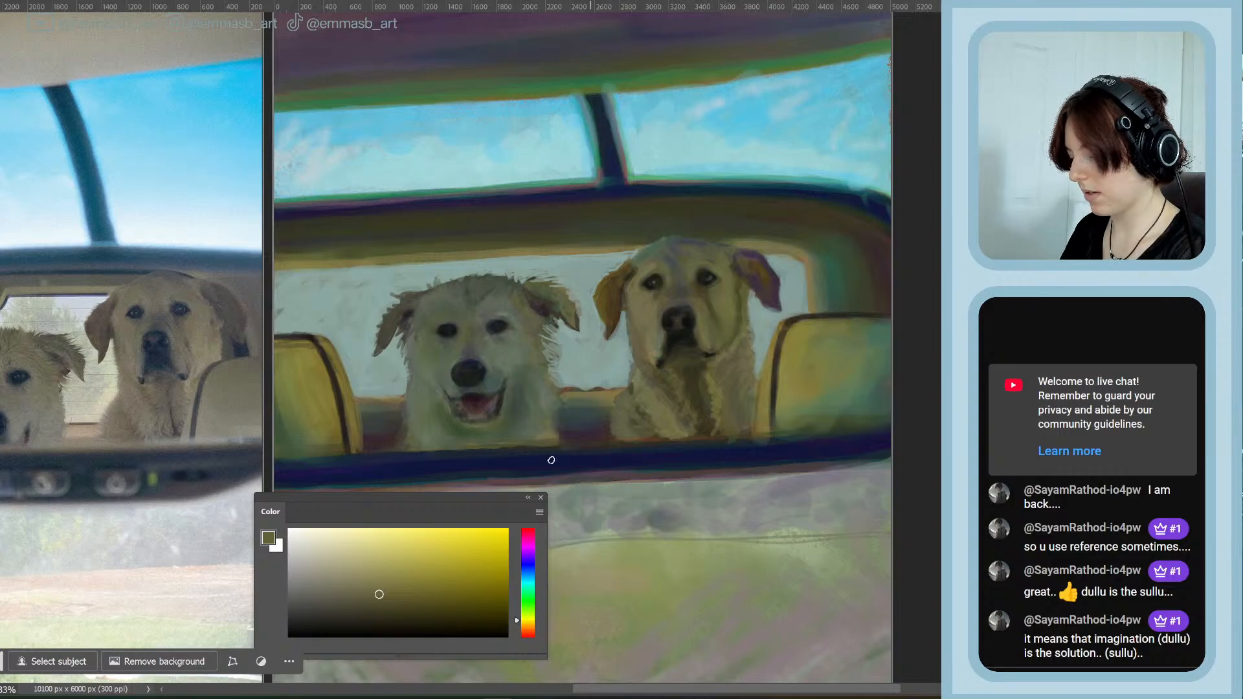
# Darken the colour to near-black olive, shift its hue to blue, and define the taller dog's mouth line and chin
pyautogui.click(355, 609)
pyautogui.moveTo(355, 609); pyautogui.dragTo(355, 624)
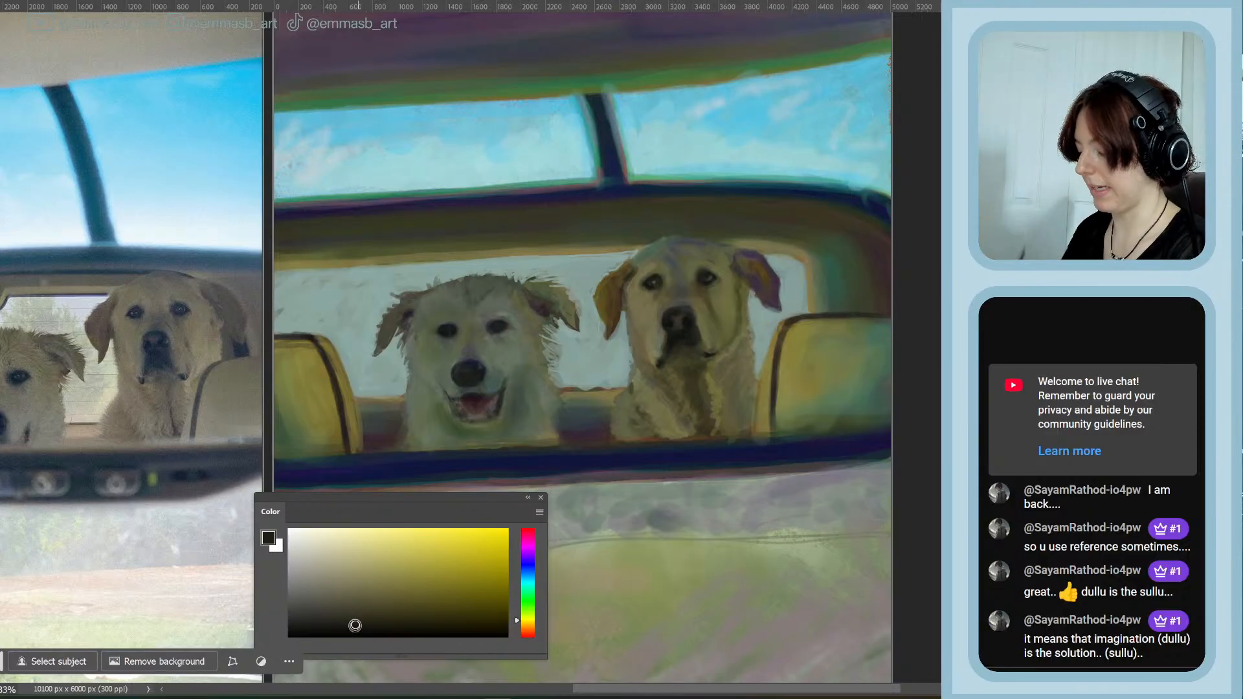
pyautogui.click(373, 632)
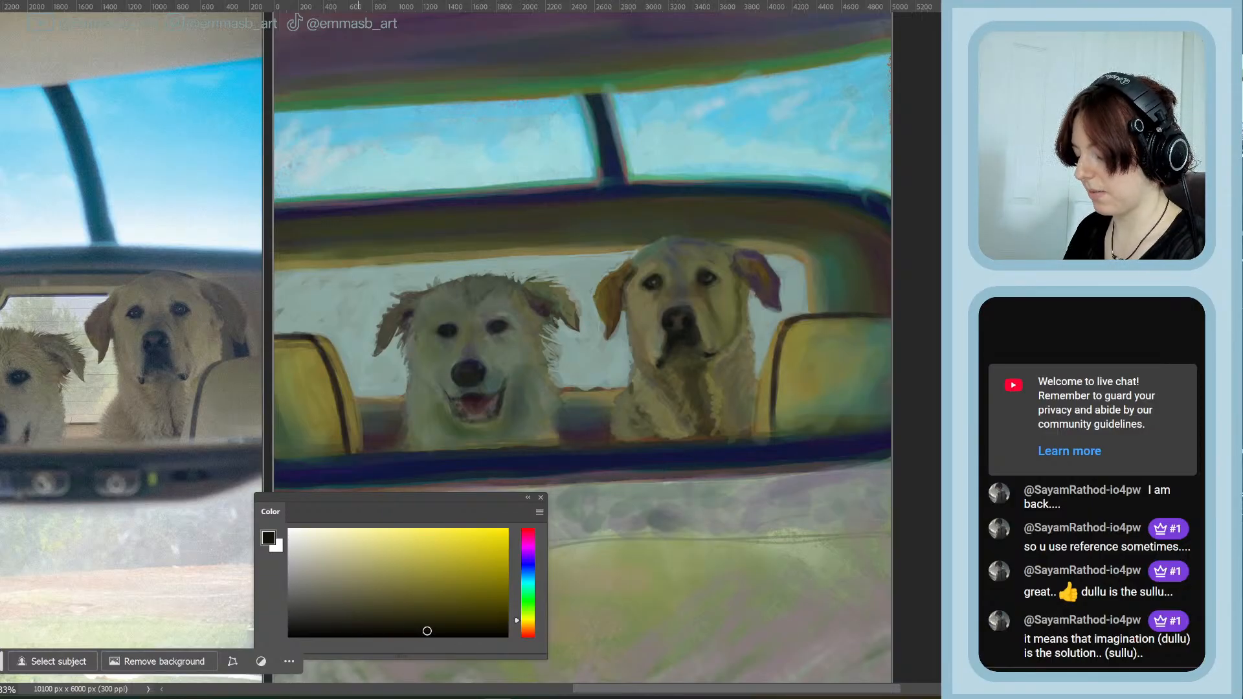
pyautogui.click(531, 617)
pyautogui.click(458, 628)
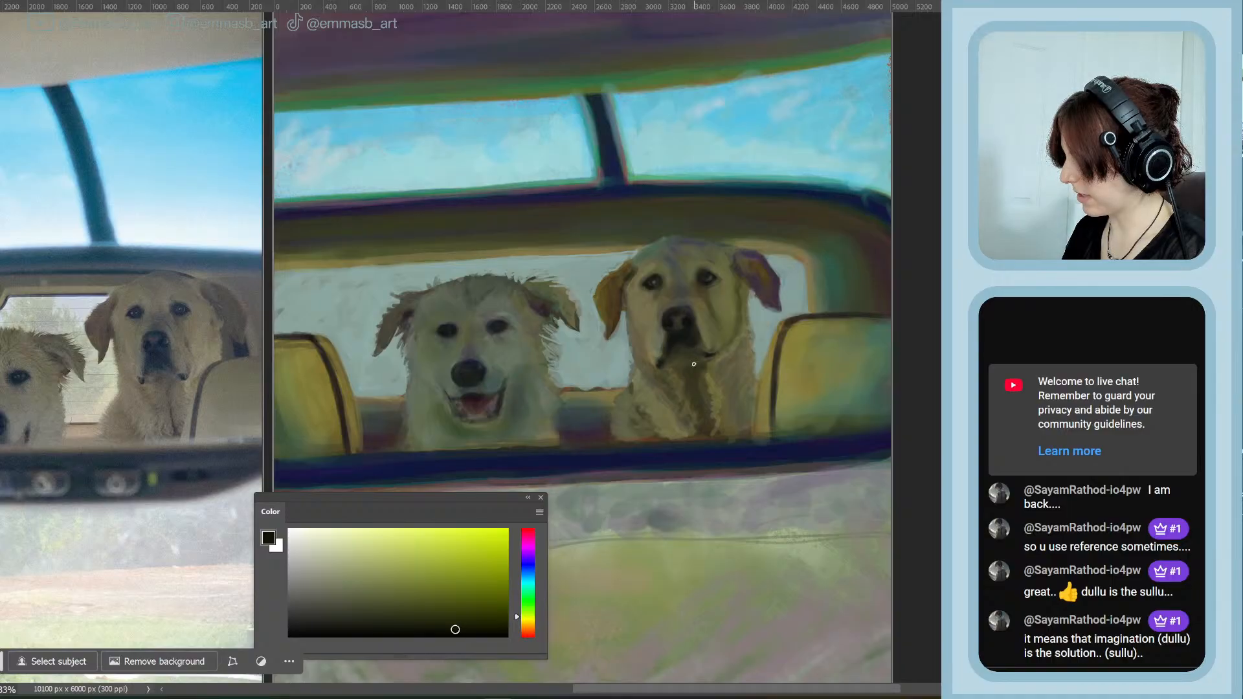
pyautogui.click(451, 632)
pyautogui.click(529, 573)
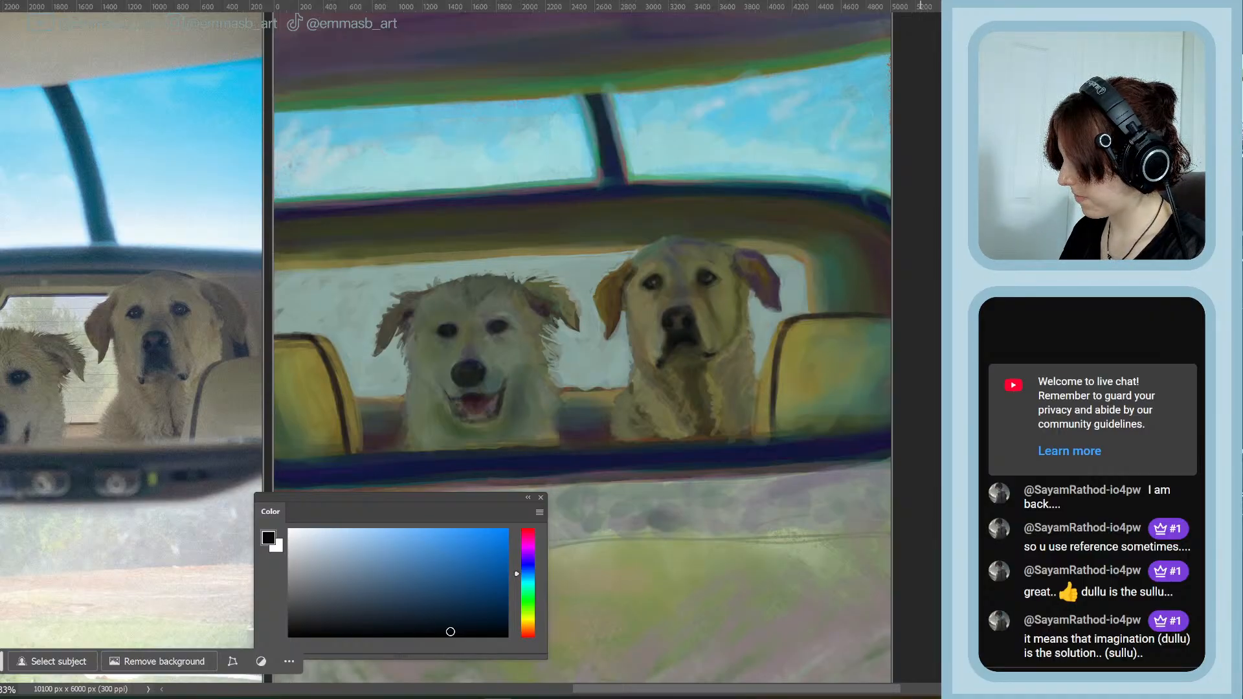
# Repaint the taller dog's nose in a dark desaturated green and sample a near-black from its mouth
pyautogui.click(524, 612)
pyautogui.moveTo(415, 600); pyautogui.dragTo(402, 620)
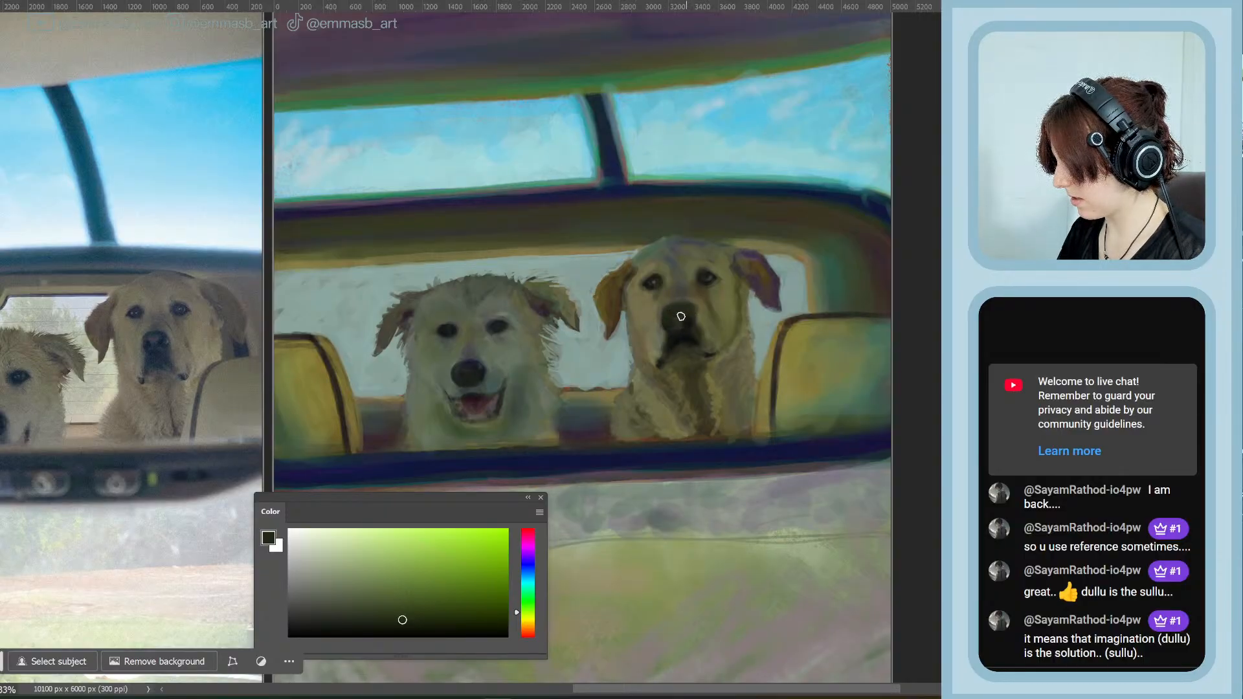
pyautogui.keyDown('alt'); pyautogui.click(706, 356); pyautogui.keyUp('alt')
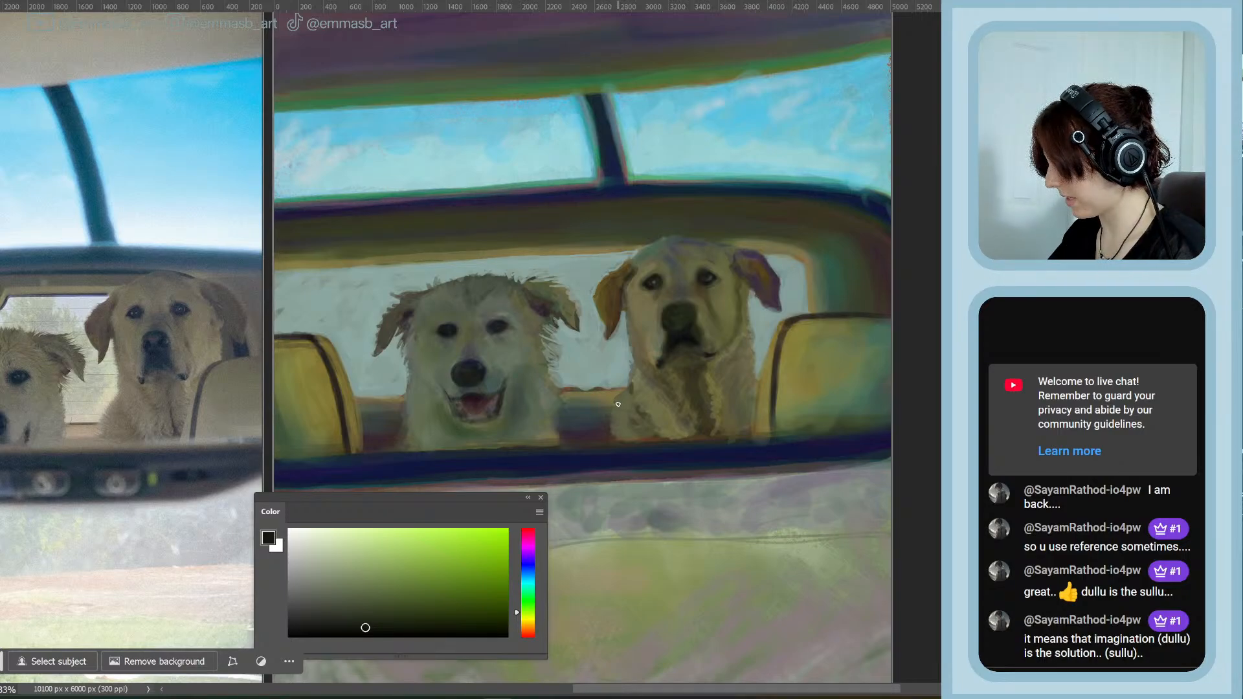
# Sample a grey-olive beside the taller dog's nose, darken it to near-black for the nostrils and nose edges, and save the painting
pyautogui.keyDown('alt'); pyautogui.click(662, 322); pyautogui.keyUp('alt')
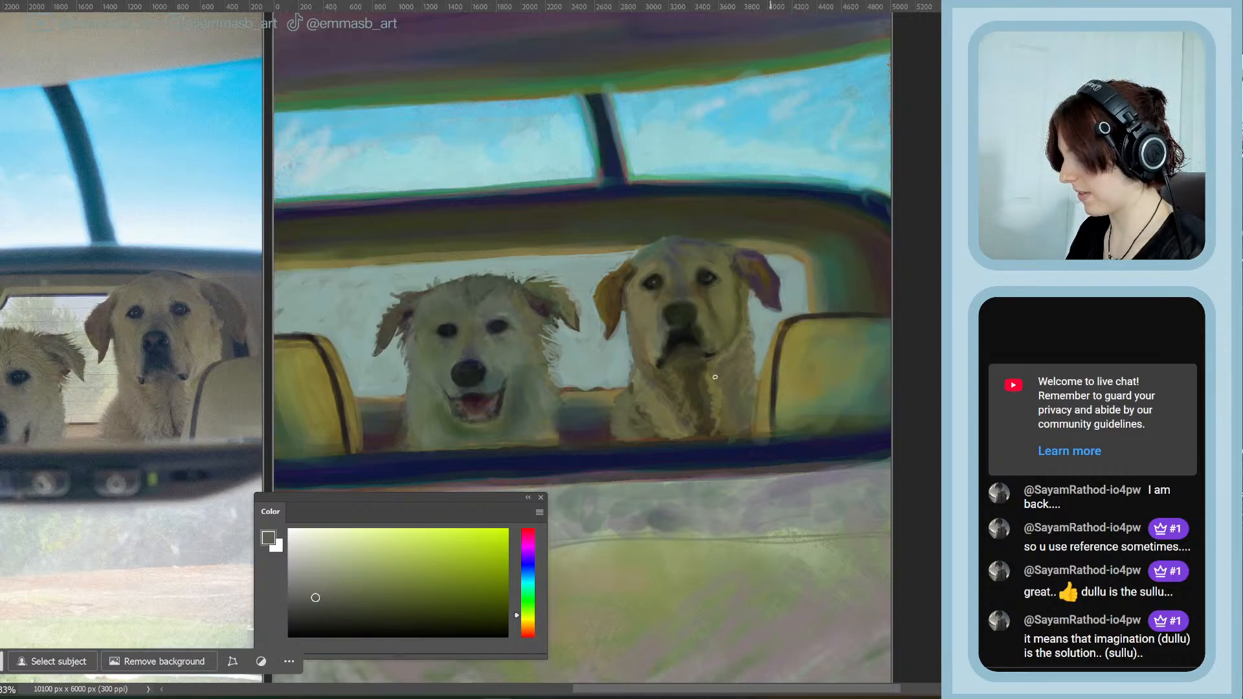
pyautogui.moveTo(320, 619)
pyautogui.mouseDown()
pyautogui.moveTo(366, 631)
pyautogui.moveTo(333, 625)
pyautogui.mouseUp()
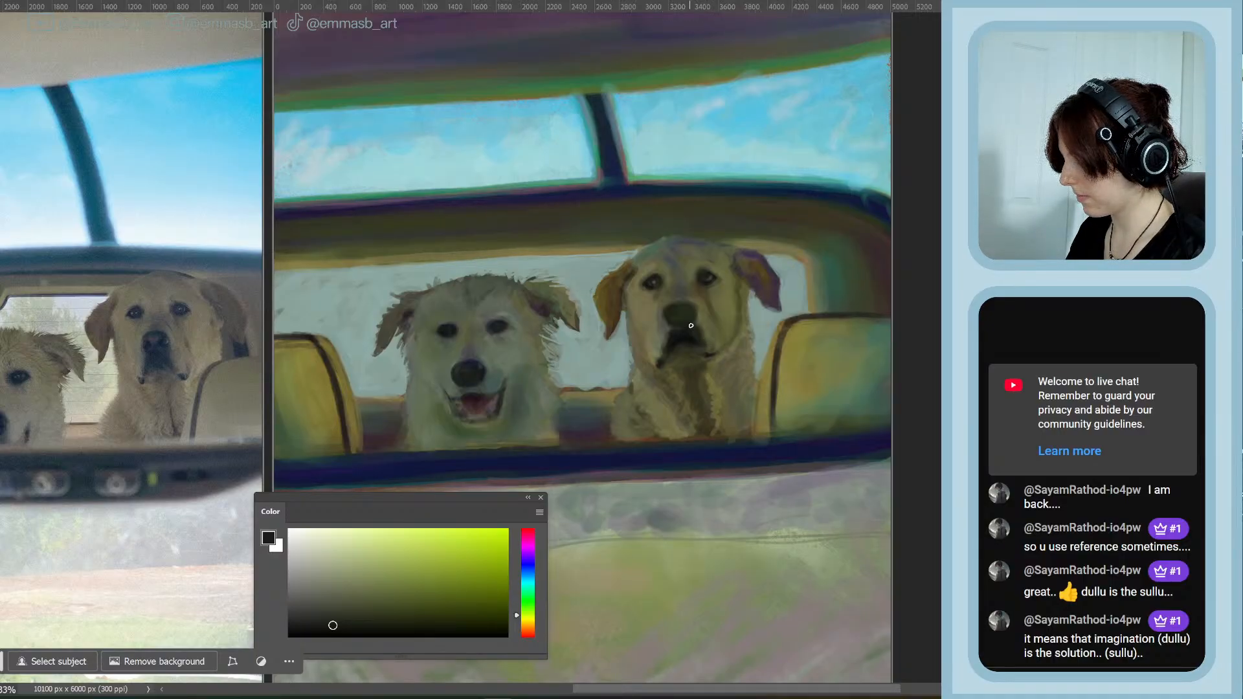
pyautogui.click(316, 631)
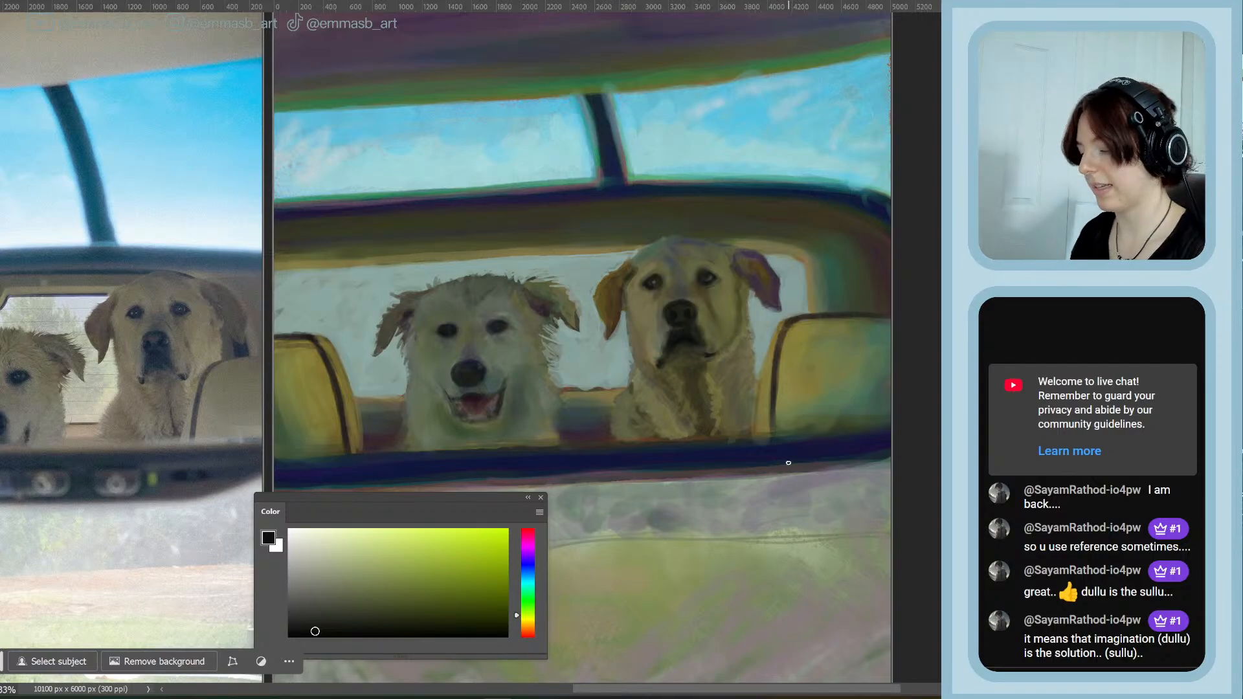
pyautogui.hotkey('ctrl', 's')
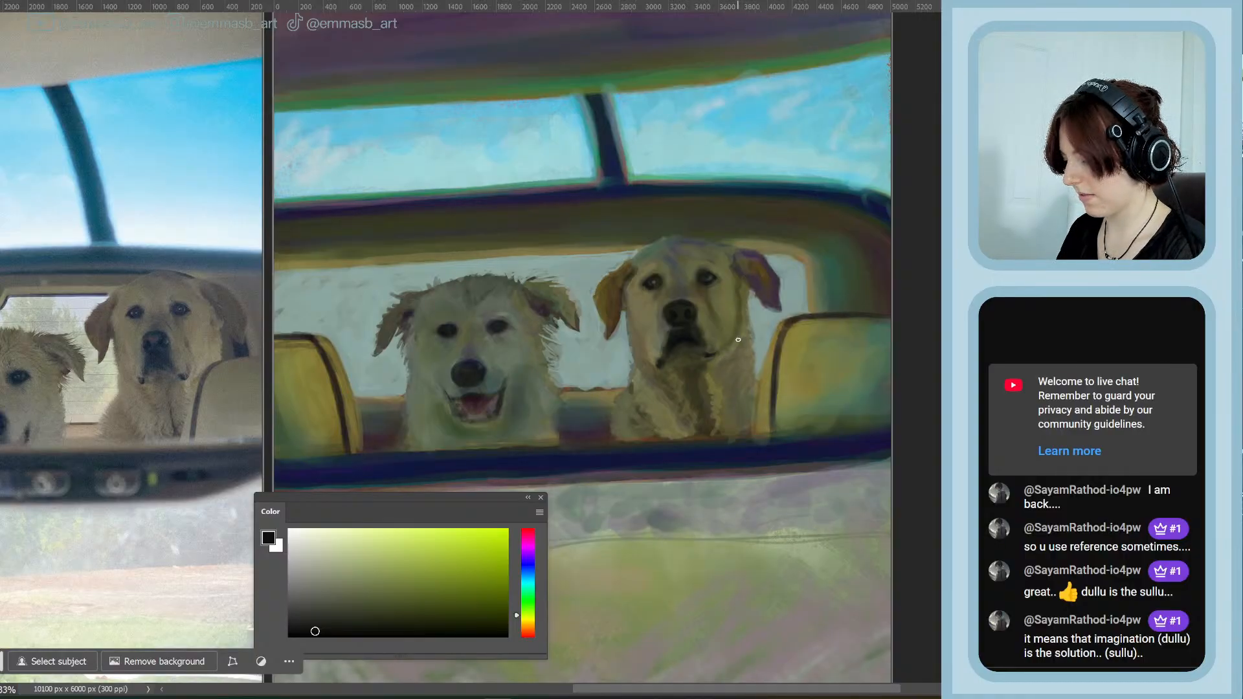
# Sample olive and grey-olive from the taller dog's fur, darken them towards near-black, refine the shading around its muzzle and neck, and save the painting
pyautogui.keyDown('alt'); pyautogui.click(713, 389); pyautogui.keyUp('alt')
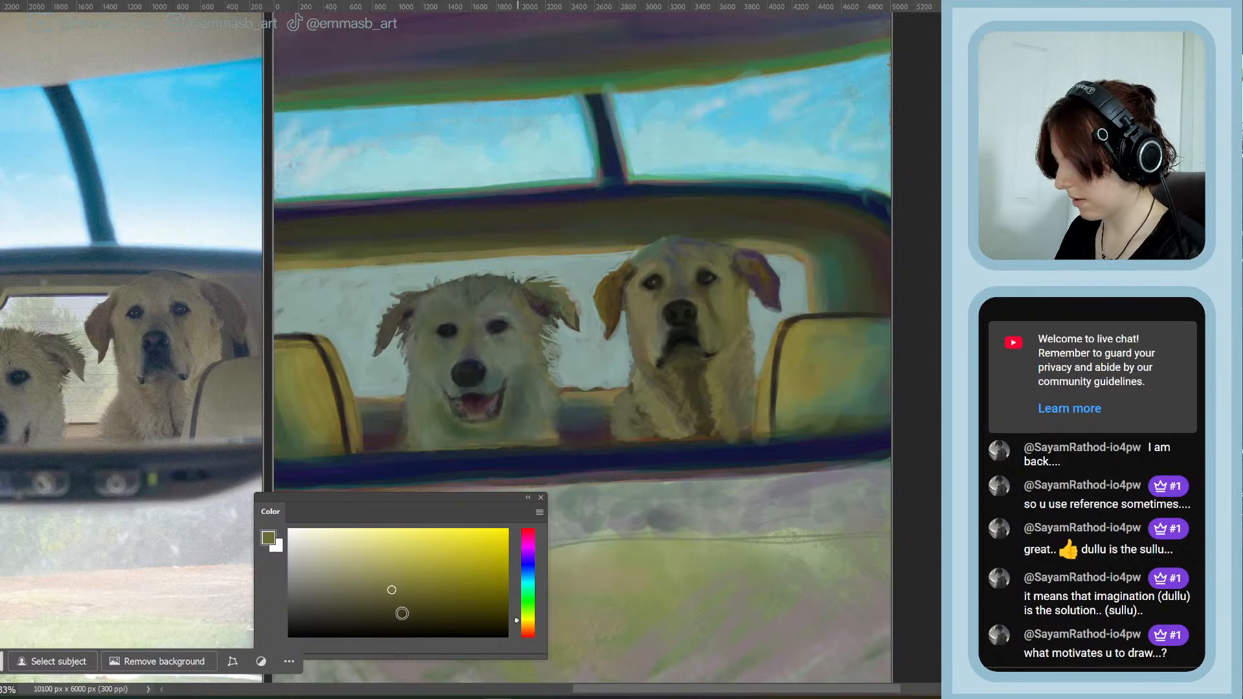
pyautogui.click(402, 614)
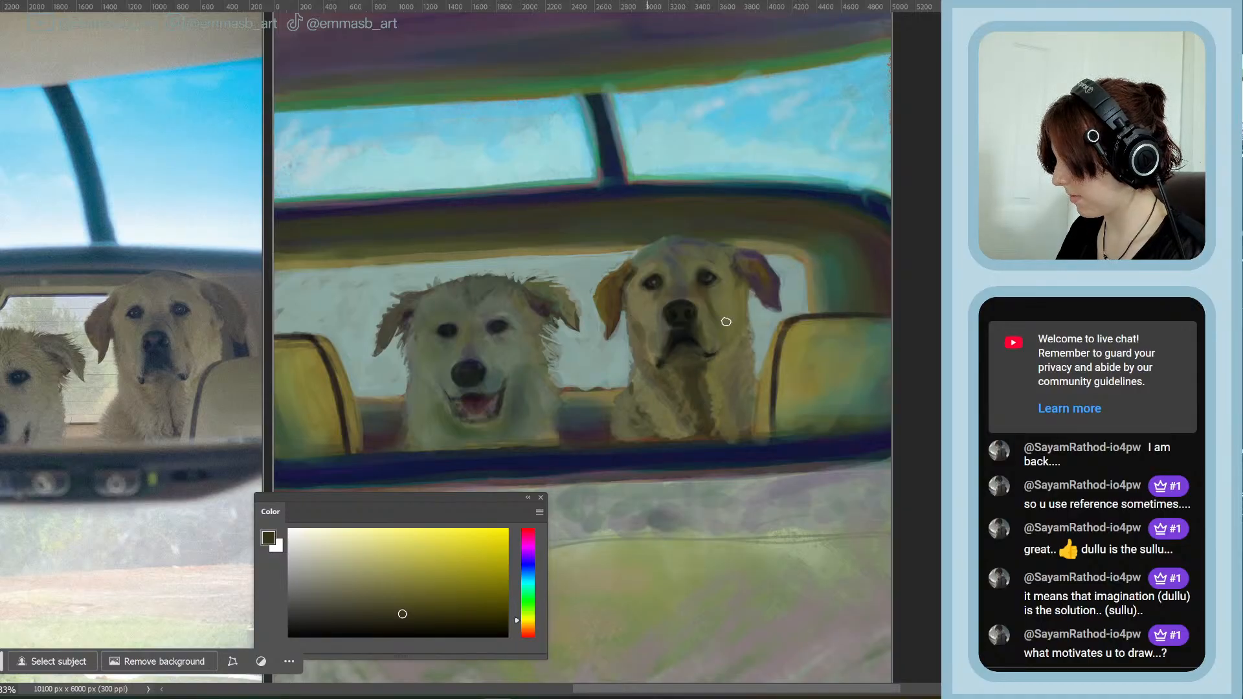
pyautogui.keyDown('alt'); pyautogui.click(639, 309); pyautogui.keyUp('alt')
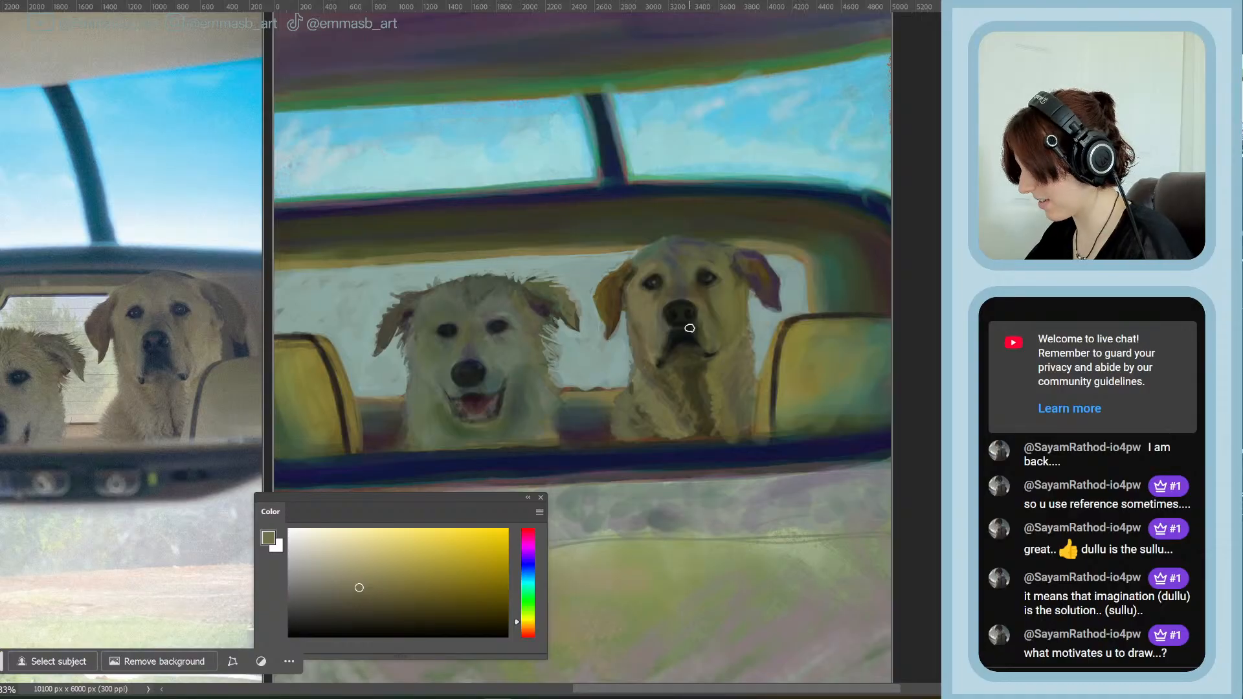
pyautogui.click(360, 632)
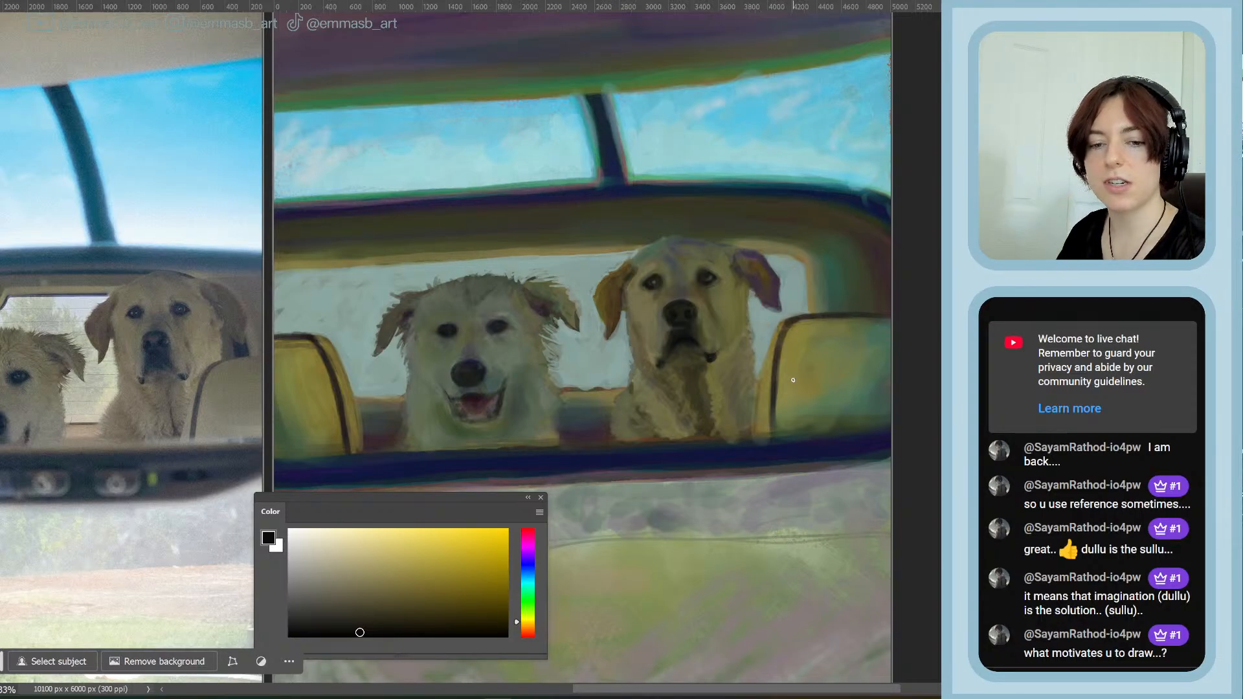
pyautogui.hotkey('ctrl', 's')
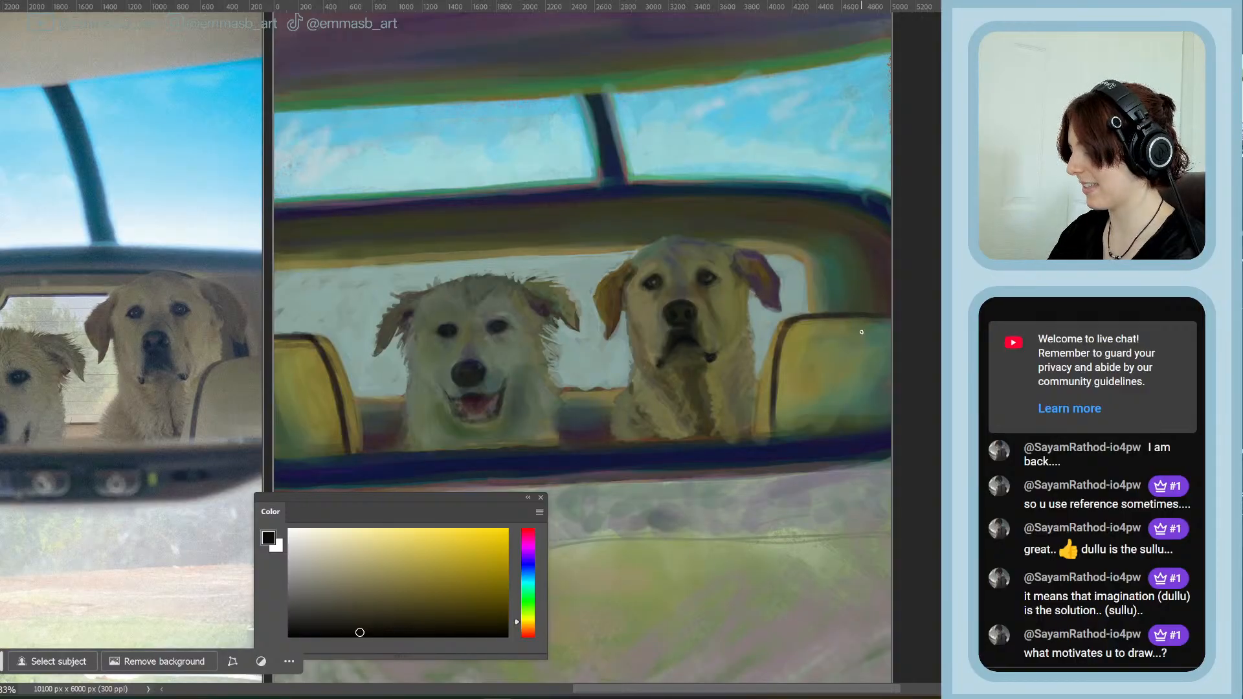
pyautogui.hotkey('ctrl', '-')
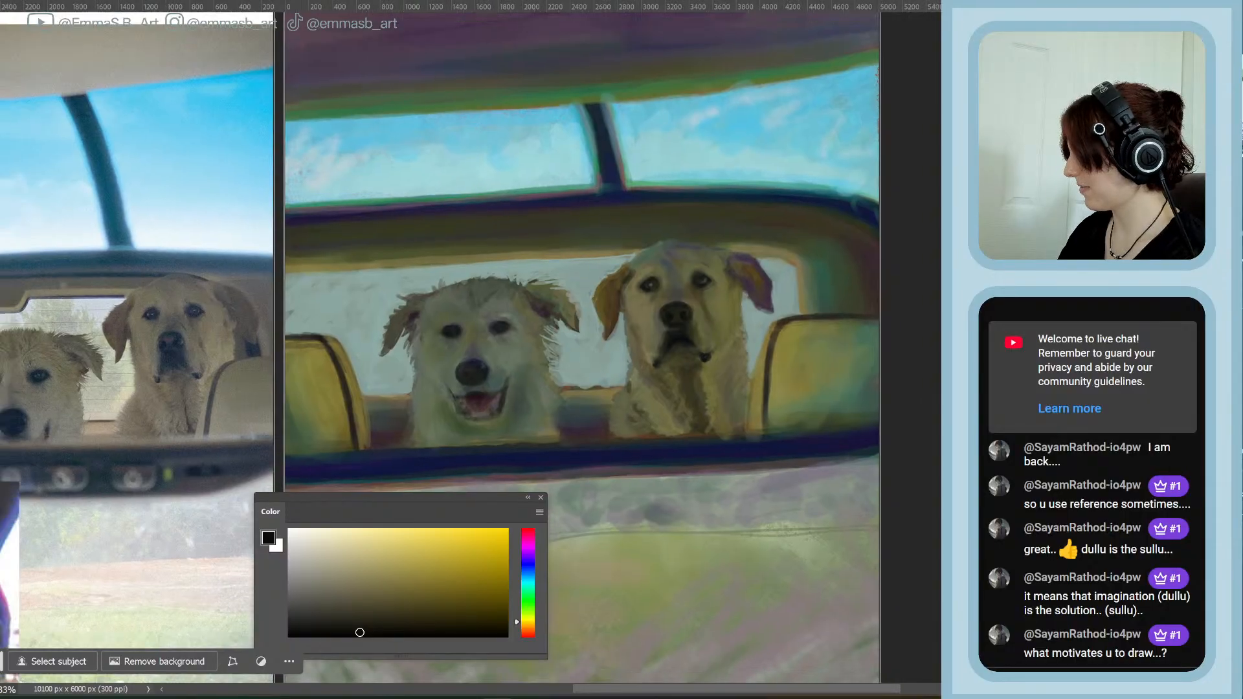
pyautogui.moveTo(636, 692); pyautogui.dragTo(612, 696)
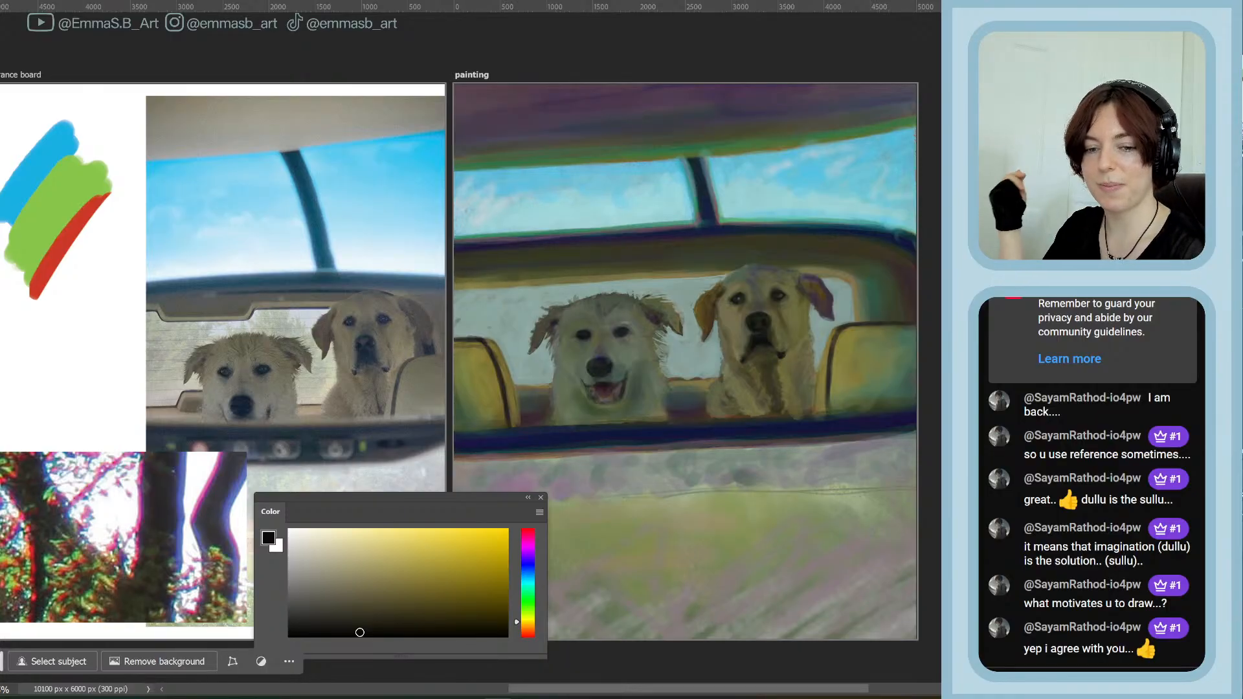
pyautogui.click(35, 0)
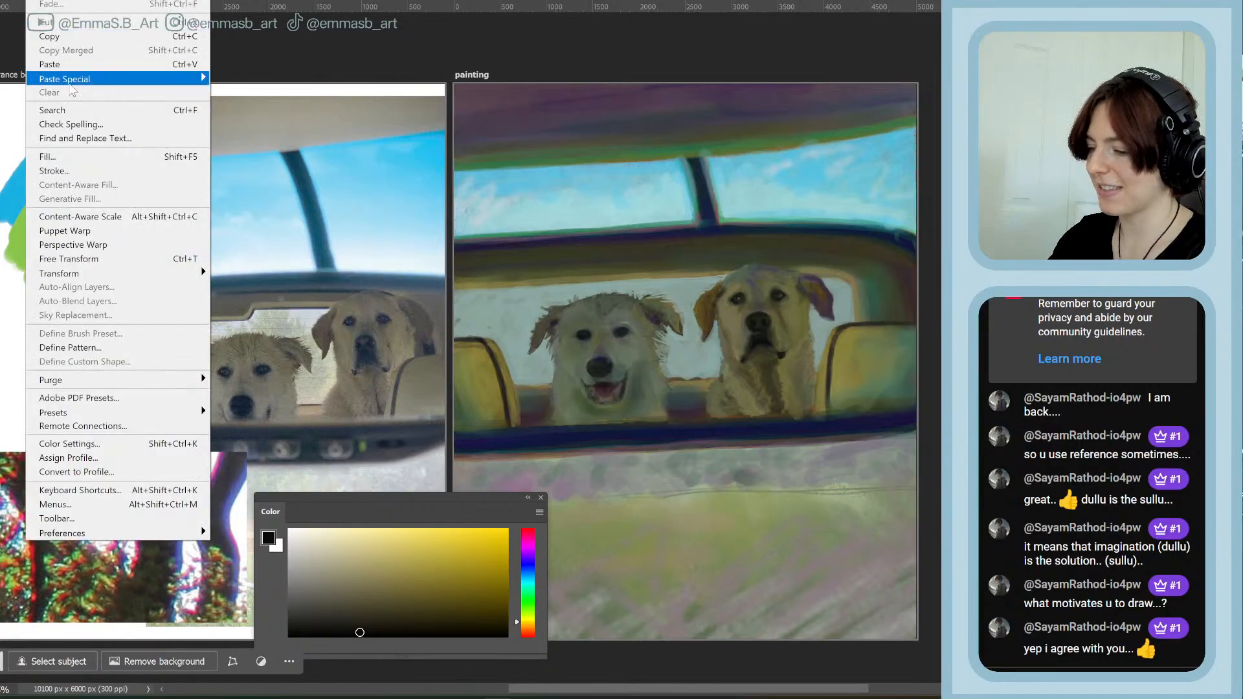
pyautogui.moveTo(13, 0)
pyautogui.press('Escape')
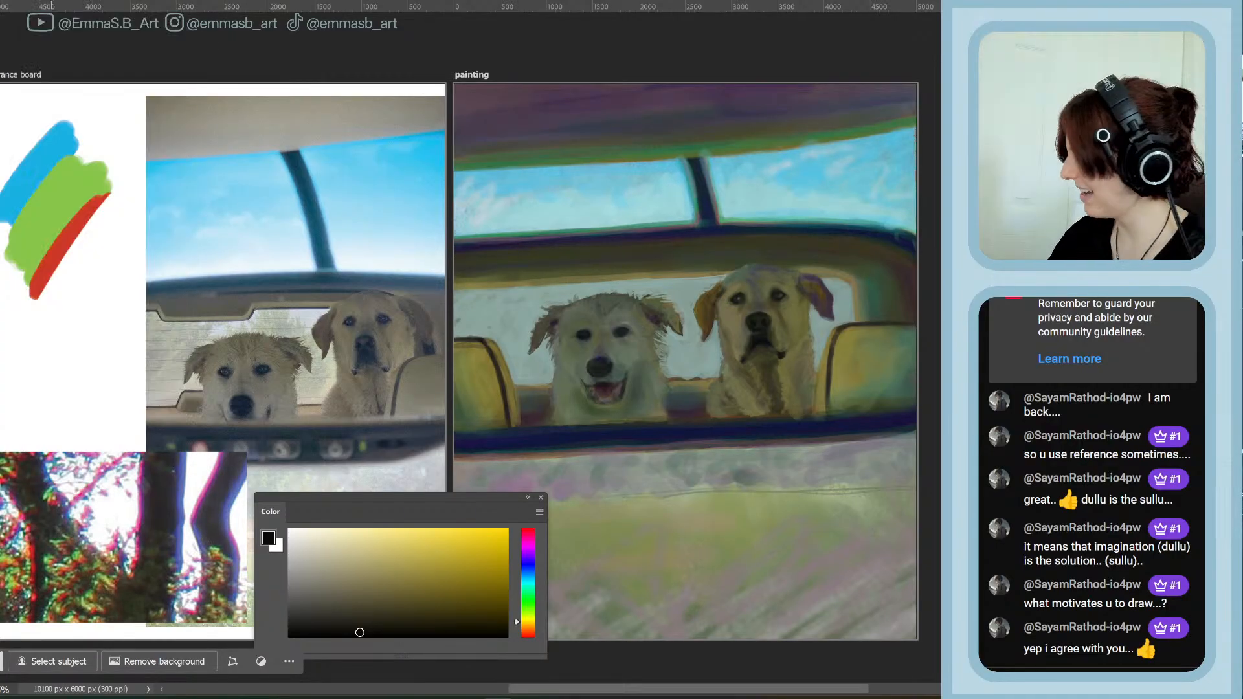
# Clear the floating colour picker off the canvas and flip the painting horizontally with Free Transform
pyautogui.moveTo(456, 504); pyautogui.dragTo(938, 350)
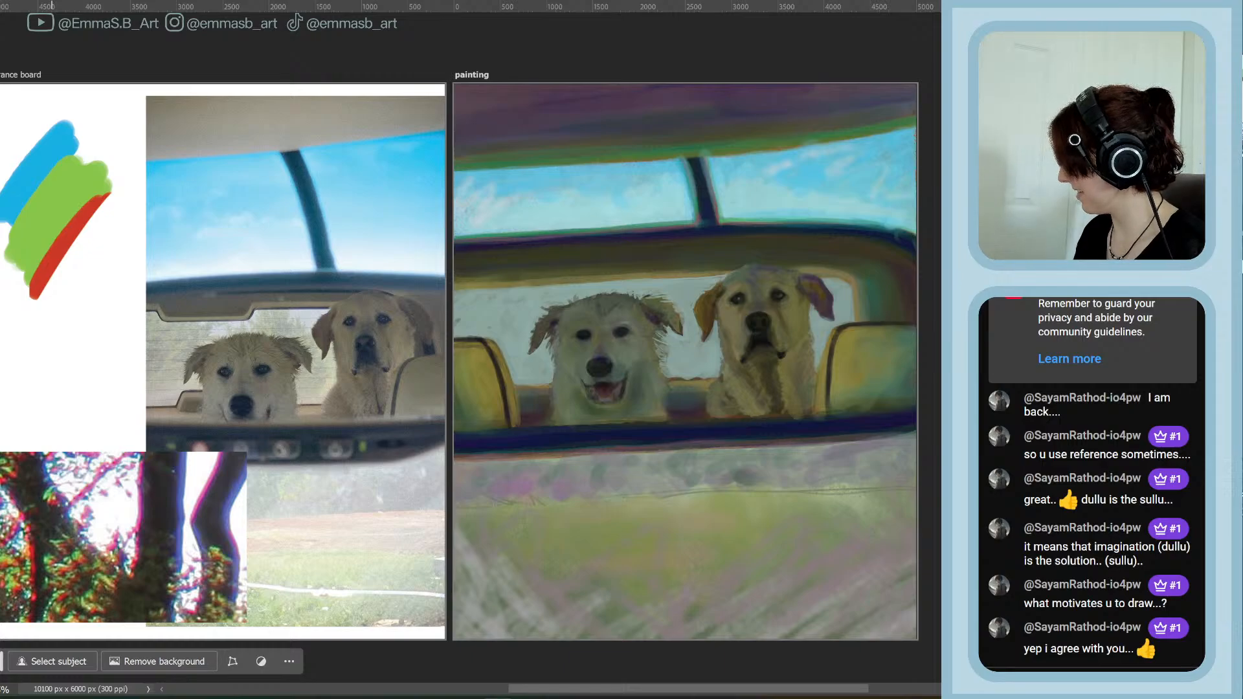
pyautogui.hotkey('ctrl', '-')
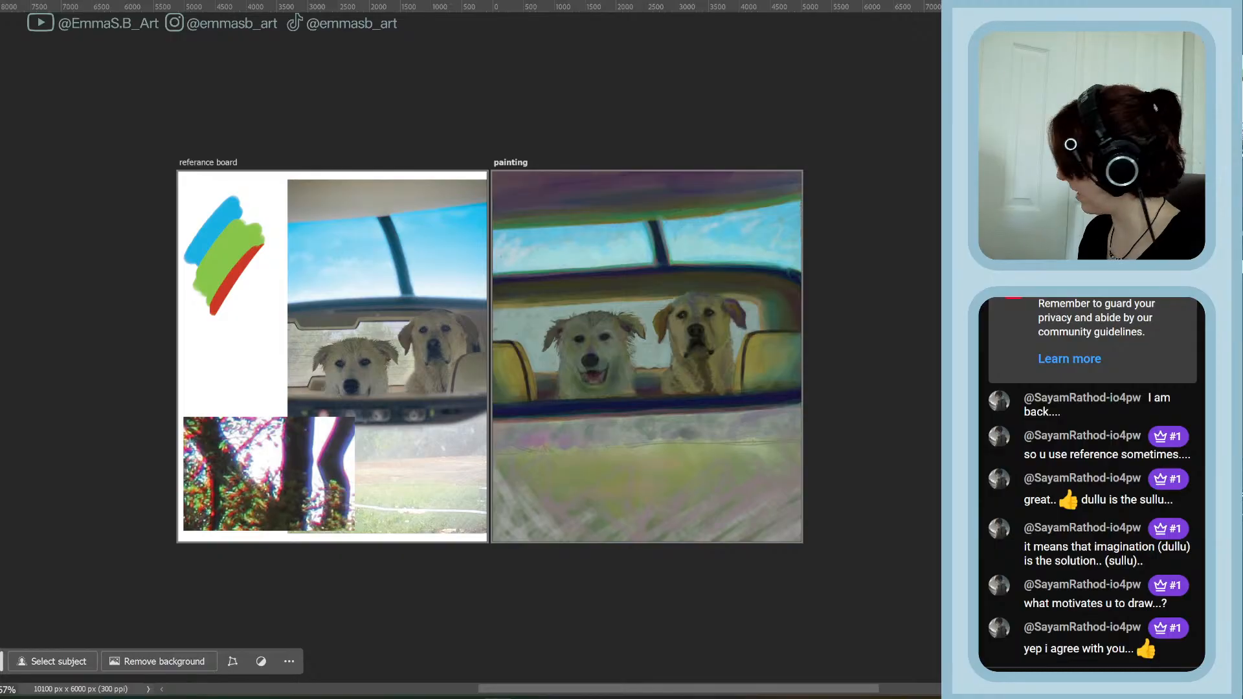
pyautogui.press('b')
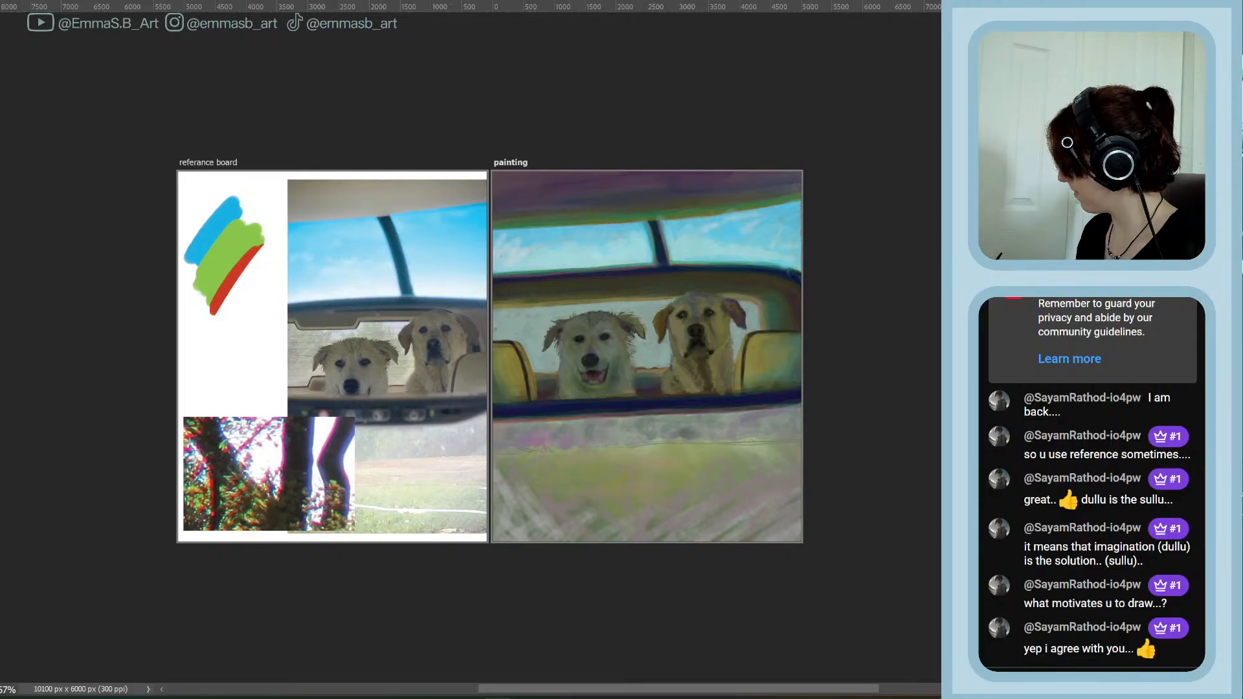
pyautogui.hotkey('ctrl', 't')
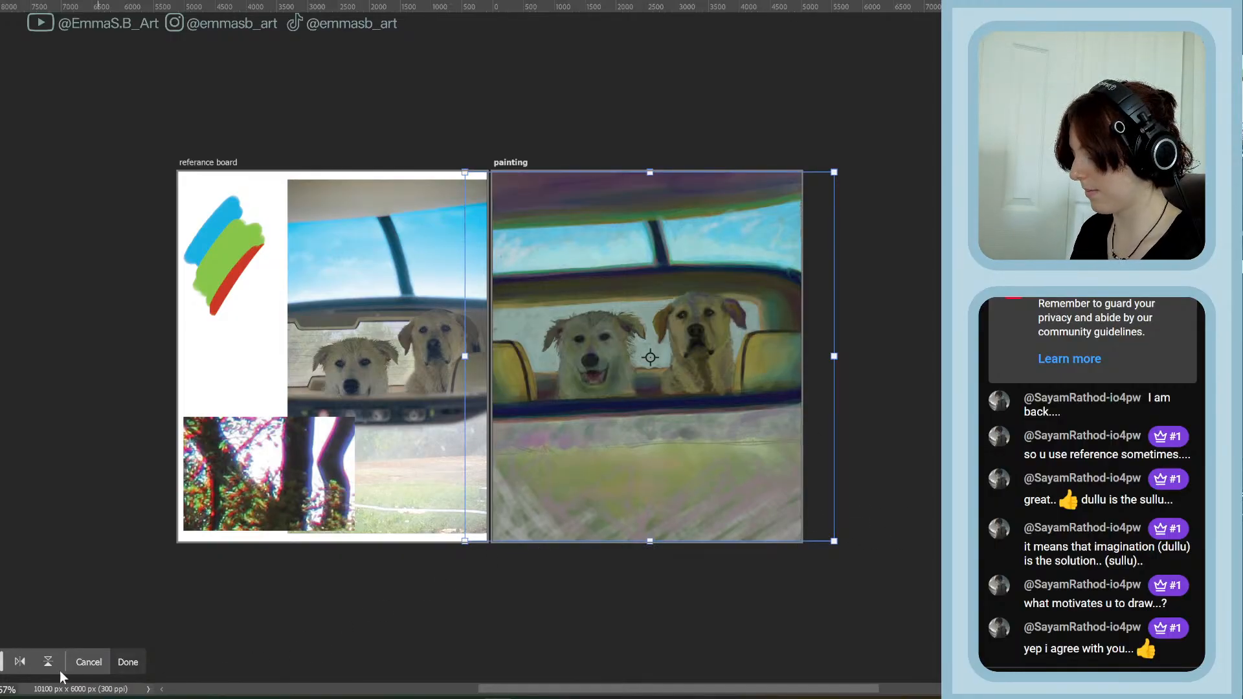
pyautogui.click(21, 661)
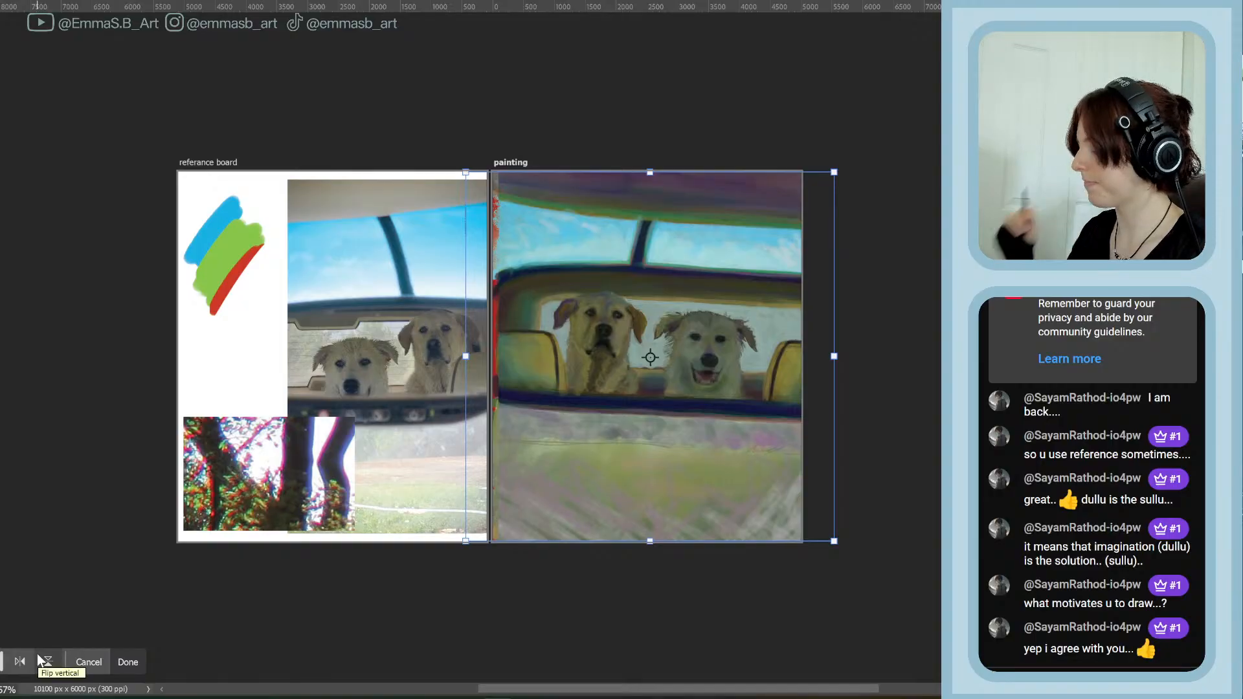
# Nudge the mirrored painting left until it covers the painting artboard's edge, and commit the transform
pyautogui.press('Left')
pyautogui.press('Left')
pyautogui.press('Left')
pyautogui.press('Left')
pyautogui.press('Left')
pyautogui.press('Left')
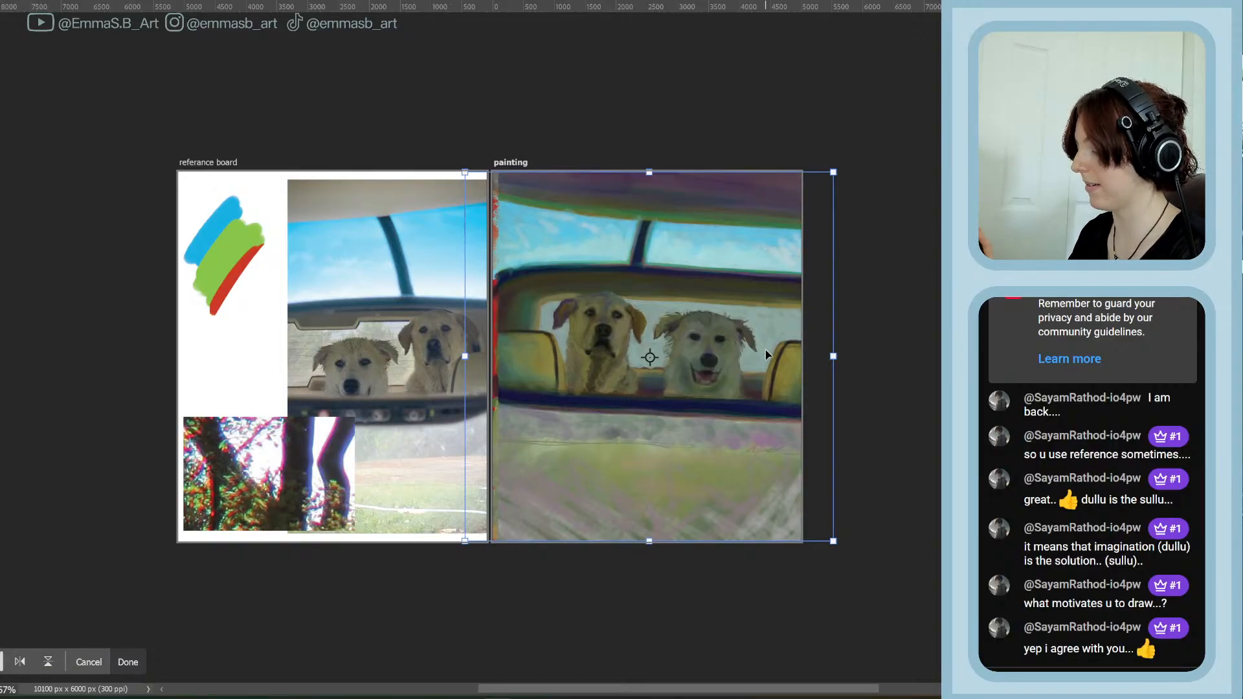
pyautogui.press('Left')
pyautogui.press('Left')
pyautogui.press('Left')
pyautogui.press('Left')
pyautogui.press('Left')
pyautogui.press('Left')
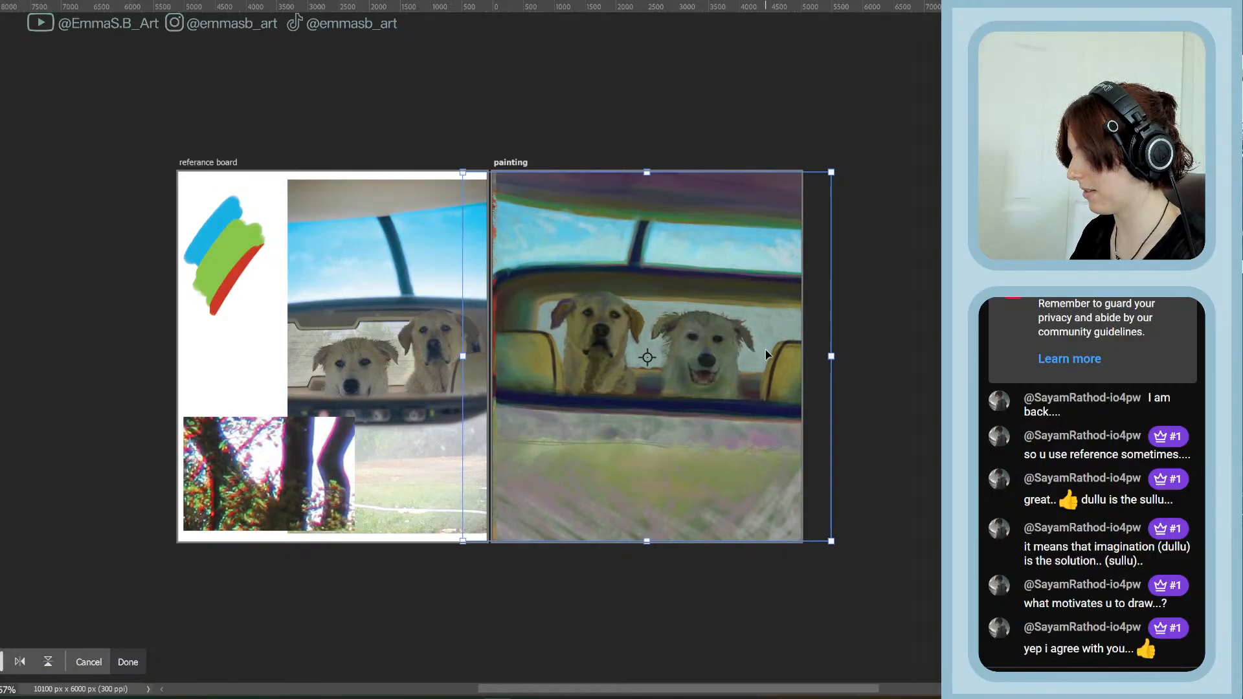
pyautogui.press('Left')
pyautogui.press('Left')
pyautogui.press('Left')
pyautogui.press('Left')
pyautogui.press('Left')
pyautogui.press('Left')
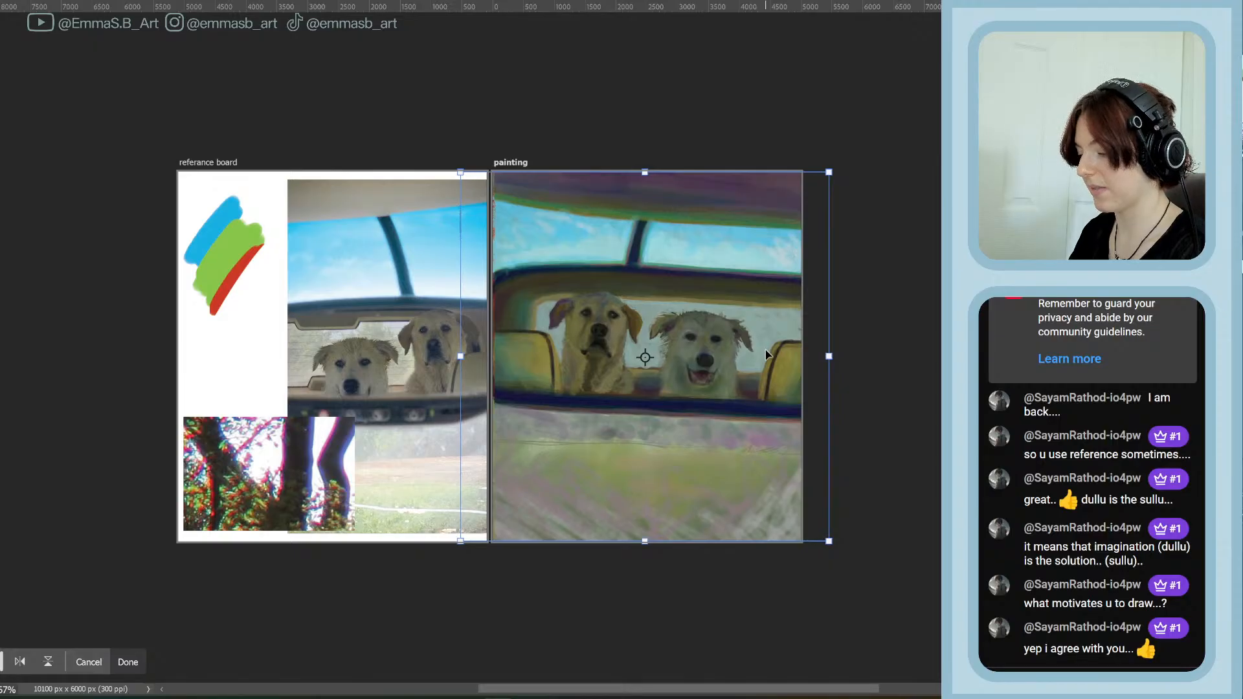
pyautogui.press('Left')
pyautogui.press('Left')
pyautogui.press('Left')
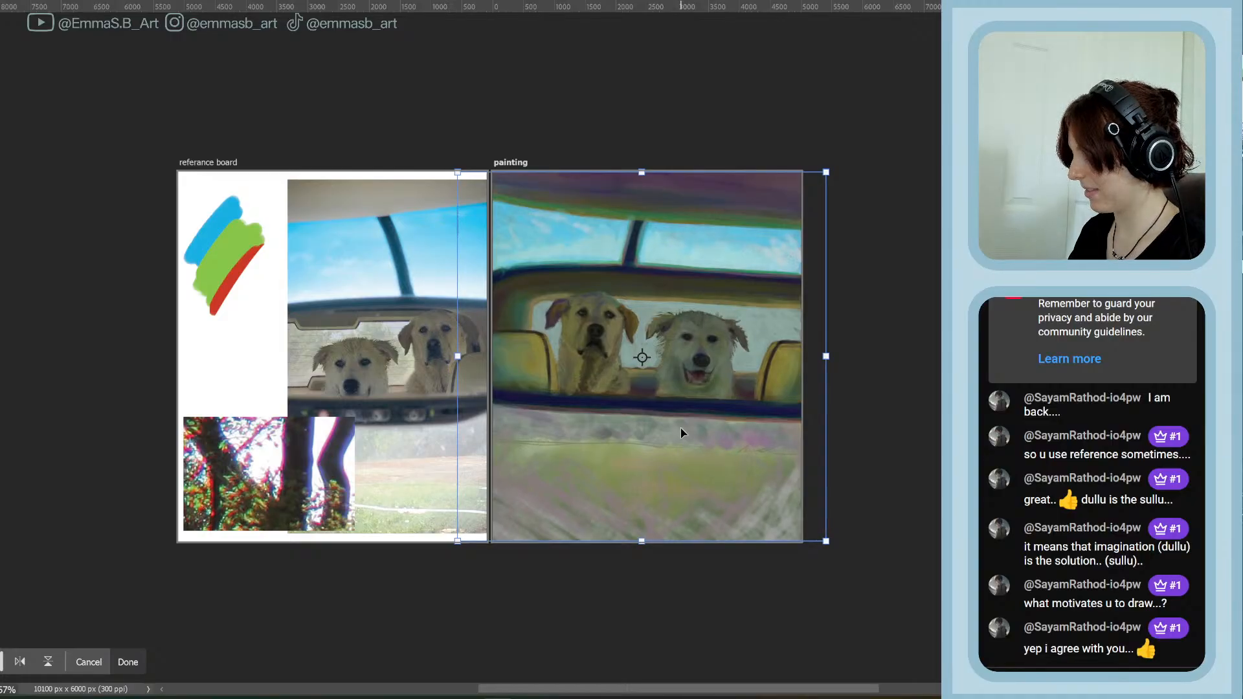
pyautogui.press('Return')
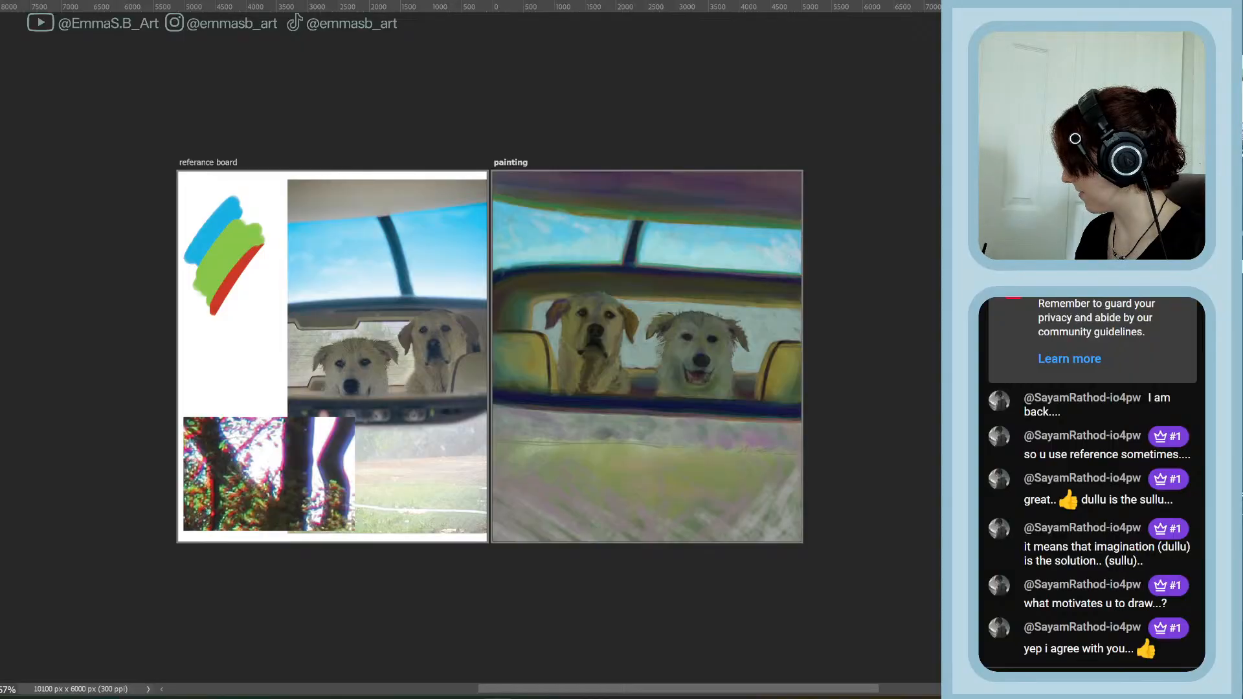
# Flip the dogs' reference photo horizontally on the reference board to match the painting, and save the document
pyautogui.click(1087, 518)
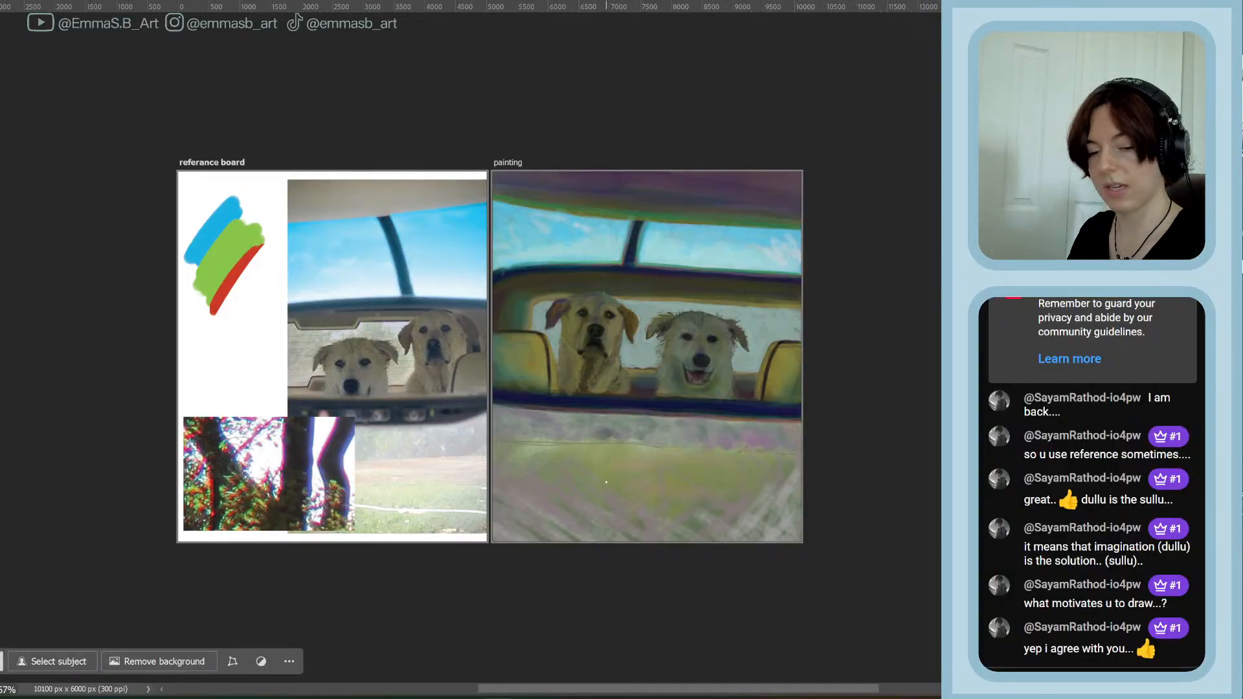
pyautogui.hotkey('ctrl', 't')
pyautogui.click(21, 661)
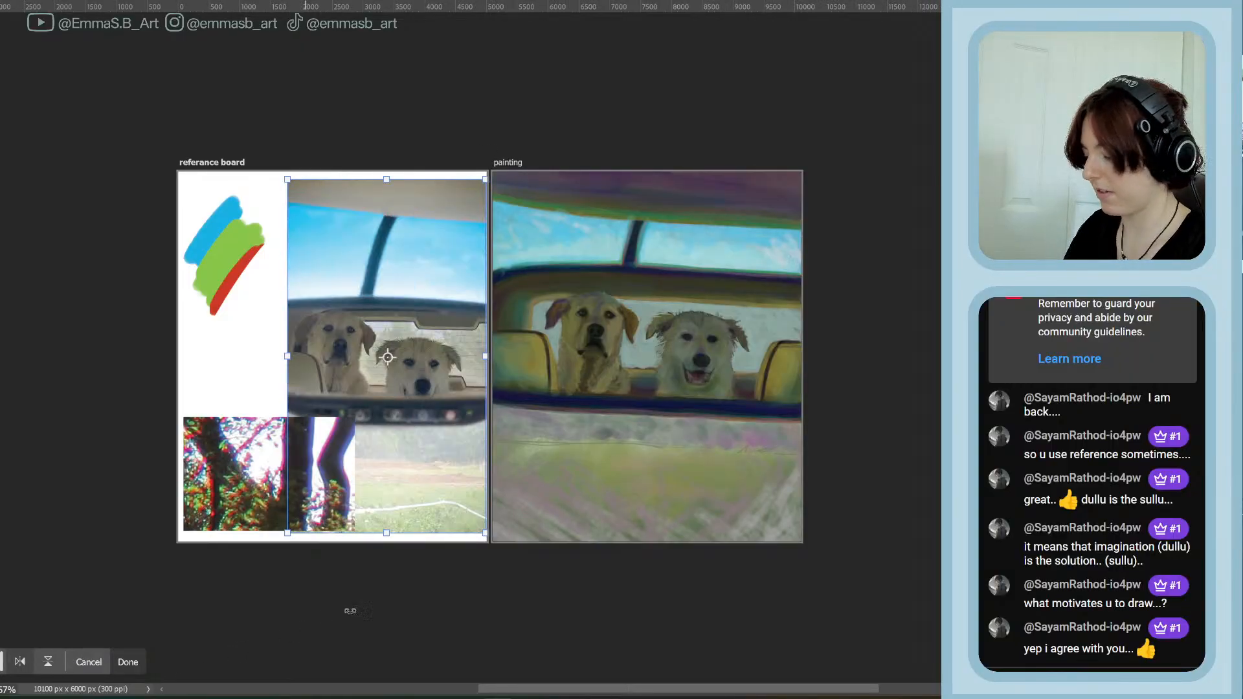
pyautogui.press('Return')
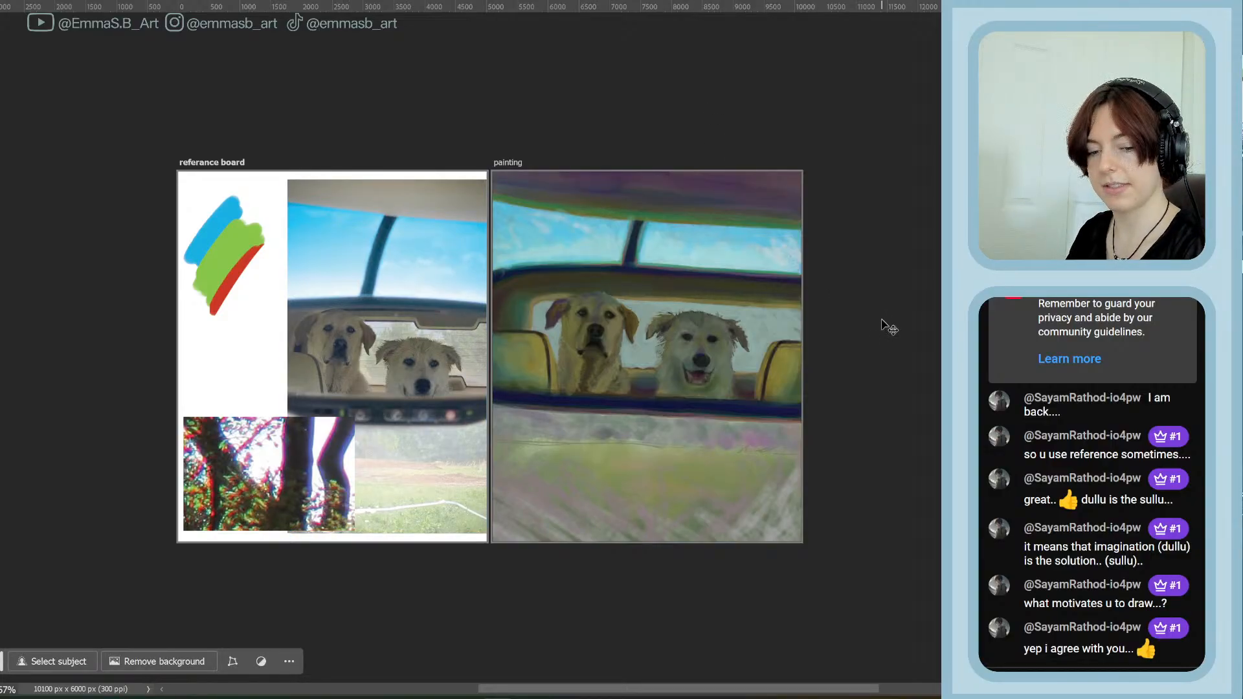
pyautogui.hotkey('ctrl', 's')
# Bring the colour picker back below the painted mirror and sample a dark grey-olive from the shorter dog's eye
pyautogui.scroll(5, 579, 349)
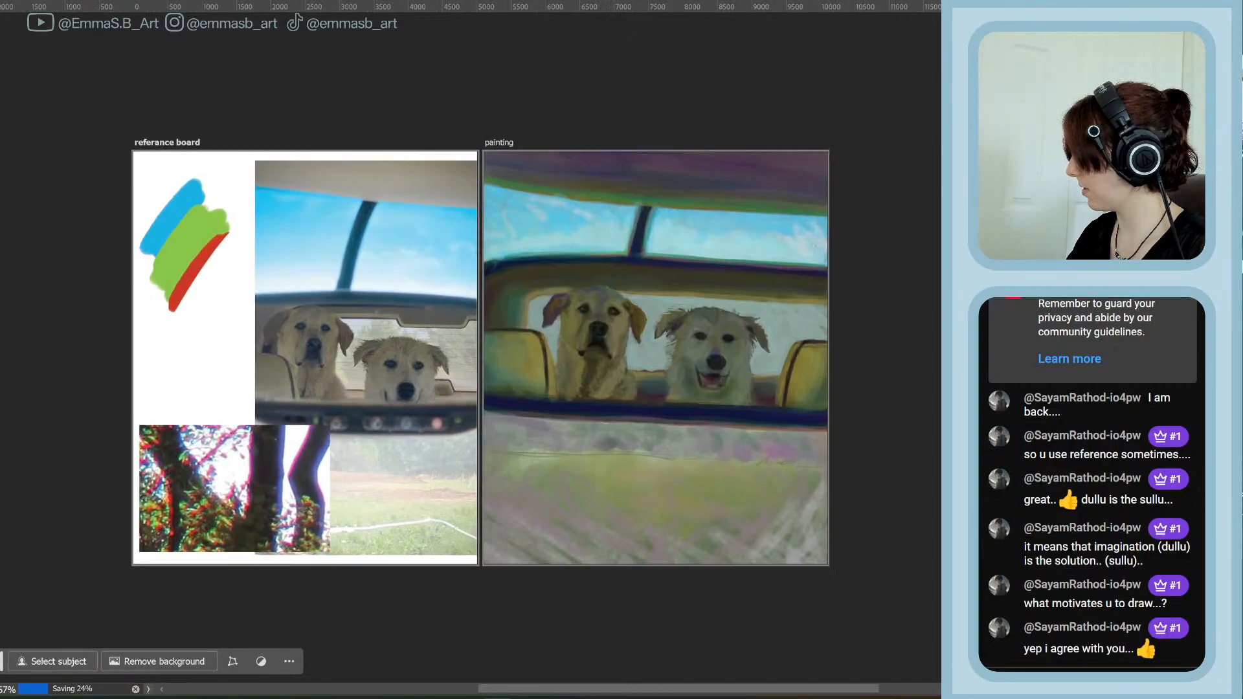
pyautogui.scroll(1, 607, 317)
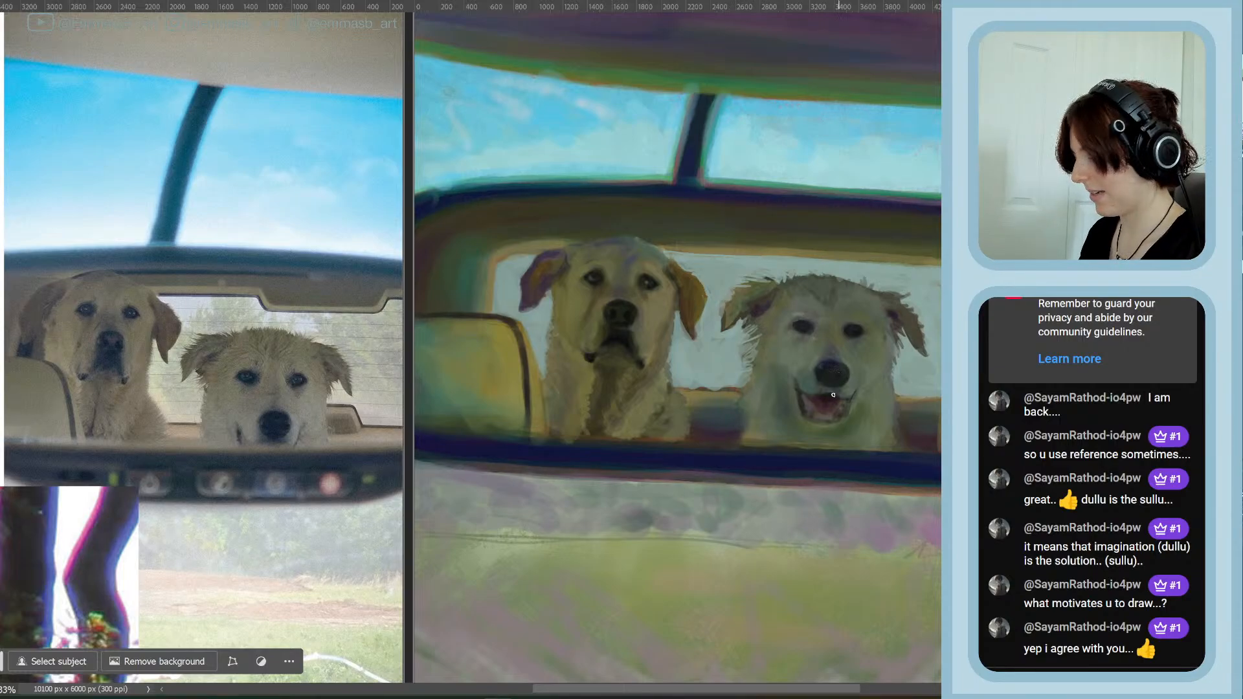
pyautogui.keyDown('alt'); pyautogui.click(862, 330); pyautogui.keyUp('alt')
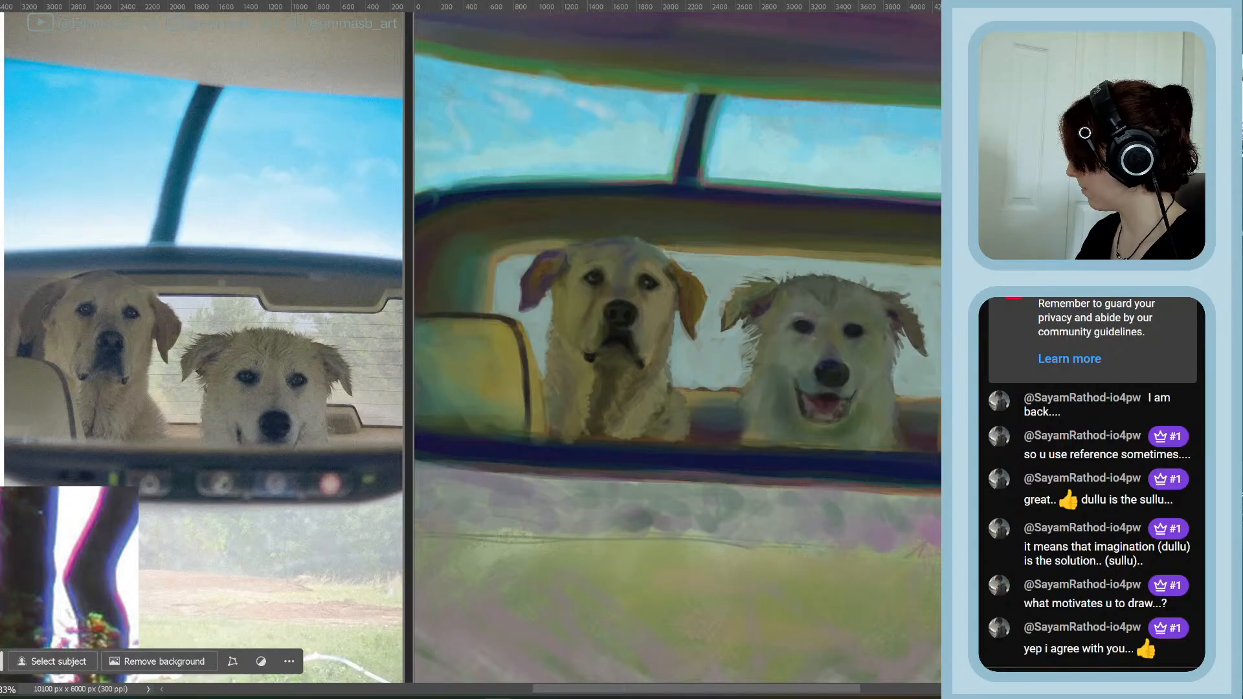
pyautogui.moveTo(952, 402); pyautogui.dragTo(354, 501)
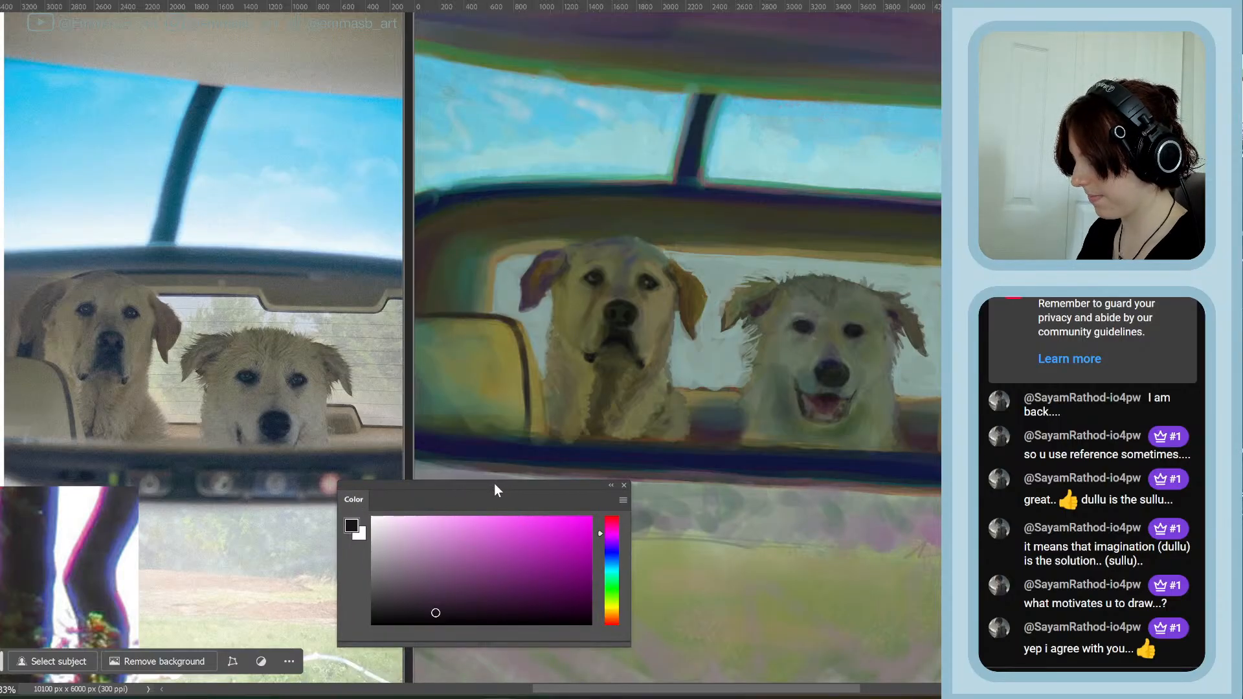
pyautogui.moveTo(495, 490); pyautogui.dragTo(473, 507)
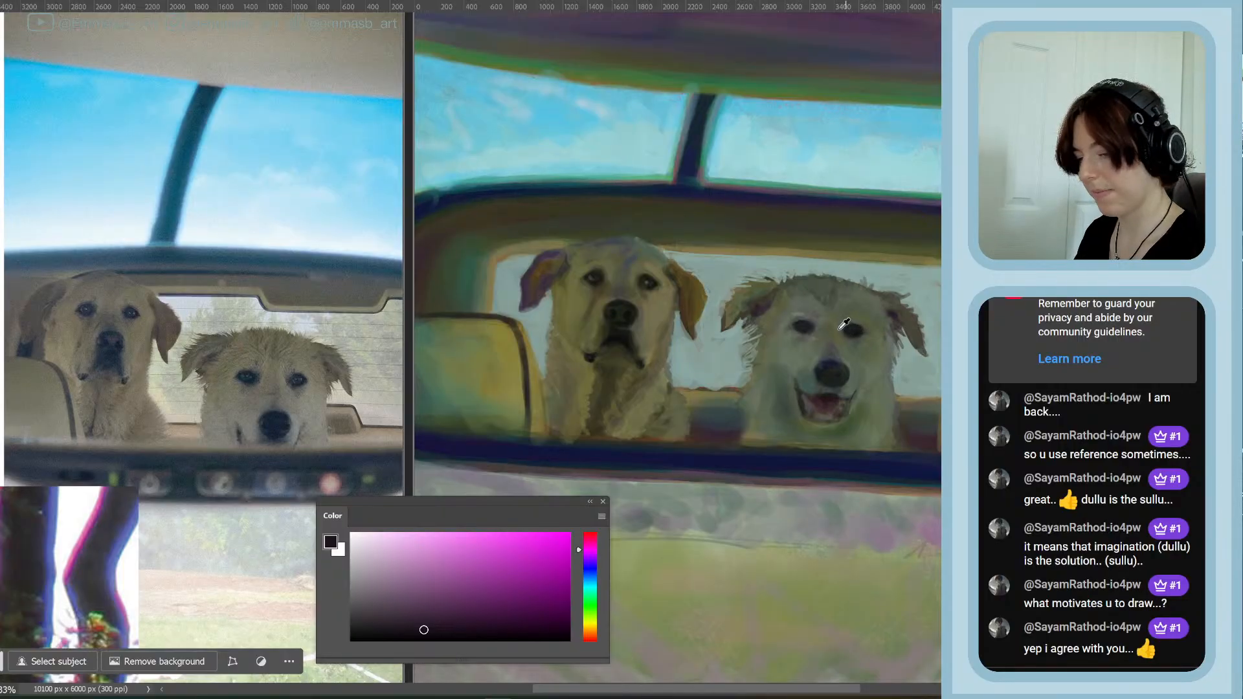
pyautogui.keyDown('alt'); pyautogui.click(852, 326); pyautogui.keyUp('alt')
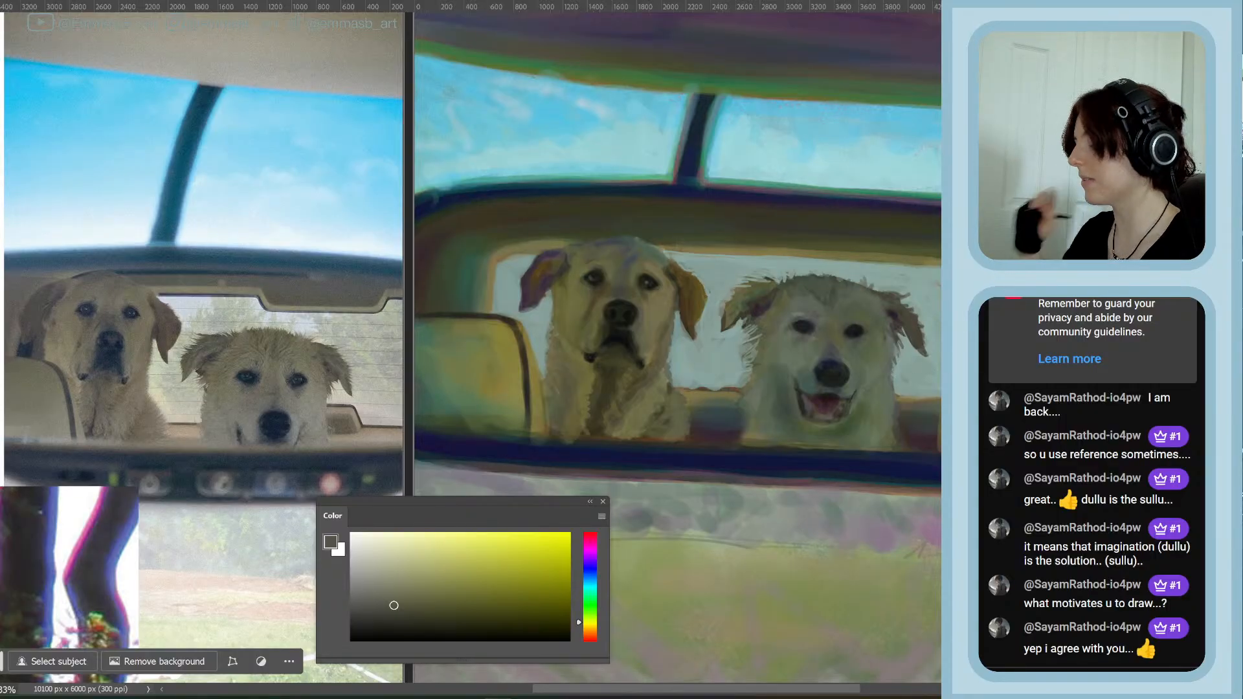
# Darken the colour and shift its hue to a saturated near-black magenta-purple, refine the shorter dog's eyes with it, and save the painting
pyautogui.click(402, 627)
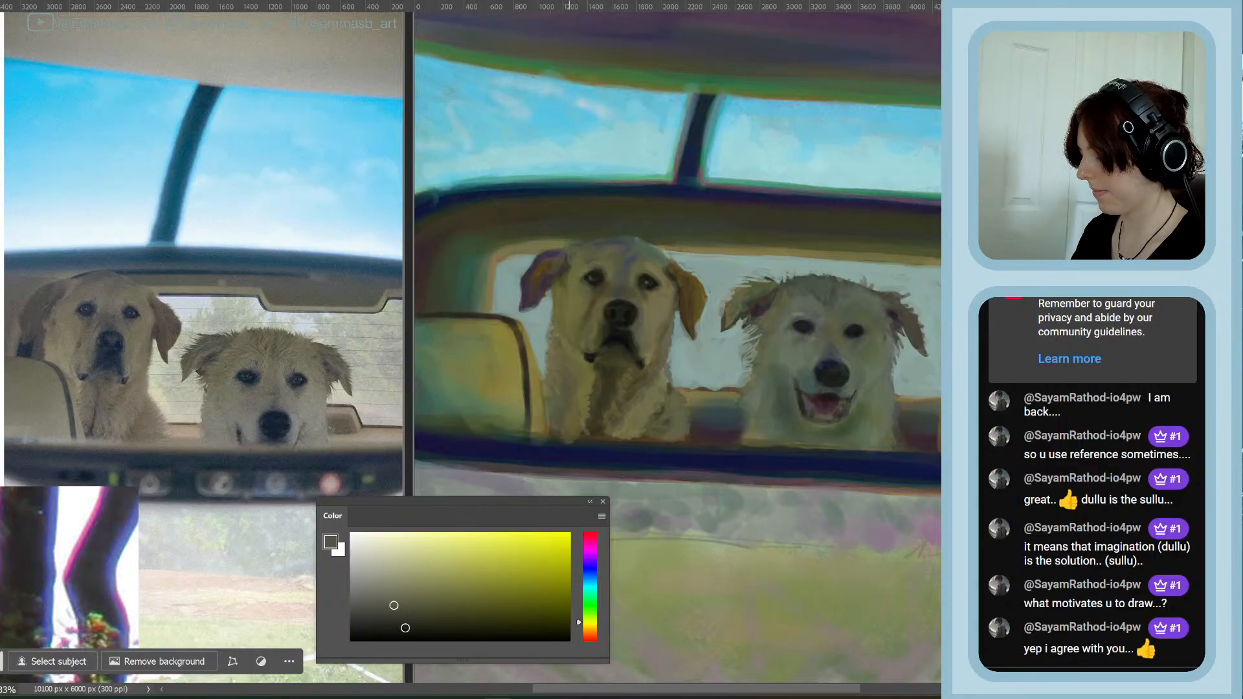
pyautogui.click(591, 542)
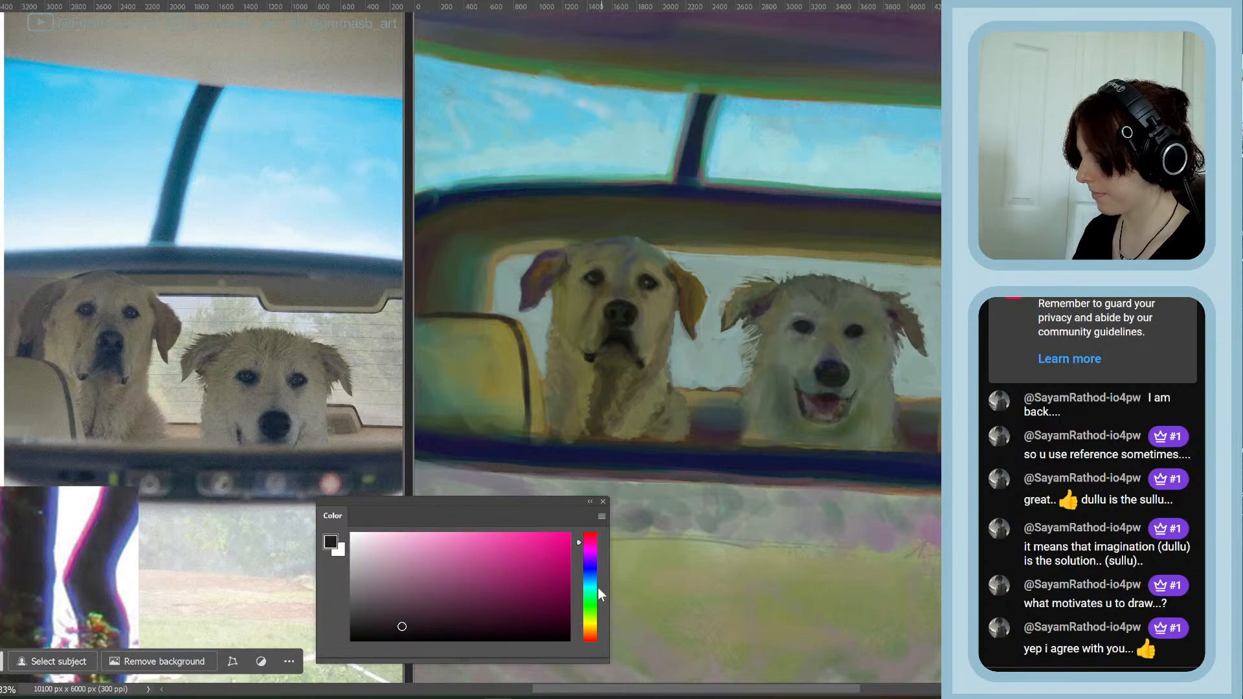
pyautogui.click(589, 637)
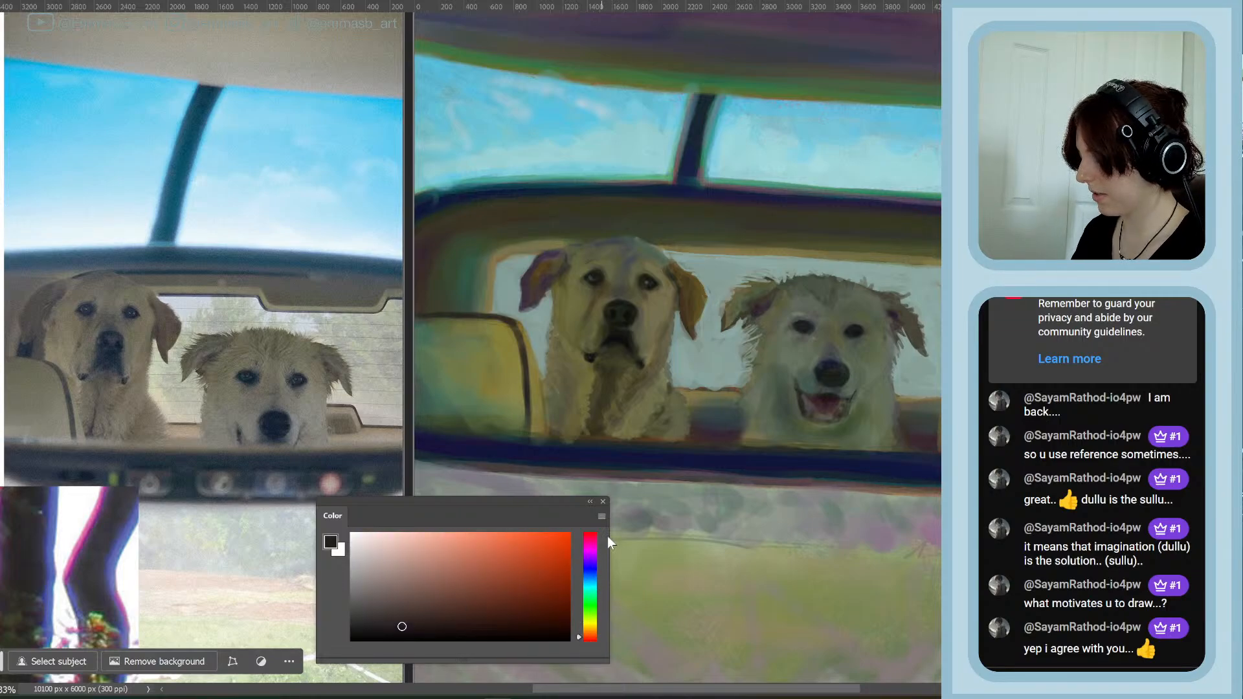
pyautogui.click(591, 539)
pyautogui.moveTo(426, 625); pyautogui.dragTo(430, 619)
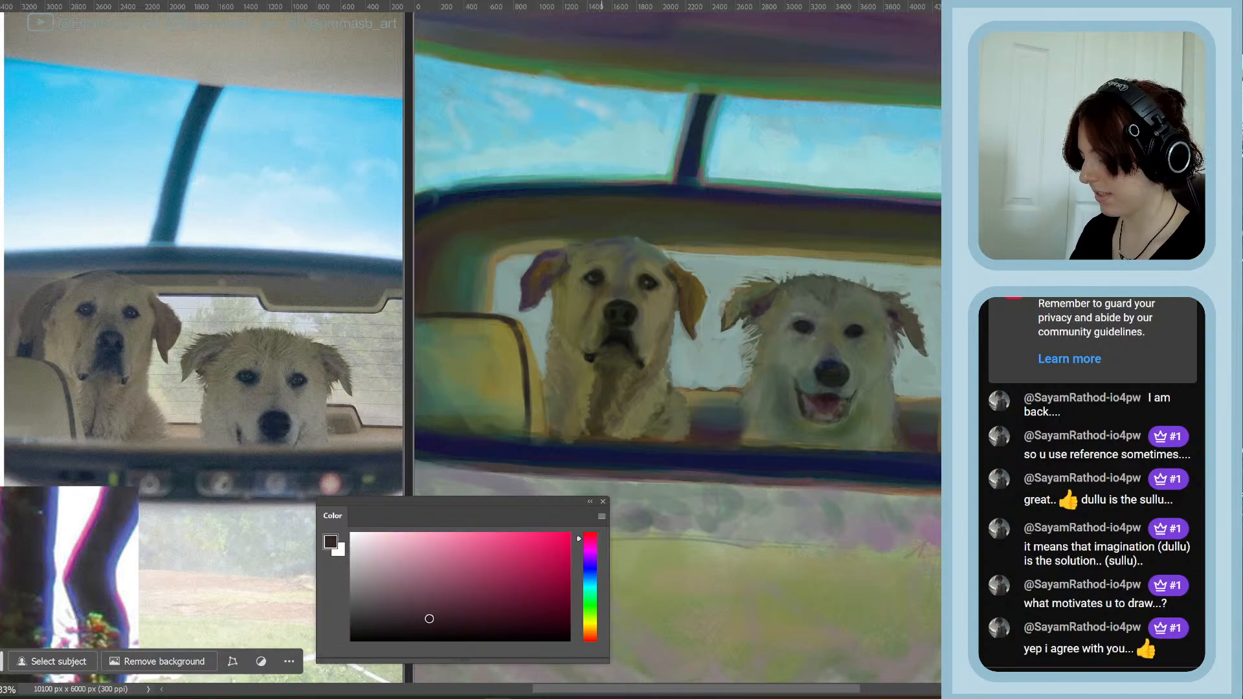
pyautogui.click(431, 625)
pyautogui.click(591, 552)
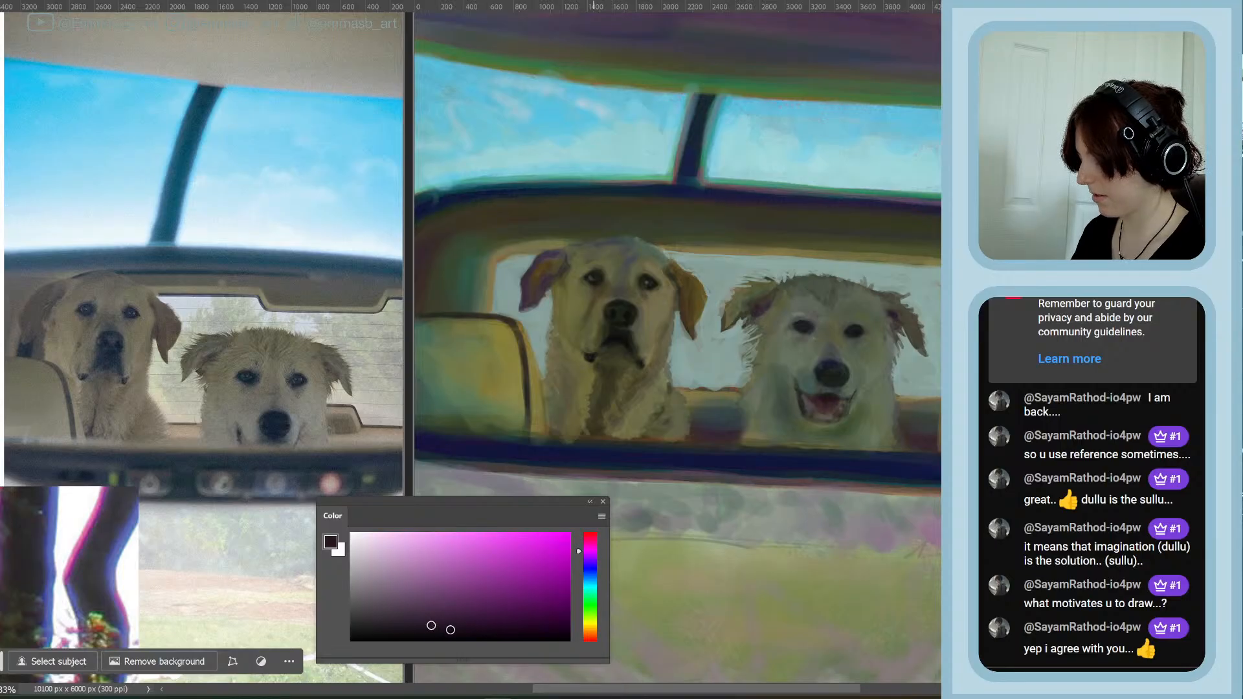
pyautogui.click(448, 626)
pyautogui.moveTo(534, 626)
pyautogui.mouseDown()
pyautogui.moveTo(560, 626)
pyautogui.moveTo(529, 625)
pyautogui.mouseUp()
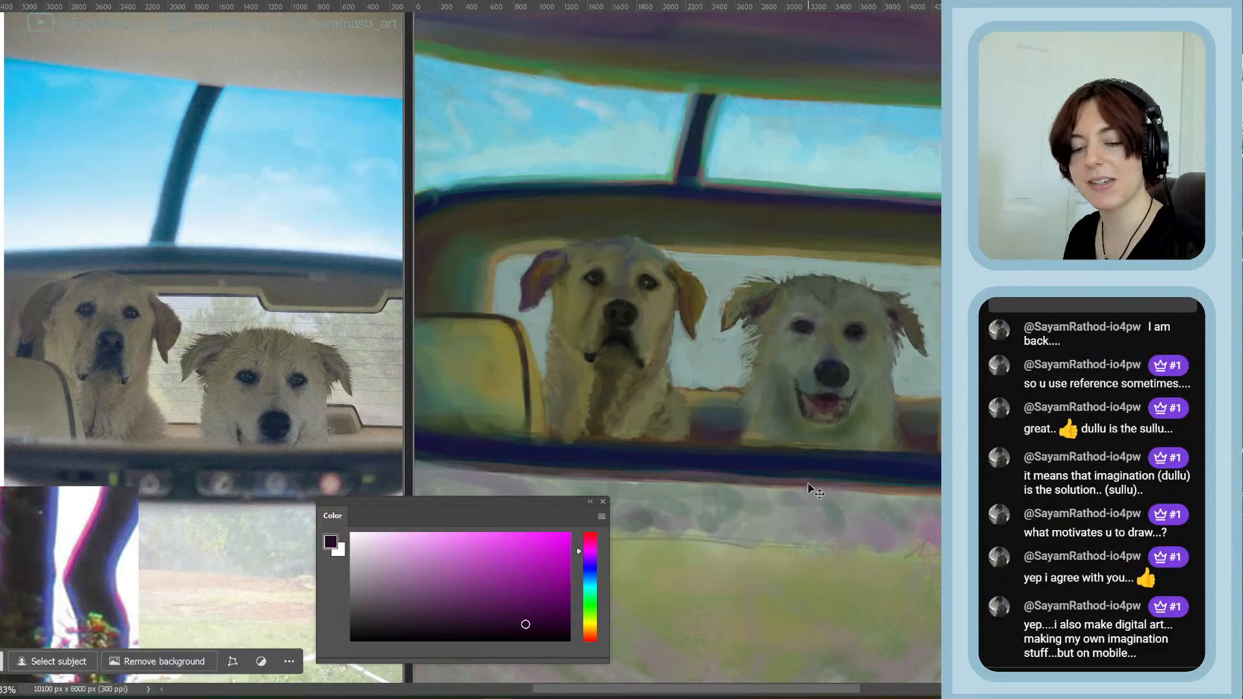
pyautogui.hotkey('ctrl', 's')
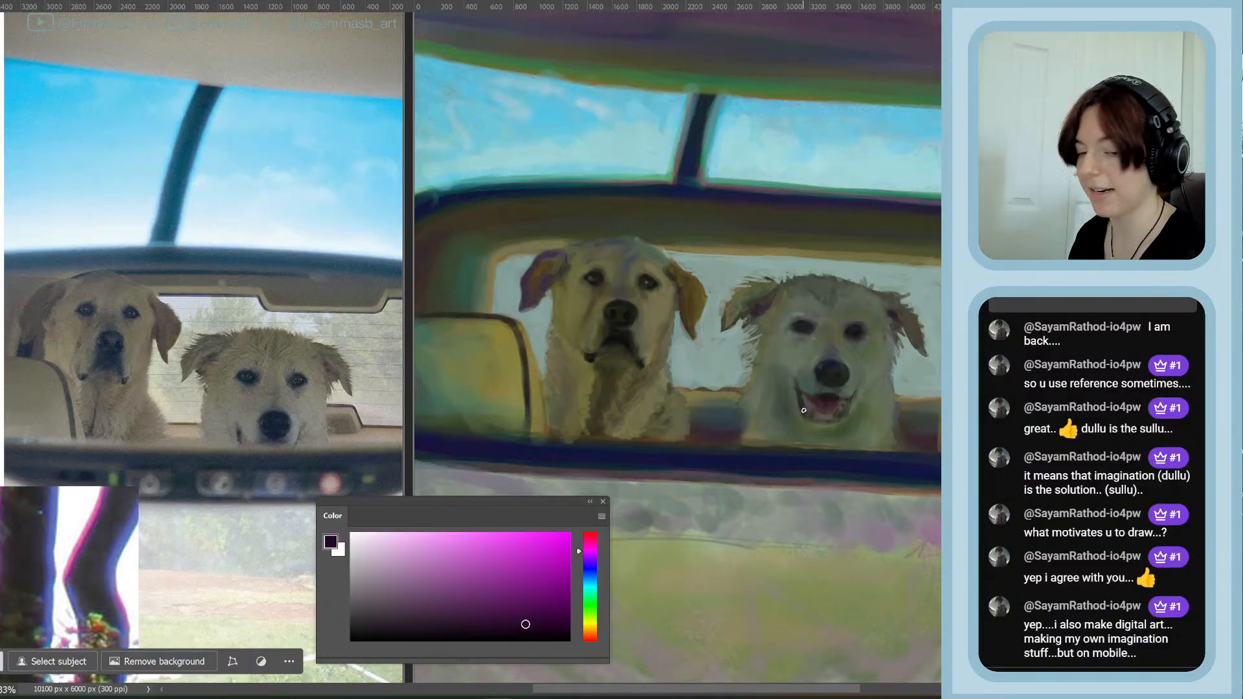
# Refine the shorter dog's face with a sampled olive-grey, a near-black neutral and a green-grey from its forehead, and save the painting
pyautogui.keyDown('alt'); pyautogui.click(845, 342); pyautogui.keyUp('alt')
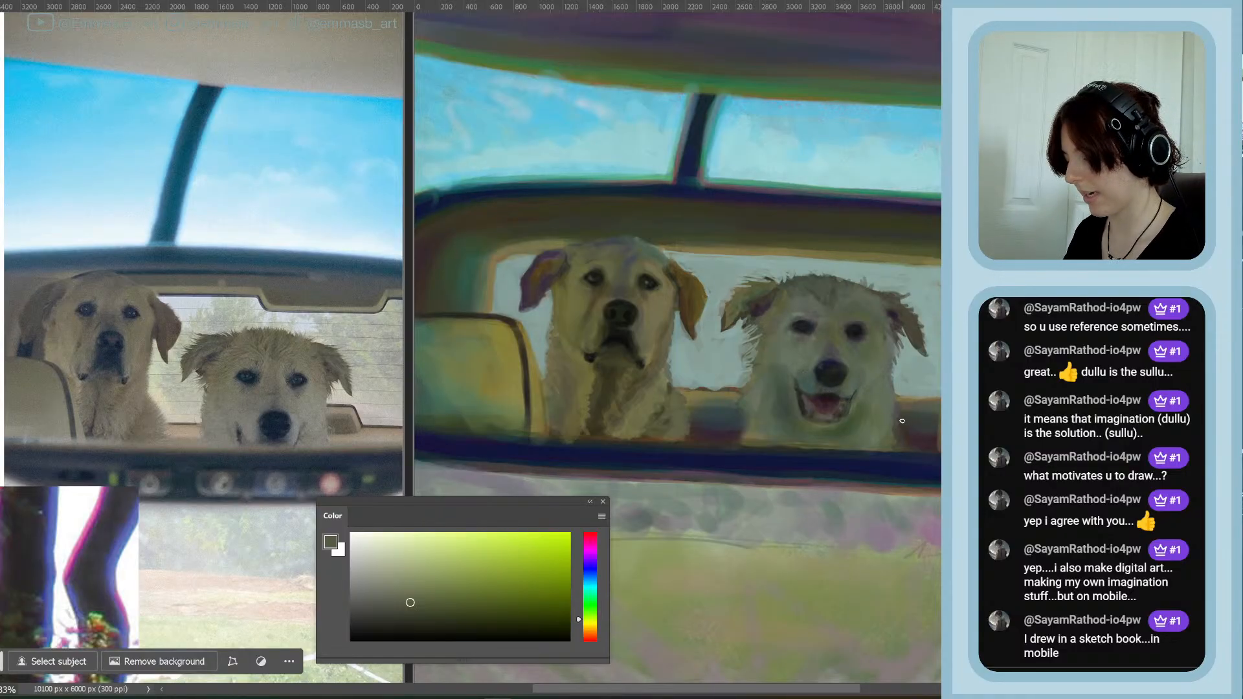
pyautogui.click(590, 585)
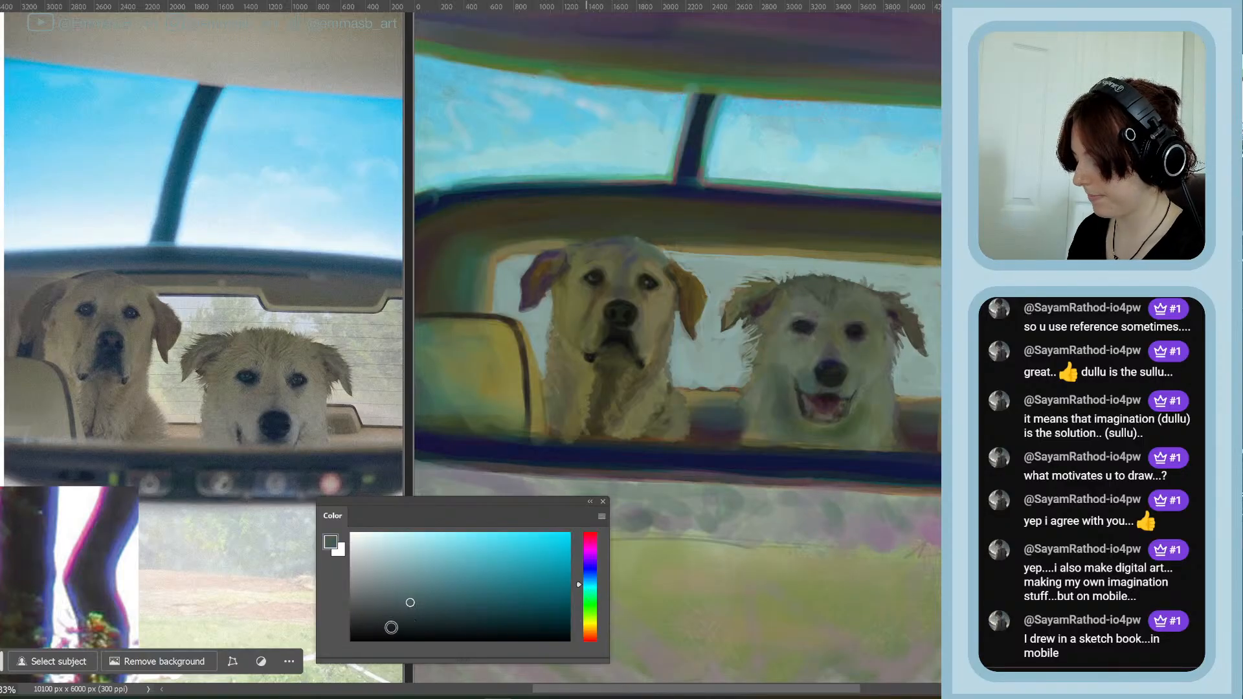
pyautogui.click(392, 625)
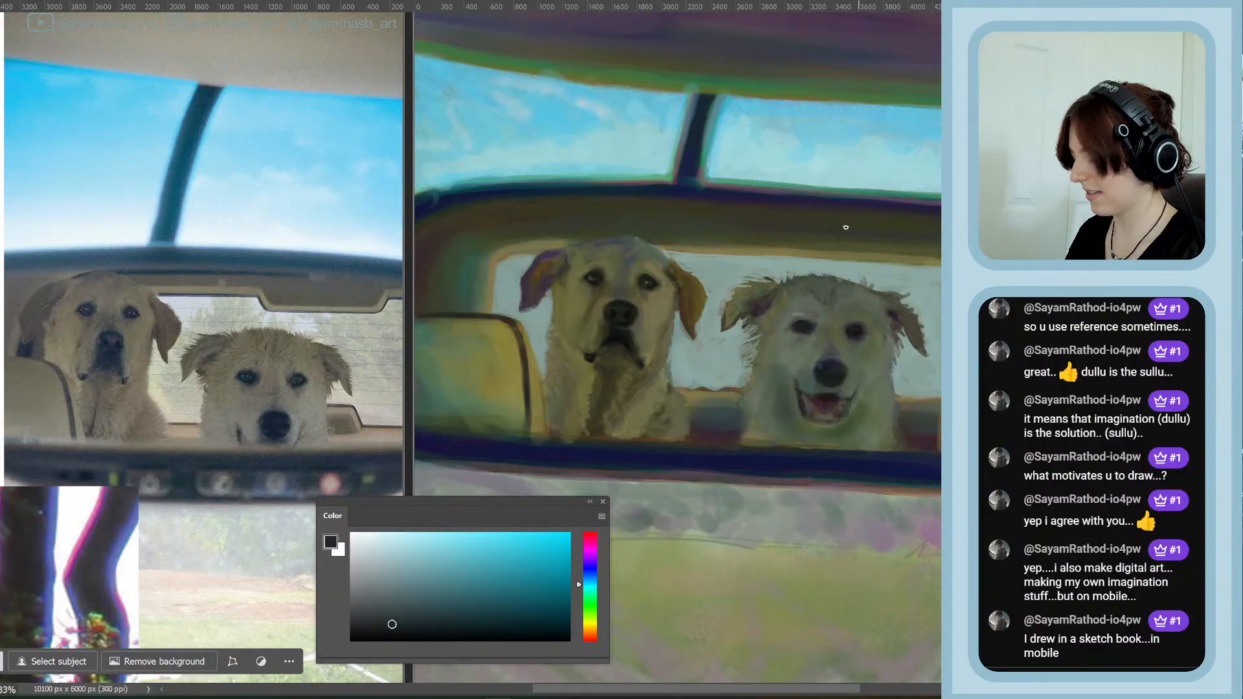
pyautogui.keyDown('alt'); pyautogui.click(813, 302); pyautogui.keyUp('alt')
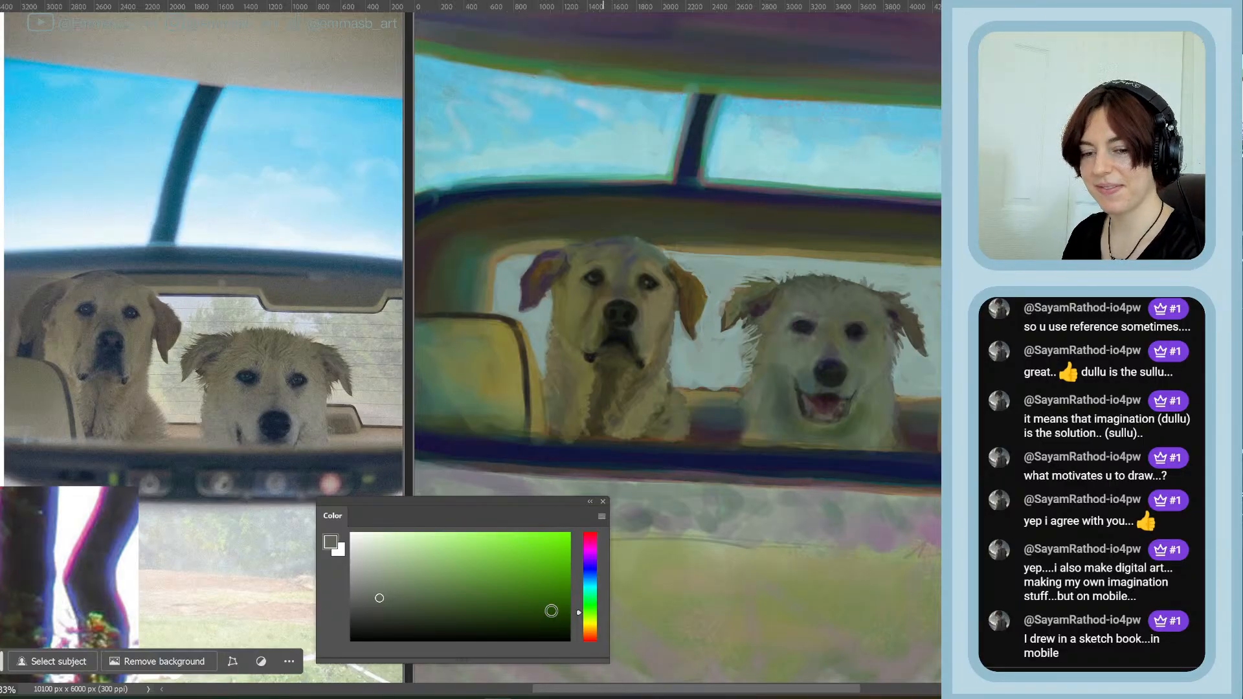
pyautogui.hotkey('ctrl', 's')
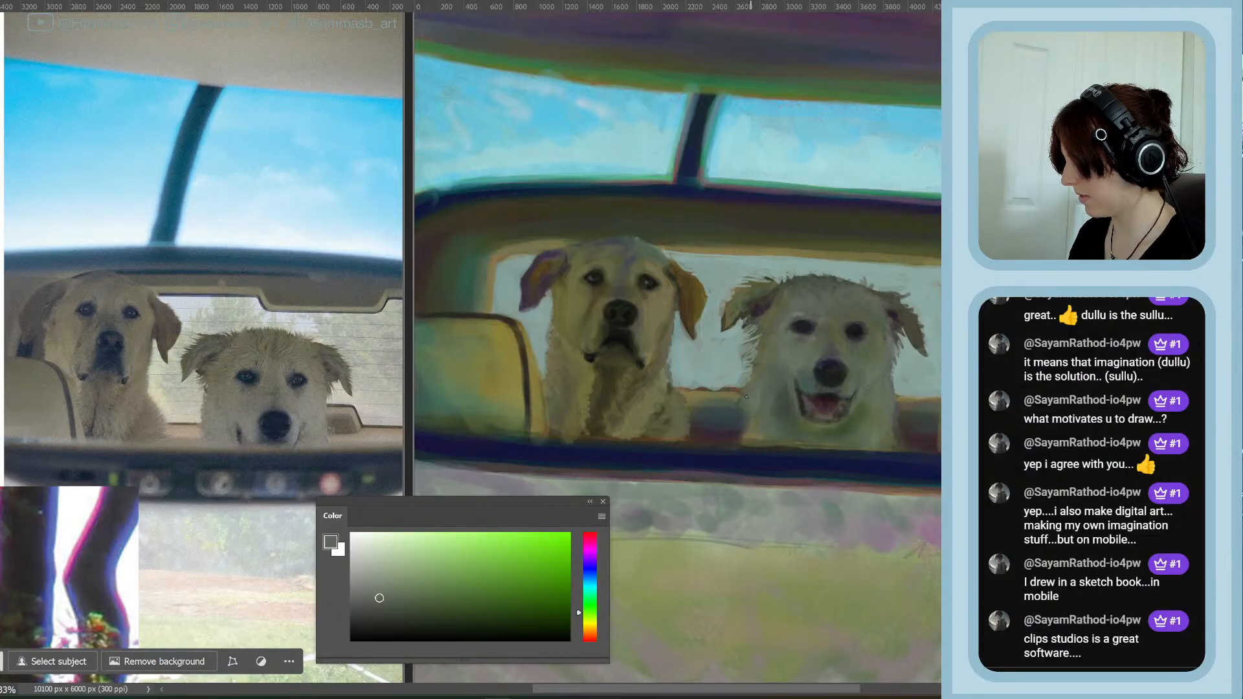
# Lighten the green-grey to touch up the shorter dog's chest fur, and shift the colour to a darker, orange-hued grey-brown
pyautogui.click(380, 583)
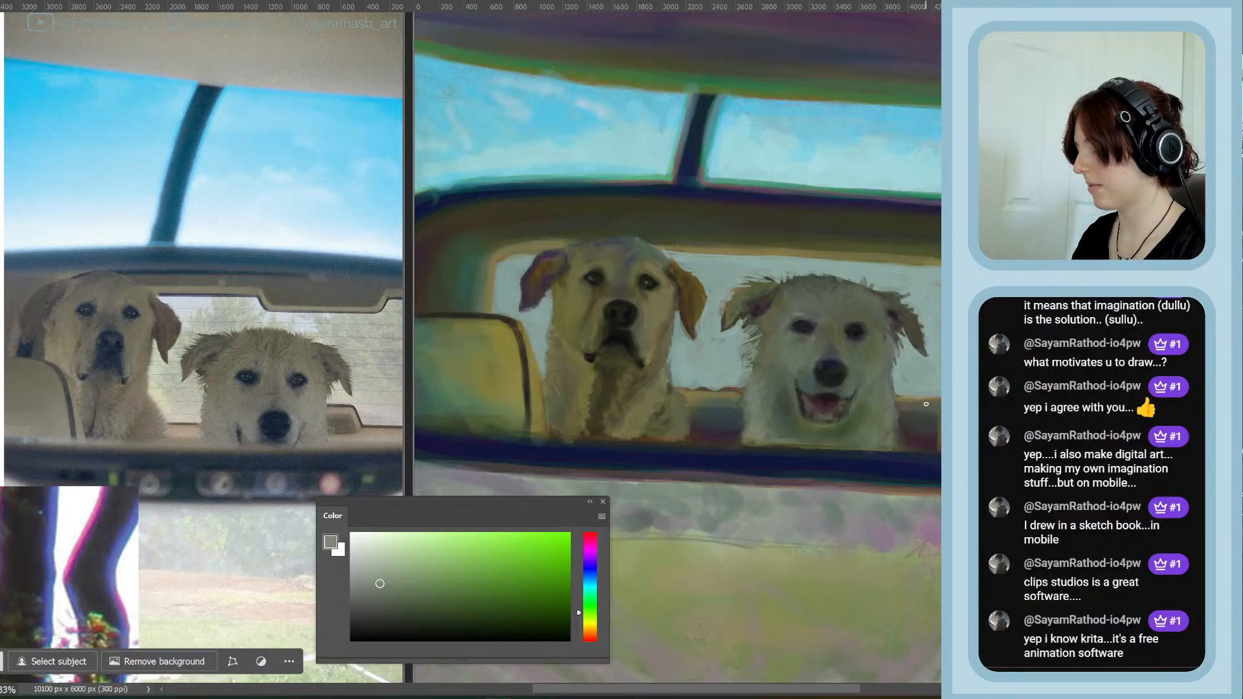
pyautogui.hotkey('ctrl', '-')
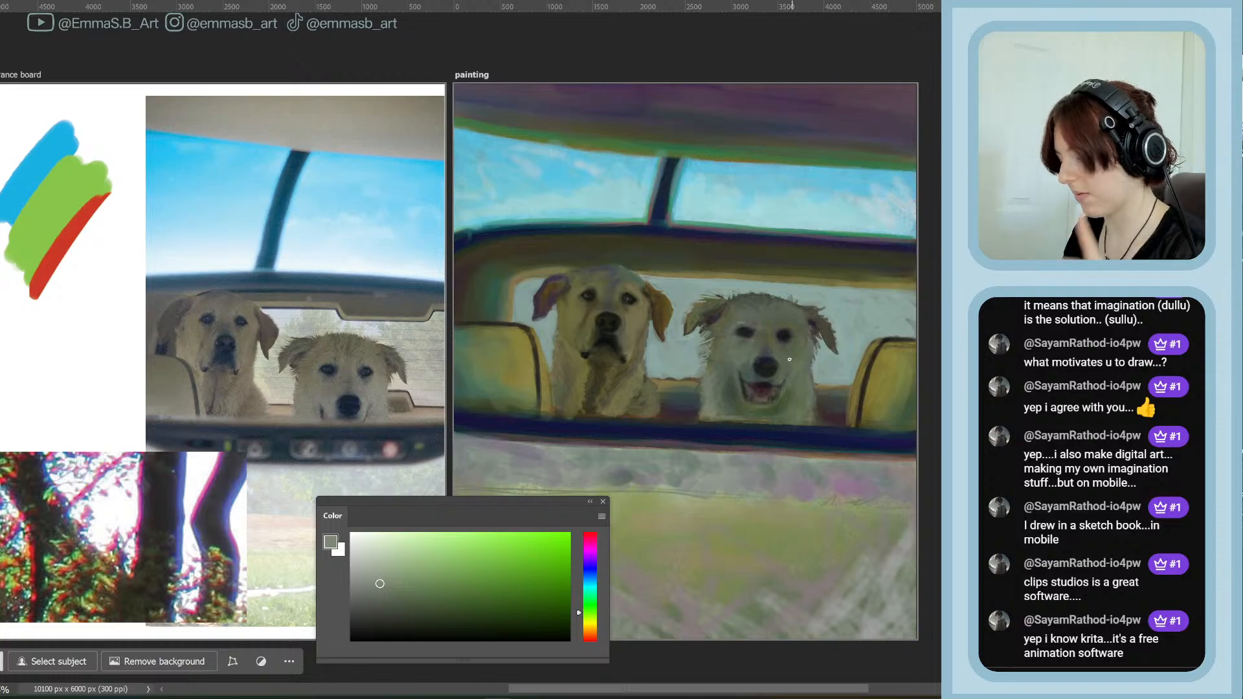
pyautogui.click(591, 627)
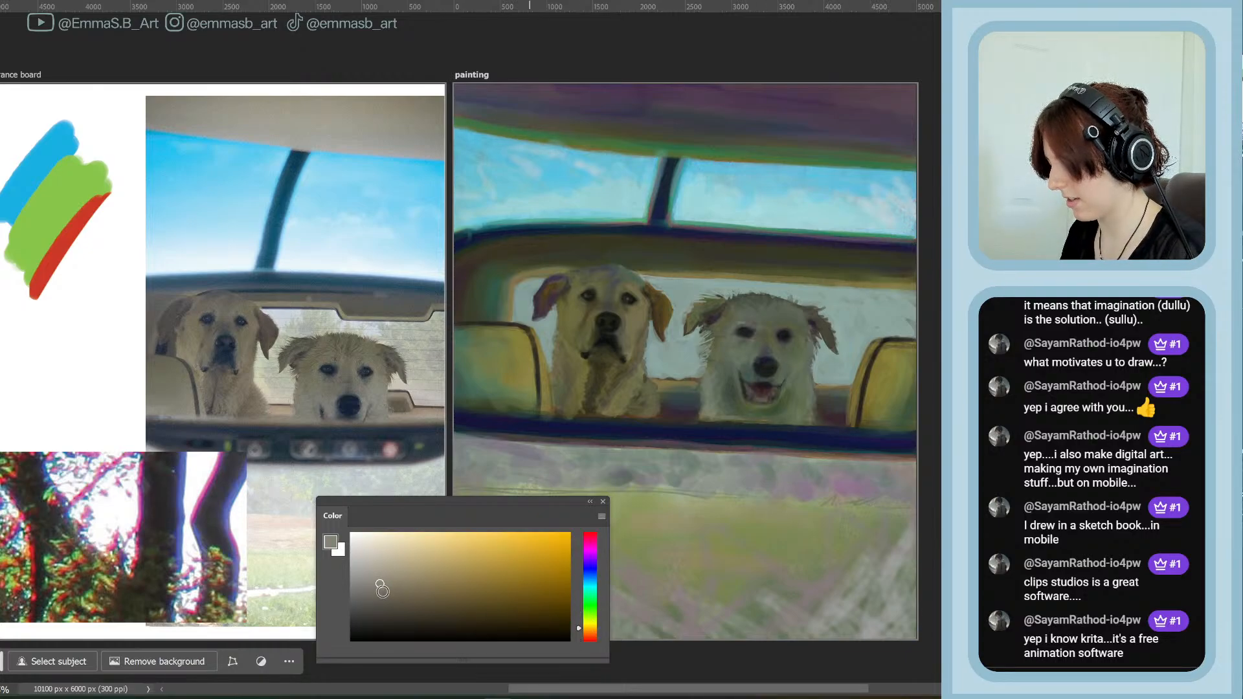
pyautogui.click(393, 596)
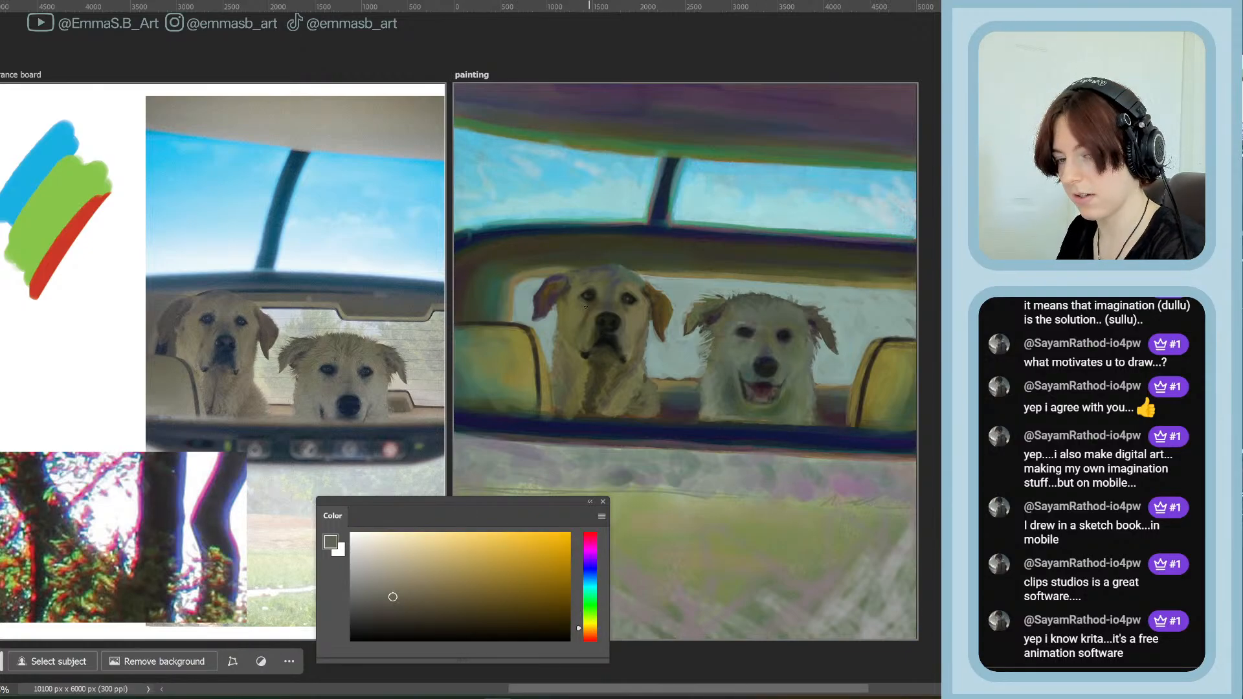
# Sample an olive from the taller dog's face and refine its face and chest fur in darker and lighter olive shades
pyautogui.keyDown('alt'); pyautogui.click(596, 316); pyautogui.keyUp('alt')
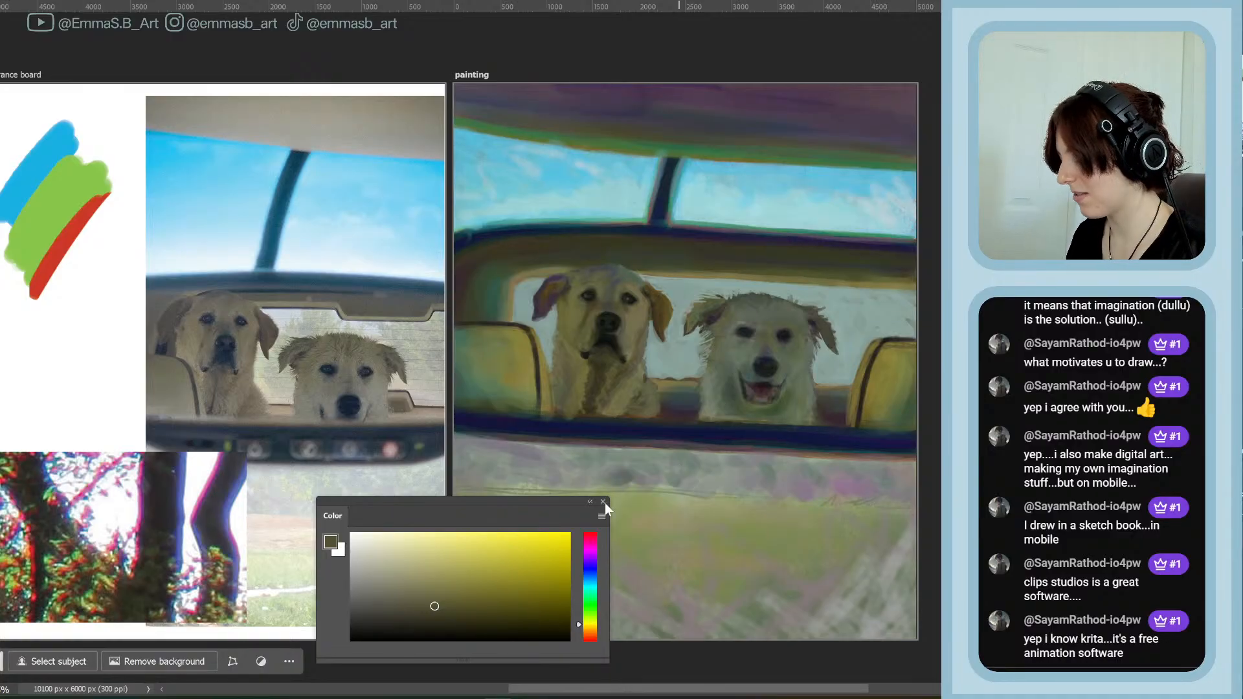
pyautogui.moveTo(444, 614); pyautogui.dragTo(439, 616)
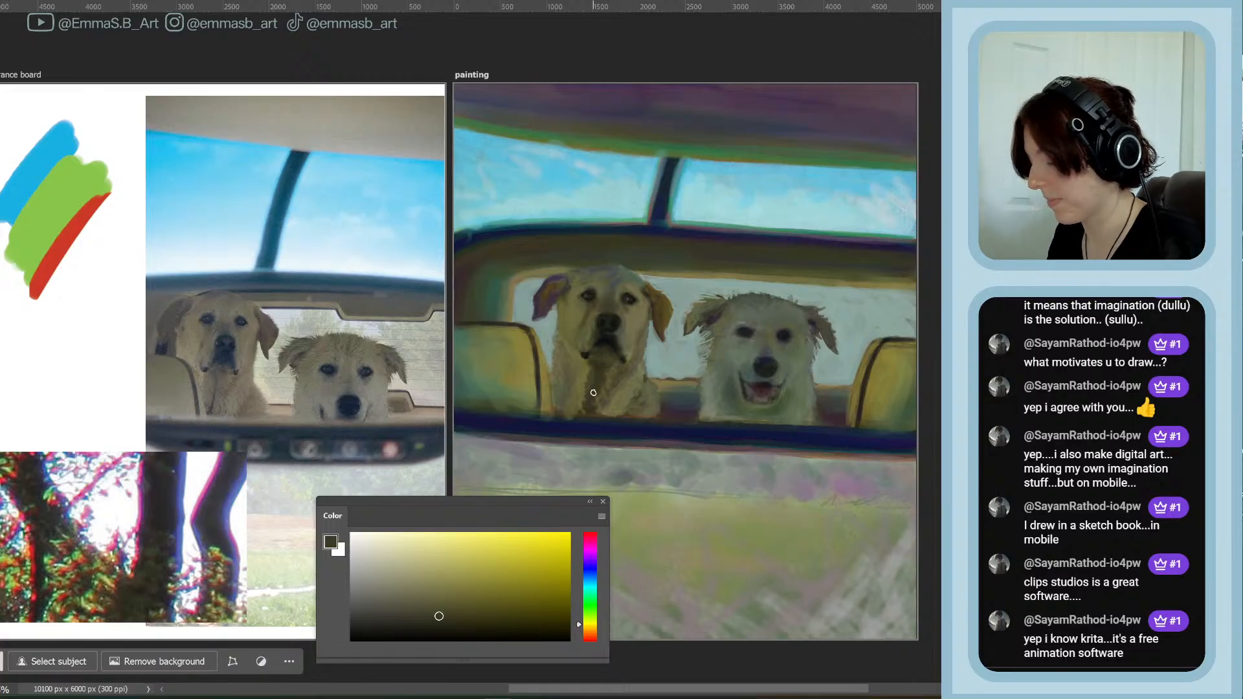
pyautogui.click(442, 600)
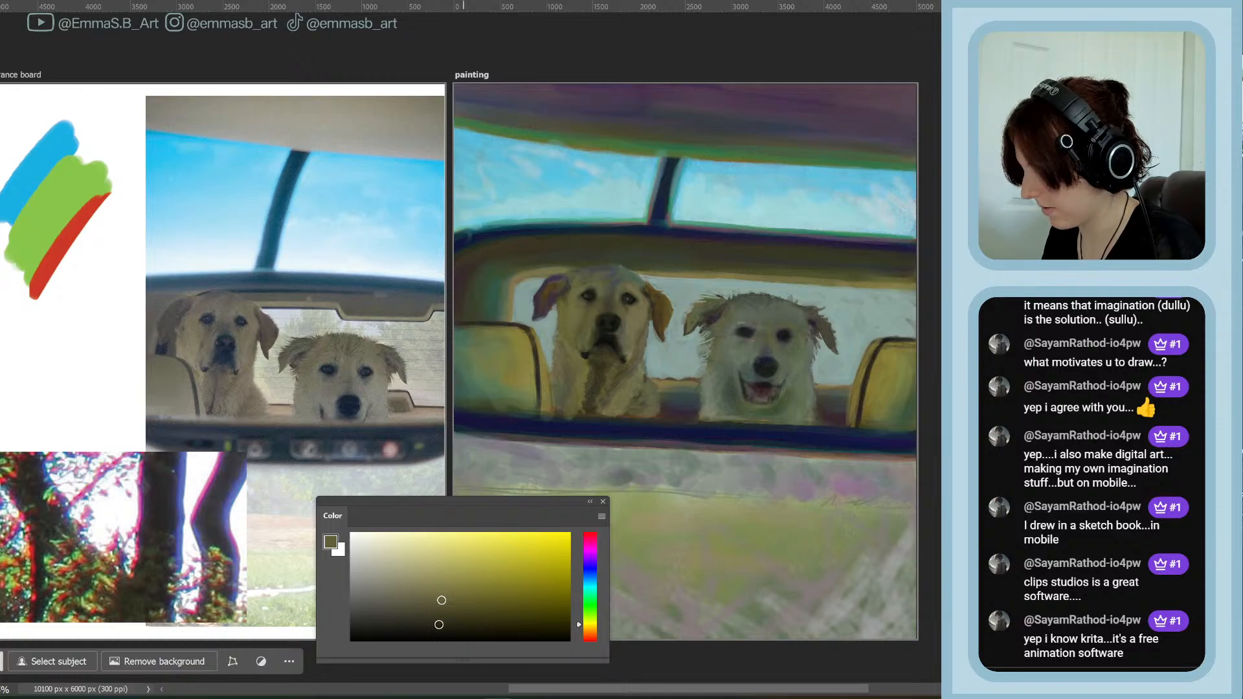
pyautogui.click(440, 618)
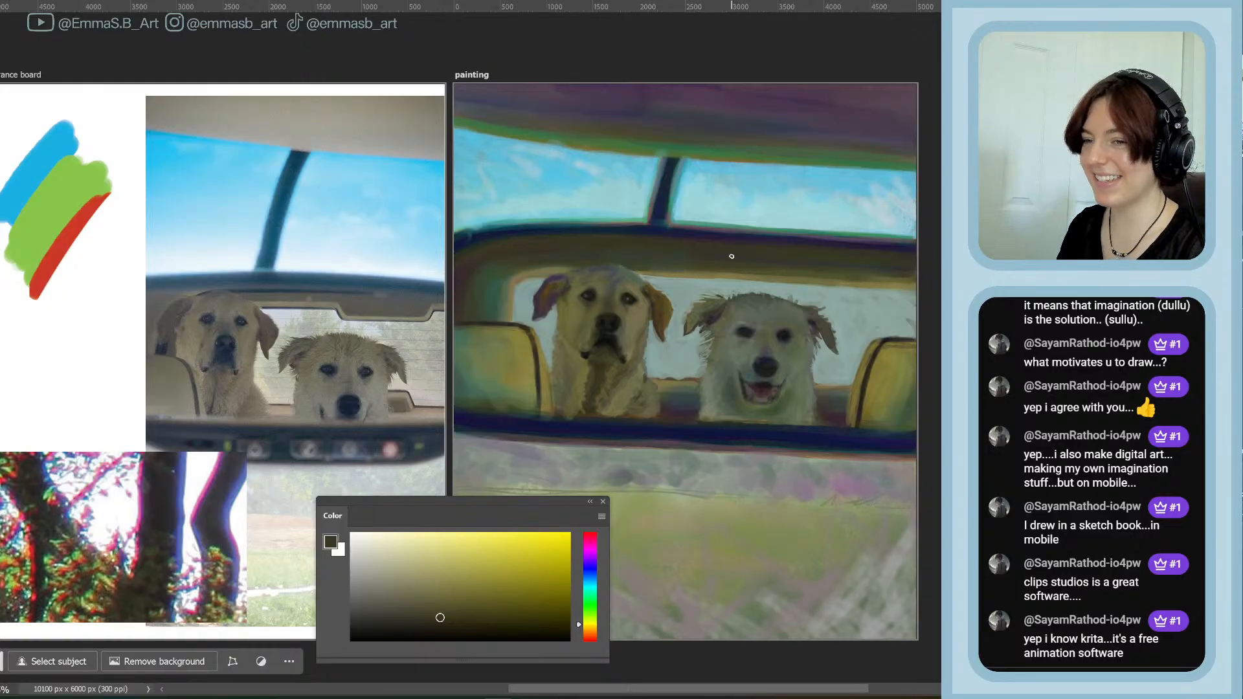
pyautogui.moveTo(610, 236)
pyautogui.mouseDown()
pyautogui.moveTo(641, 231)
pyautogui.moveTo(548, 277)
pyautogui.mouseUp()
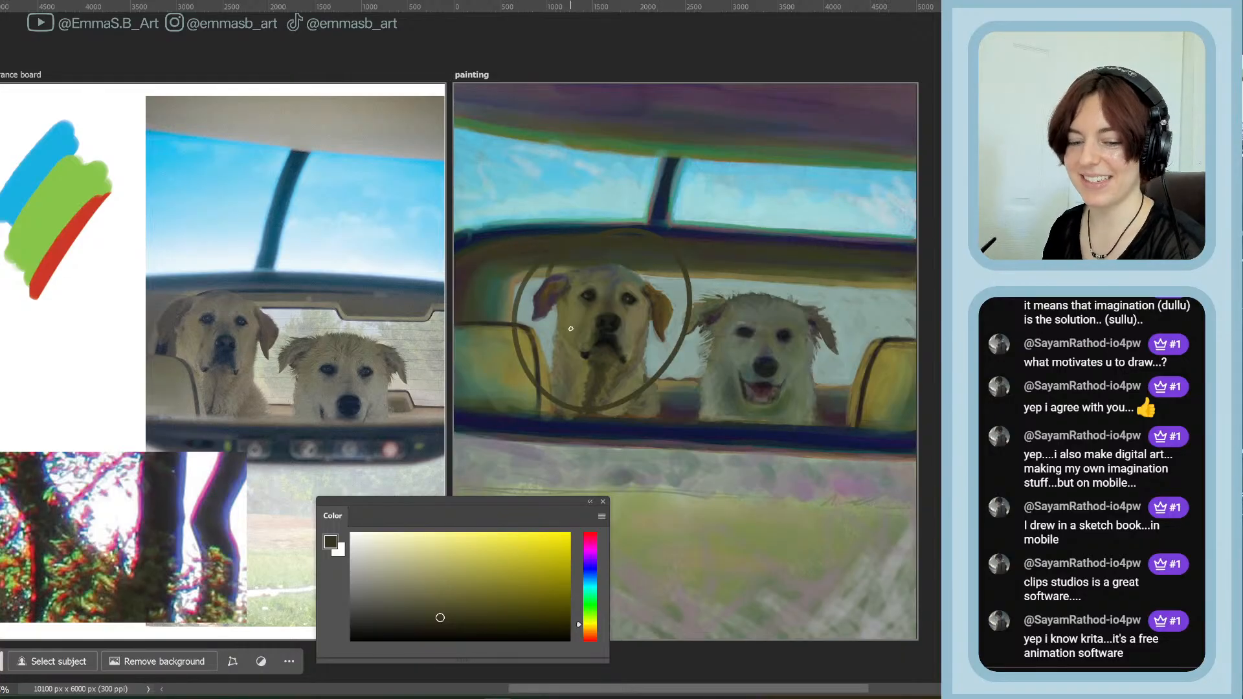
pyautogui.hotkey('ctrl', 'z')
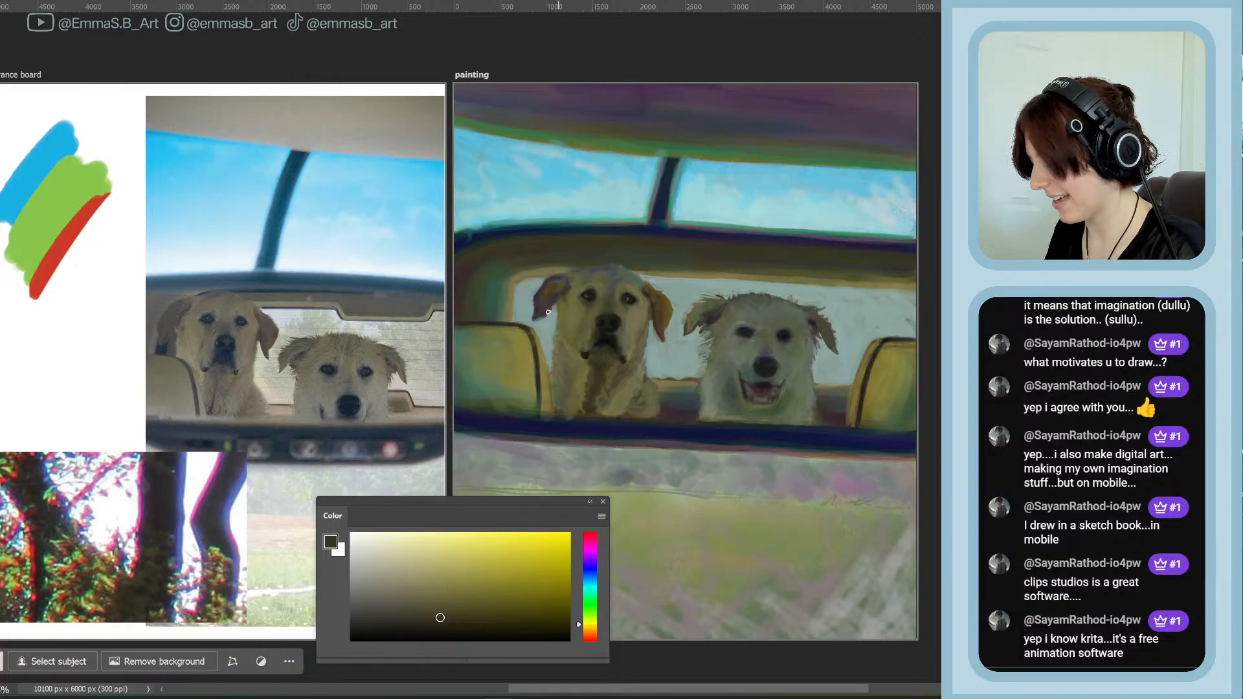
pyautogui.click(590, 630)
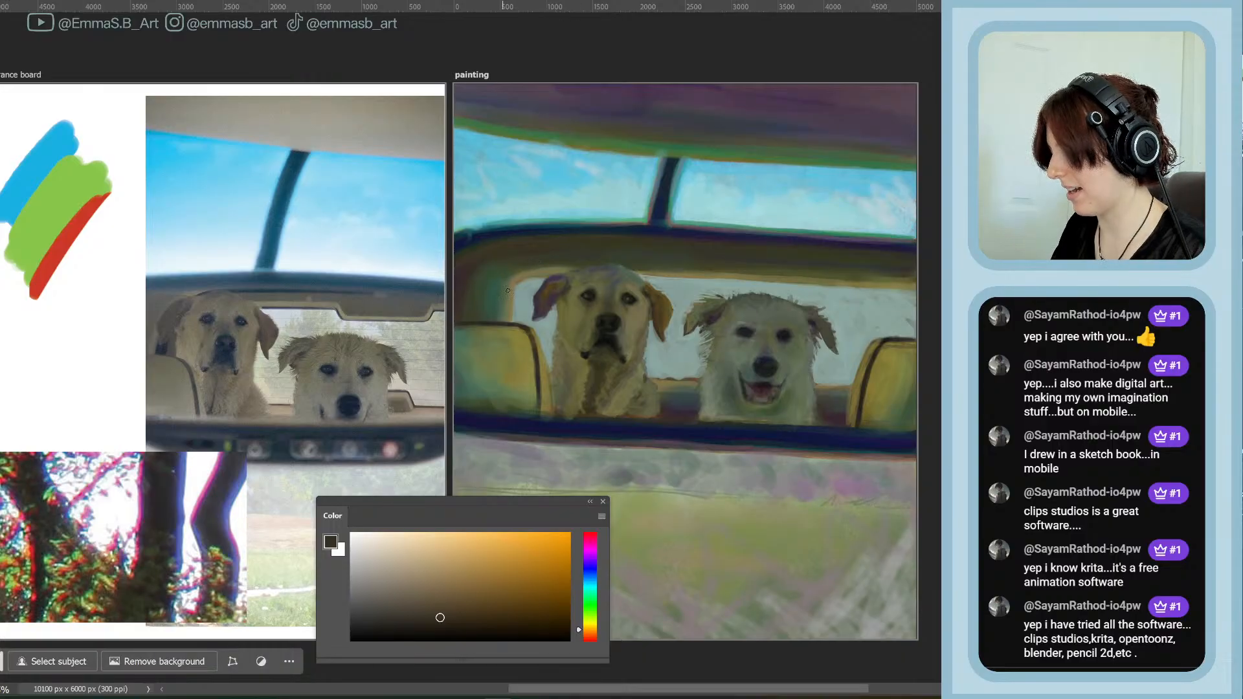
# Repaint the rear window behind the dogs in pale teal, and smooth the sky through the windscreen with a much larger brush
pyautogui.keyDown('alt'); pyautogui.click(715, 317); pyautogui.keyUp('alt')
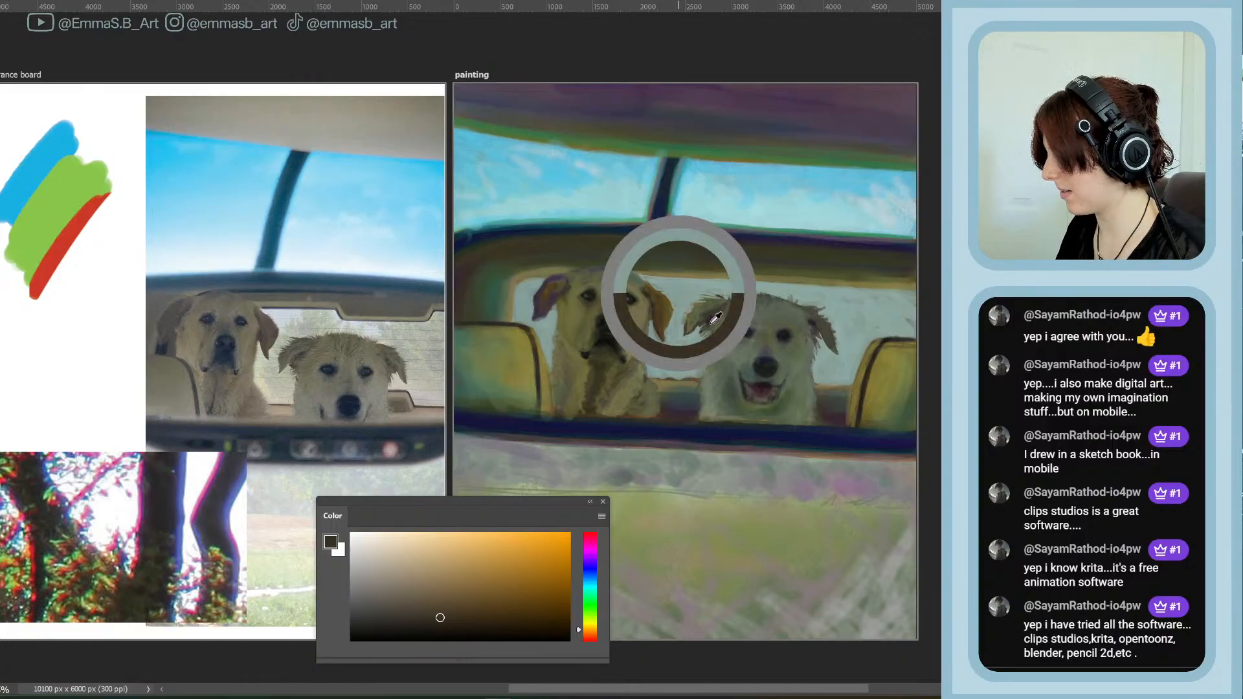
pyautogui.click(396, 557)
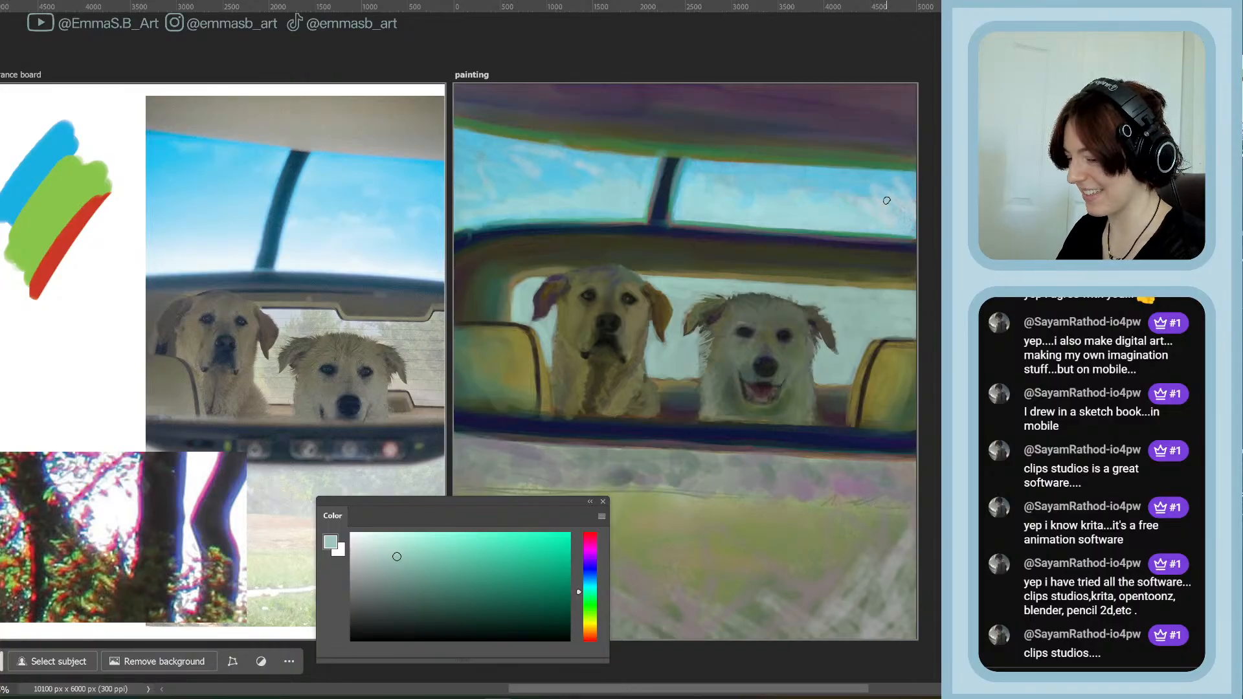
pyautogui.press(']')
pyautogui.press(']')
pyautogui.press(']')
pyautogui.press(']')
pyautogui.press(']')
pyautogui.press(']')
pyautogui.press(']')
pyautogui.press(']')
pyautogui.press(']')
pyautogui.press(']')
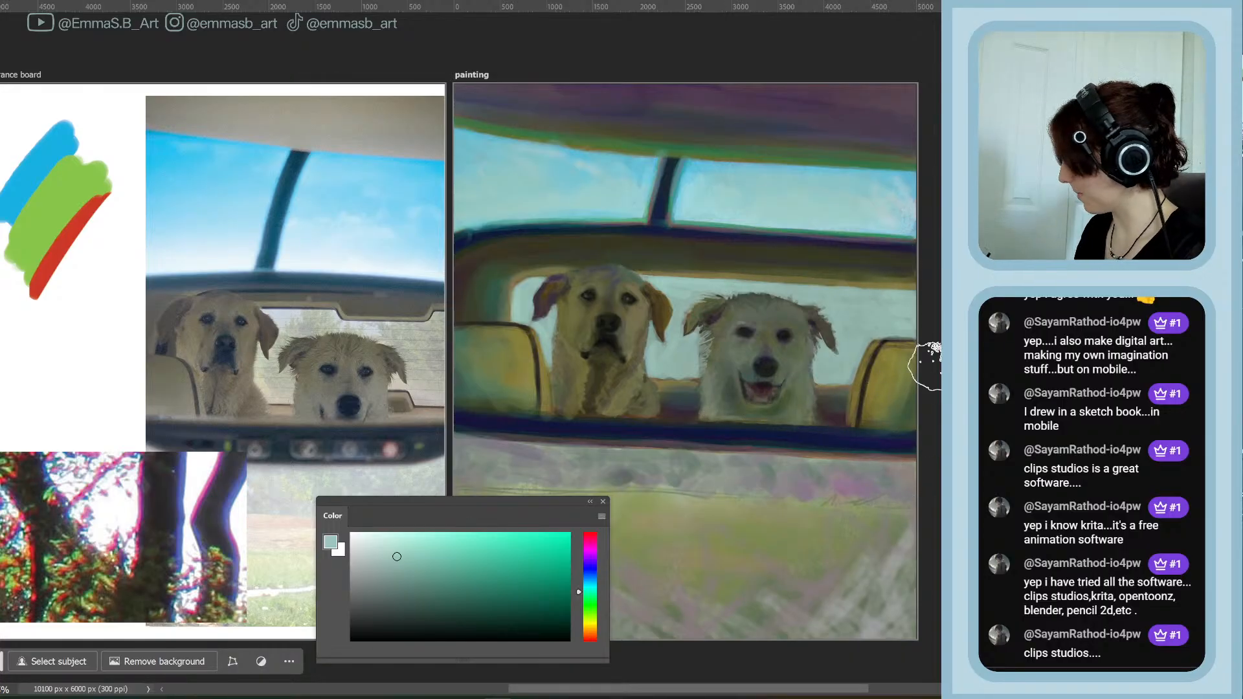
# Darken the colour to a muted green, paint the band below the mirror with it, and move the colour picker over the reference photo
pyautogui.click(426, 584)
pyautogui.click(590, 597)
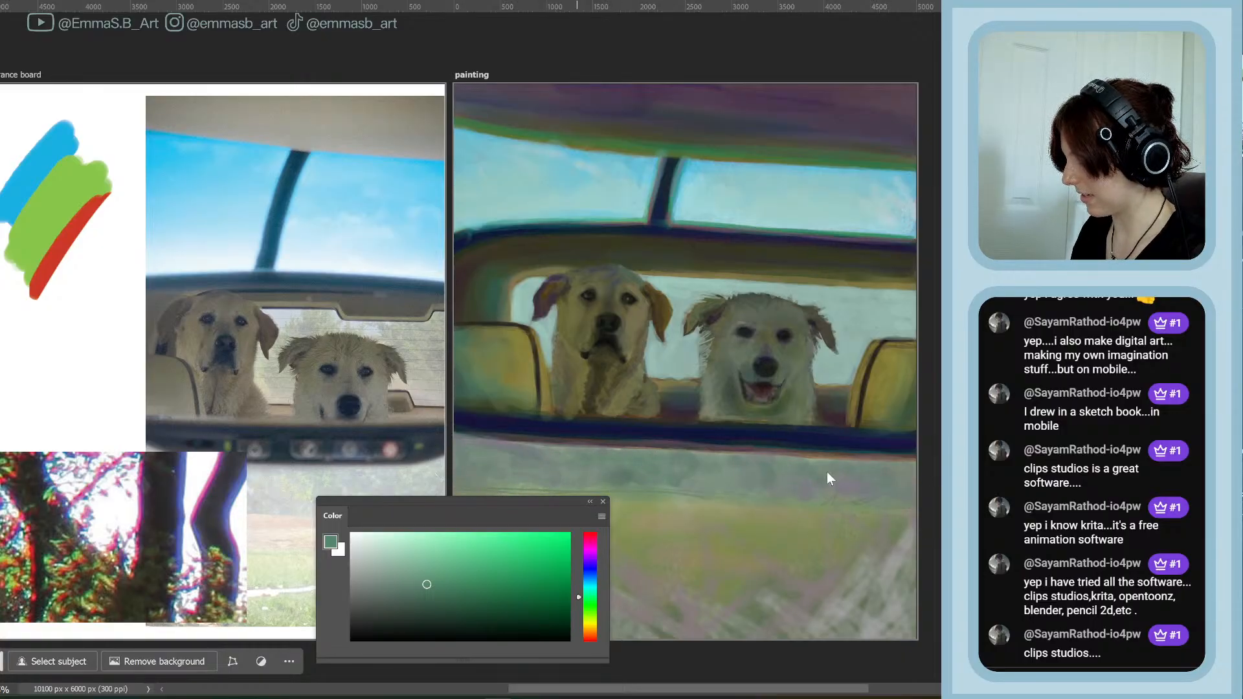
pyautogui.moveTo(551, 501); pyautogui.dragTo(304, 105)
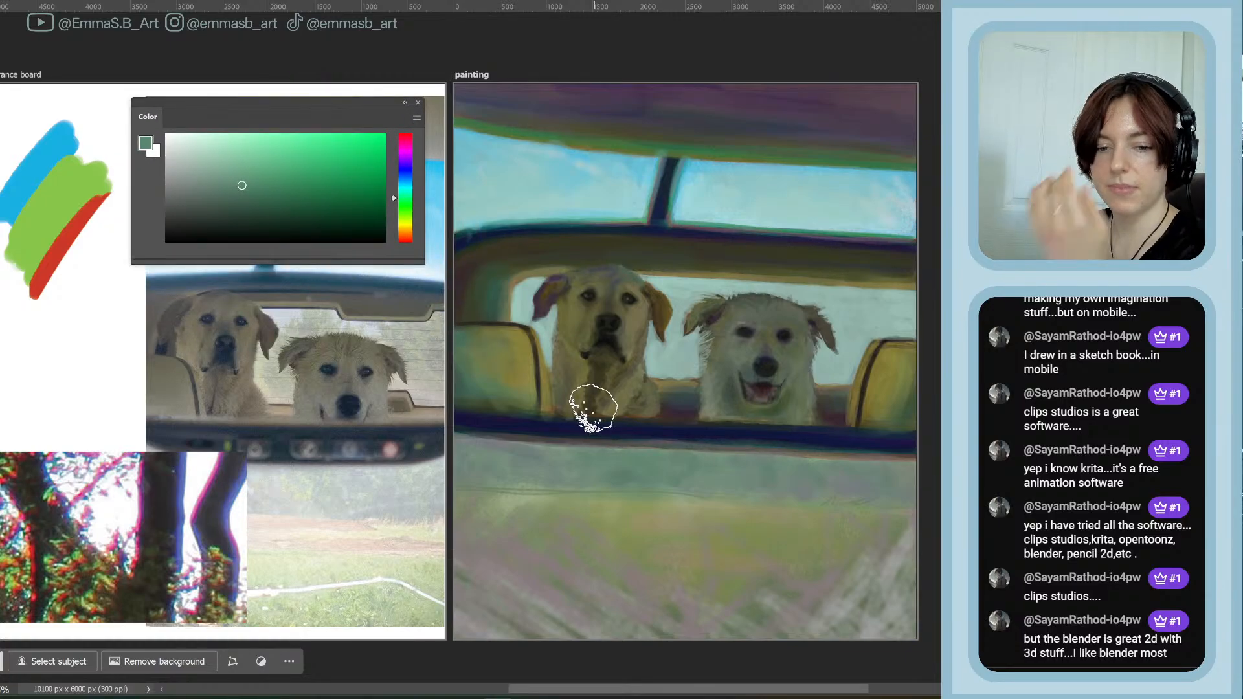
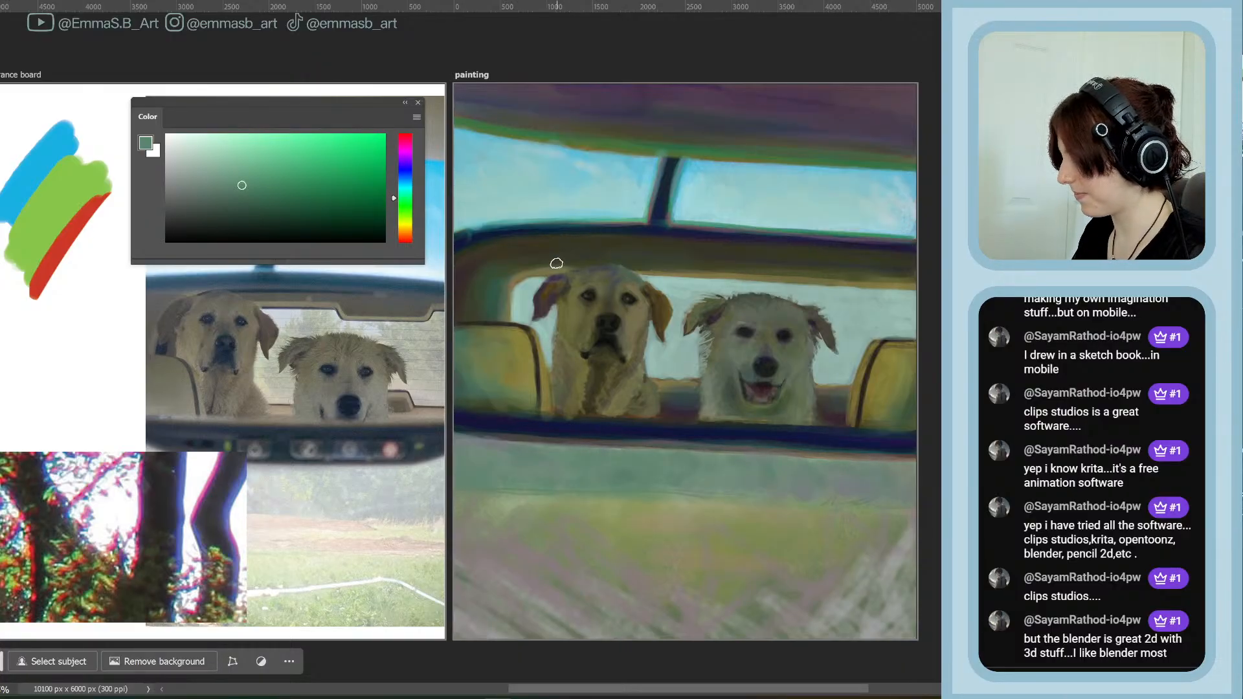
# Clean up the mirror frame's edges with sampled dark navy and the neighbouring teal of the sky
pyautogui.keyDown('alt'); pyautogui.click(483, 233); pyautogui.keyUp('alt')
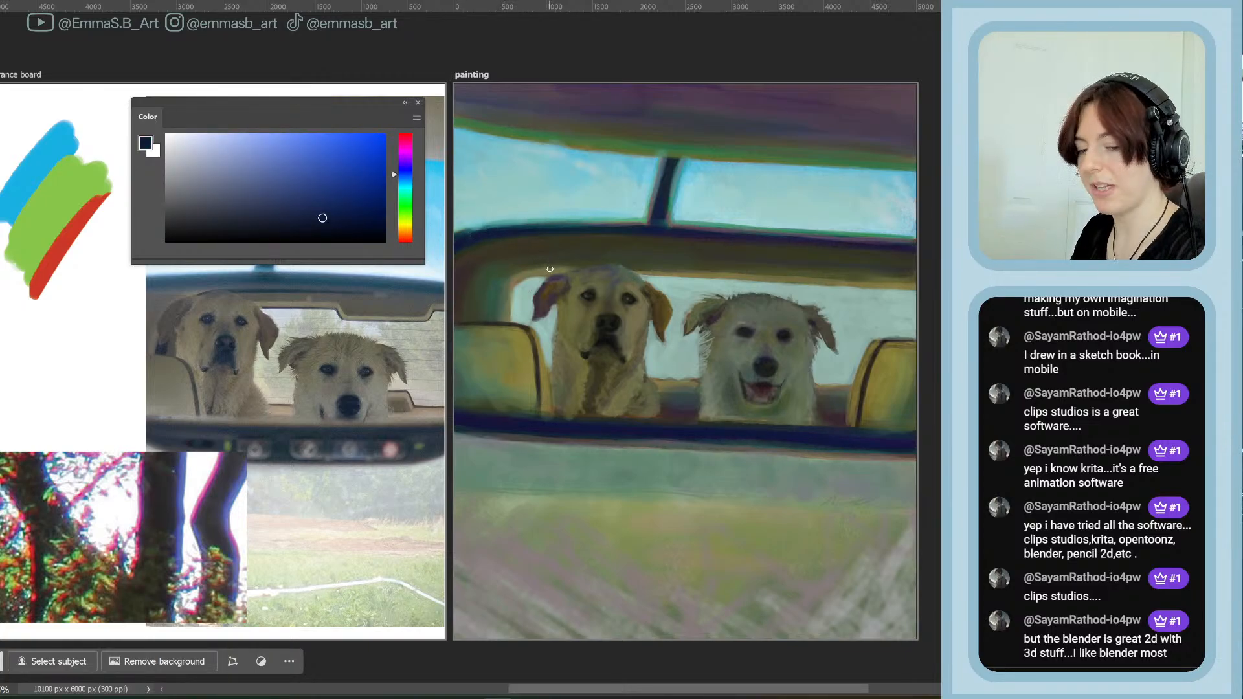
pyautogui.keyDown('alt'); pyautogui.click(505, 217); pyautogui.keyUp('alt')
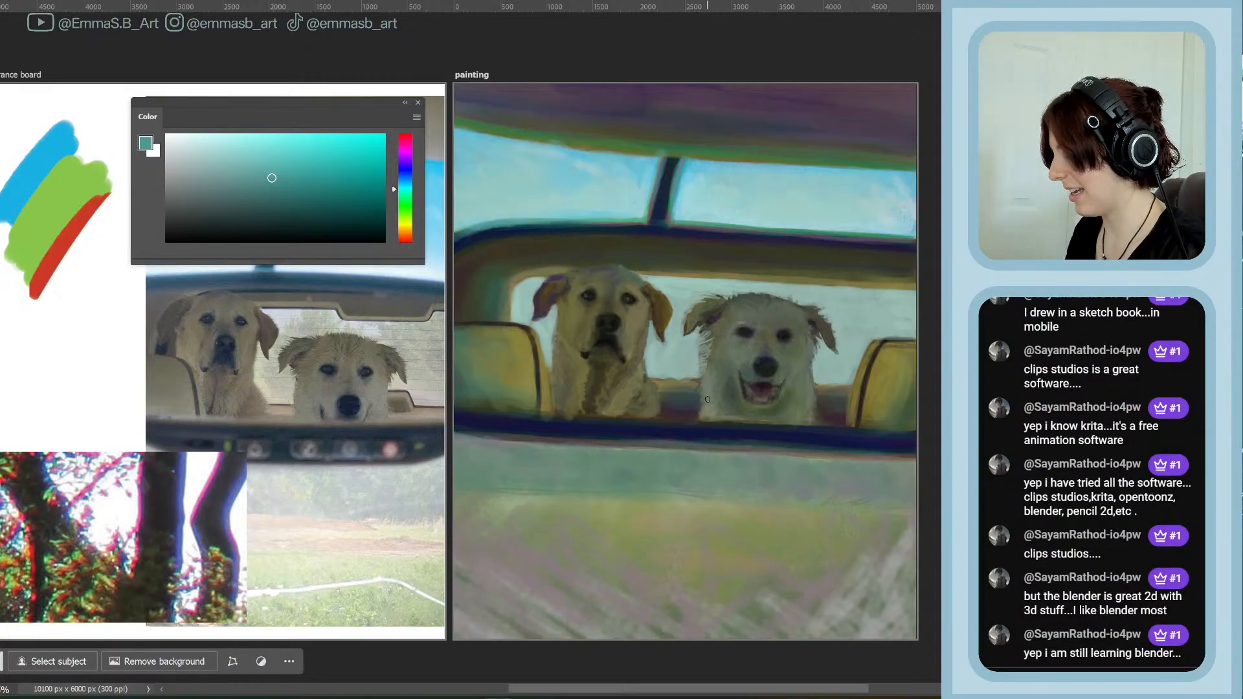
pyautogui.keyDown('alt'); pyautogui.click(649, 429); pyautogui.keyUp('alt')
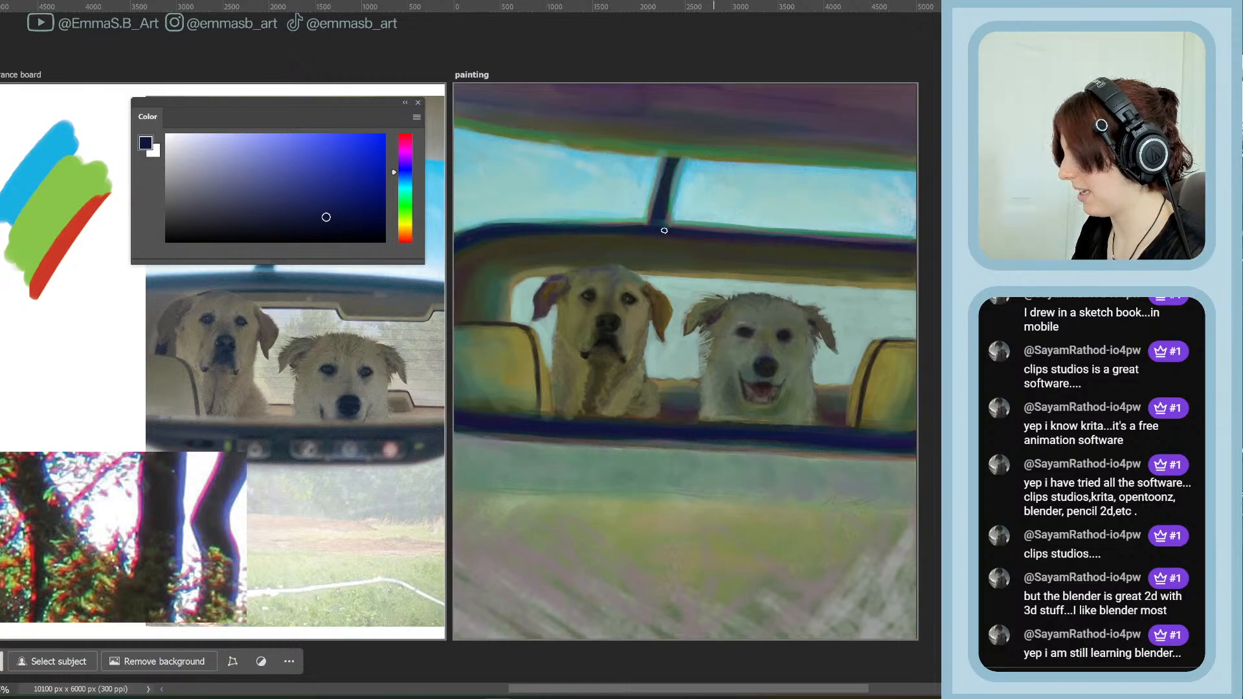
pyautogui.moveTo(830, 235); pyautogui.dragTo(915, 240)
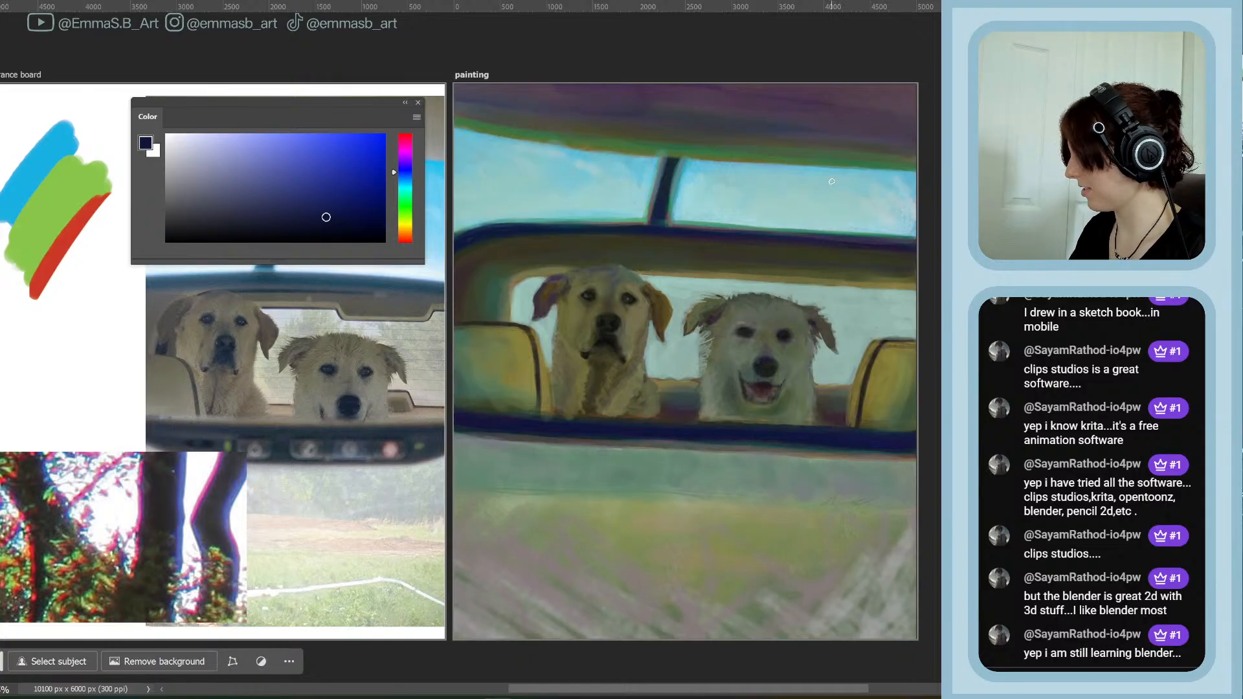
pyautogui.moveTo(887, 172)
pyautogui.mouseDown()
pyautogui.moveTo(674, 100)
pyautogui.moveTo(453, 139)
pyautogui.moveTo(769, 259)
pyautogui.moveTo(917, 259)
pyautogui.mouseUp()
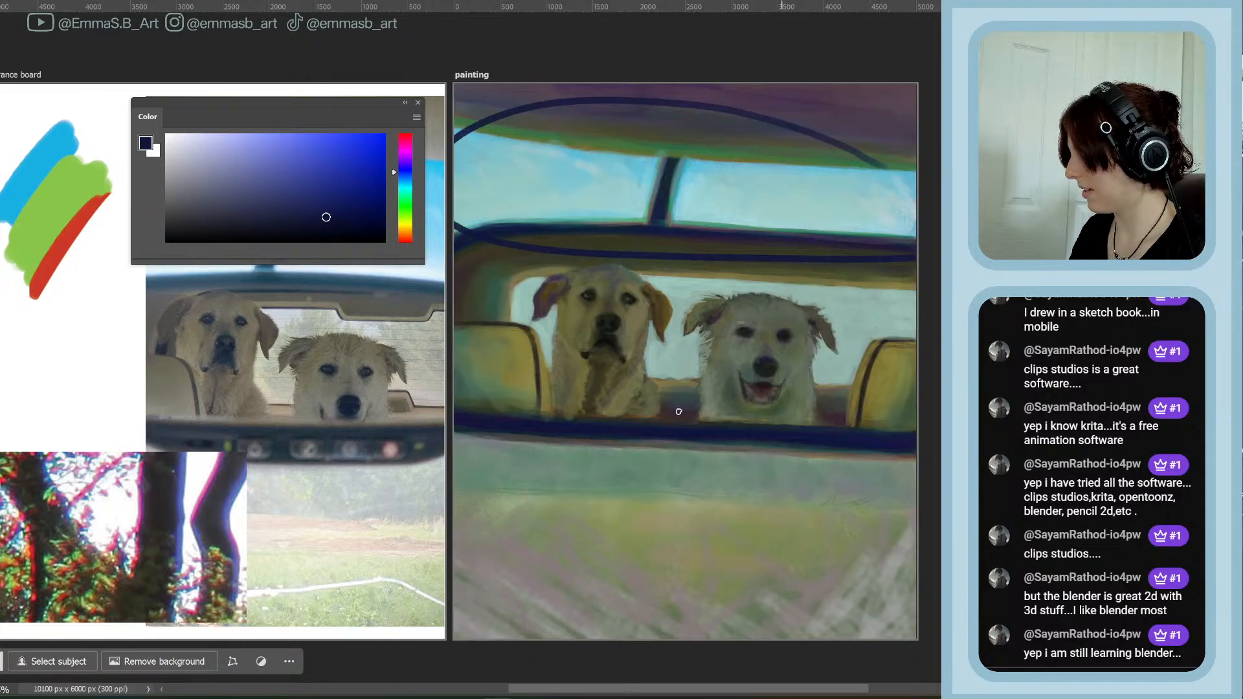
pyautogui.moveTo(456, 429); pyautogui.dragTo(746, 464)
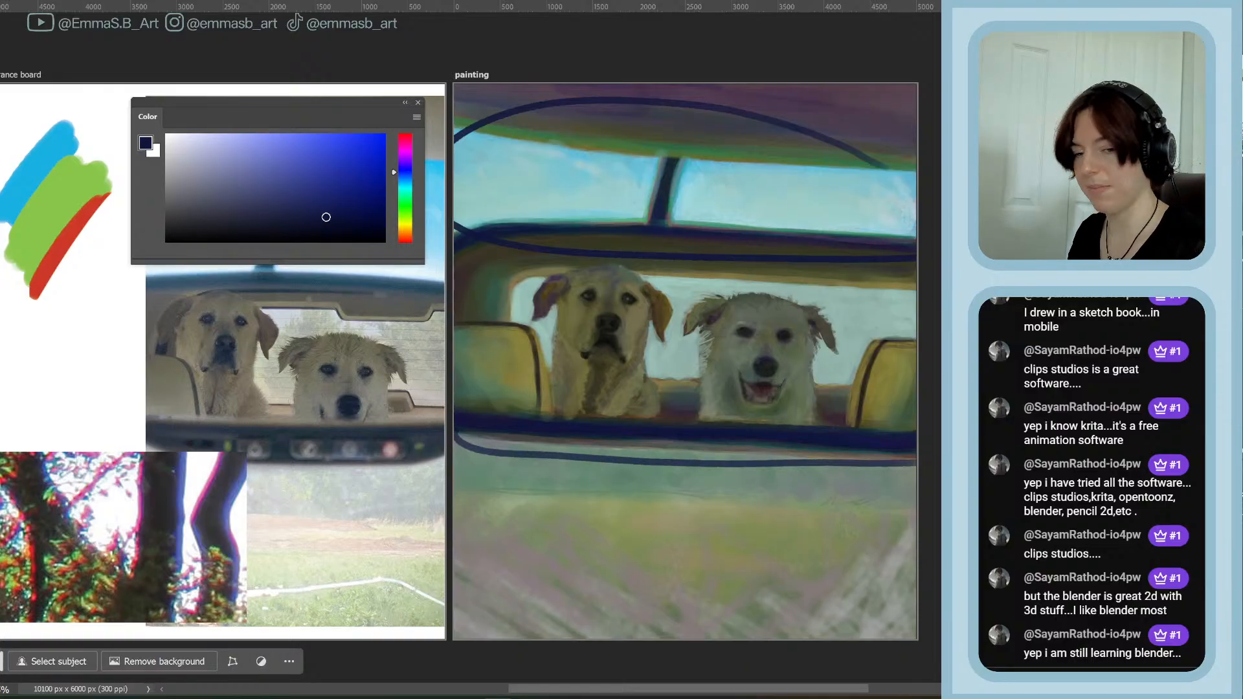
pyautogui.hotkey('ctrl', 'z')
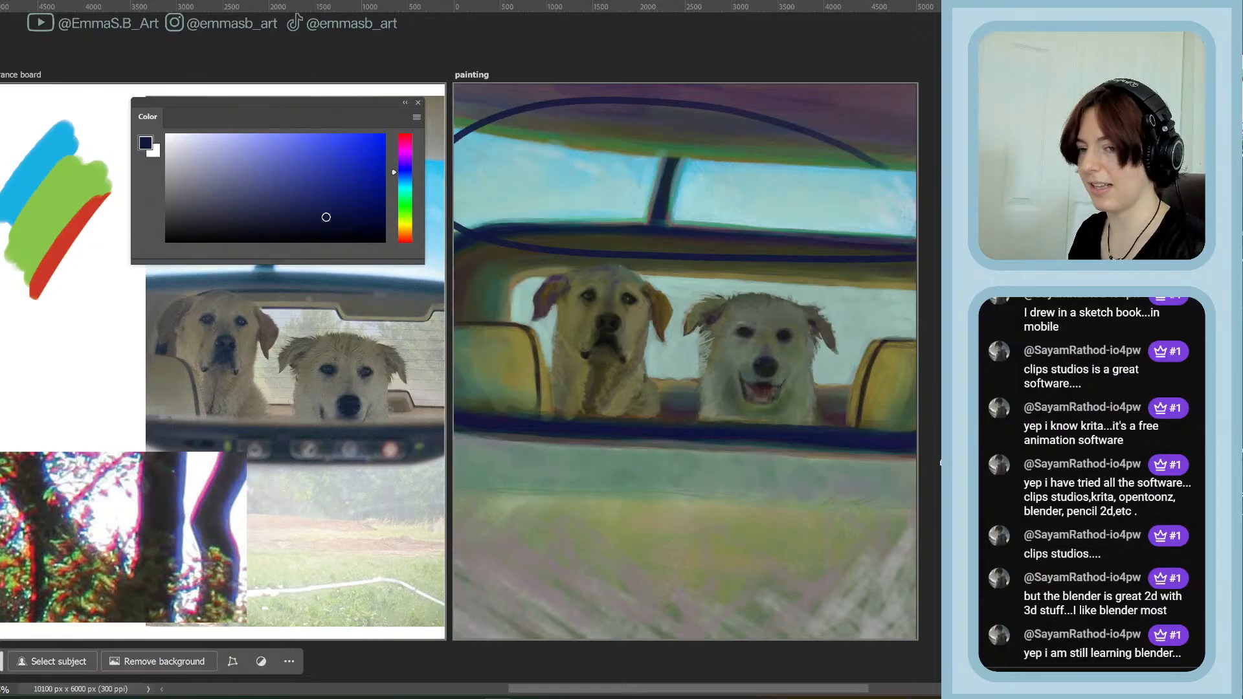
pyautogui.hotkey('ctrl', 'z')
pyautogui.hotkey('ctrl', 'z')
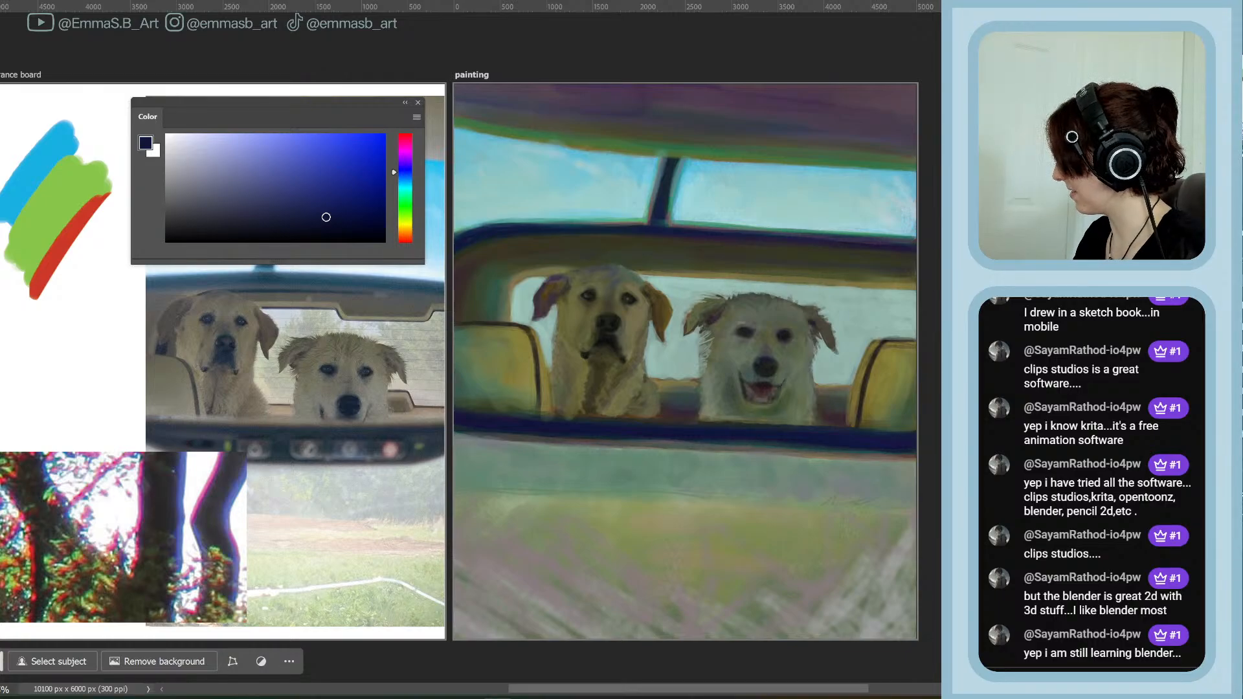
# Brighten the sky through the windscreen with a light sky blue and a larger brush
pyautogui.click(341, 183)
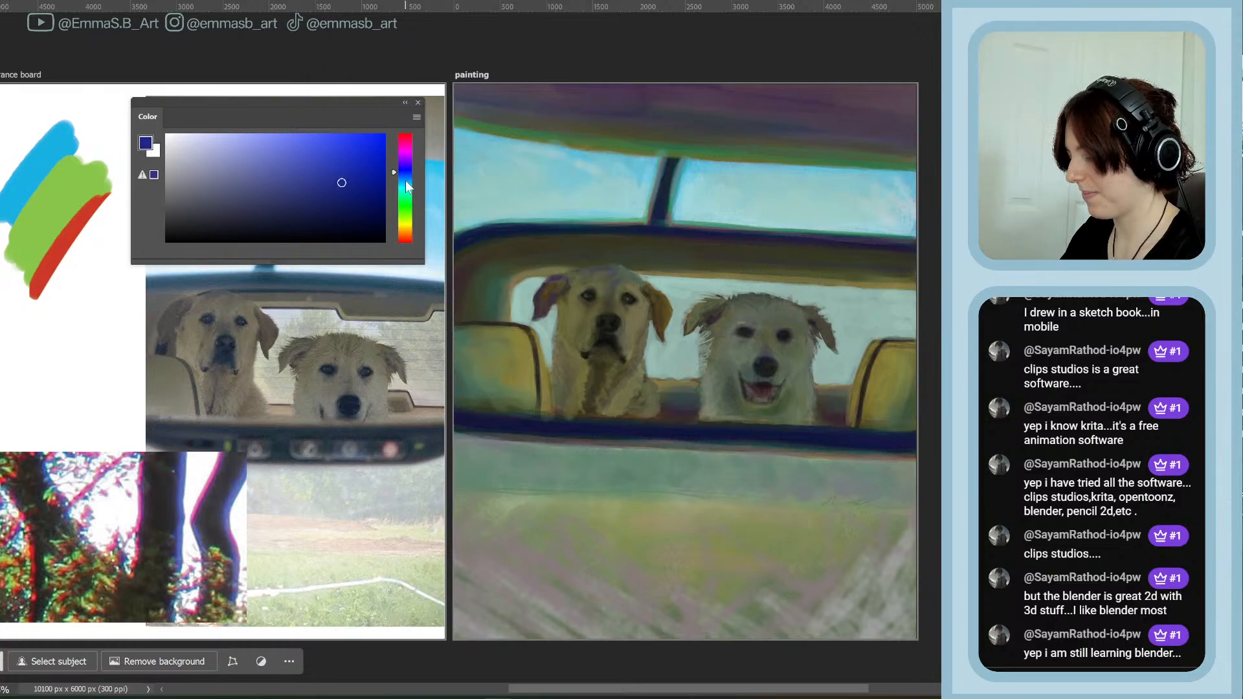
pyautogui.click(409, 181)
pyautogui.moveTo(356, 159)
pyautogui.mouseDown()
pyautogui.moveTo(382, 135)
pyautogui.moveTo(335, 99)
pyautogui.mouseUp()
pyautogui.click(406, 184)
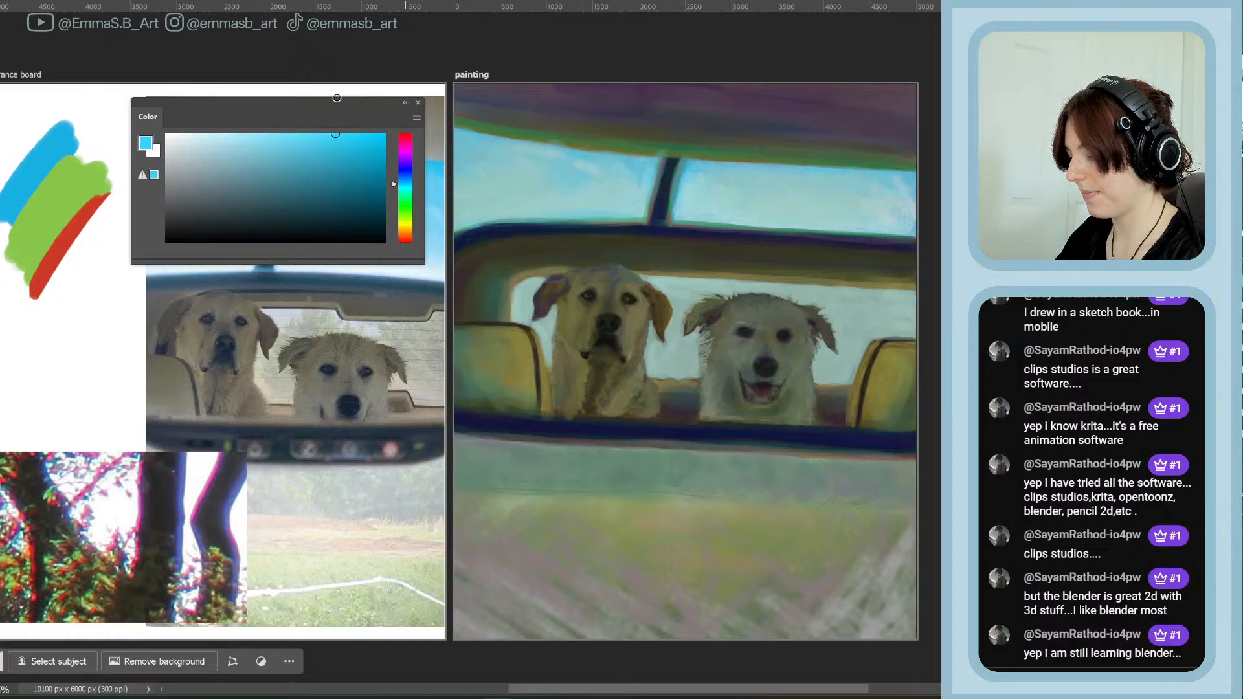
pyautogui.moveTo(380, 152); pyautogui.dragTo(318, 120)
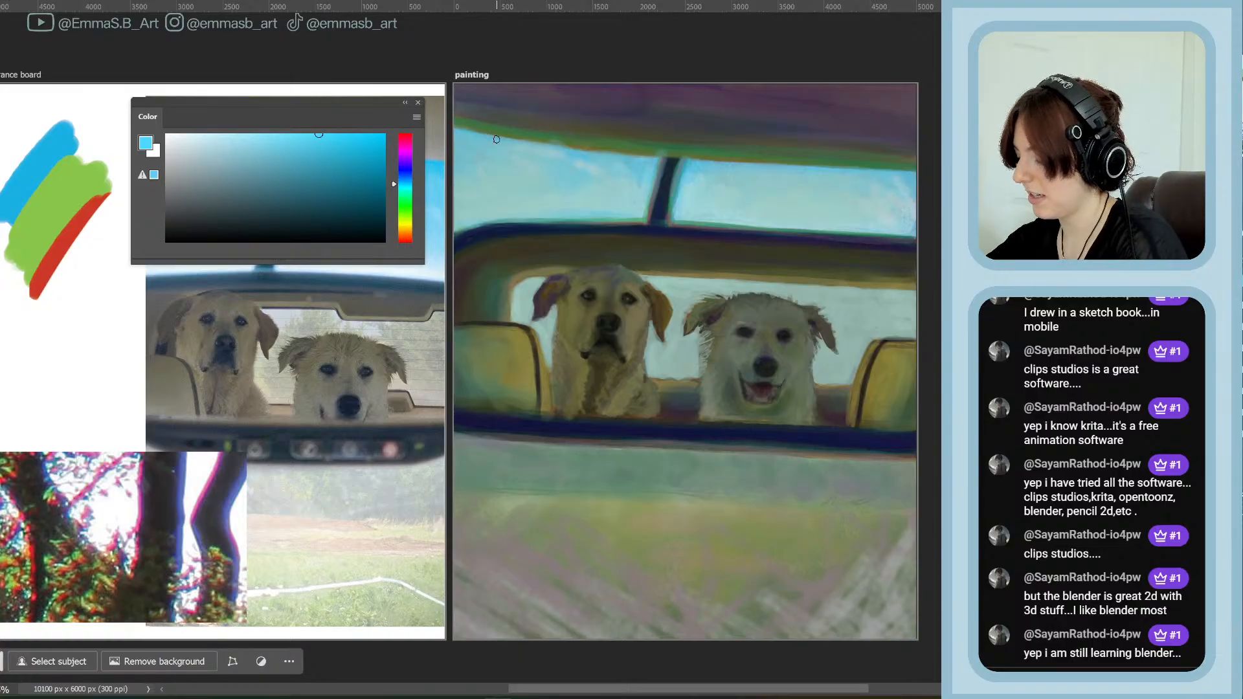
pyautogui.press(']')
pyautogui.press(']')
pyautogui.press(']')
pyautogui.press(']')
pyautogui.press(']')
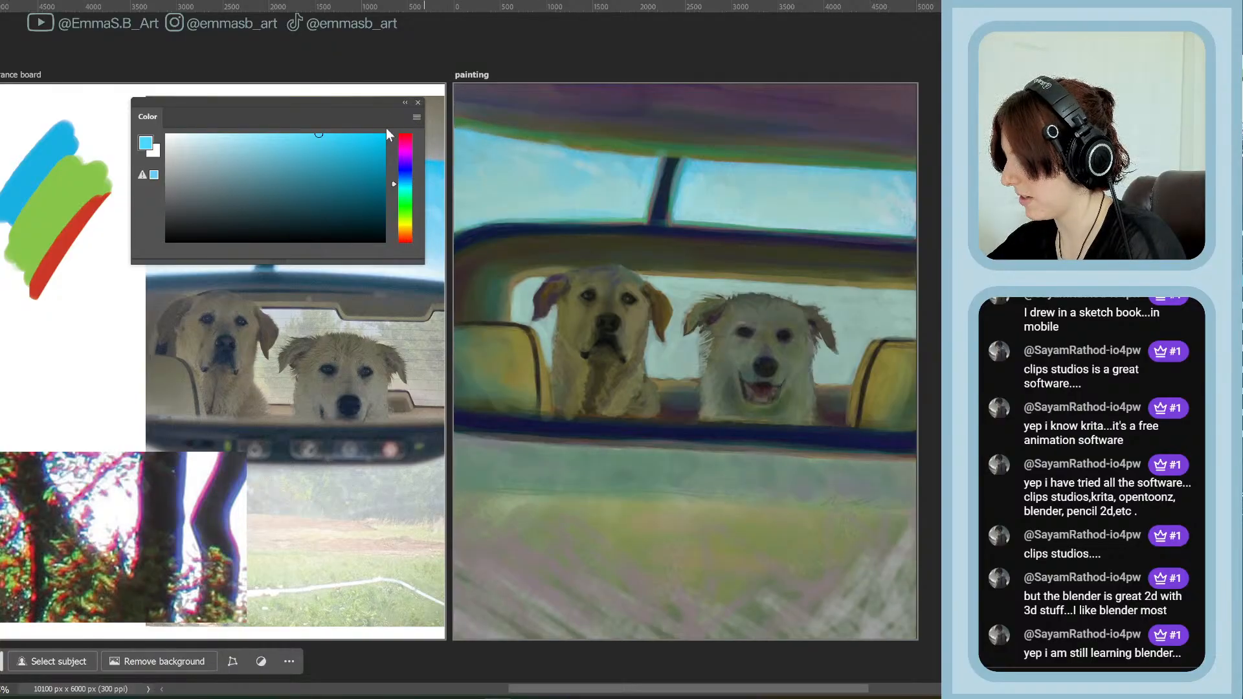
# Shift the colour to a saturated cyan and paint it over the windscreen sky on both sides of the mirror stem
pyautogui.click(406, 185)
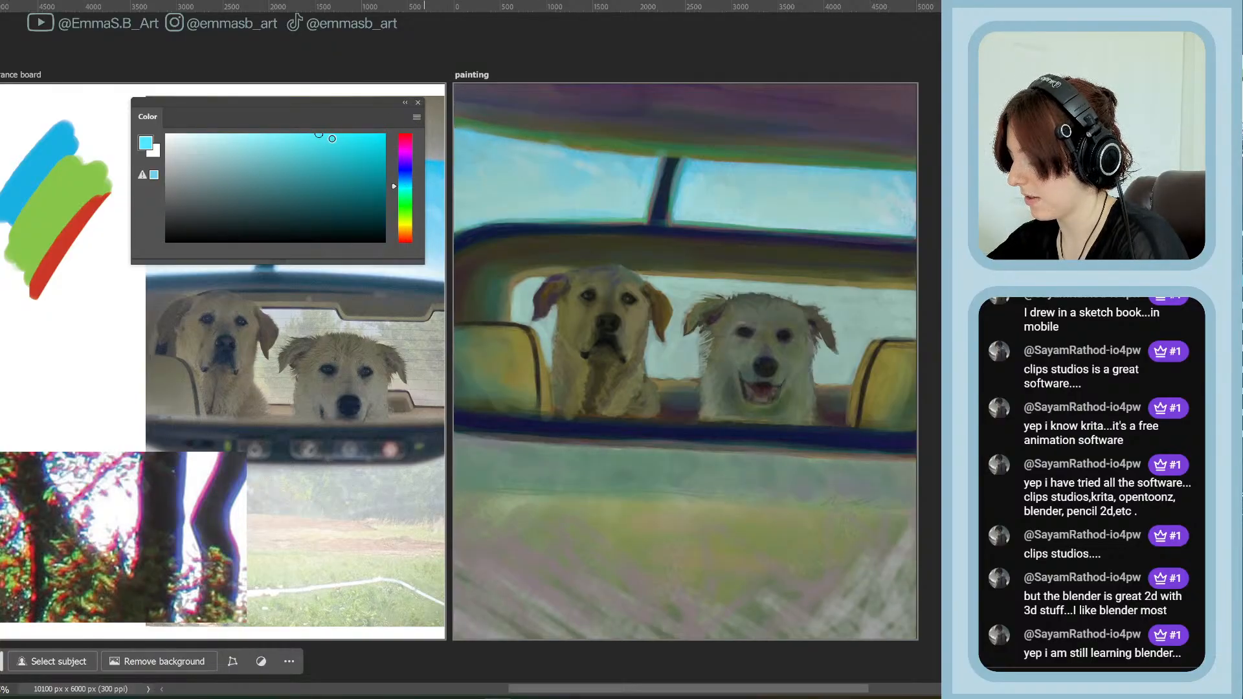
pyautogui.click(368, 134)
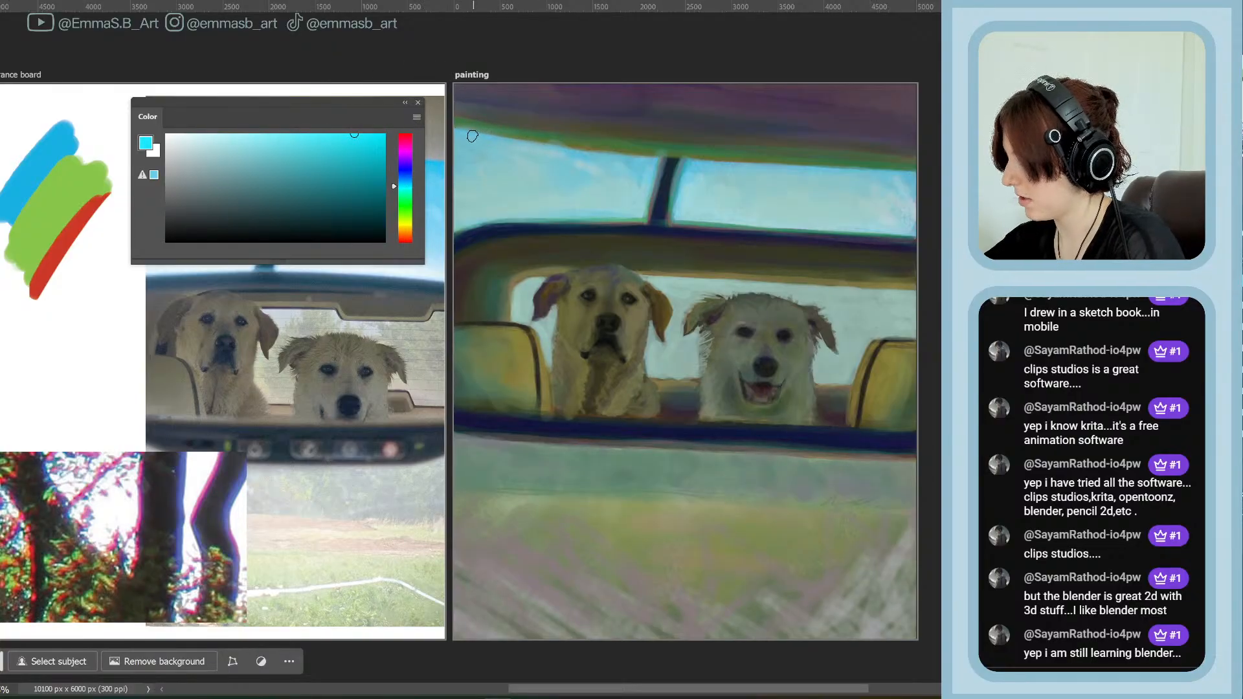
pyautogui.click(369, 149)
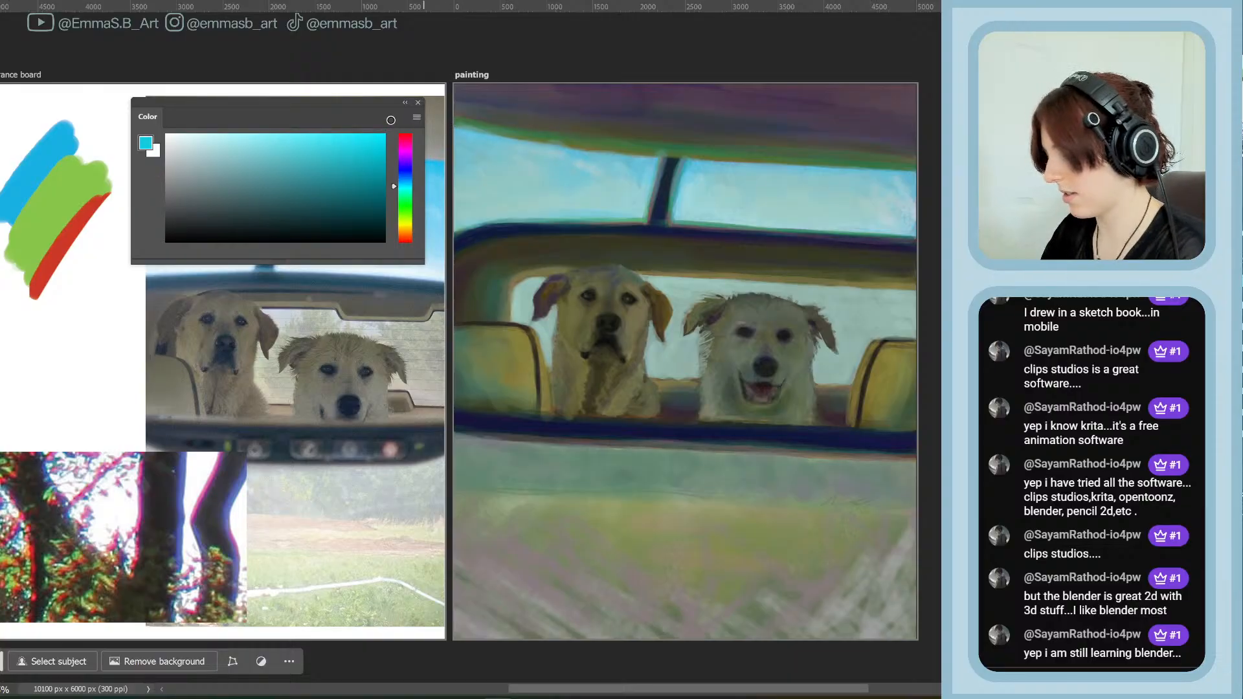
pyautogui.click(408, 187)
pyautogui.click(373, 141)
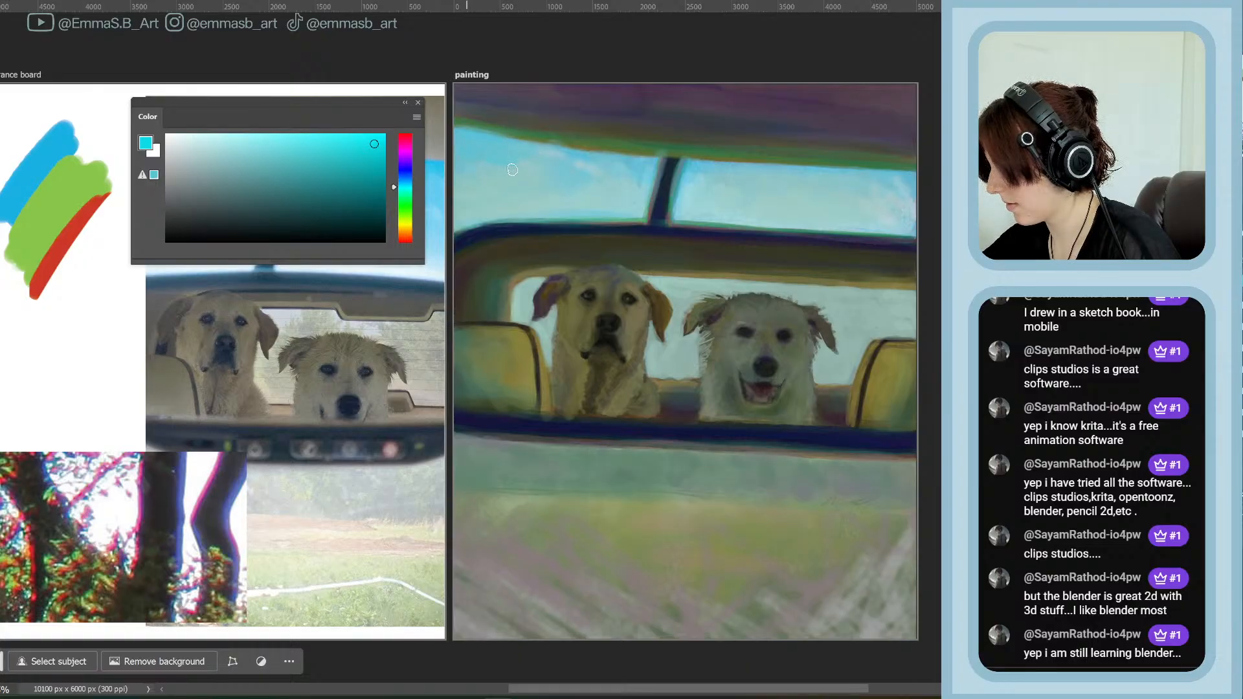
pyautogui.click(373, 145)
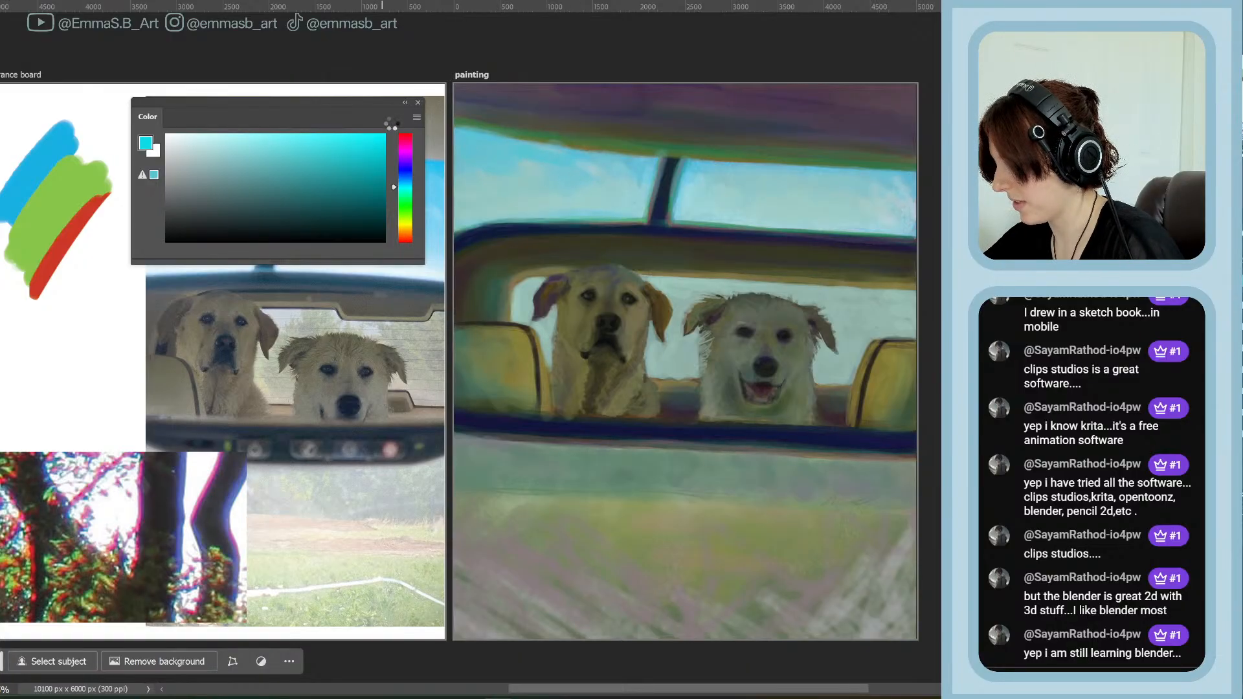
pyautogui.click(382, 136)
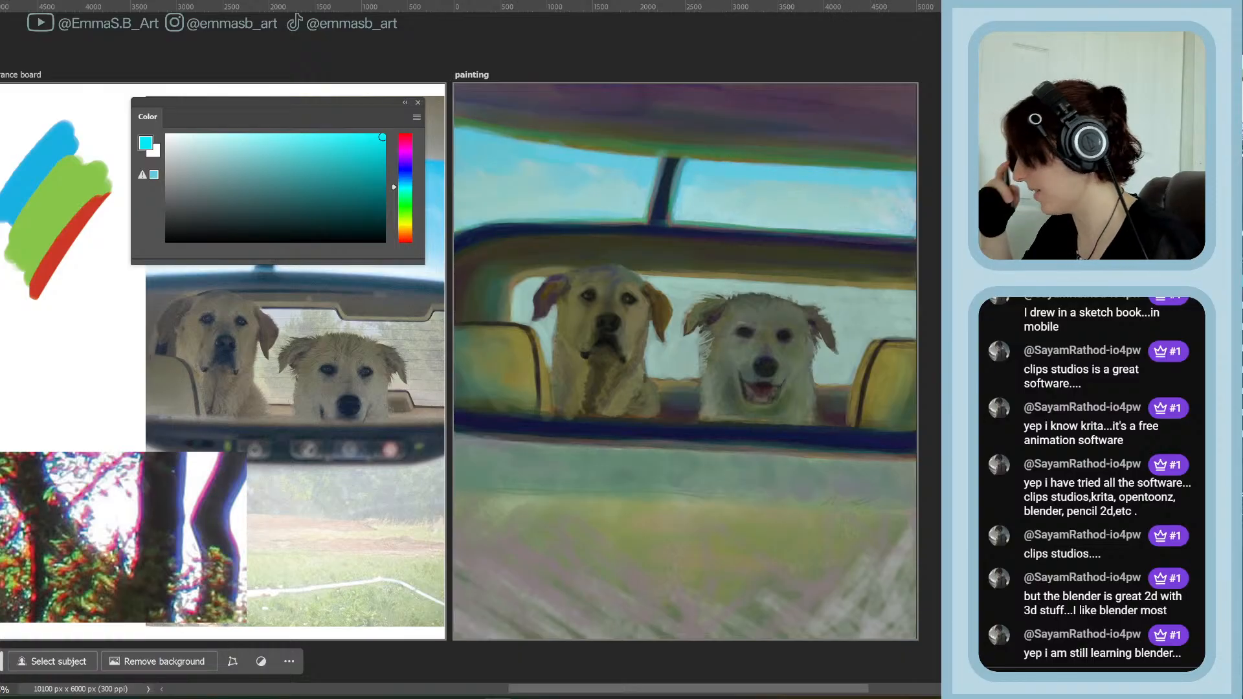
# Change the colour to a light turquoise, enlarge the brush and smooth the windscreen sky with it
pyautogui.moveTo(409, 183); pyautogui.dragTo(409, 194)
pyautogui.click(407, 185)
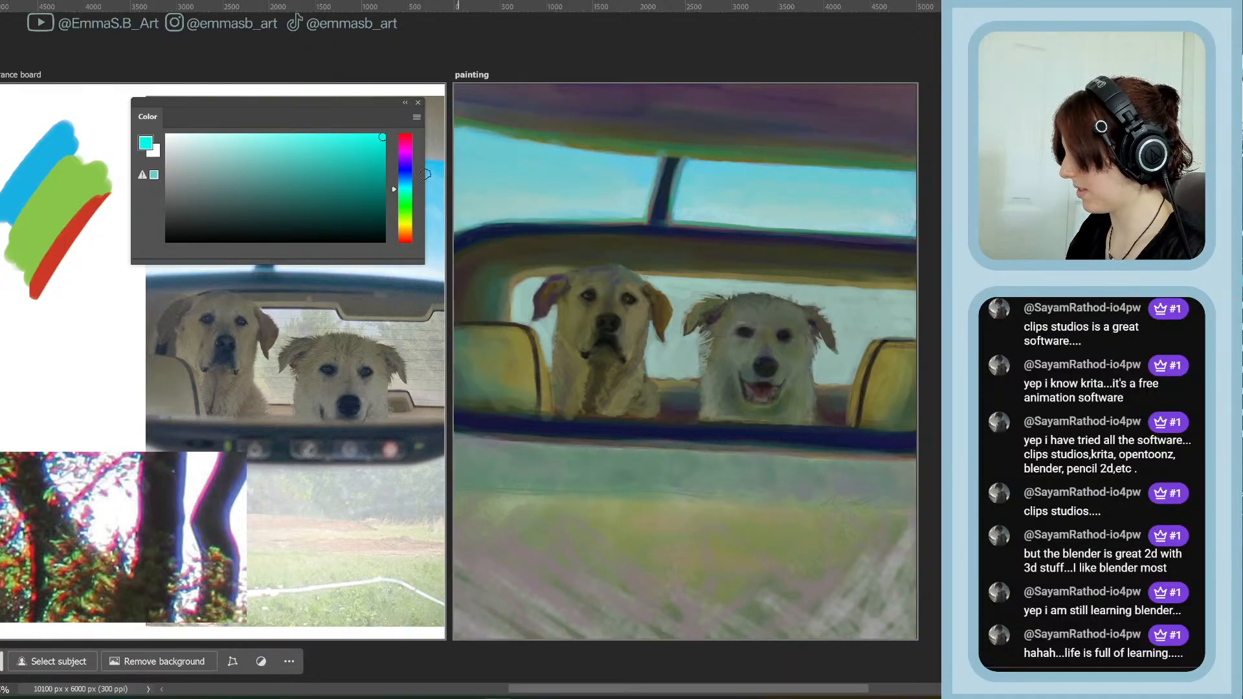
pyautogui.moveTo(373, 153)
pyautogui.mouseDown()
pyautogui.moveTo(344, 108)
pyautogui.moveTo(295, 100)
pyautogui.mouseUp()
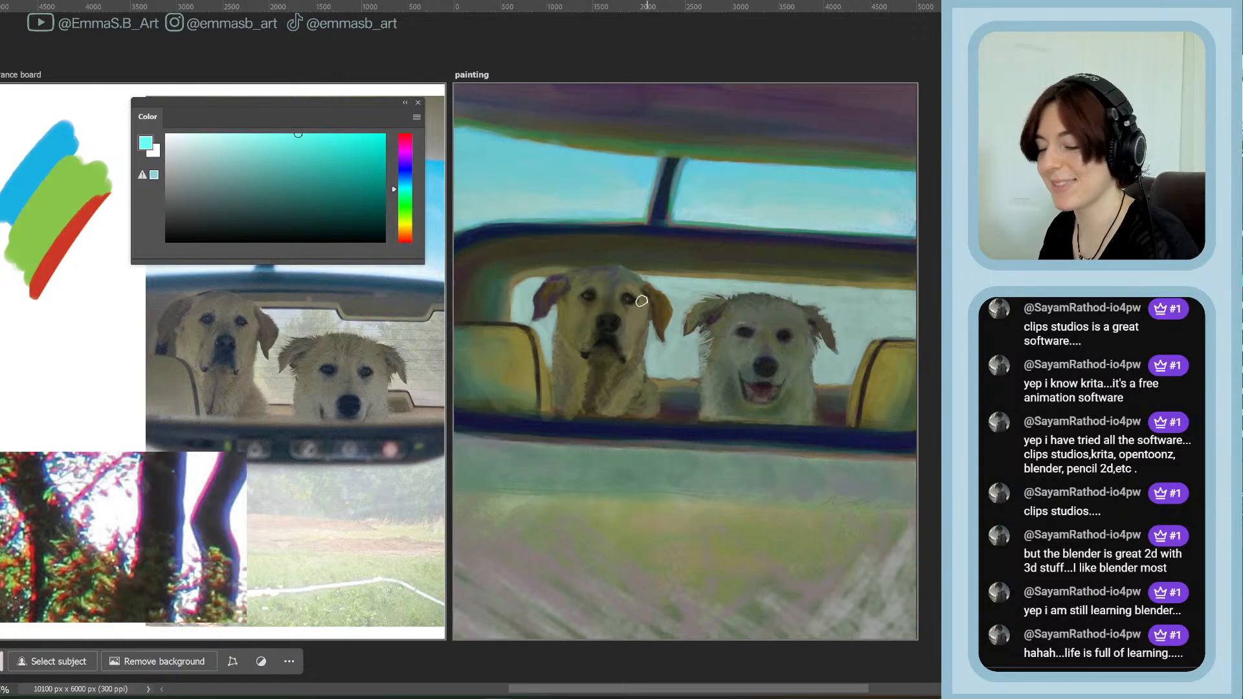
pyautogui.press(']')
pyautogui.press(']')
pyautogui.press(']')
pyautogui.press(']')
pyautogui.press(']')
pyautogui.press(']')
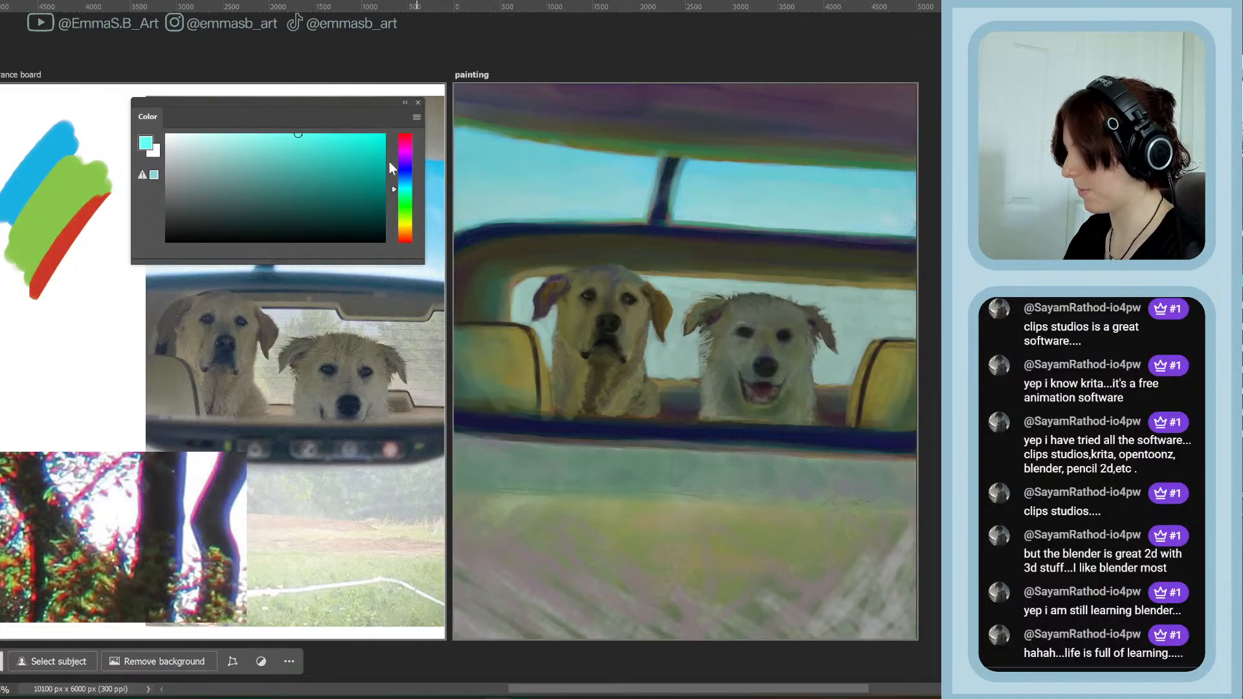
# Repaint the purple car roof above the windscreen in muted orange-browns, undoing a stray stroke
pyautogui.click(407, 235)
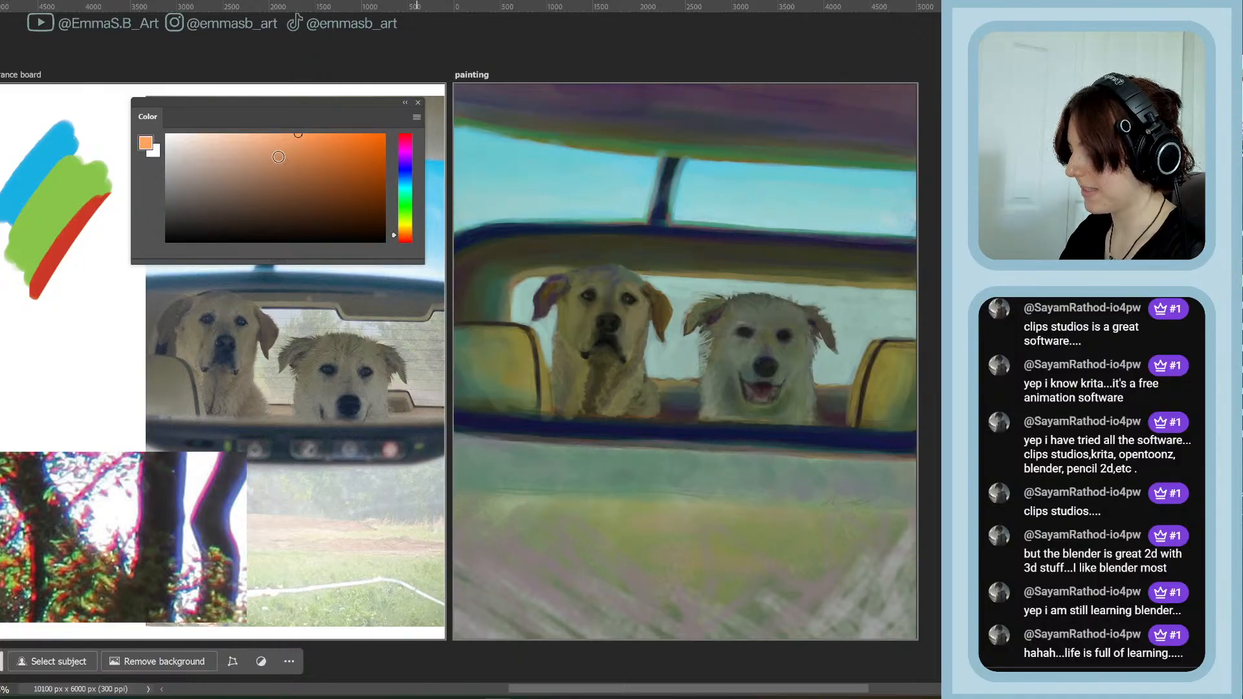
pyautogui.moveTo(278, 158); pyautogui.dragTo(235, 171)
pyautogui.moveTo(478, 85)
pyautogui.mouseDown()
pyautogui.moveTo(516, 97)
pyautogui.moveTo(598, 91)
pyautogui.mouseUp()
pyautogui.click(245, 205)
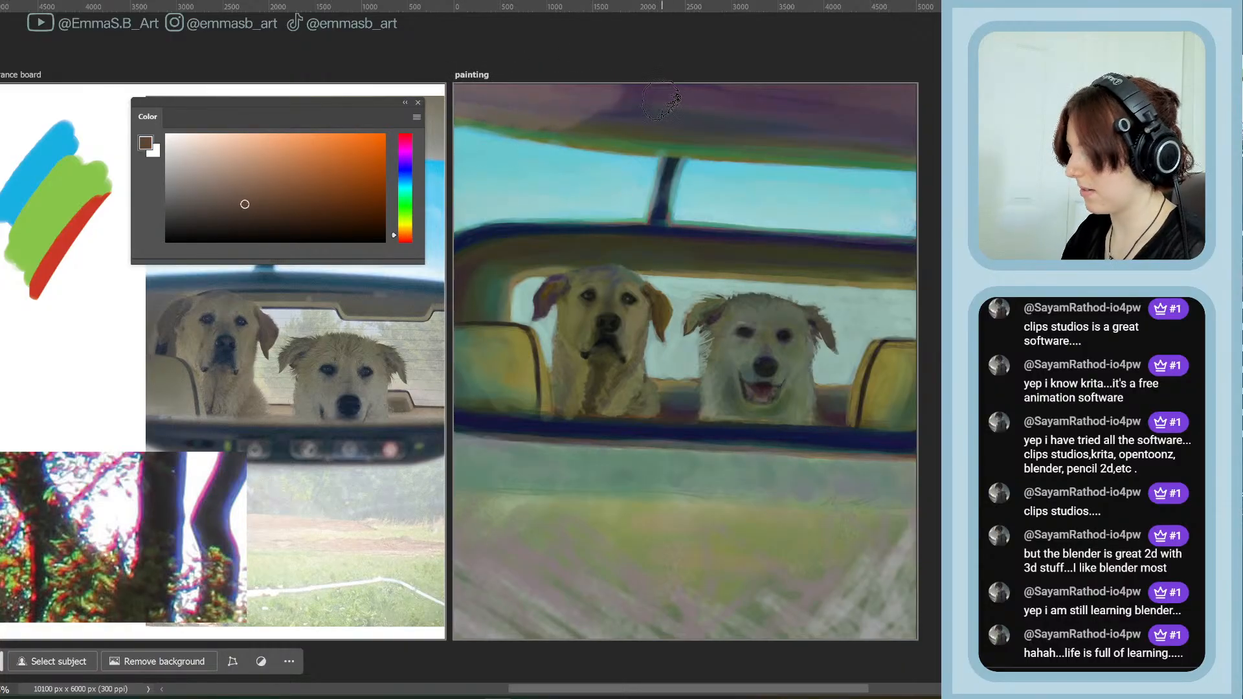
pyautogui.hotkey('ctrl', 'z')
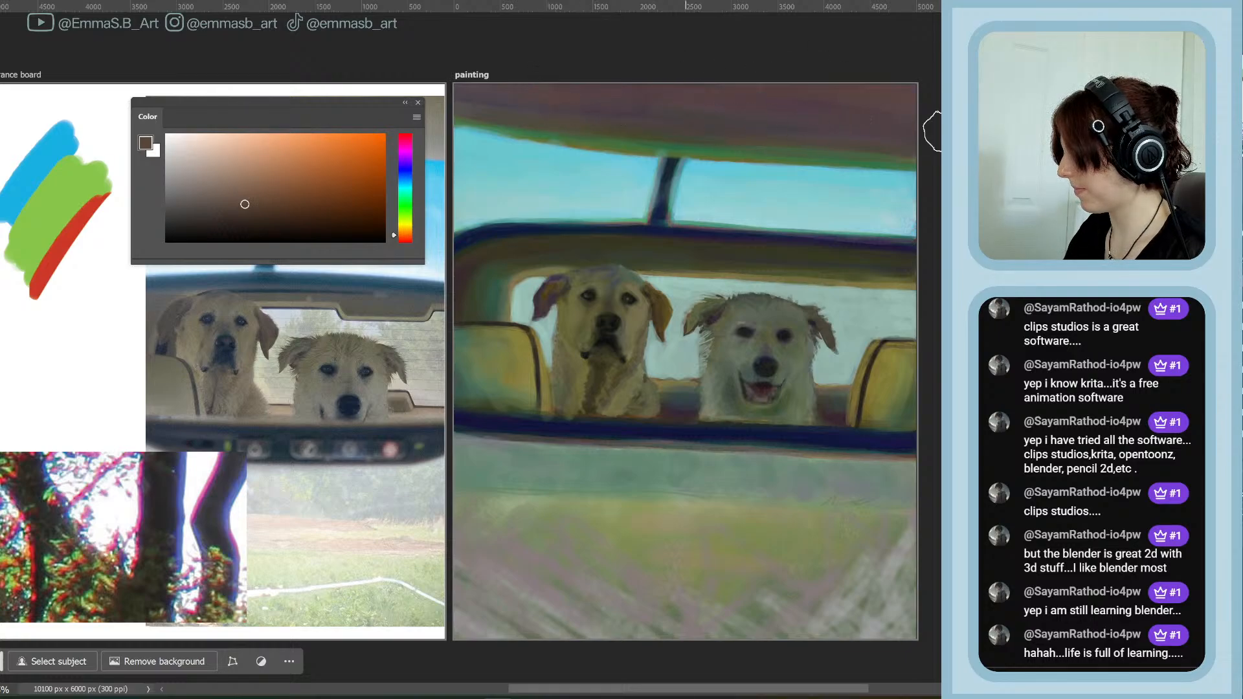
# Warm up the car roof's lower band with tan and mid-brown shades
pyautogui.click(407, 229)
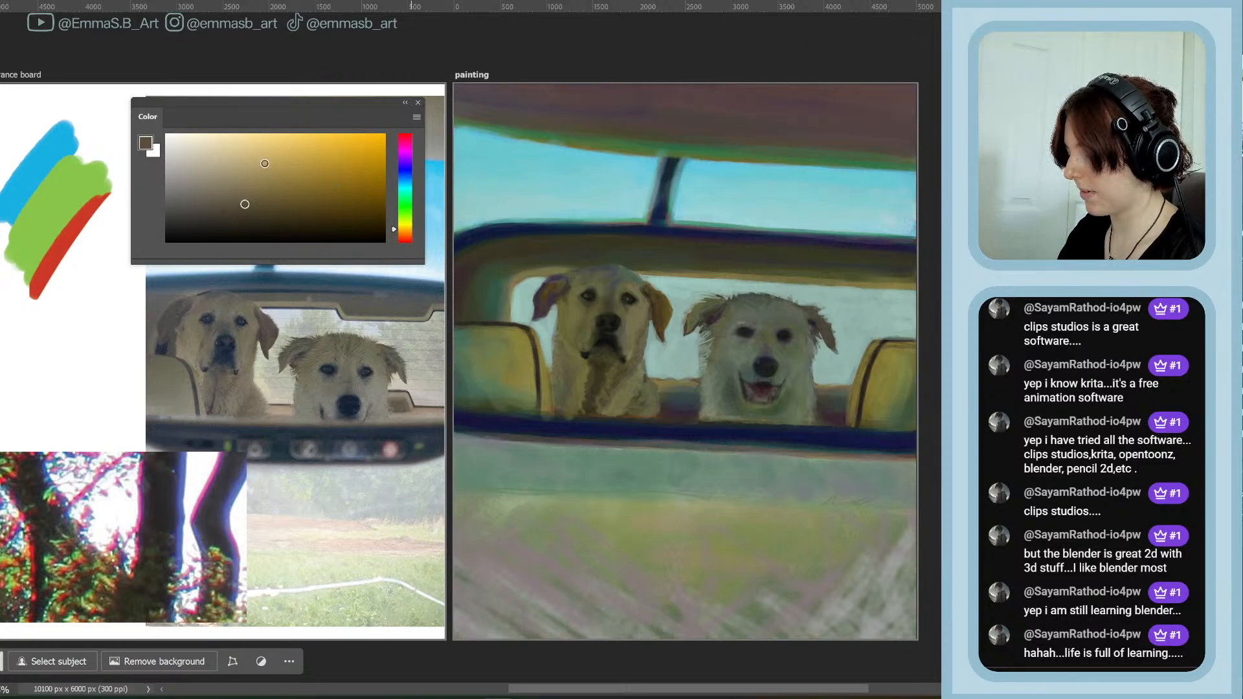
pyautogui.click(278, 163)
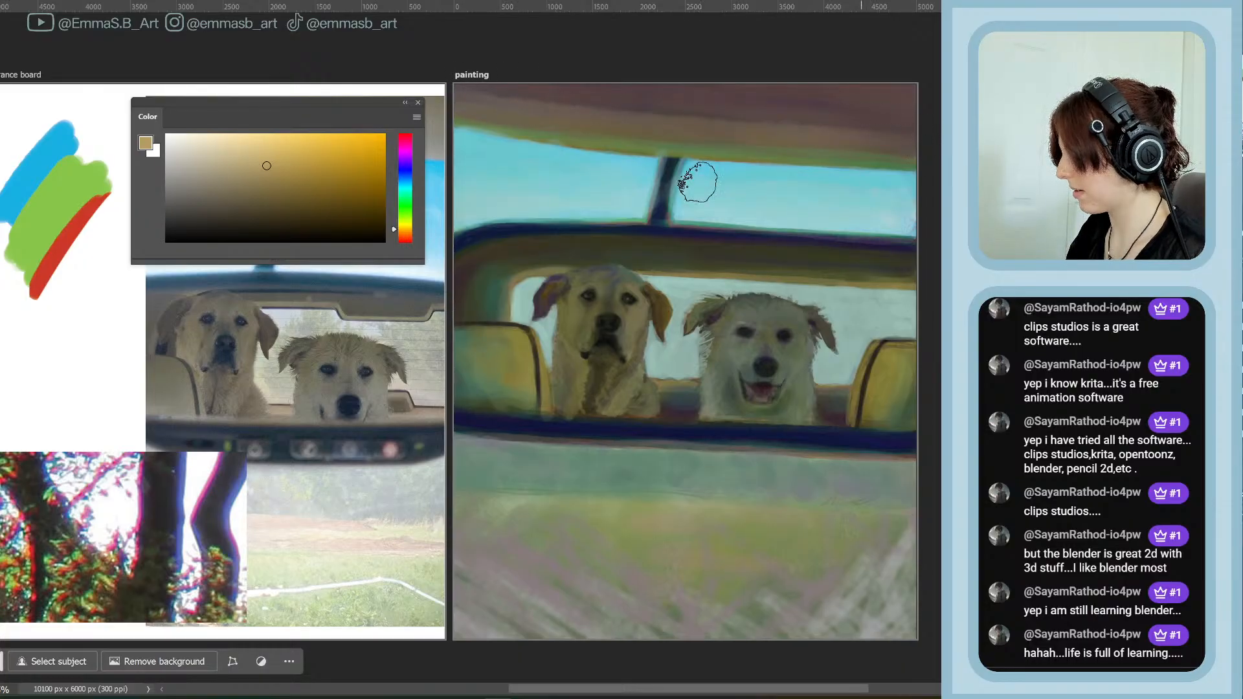
pyautogui.click(260, 191)
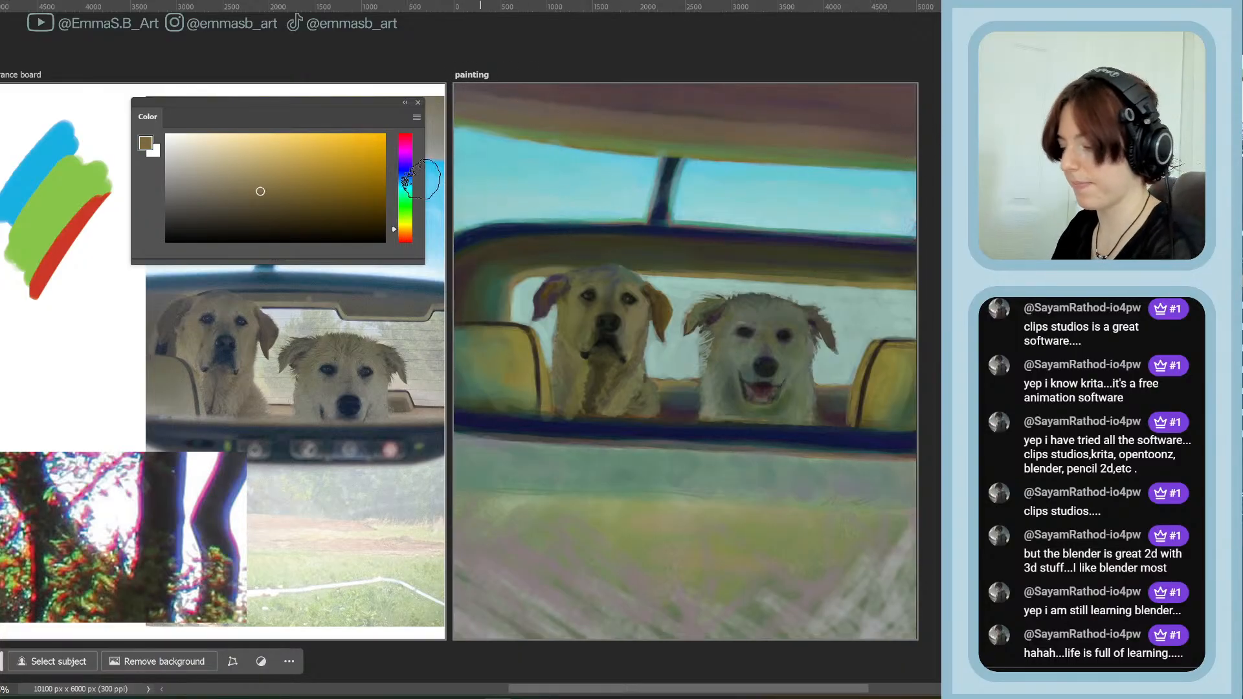
pyautogui.click(408, 233)
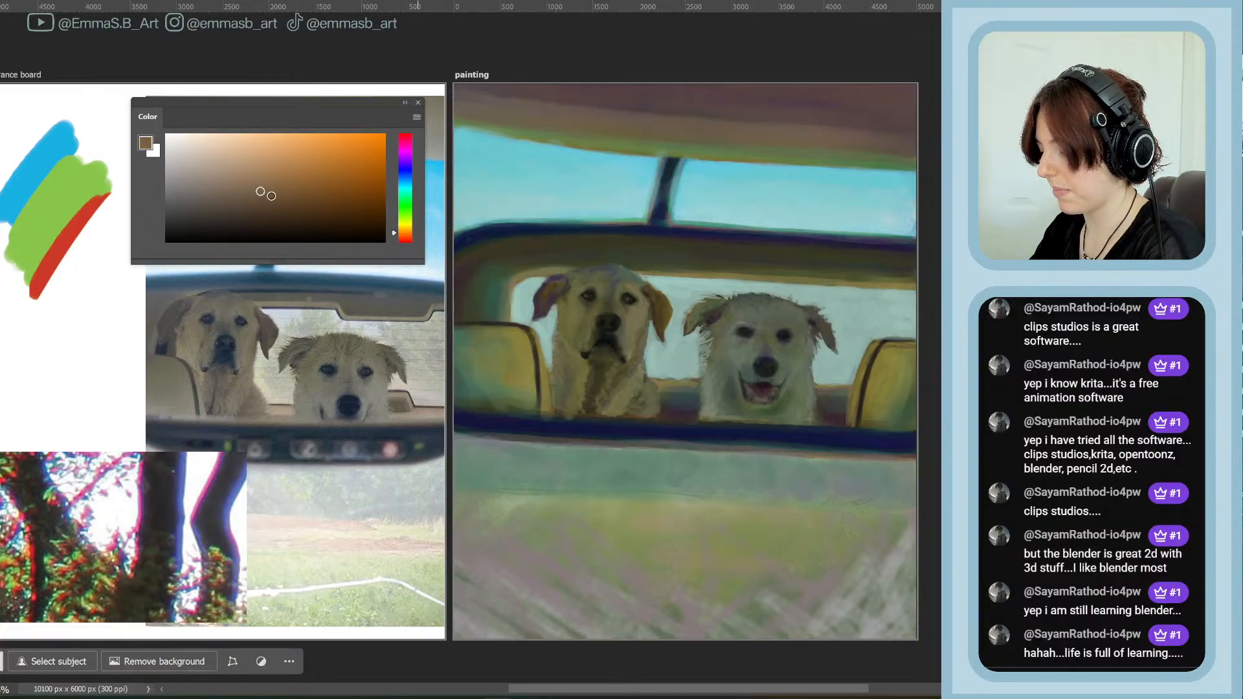
pyautogui.click(270, 194)
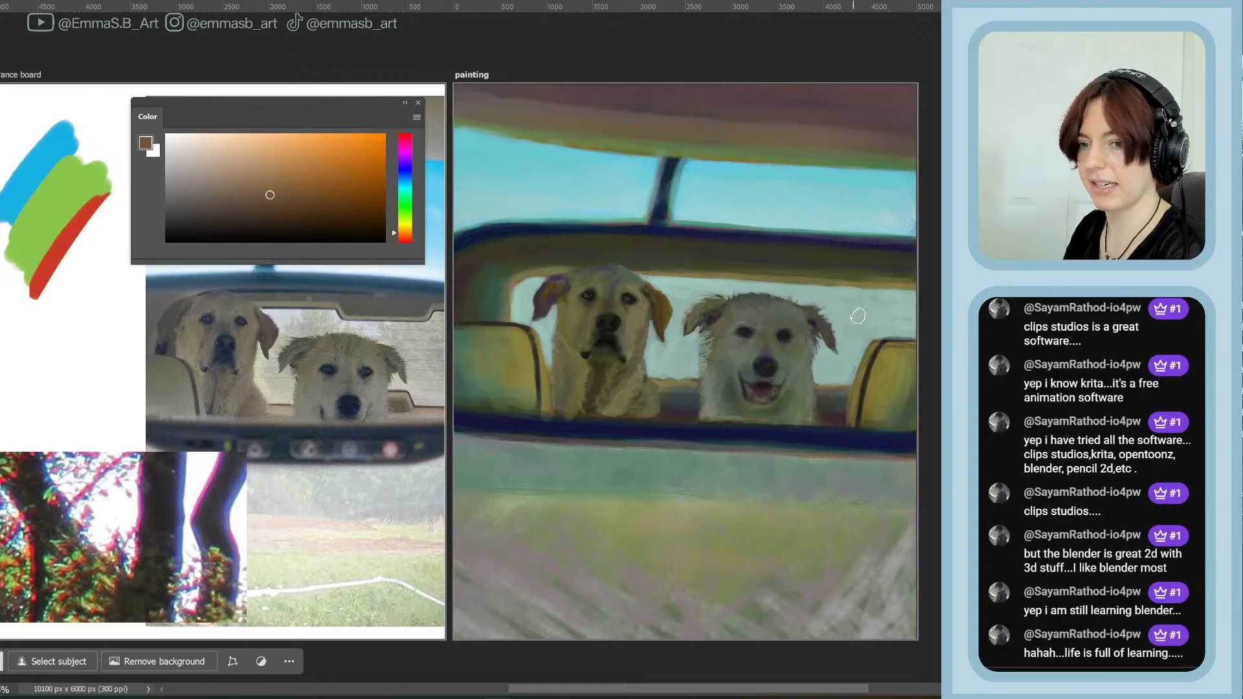
# Move the colour picker below the dogs in the reference photo, and blend brown and olive into the car roof with a larger brush
pyautogui.moveTo(329, 106)
pyautogui.mouseDown()
pyautogui.moveTo(332, 499)
pyautogui.moveTo(341, 475)
pyautogui.mouseUp()
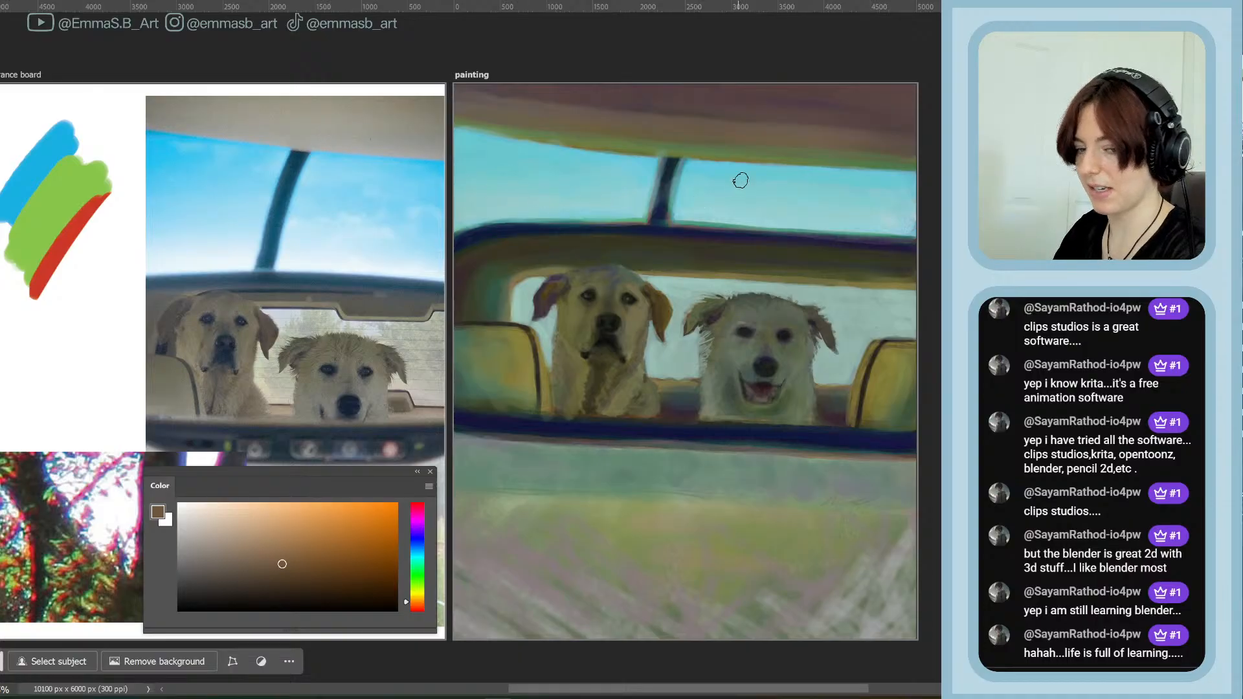
pyautogui.press(']')
pyautogui.press(']')
pyautogui.press(']')
pyautogui.press(']')
pyautogui.press(']')
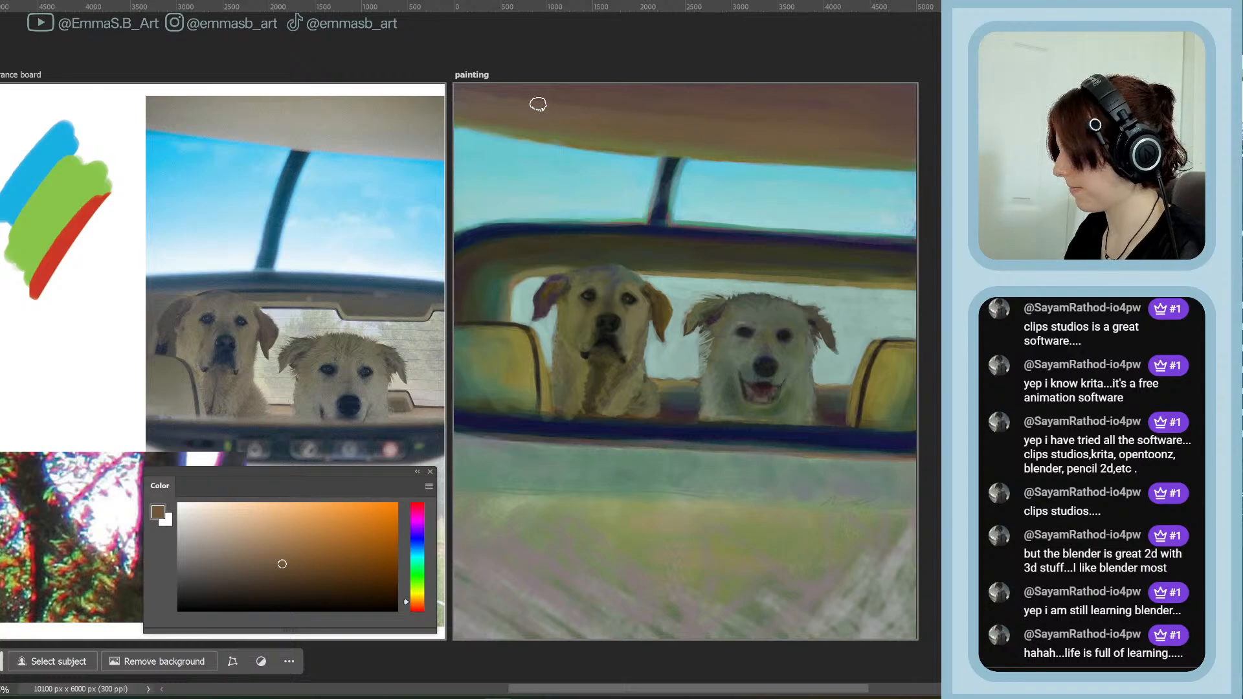
pyautogui.moveTo(421, 599); pyautogui.dragTo(421, 590)
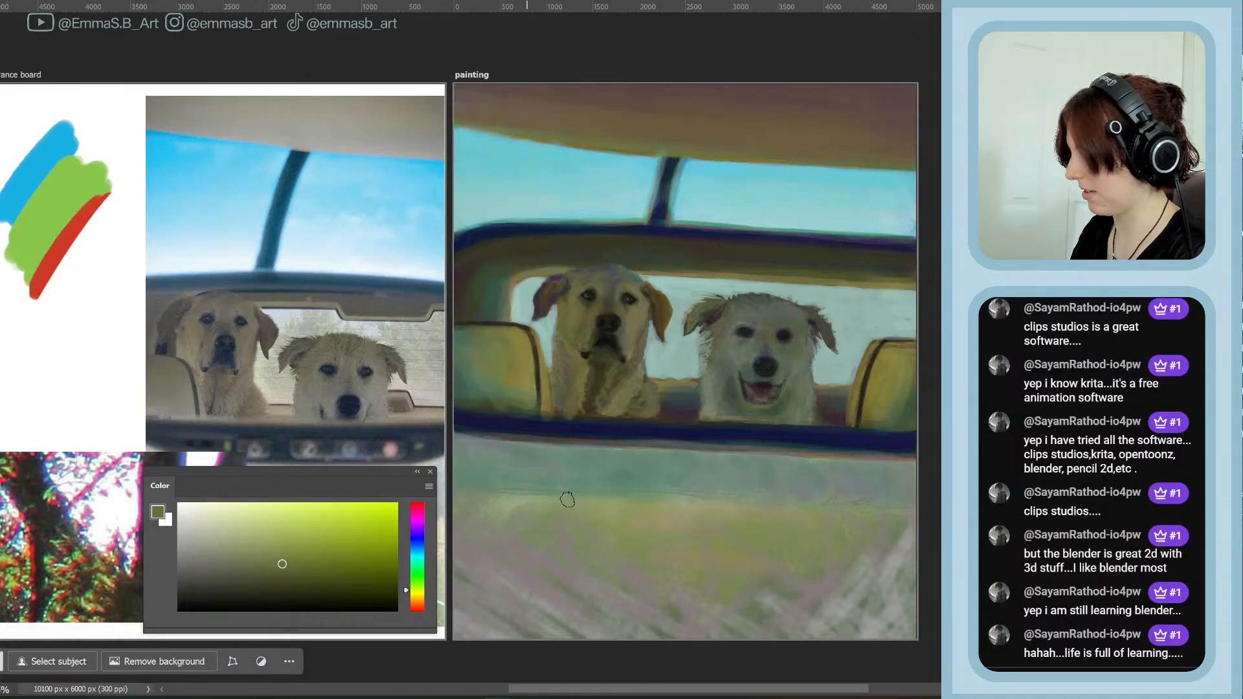
pyautogui.moveTo(419, 591); pyautogui.dragTo(420, 603)
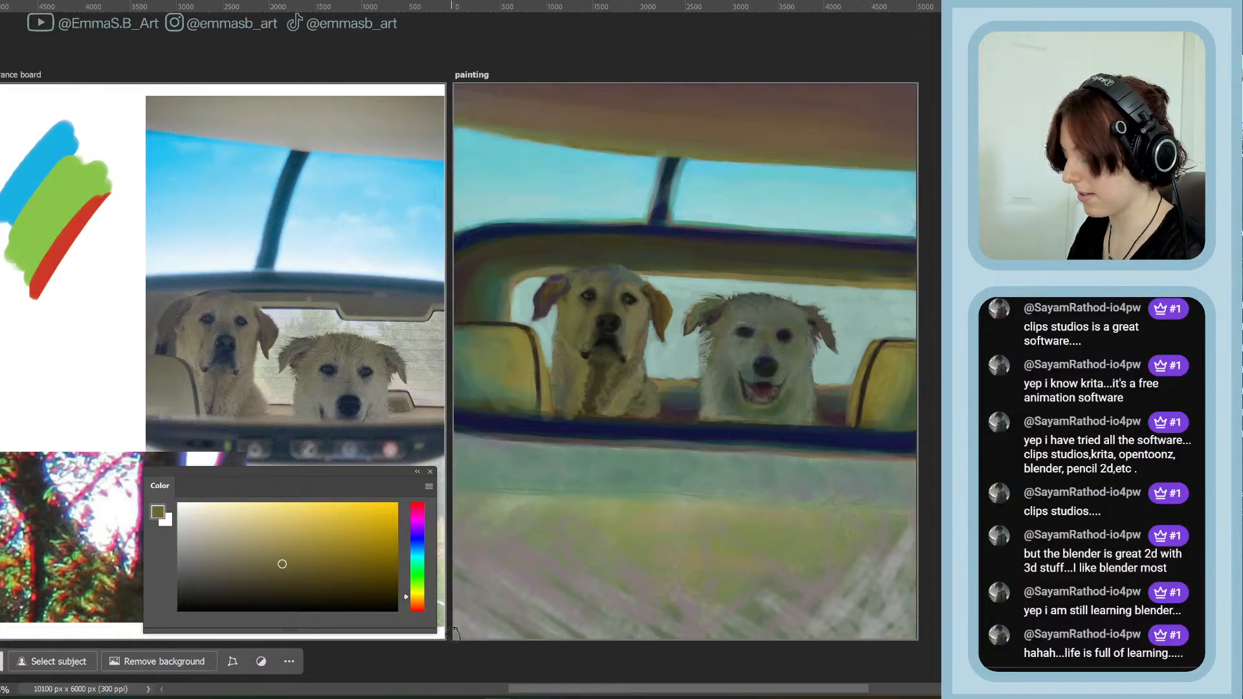
# Paint the car roof's lower edge in dark crimson and highlight it with a light yellow line above the windscreen
pyautogui.click(421, 514)
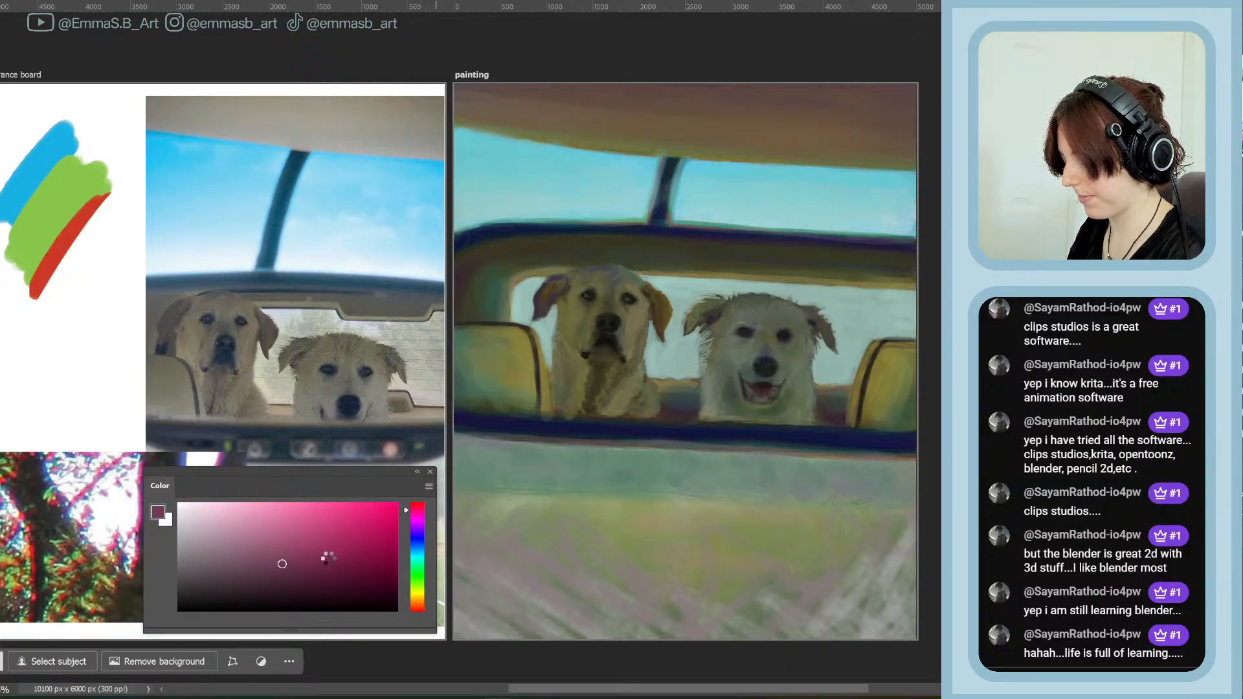
pyautogui.moveTo(327, 557)
pyautogui.mouseDown()
pyautogui.moveTo(330, 571)
pyautogui.moveTo(319, 567)
pyautogui.mouseUp()
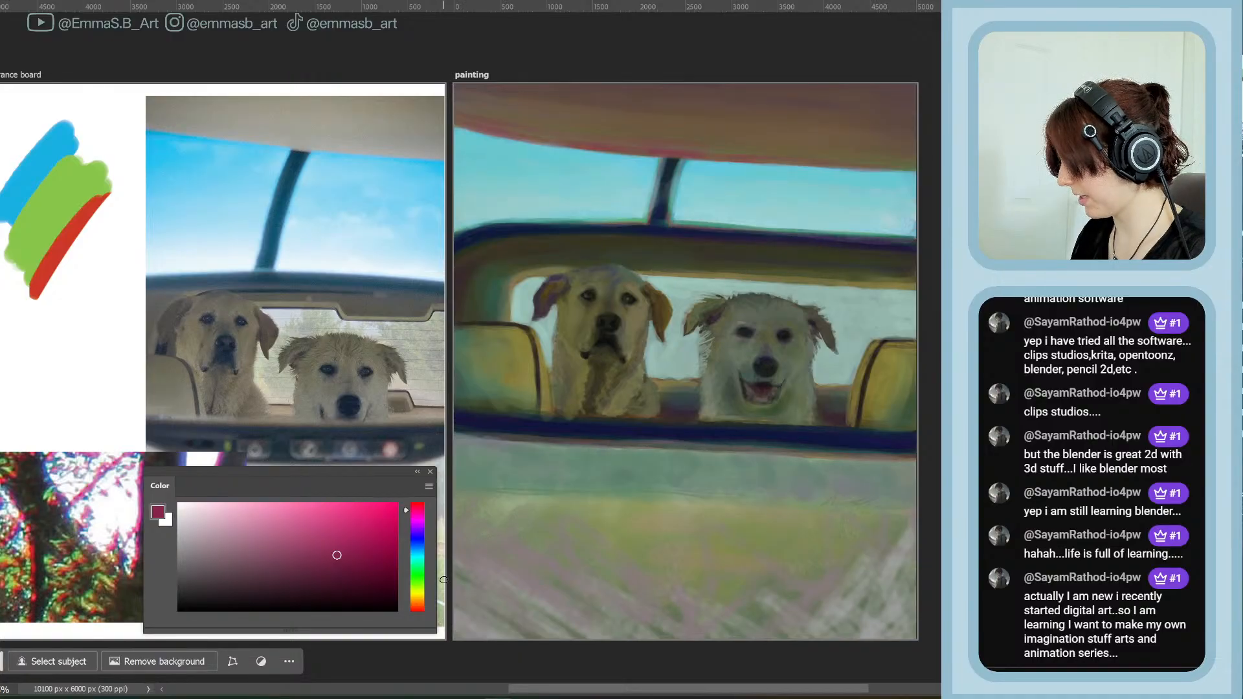
pyautogui.moveTo(420, 604); pyautogui.dragTo(421, 595)
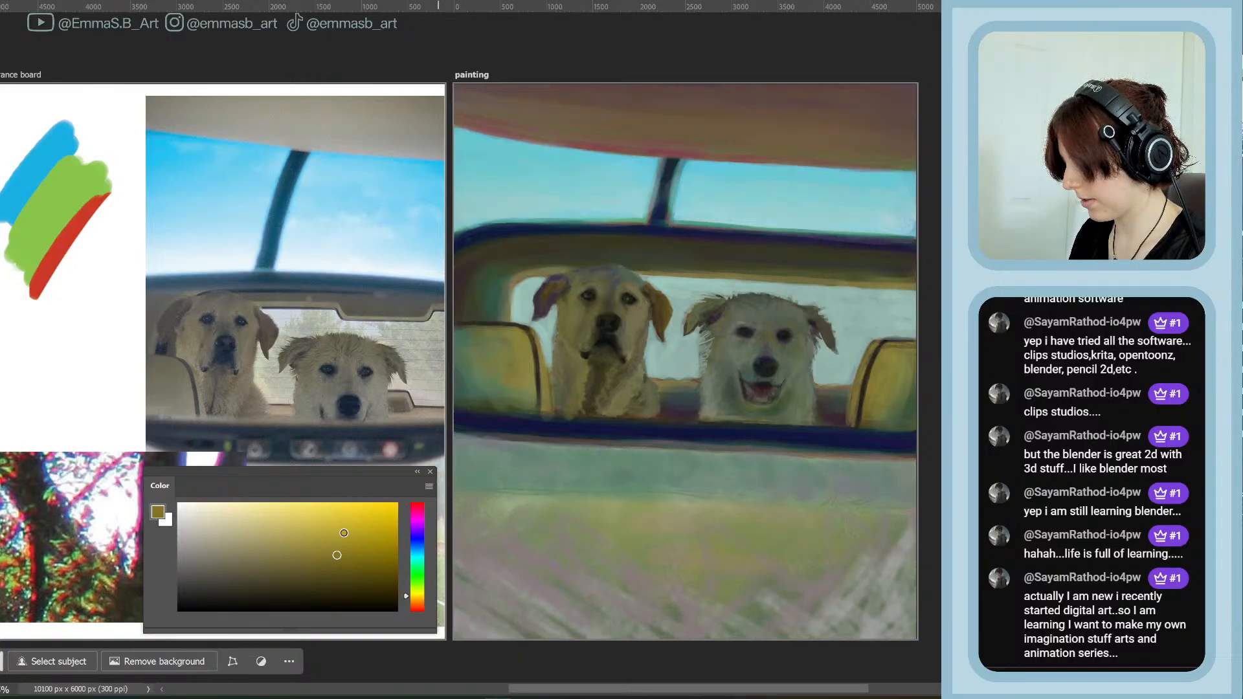
pyautogui.click(308, 511)
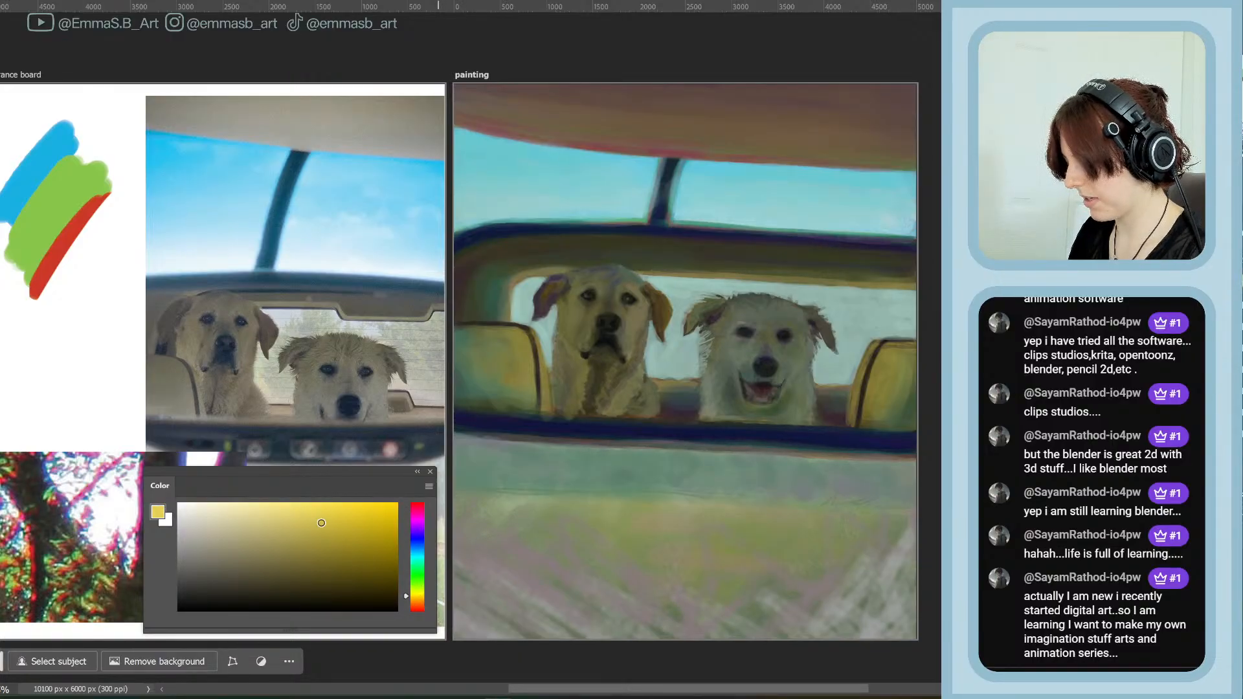
pyautogui.click(303, 515)
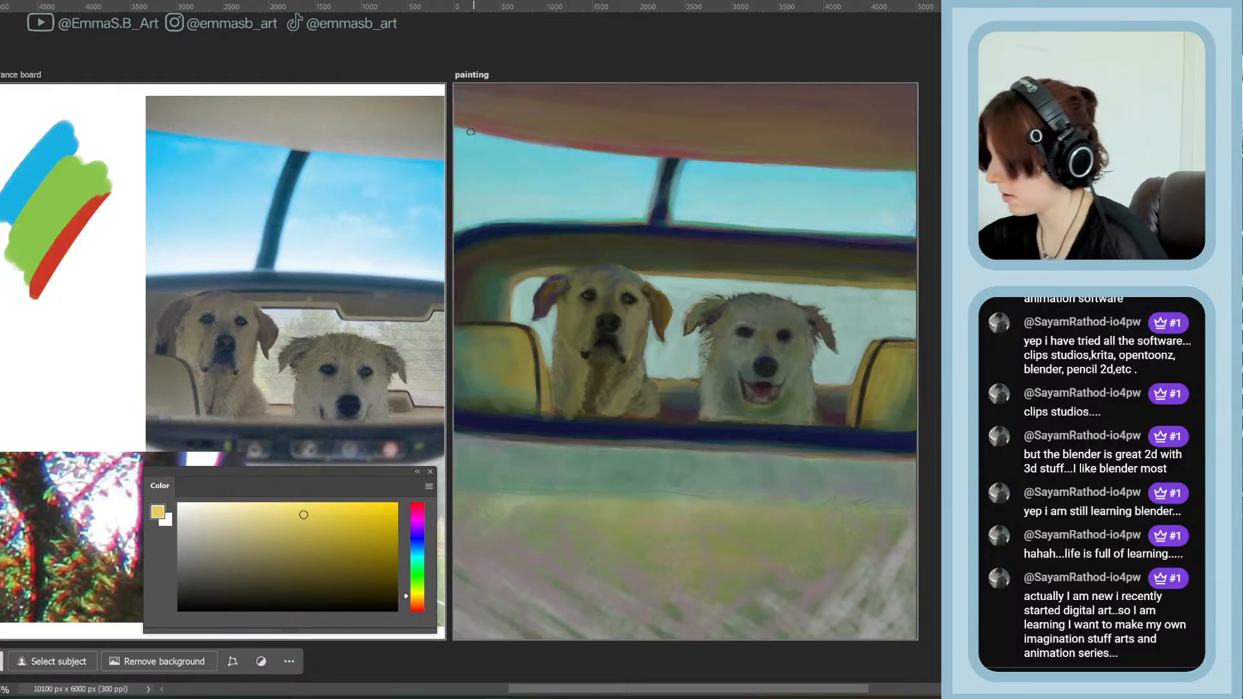
pyautogui.moveTo(454, 127); pyautogui.dragTo(668, 158)
pyautogui.moveTo(590, 149); pyautogui.dragTo(740, 162)
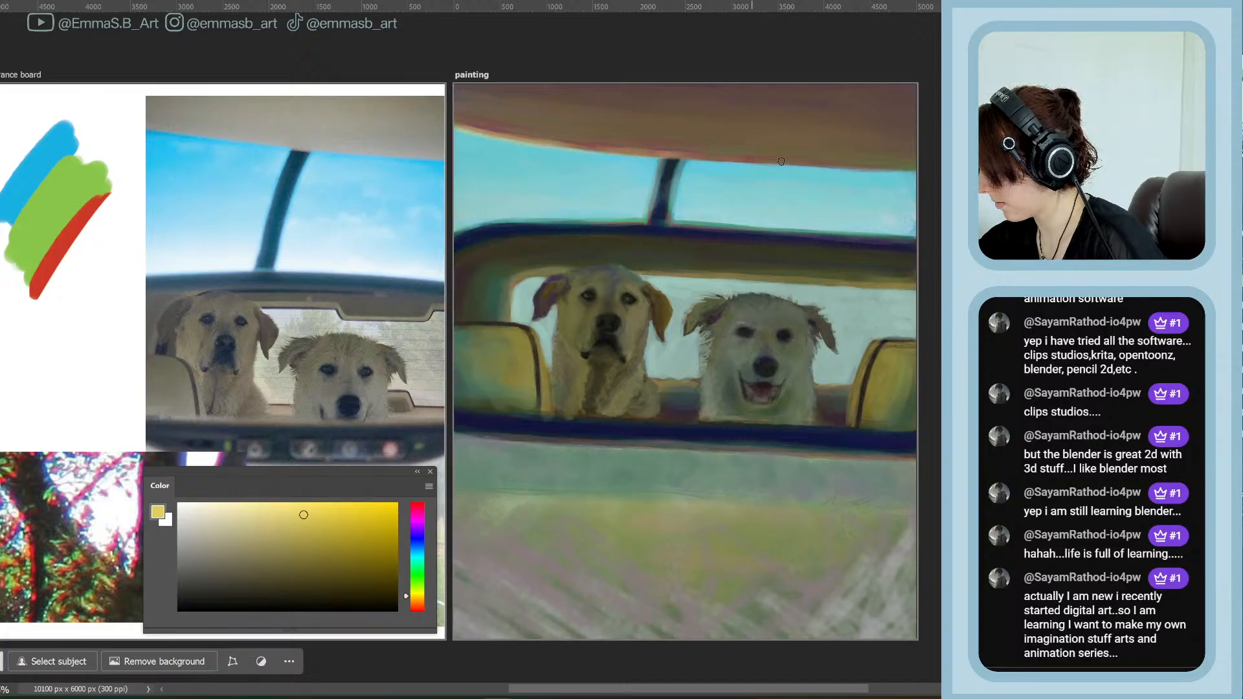
pyautogui.moveTo(570, 147); pyautogui.dragTo(823, 164)
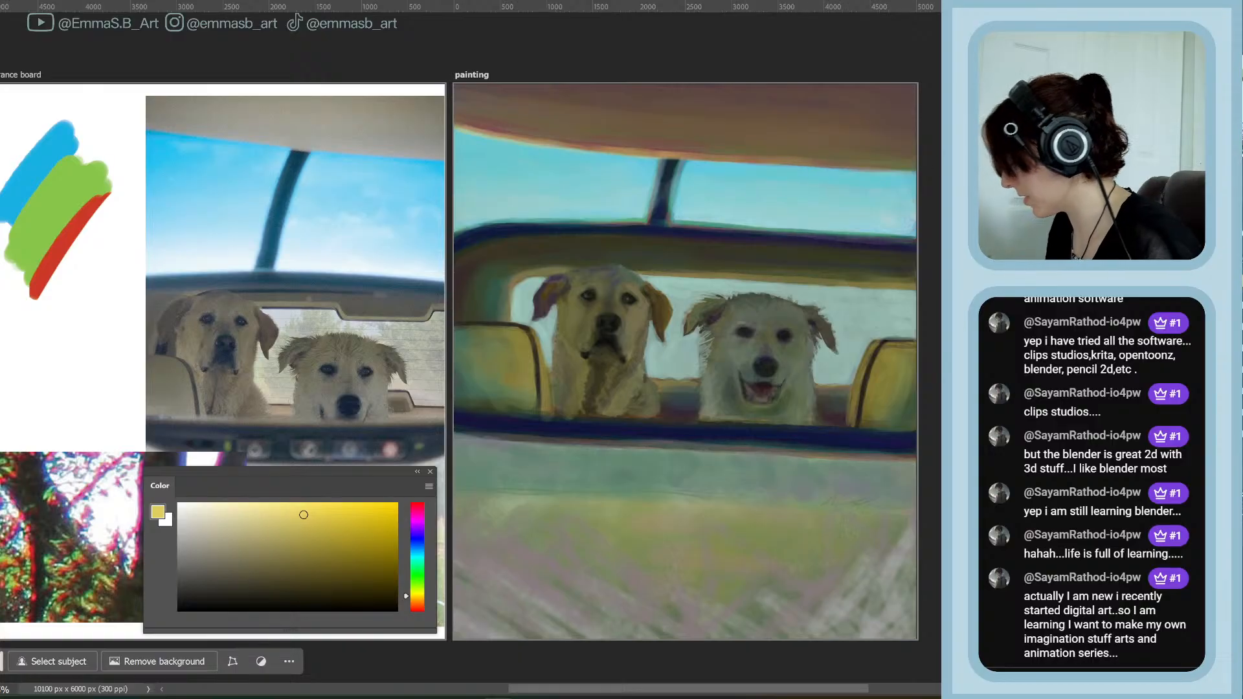
# Paint olive and dark orange-brown along the lower edge of the mirror frame, and save the document
pyautogui.moveTo(329, 539)
pyautogui.mouseDown()
pyautogui.moveTo(345, 552)
pyautogui.moveTo(327, 534)
pyautogui.mouseUp()
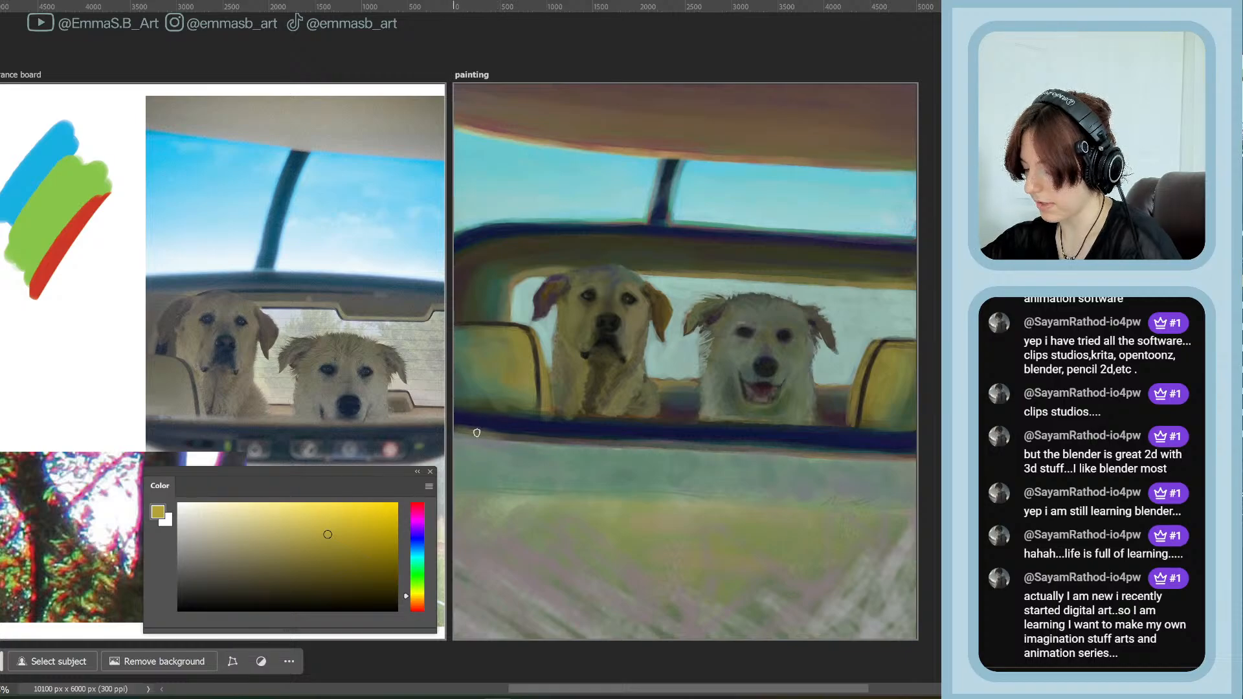
pyautogui.click(370, 577)
pyautogui.moveTo(370, 577); pyautogui.dragTo(359, 566)
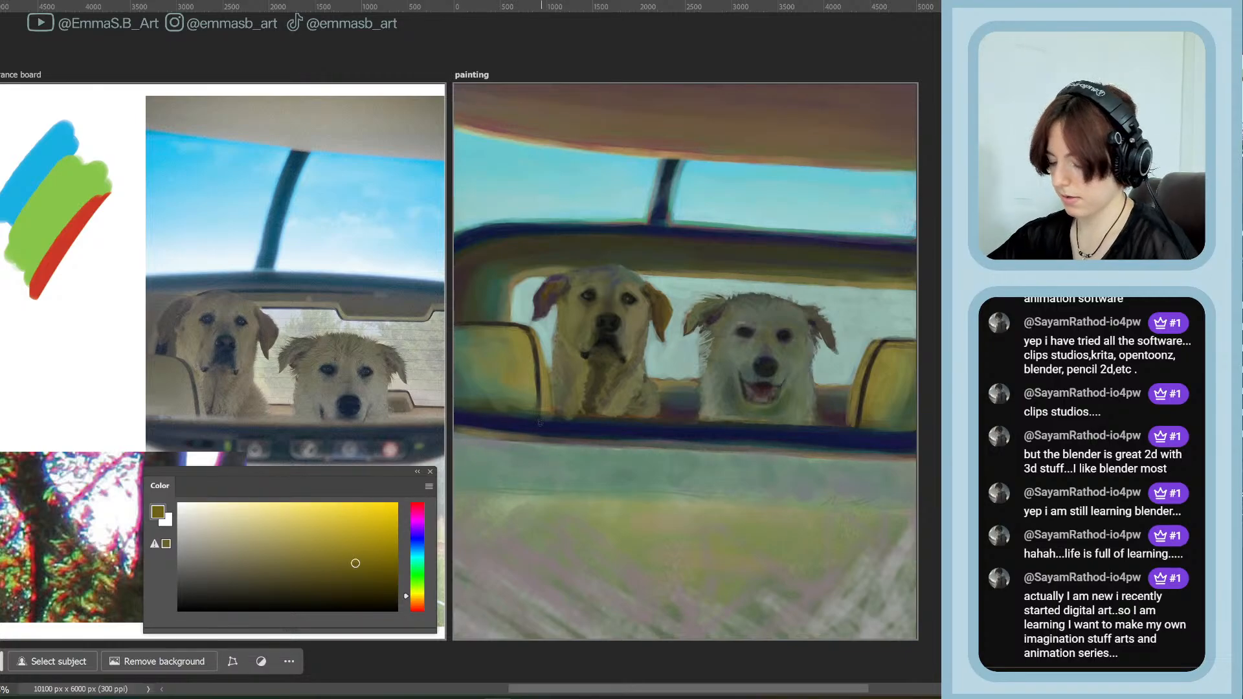
pyautogui.click(417, 600)
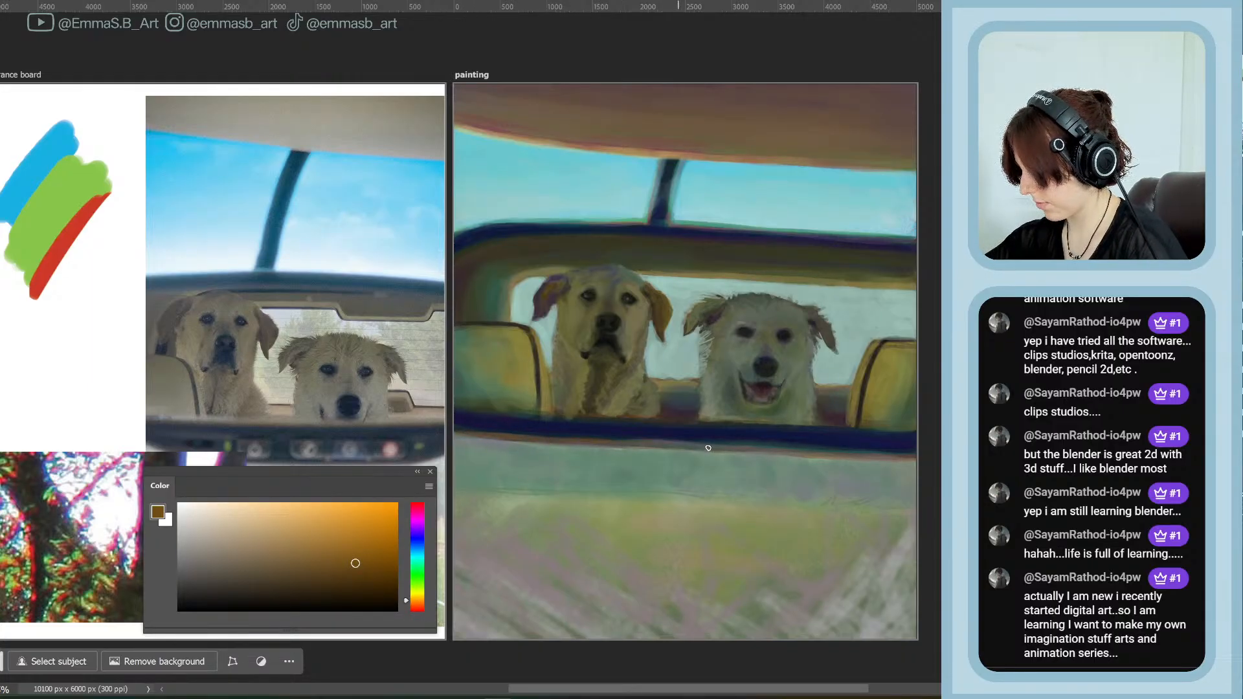
pyautogui.moveTo(706, 453); pyautogui.dragTo(895, 461)
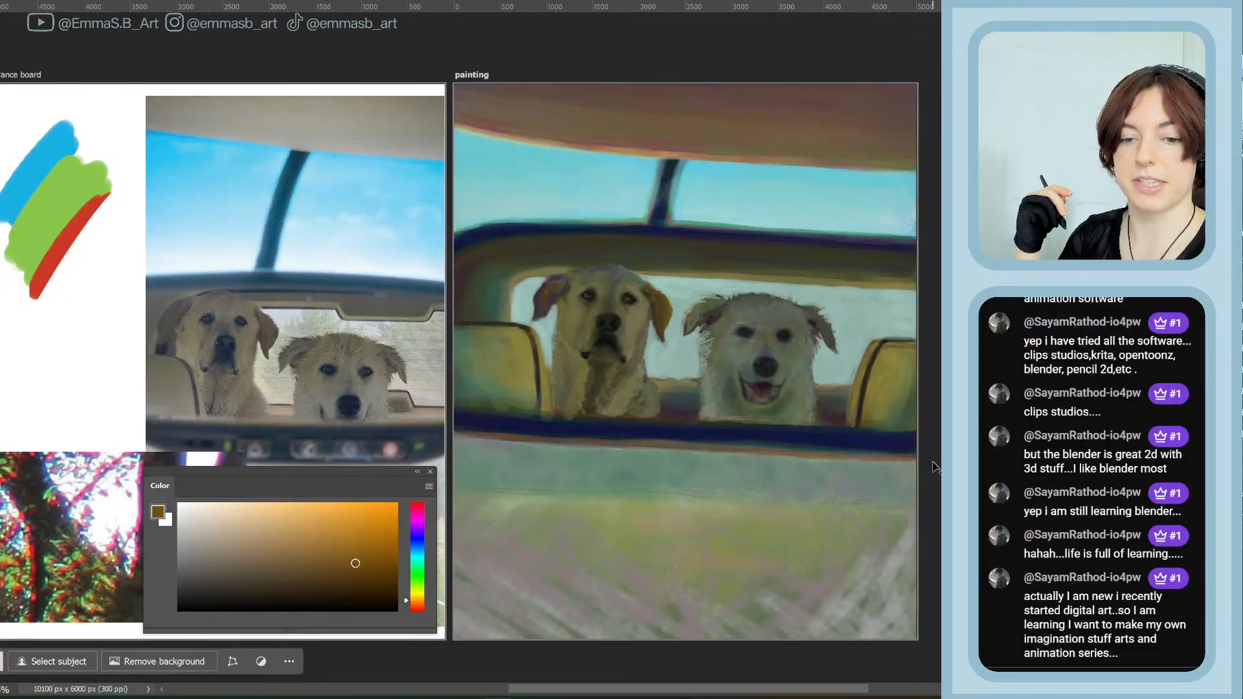
pyautogui.hotkey('ctrl', 's')
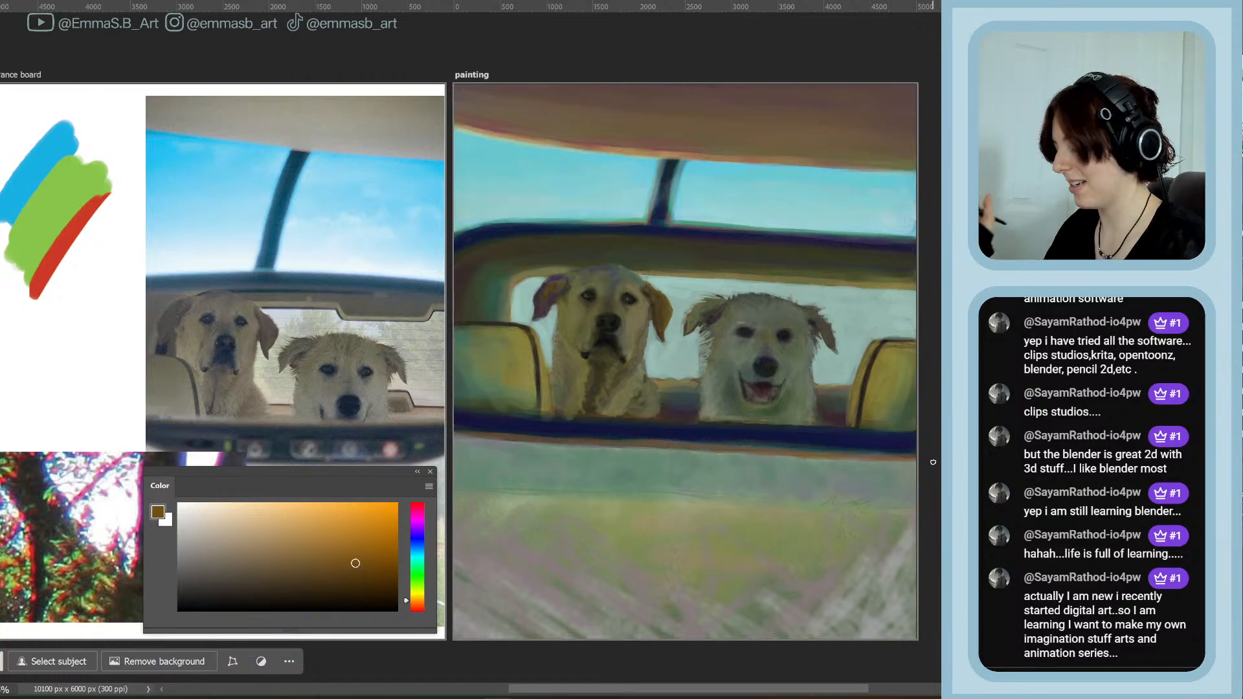
# Darken the right end of the mirror frame's lower edge with a very dark red-brown
pyautogui.click(420, 606)
pyautogui.click(349, 583)
pyautogui.click(417, 608)
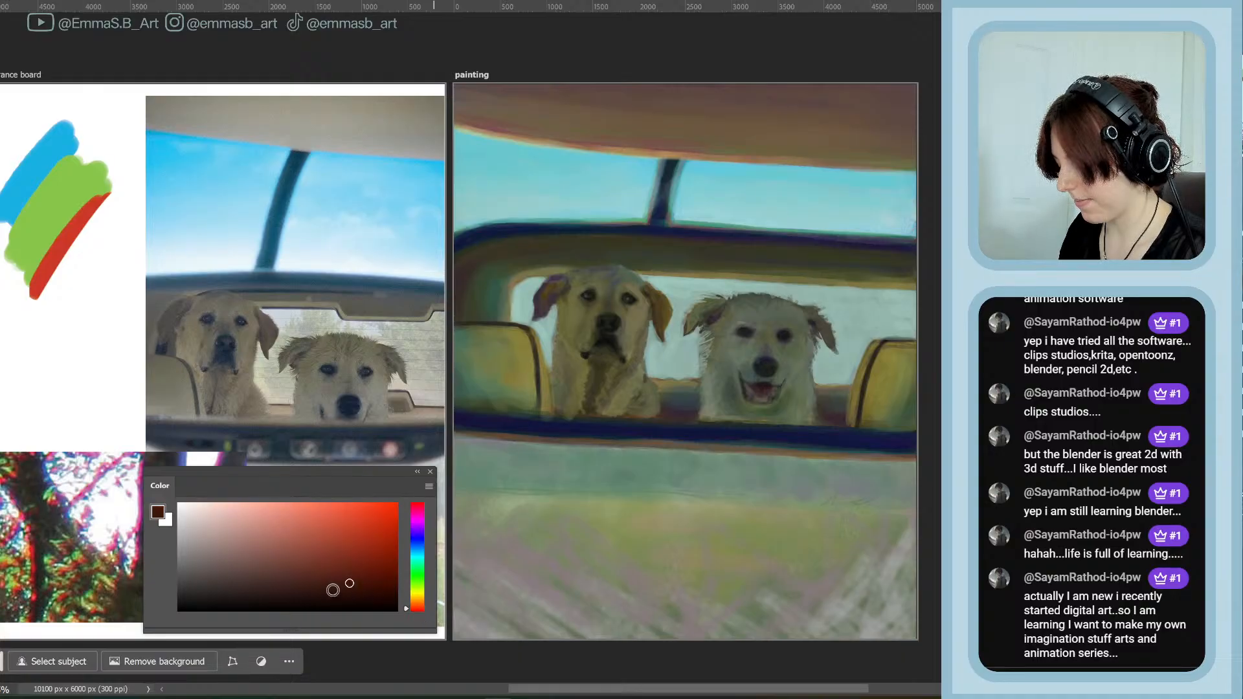
pyautogui.moveTo(333, 590)
pyautogui.mouseDown()
pyautogui.moveTo(361, 608)
pyautogui.moveTo(343, 595)
pyautogui.mouseUp()
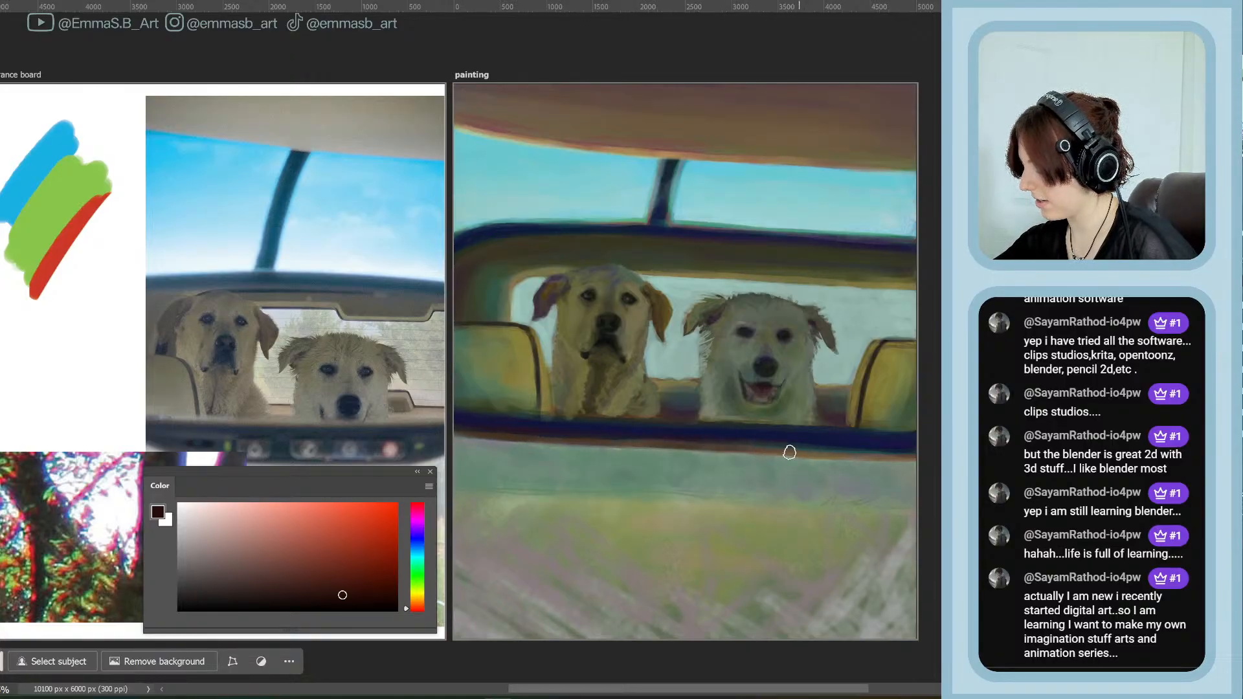
pyautogui.moveTo(800, 452); pyautogui.dragTo(917, 459)
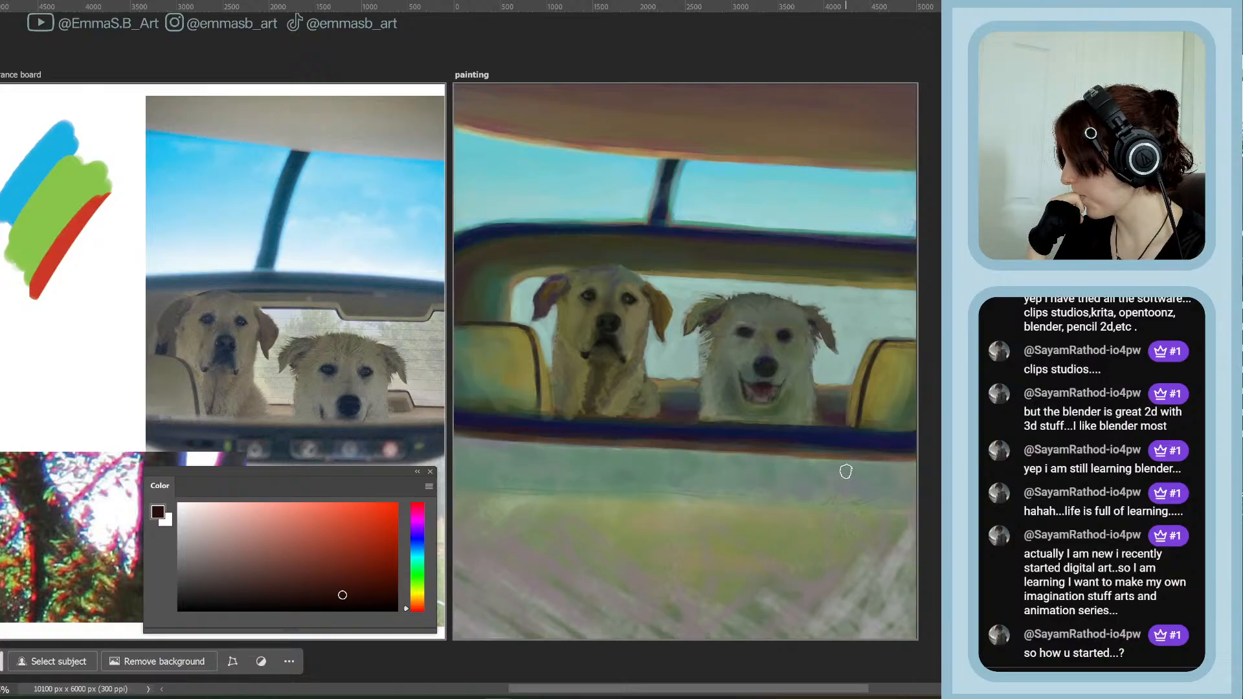
# Bring floating homes.png into view in the image viewer and examine its floating islands up close
pyautogui.click(27, 1)
pyautogui.click(22, 100)
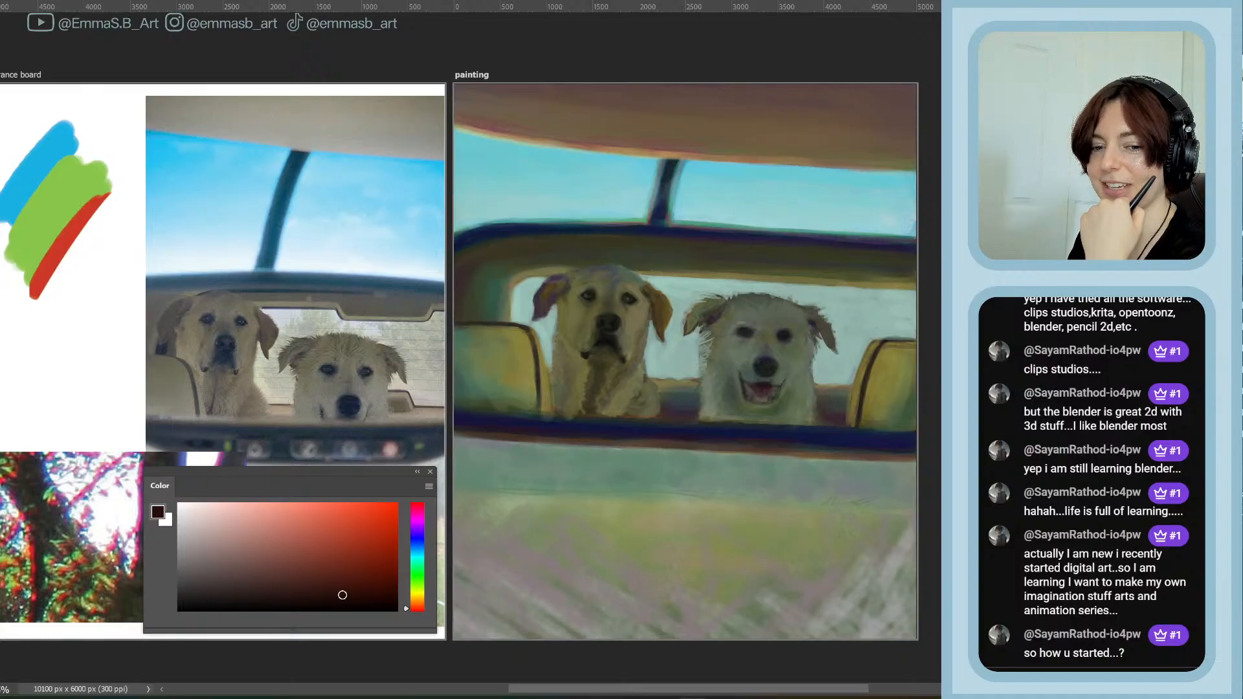
pyautogui.moveTo(1, 187); pyautogui.dragTo(458, 116)
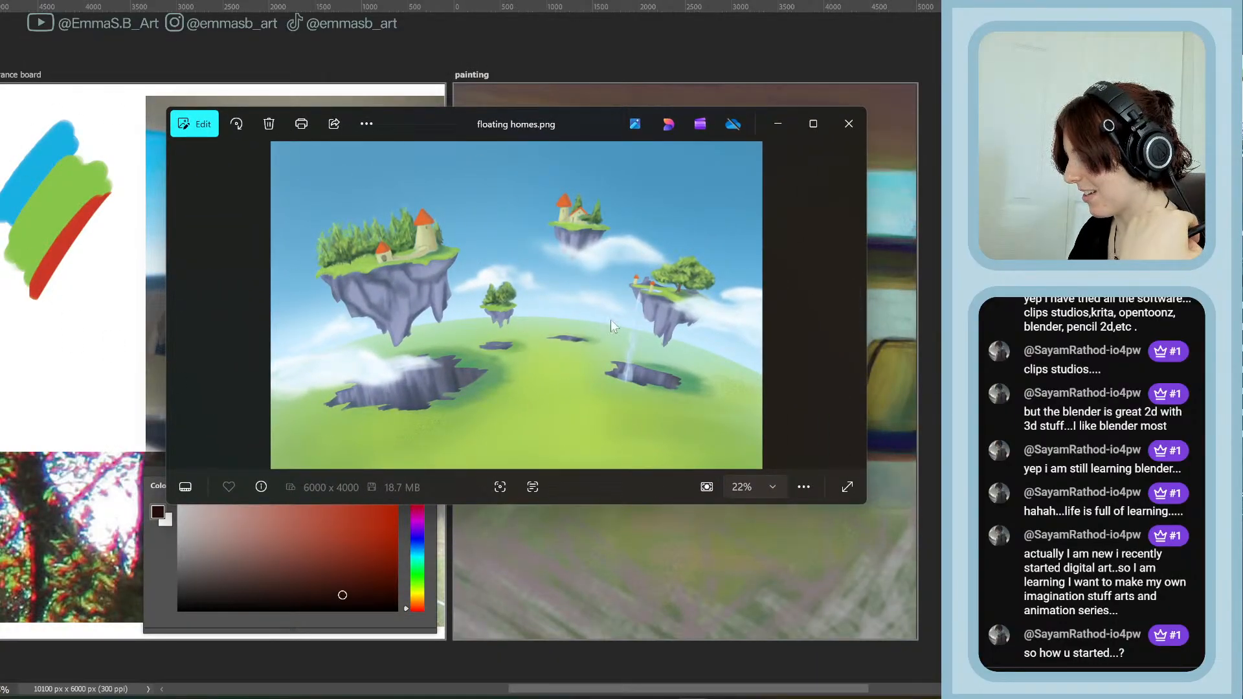
pyautogui.scroll(2, 402, 253)
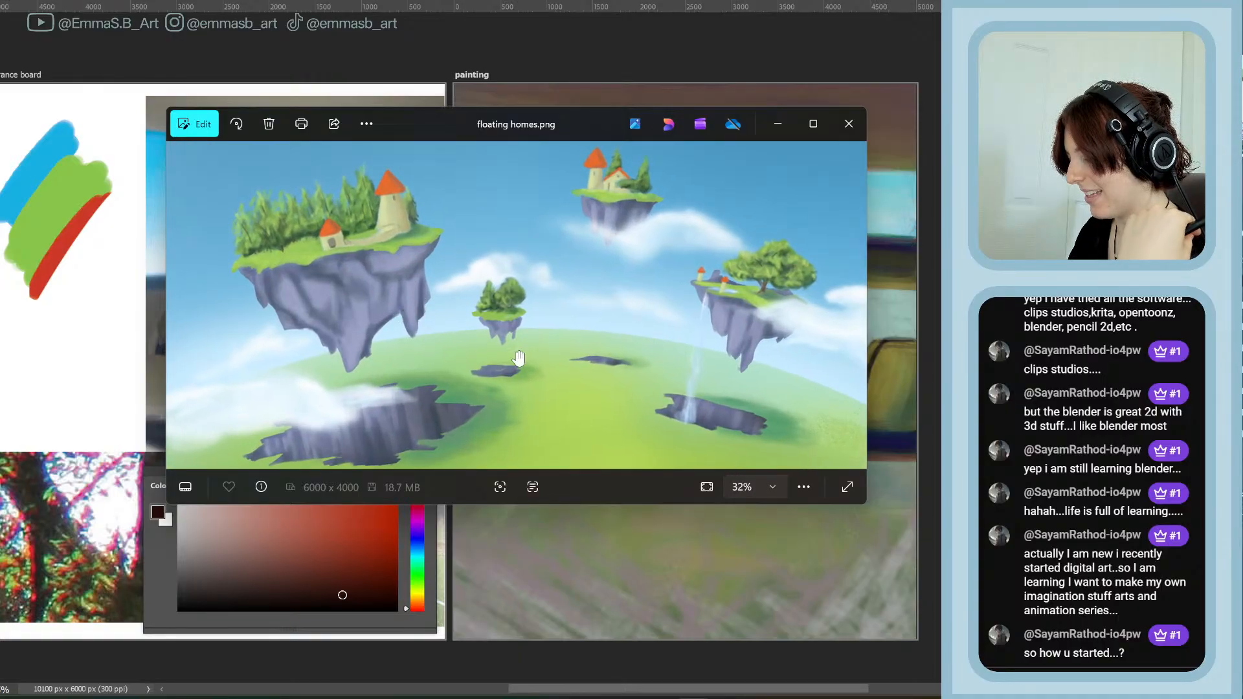
pyautogui.moveTo(446, 304); pyautogui.dragTo(457, 343)
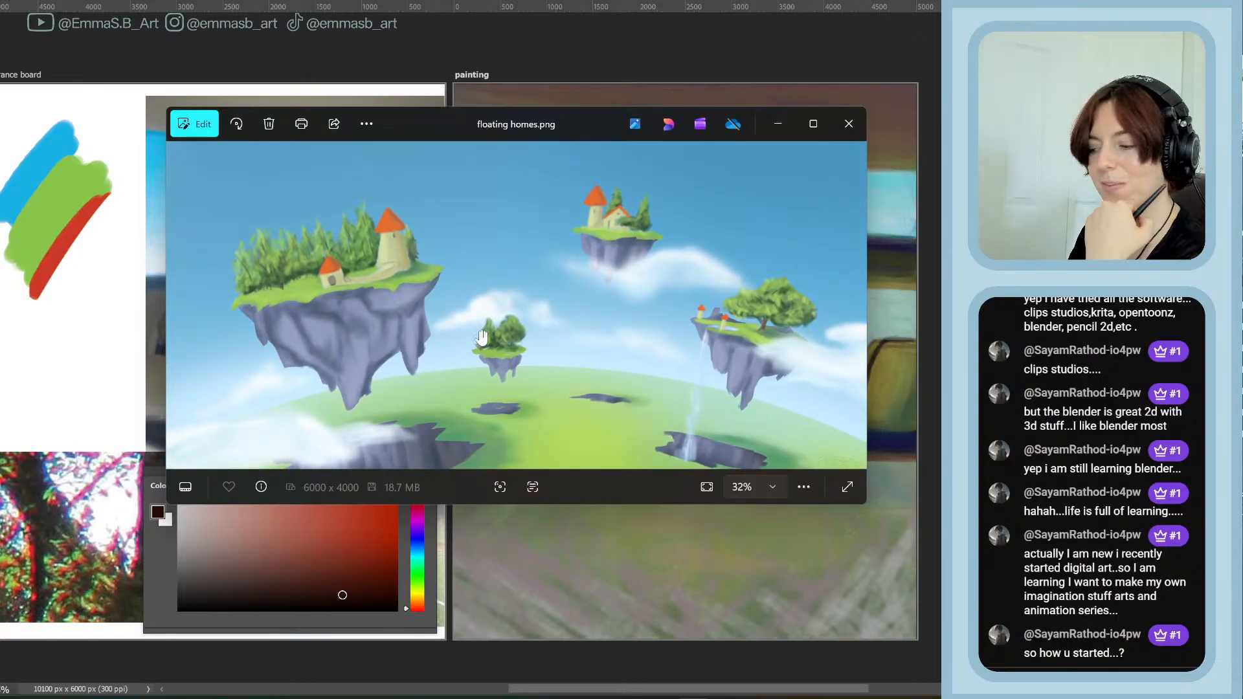
pyautogui.moveTo(512, 382); pyautogui.dragTo(503, 324)
pyautogui.scroll(-2, 534, 325)
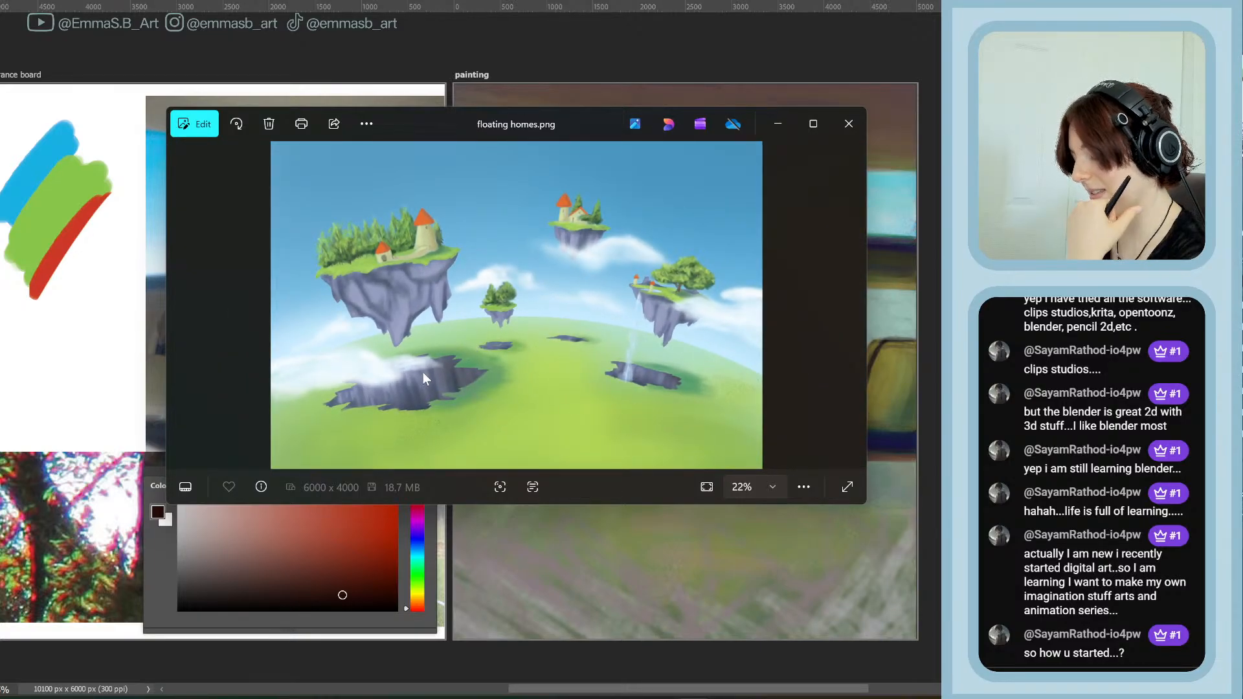
# Examine the craters and clouds in the floating homes painting, and close the image
pyautogui.scroll(5, 422, 371)
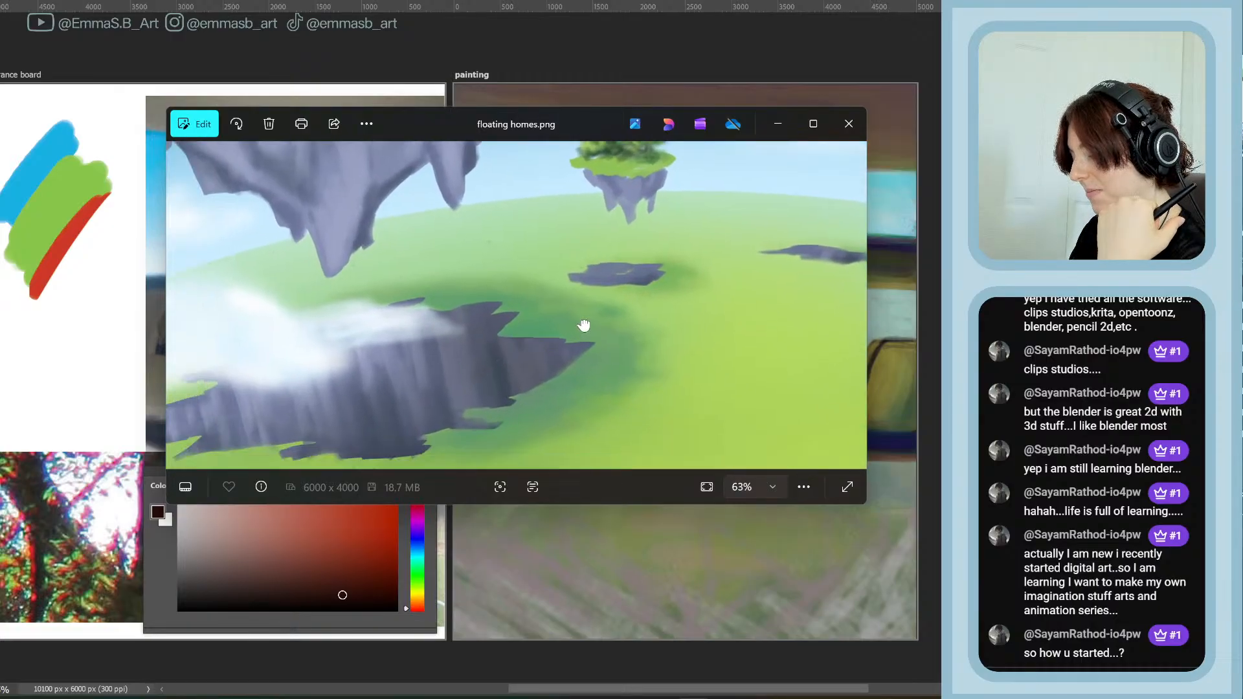
pyautogui.moveTo(584, 325); pyautogui.dragTo(633, 325)
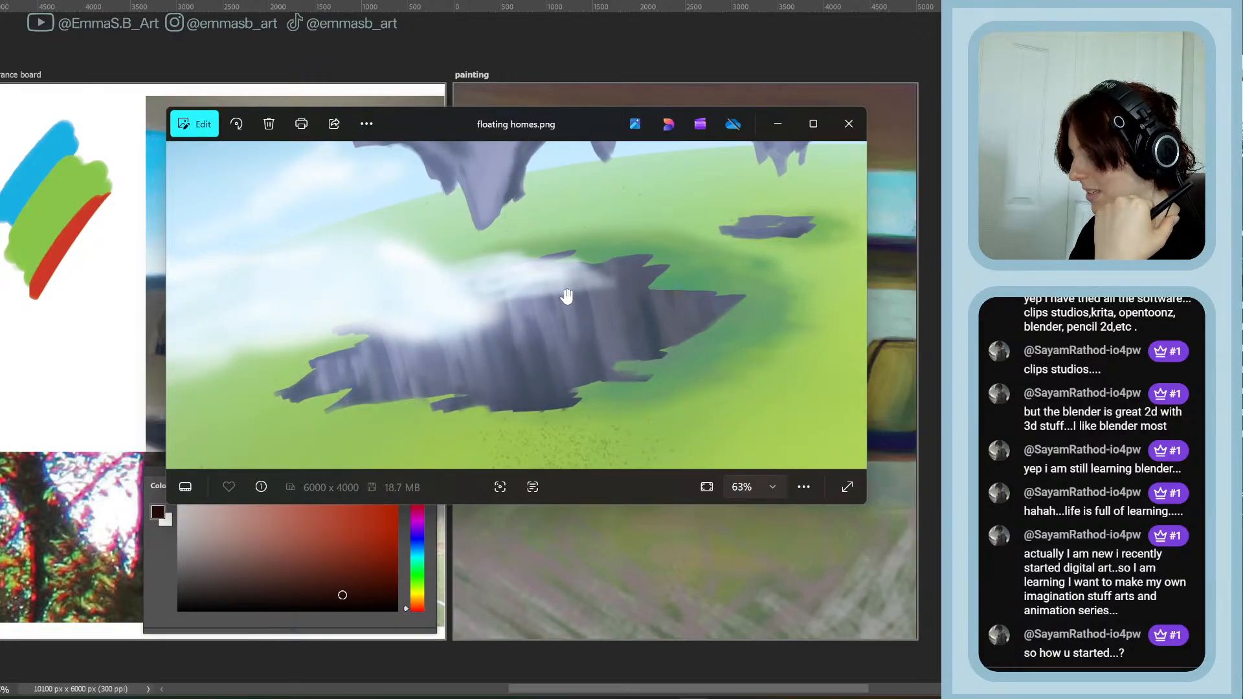
pyautogui.scroll(-4, 567, 296)
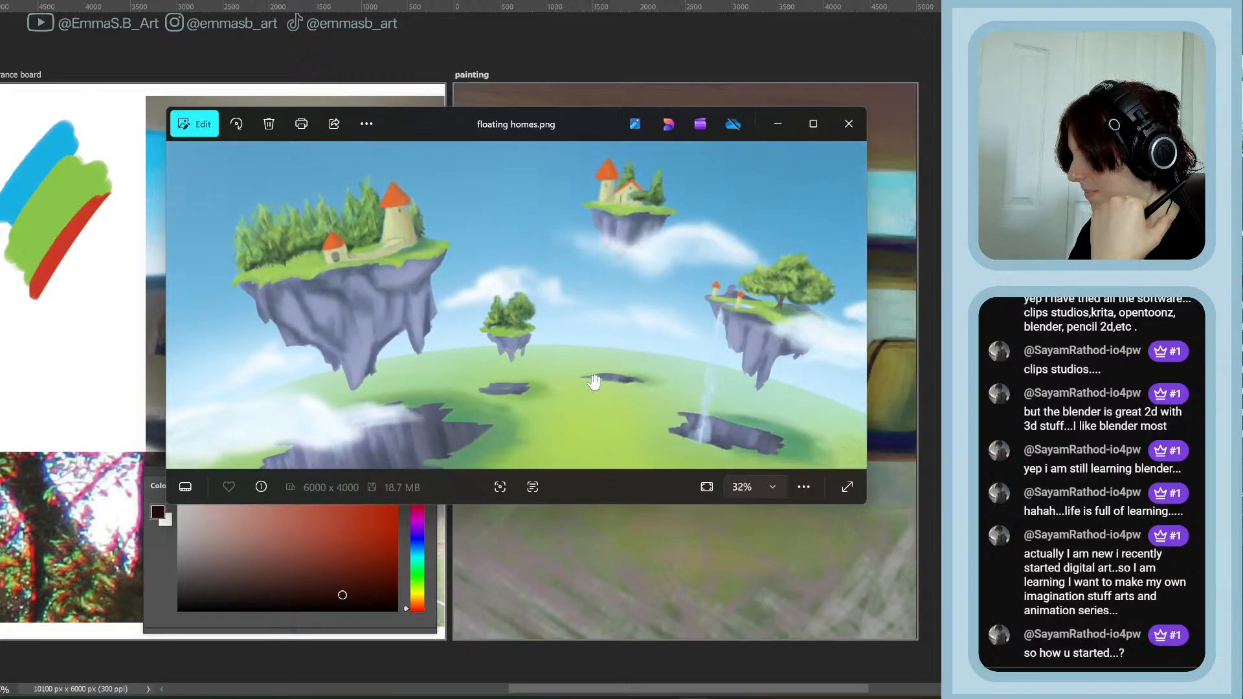
pyautogui.scroll(-3, 594, 382)
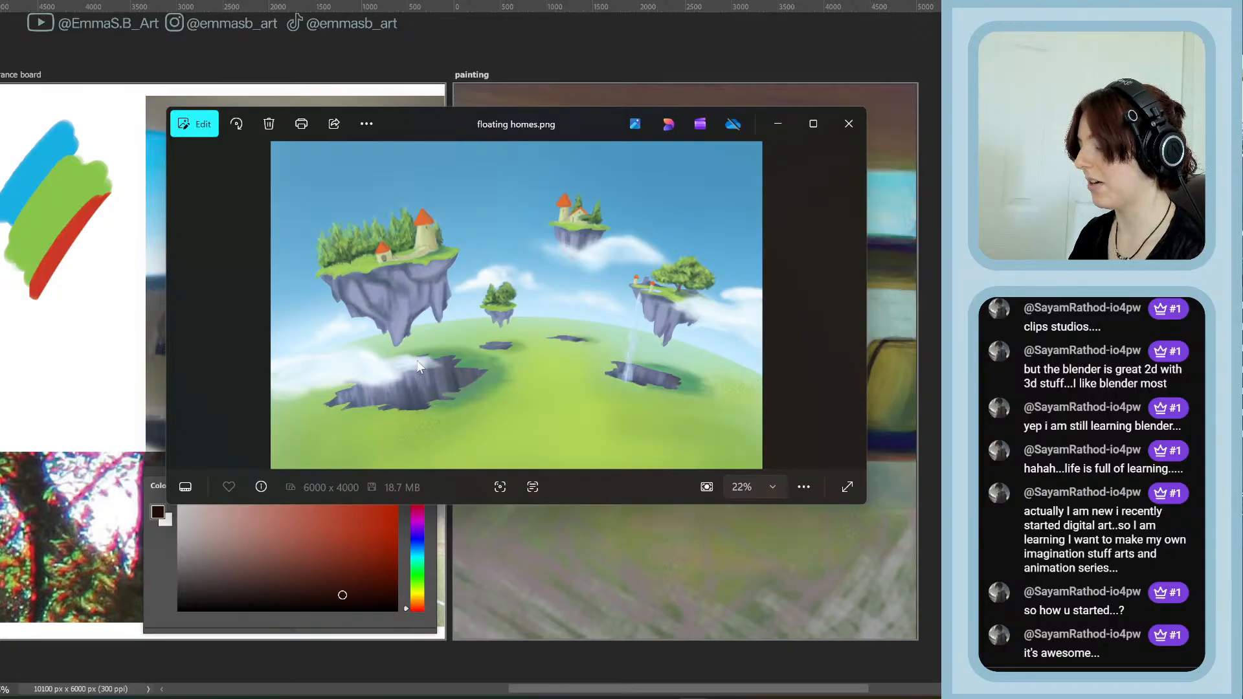
pyautogui.scroll(3, 350, 369)
pyautogui.scroll(-2, 351, 369)
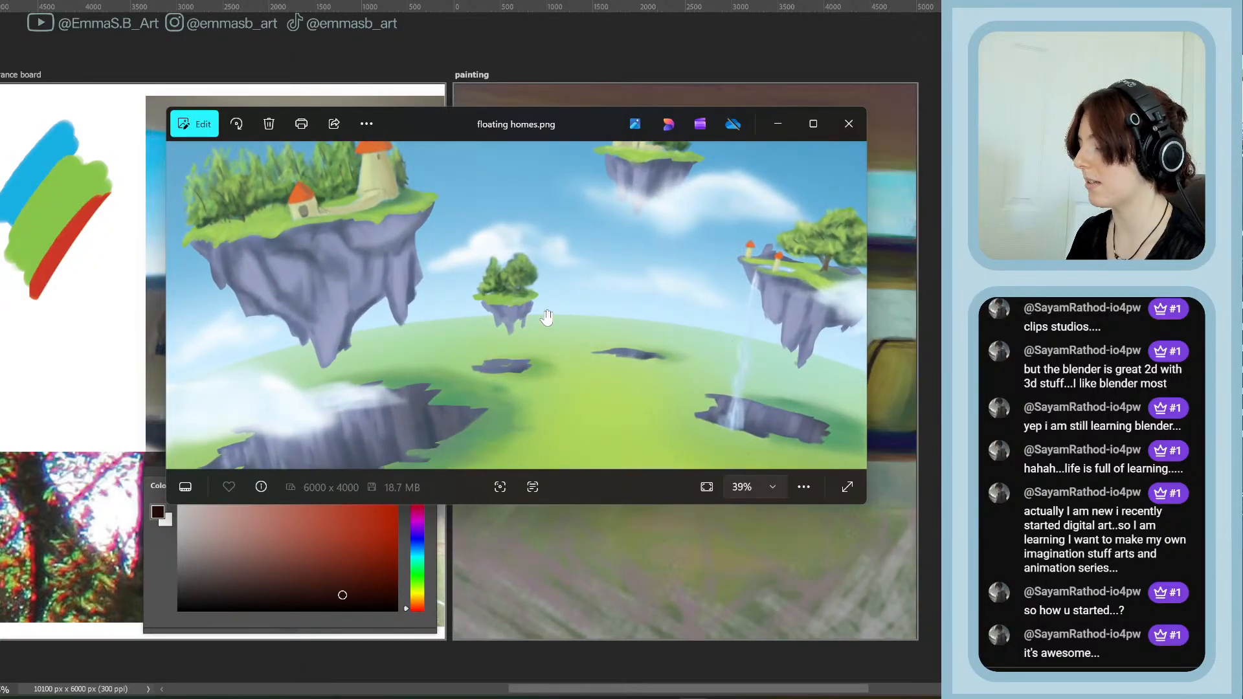
pyautogui.scroll(-2, 513, 366)
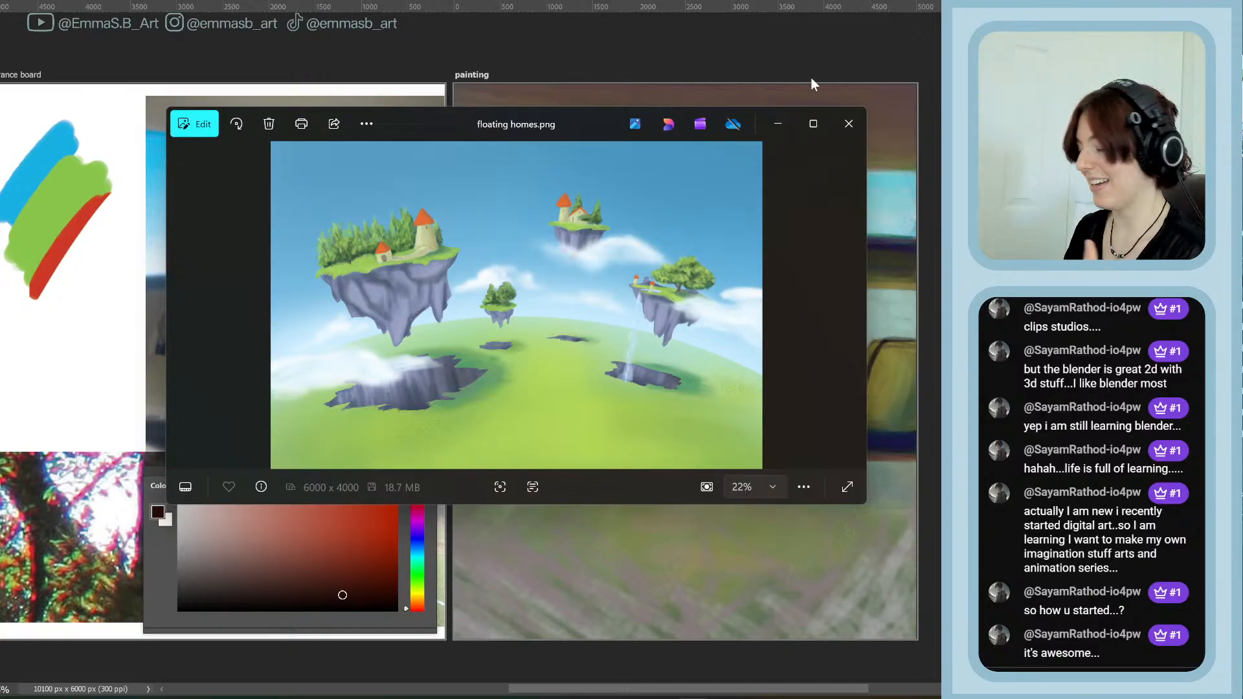
pyautogui.moveTo(579, 122); pyautogui.dragTo(618, 164)
pyautogui.click(818, 164)
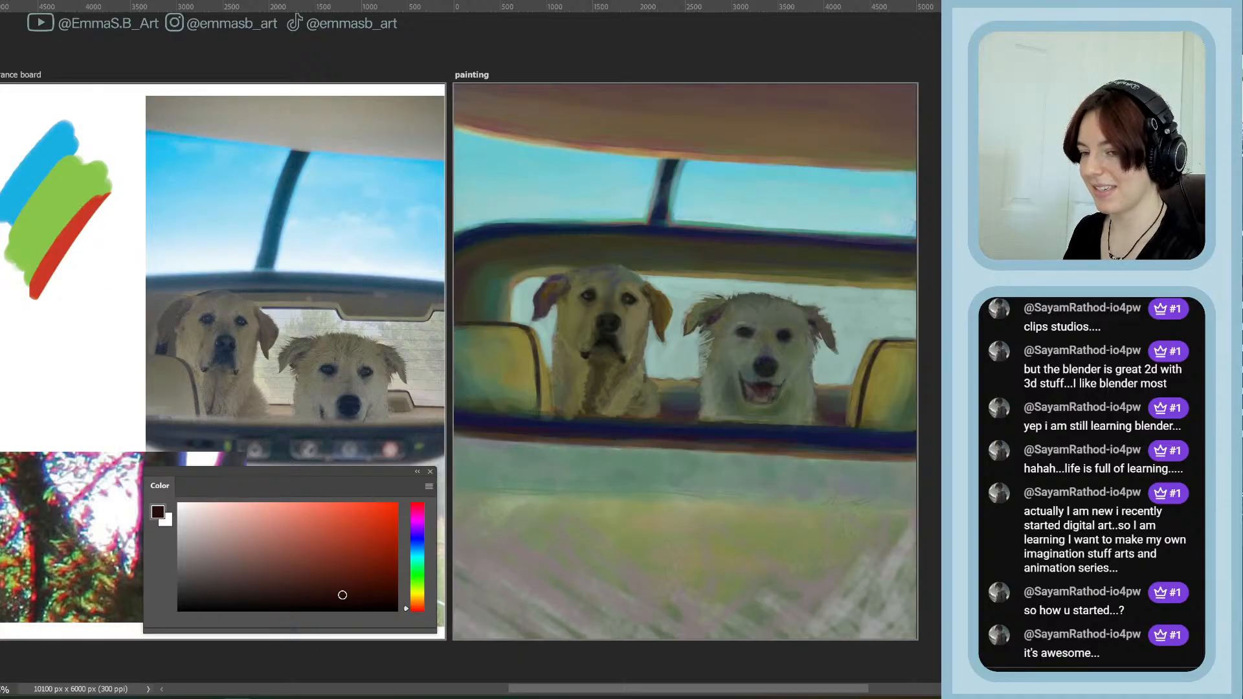
pyautogui.click(707, 697)
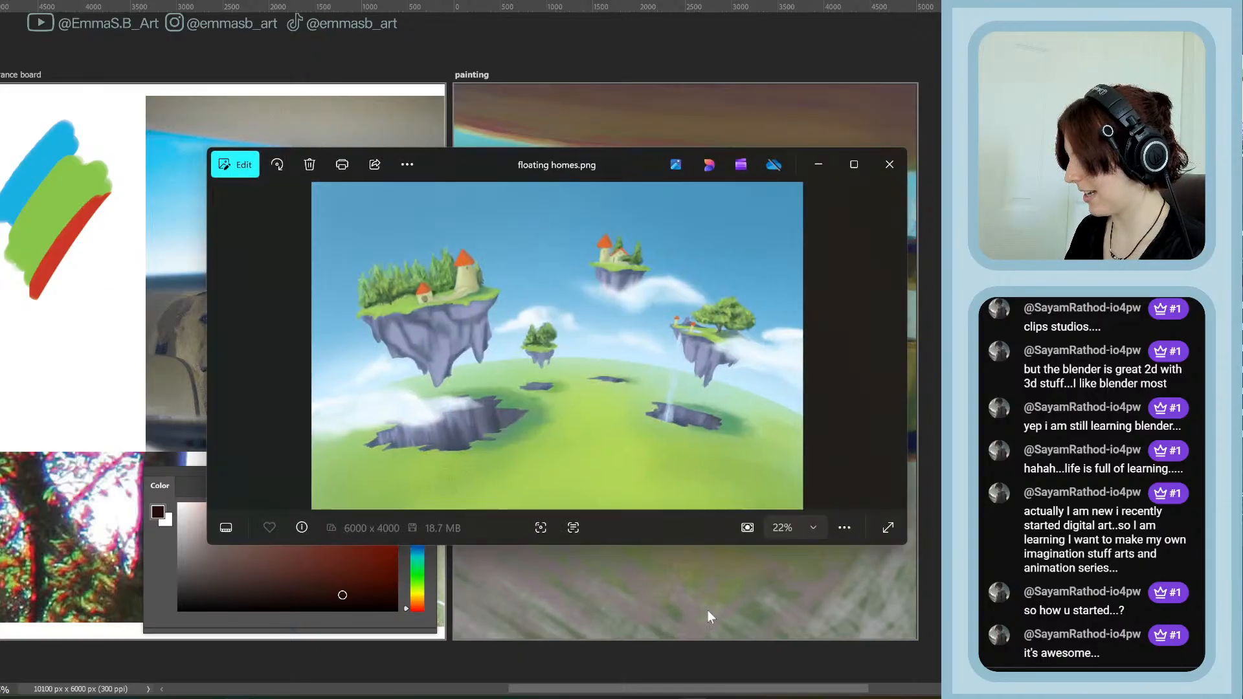
pyautogui.click(889, 165)
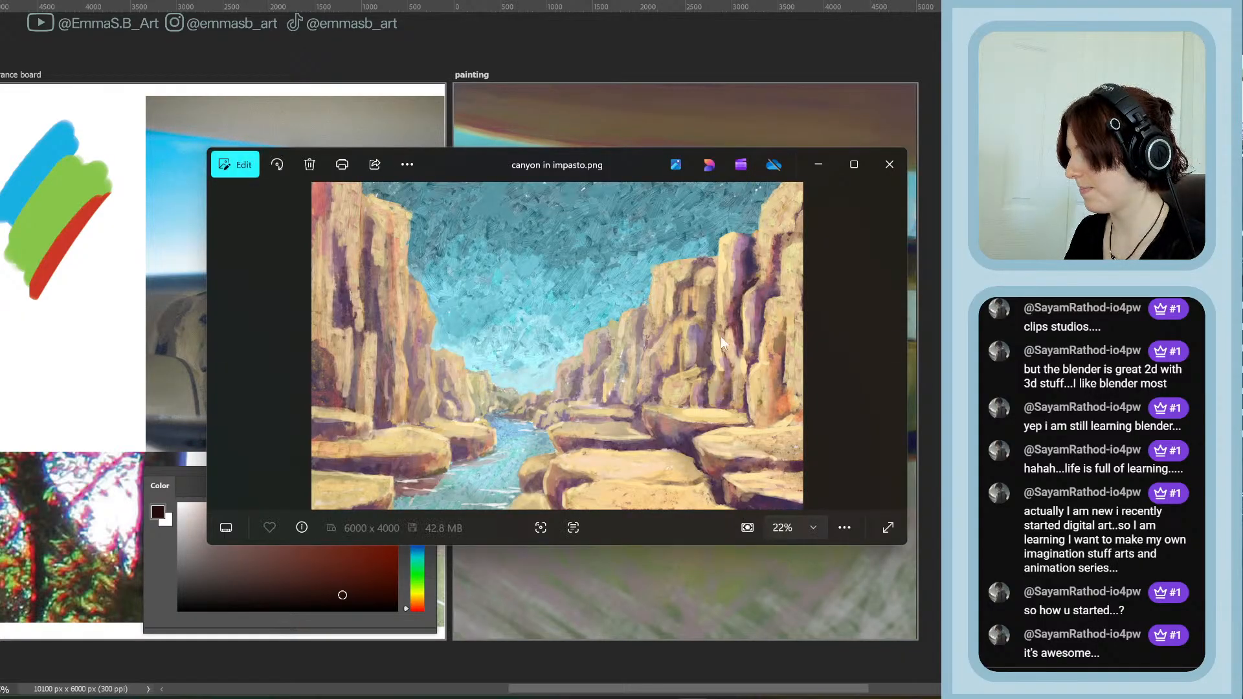
# Examine the impasto brushwork in the sky and cliffs of canyon in impasto.png, and close the image
pyautogui.moveTo(625, 160)
pyautogui.mouseDown()
pyautogui.moveTo(634, 131)
pyautogui.moveTo(639, 146)
pyautogui.mouseUp()
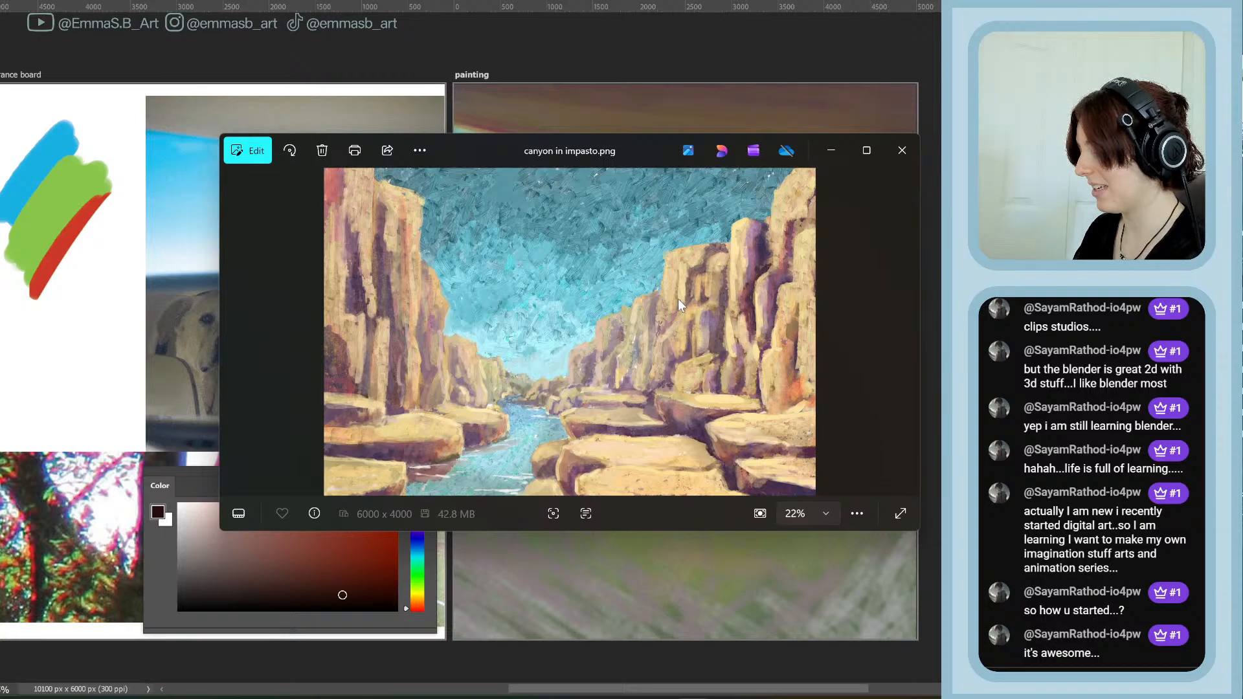
pyautogui.scroll(5, 559, 307)
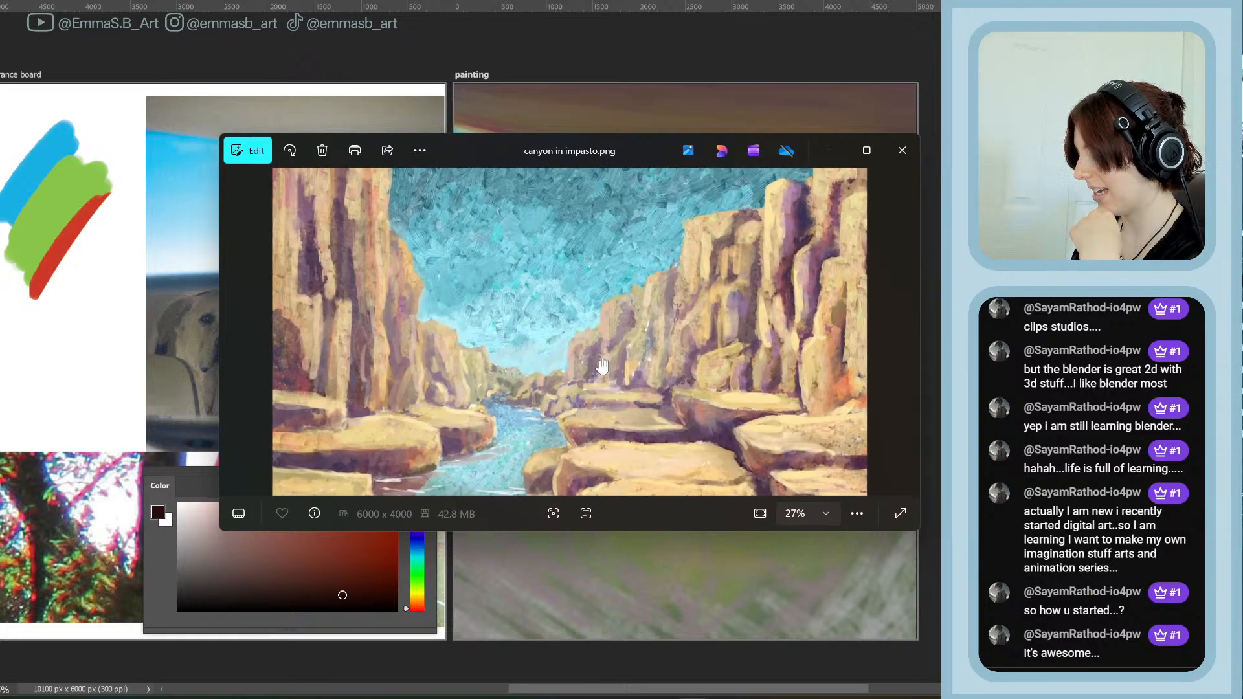
pyautogui.scroll(1, 604, 364)
pyautogui.moveTo(478, 244); pyautogui.dragTo(546, 438)
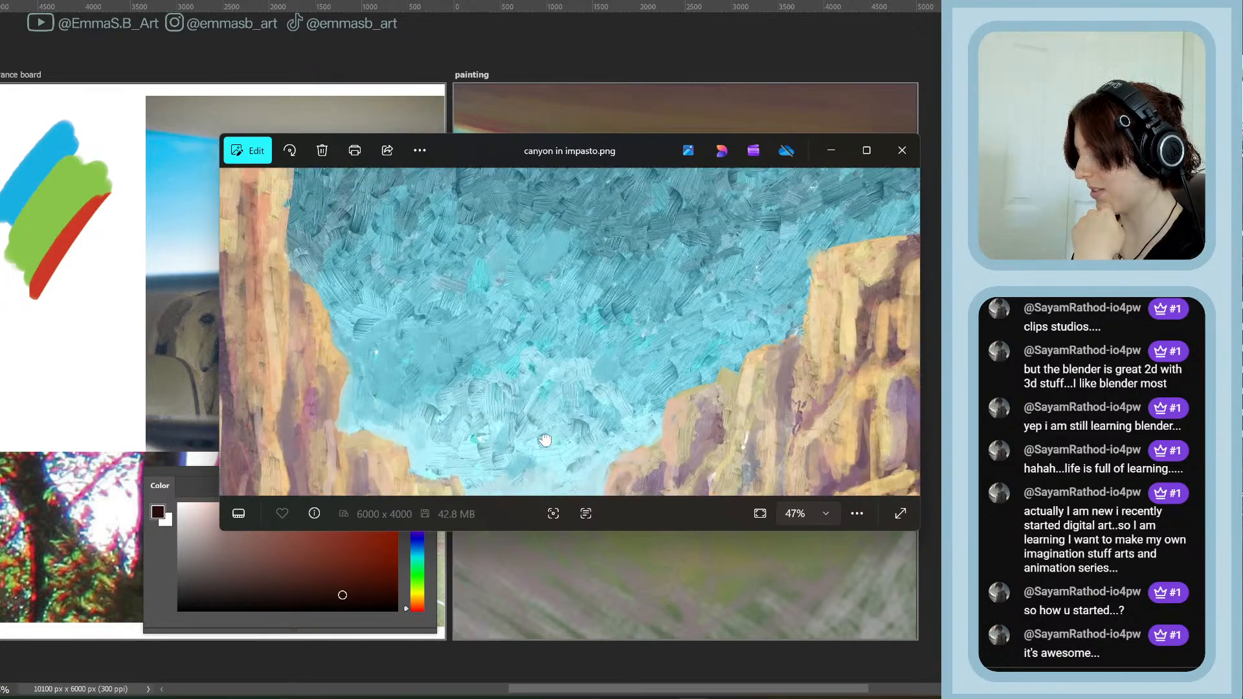
pyautogui.scroll(3, 436, 302)
pyautogui.scroll(-4, 436, 302)
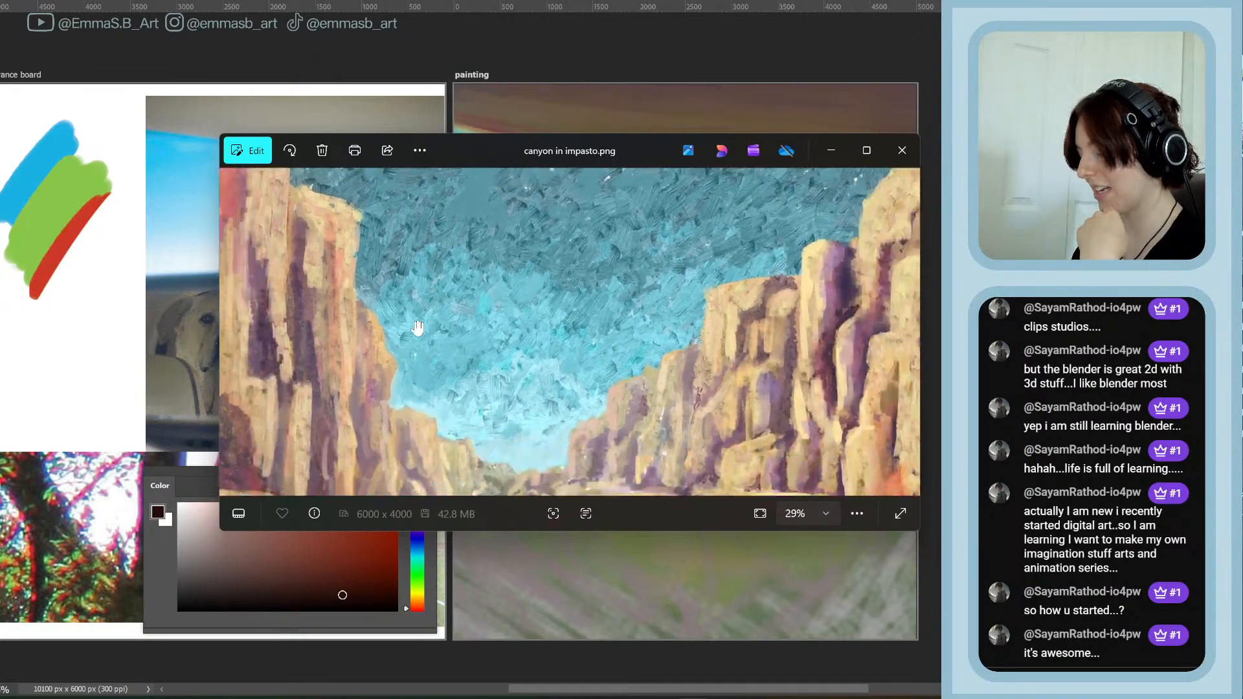
pyautogui.scroll(-2, 428, 305)
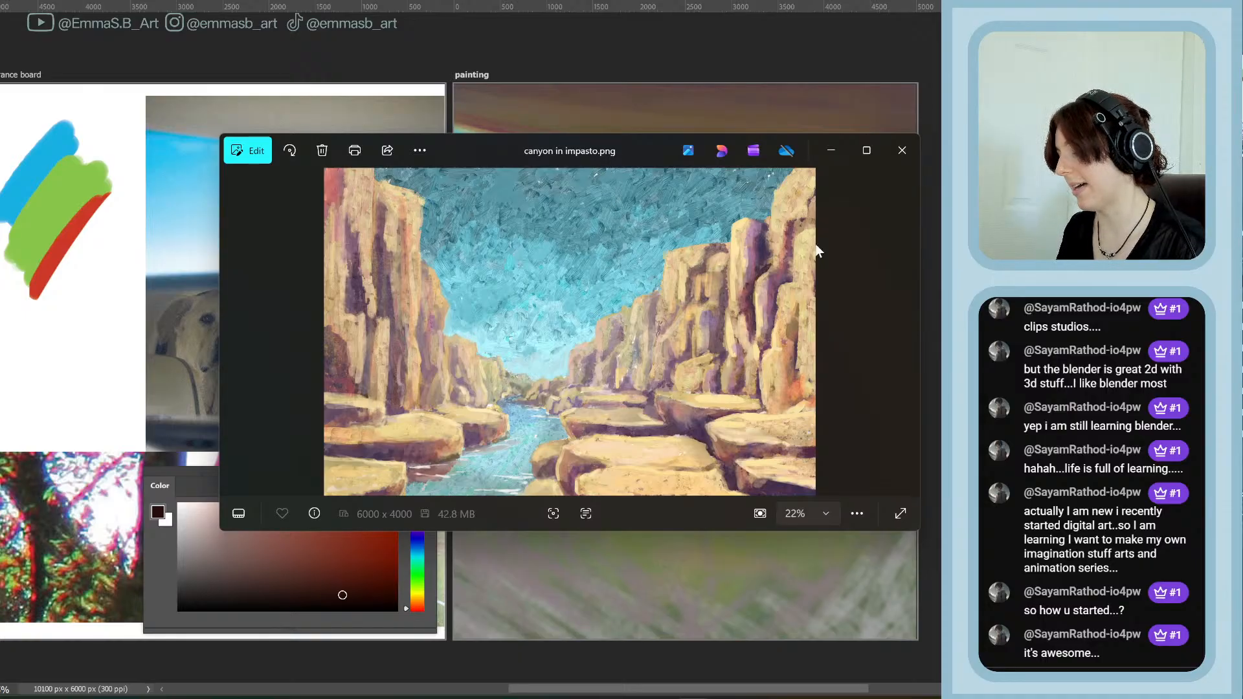
pyautogui.click(912, 158)
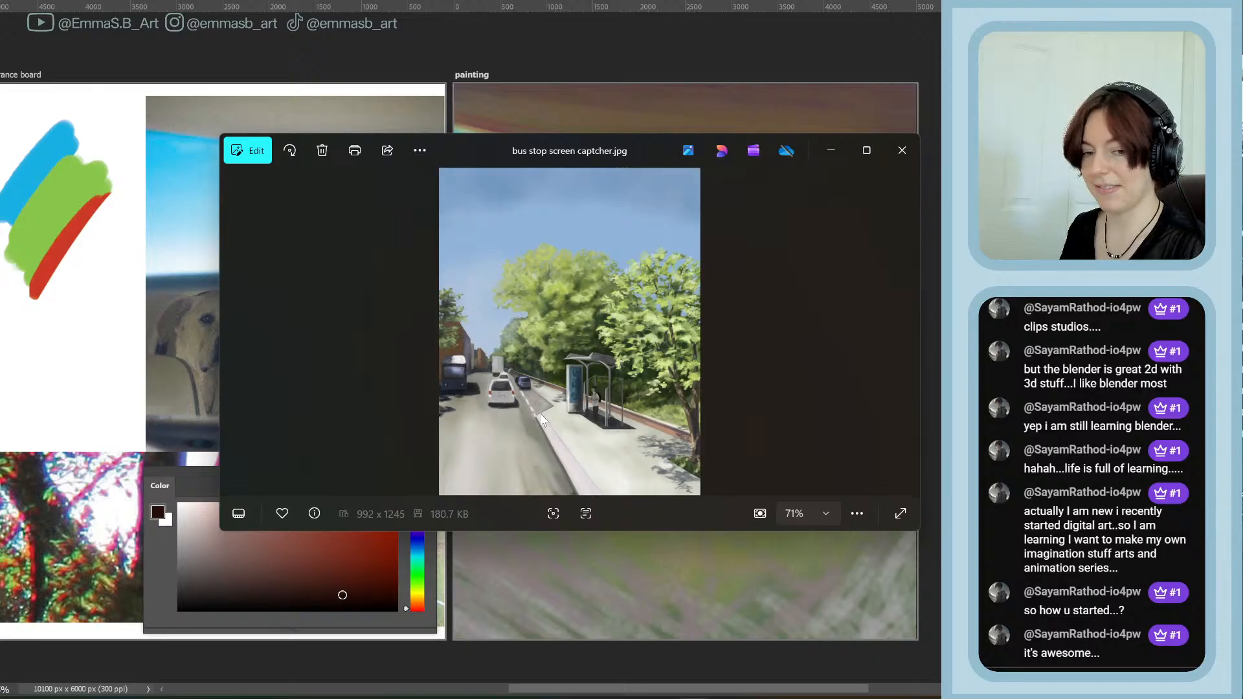
# Enlarge and reposition the image viewer window so the bus stop painting is shown larger
pyautogui.scroll(1, 567, 365)
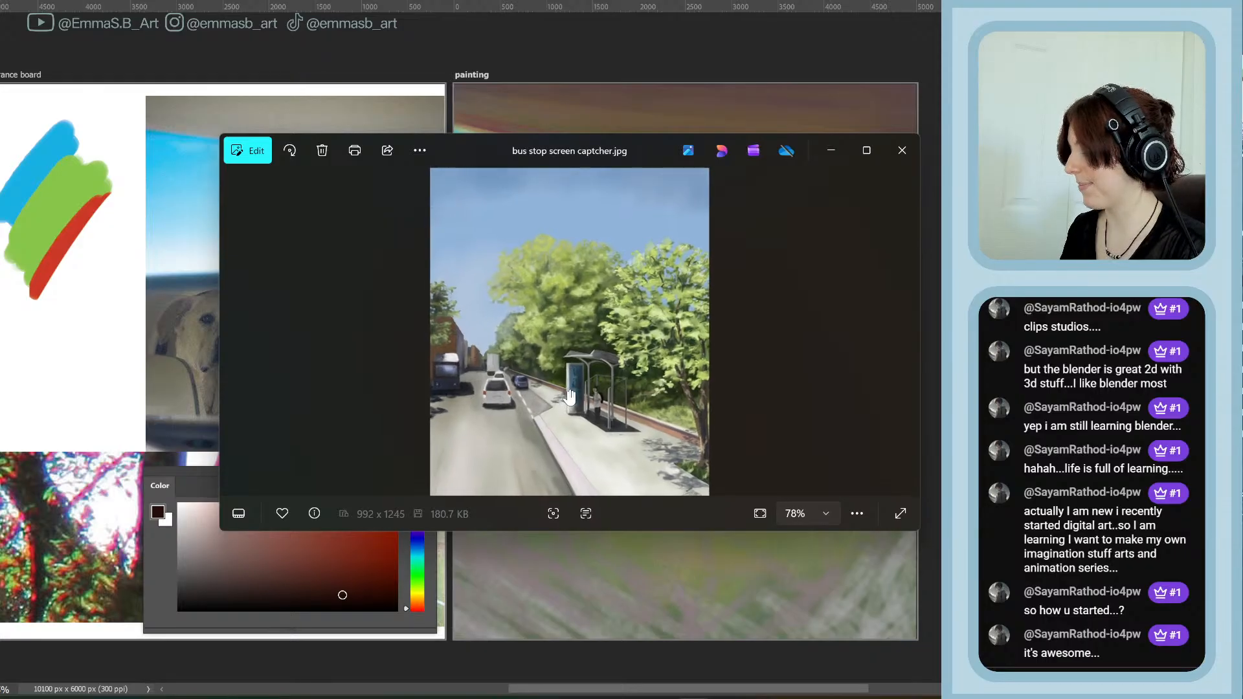
pyautogui.moveTo(641, 135); pyautogui.dragTo(654, 1)
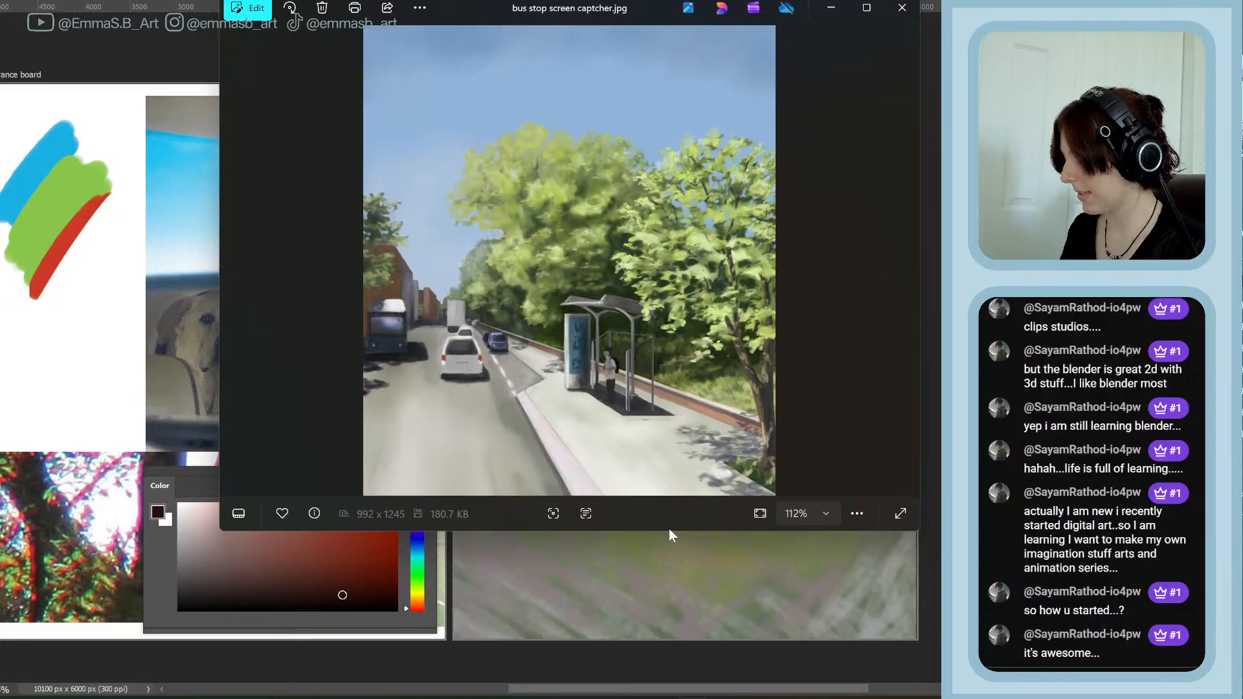
pyautogui.moveTo(666, 532); pyautogui.dragTo(660, 601)
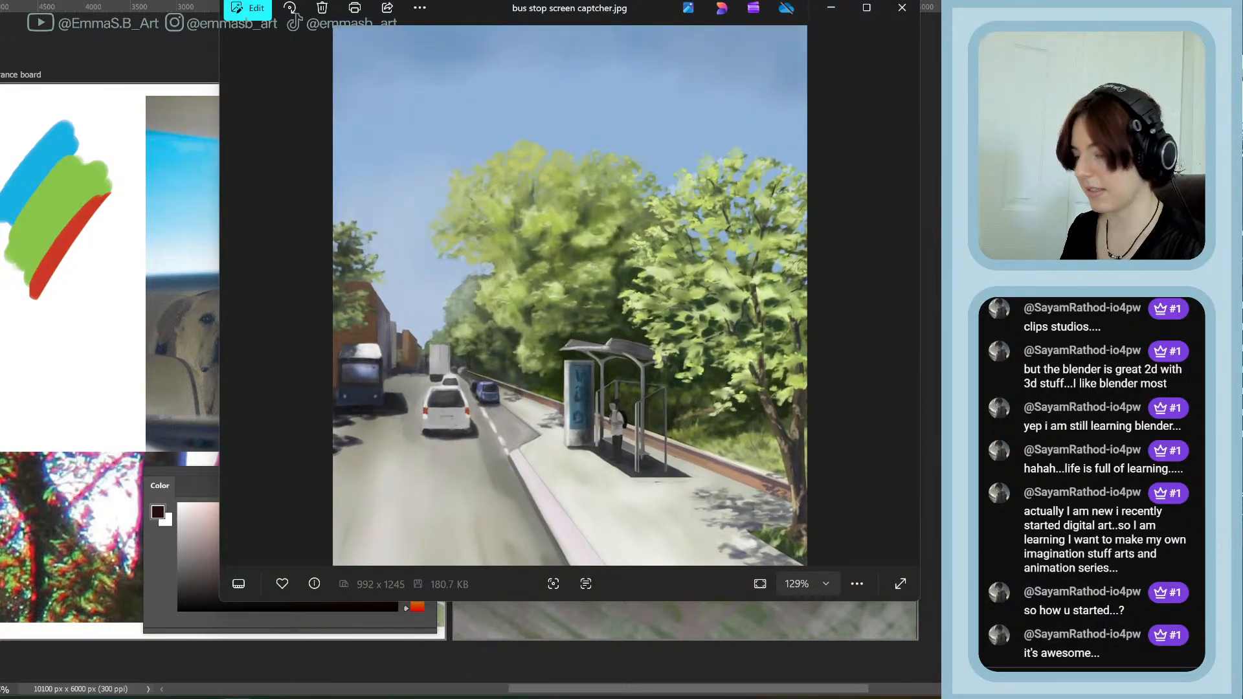
pyautogui.moveTo(514, 8); pyautogui.dragTo(477, 28)
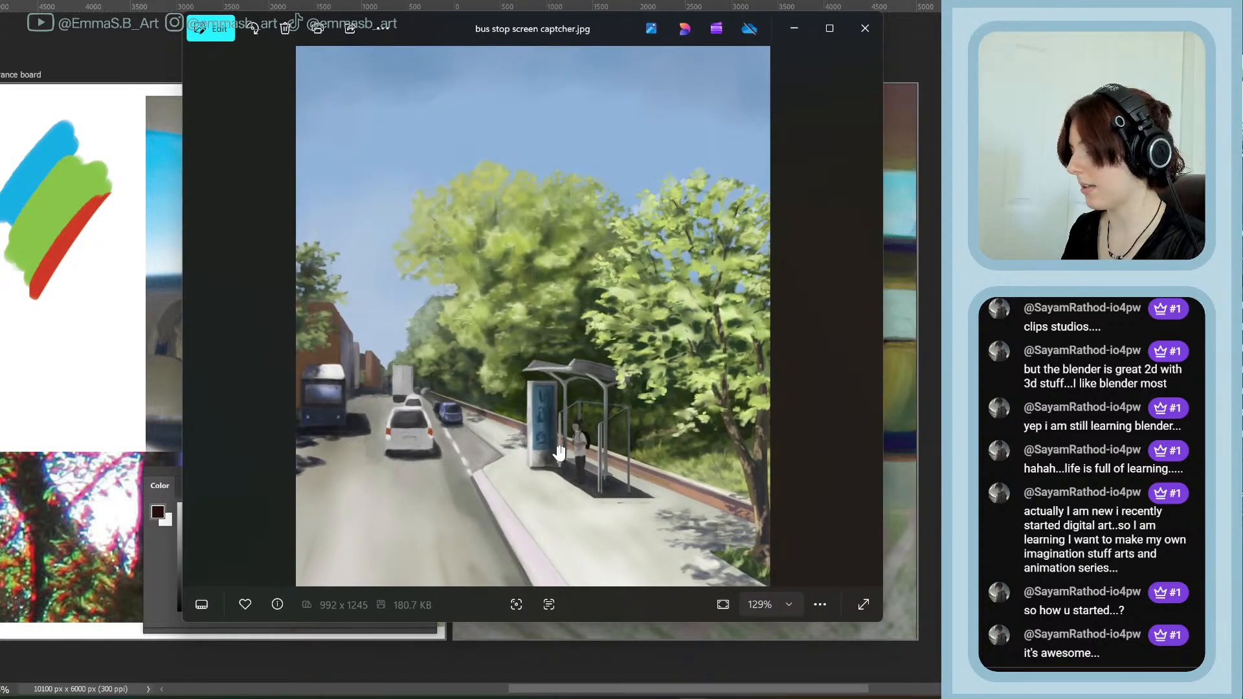
# Examine the trees, bus shelter and road traffic in bus stop screen captcher.jpg up close, and close the image
pyautogui.scroll(2, 505, 415)
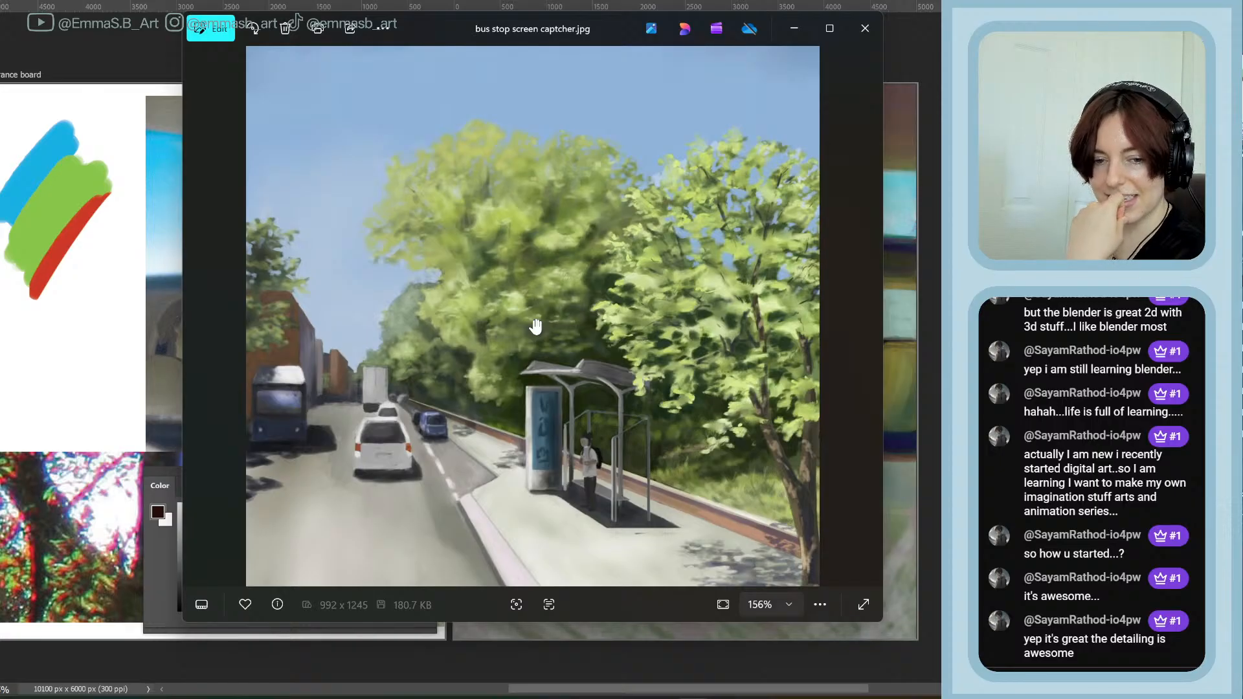
pyautogui.scroll(-3, 567, 366)
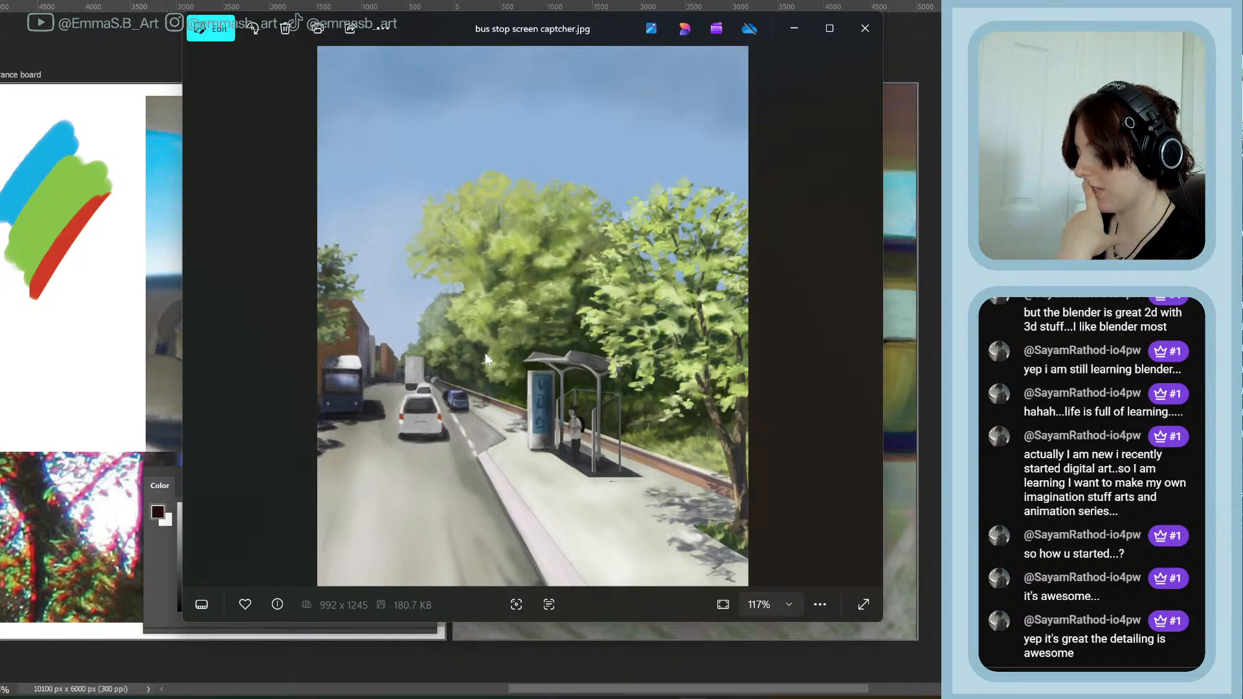
pyautogui.scroll(5, 486, 360)
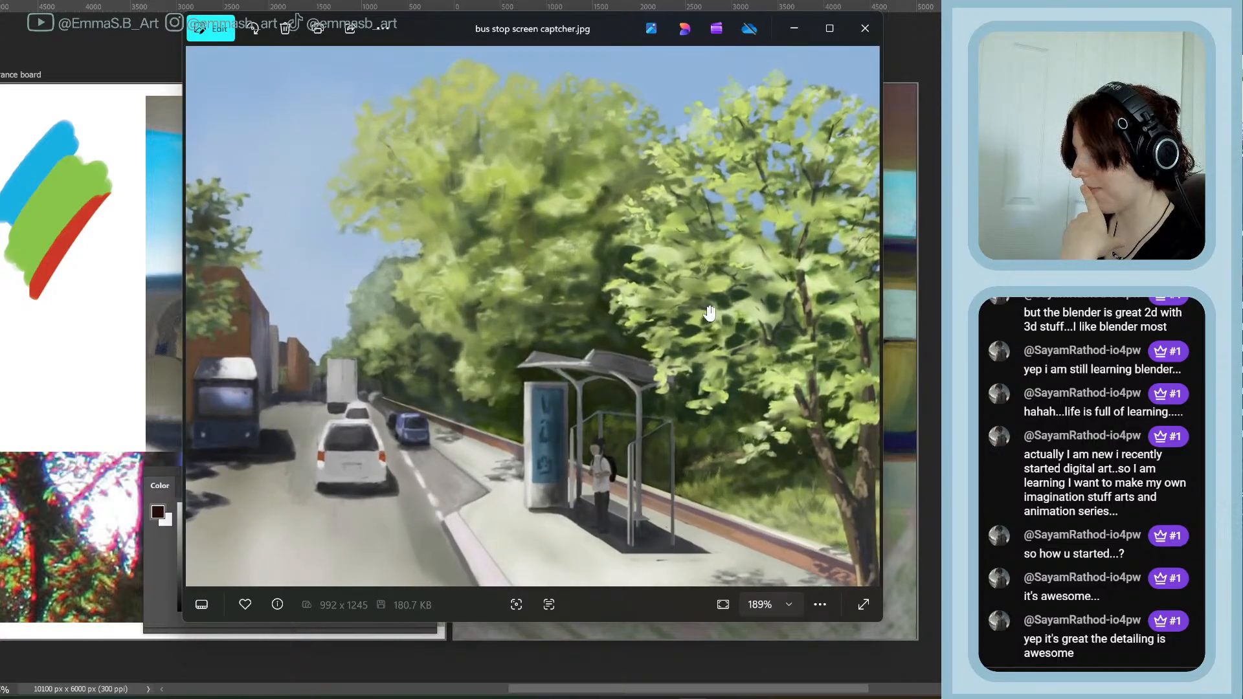
pyautogui.moveTo(704, 359)
pyautogui.mouseDown()
pyautogui.moveTo(622, 361)
pyautogui.moveTo(606, 378)
pyautogui.mouseUp()
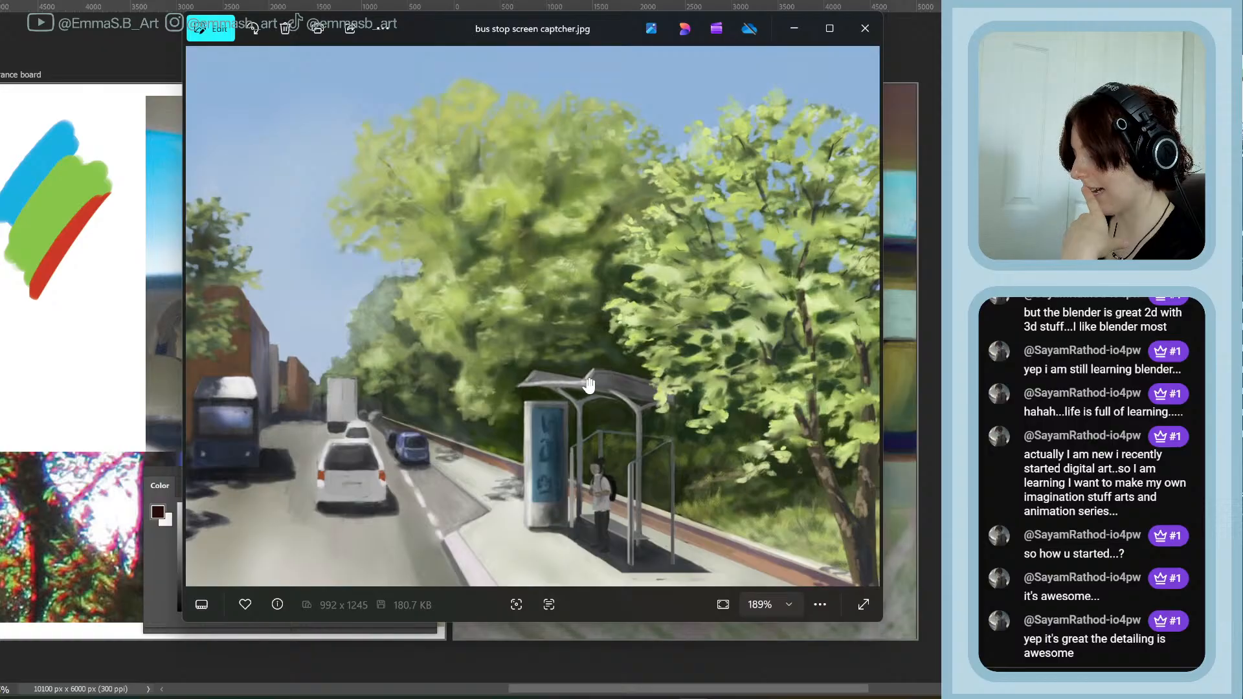
pyautogui.scroll(-2, 628, 382)
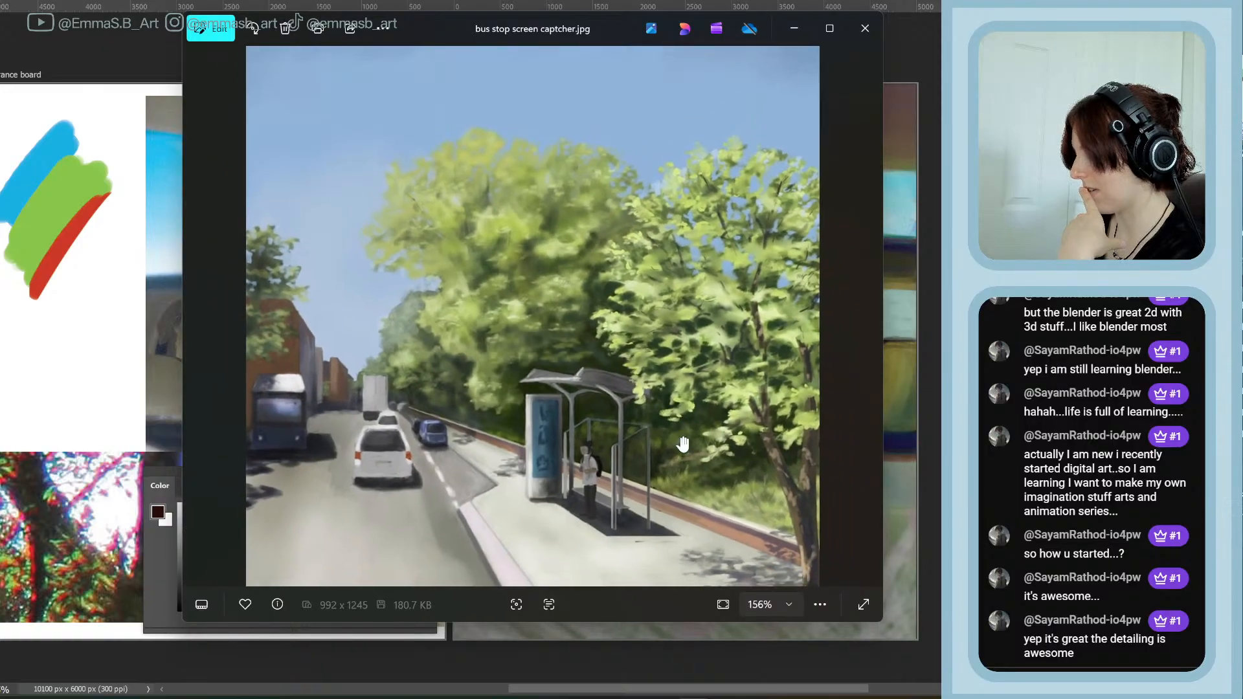
pyautogui.moveTo(683, 444); pyautogui.dragTo(667, 416)
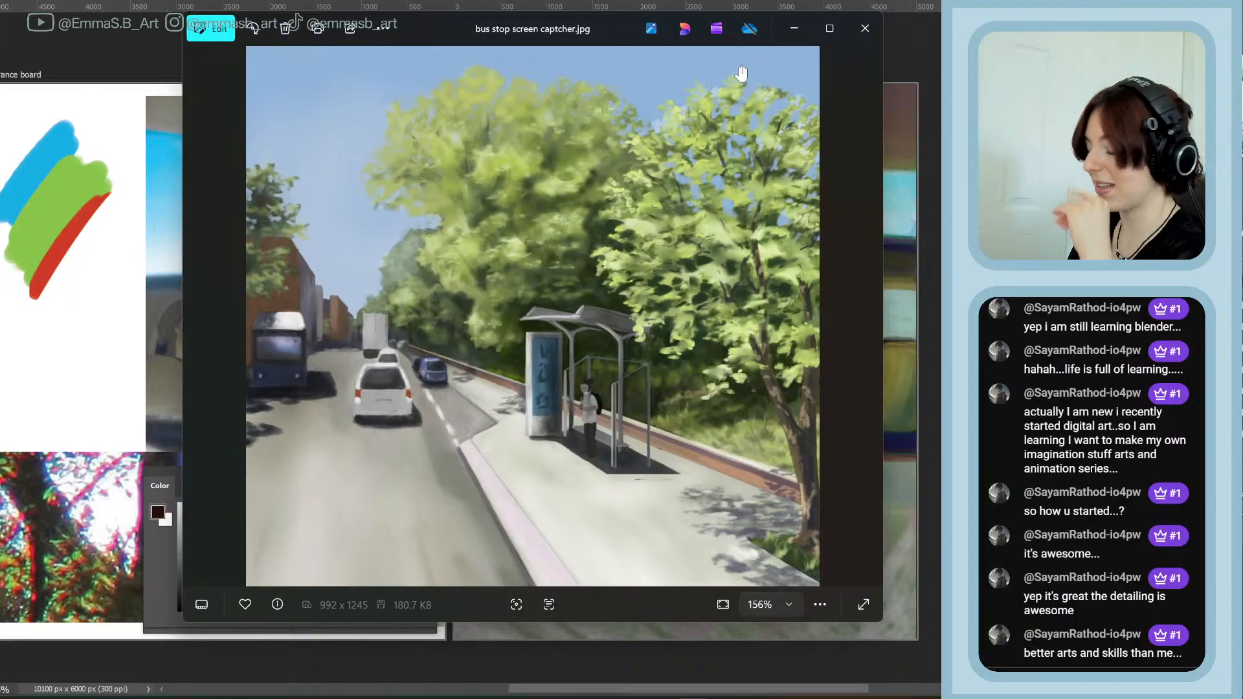
pyautogui.click(866, 30)
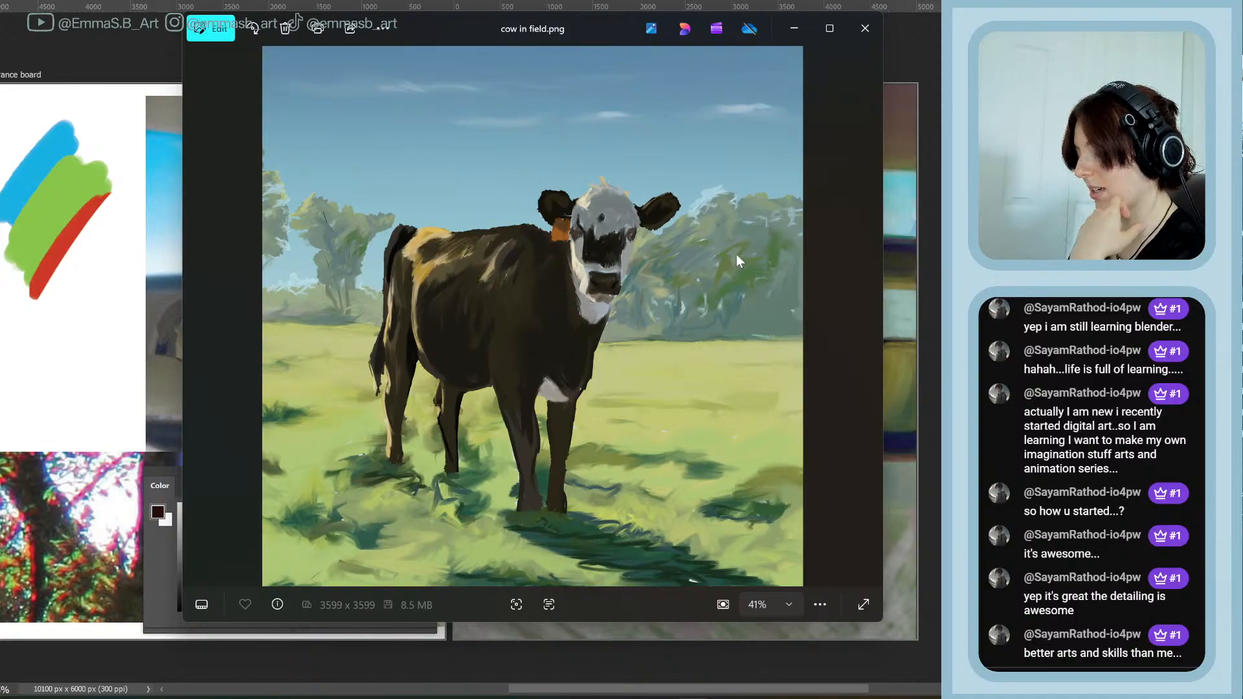
# Examine the cow's legs and the shadowed grass brushwork in cow in field.png, and close the image
pyautogui.scroll(6, 461, 500)
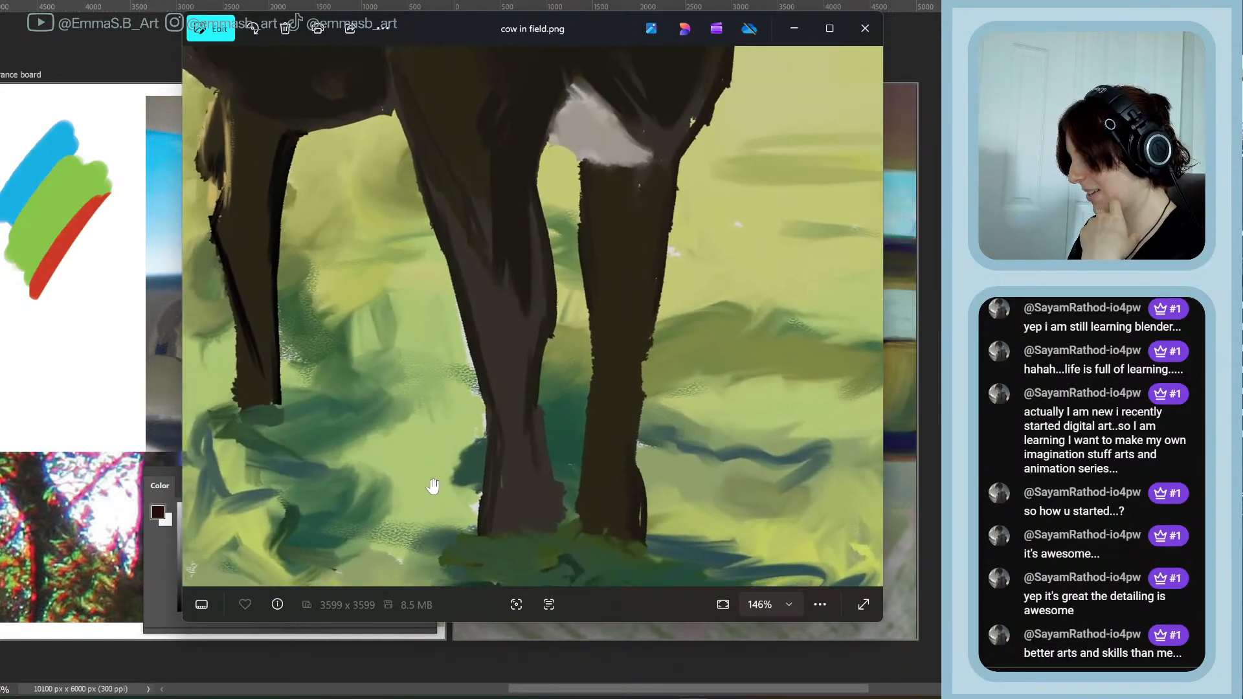
pyautogui.moveTo(433, 486); pyautogui.dragTo(397, 333)
pyautogui.moveTo(551, 230); pyautogui.dragTo(444, 169)
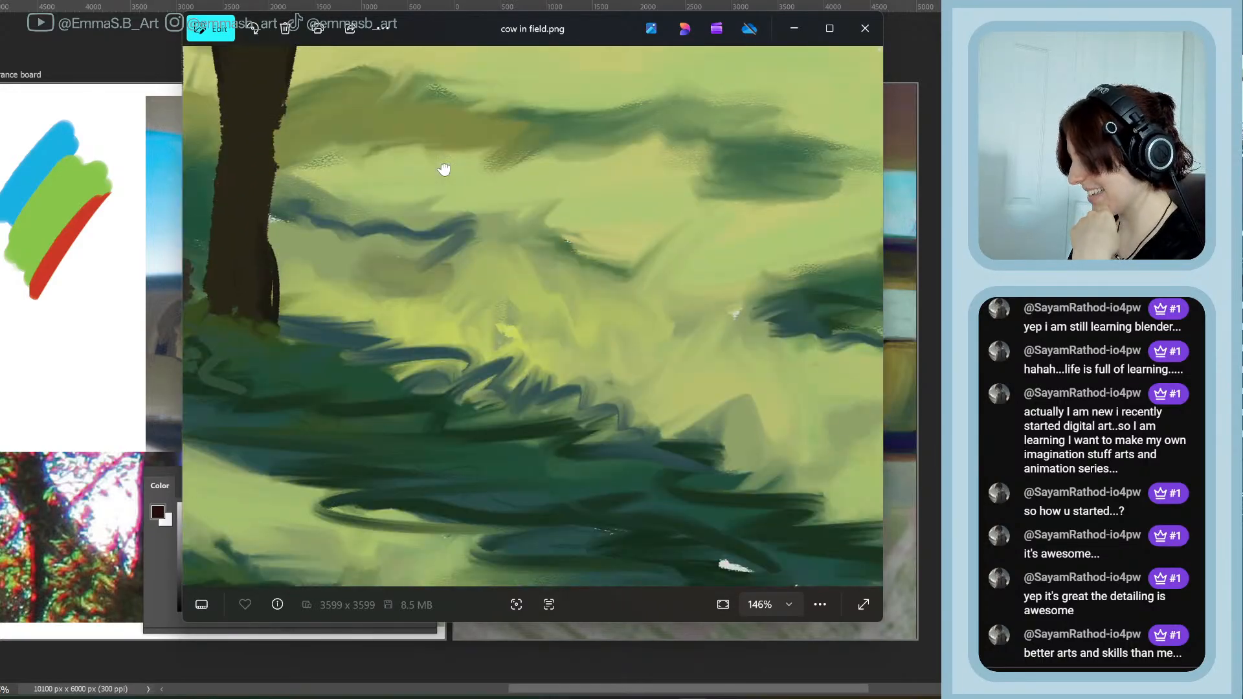
pyautogui.scroll(-3, 516, 377)
pyautogui.scroll(-3, 540, 424)
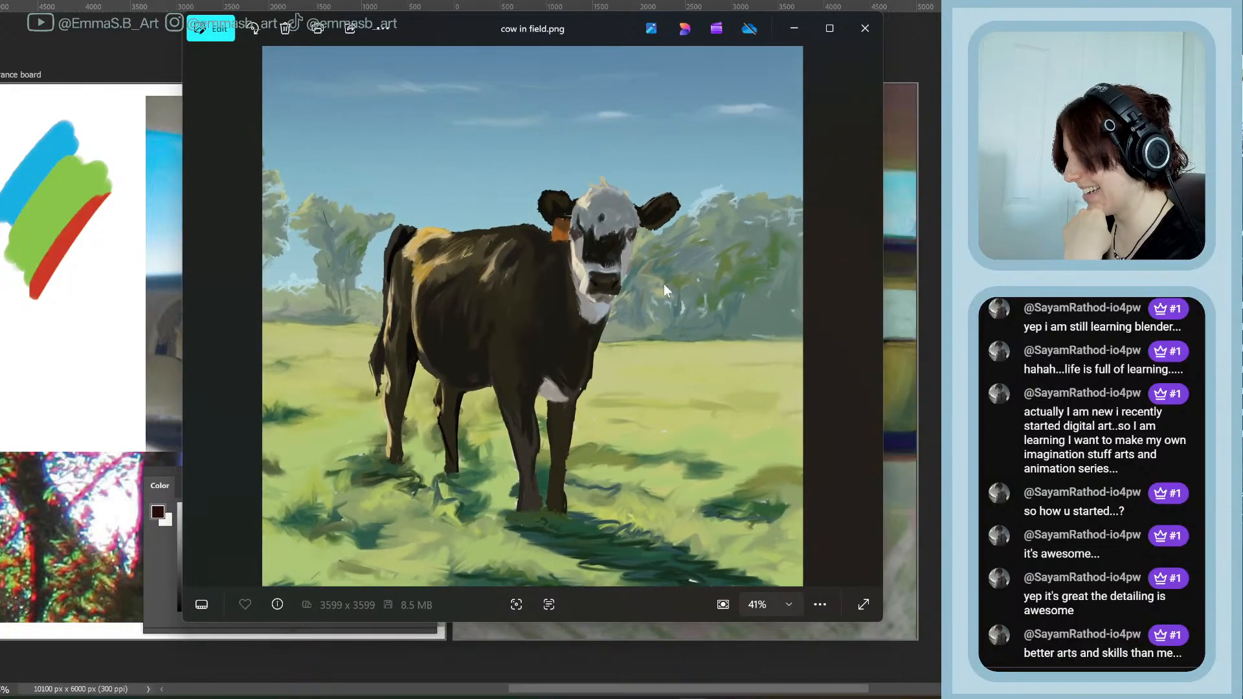
pyautogui.scroll(1, 712, 292)
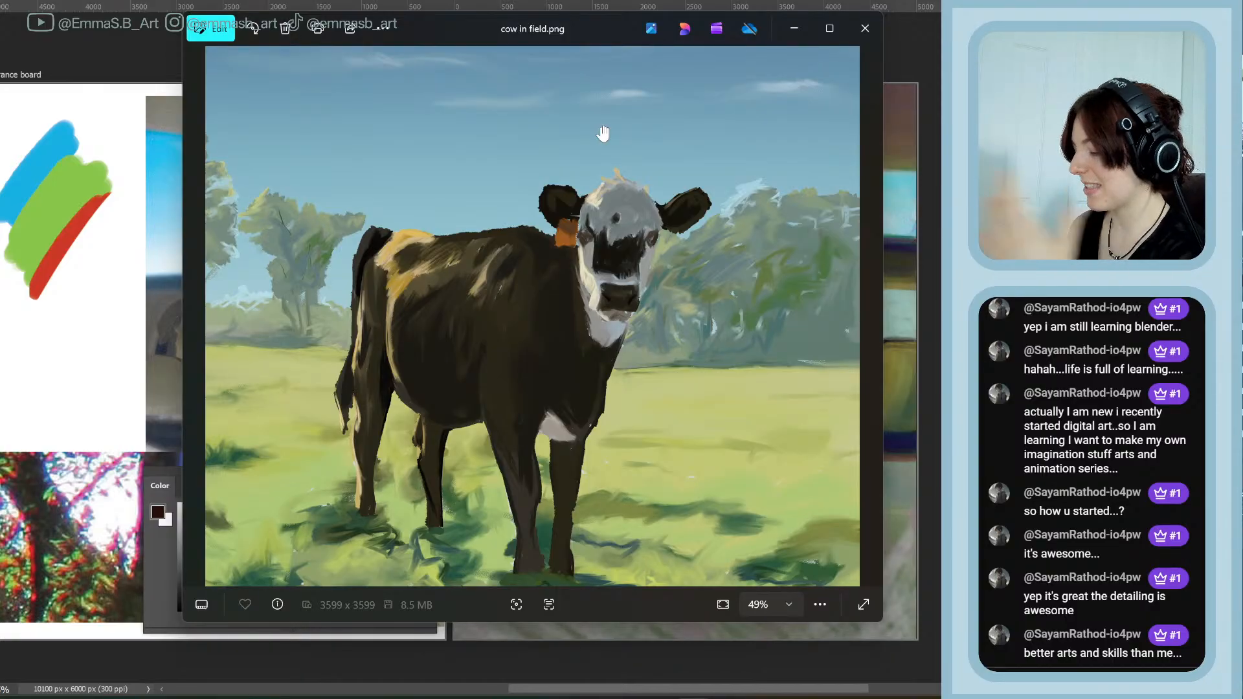
pyautogui.click(868, 33)
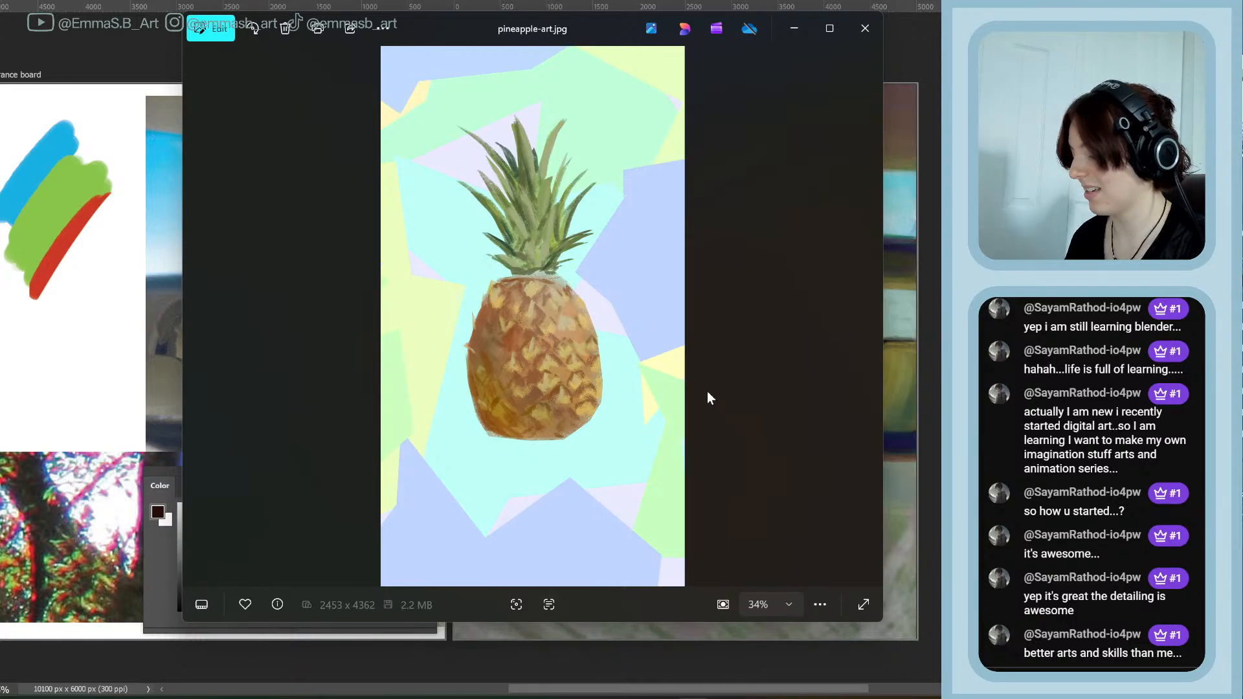
# Examine the leaves and skin of the pineapple in pineapple-art.jpg up close, and close the image
pyautogui.scroll(5, 521, 358)
pyautogui.moveTo(554, 208); pyautogui.dragTo(568, 477)
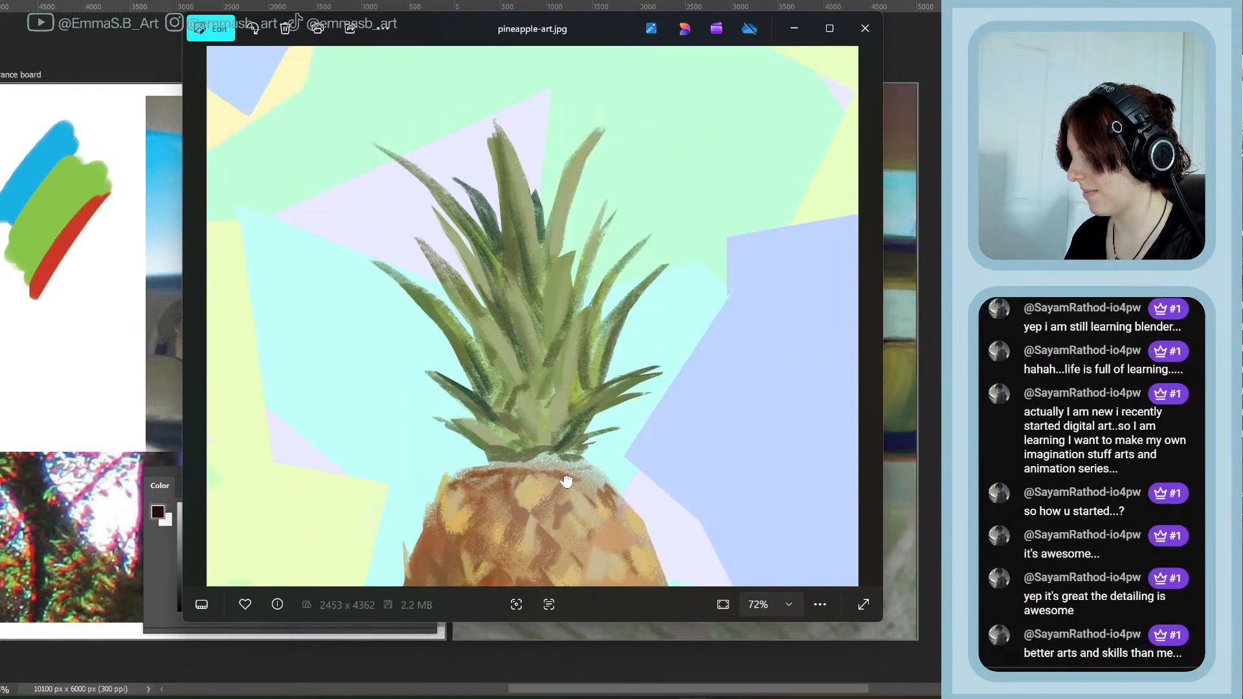
pyautogui.scroll(-5, 563, 466)
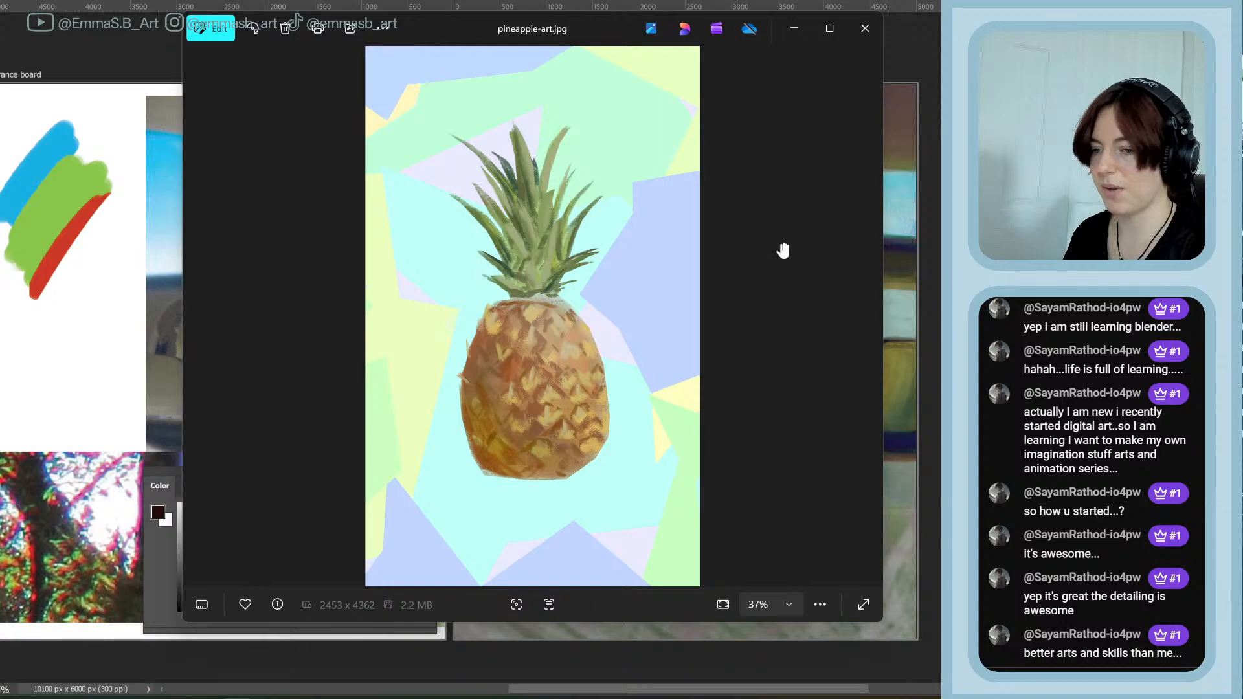
pyautogui.click(865, 28)
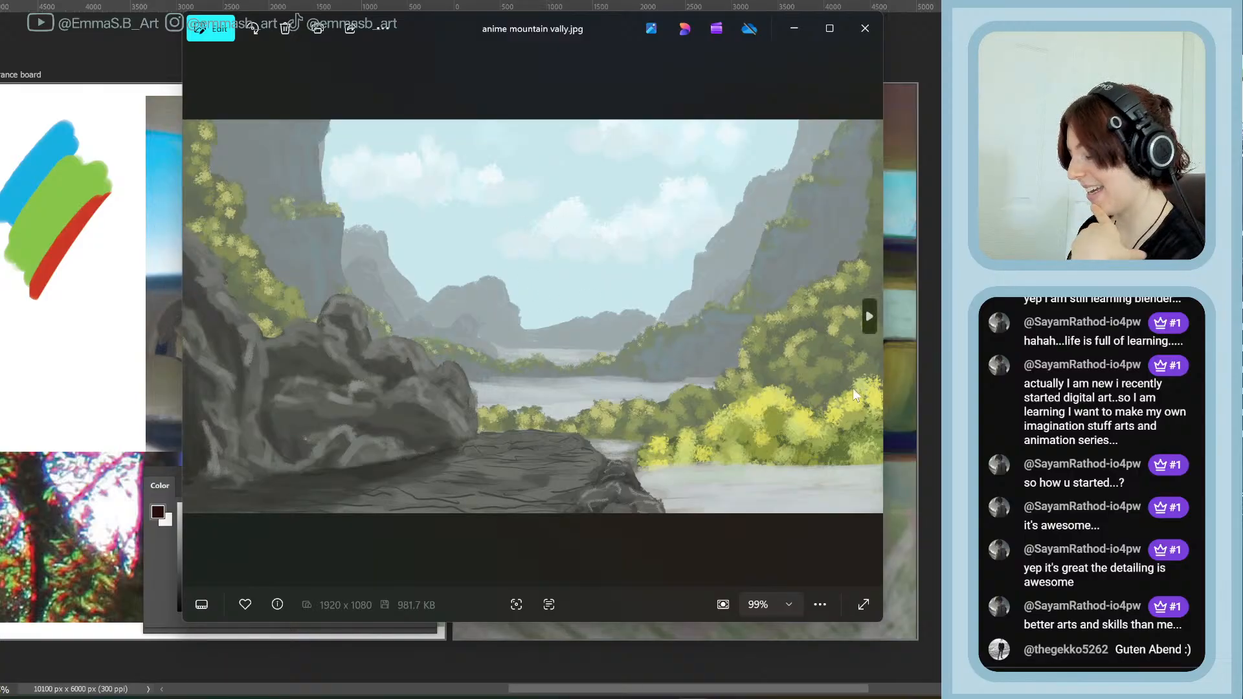
# Examine the bushes, rocks and river in anime mountain vally.jpg up close, and close the image
pyautogui.scroll(1, 746, 408)
pyautogui.scroll(5, 746, 408)
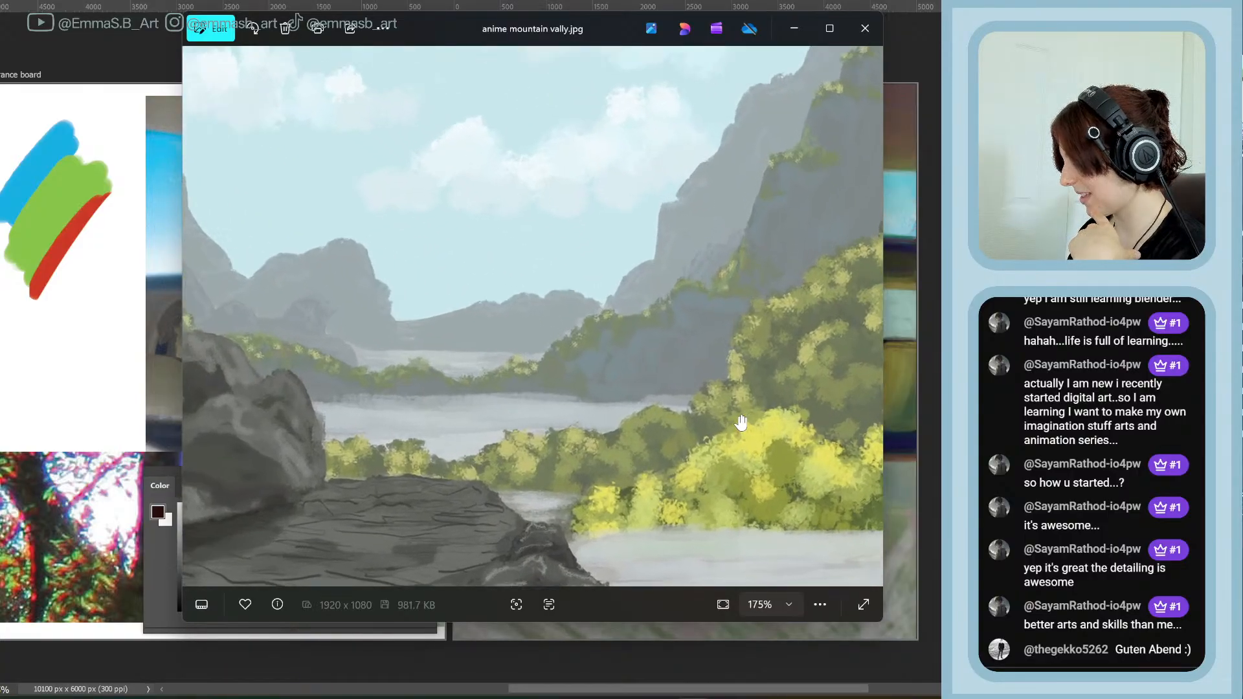
pyautogui.moveTo(751, 465); pyautogui.dragTo(681, 453)
pyautogui.scroll(-6, 681, 453)
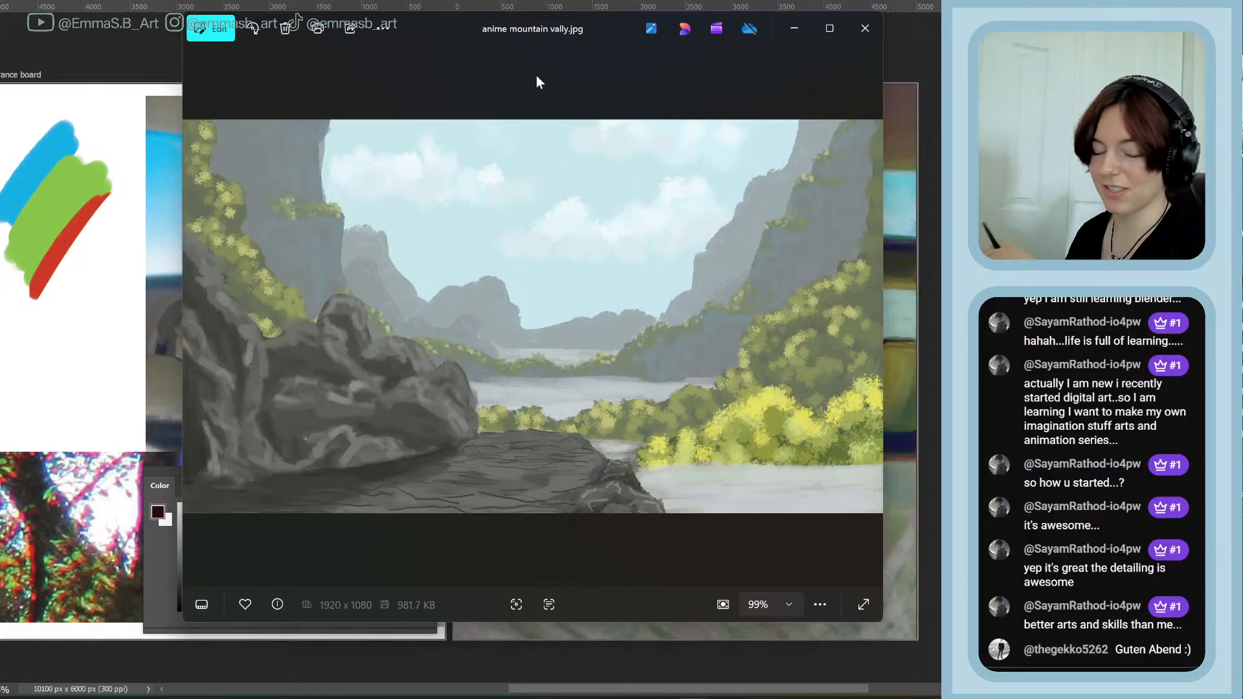
pyautogui.click(861, 36)
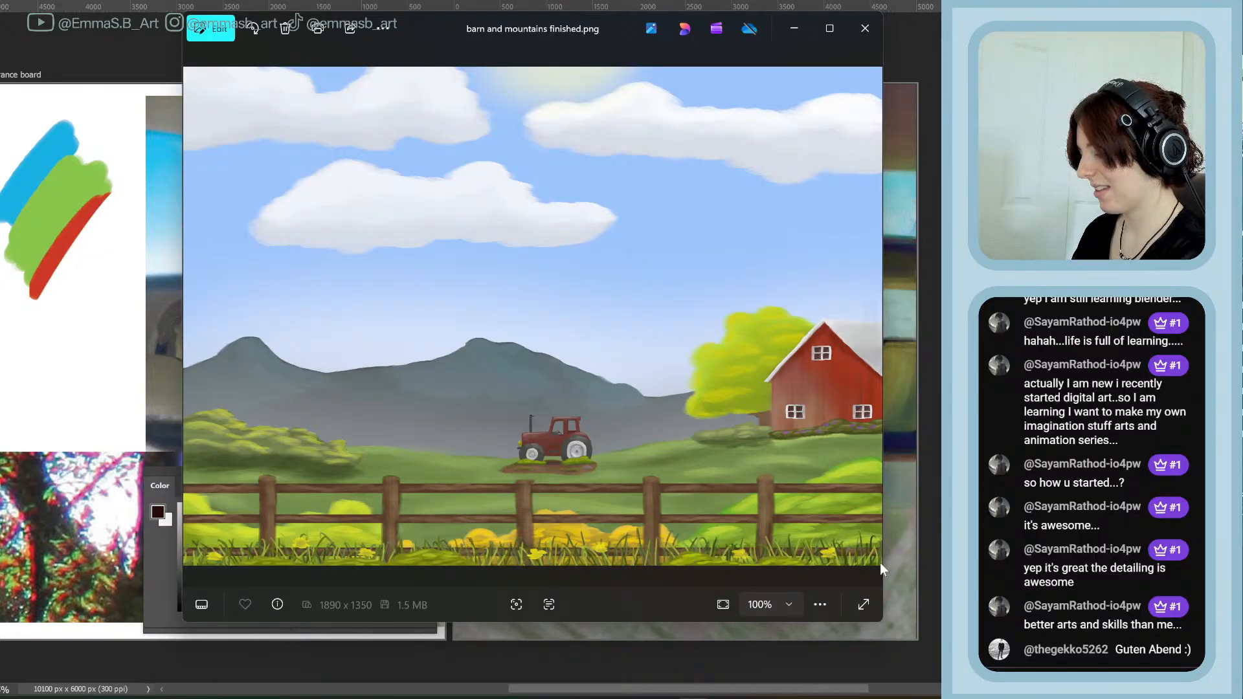
# Examine the mountains, tractor and wooden fence in barn and mountains finished.png up close
pyautogui.scroll(2, 588, 437)
pyautogui.scroll(-2, 599, 463)
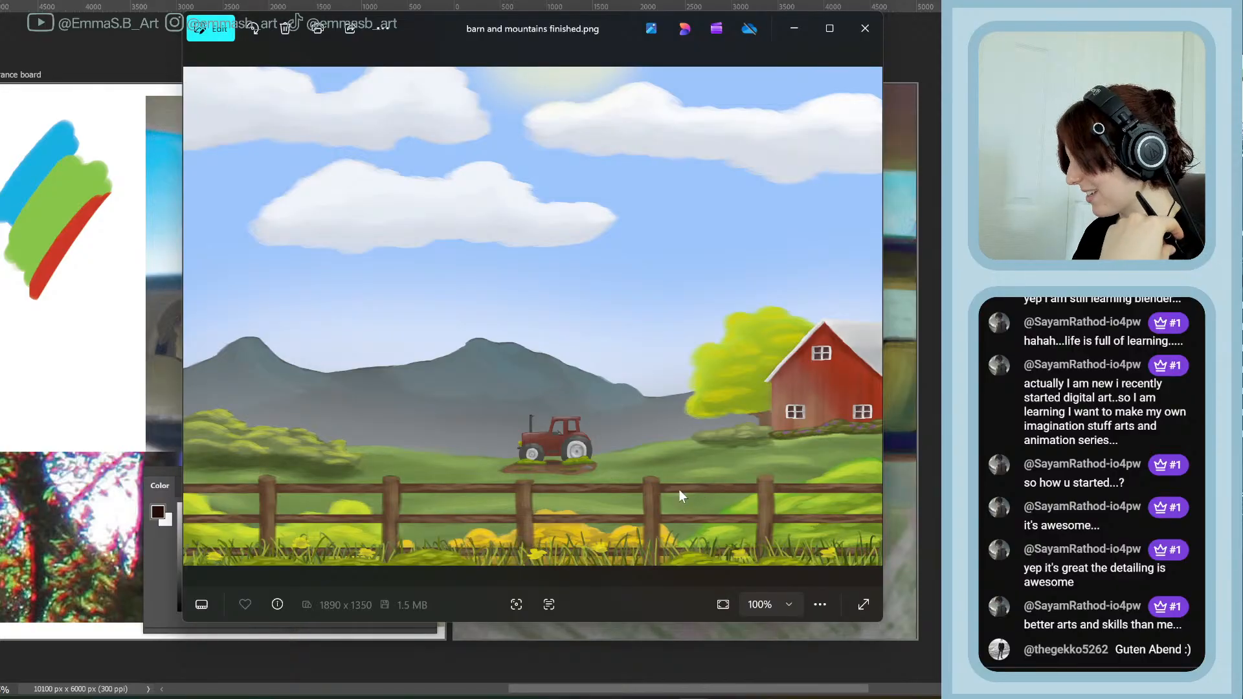
pyautogui.scroll(4, 546, 510)
pyautogui.moveTo(447, 503); pyautogui.dragTo(780, 355)
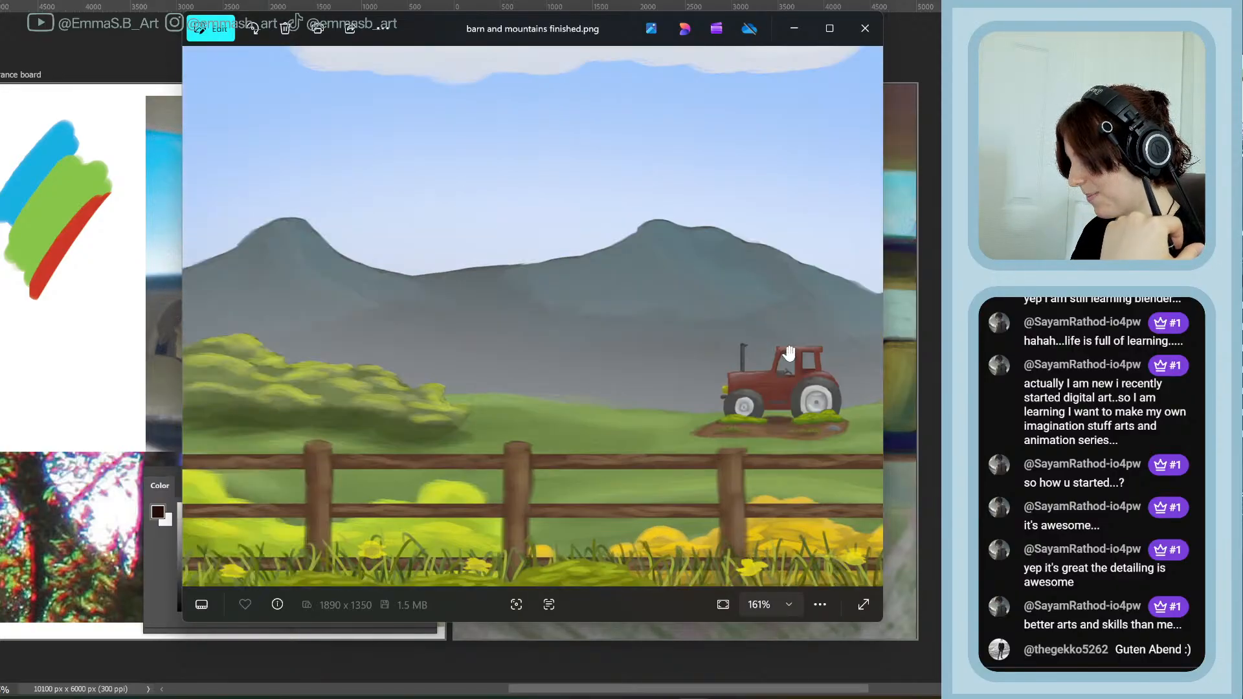
pyautogui.moveTo(619, 411); pyautogui.dragTo(355, 376)
pyautogui.moveTo(552, 388); pyautogui.dragTo(632, 314)
pyautogui.scroll(-3, 754, 424)
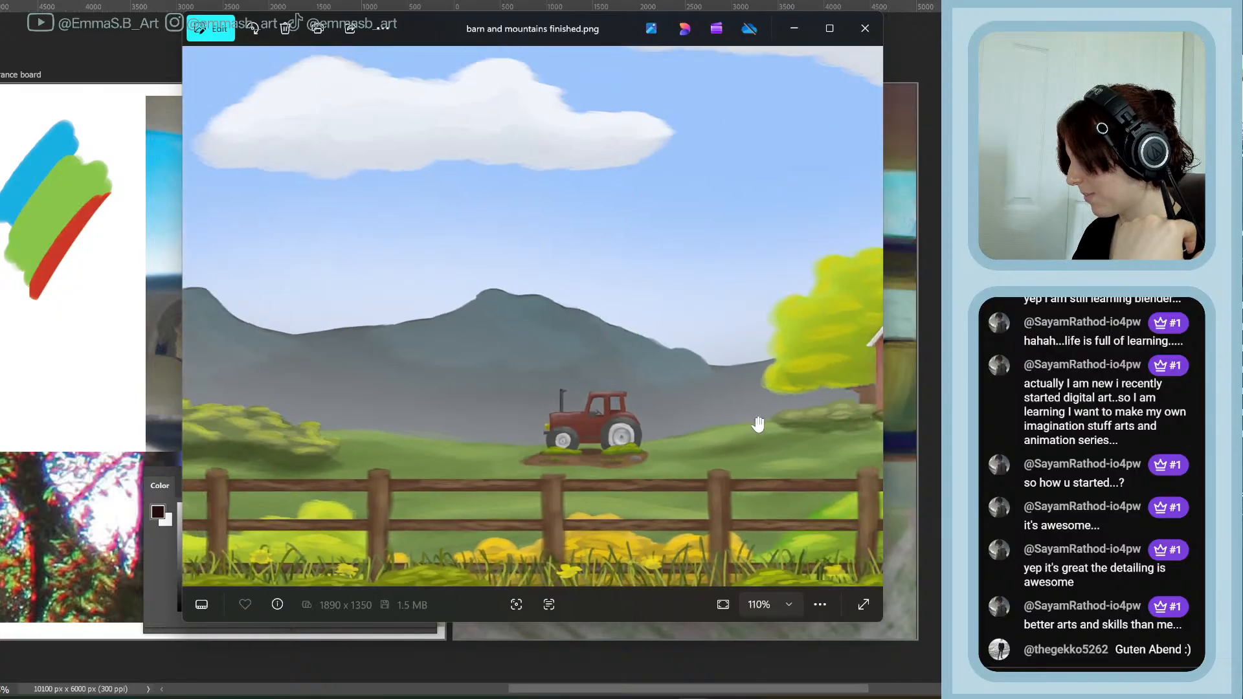
# Examine the barn side and the foreground of the barn and mountains painting, and close the image
pyautogui.moveTo(757, 488); pyautogui.dragTo(581, 418)
pyautogui.scroll(1, 705, 547)
pyautogui.scroll(1, 704, 547)
pyautogui.moveTo(704, 547); pyautogui.dragTo(643, 472)
pyautogui.scroll(-3, 532, 465)
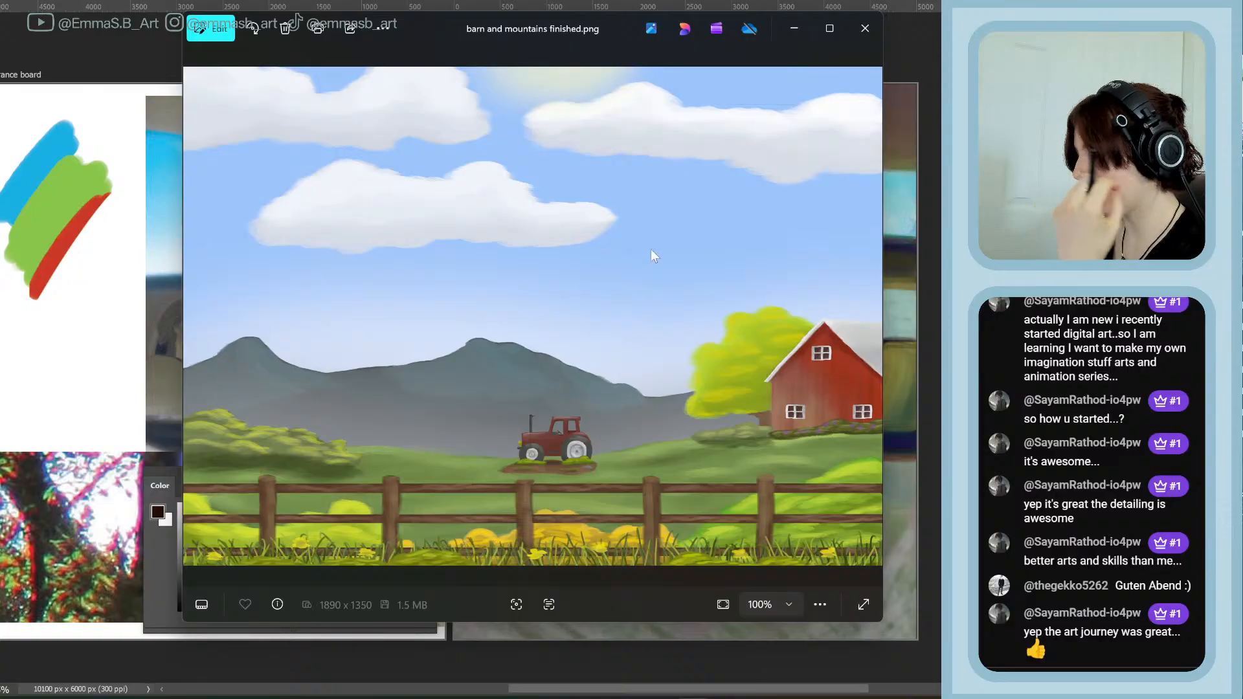
pyautogui.click(864, 28)
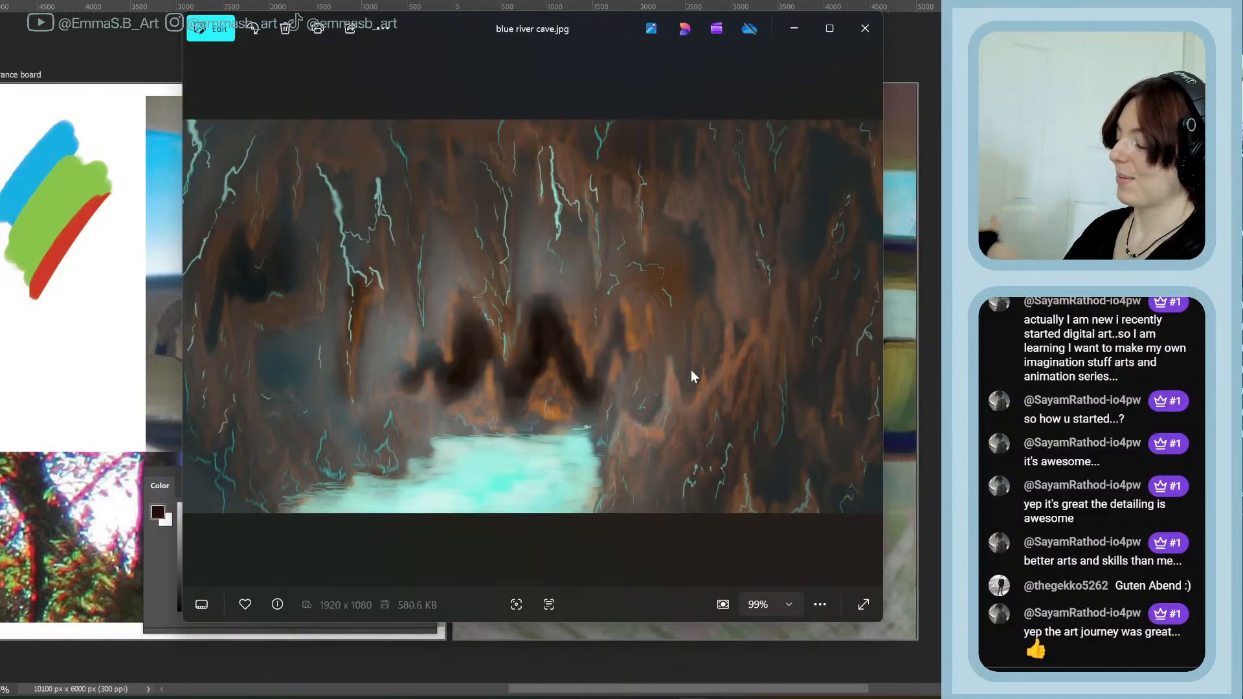
# Examine the cave walls and glowing turquoise veins in blue river cave.jpg up close, and close the image
pyautogui.scroll(3, 695, 401)
pyautogui.scroll(2, 686, 427)
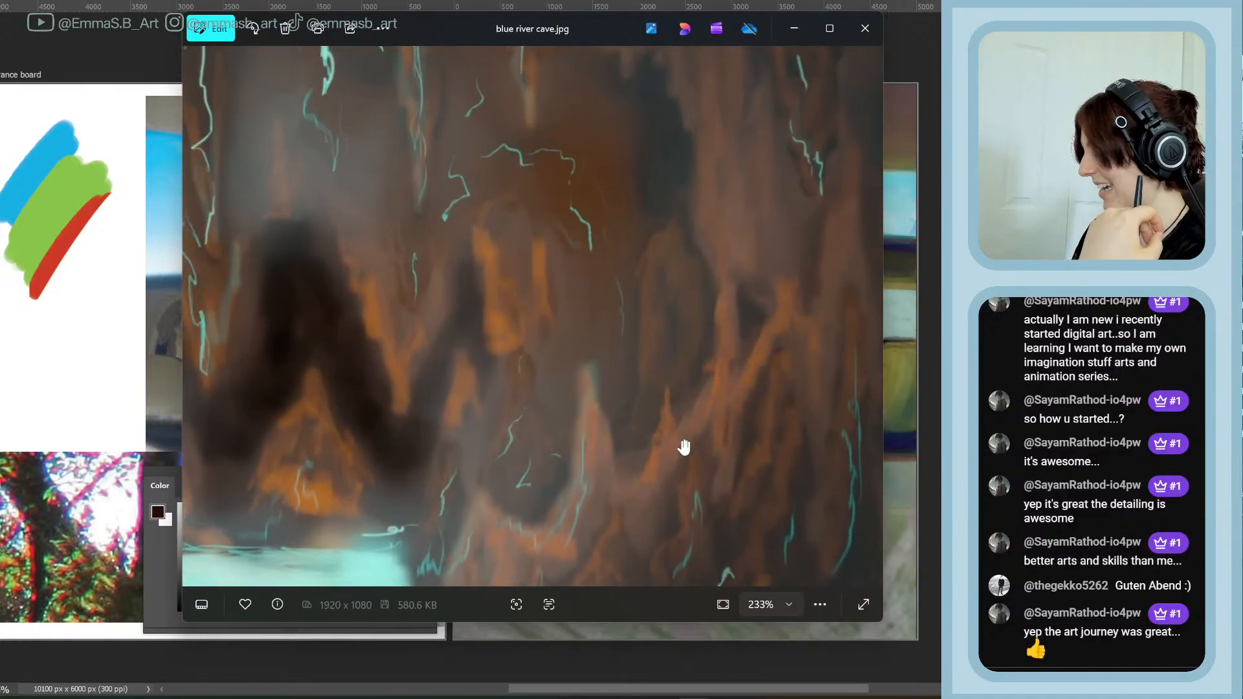
pyautogui.scroll(2, 502, 457)
pyautogui.moveTo(483, 395); pyautogui.dragTo(668, 375)
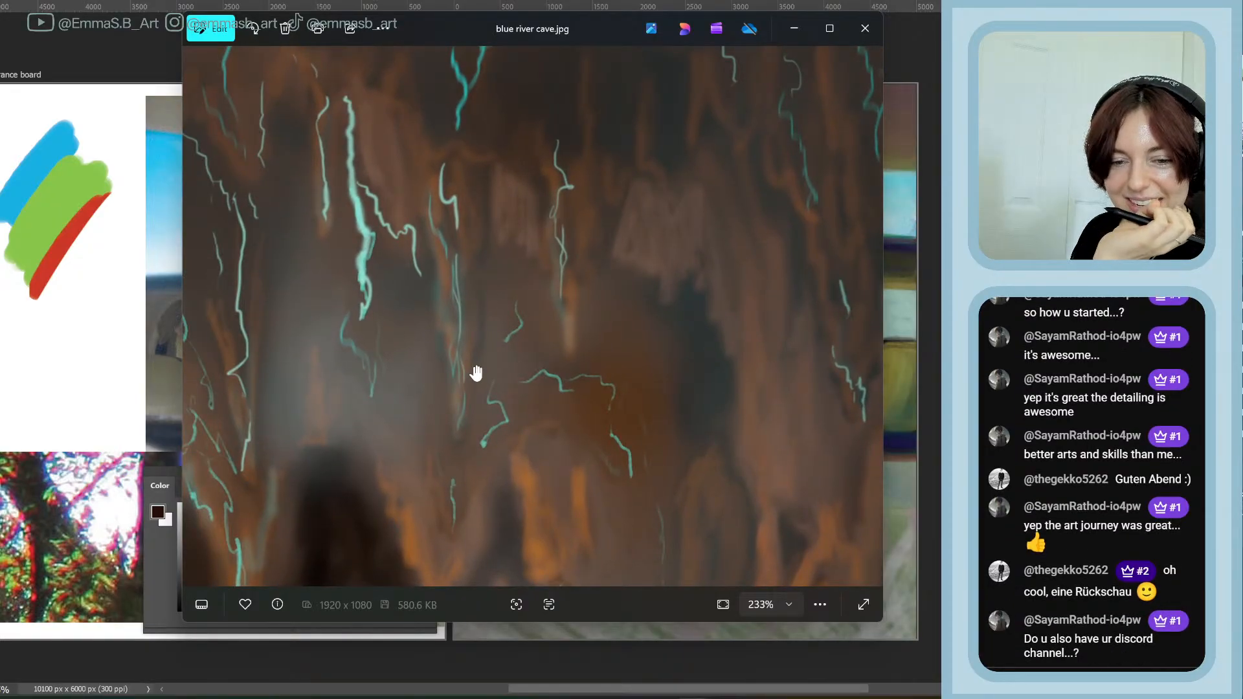
pyautogui.scroll(-4, 569, 349)
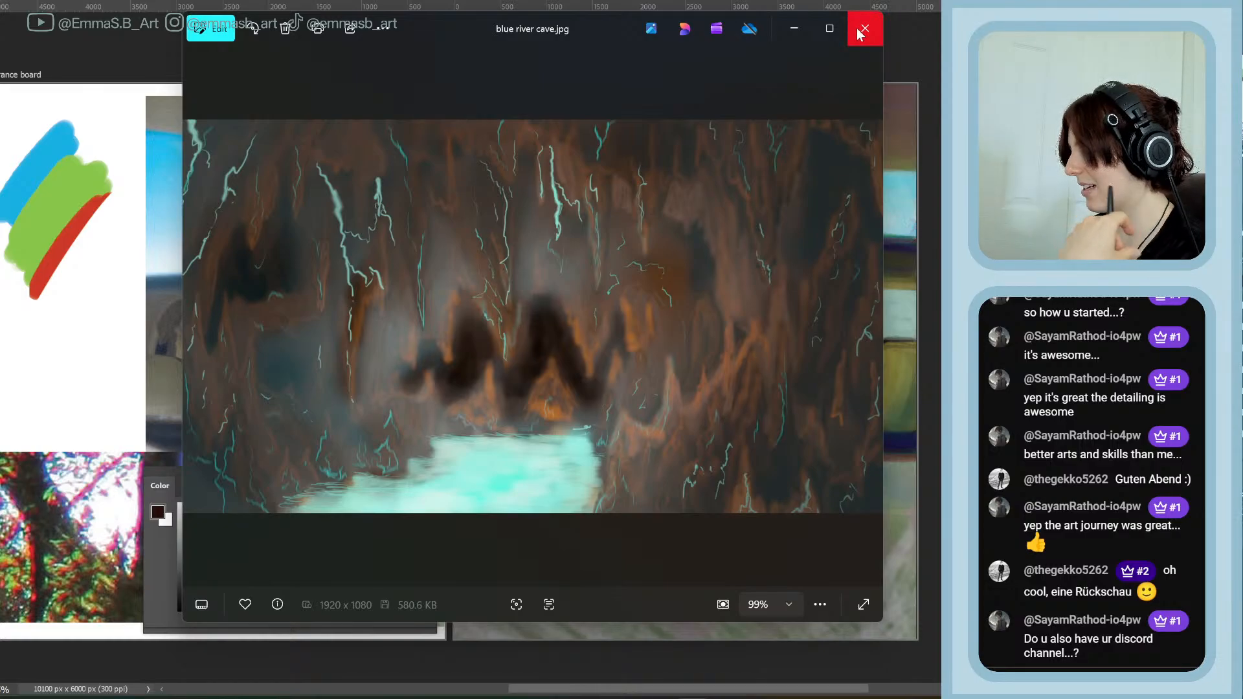
pyautogui.click(860, 34)
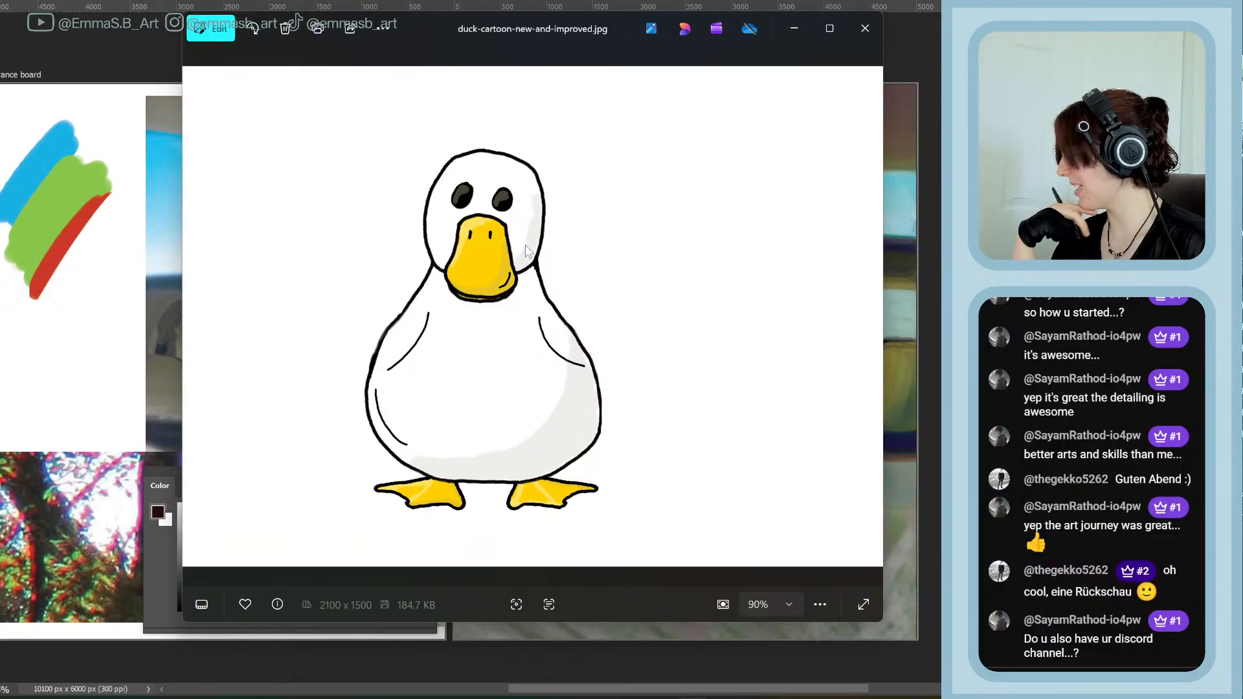
# Examine the duck's face and beak in duck-cartoon-new-and-improved.jpg up close, and return to the full drawing
pyautogui.scroll(8, 518, 243)
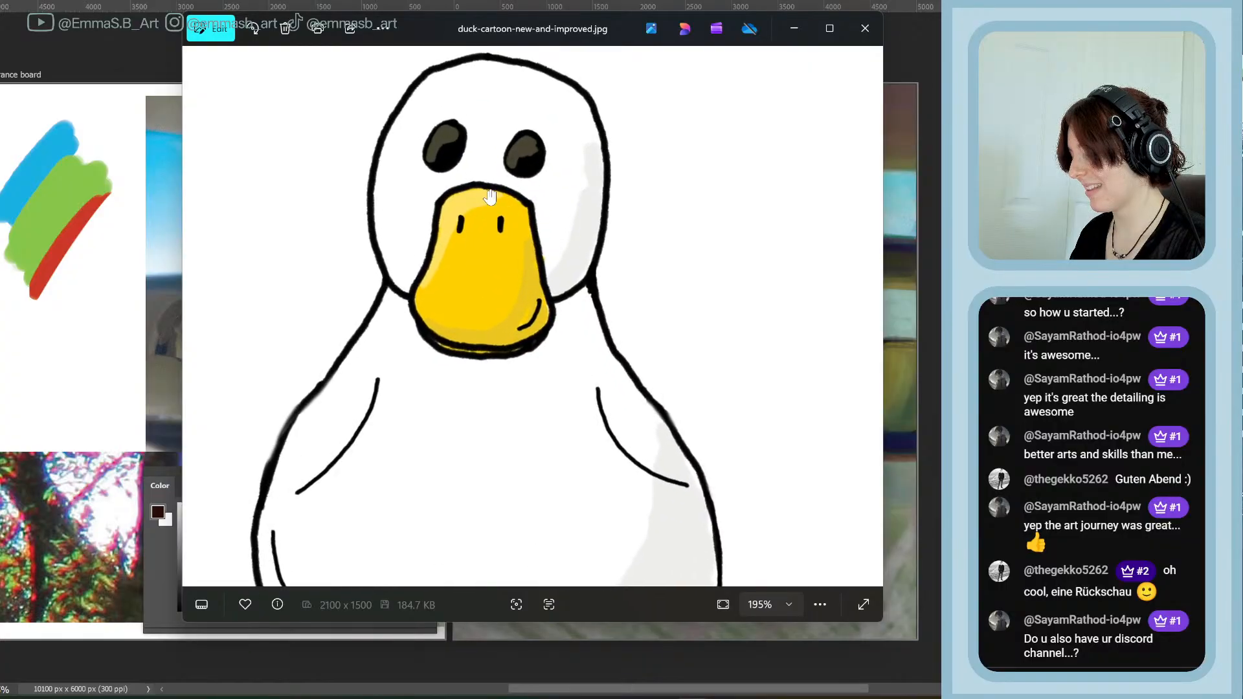
pyautogui.moveTo(499, 199); pyautogui.dragTo(521, 347)
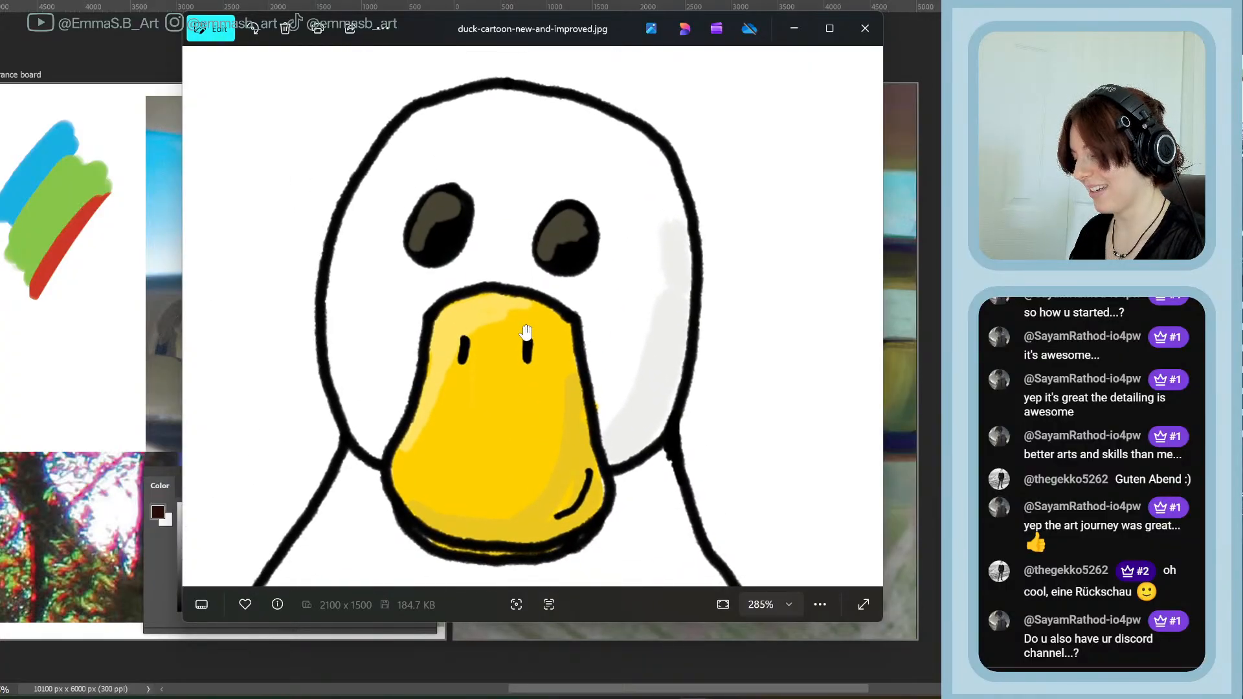
pyautogui.scroll(-8, 350, 258)
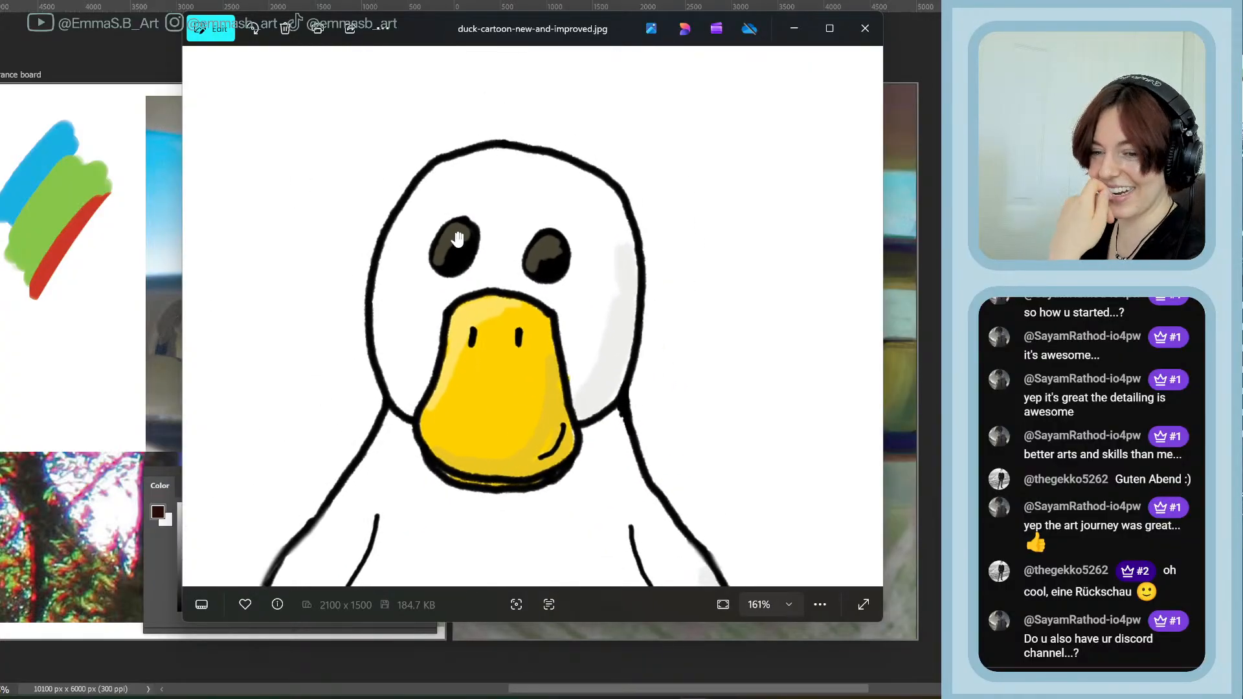
pyautogui.scroll(-2, 350, 257)
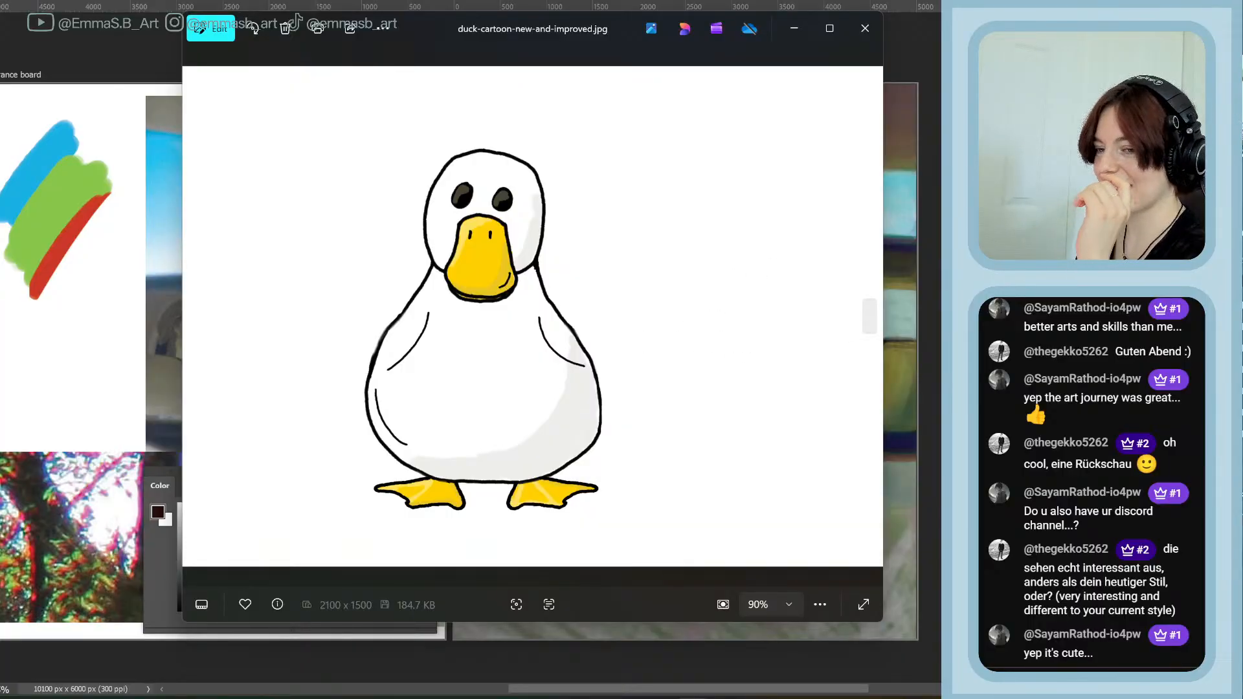
# Close the duck cartoon and examine the duck, reeds and water reflections in improved-duck-in-reeds.jpg up close
pyautogui.click(862, 39)
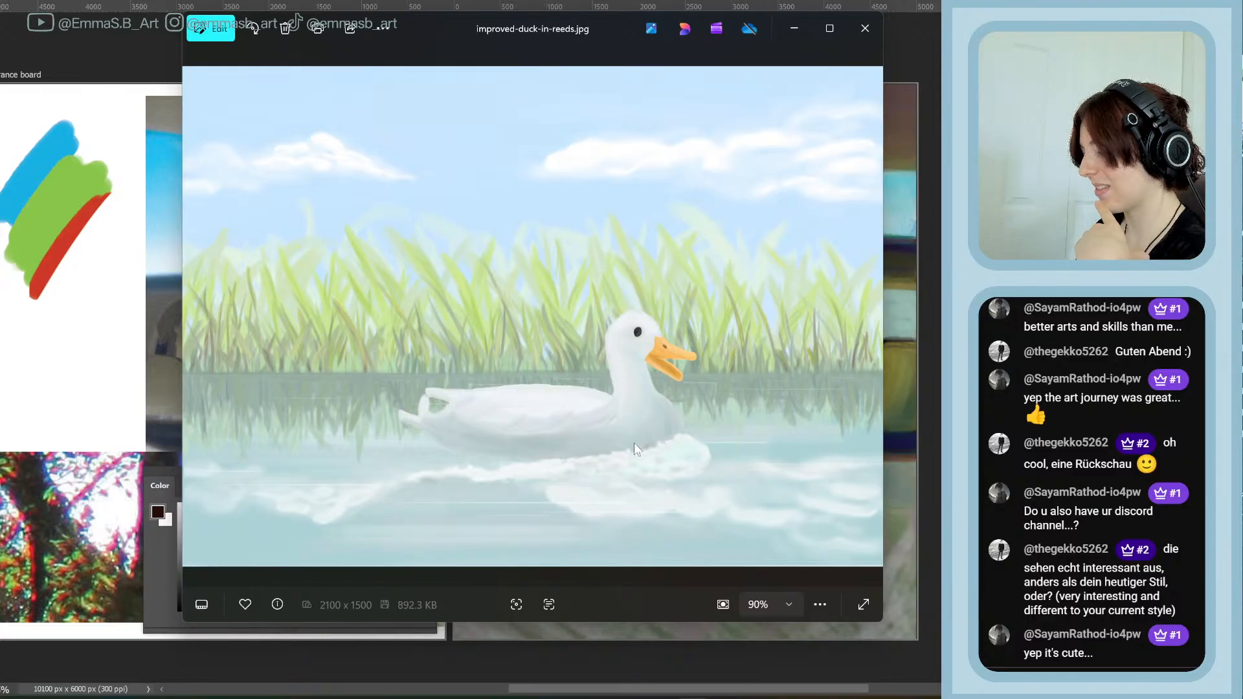
pyautogui.scroll(5, 489, 439)
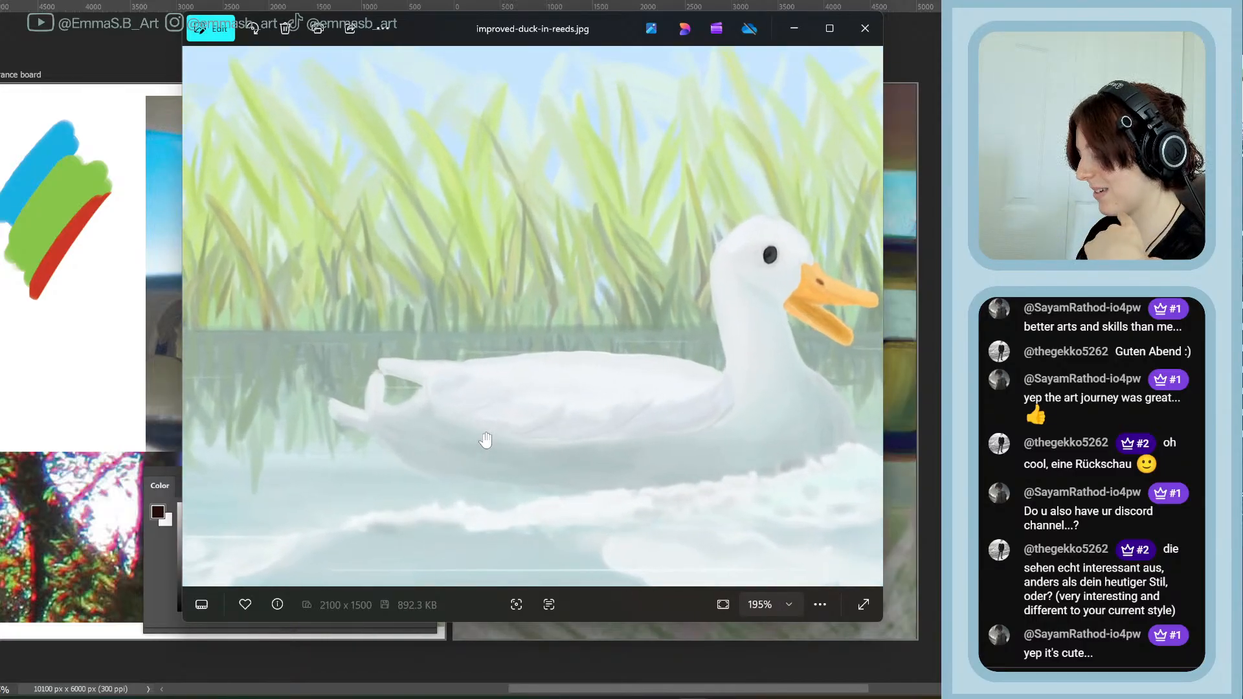
pyautogui.moveTo(323, 396); pyautogui.dragTo(725, 369)
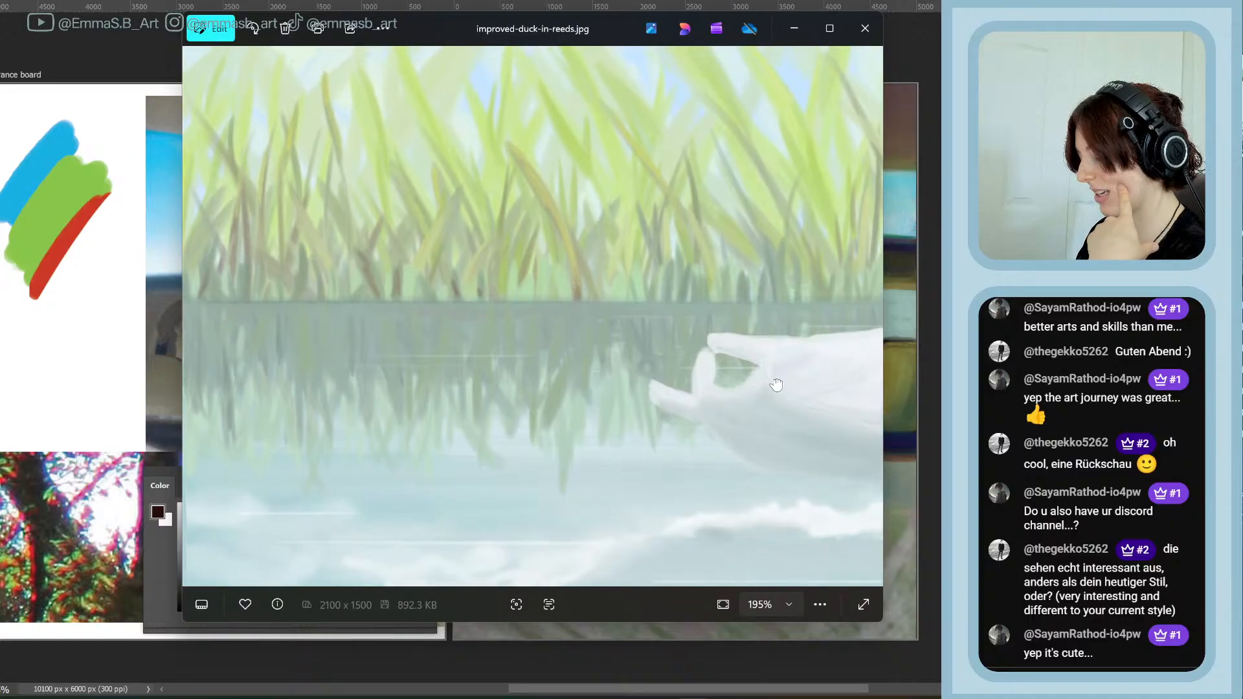
pyautogui.moveTo(615, 287); pyautogui.dragTo(658, 317)
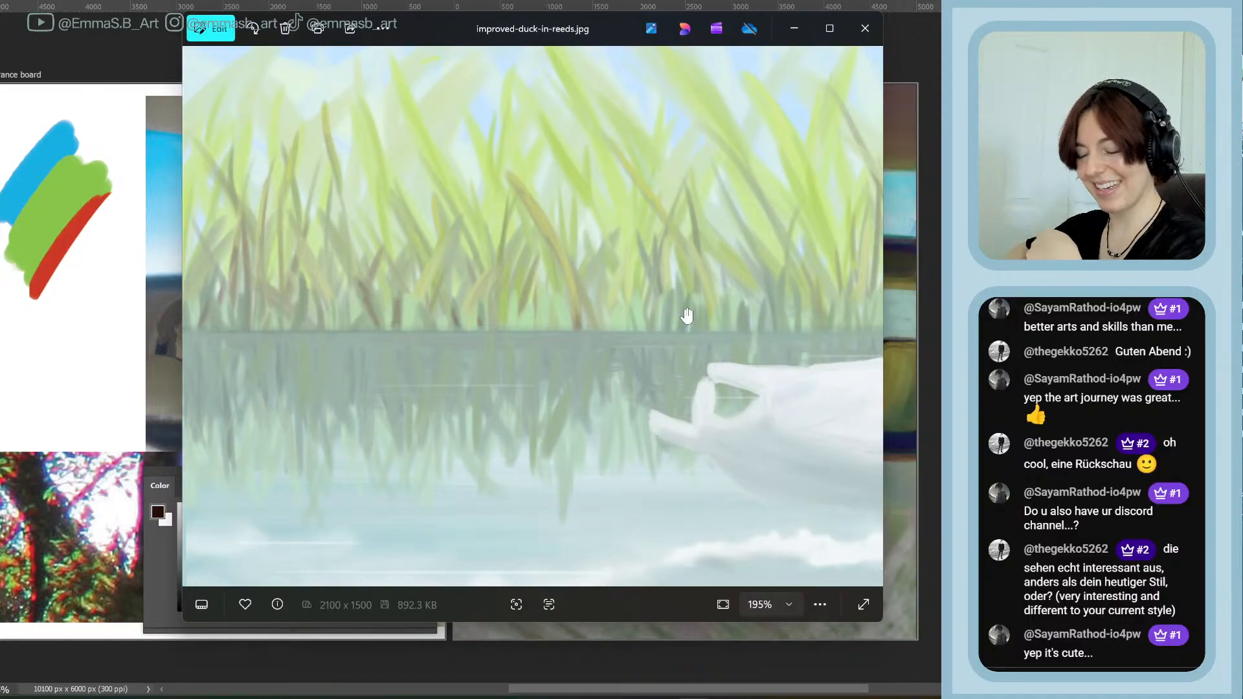
pyautogui.scroll(-4, 467, 430)
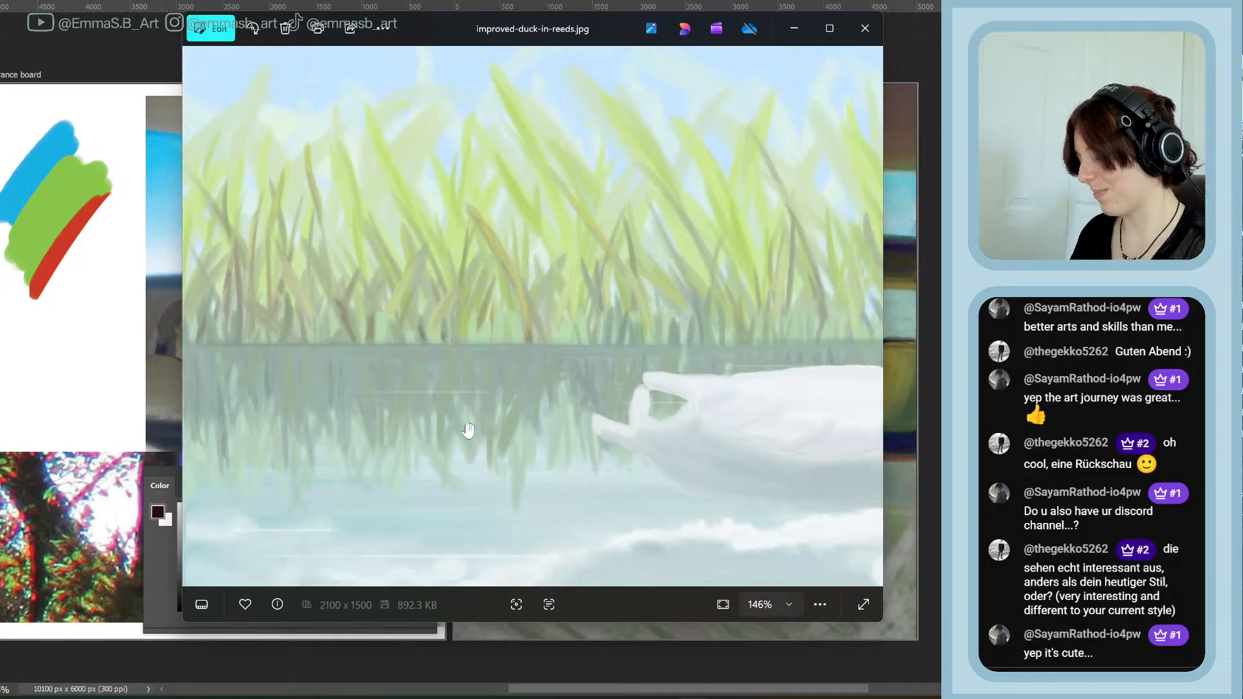
pyautogui.scroll(-1, 494, 441)
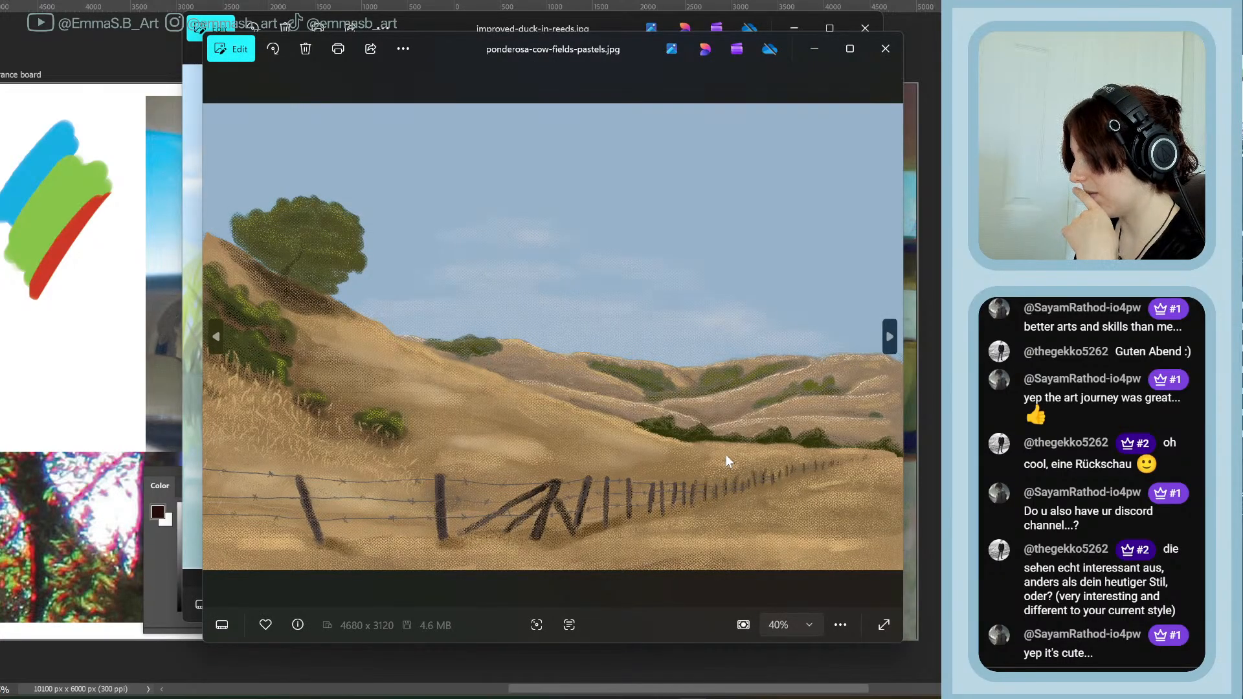
# Close improved-duck-in-reeds.jpg, ponderosa-cow-fields-pastels.jpg and castle-candle-pastels.jpg, and move the seagull-pastel.jpg window slightly aside
pyautogui.click(874, 33)
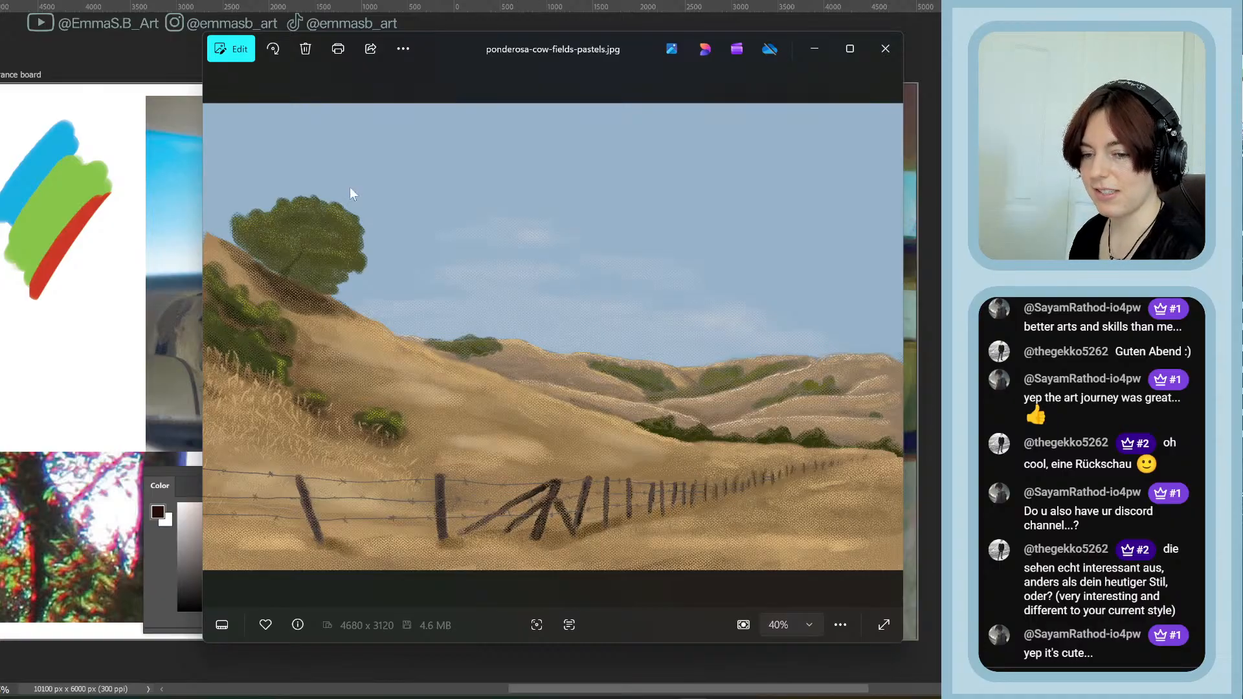
pyautogui.click(880, 46)
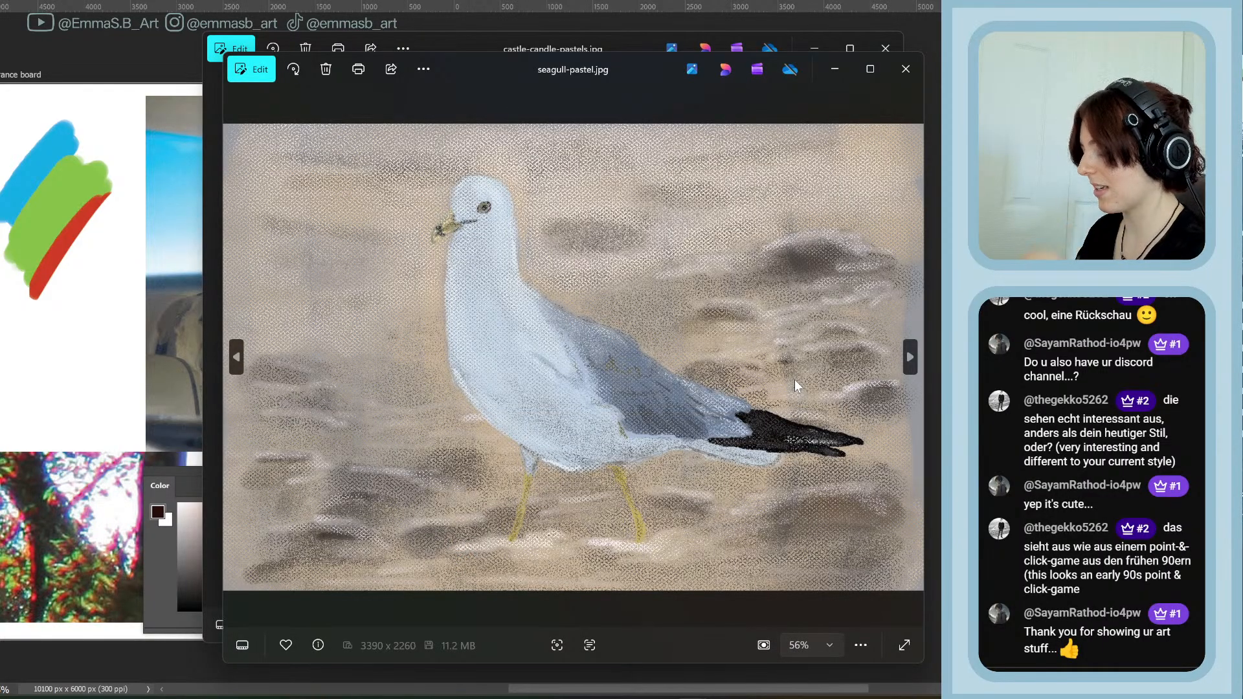
pyautogui.click(897, 43)
pyautogui.click(897, 45)
pyautogui.moveTo(641, 83); pyautogui.dragTo(663, 70)
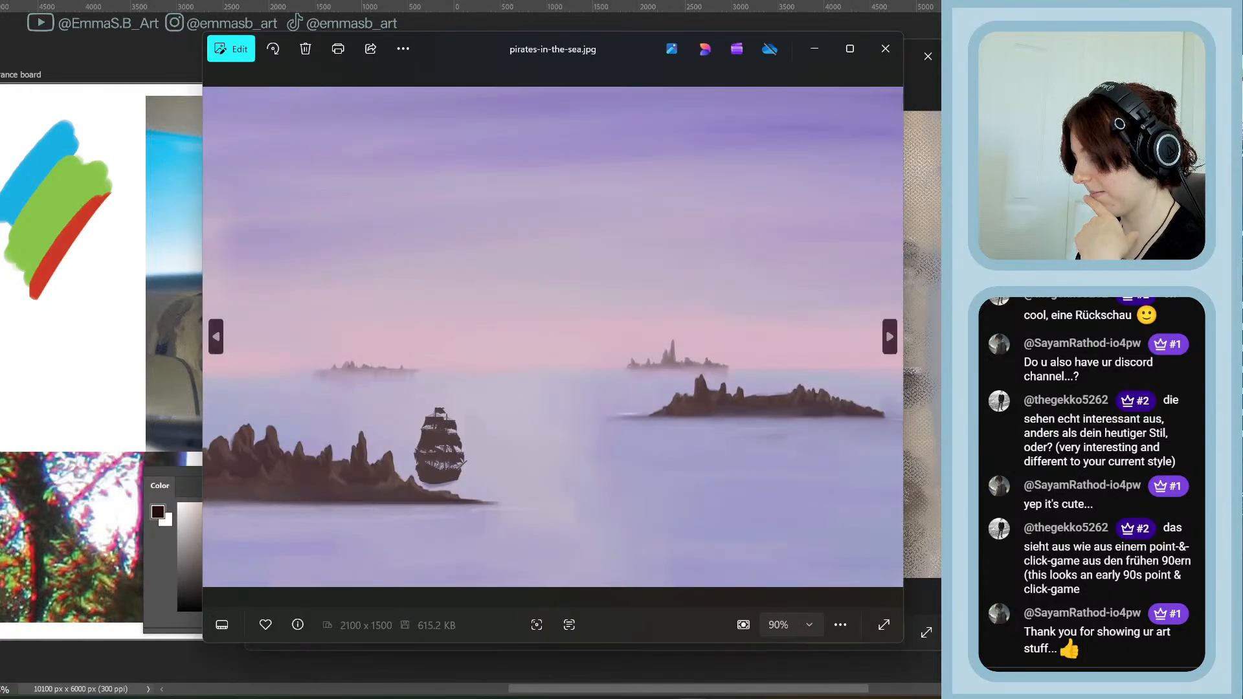
# Examine the pirate ship and the rocky shore beside it in pirates-in-the-sea.jpg up close, and return to a wider view
pyautogui.scroll(8, 523, 505)
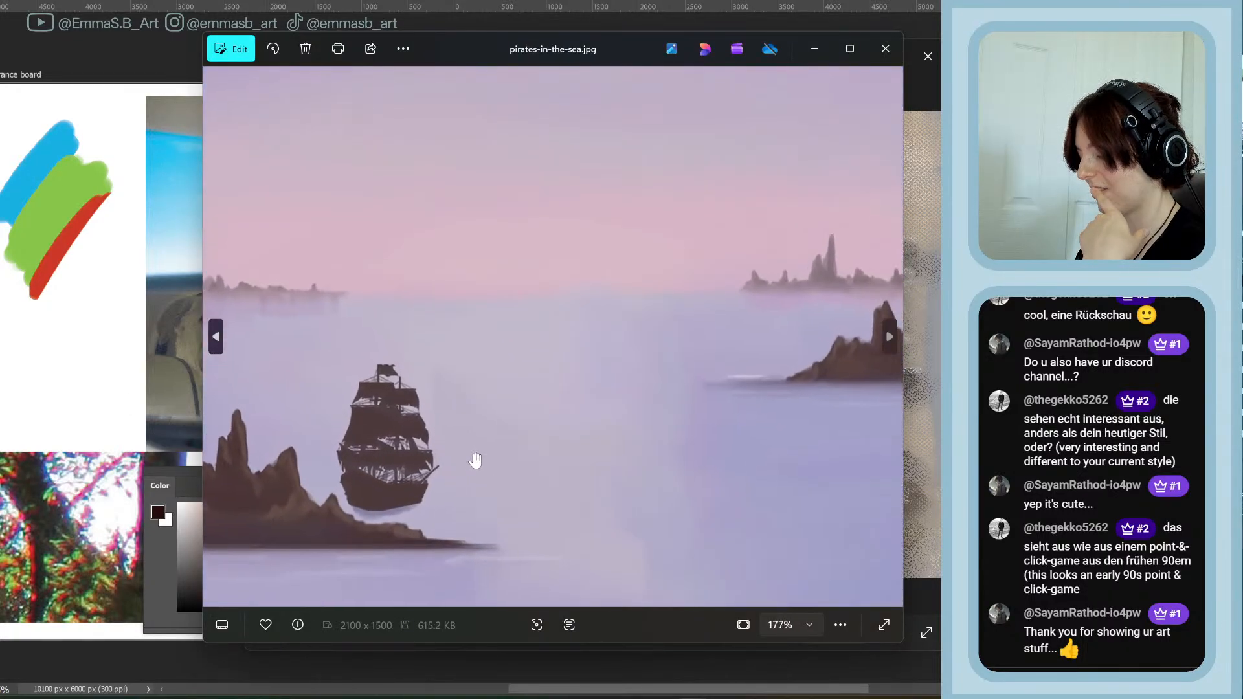
pyautogui.moveTo(433, 503); pyautogui.dragTo(574, 383)
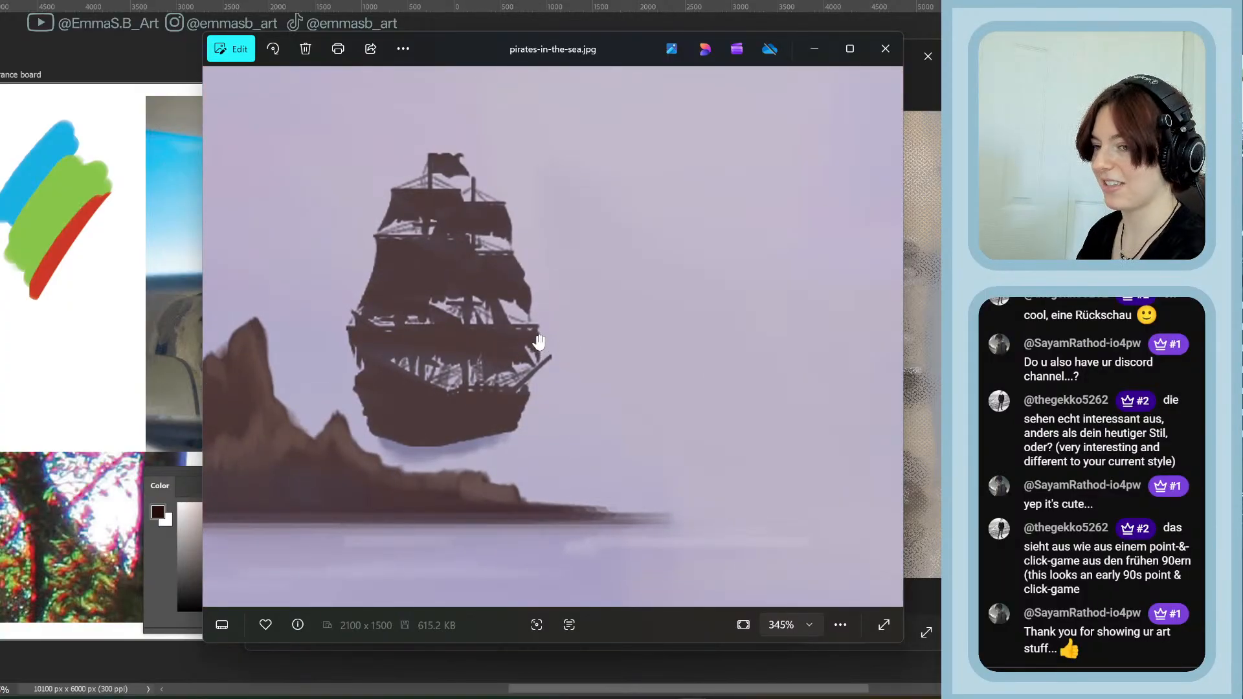
pyautogui.scroll(-5, 528, 344)
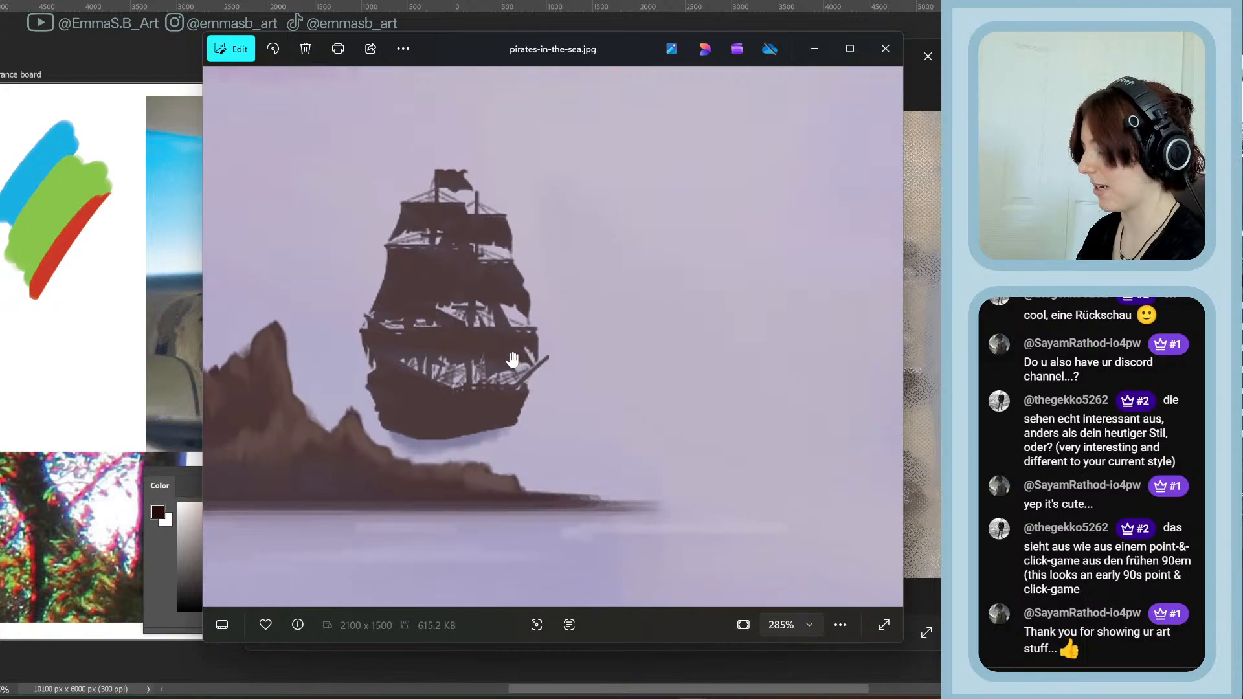
pyautogui.scroll(-5, 511, 355)
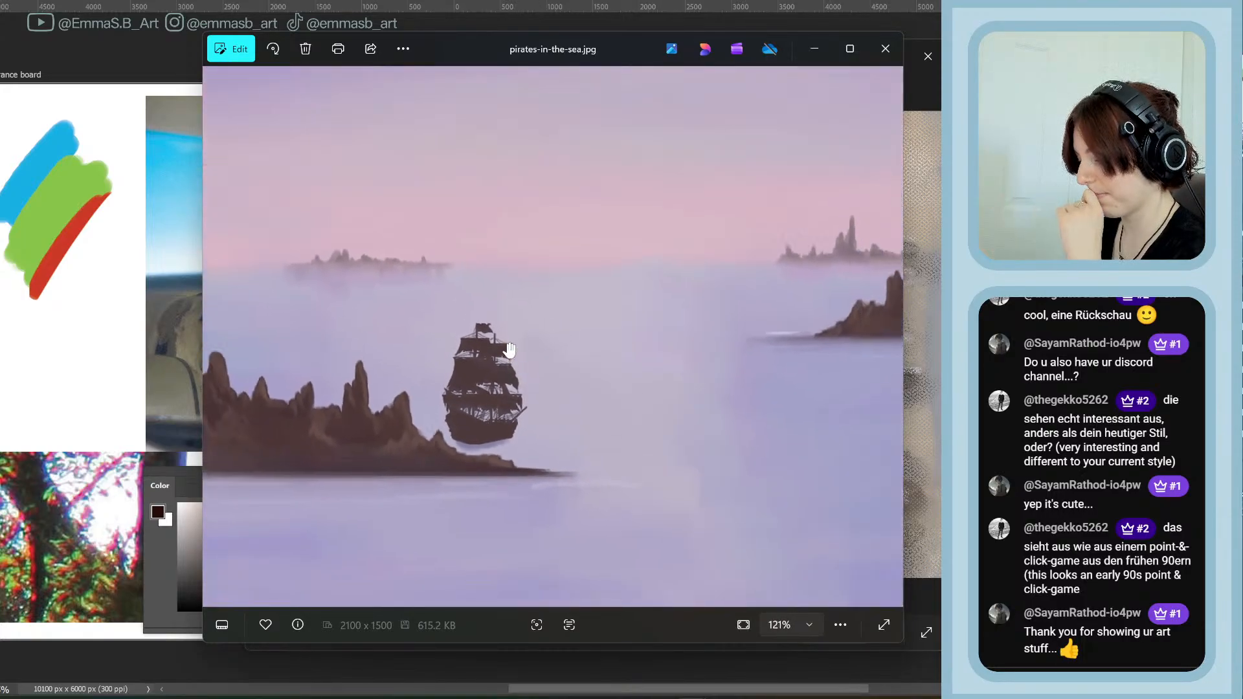
# Close pirates-in-the-sea.jpg and seagull-pastel.jpg and examine the clam in sea-creature-cartoons.jpg up close
pyautogui.click(877, 57)
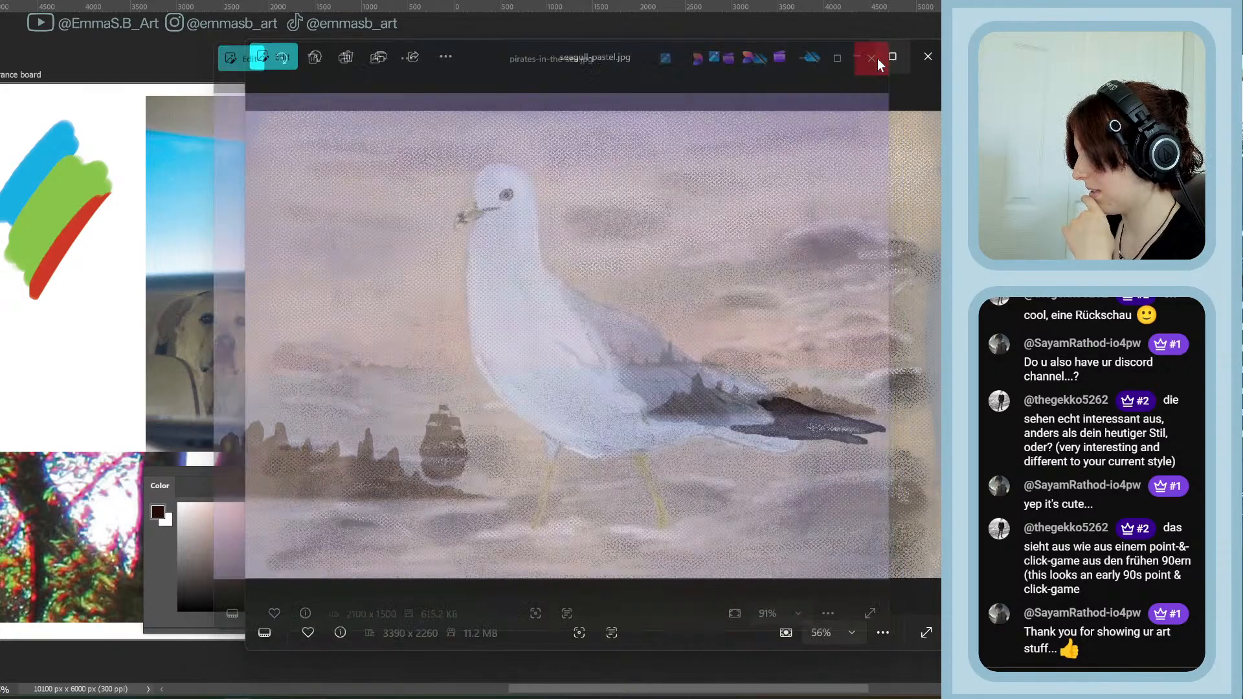
pyautogui.click(931, 60)
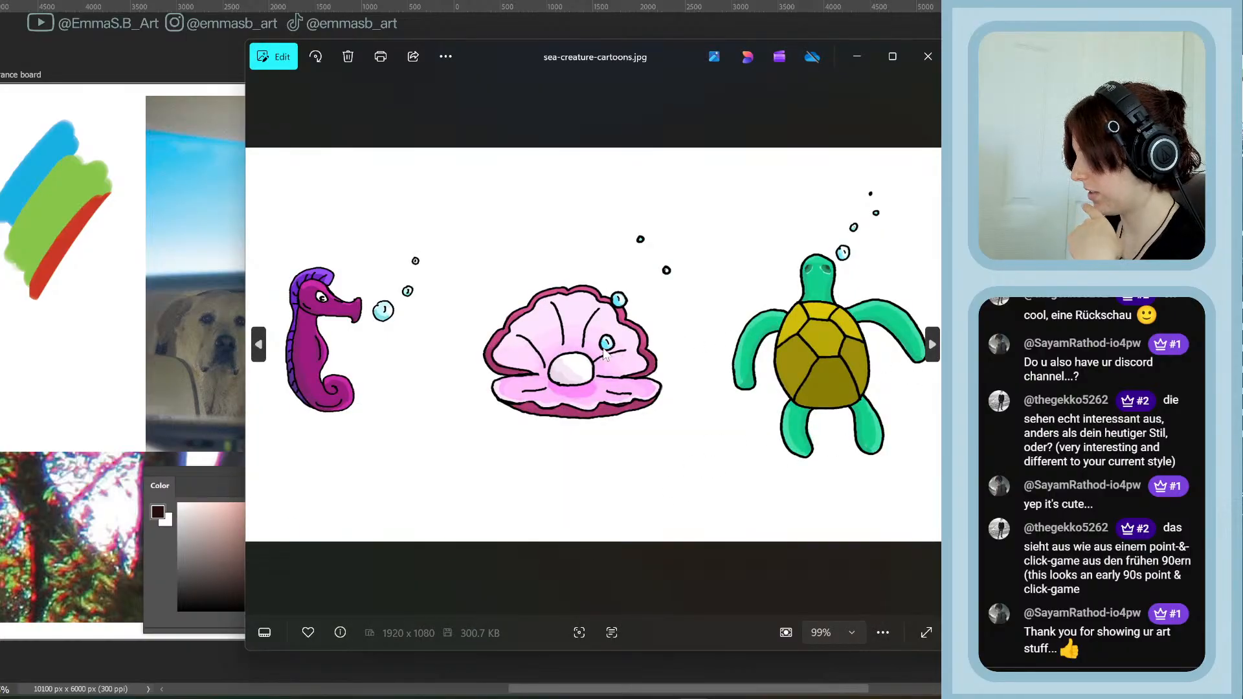
pyautogui.scroll(1, 592, 370)
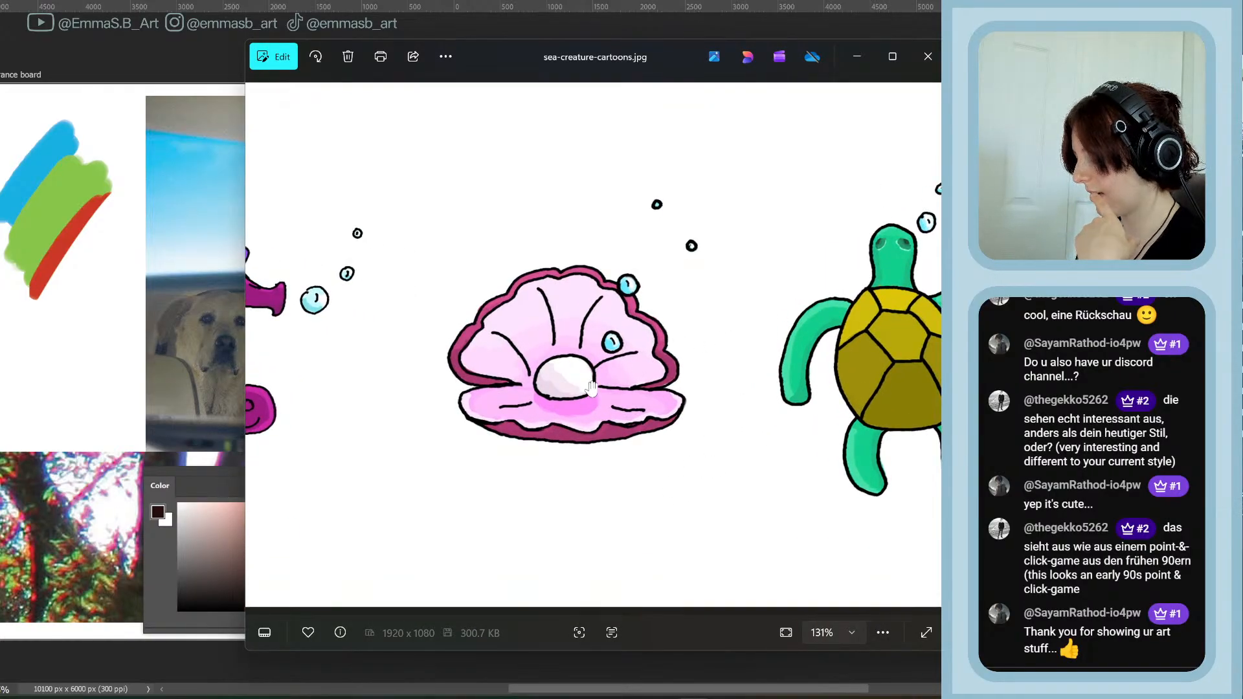
pyautogui.scroll(-1, 592, 371)
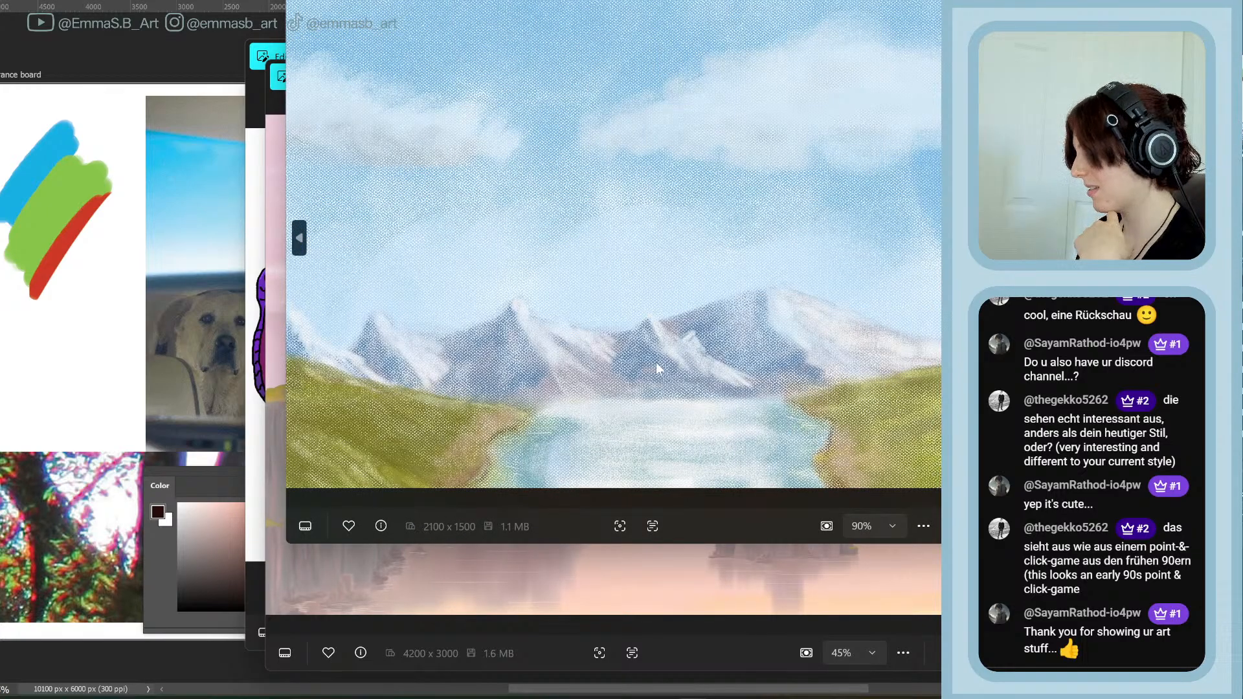
# Bring pastel-lake-and-mountians.jpg fully into view and close it together with sea-cliff-better-clouds.jpg and sea-creature-cartoons.jpg
pyautogui.moveTo(535, 0); pyautogui.dragTo(479, 8)
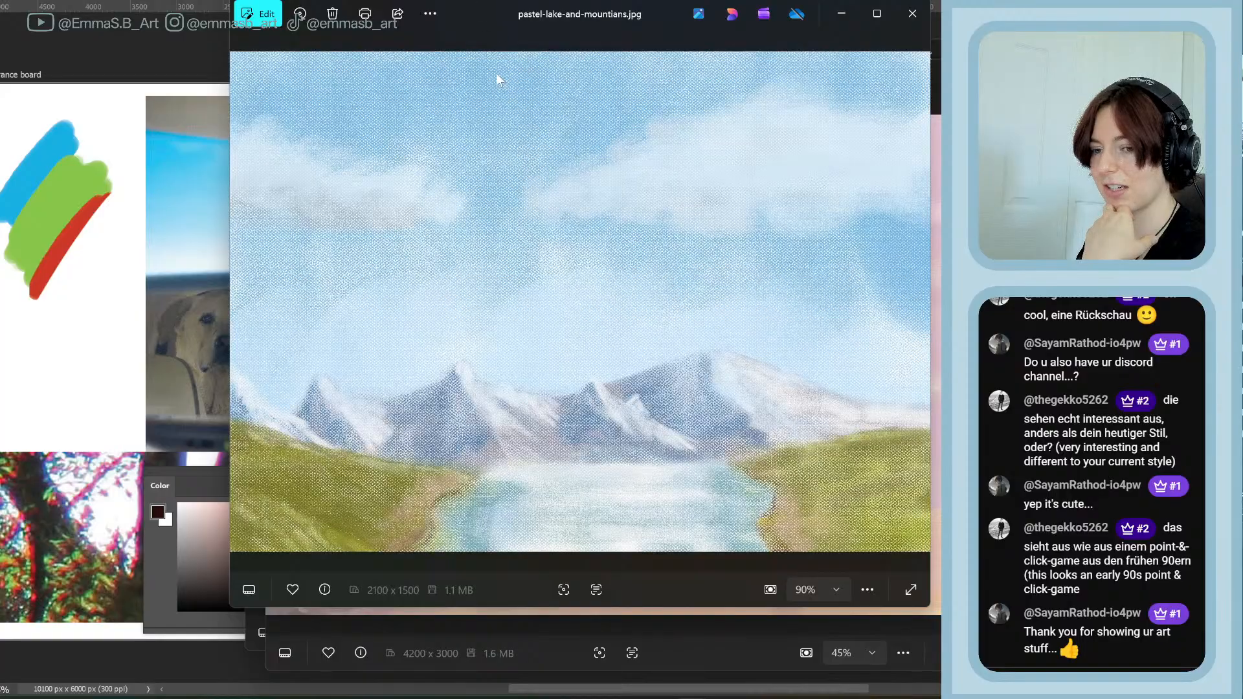
pyautogui.click(925, 16)
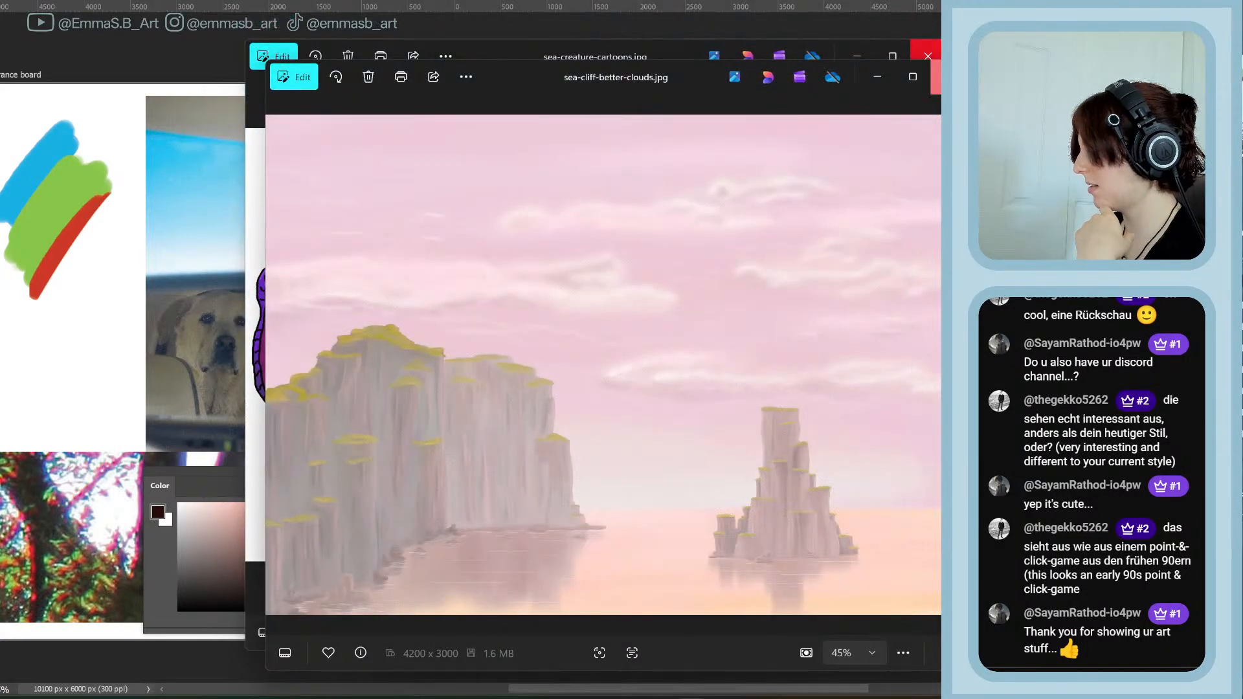
pyautogui.click(938, 72)
pyautogui.click(925, 65)
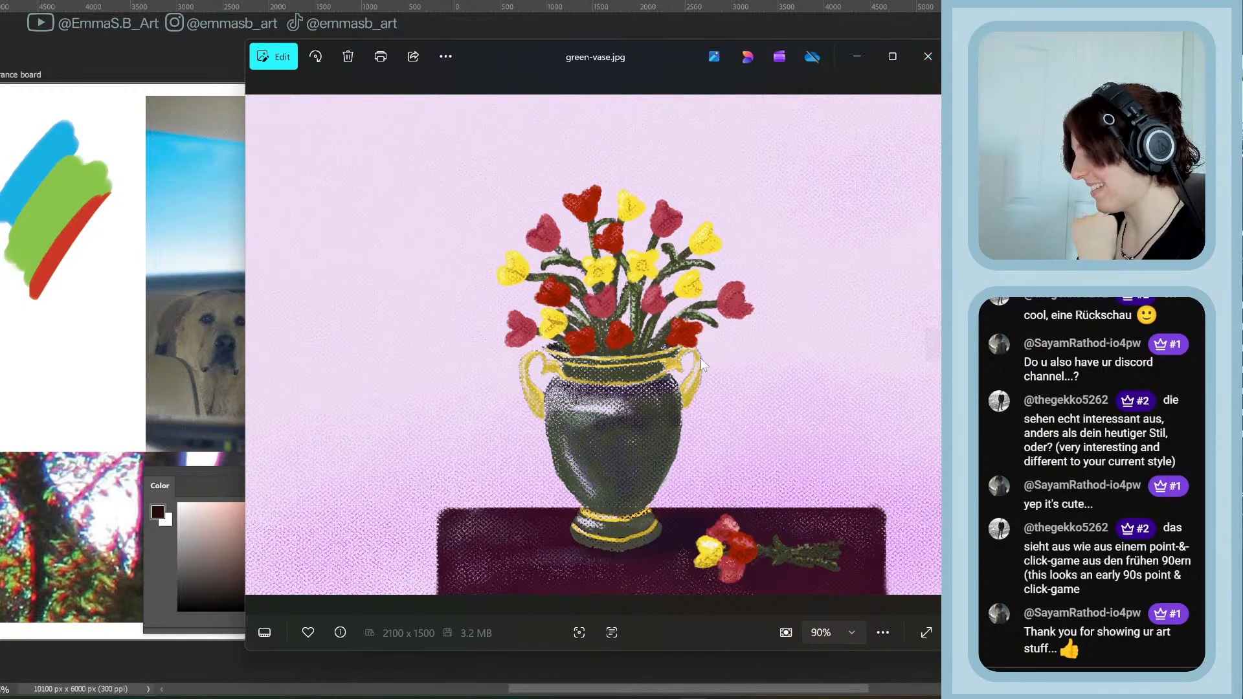
# Examine the flowers and vase handles in green-vase.jpg up close, and close that image and fruit-in-pot.jpg
pyautogui.scroll(8, 597, 418)
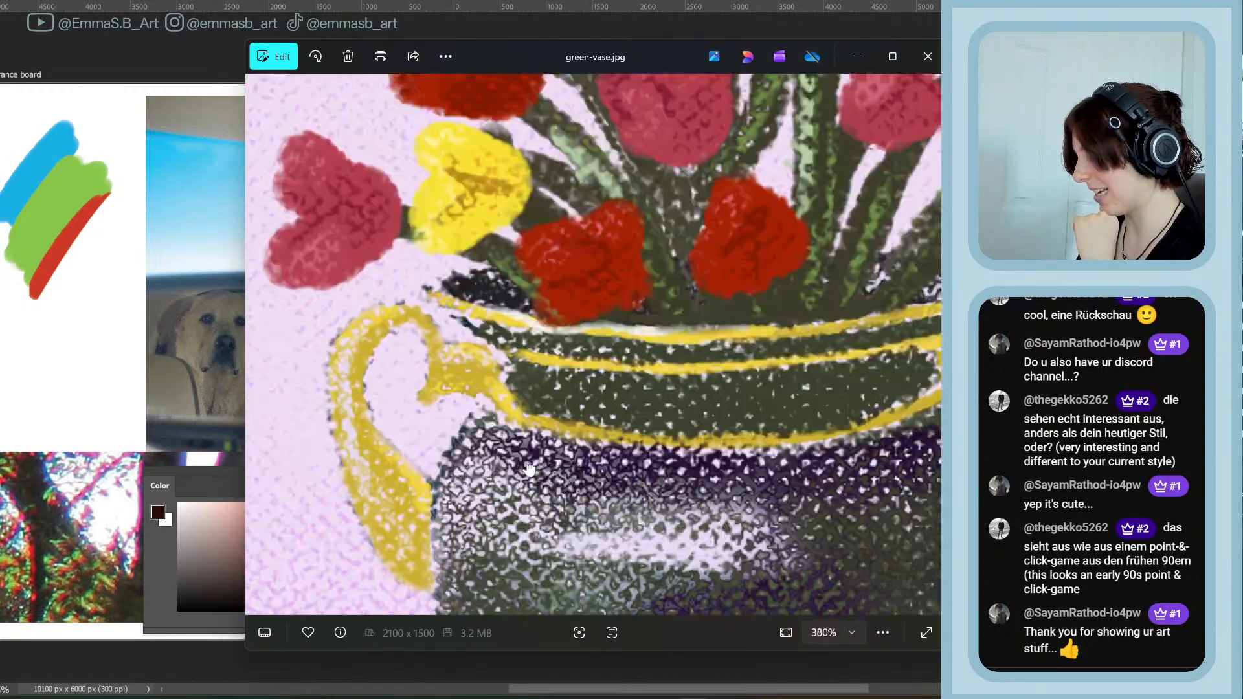
pyautogui.moveTo(530, 471); pyautogui.dragTo(540, 527)
pyautogui.moveTo(589, 291); pyautogui.dragTo(602, 486)
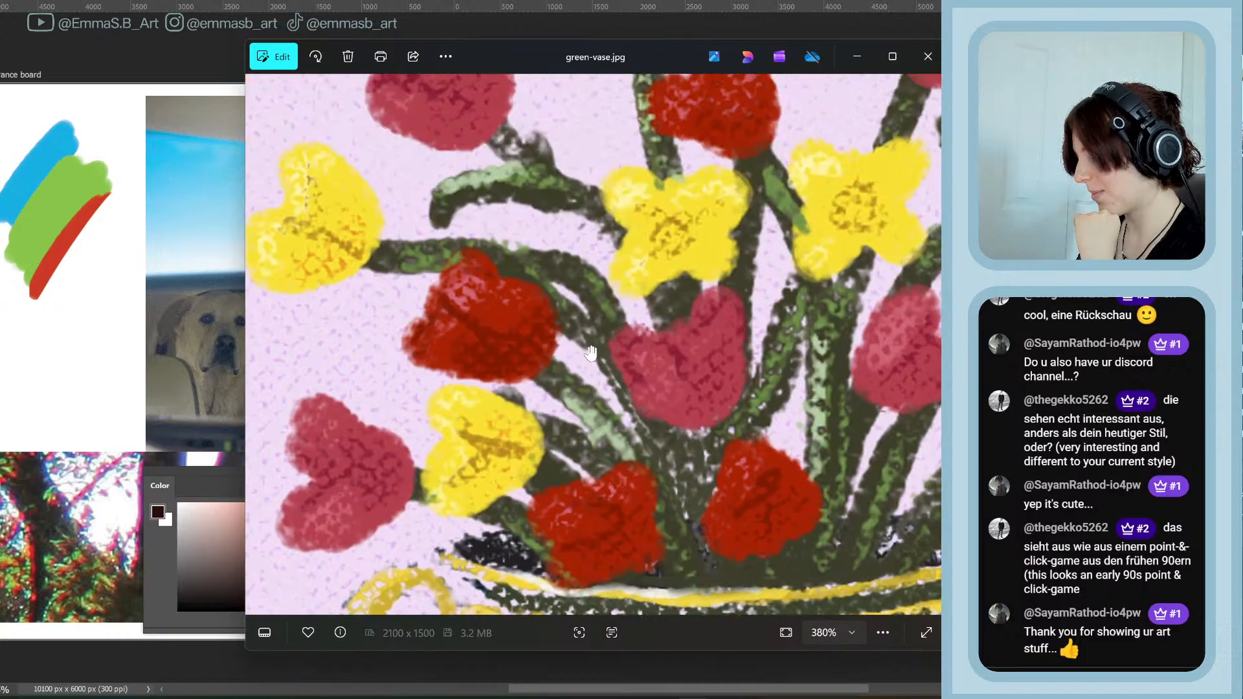
pyautogui.moveTo(525, 325); pyautogui.dragTo(677, 346)
pyautogui.scroll(-2, 667, 341)
pyautogui.scroll(-4, 667, 341)
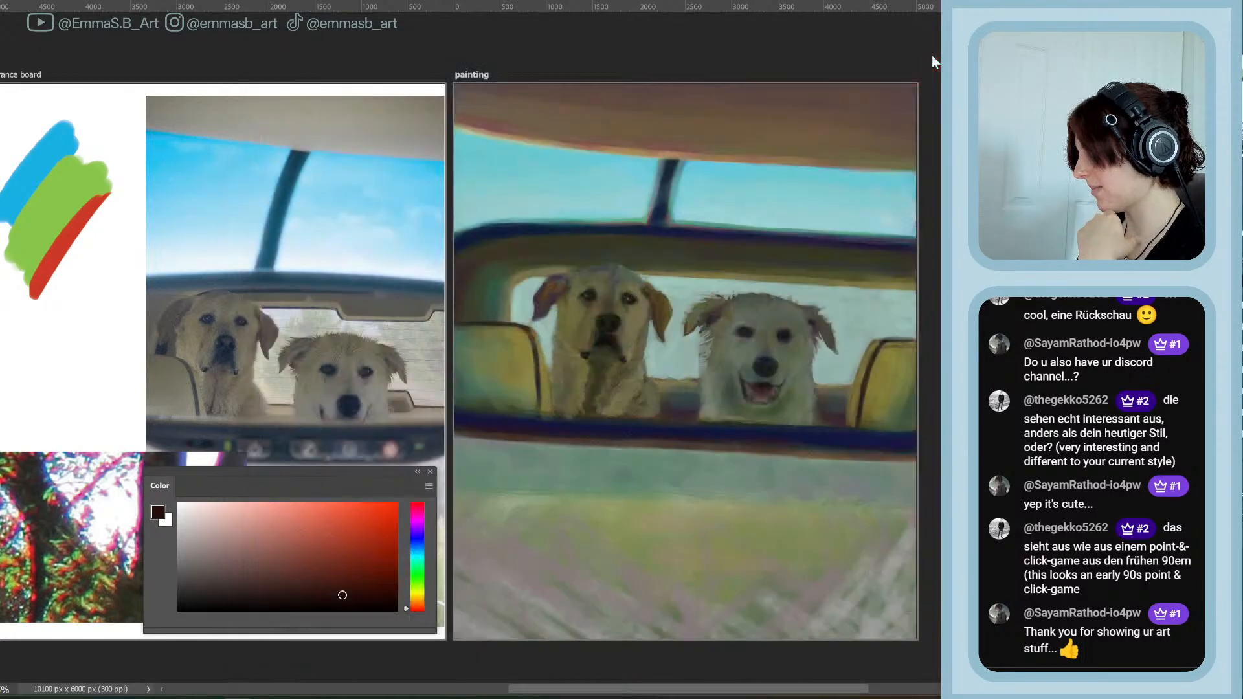
pyautogui.click(930, 57)
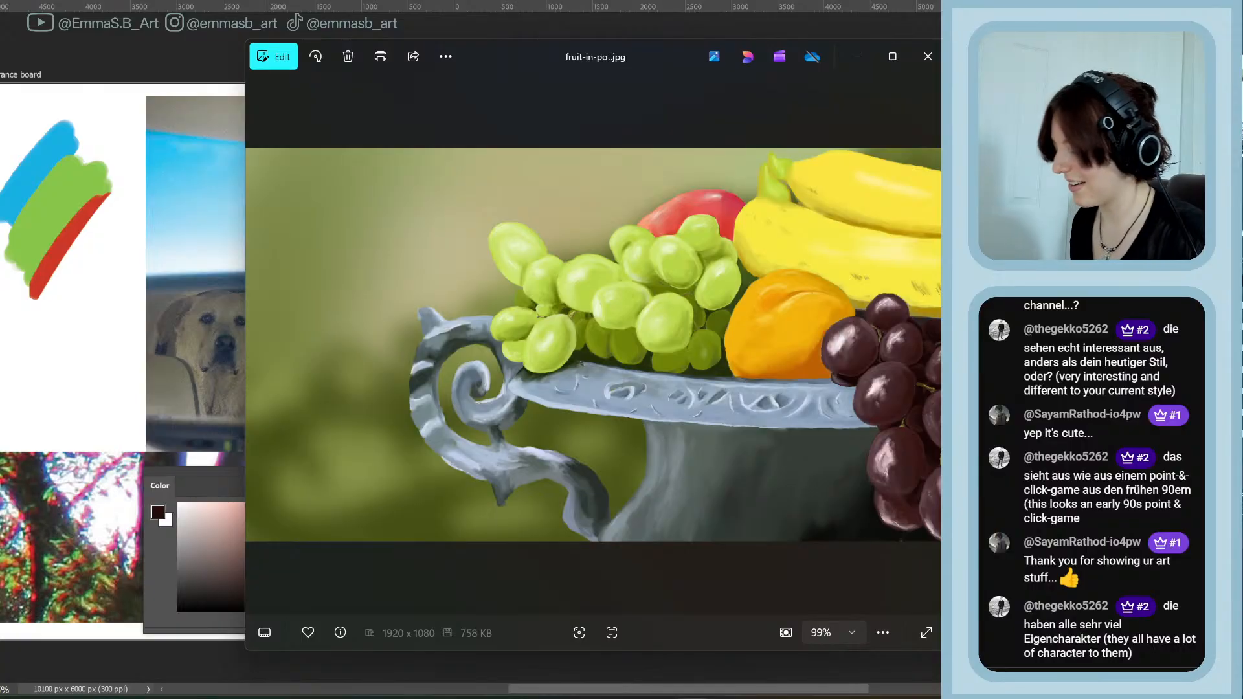
pyautogui.click(929, 57)
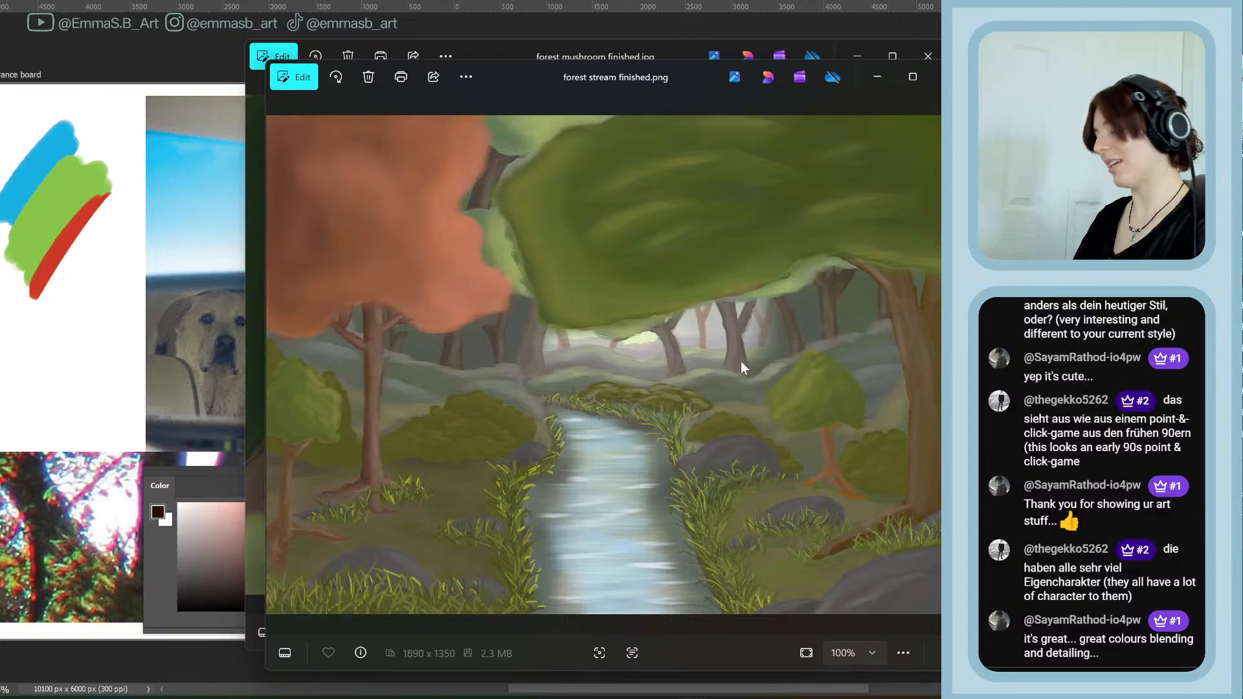
# Examine the grass, trees and stream in forest stream finished.png up close and close the image
pyautogui.scroll(5, 677, 432)
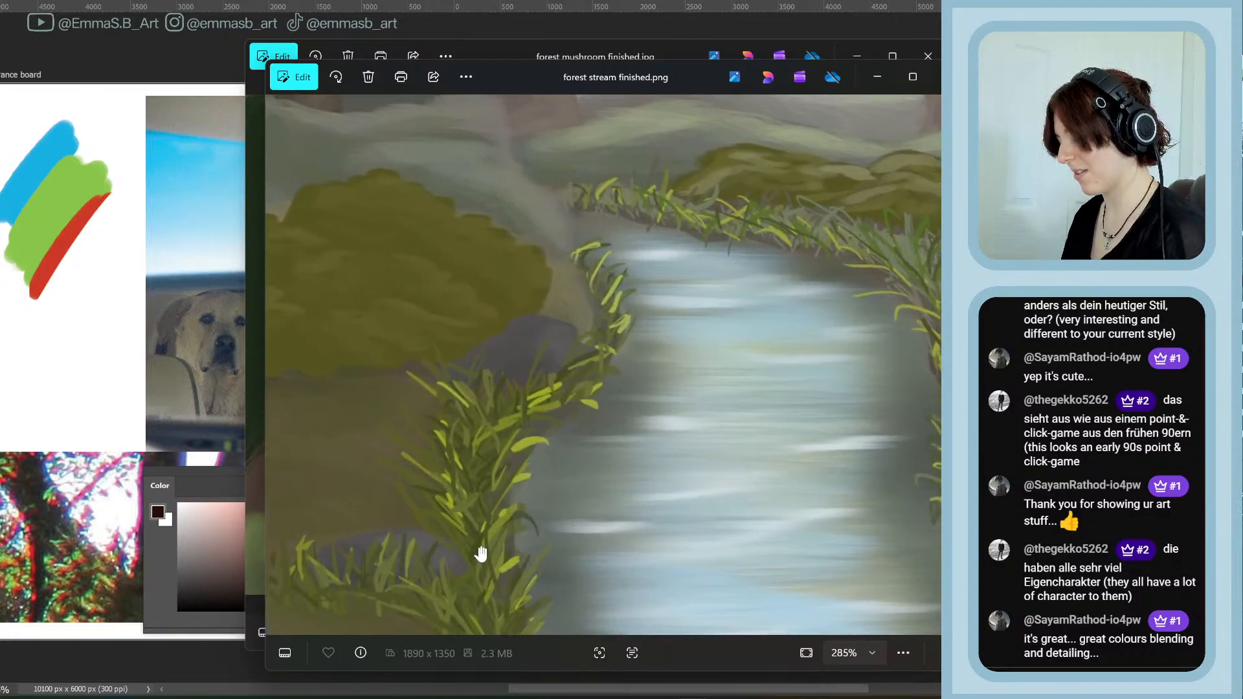
pyautogui.moveTo(481, 553)
pyautogui.mouseDown()
pyautogui.moveTo(630, 298)
pyautogui.moveTo(696, 336)
pyautogui.mouseUp()
pyautogui.moveTo(375, 333); pyautogui.dragTo(568, 509)
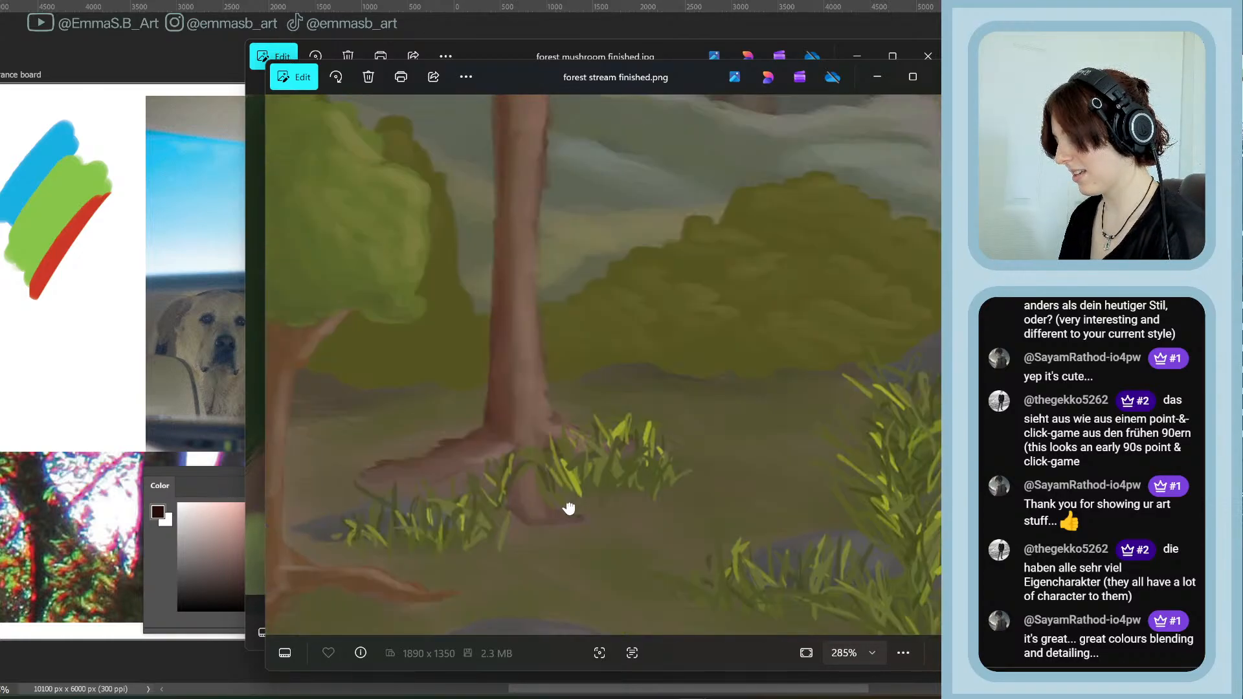
pyautogui.moveTo(591, 263)
pyautogui.mouseDown()
pyautogui.moveTo(744, 244)
pyautogui.moveTo(791, 203)
pyautogui.moveTo(775, 216)
pyautogui.mouseUp()
pyautogui.scroll(-2, 680, 389)
pyautogui.scroll(-1, 453, 447)
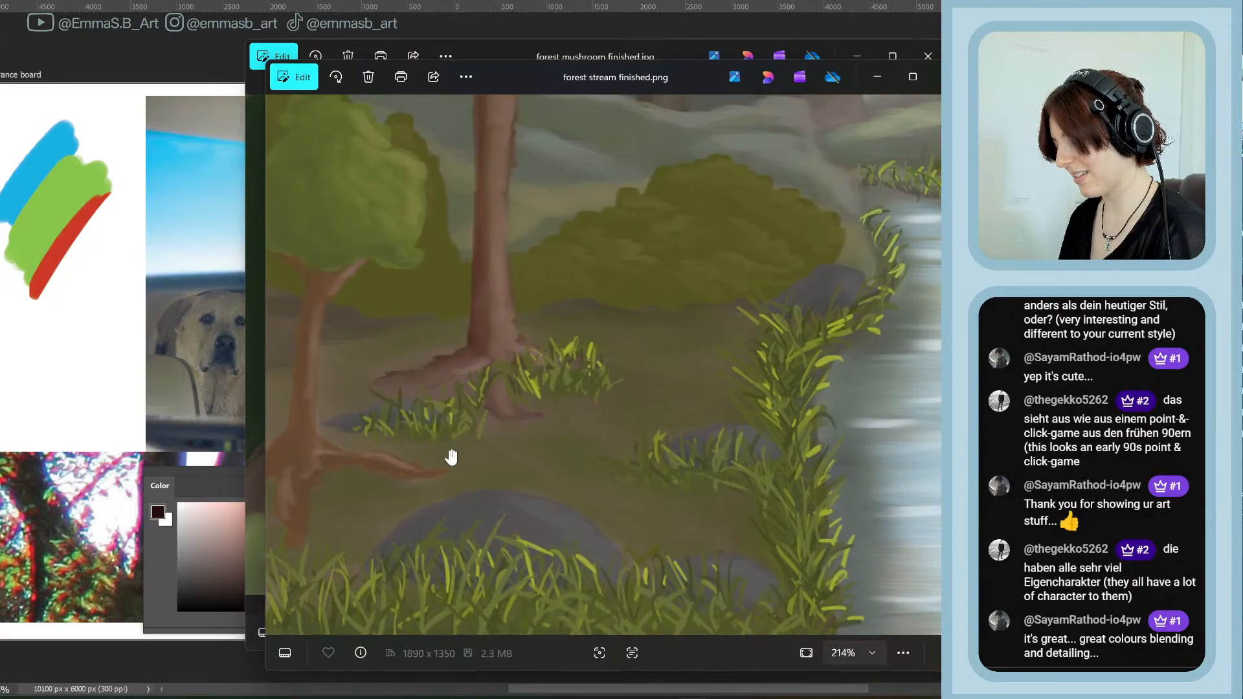
pyautogui.scroll(-1, 552, 455)
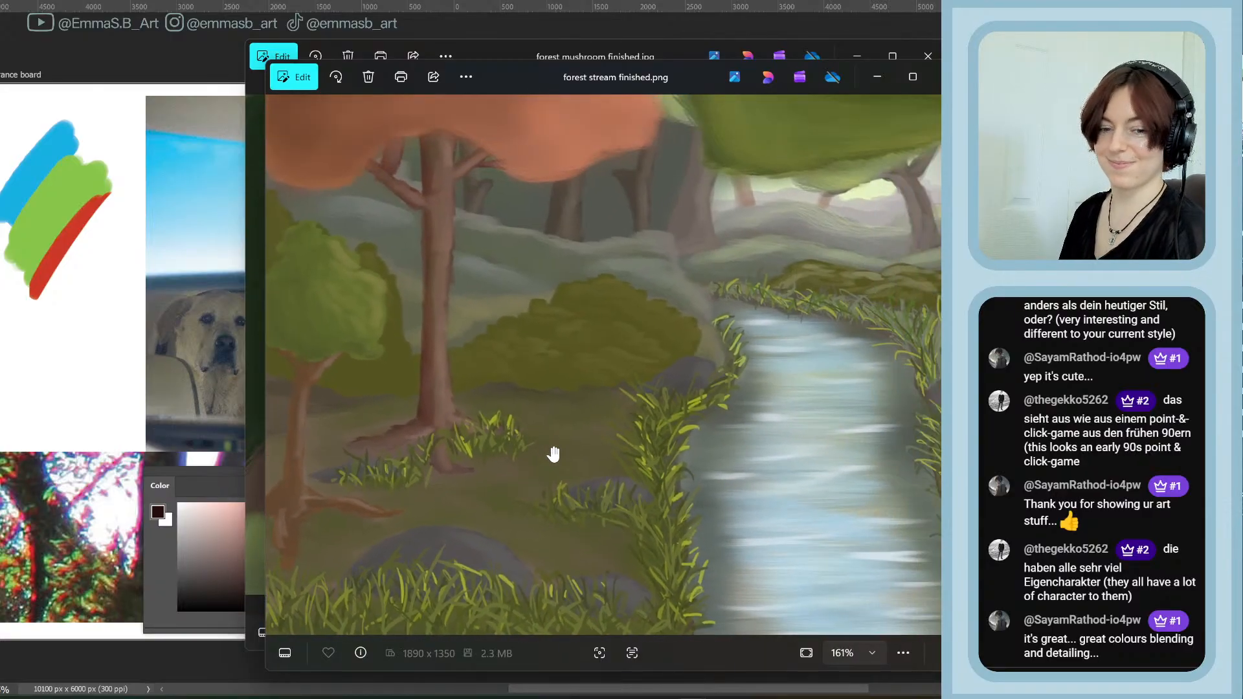
pyautogui.scroll(-1, 751, 407)
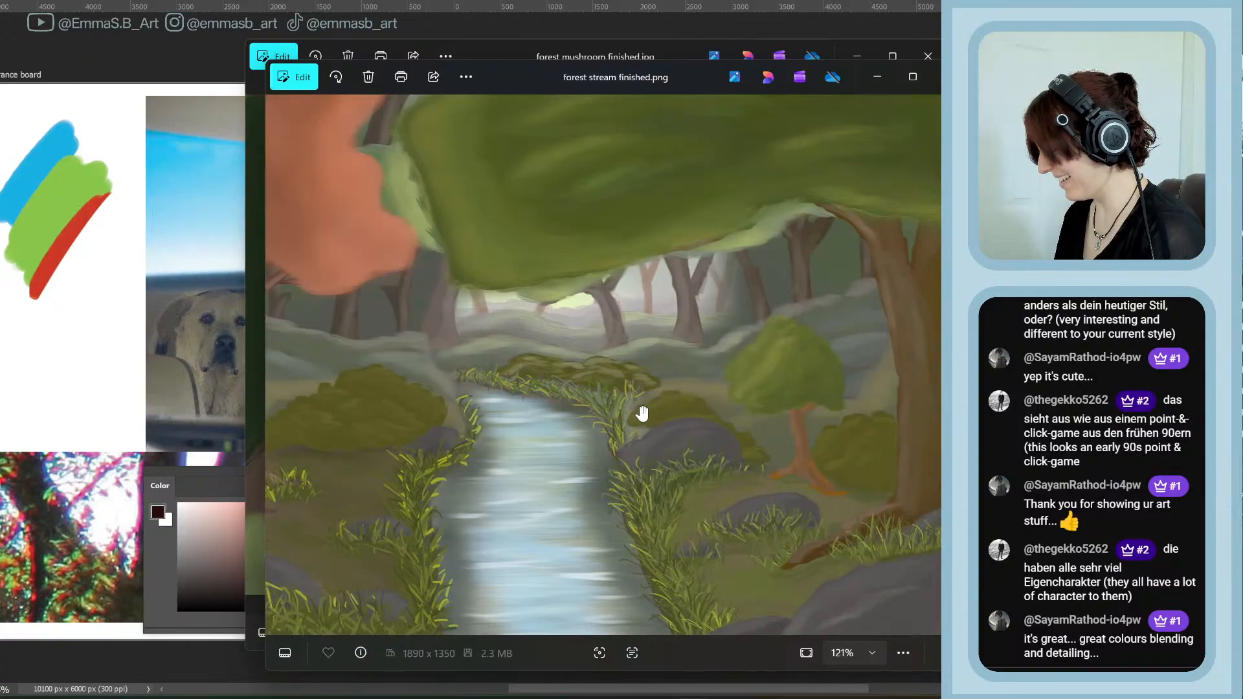
pyautogui.scroll(1, 842, 514)
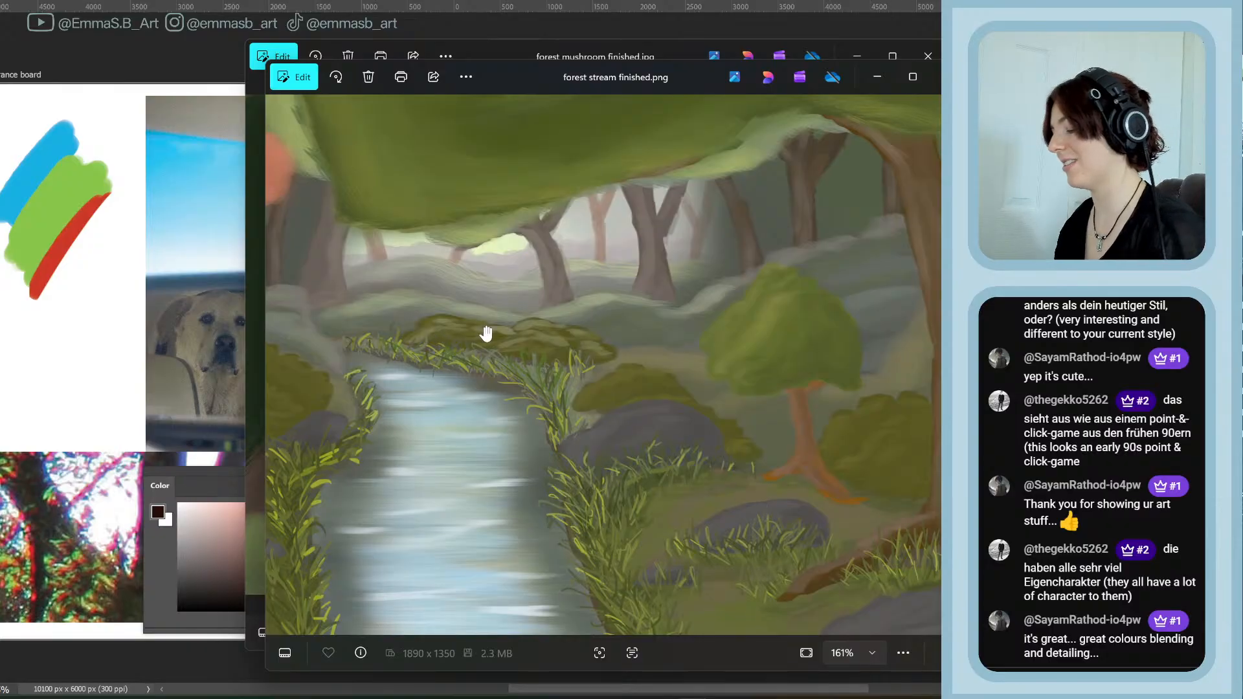
pyautogui.scroll(-2, 486, 333)
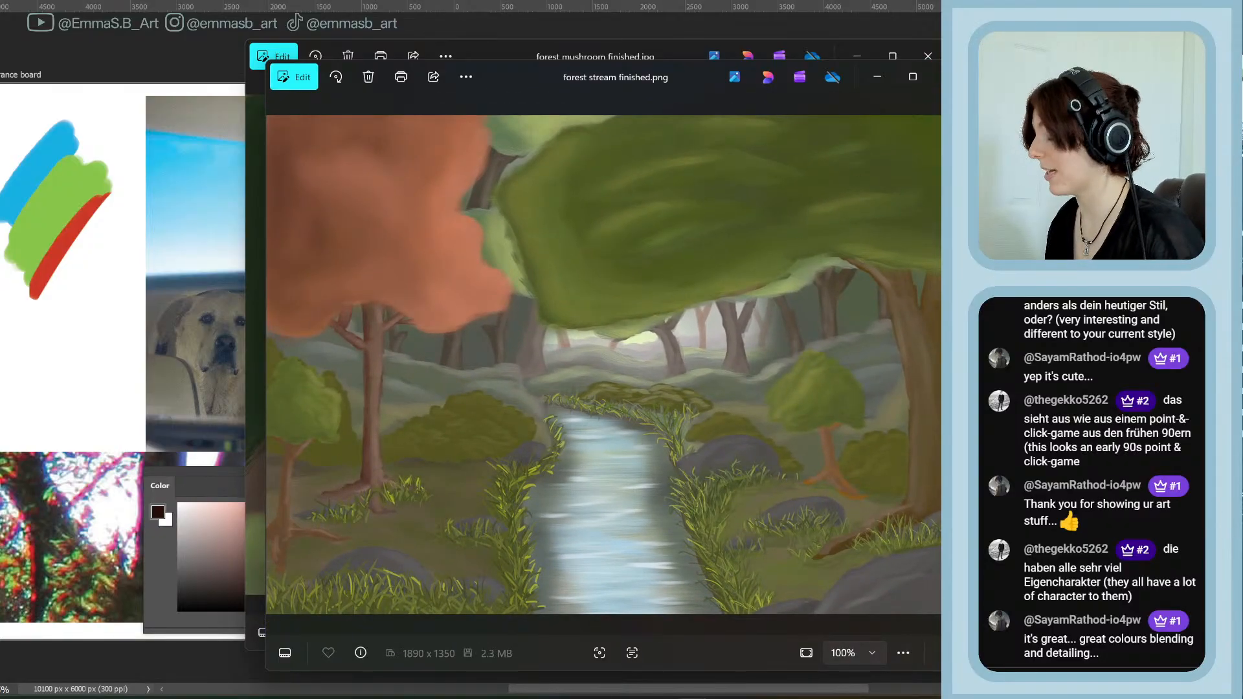
pyautogui.click(948, 77)
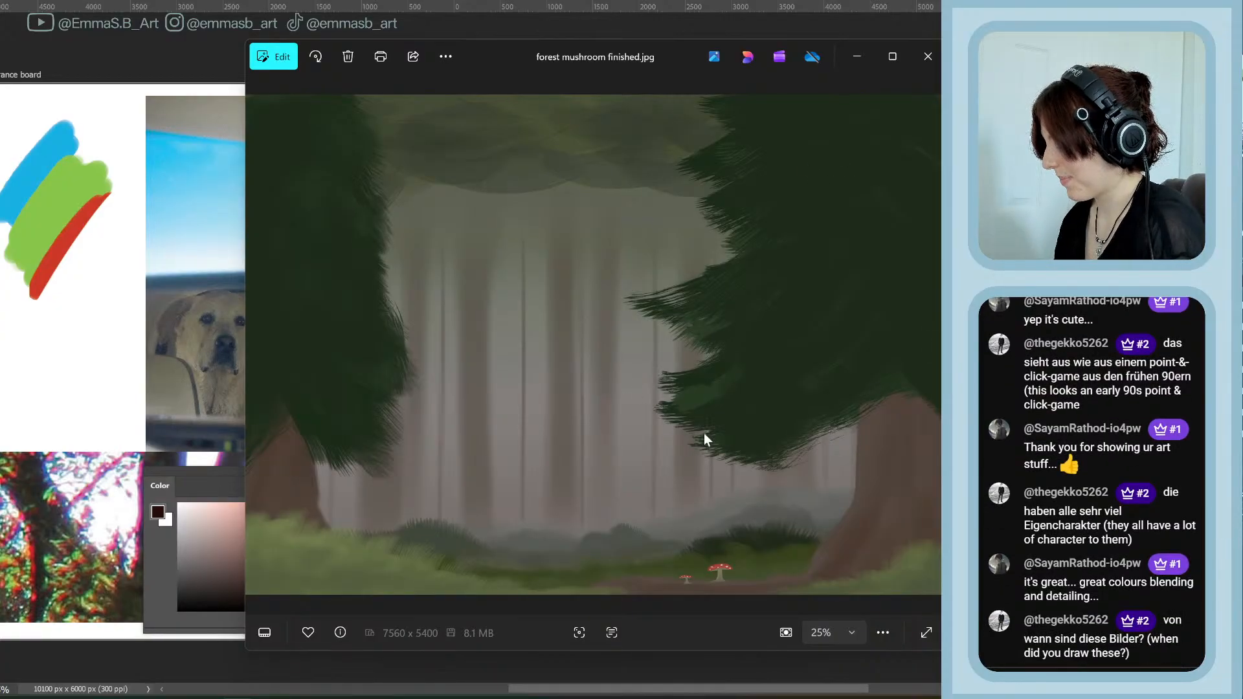
# Examine the red mushrooms in forest mushroom finished.jpg up close and return to the full image
pyautogui.scroll(5, 736, 604)
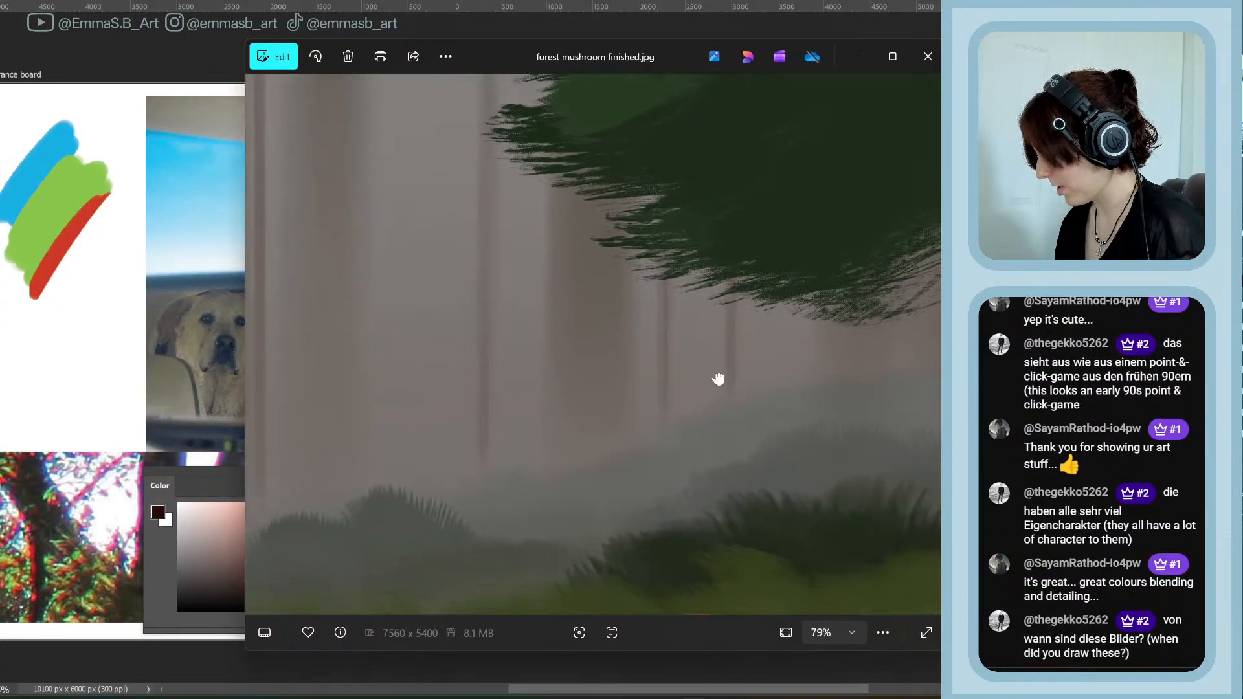
pyautogui.scroll(3, 699, 484)
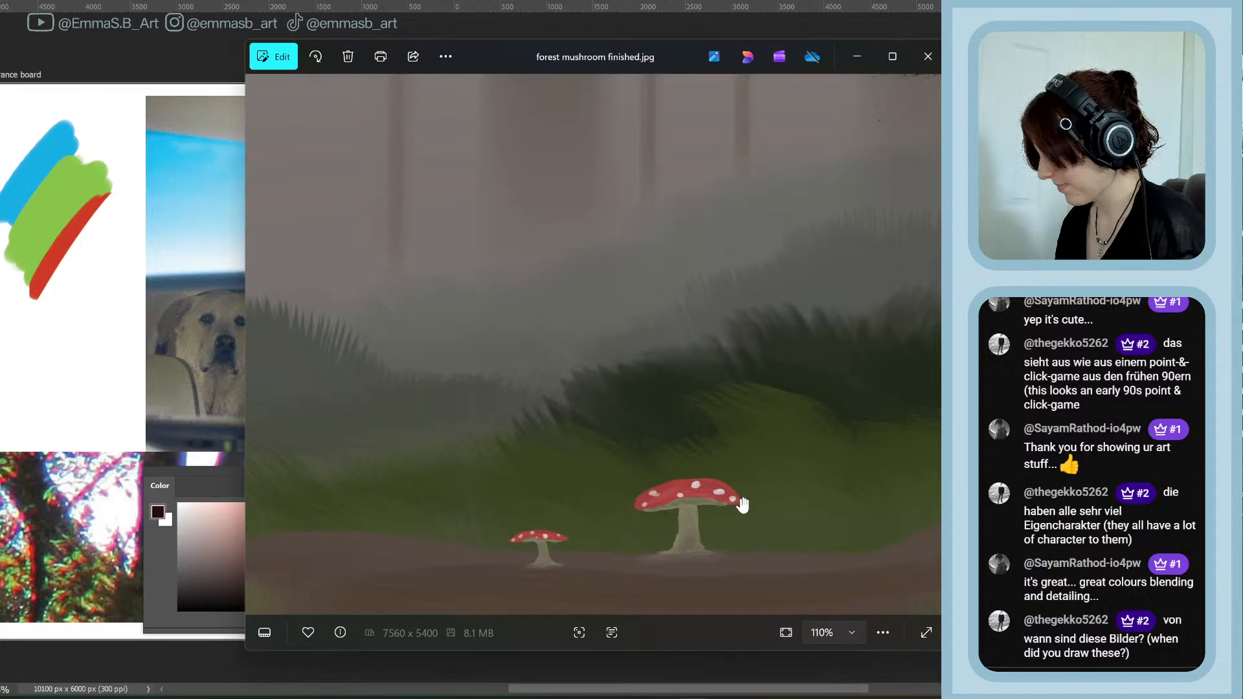
pyautogui.scroll(-3, 643, 463)
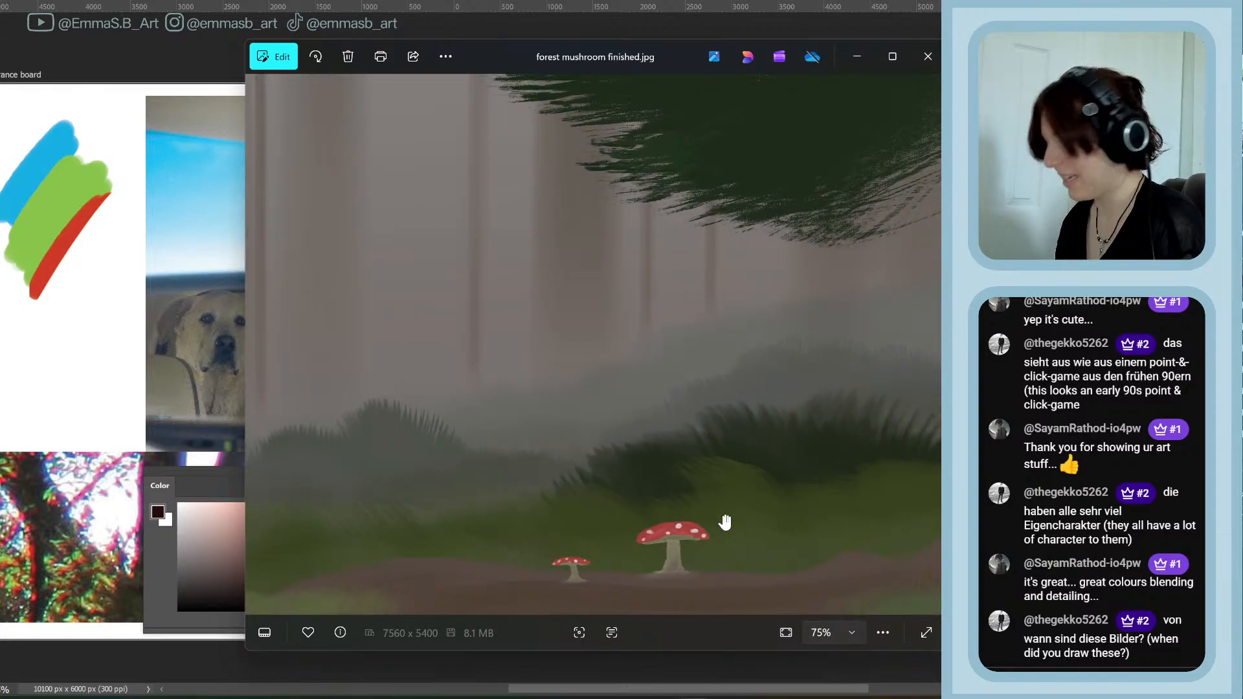
pyautogui.scroll(5, 723, 521)
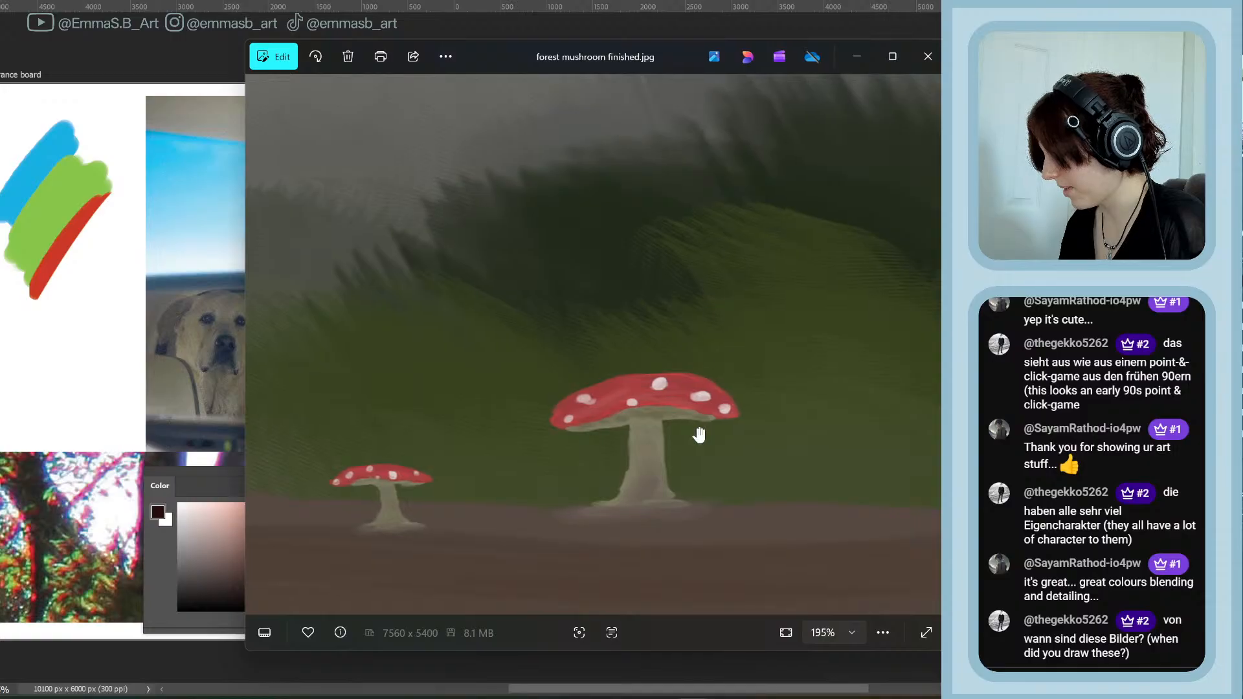
pyautogui.scroll(5, 699, 429)
pyautogui.moveTo(592, 405); pyautogui.dragTo(674, 330)
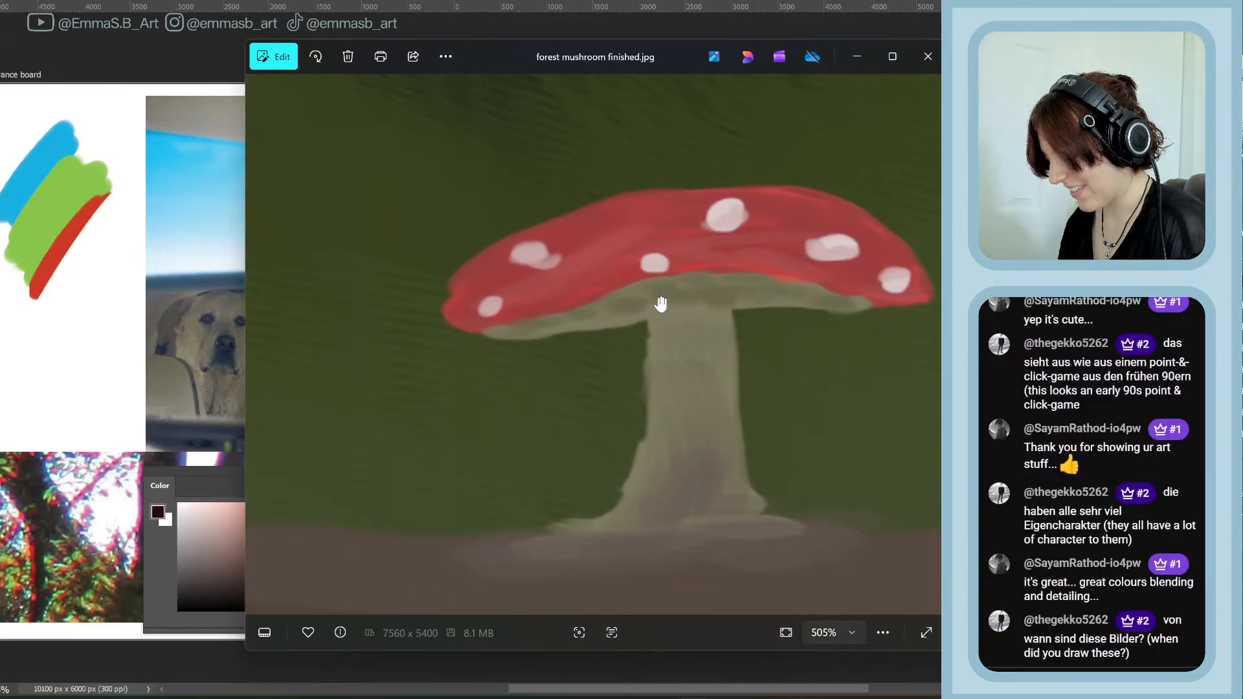
pyautogui.scroll(-2, 661, 303)
pyautogui.scroll(-2, 661, 303)
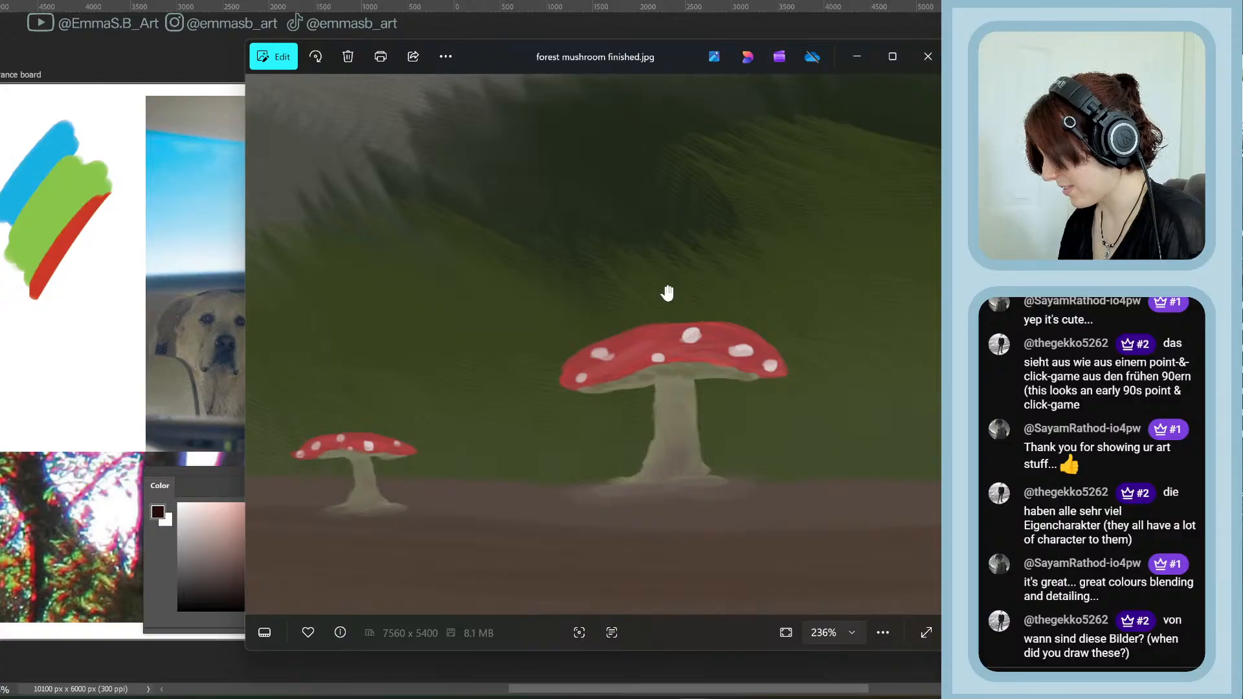
pyautogui.scroll(-2, 656, 278)
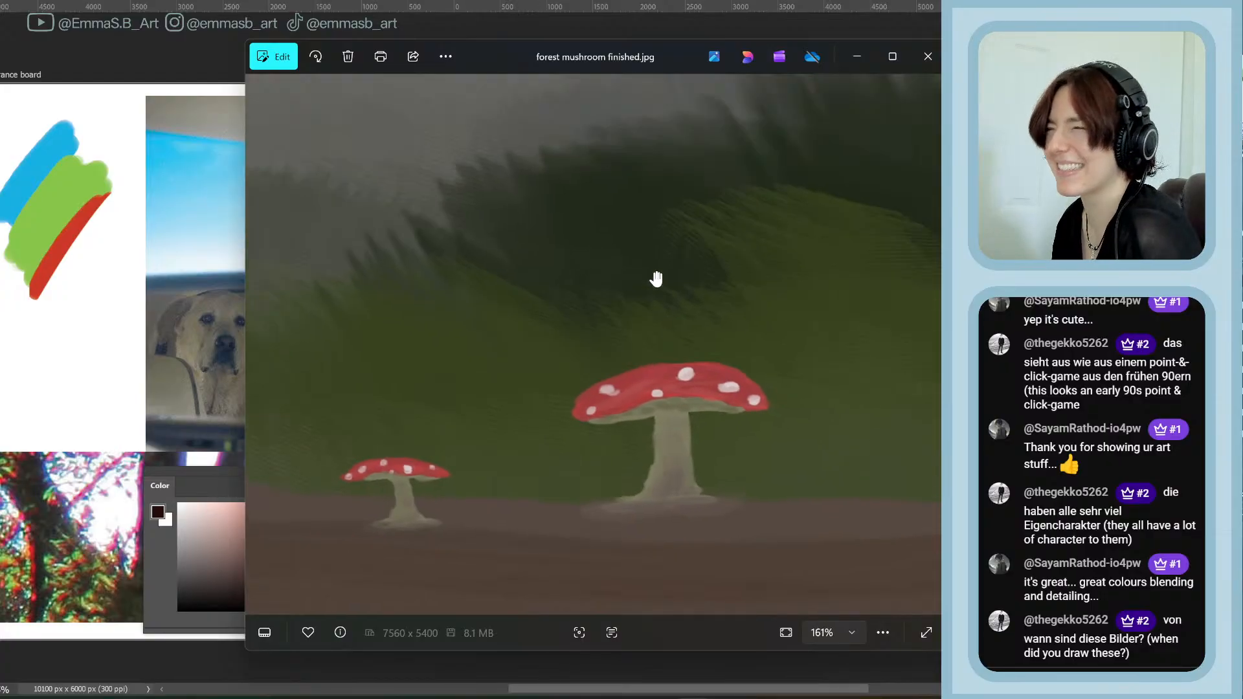
pyautogui.scroll(-8, 655, 278)
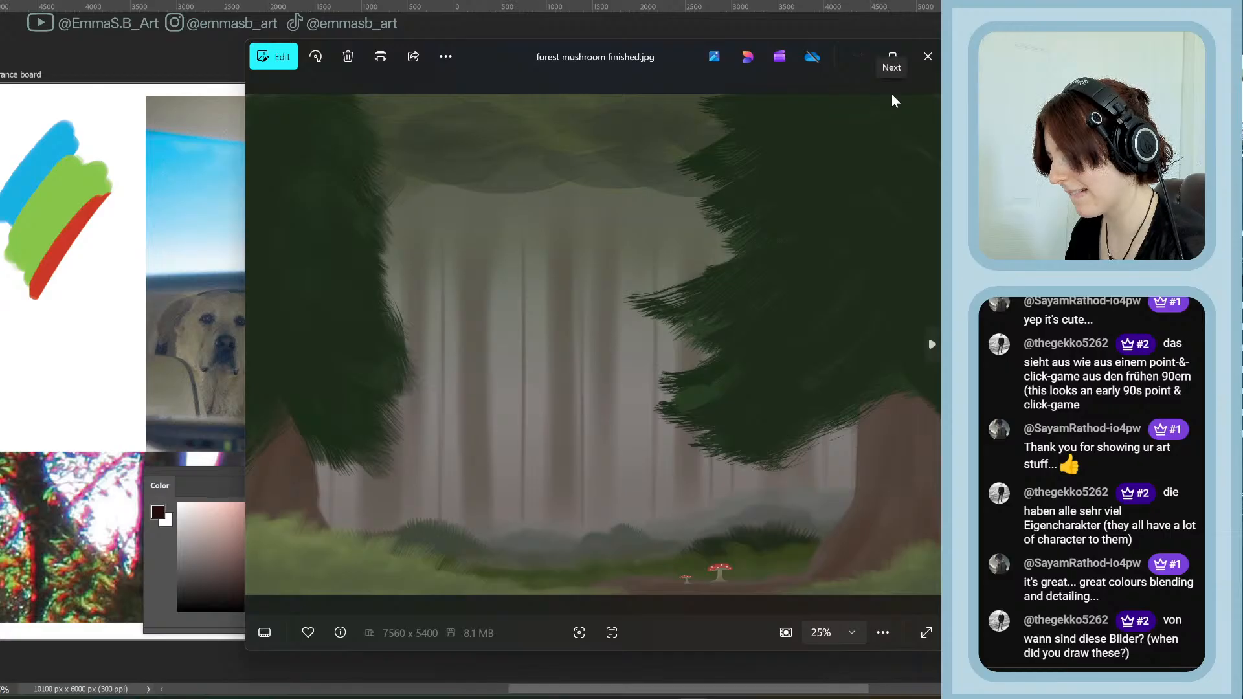
# Move the forest mushroom finished.jpg window away so the dog painting and its reference are uncovered
pyautogui.click(443, 59)
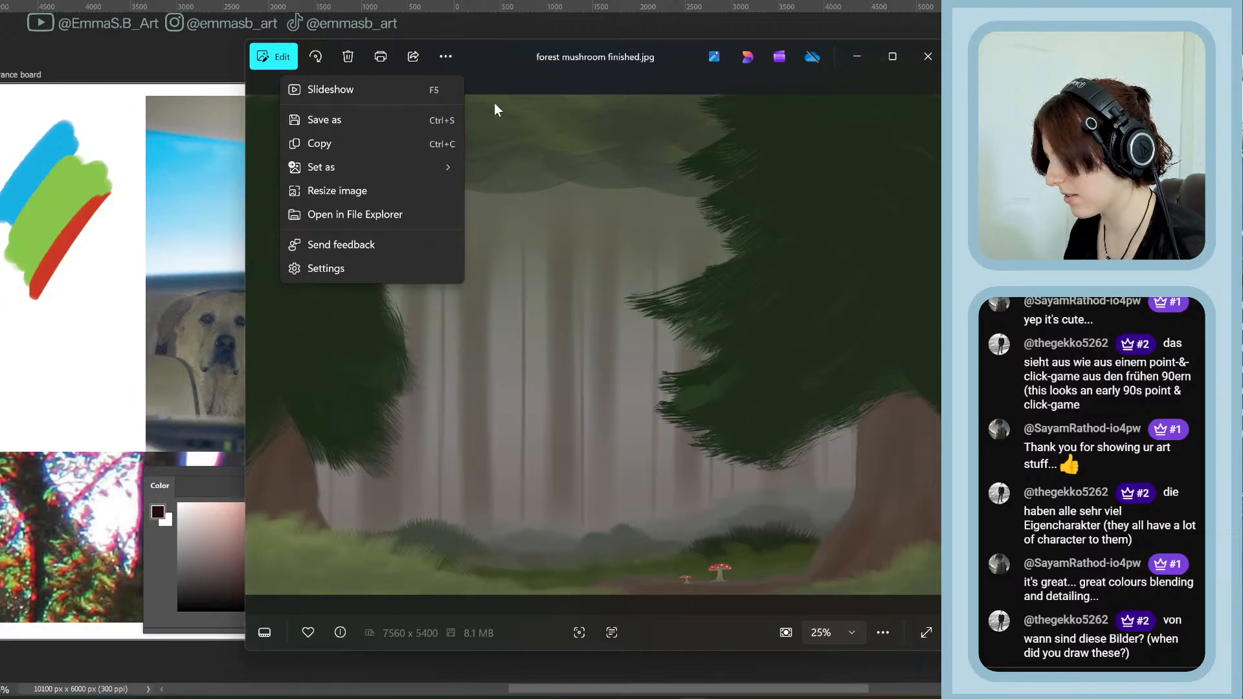
pyautogui.click(627, 210)
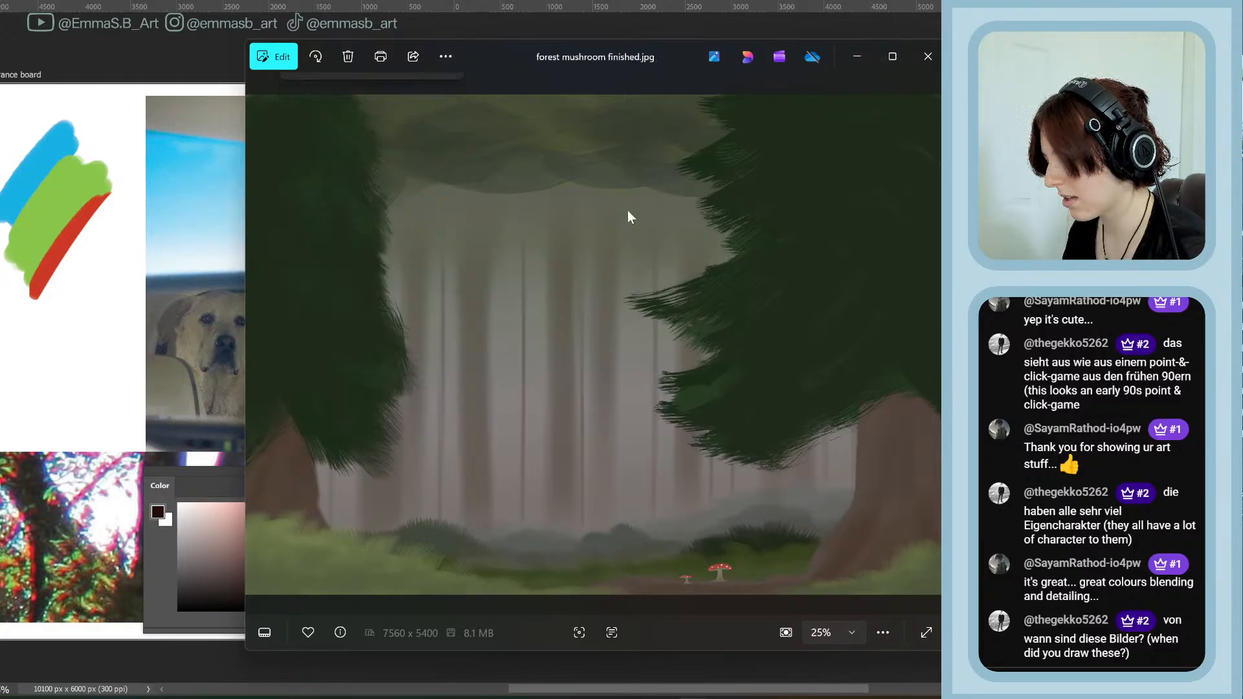
pyautogui.moveTo(645, 60); pyautogui.dragTo(0, 59)
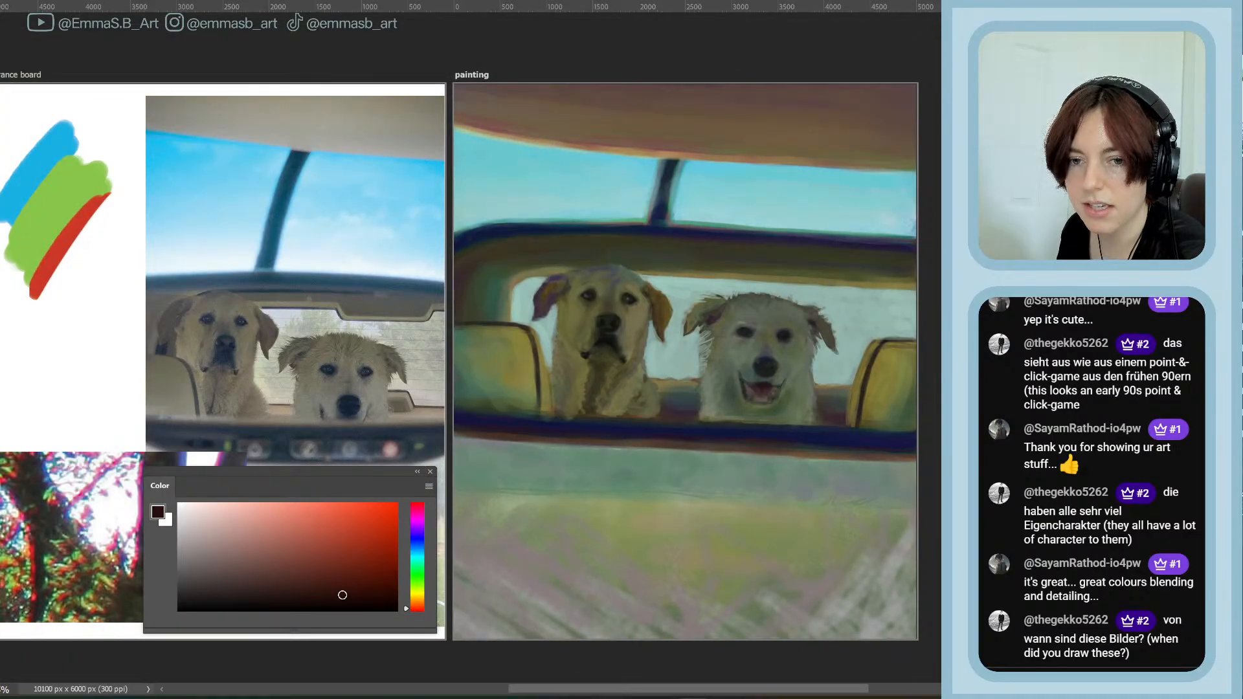
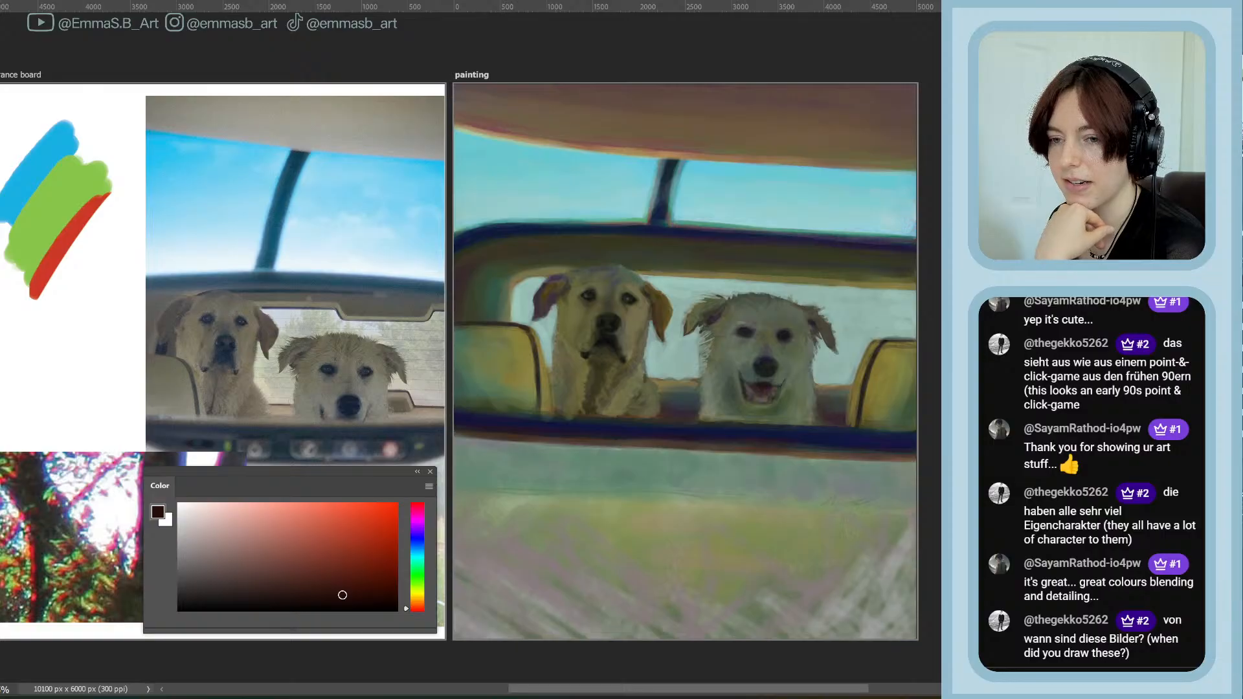
# Bring the fall-steam-train-painting.jpg and sunflower-sunset.jpg windows over the canvas and put the window behind the sunflower painting in front
pyautogui.moveTo(0, 116)
pyautogui.mouseDown()
pyautogui.moveTo(181, 165)
pyautogui.moveTo(417, 84)
pyautogui.moveTo(464, 54)
pyautogui.mouseUp()
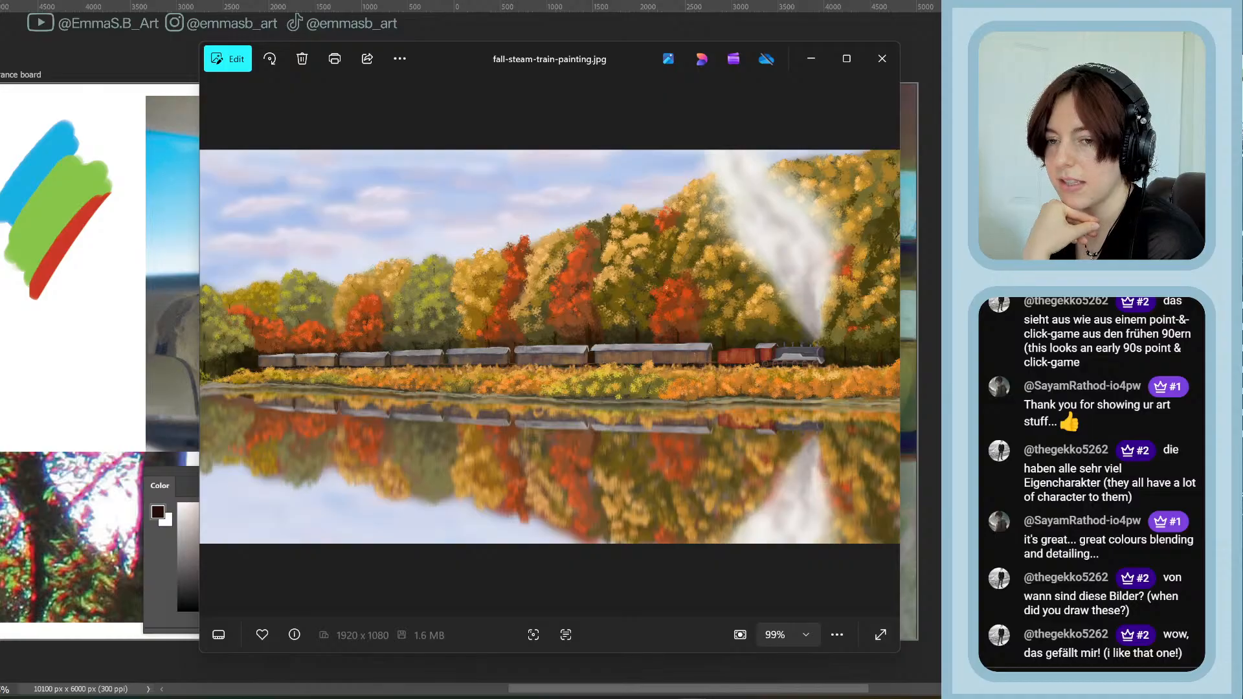
pyautogui.moveTo(0, 200)
pyautogui.mouseDown()
pyautogui.moveTo(0, 189)
pyautogui.moveTo(508, 49)
pyautogui.moveTo(445, 35)
pyautogui.moveTo(461, 49)
pyautogui.mouseUp()
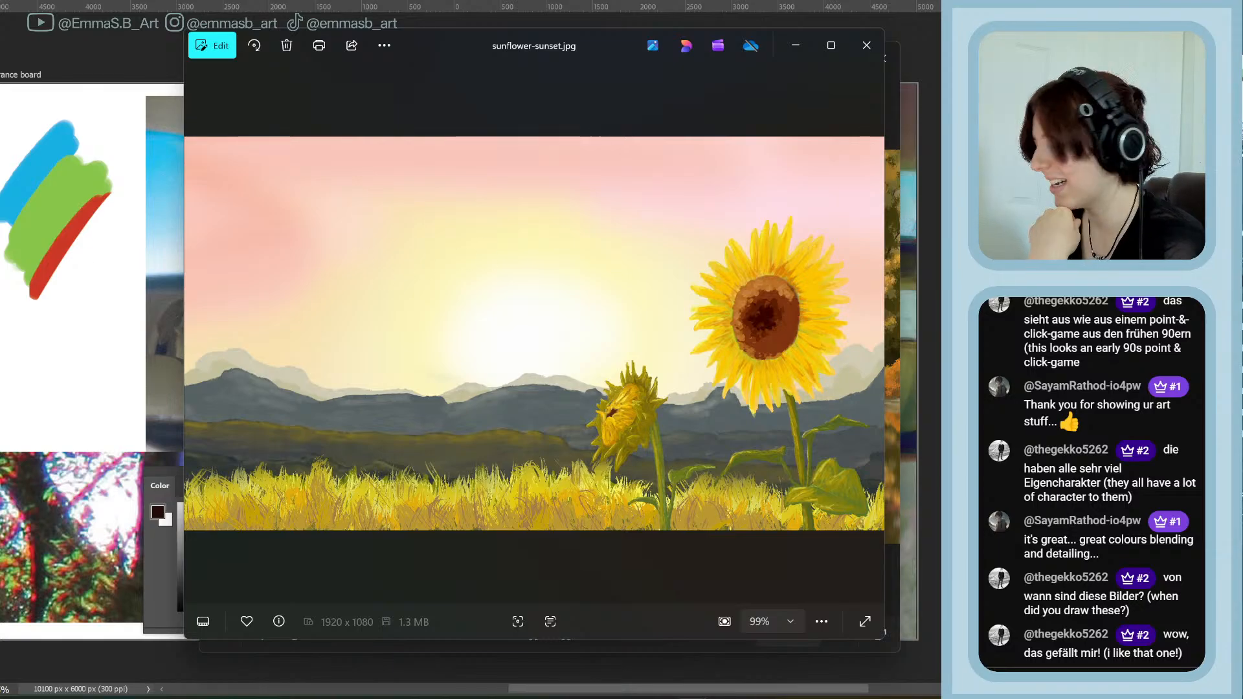
pyautogui.click(894, 213)
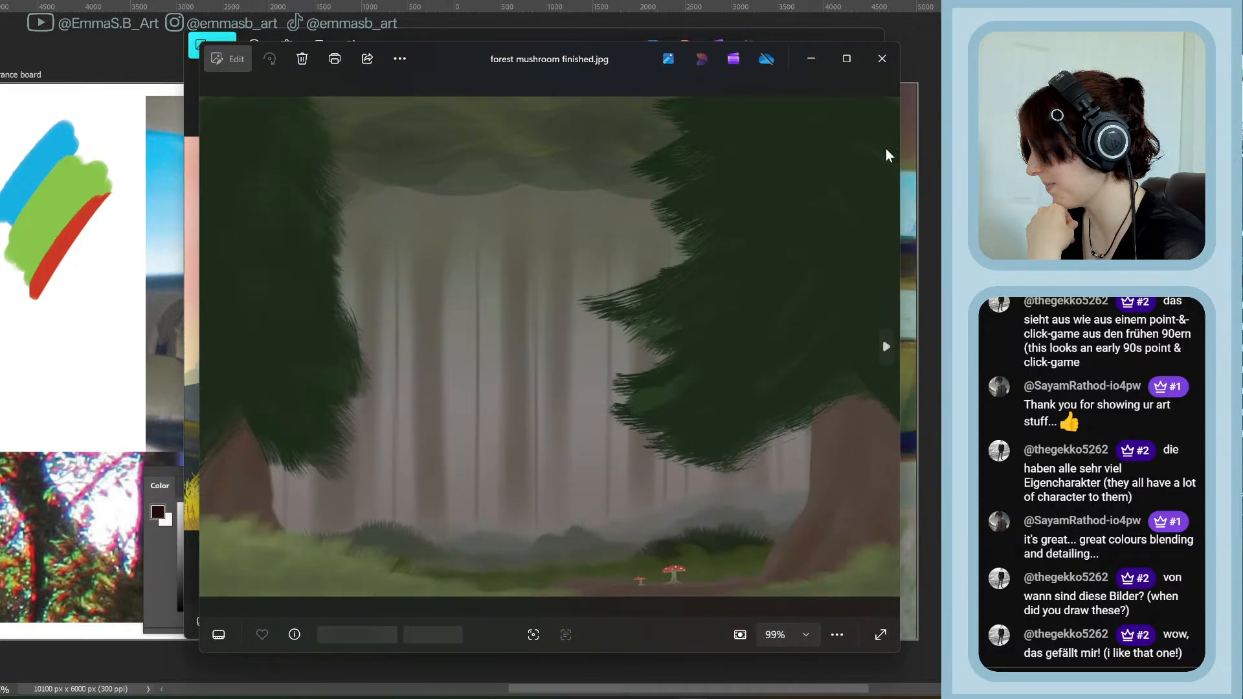
# Close forest mushroom finished.jpg, shift sunflower-sunset.jpg aside, and close the sunflower painting as well
pyautogui.click(882, 60)
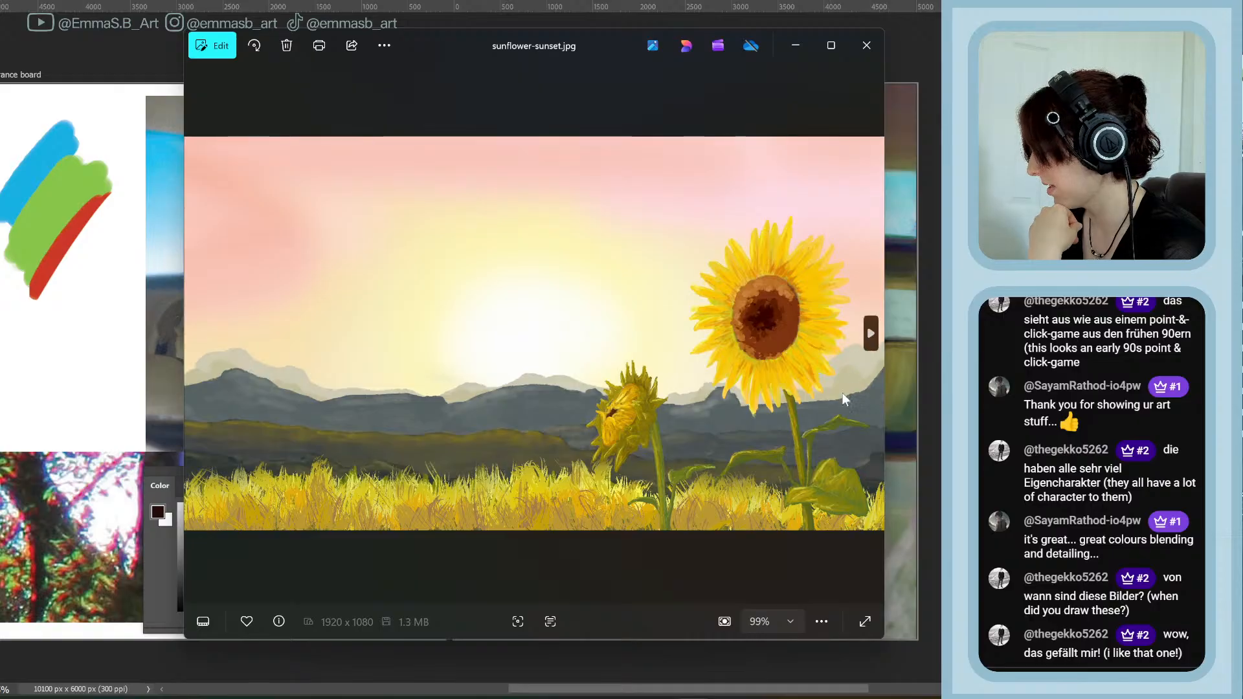
pyautogui.moveTo(597, 69)
pyautogui.mouseDown()
pyautogui.moveTo(654, 250)
pyautogui.moveTo(782, 94)
pyautogui.moveTo(681, 94)
pyautogui.mouseUp()
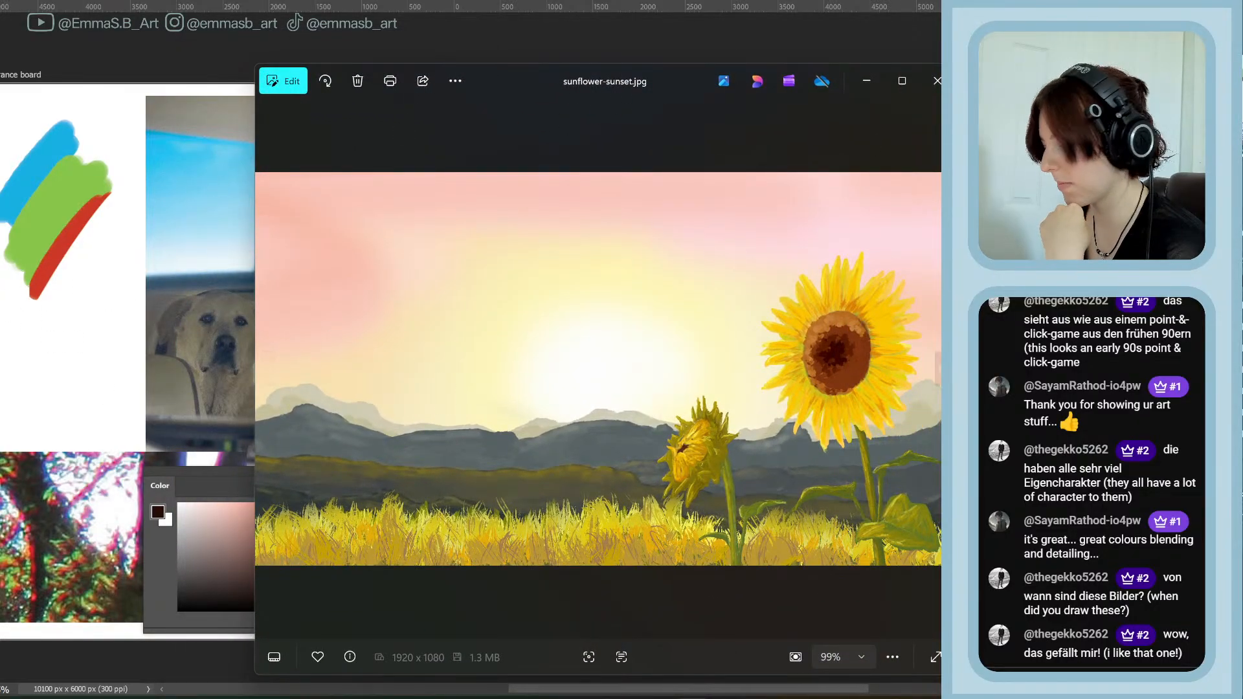
pyautogui.hotkey('alt', 'F4')
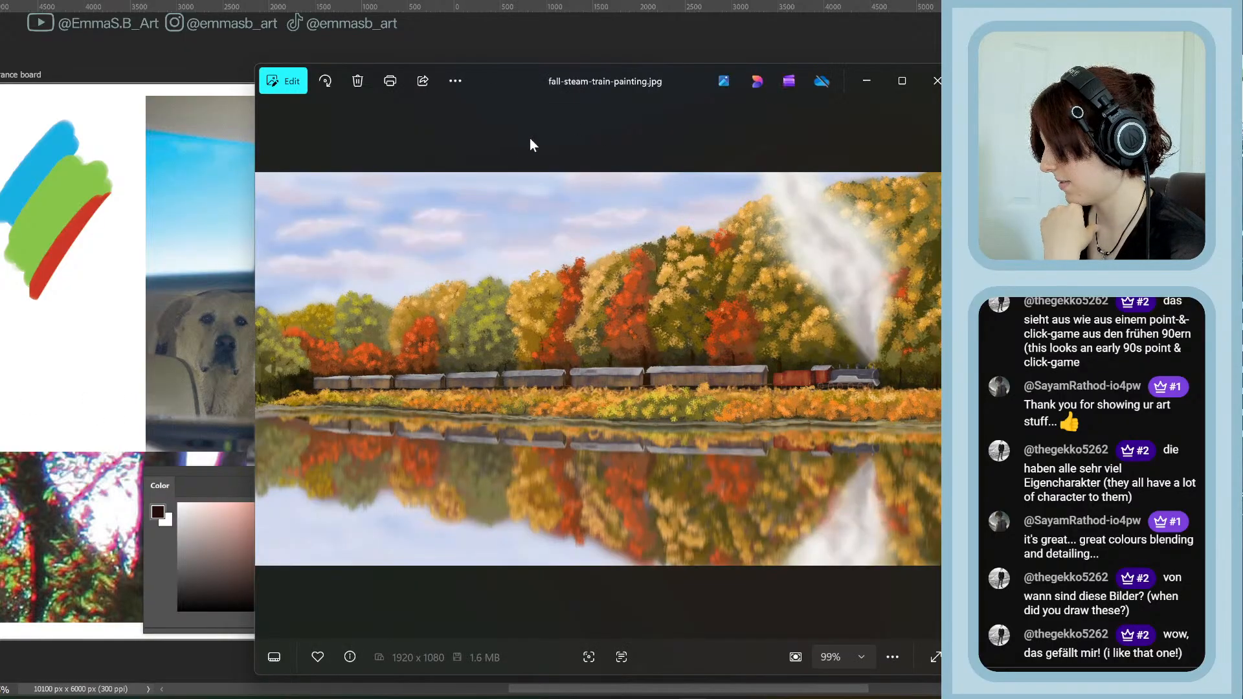
# Examine the locomotive, steam, wagons and autumn trees in fall-steam-train-painting.jpg up close and return to the full image
pyautogui.moveTo(506, 79); pyautogui.dragTo(497, 46)
pyautogui.scroll(5, 620, 296)
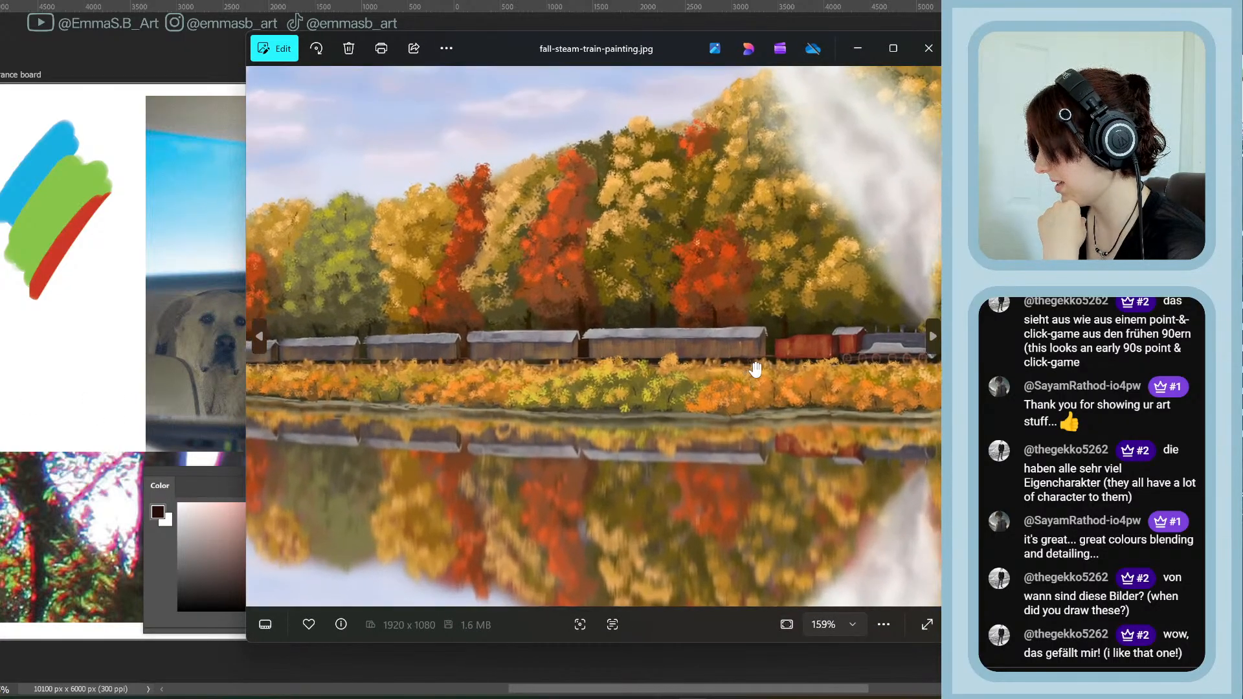
pyautogui.scroll(3, 760, 367)
pyautogui.moveTo(785, 227); pyautogui.dragTo(535, 378)
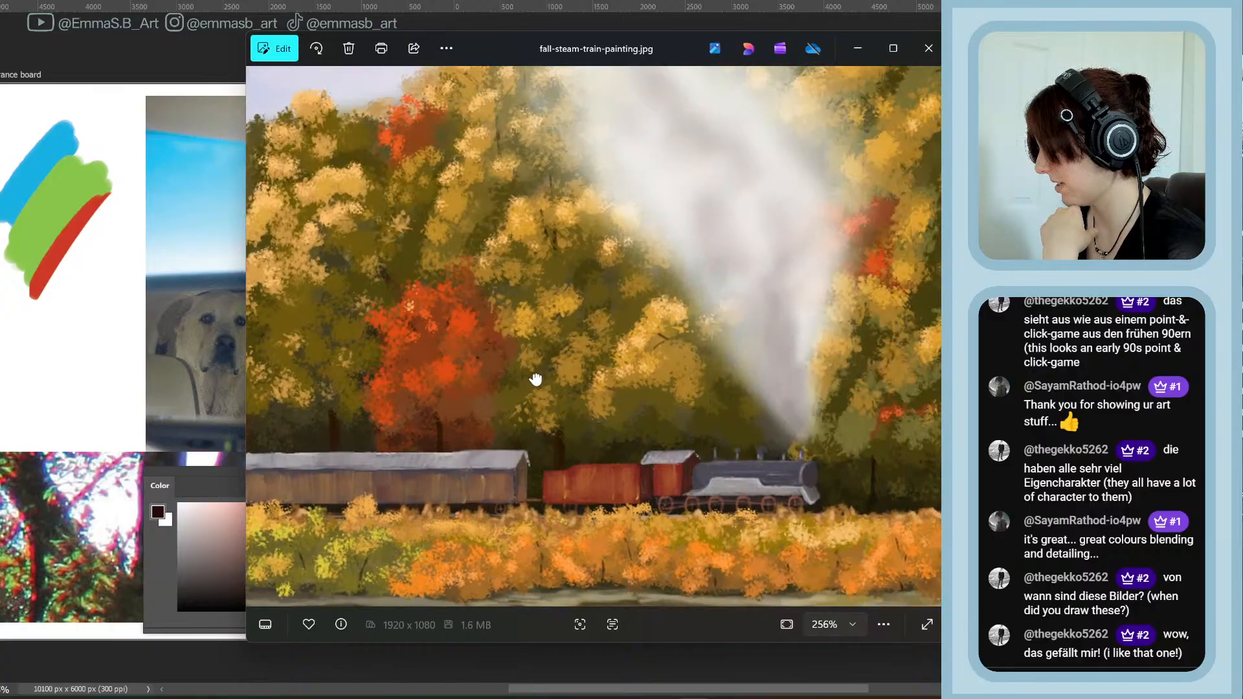
pyautogui.moveTo(795, 398); pyautogui.dragTo(596, 332)
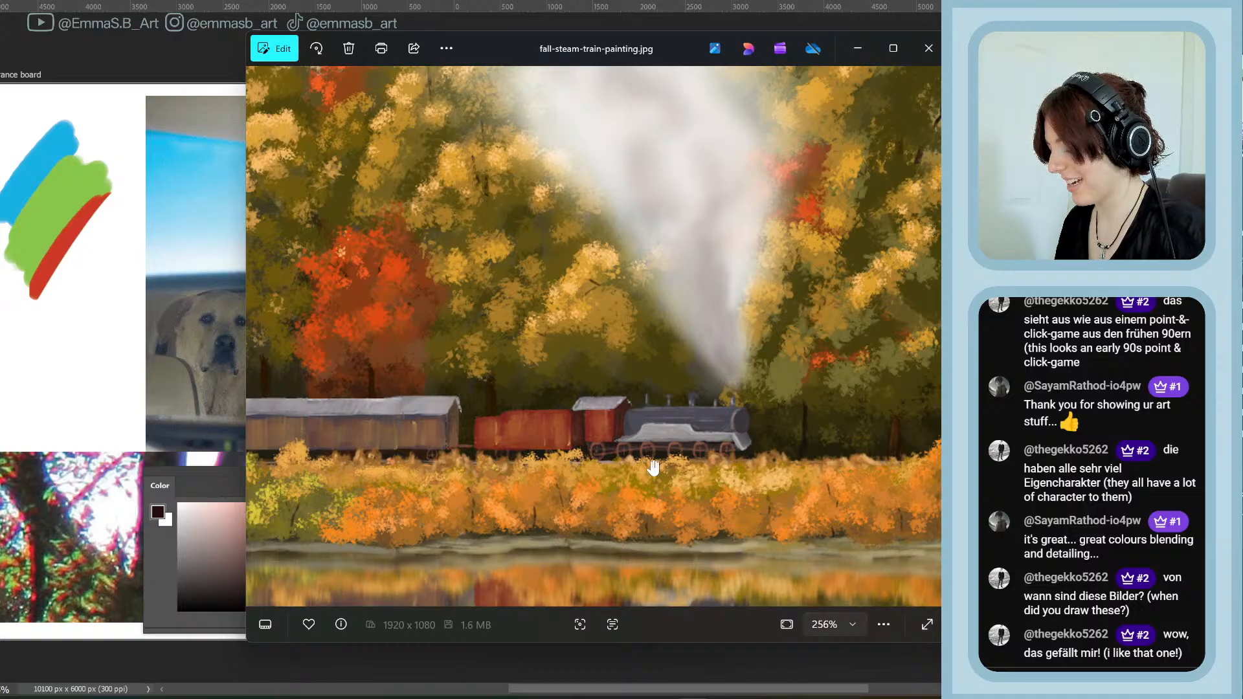
pyautogui.scroll(4, 653, 466)
pyautogui.moveTo(466, 436); pyautogui.dragTo(842, 435)
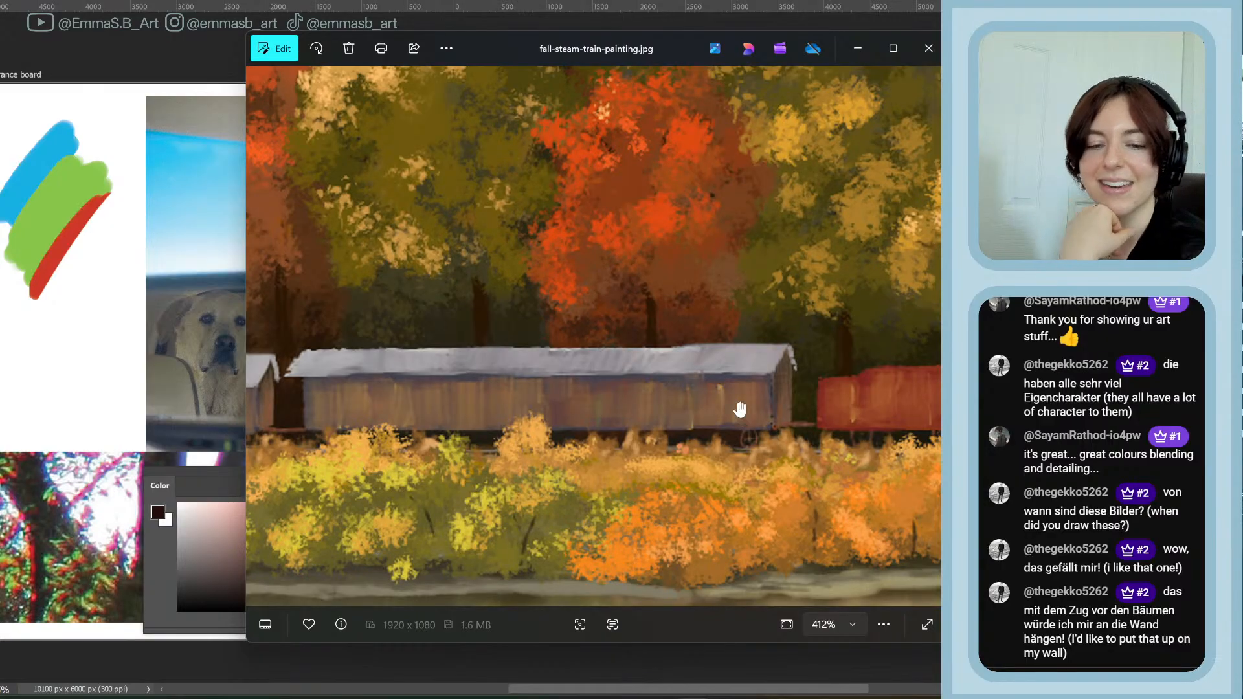
pyautogui.scroll(-6, 615, 381)
pyautogui.scroll(-1, 615, 391)
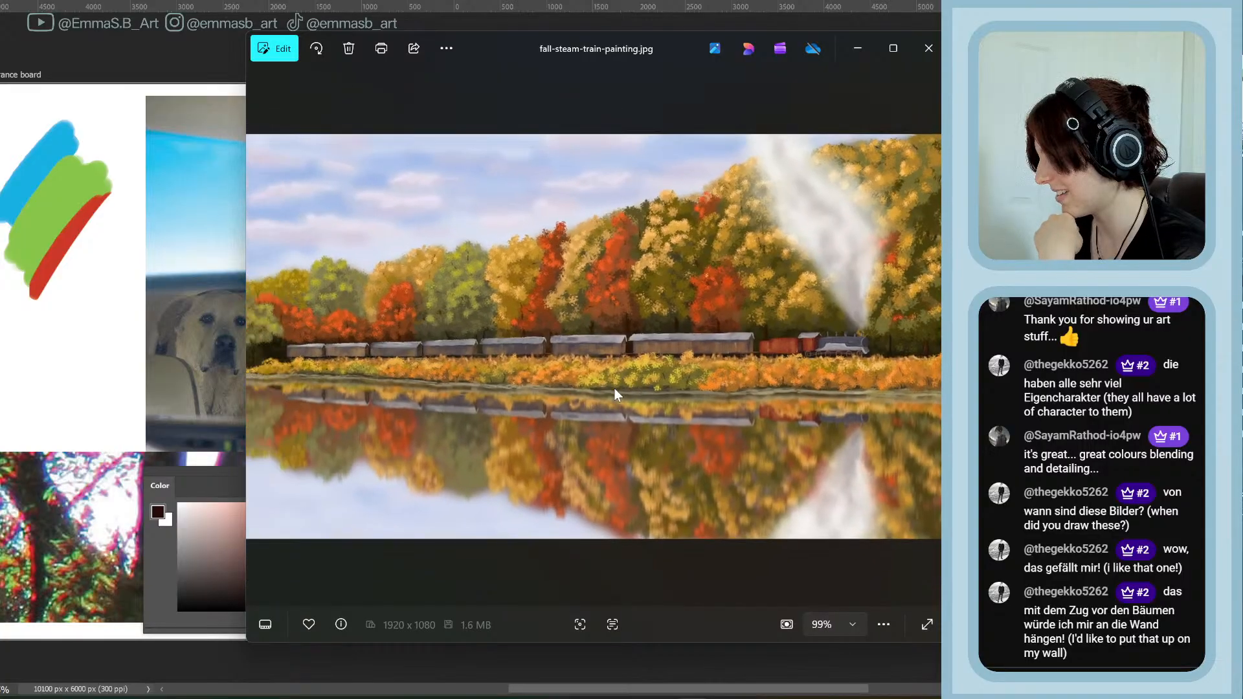
# Close fall-steam-train-painting.jpg so the dog painting and its reference photo are uncovered
pyautogui.click(928, 48)
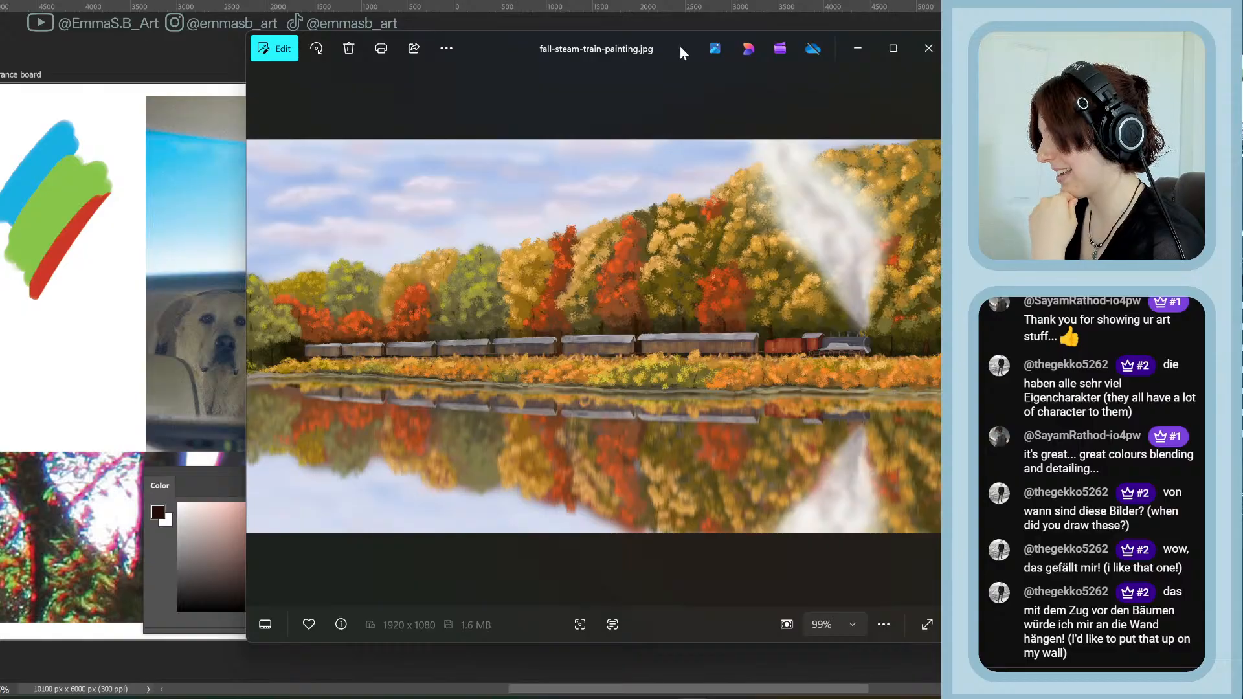
pyautogui.moveTo(680, 45); pyautogui.dragTo(677, 37)
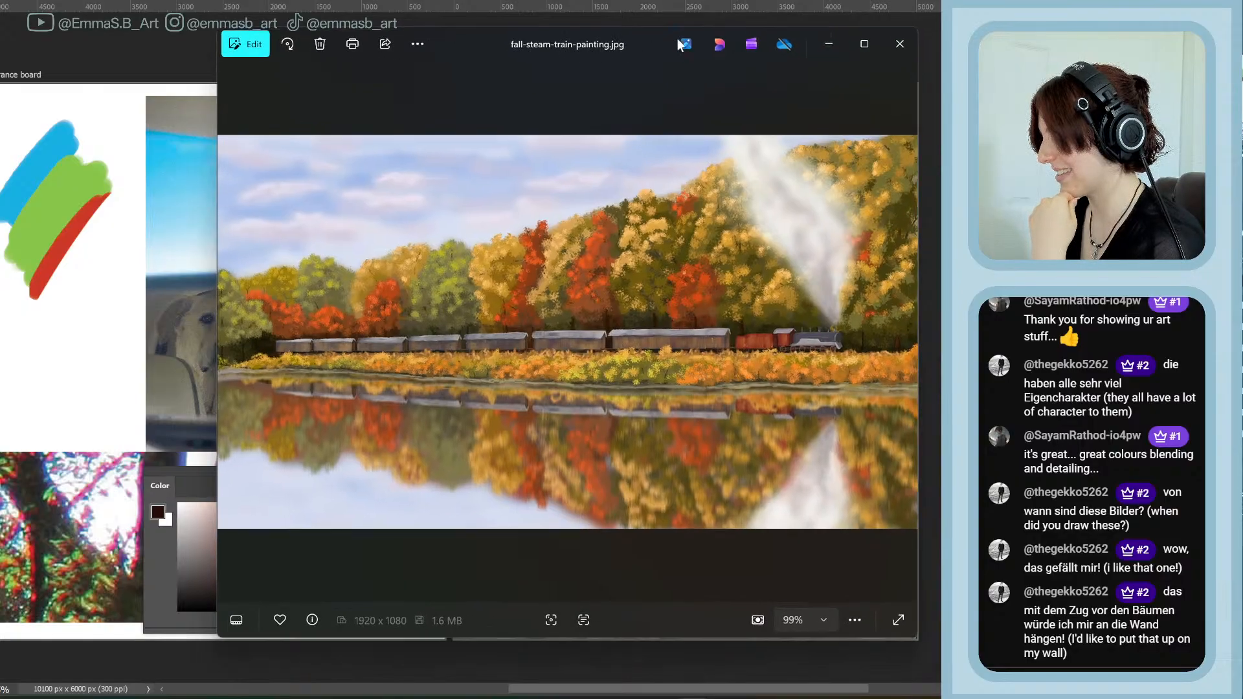
pyautogui.click(900, 46)
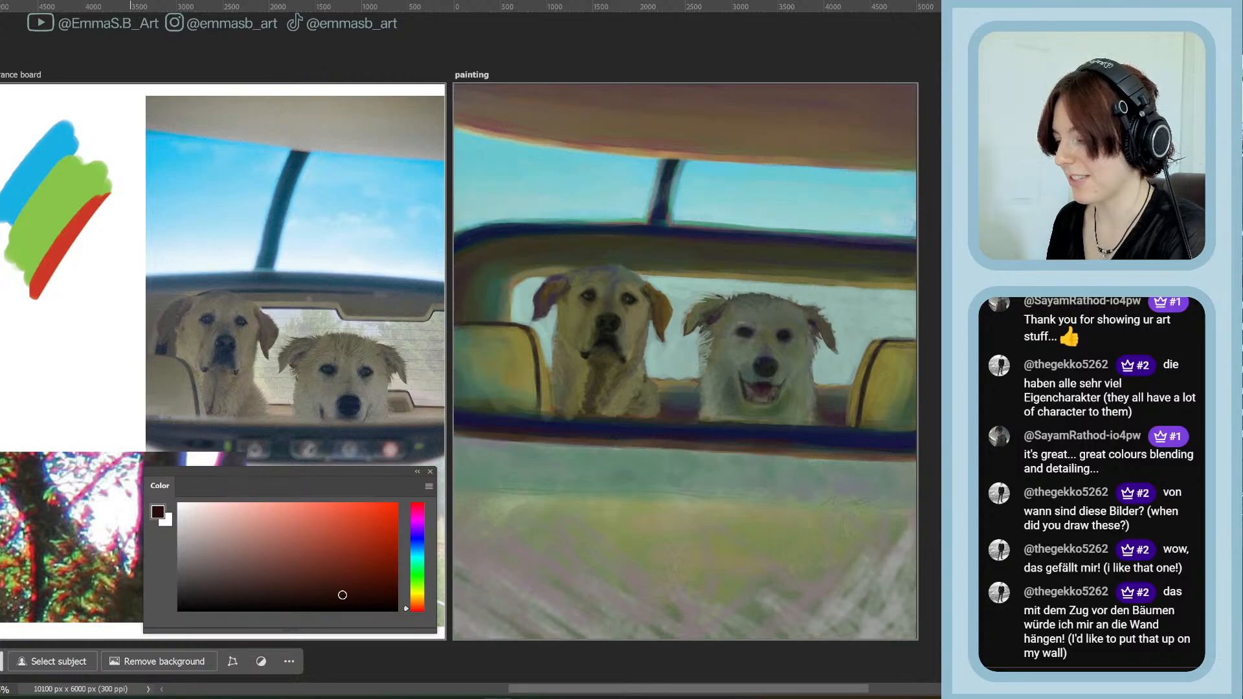
pyautogui.hotkey('alt', 'f')
pyautogui.press('Escape')
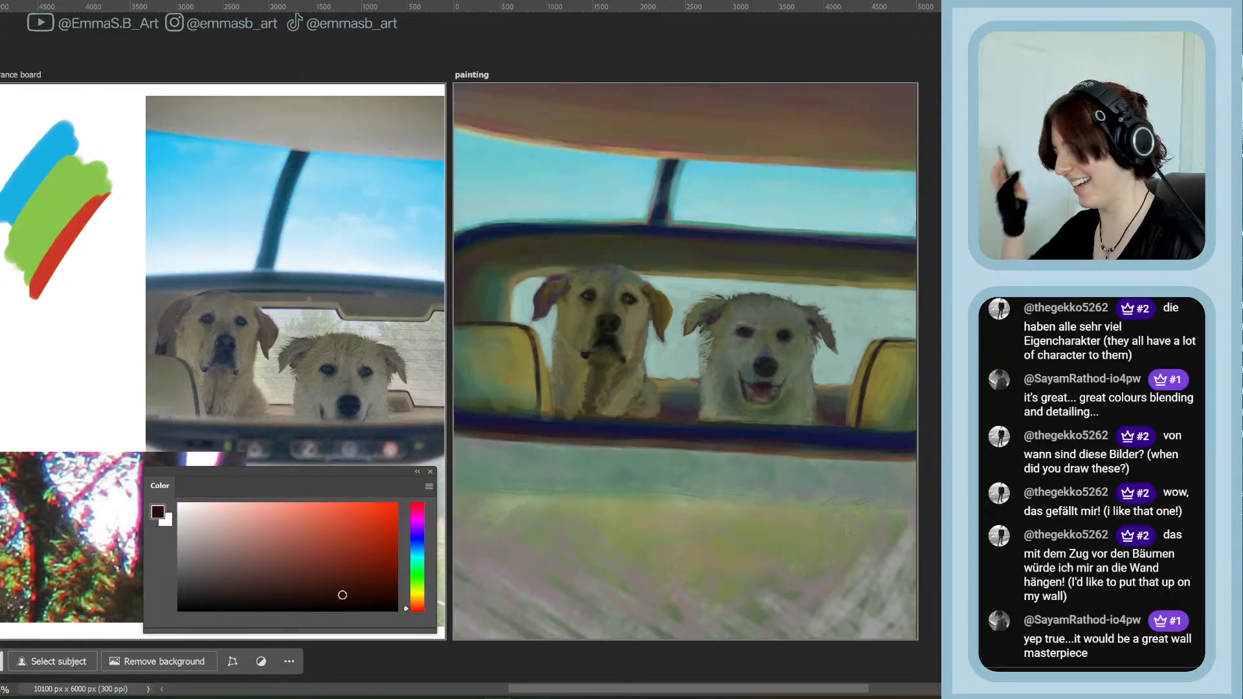
pyautogui.scroll(2, 567, 340)
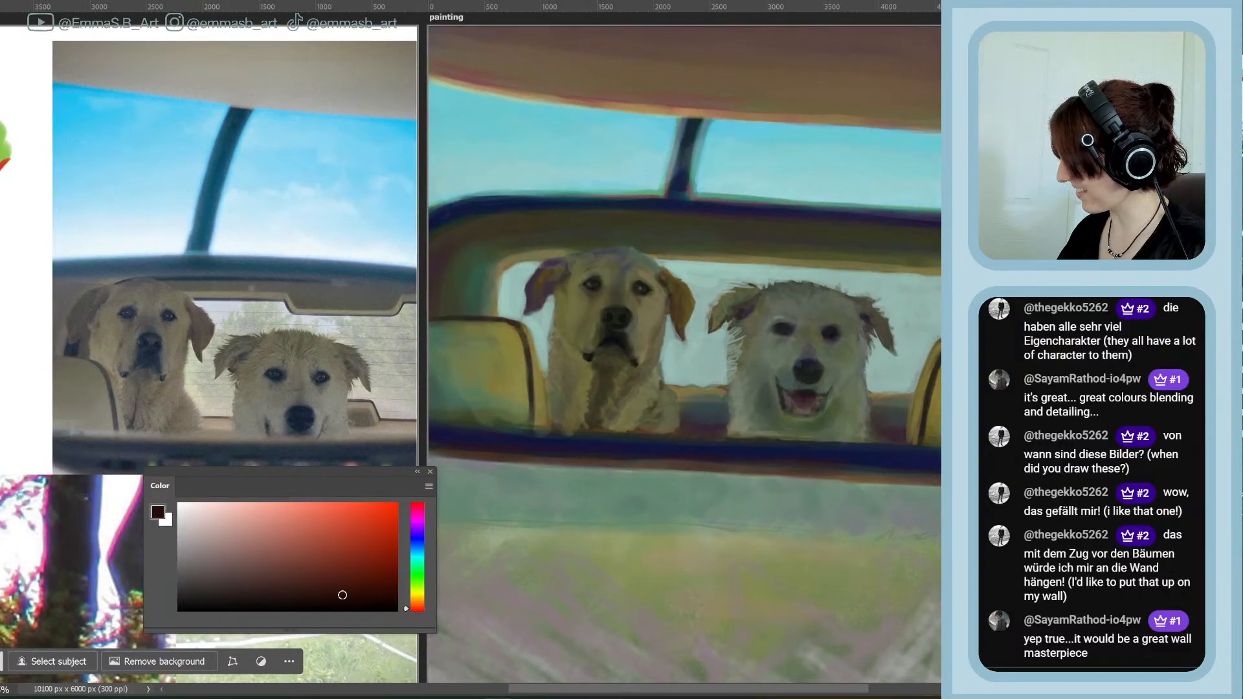
pyautogui.scroll(1, 574, 343)
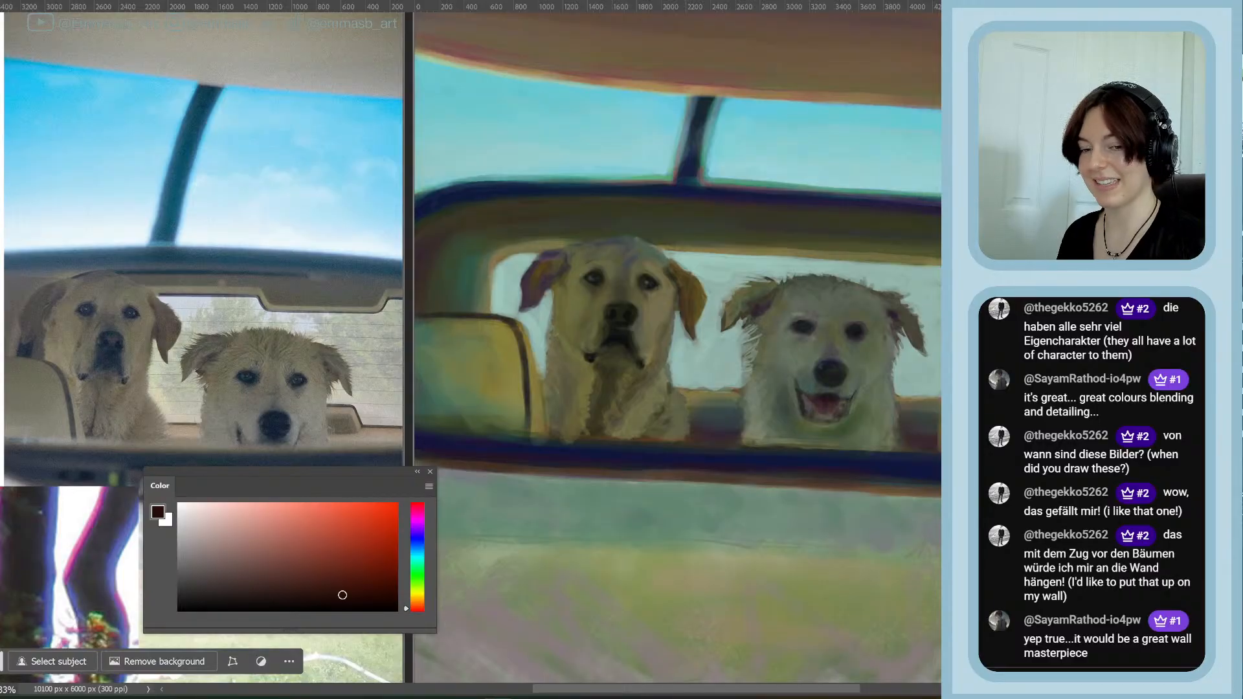
pyautogui.hotkey('ctrl', '-')
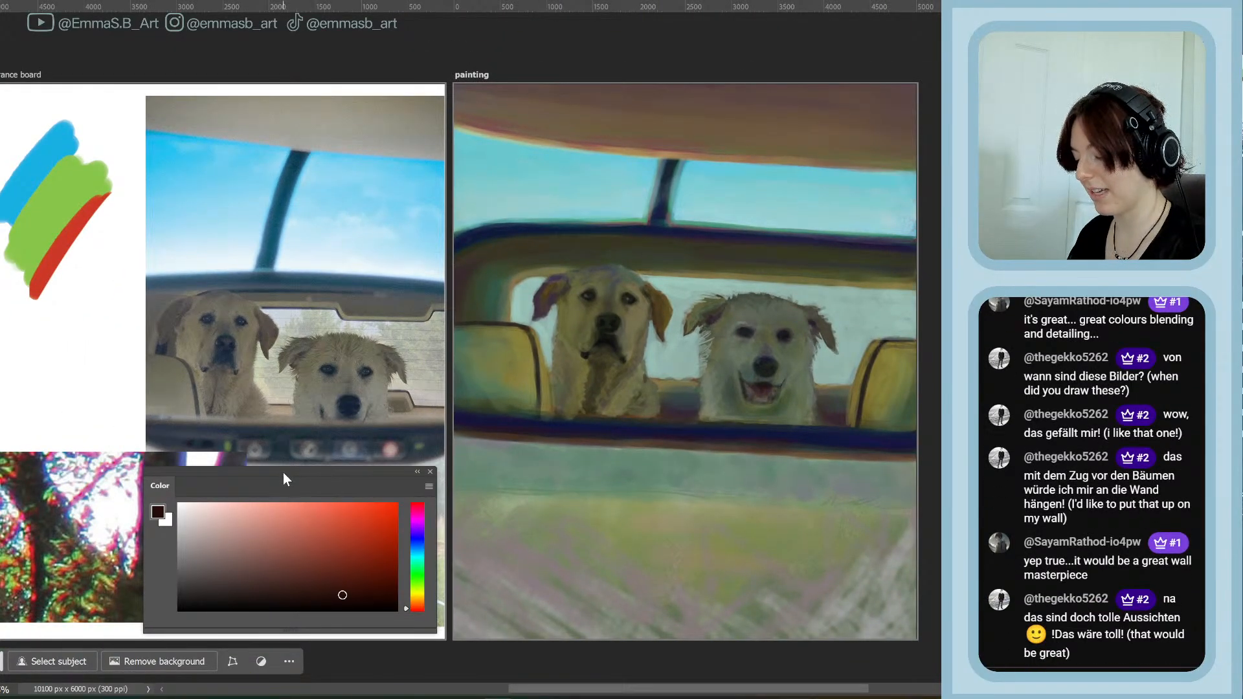
# Move the Color panel a little farther away from the dog painting
pyautogui.moveTo(283, 473); pyautogui.dragTo(235, 475)
pyautogui.click(13, 0)
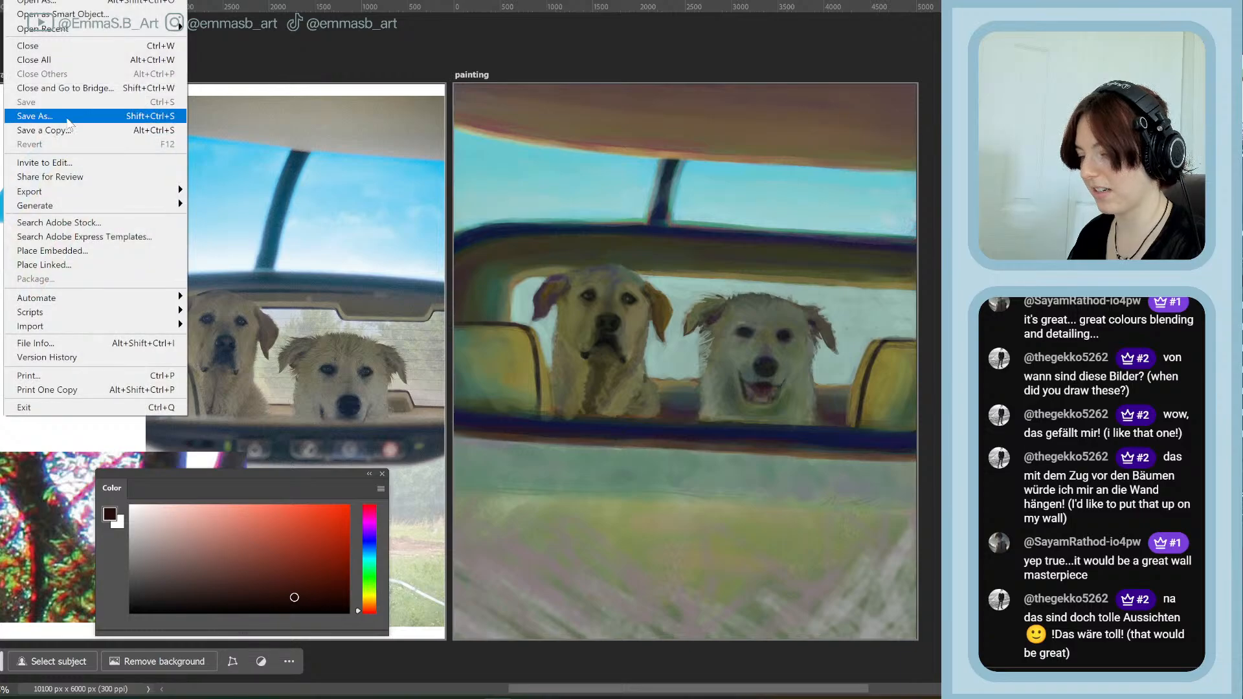
pyautogui.press('Escape')
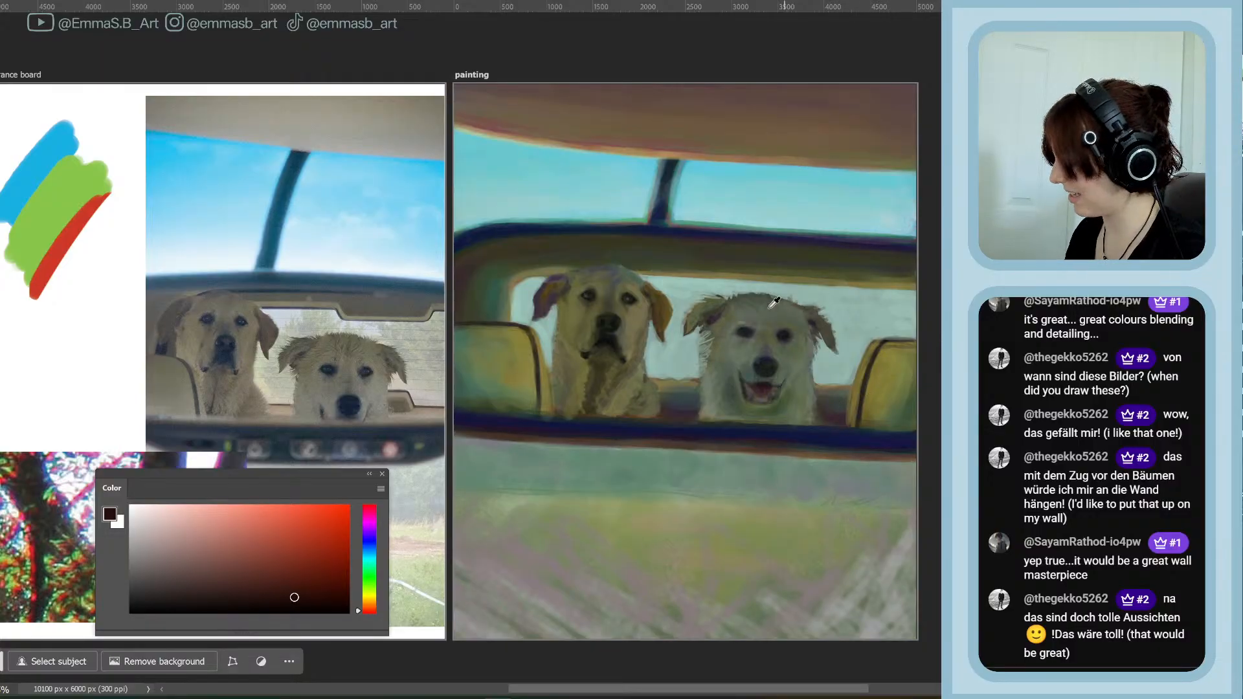
# Sample an olive color from the painting and save the document with the newer paint layers hidden
pyautogui.keyDown('alt'); pyautogui.click(679, 288); pyautogui.keyUp('alt')
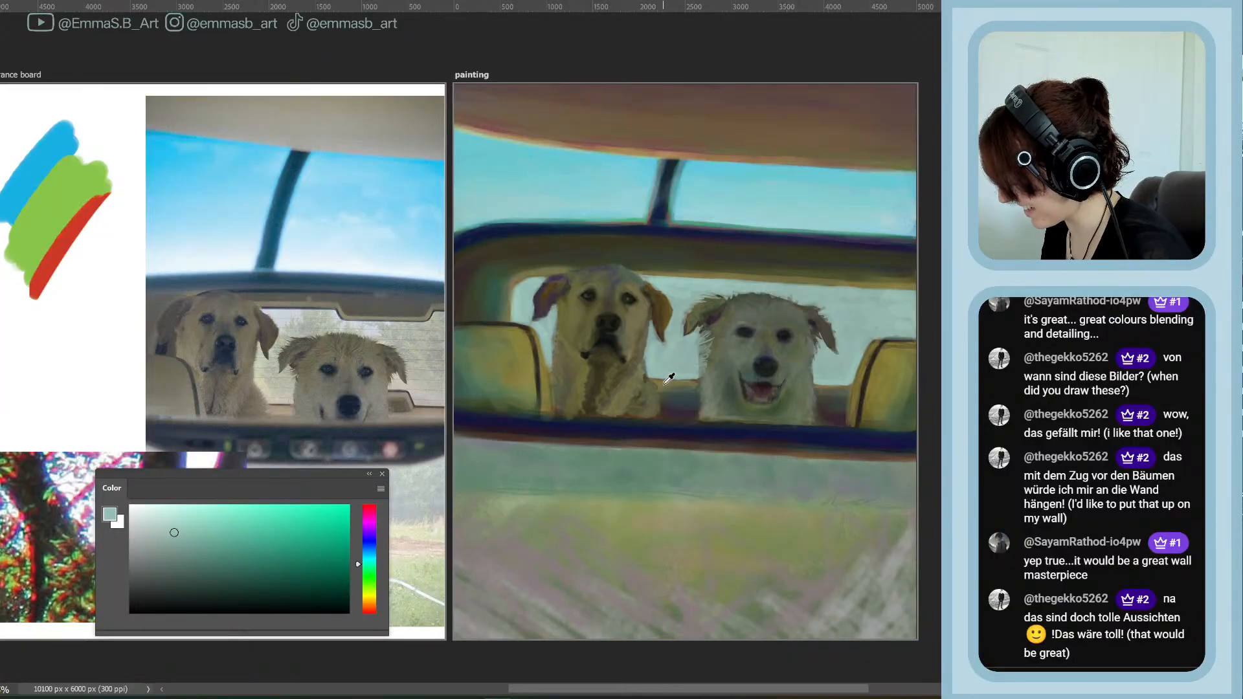
pyautogui.moveTo(663, 382)
pyautogui.mouseDown()
pyautogui.moveTo(720, 412)
pyautogui.moveTo(583, 371)
pyautogui.mouseUp()
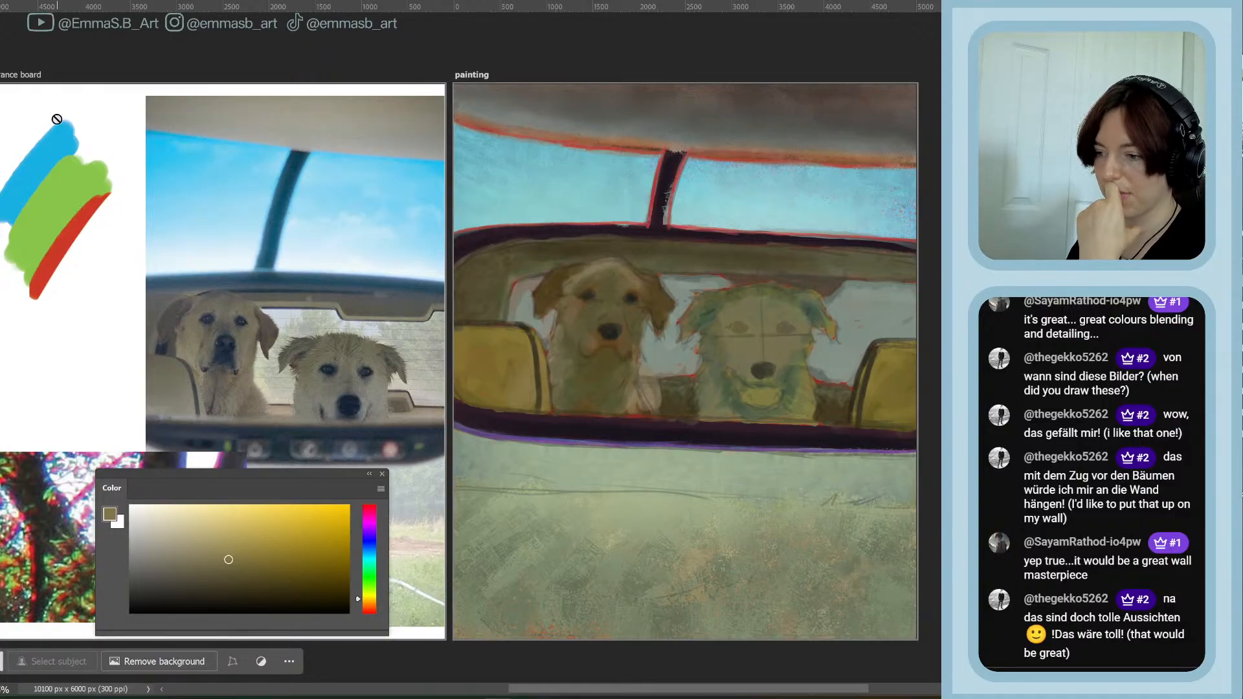
pyautogui.click(12, 2)
pyautogui.click(59, 104)
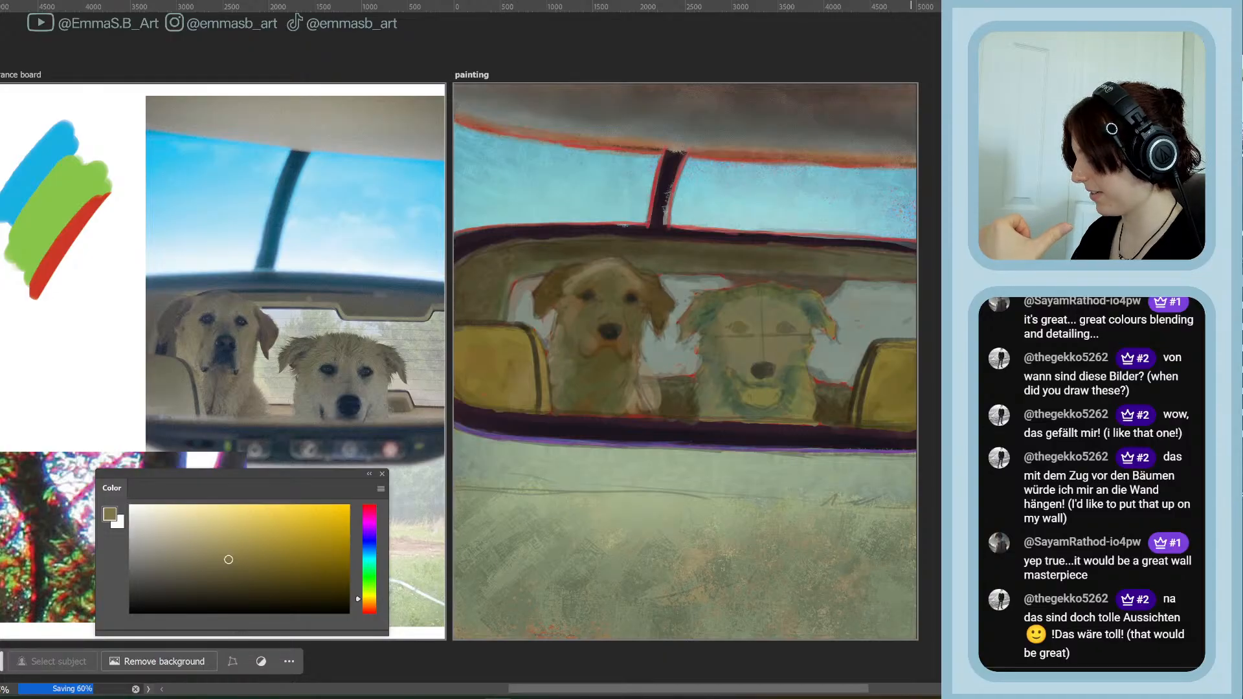
# Show the next paint layer over the early block-in of both dogs, toggling it to compare the two stages
pyautogui.moveTo(853, 691)
pyautogui.mouseDown()
pyautogui.moveTo(837, 691)
pyautogui.moveTo(881, 690)
pyautogui.moveTo(870, 690)
pyautogui.mouseUp()
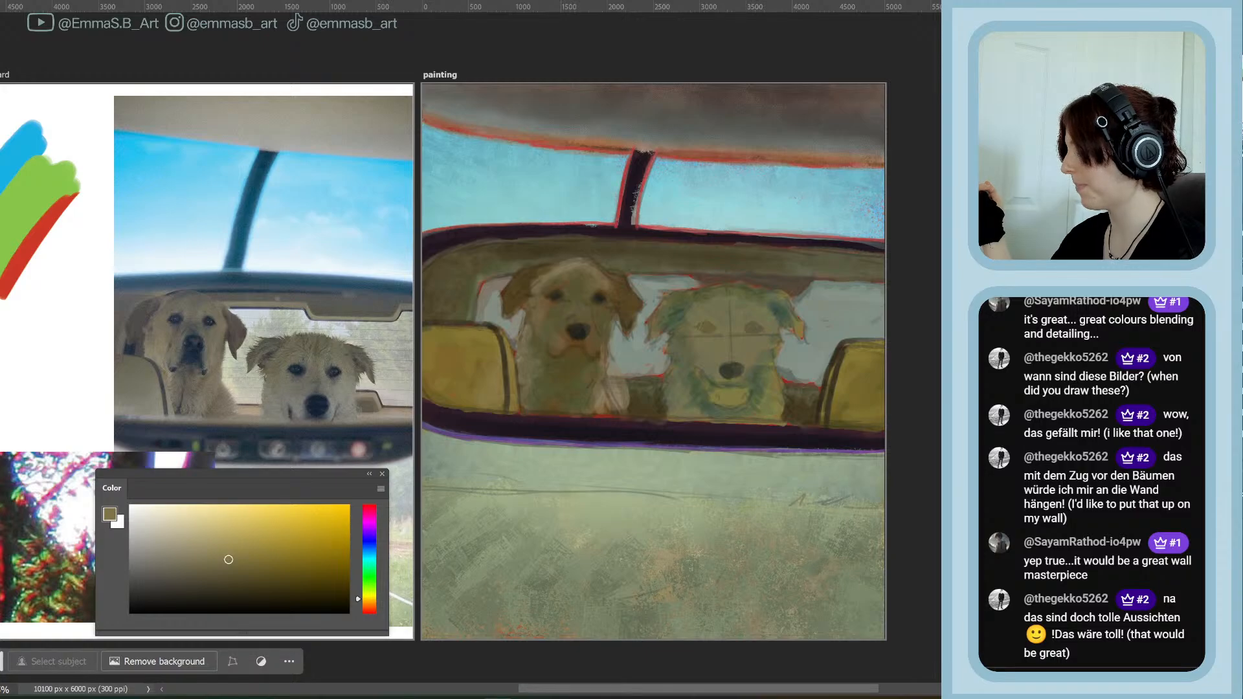
pyautogui.hotkey('ctrl', ',')
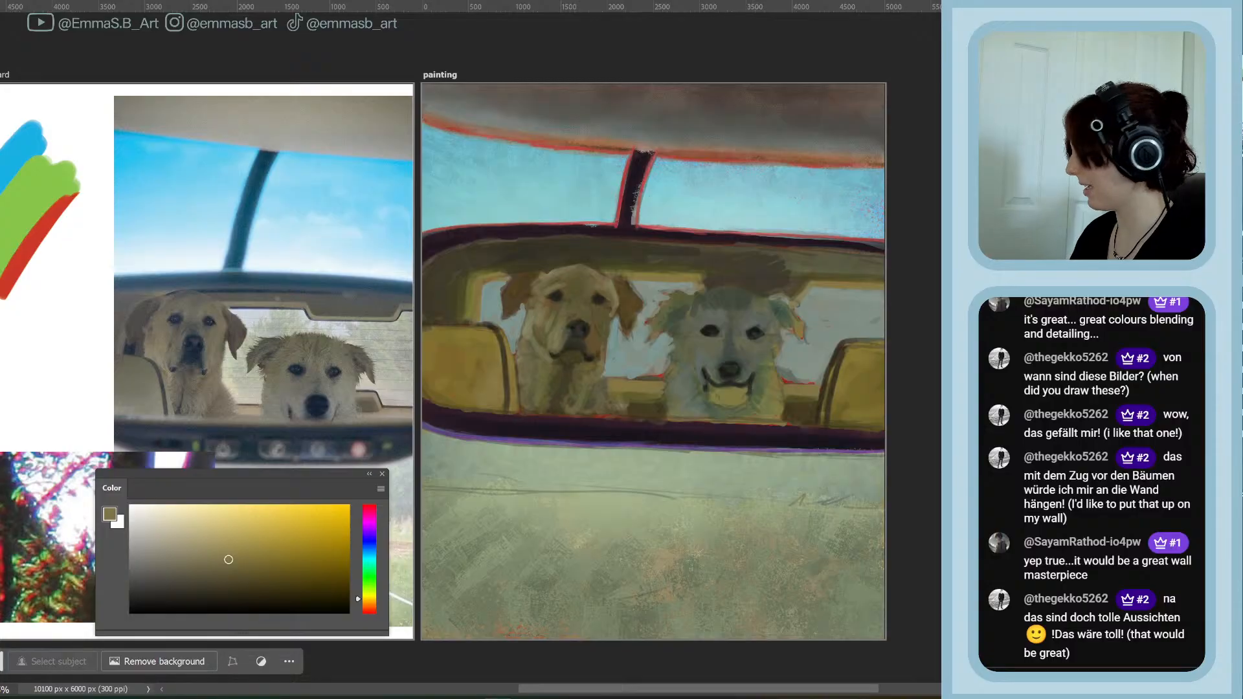
pyautogui.hotkey('ctrl', ',')
pyautogui.hotkey('ctrl', ',')
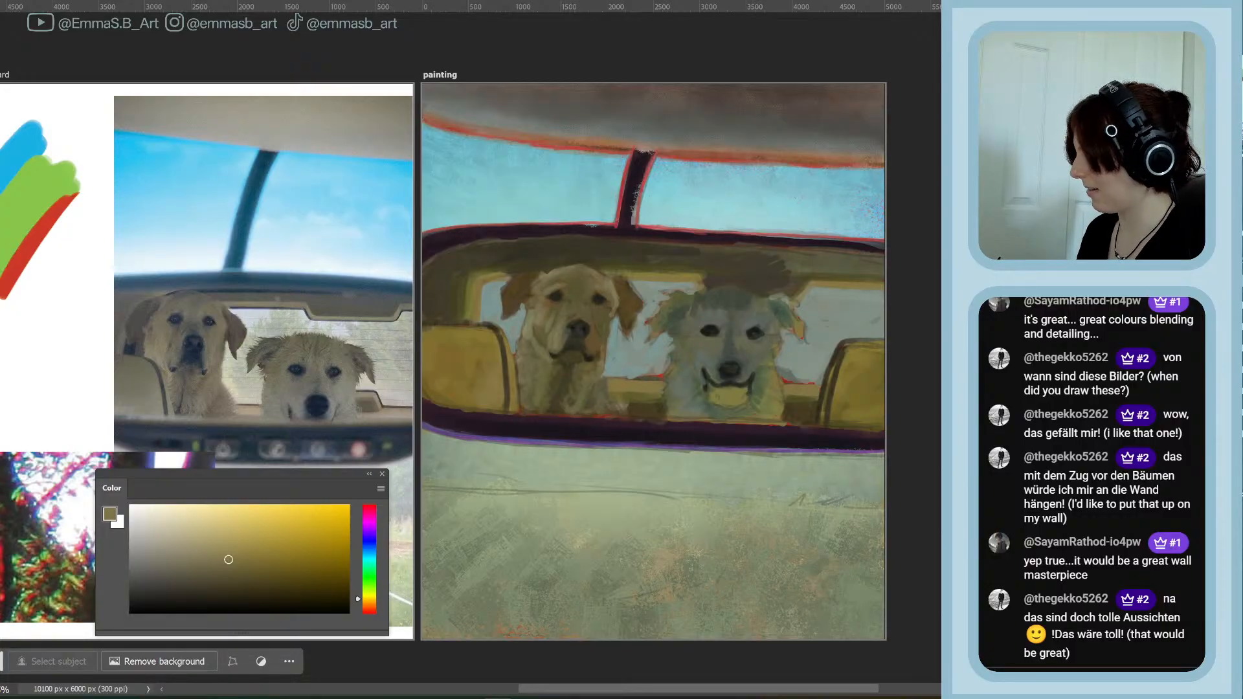
# Compare the left dog's face up close with the refining paint layer hidden and shown
pyautogui.hotkey('ctrl', '+')
pyautogui.hotkey('ctrl', '+')
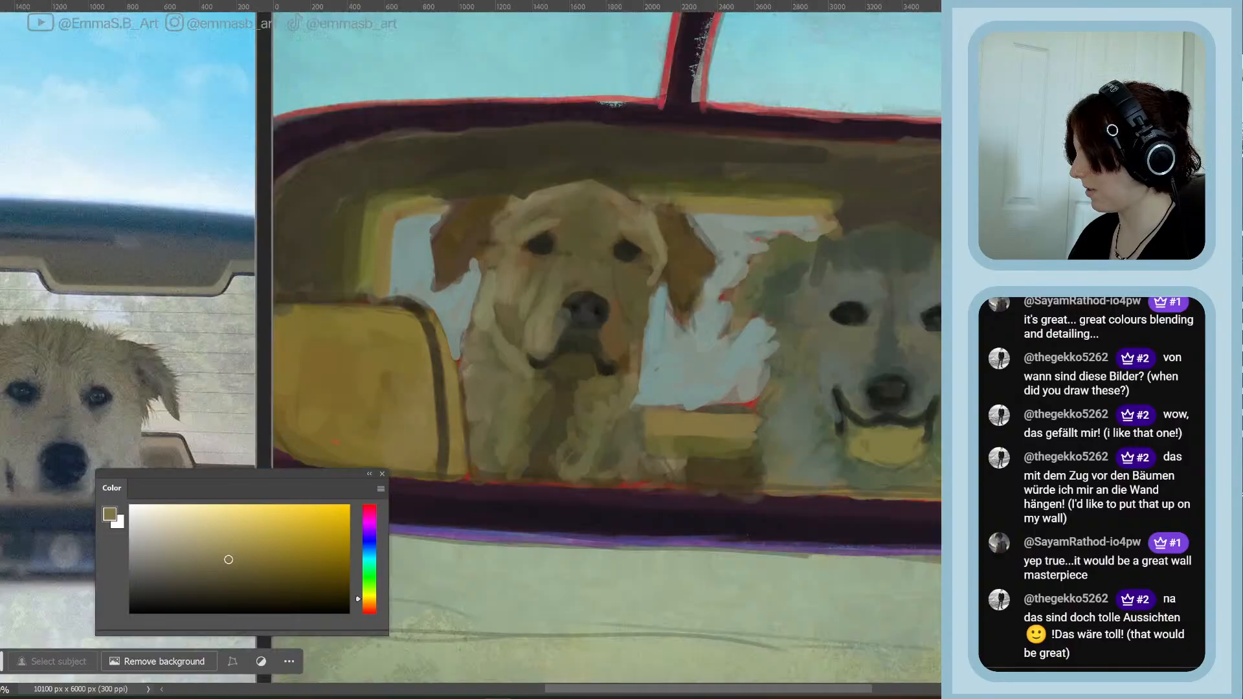
pyautogui.hotkey('ctrl', '+')
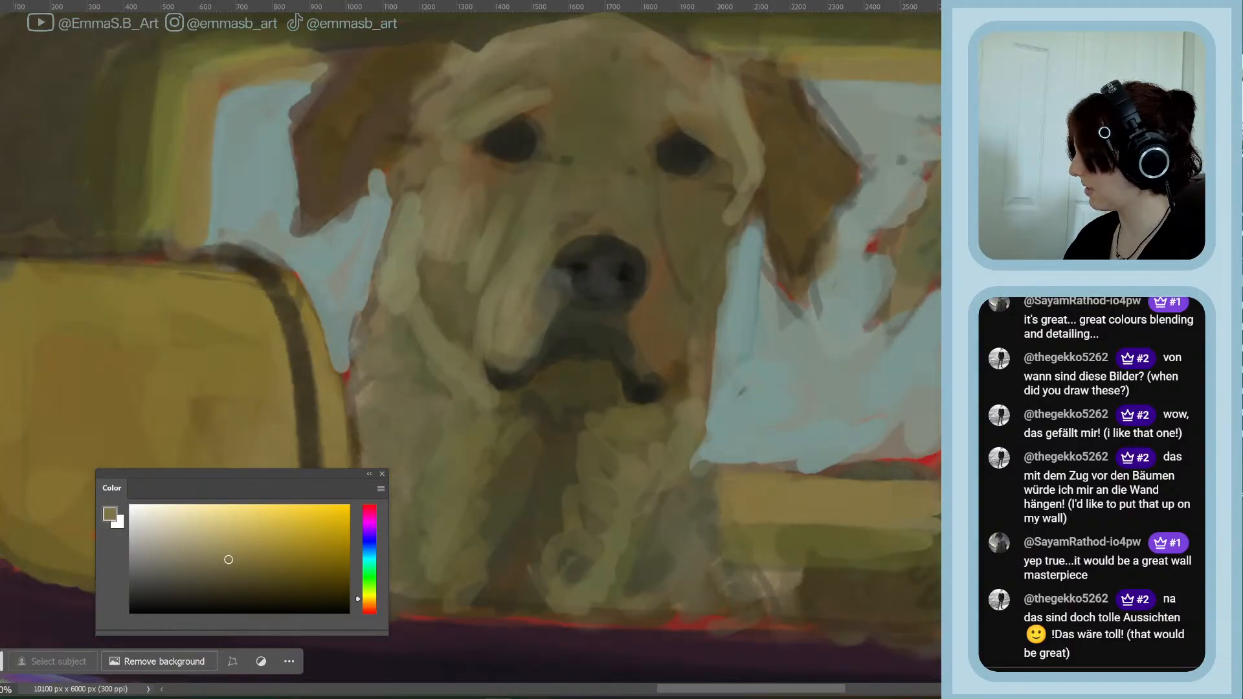
pyautogui.moveTo(388, 291); pyautogui.dragTo(589, 395)
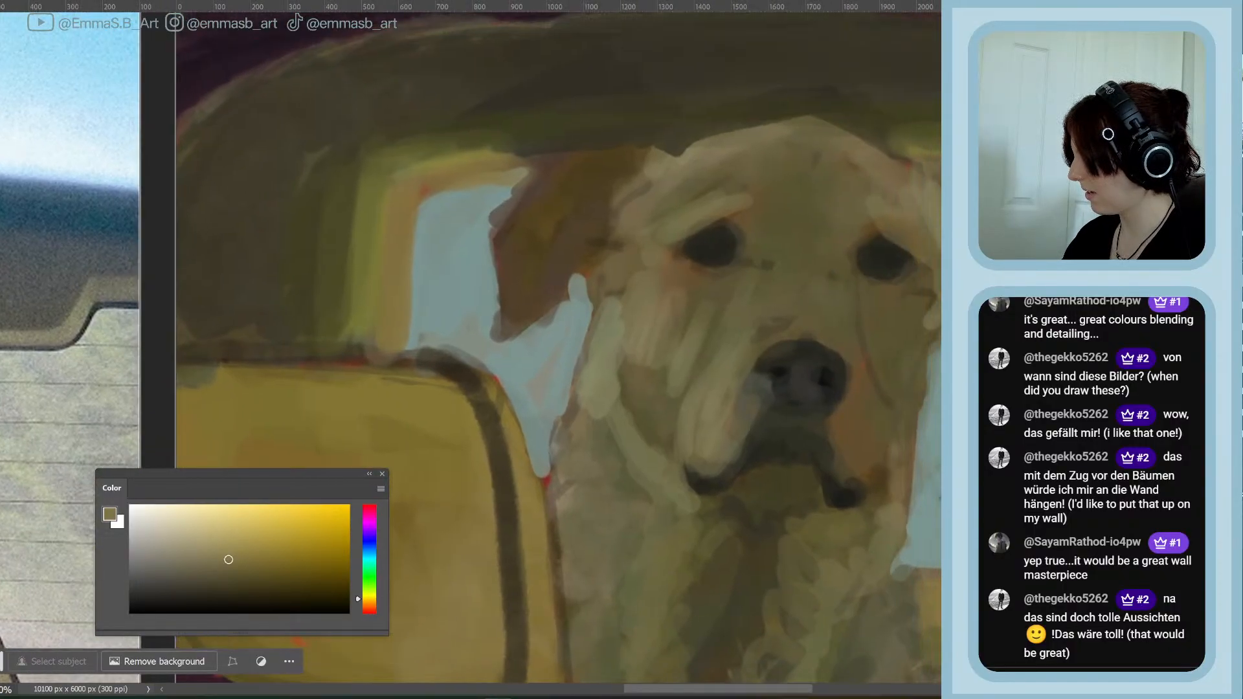
pyautogui.hotkey('ctrl', ',')
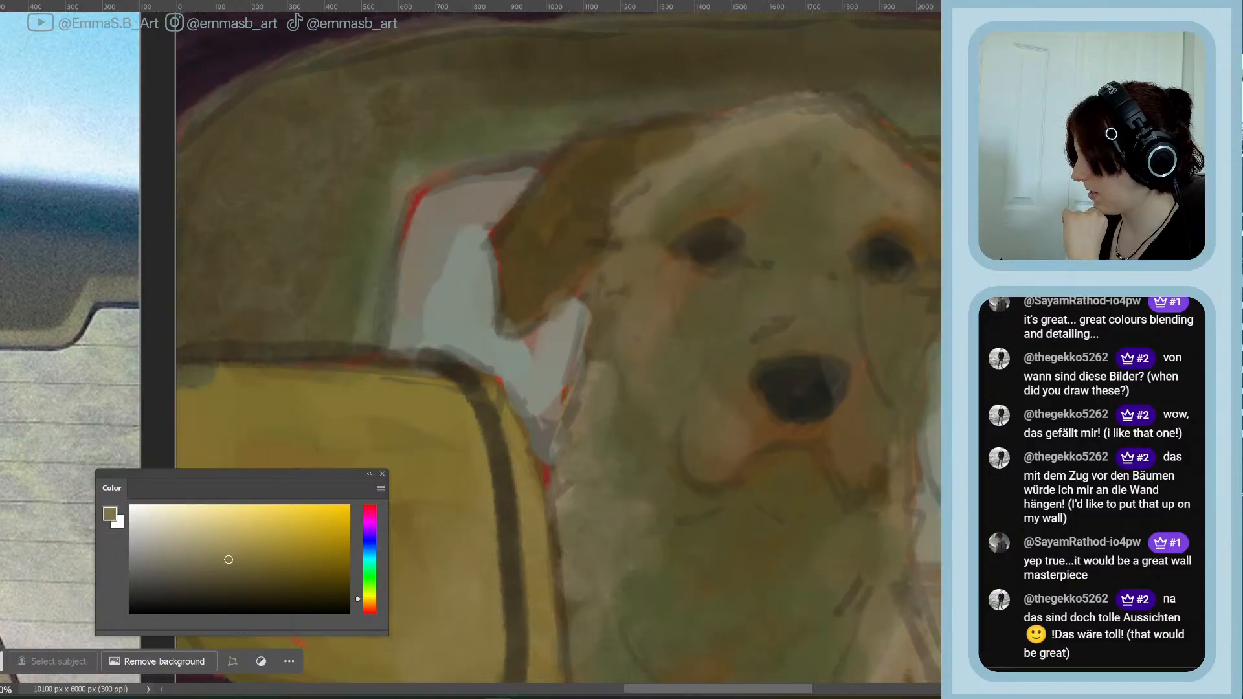
pyautogui.hotkey('ctrl', ',')
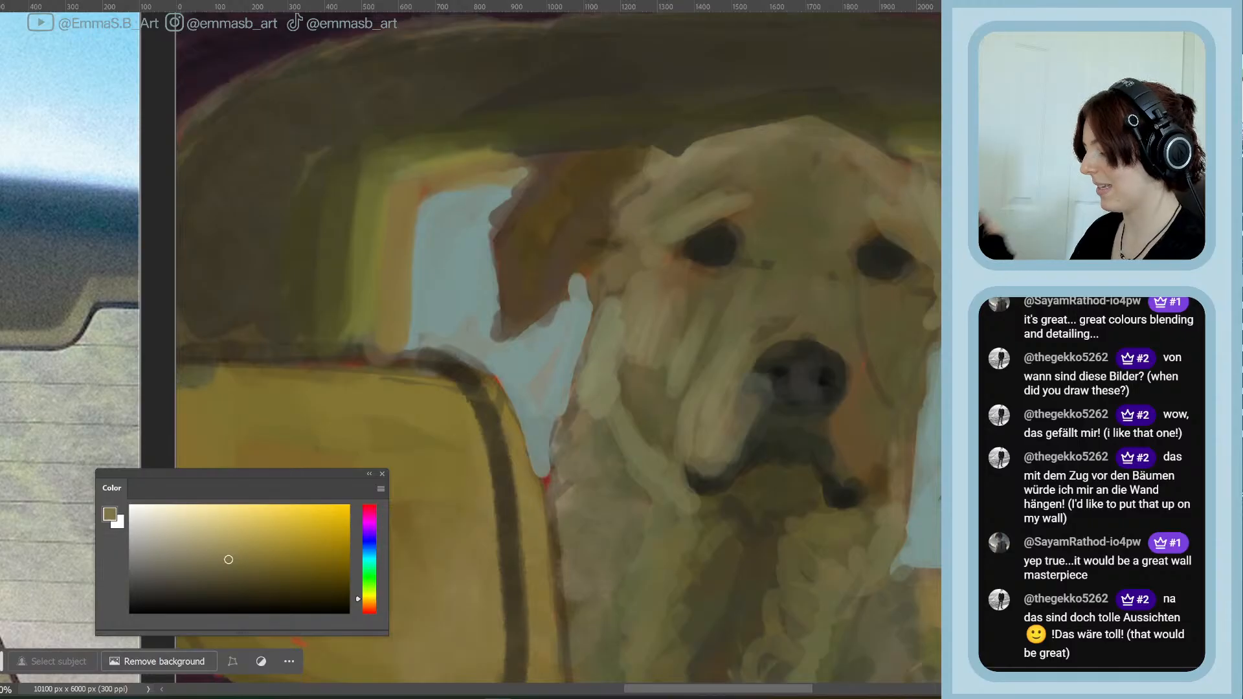
# Draw bright red marking strokes along the left dog's cheek and ear edges beside the rear window
pyautogui.hotkey('ctrl', '-')
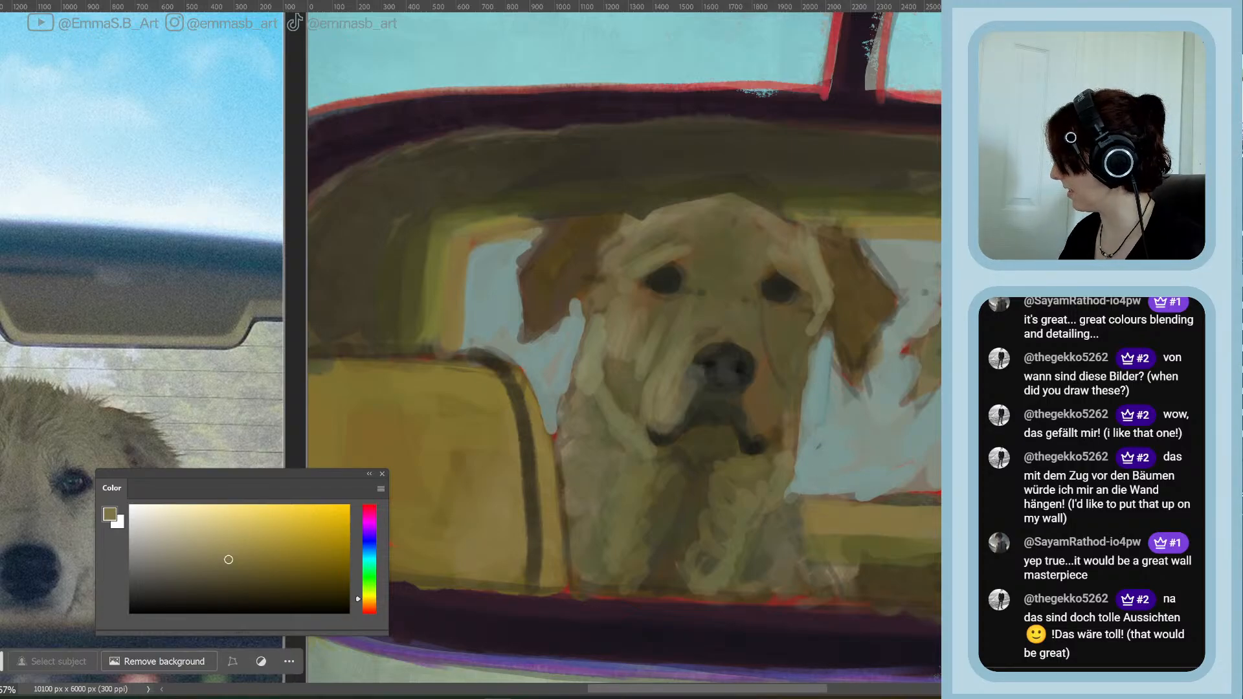
pyautogui.keyDown('alt'); pyautogui.click(816, 344); pyautogui.keyUp('alt')
pyautogui.moveTo(324, 515); pyautogui.dragTo(465, 468)
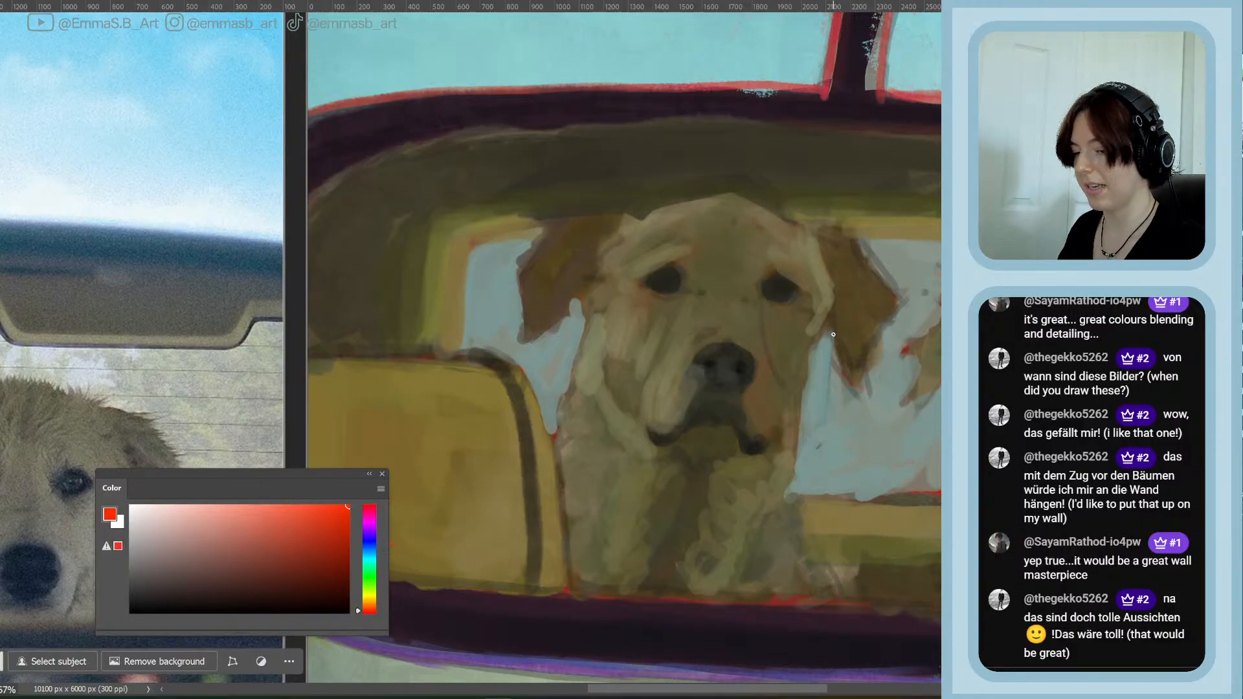
pyautogui.moveTo(837, 320)
pyautogui.mouseDown()
pyautogui.moveTo(811, 346)
pyautogui.moveTo(792, 435)
pyautogui.moveTo(833, 321)
pyautogui.moveTo(843, 381)
pyautogui.moveTo(860, 397)
pyautogui.moveTo(886, 328)
pyautogui.moveTo(905, 349)
pyautogui.moveTo(903, 408)
pyautogui.mouseUp()
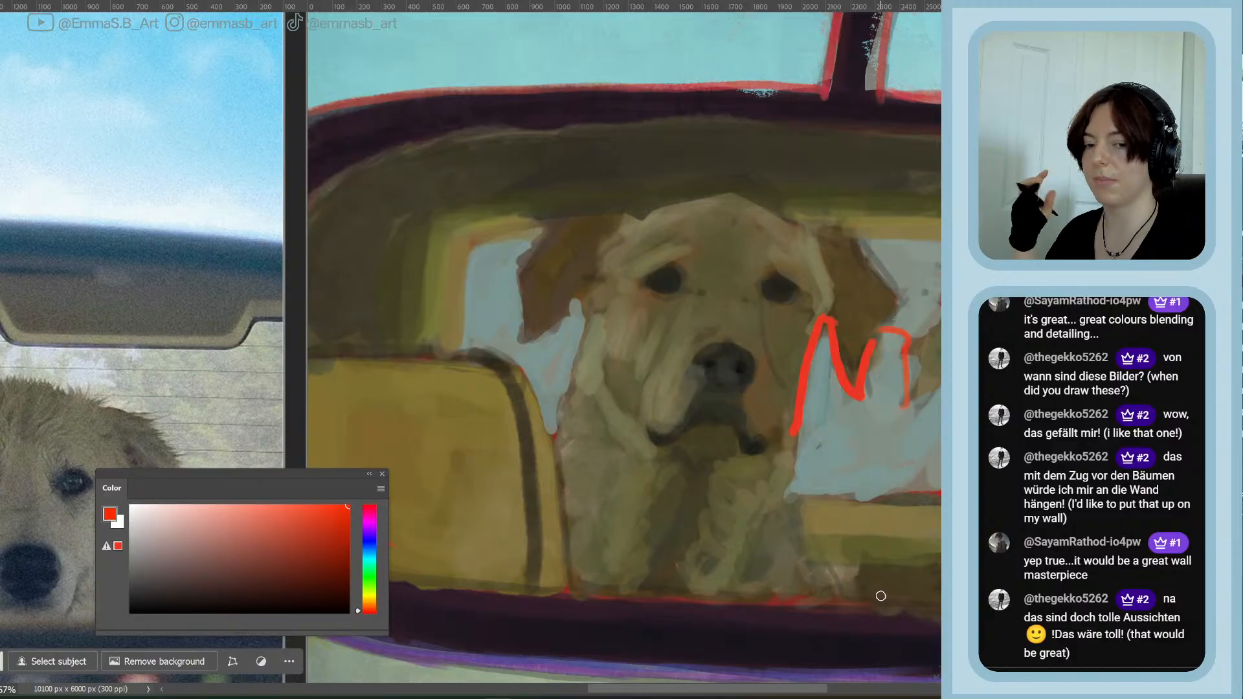
# Undo all the red marking strokes and show the next, more detailed paint layers of the left dog
pyautogui.hotkey('ctrl', 'z')
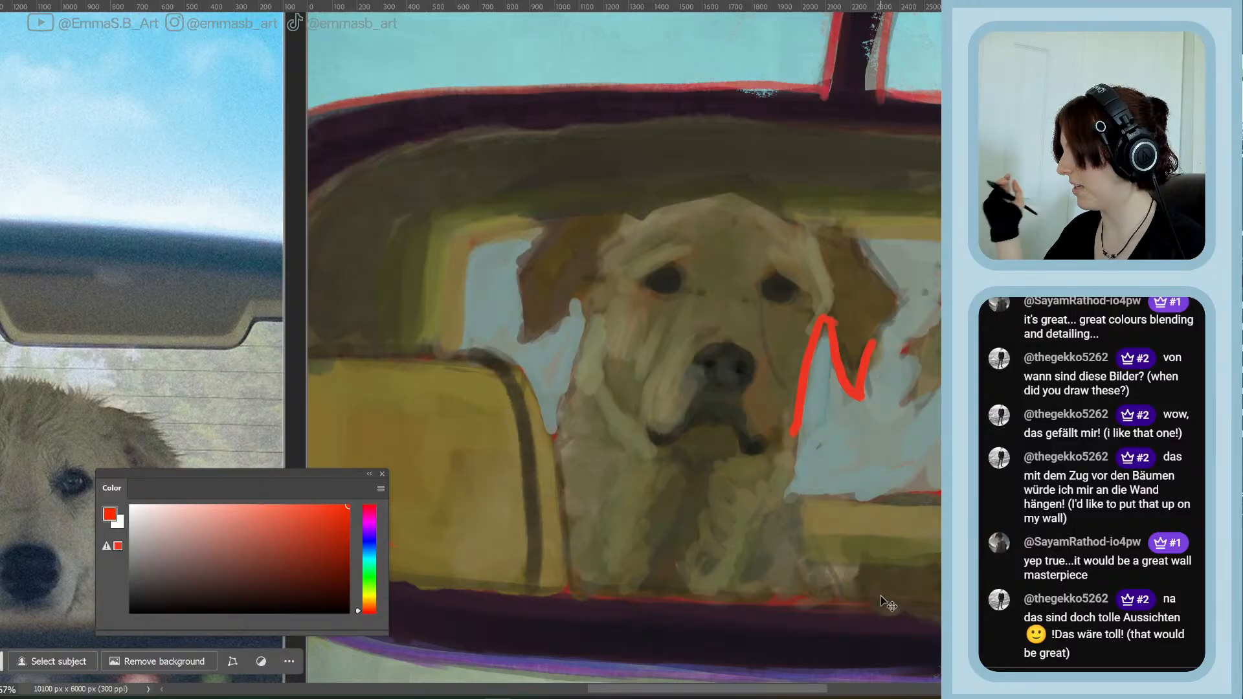
pyautogui.hotkey('ctrl', 'z')
pyautogui.hotkey('ctrl', 'z')
pyautogui.hotkey('ctrl', 'z')
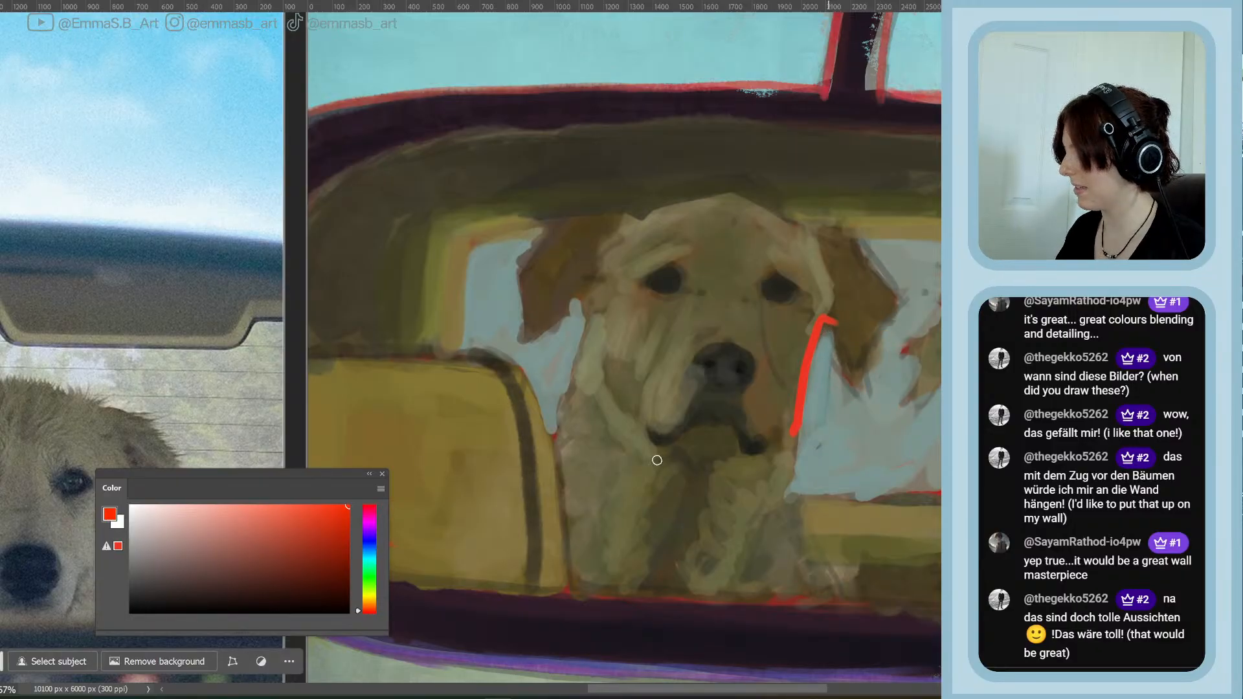
pyautogui.hotkey('ctrl', 'z')
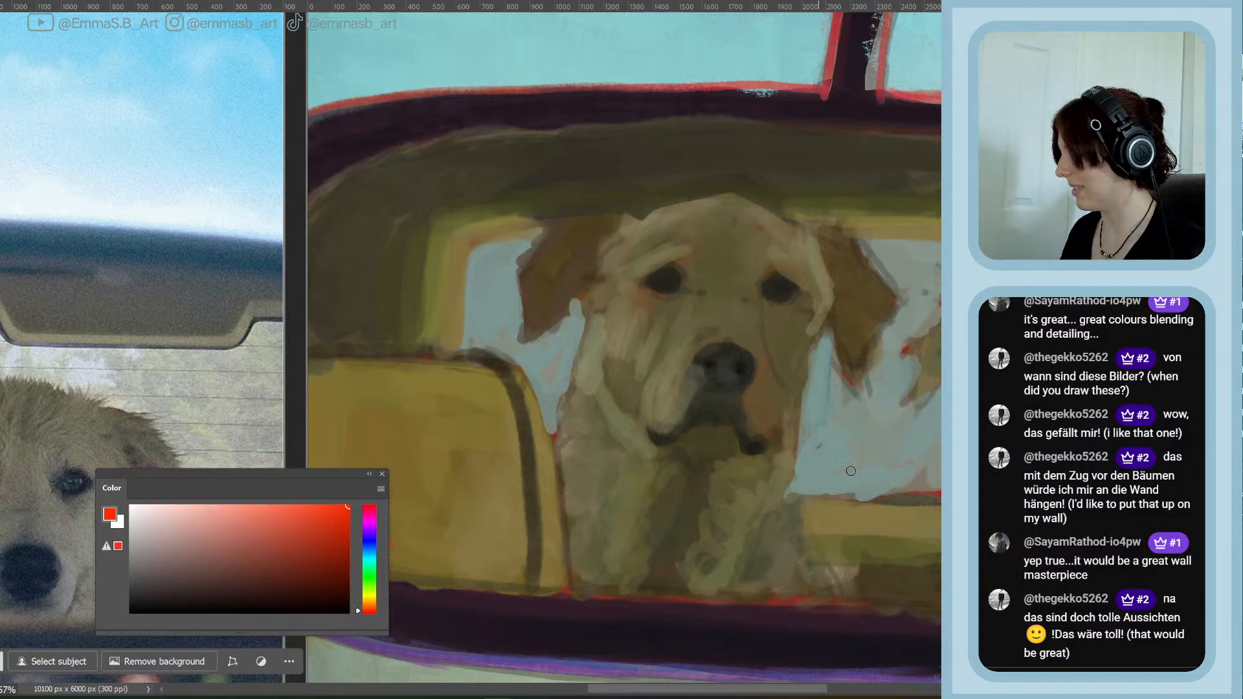
pyautogui.hotkey('ctrl', '-')
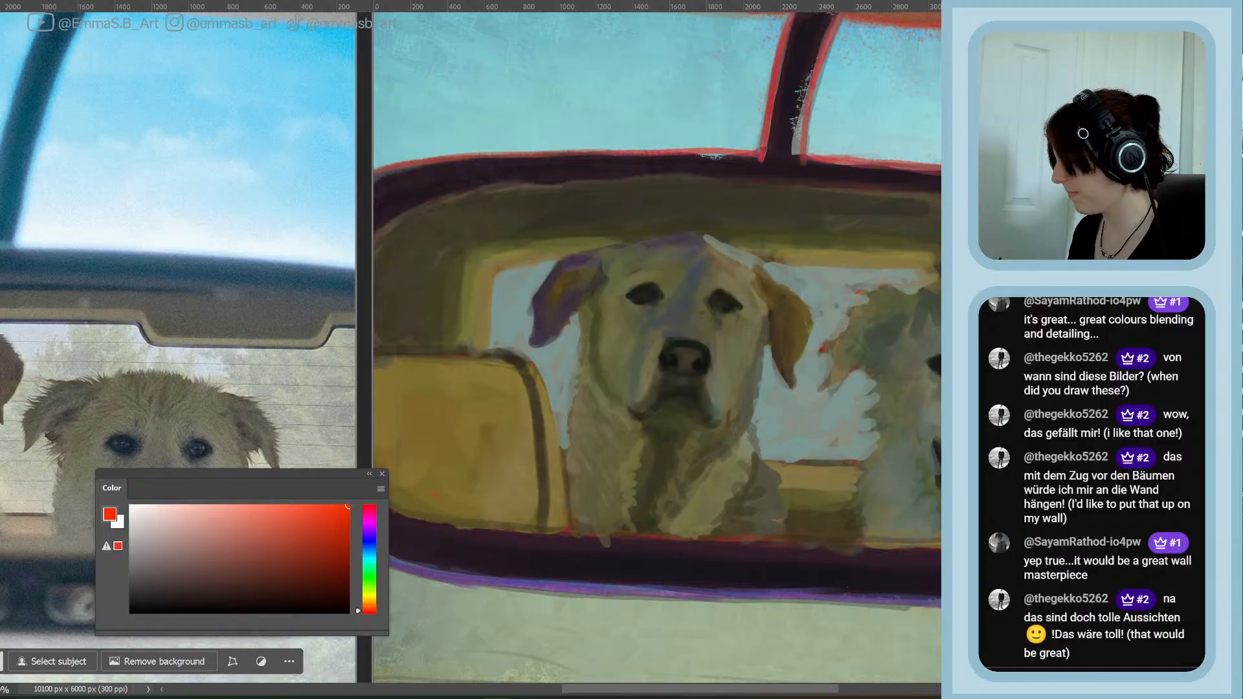
# Mark the left dog's eye line and muzzle with temporary red strokes, and undo the marks
pyautogui.moveTo(792, 690); pyautogui.dragTo(826, 691)
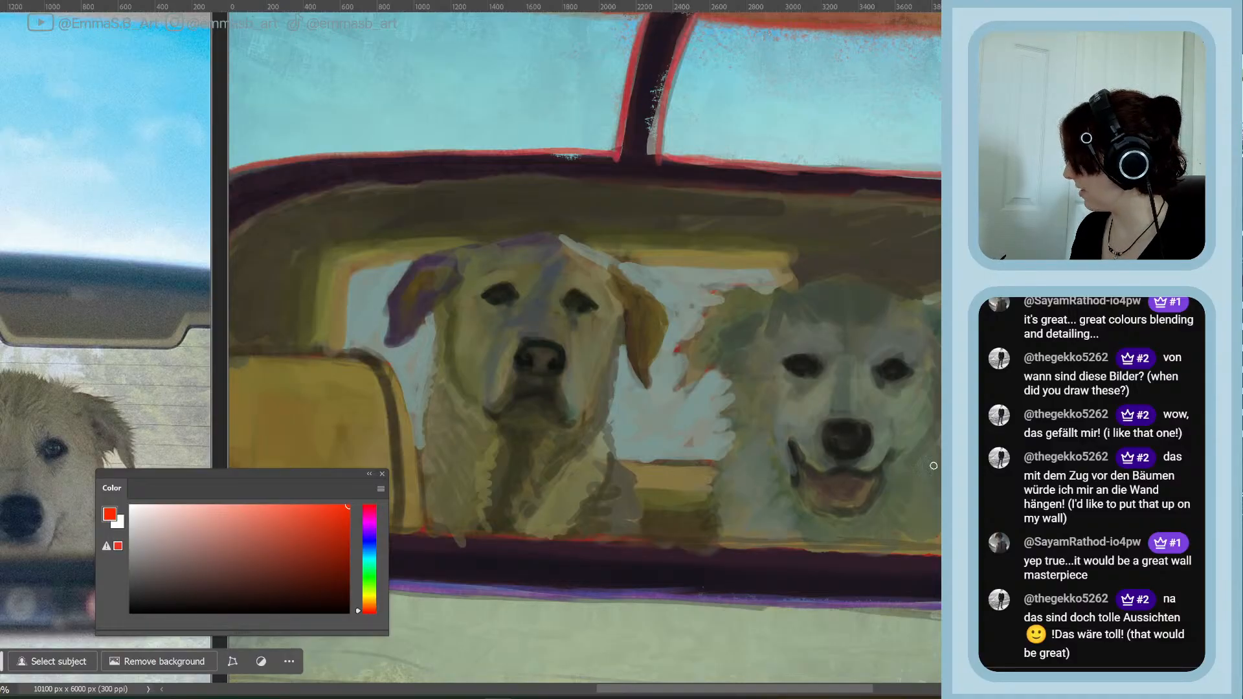
pyautogui.moveTo(508, 308); pyautogui.dragTo(641, 334)
pyautogui.moveTo(459, 306); pyautogui.dragTo(679, 349)
pyautogui.moveTo(447, 310); pyautogui.dragTo(661, 327)
pyautogui.hotkey('ctrl', 'z')
pyautogui.hotkey('ctrl', 'z')
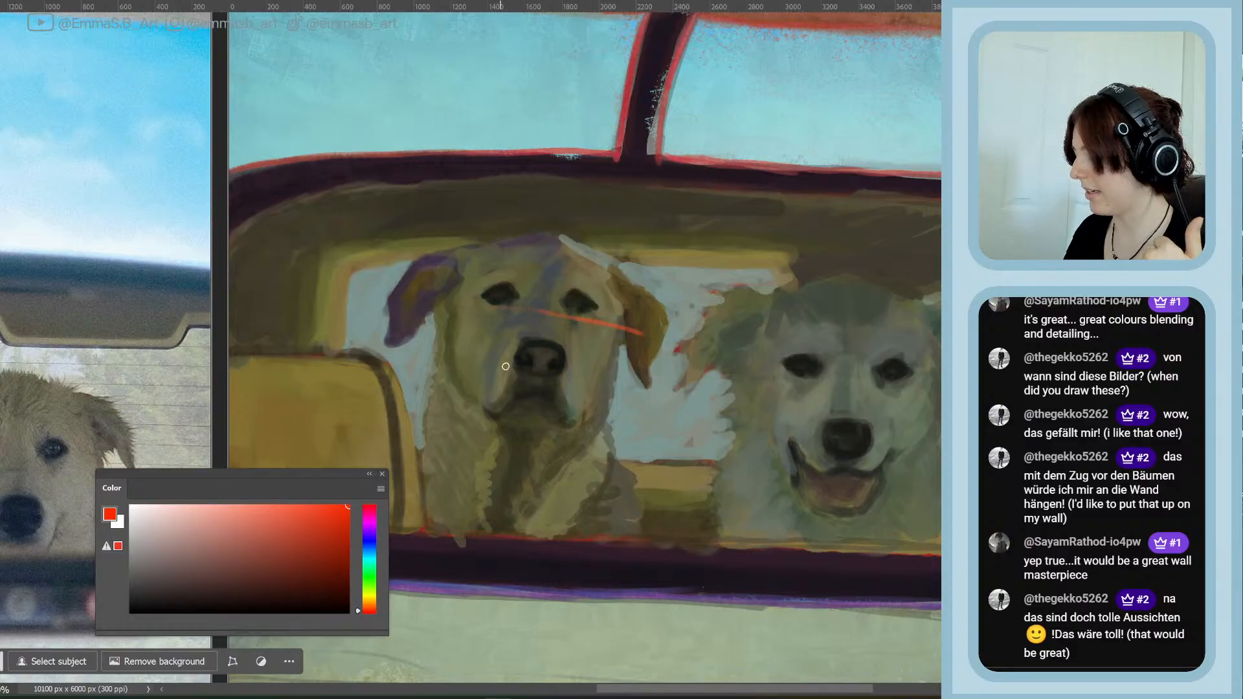
pyautogui.moveTo(521, 348)
pyautogui.mouseDown()
pyautogui.moveTo(520, 431)
pyautogui.moveTo(548, 356)
pyautogui.mouseUp()
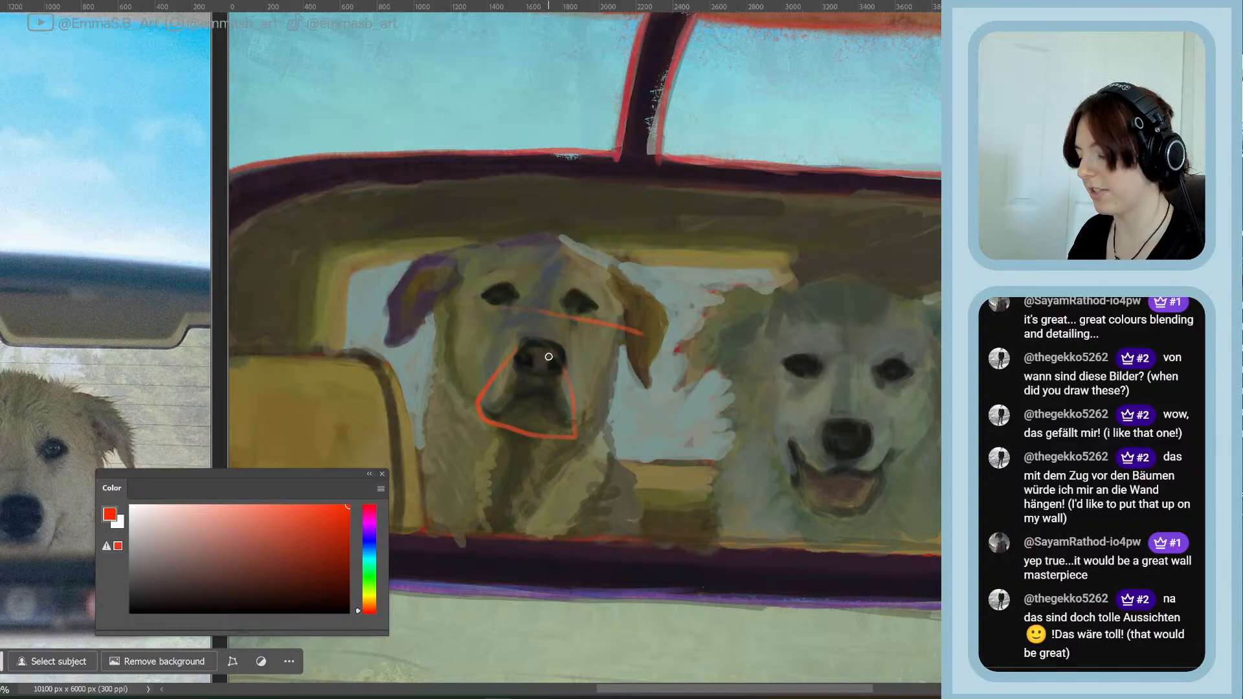
pyautogui.hotkey('ctrl', 'z')
pyautogui.hotkey('ctrl', 'z')
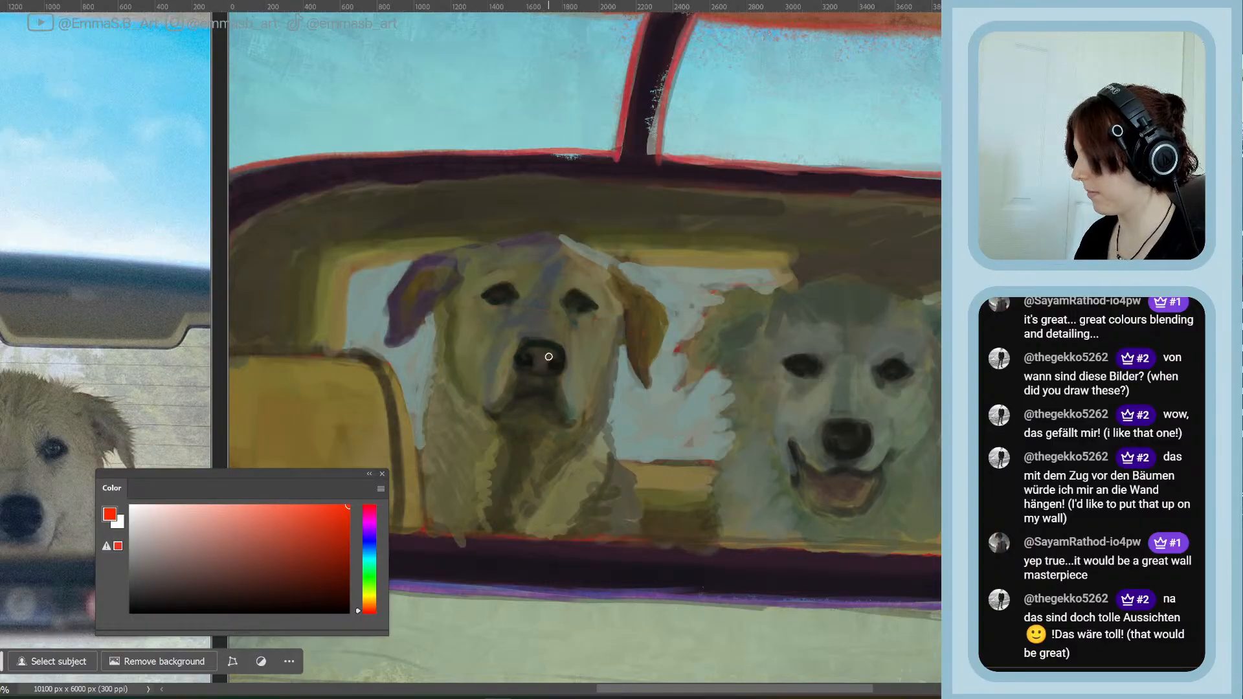
# Show the next paint layer reworking the right dog's ears and the rear window, toggling it to compare the stages
pyautogui.hotkey('ctrl', '-')
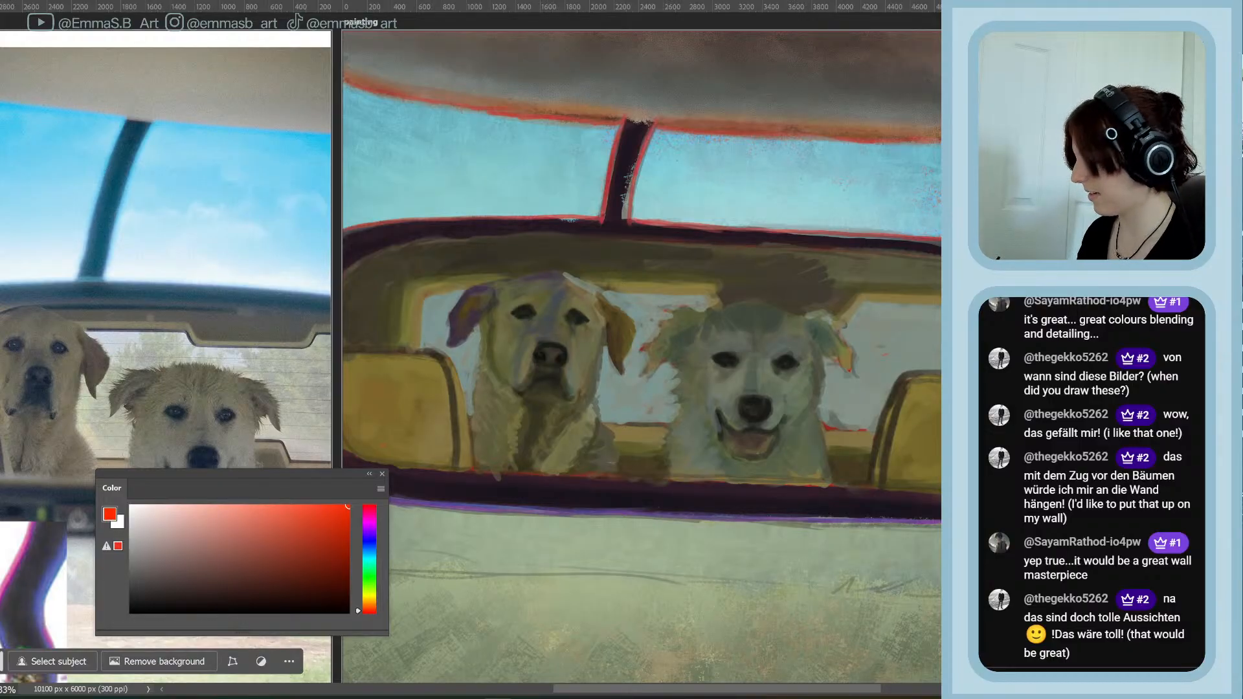
pyautogui.hotkey('ctrl', 'z')
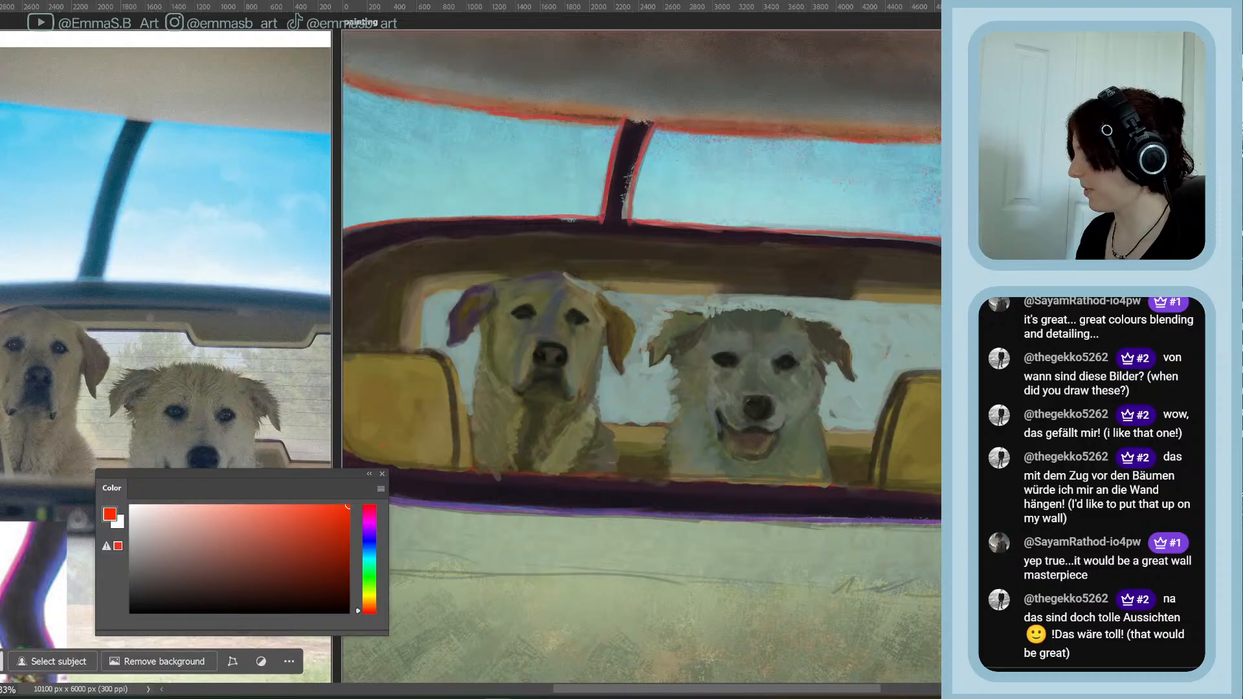
pyautogui.hotkey('ctrl', 'shift', 'z')
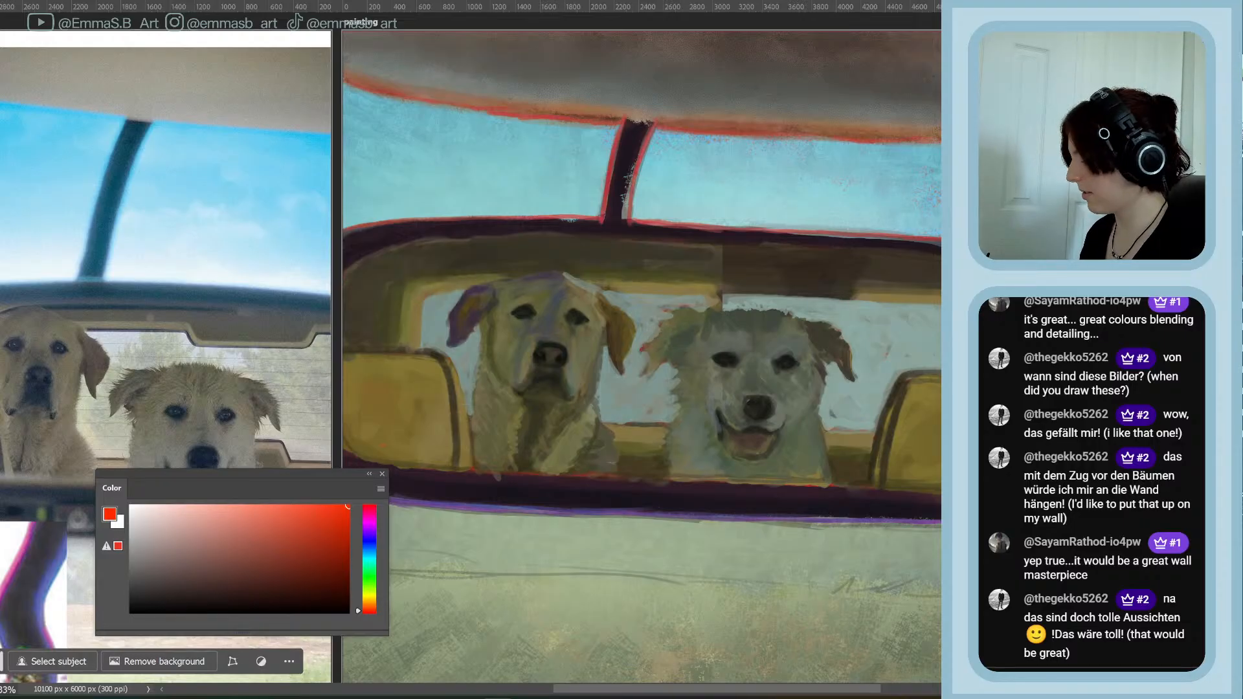
pyautogui.hotkey('ctrl', 'z')
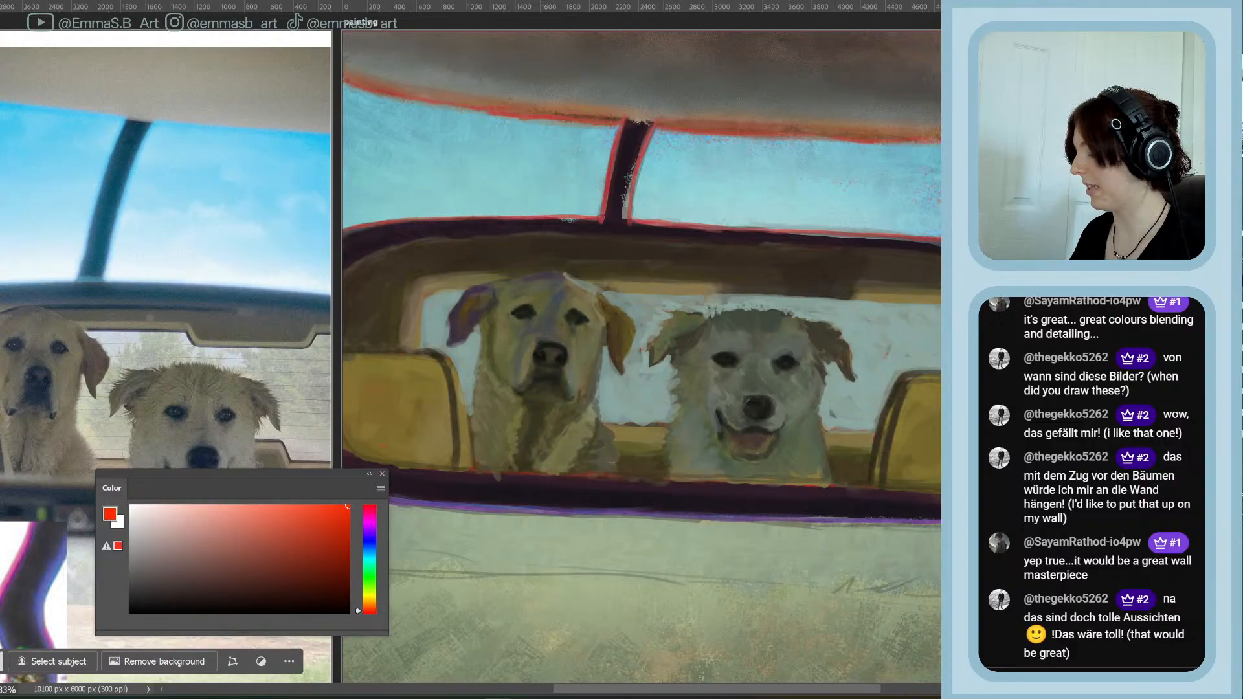
# Compare the light and dark values of the painting and reference photo in grayscale proof view, and return to full color
pyautogui.hotkey('ctrl', 'y')
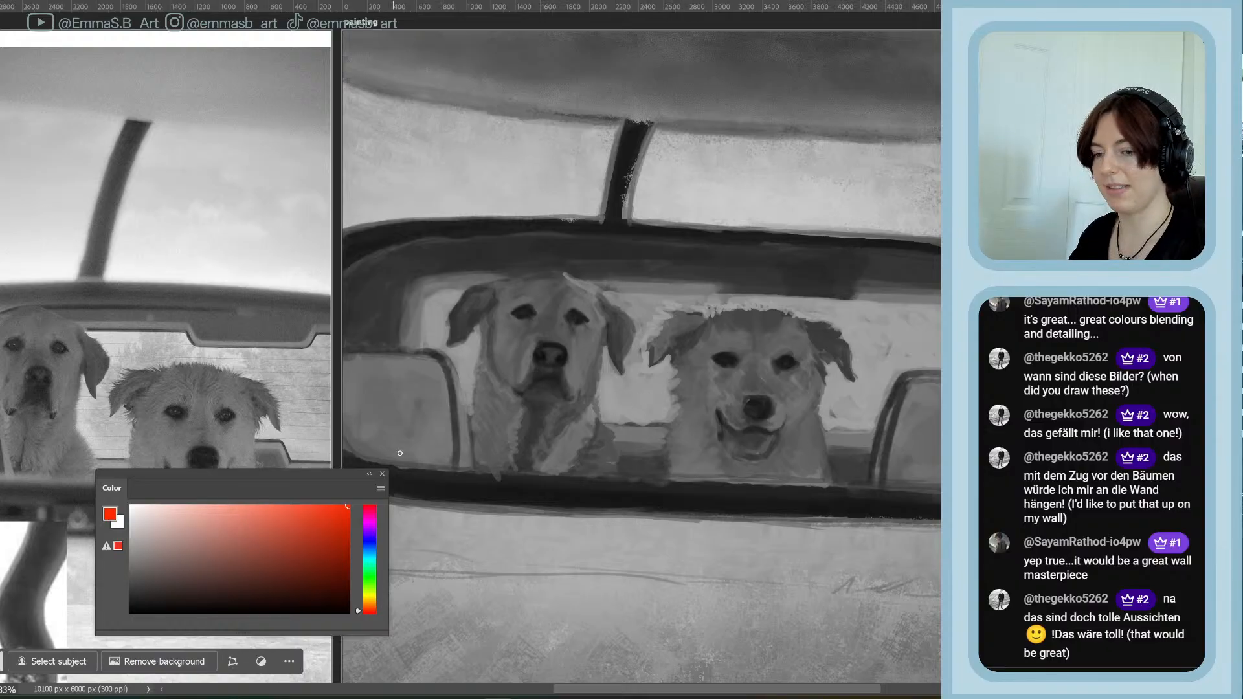
pyautogui.scroll(-1, 641, 350)
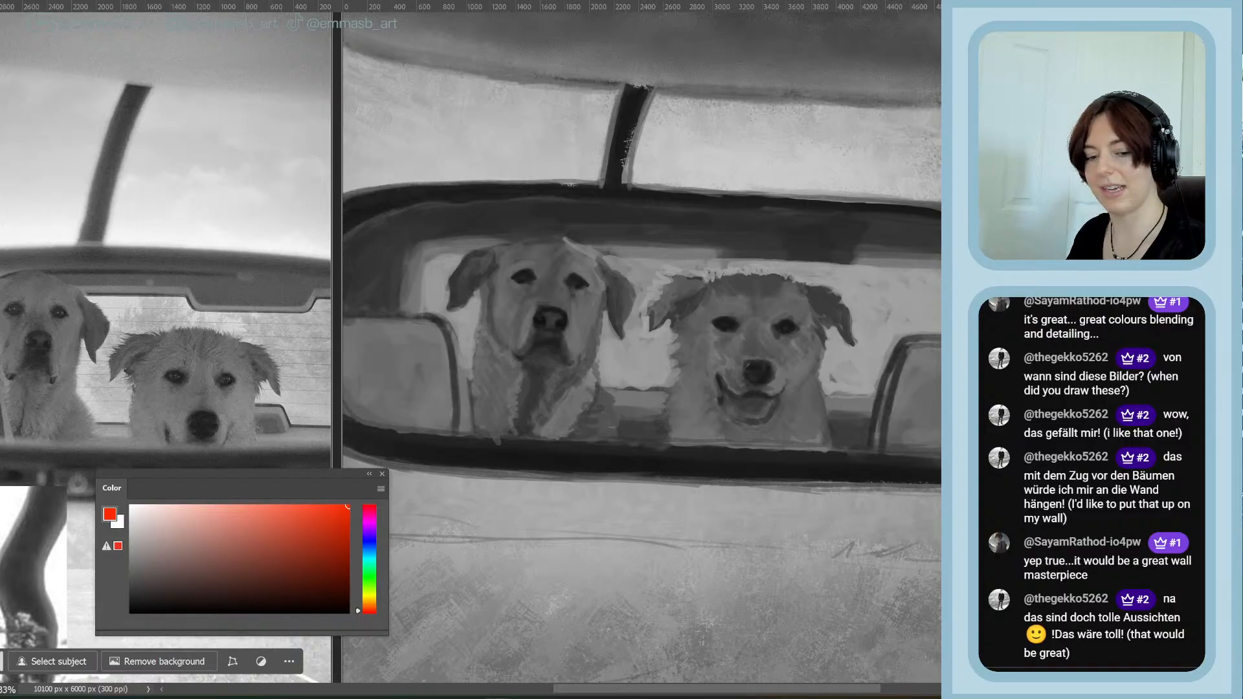
pyautogui.hotkey('ctrl', 'y')
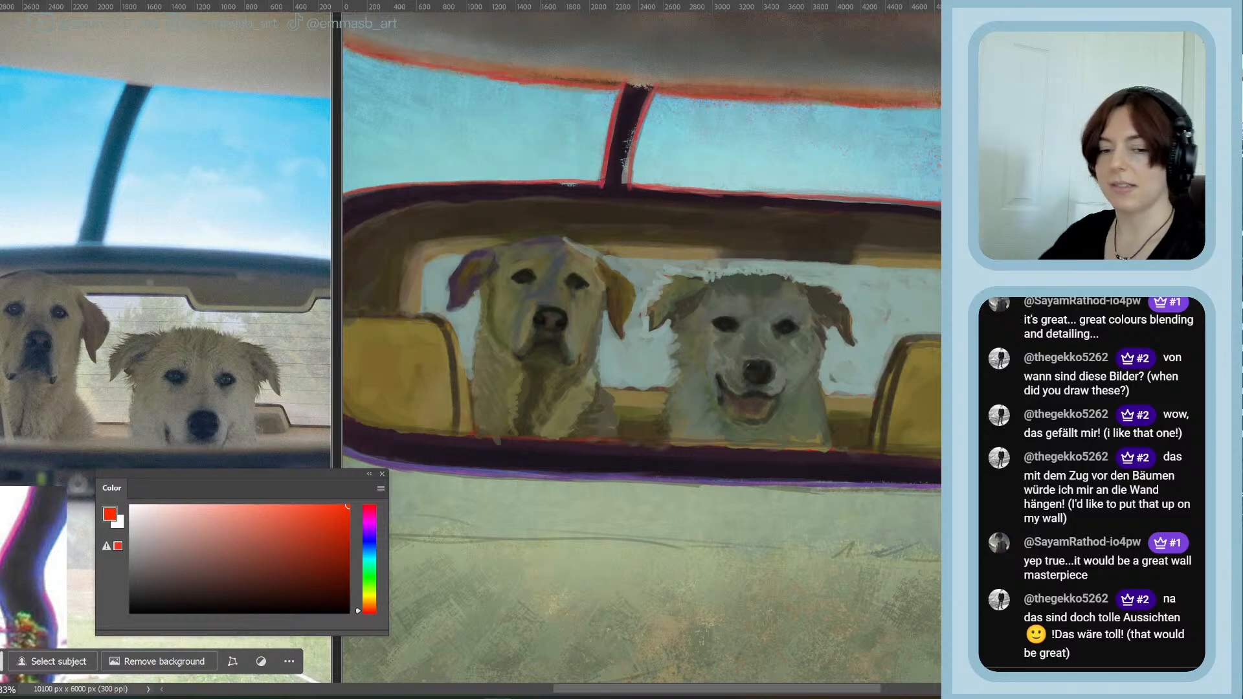
pyautogui.hotkey('ctrl', 'y')
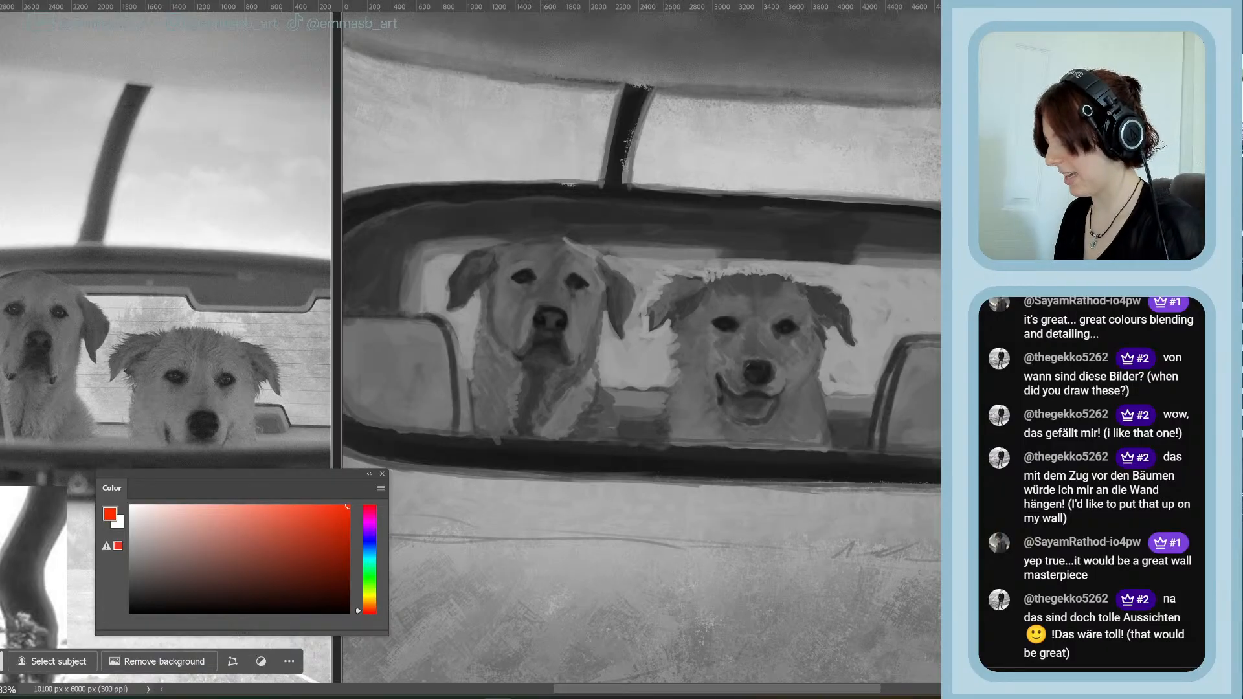
pyautogui.scroll(-2, 755, 431)
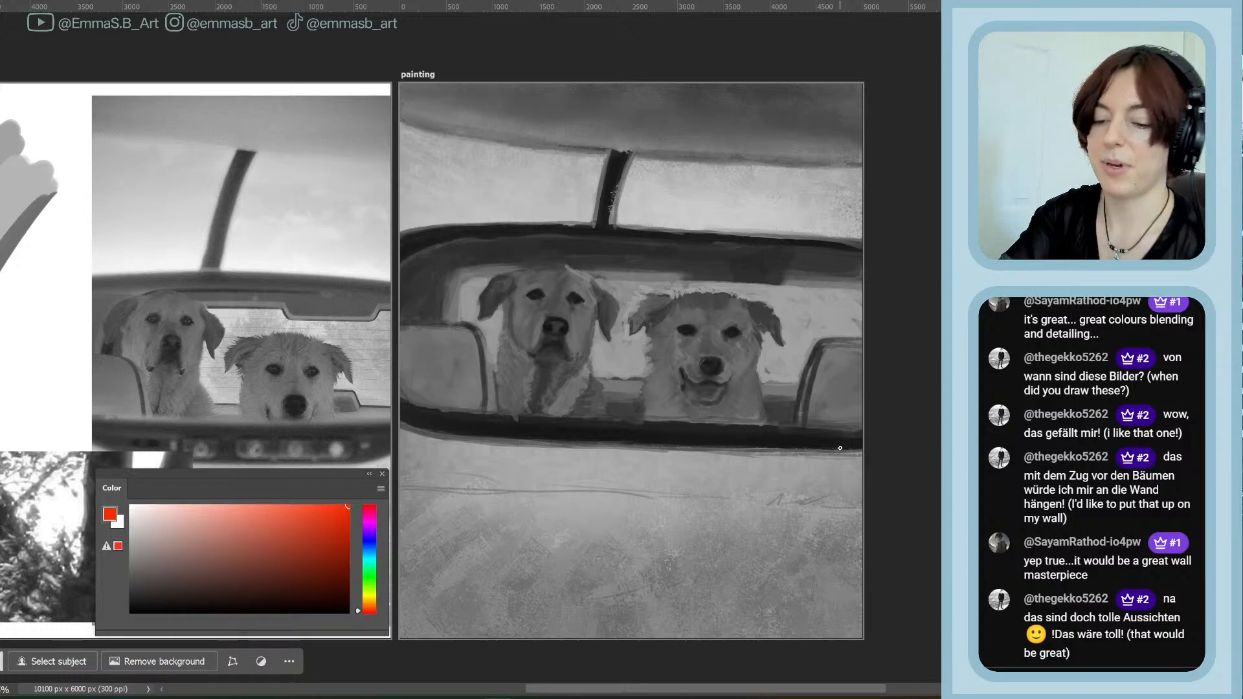
pyautogui.hotkey('ctrl', 'y')
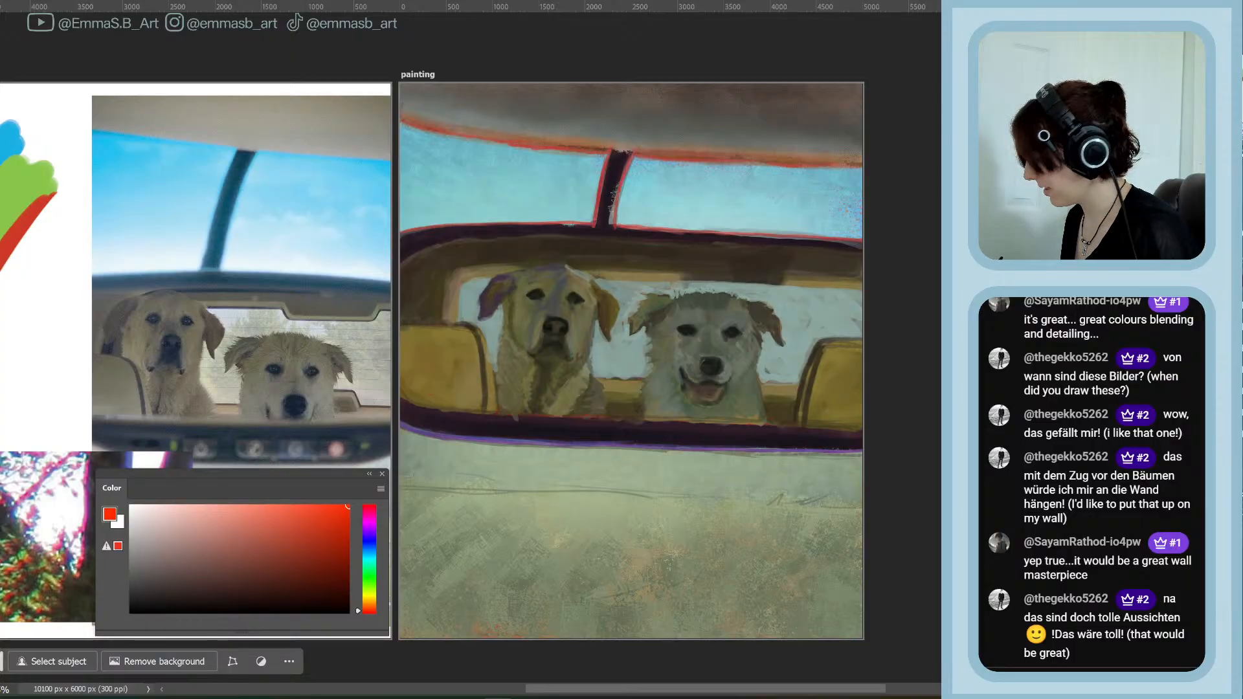
# Show the next stage with the purple ceiling and navy mirror frame, toggling it against the previous red-edged version
pyautogui.hotkey('ctrl', 'z')
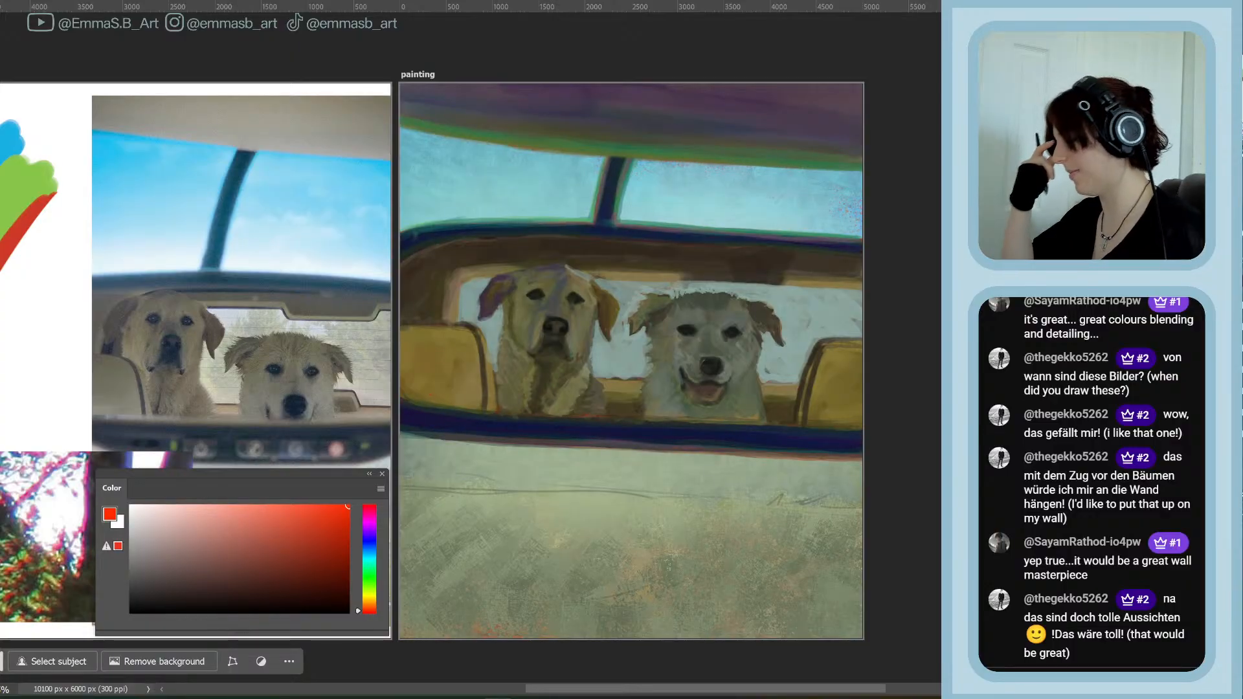
pyautogui.hotkey('ctrl', 'shift', 'z')
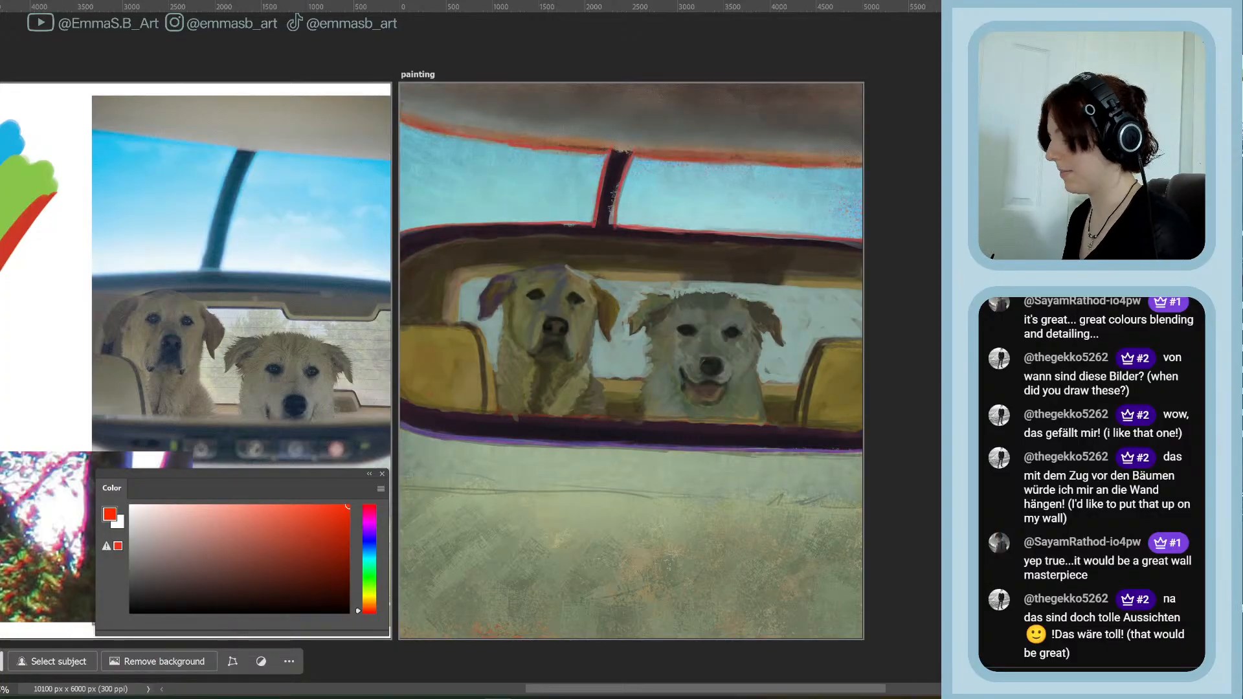
pyautogui.hotkey('ctrl', 'z')
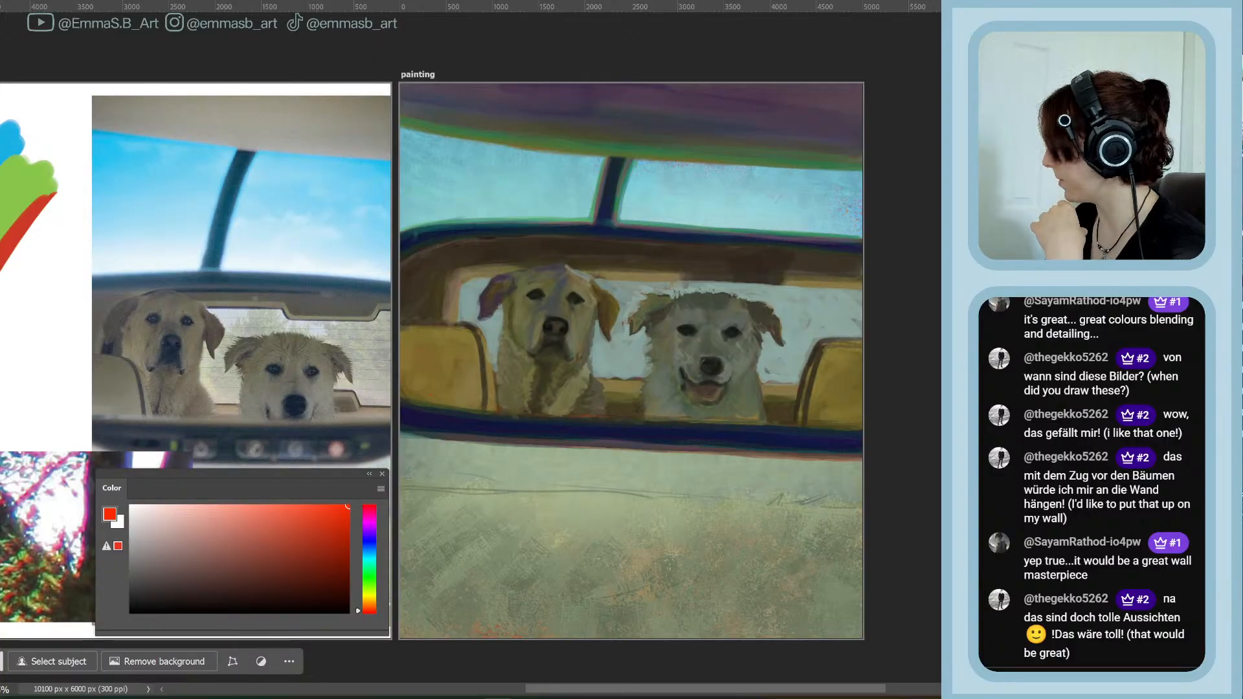
# Examine the recolored mirror frame, both dogs and the ground below them up close
pyautogui.hotkey('ctrl', 'y')
pyautogui.hotkey('ctrl', '+')
pyautogui.hotkey('ctrl', 'y')
pyautogui.hotkey('ctrl', '+')
pyautogui.scroll(-4, 579, 348)
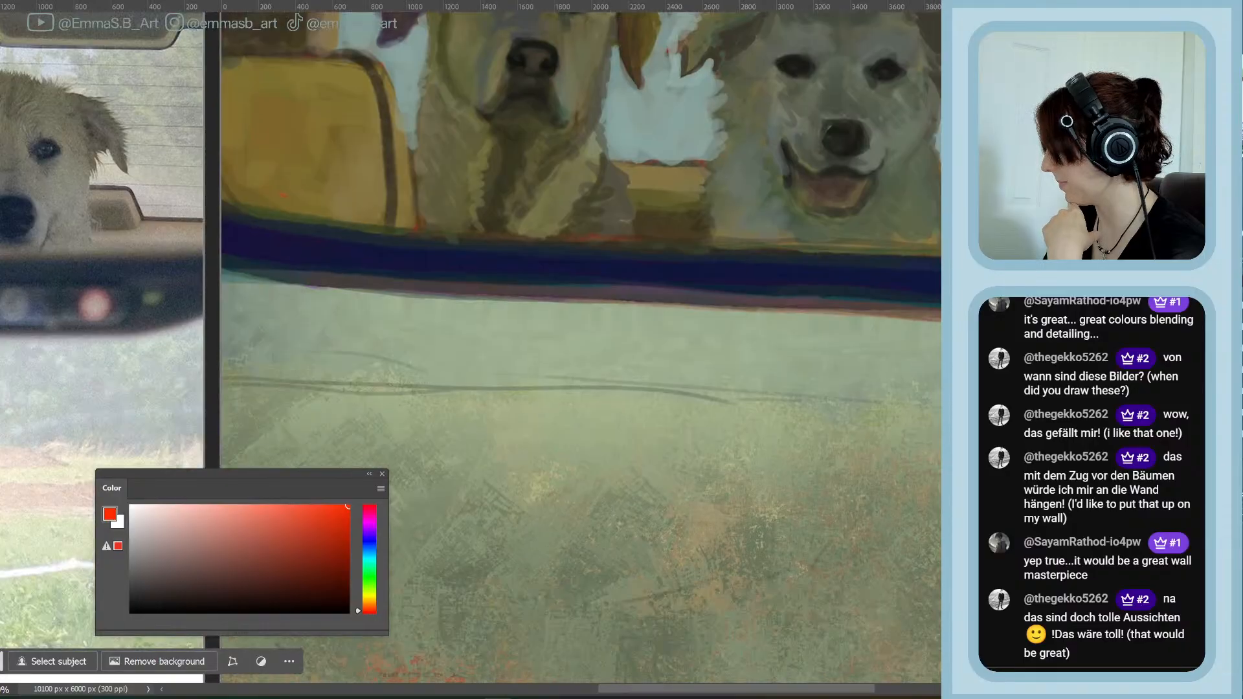
pyautogui.scroll(3, 734, 447)
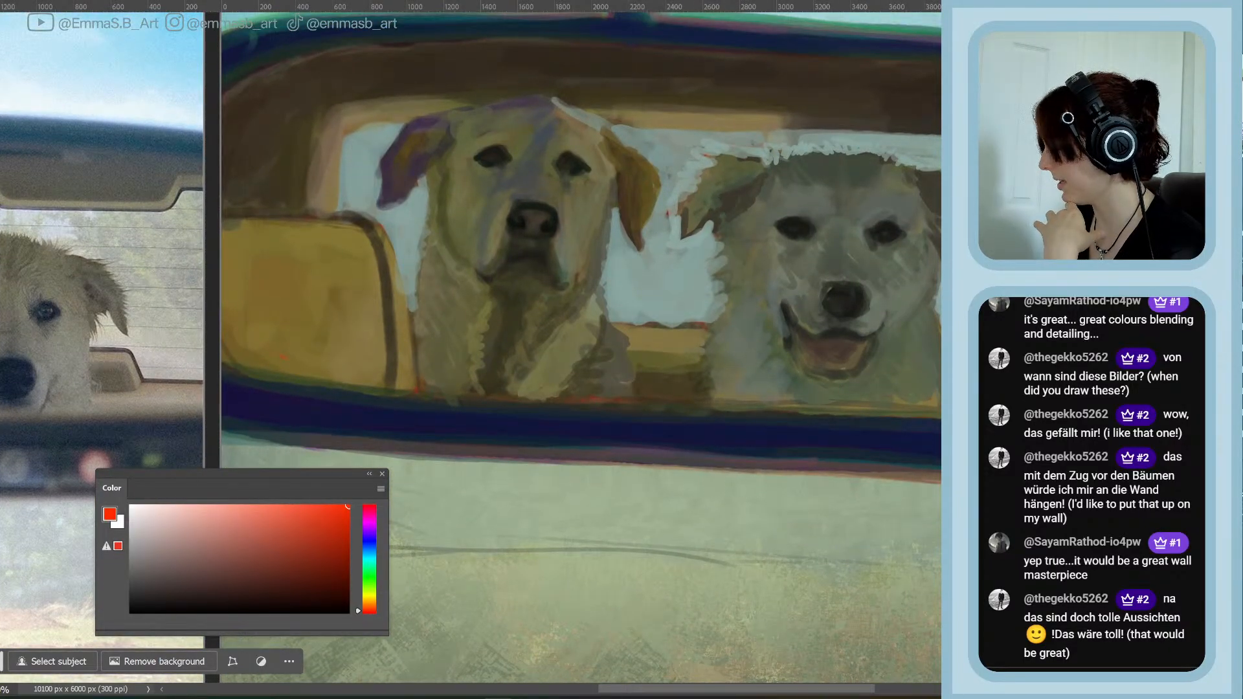
pyautogui.scroll(4, 581, 347)
pyautogui.scroll(-1, 580, 348)
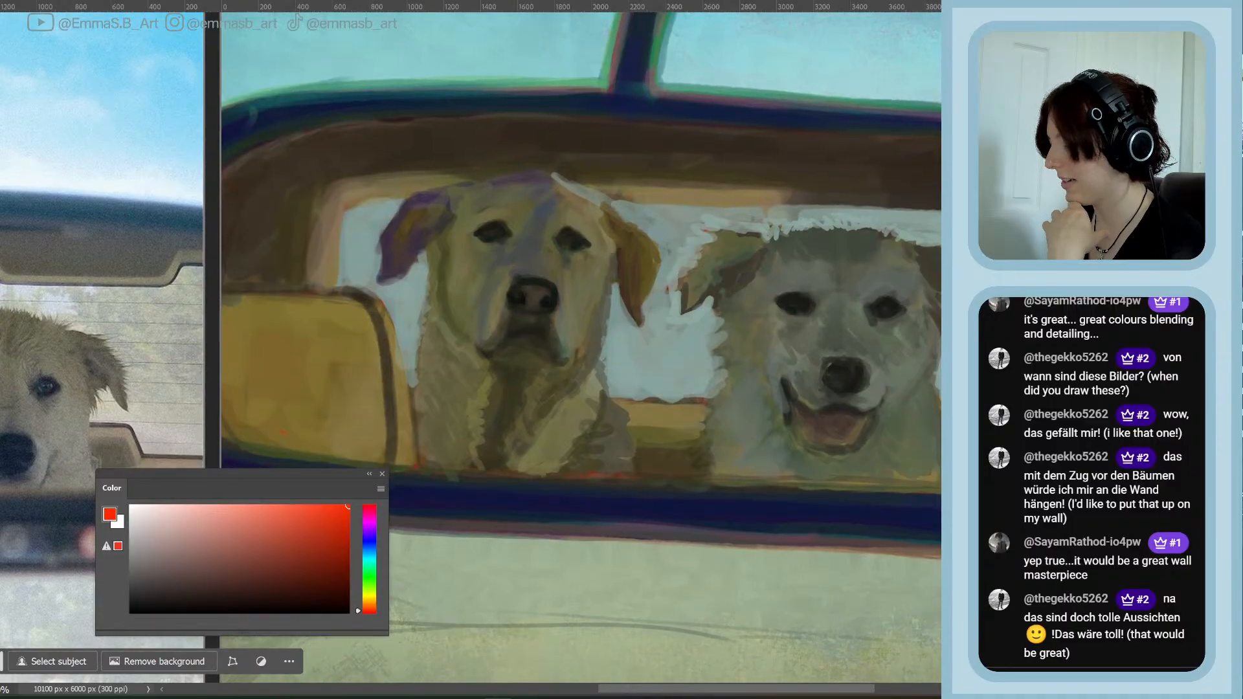
pyautogui.scroll(2, 580, 348)
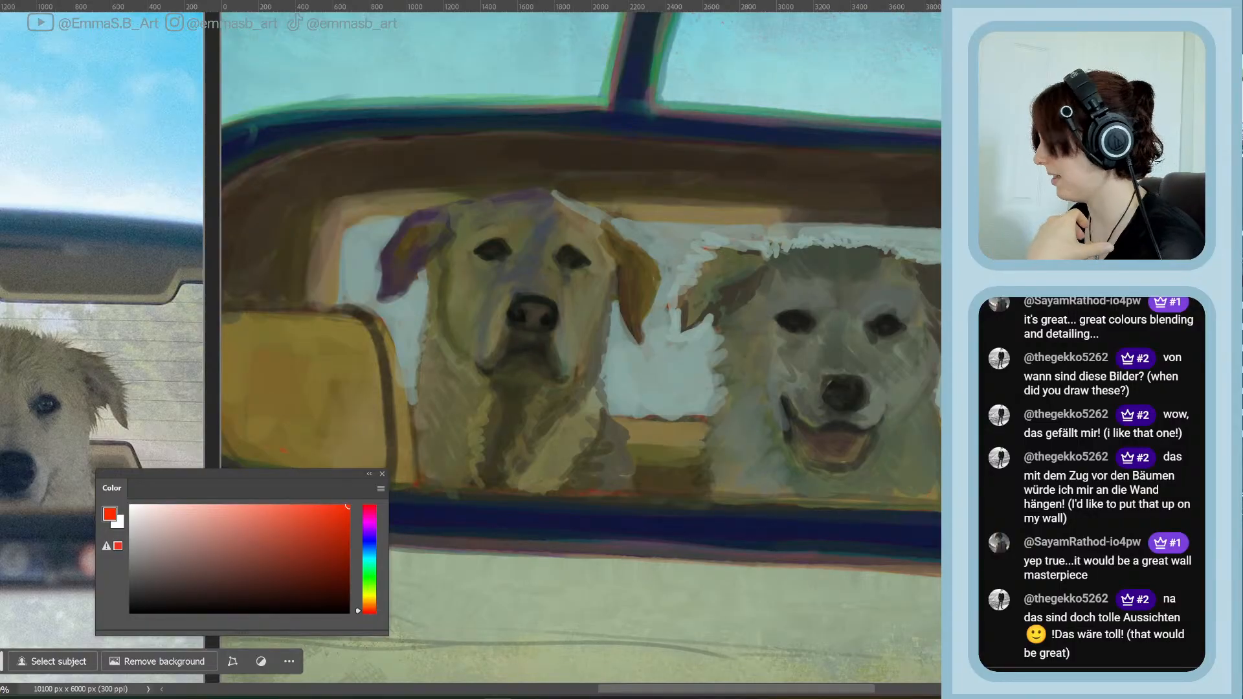
pyautogui.hotkey('ctrl', '-')
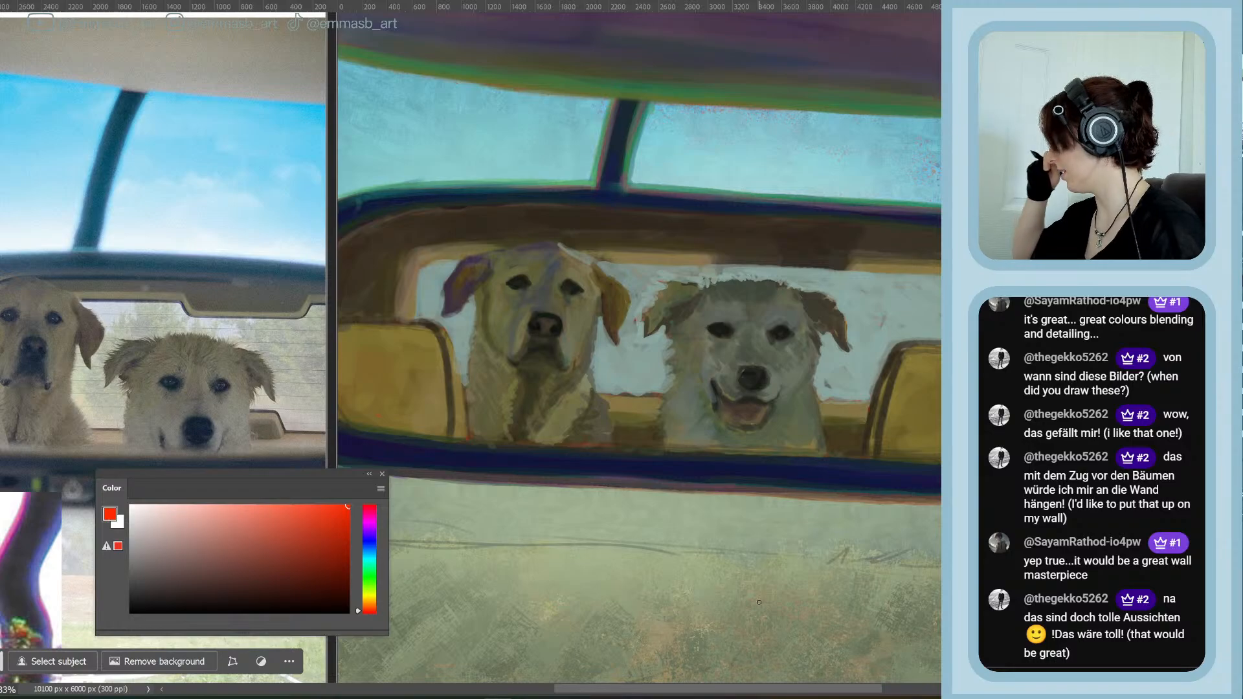
# Show the next paint layer with the cloudy blue sky and green-purple ground, comparing it with the previous stage on the whole painting
pyautogui.hotkey('ctrl', 'z')
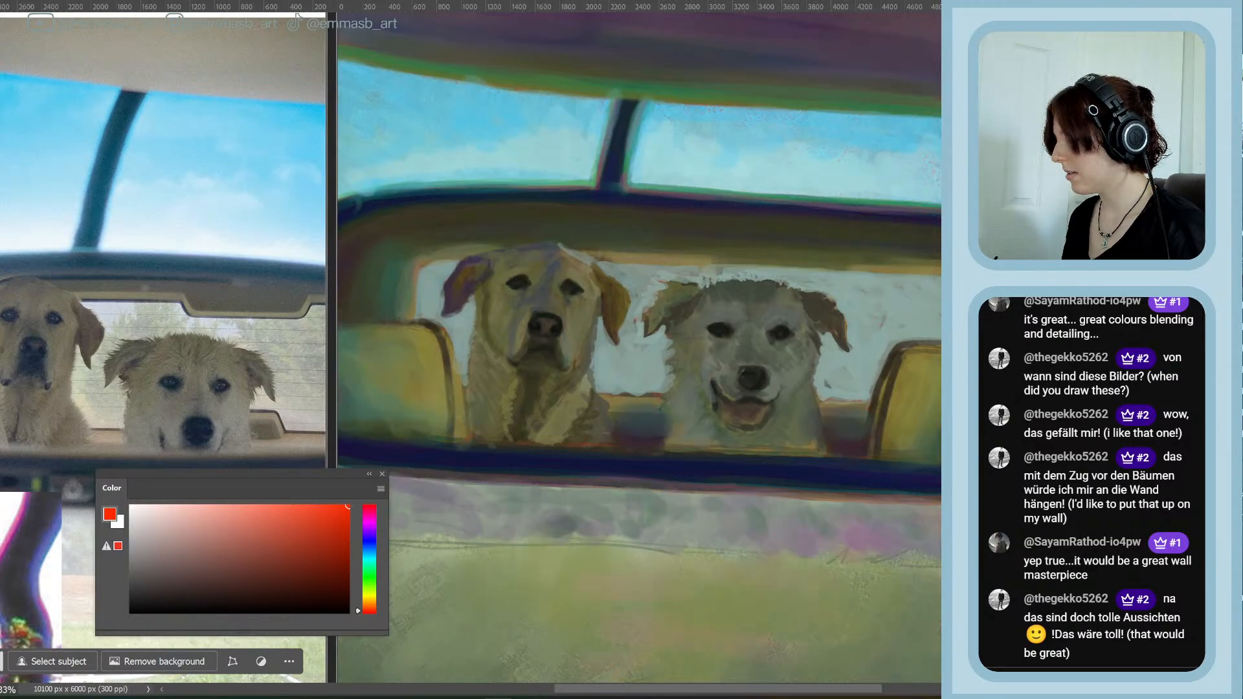
pyautogui.hotkey('ctrl', '0')
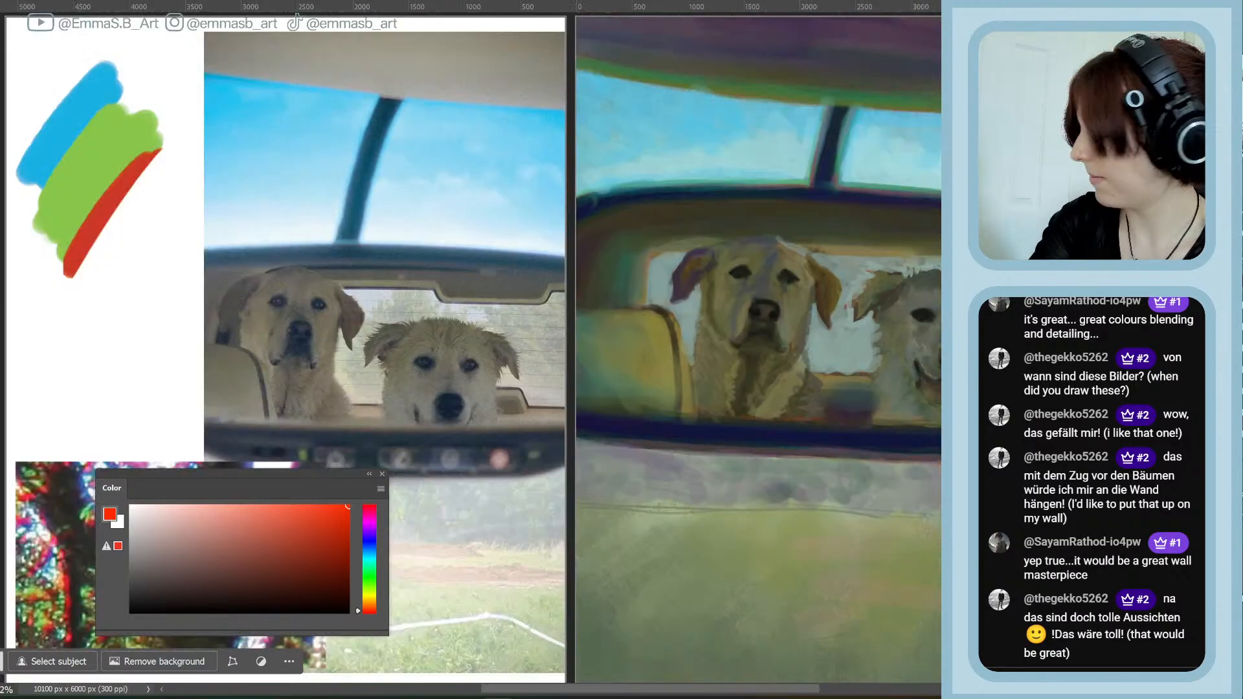
pyautogui.hotkey('ctrl', '-')
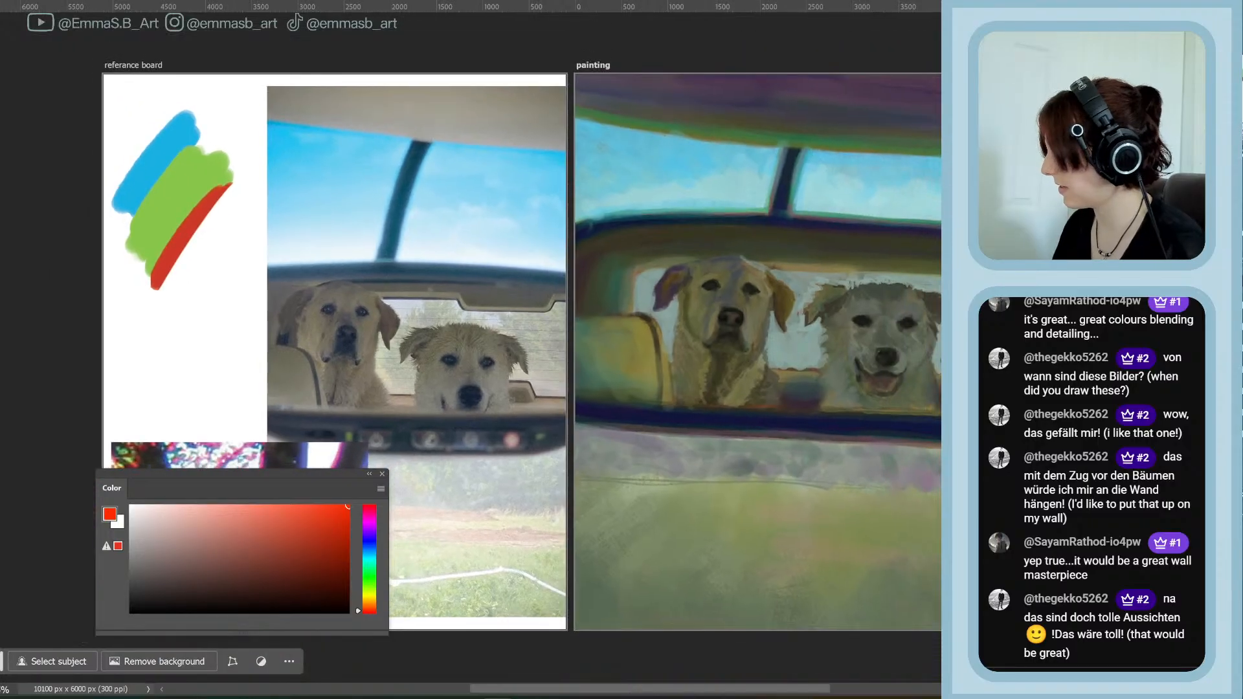
pyautogui.hscroll(4, 843, 694)
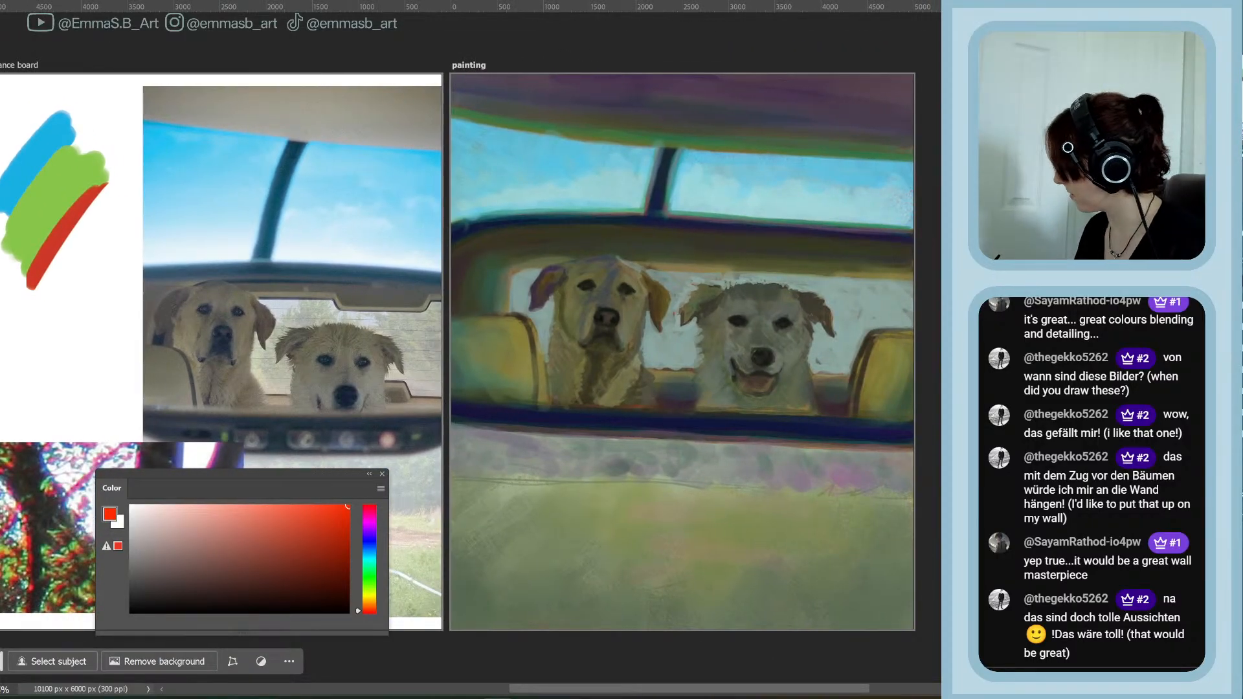
pyautogui.hotkey('ctrl', 'z')
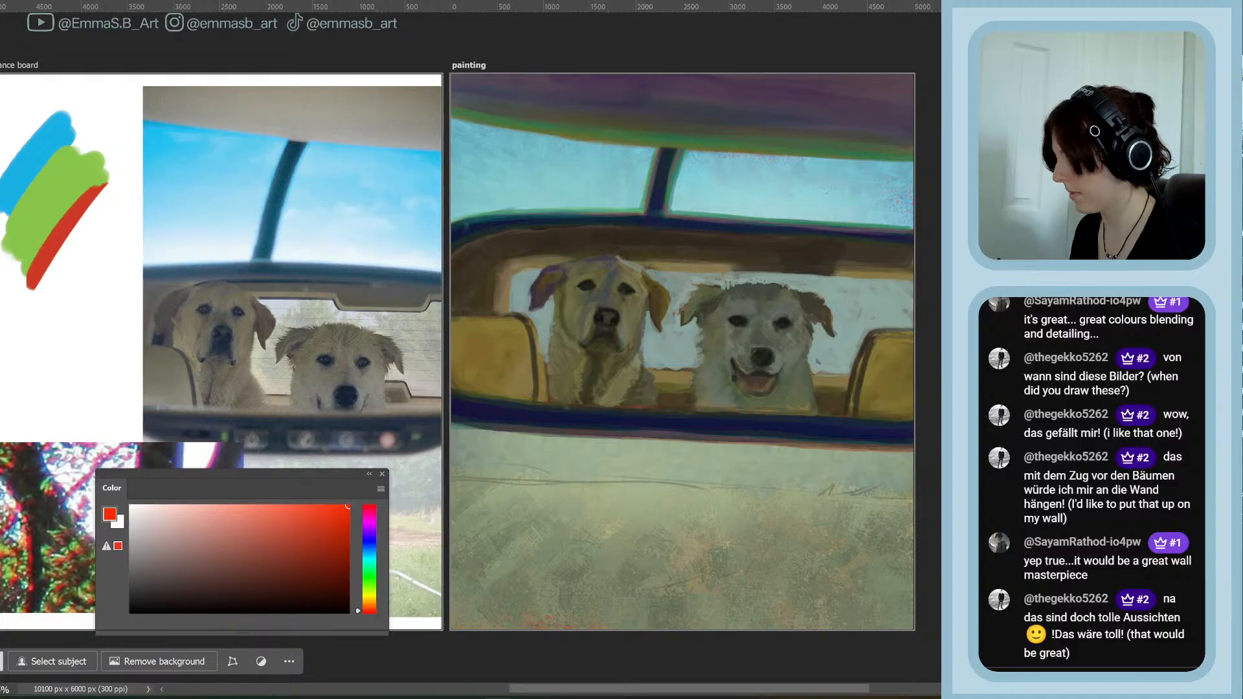
pyautogui.hotkey('ctrl', 'shift', 'z')
pyautogui.hotkey('ctrl', 'shift', 'z')
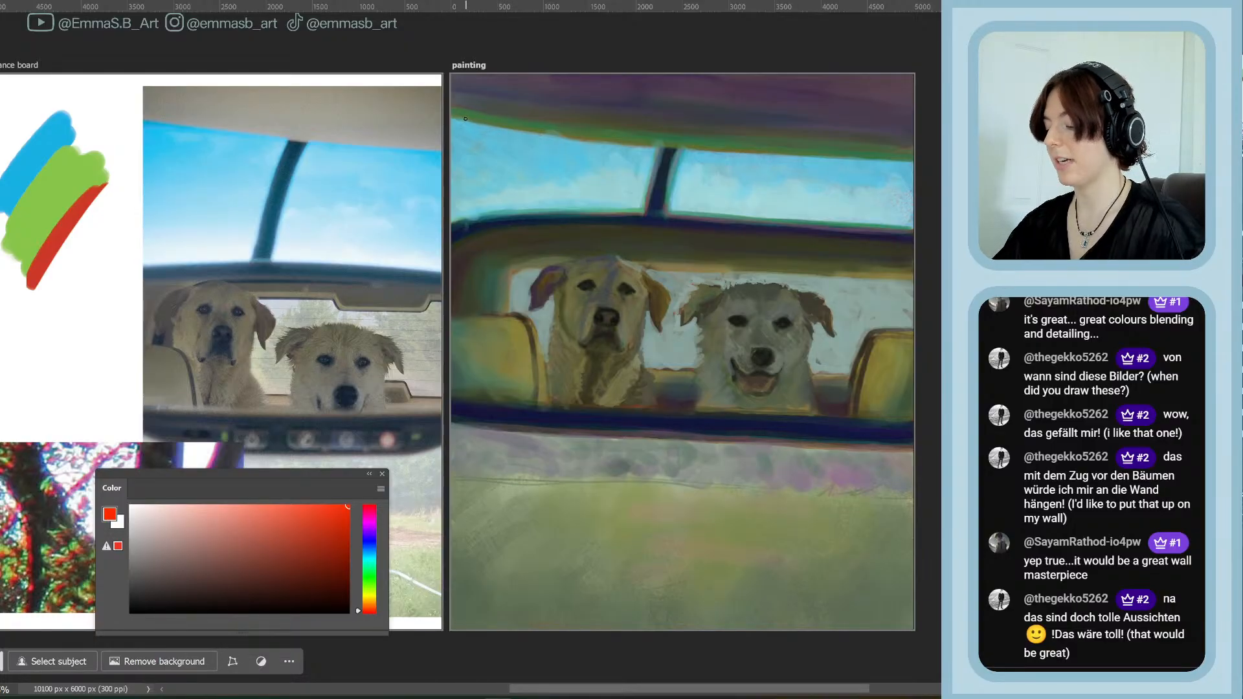
# Circle the sky and ceiling edge with a red marking stroke, and undo it
pyautogui.moveTo(588, 102)
pyautogui.mouseDown()
pyautogui.moveTo(548, 179)
pyautogui.moveTo(913, 232)
pyautogui.moveTo(518, 117)
pyautogui.mouseUp()
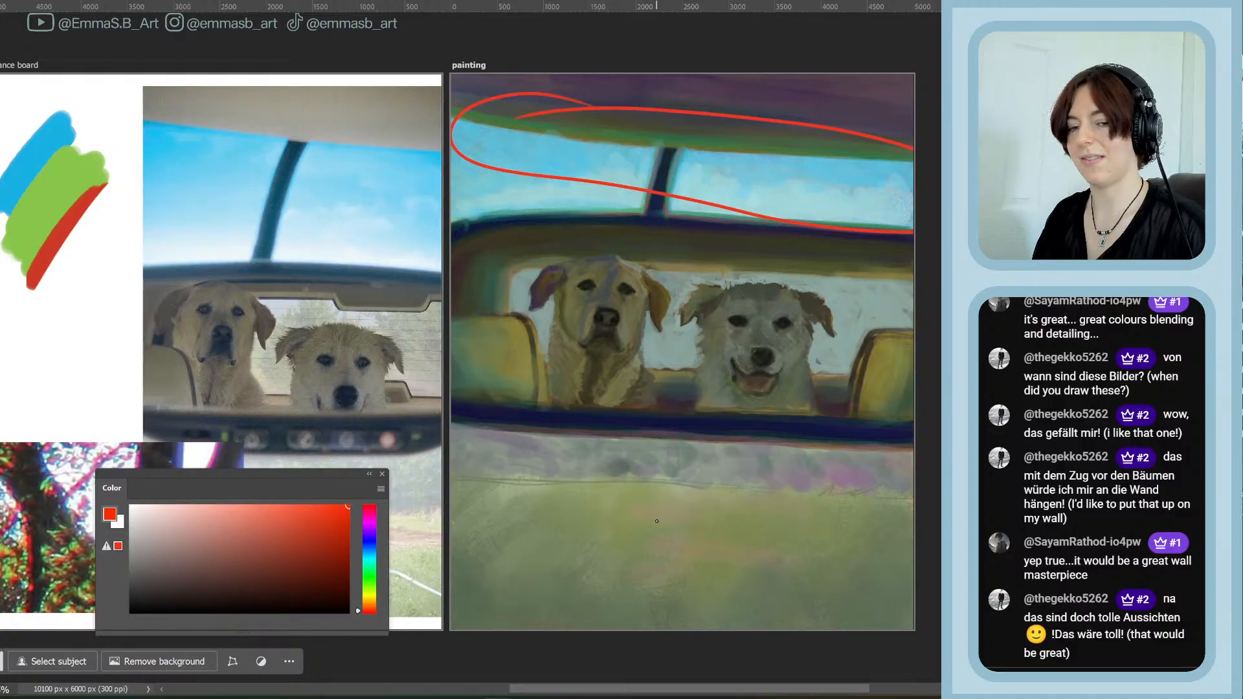
pyautogui.hotkey('ctrl', 'z')
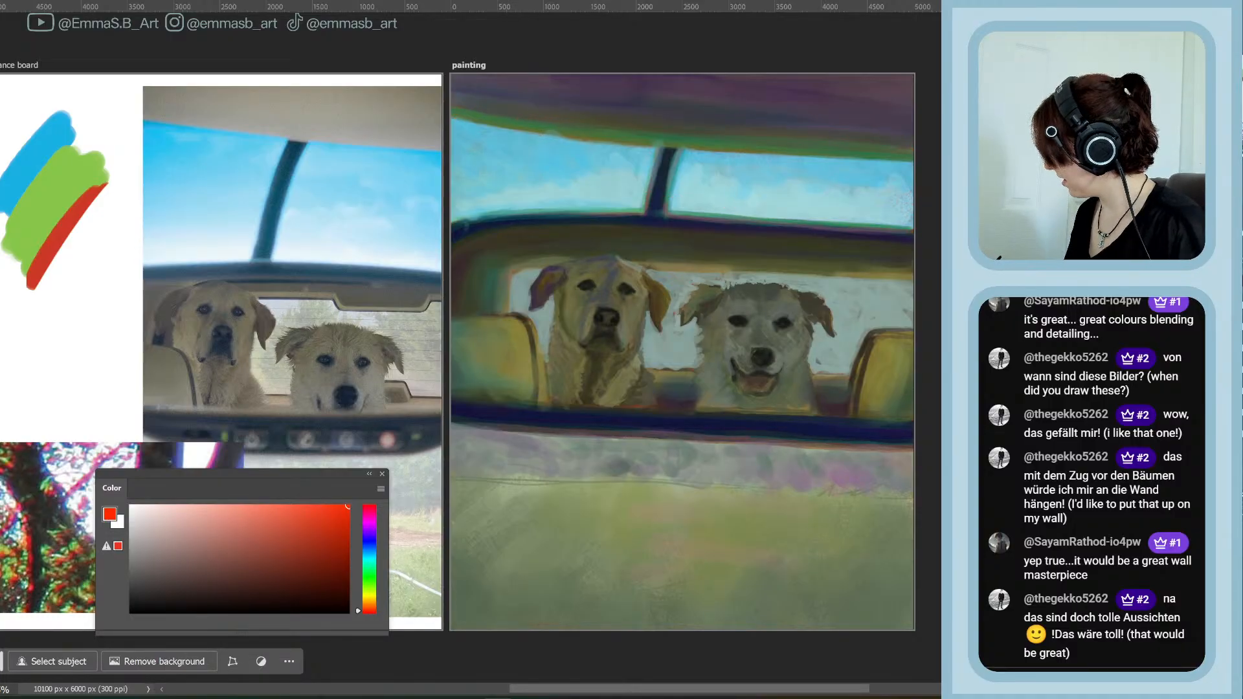
# Show the next paint layer with refined dog faces and streaked ground, toggling it repeatedly to compare the two stages
pyautogui.hotkey('ctrl', ',')
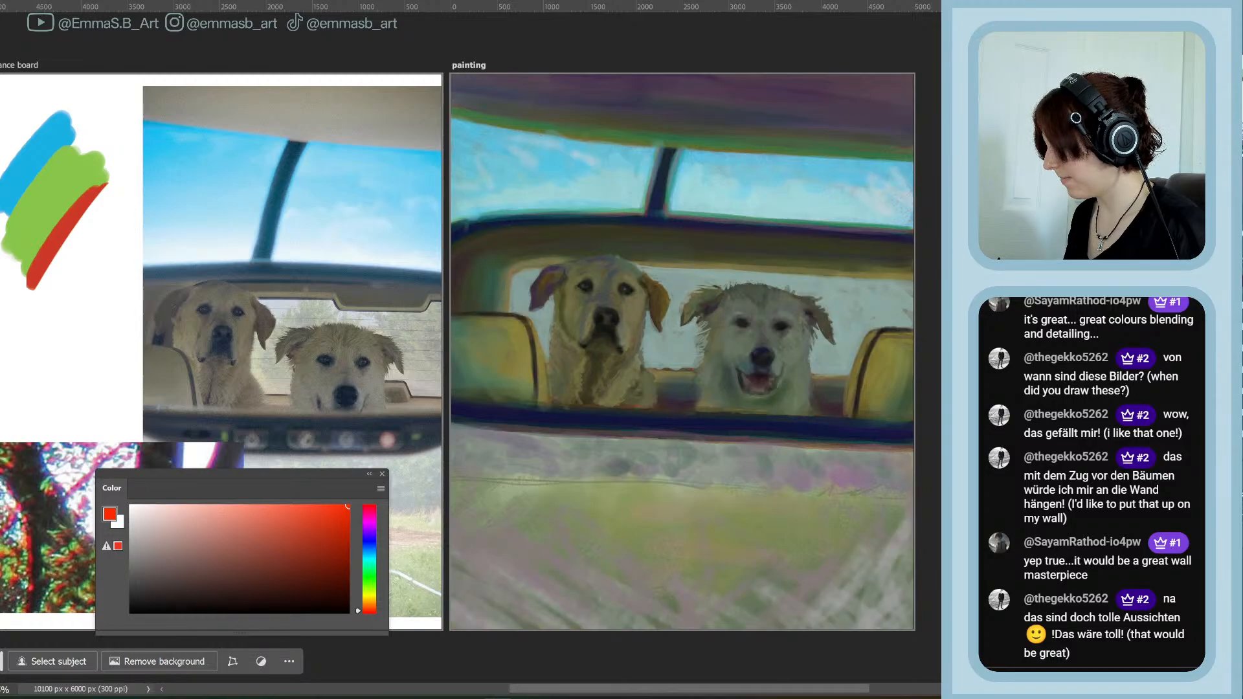
pyautogui.hotkey('ctrl', ',')
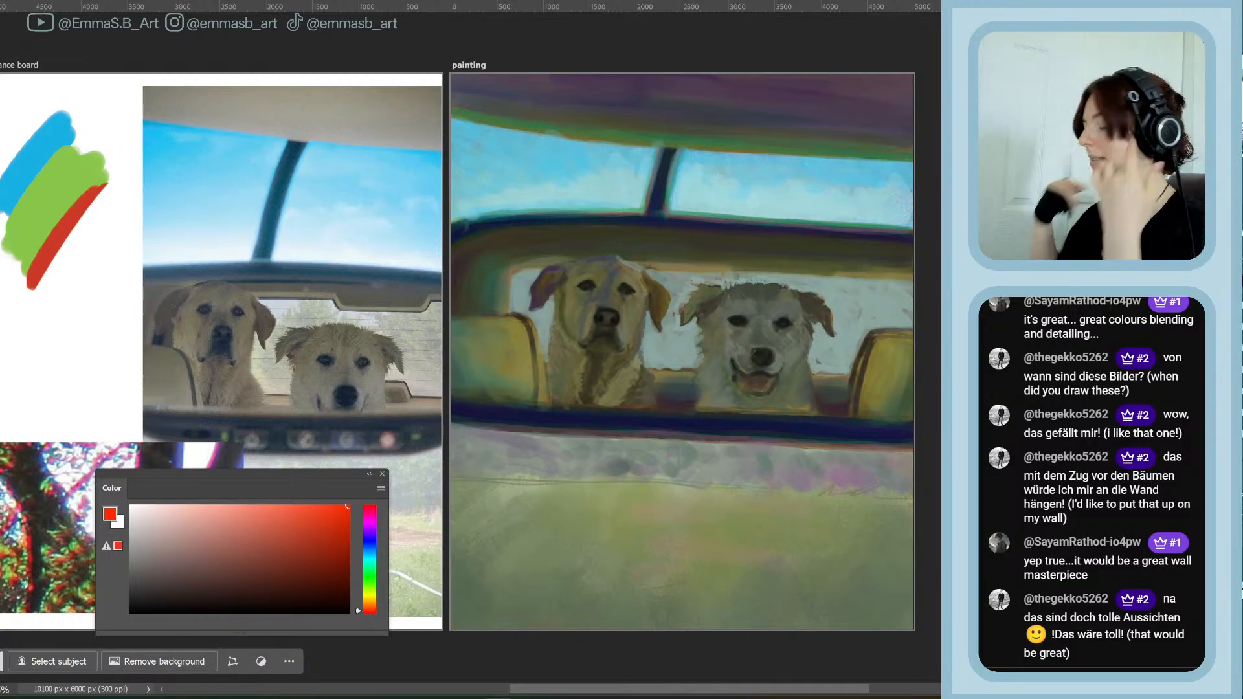
pyautogui.hotkey('ctrl', ',')
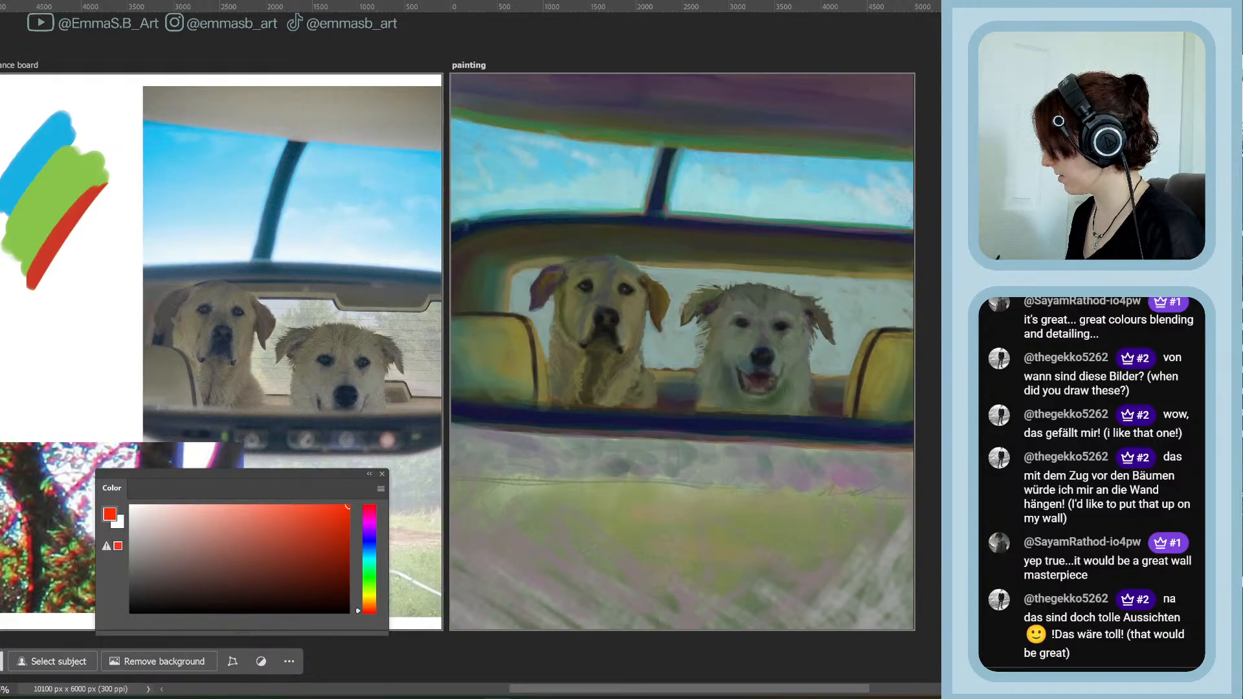
pyautogui.hotkey('ctrl', ',')
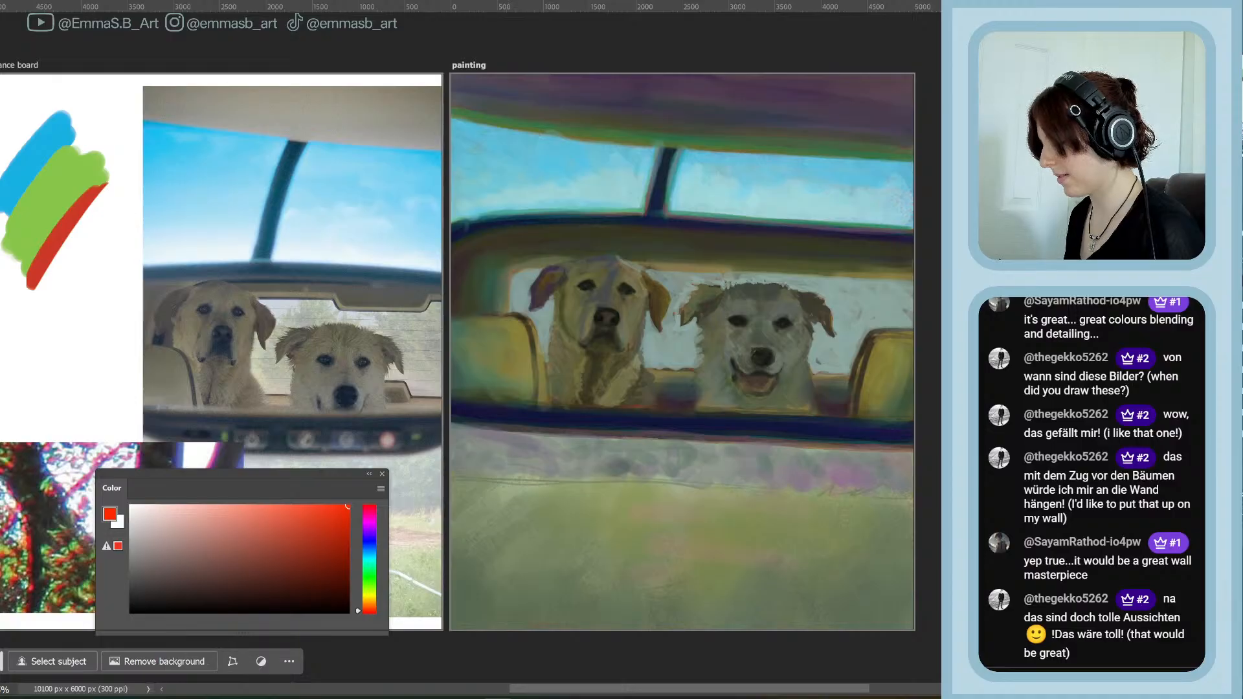
pyautogui.hotkey('ctrl', ',')
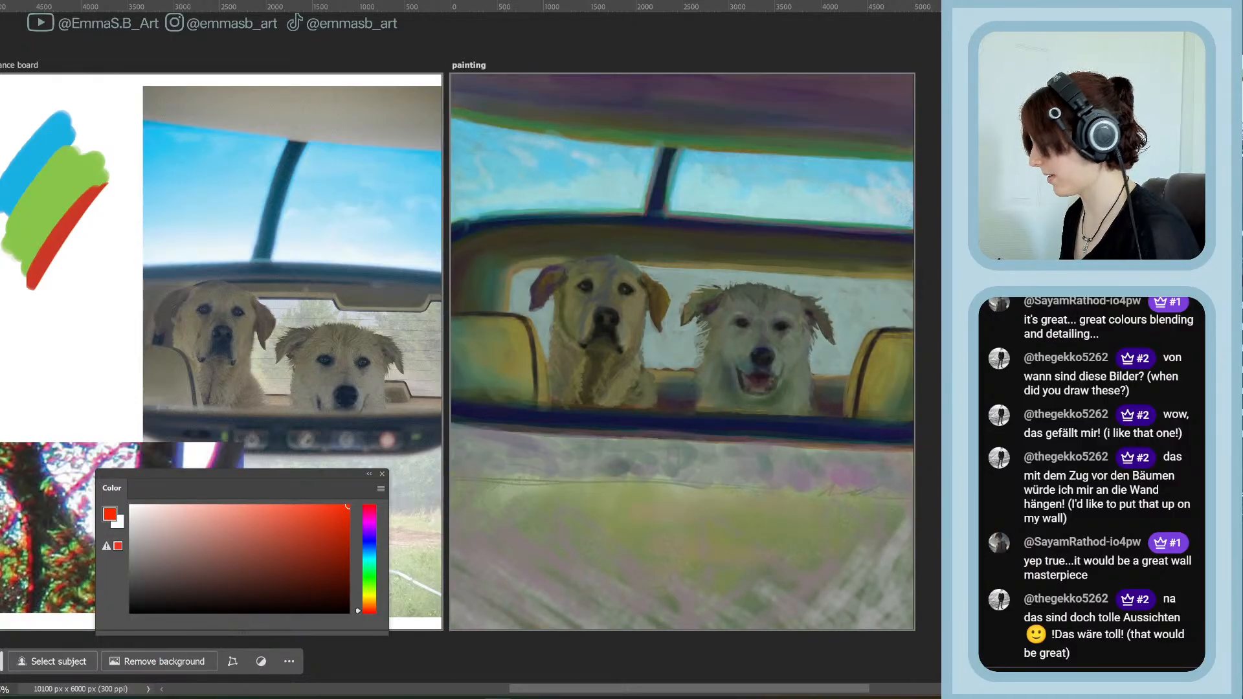
# Toggle the refined paint layer off and on to compare the dogs, sky and streaked ground with the previous stage
pyautogui.hotkey('ctrl', ',')
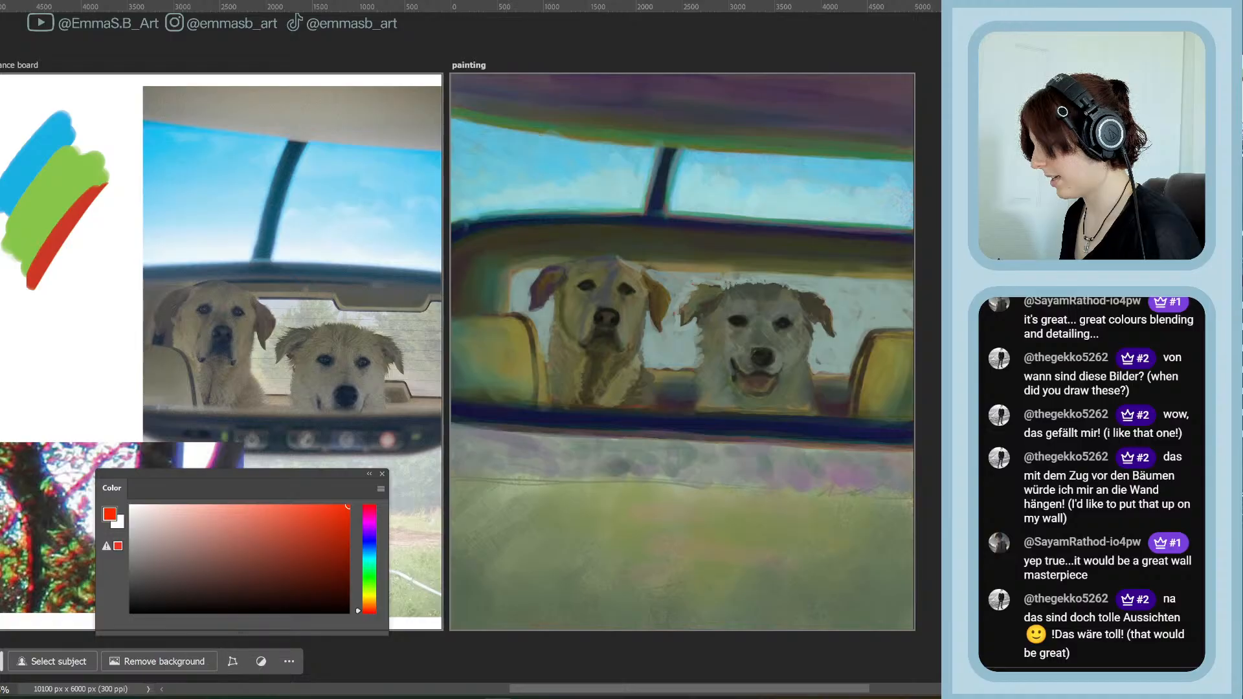
pyautogui.hotkey('ctrl', ',')
pyautogui.hotkey('ctrl', ',')
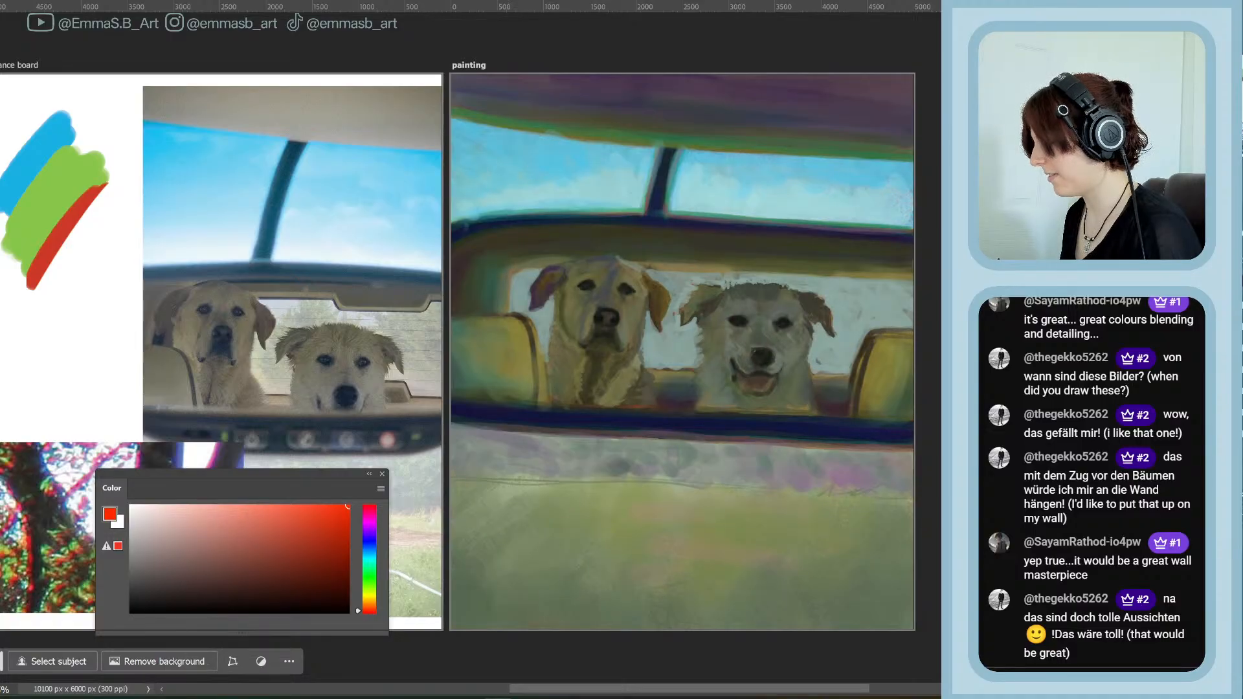
pyautogui.hotkey('ctrl', ',')
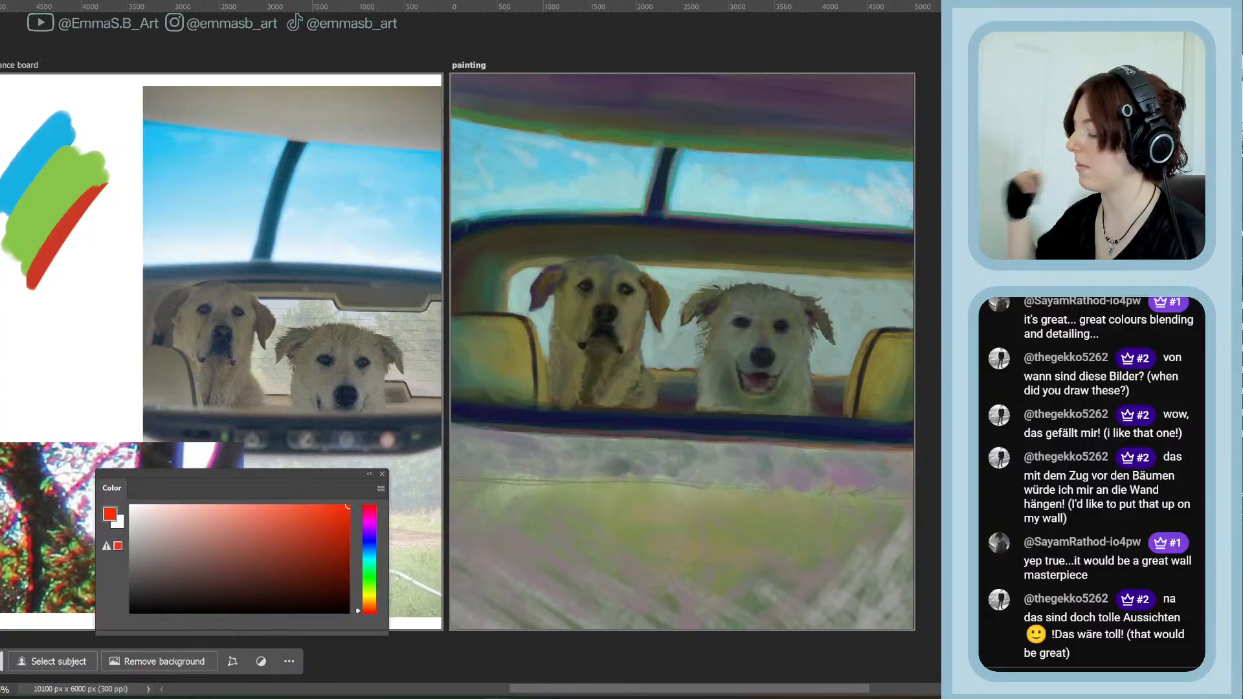
# Circle the serious dog's face in the painting with a red marking stroke, and undo it
pyautogui.hotkey('ctrl', '+')
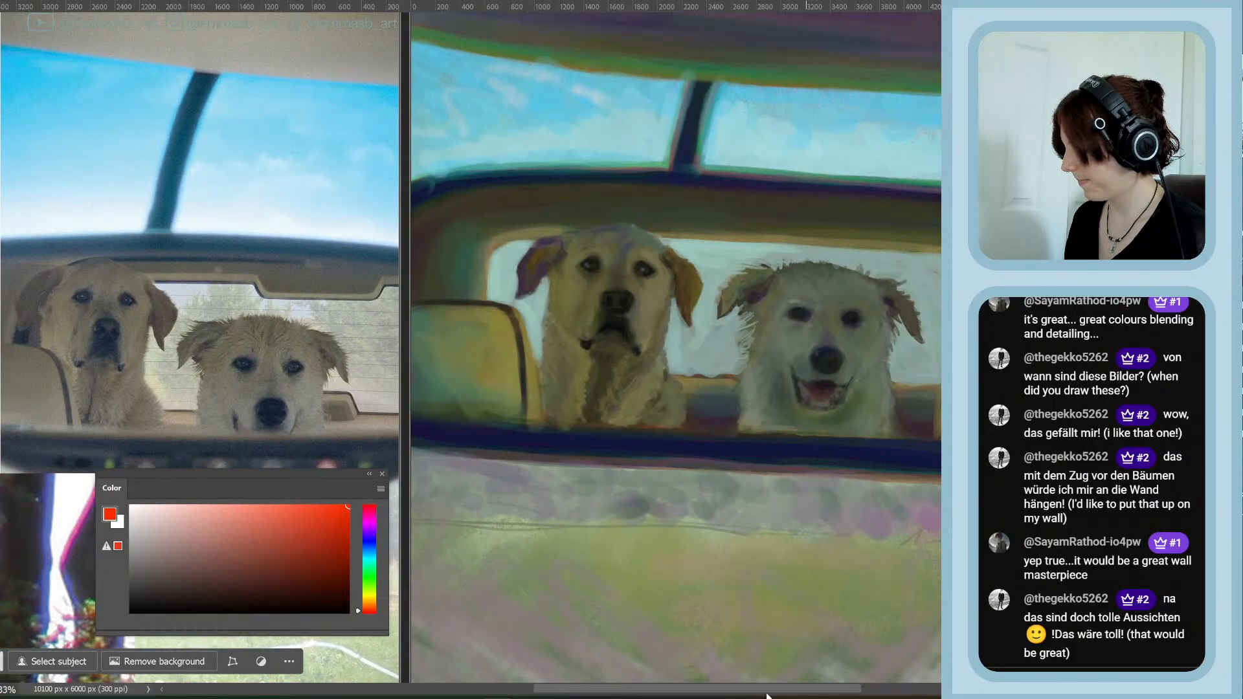
pyautogui.hscroll(3, 767, 692)
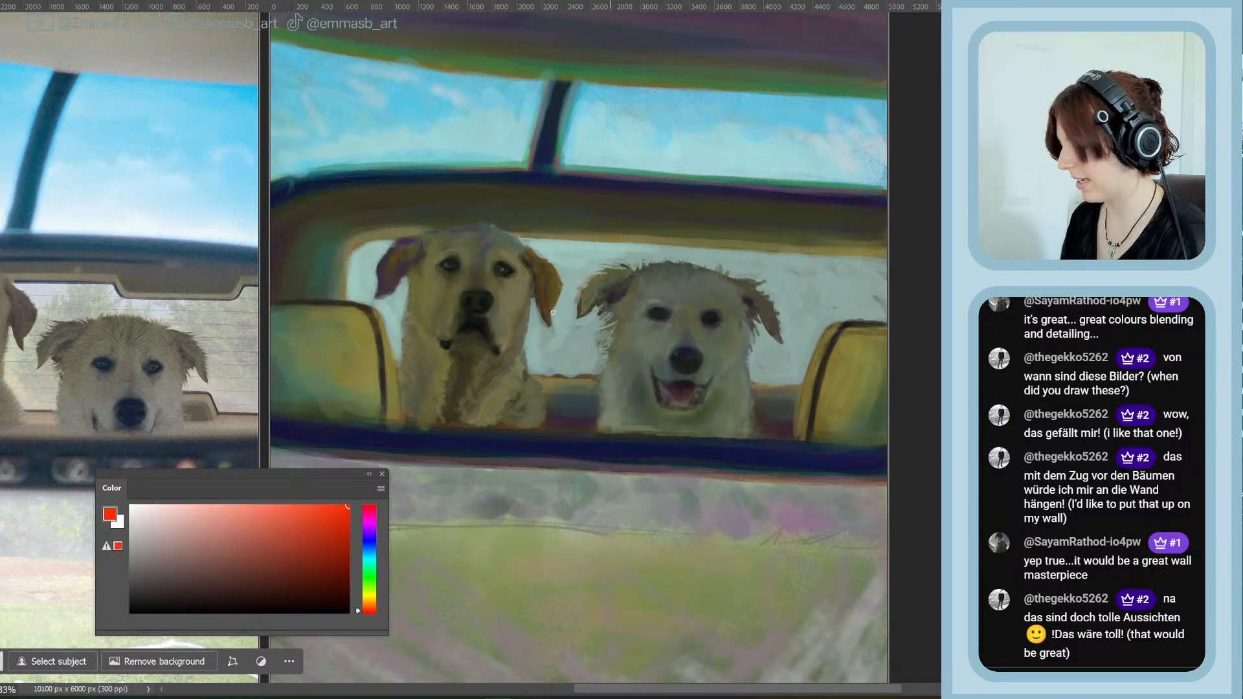
pyautogui.moveTo(449, 222)
pyautogui.mouseDown()
pyautogui.moveTo(510, 283)
pyautogui.moveTo(451, 199)
pyautogui.mouseUp()
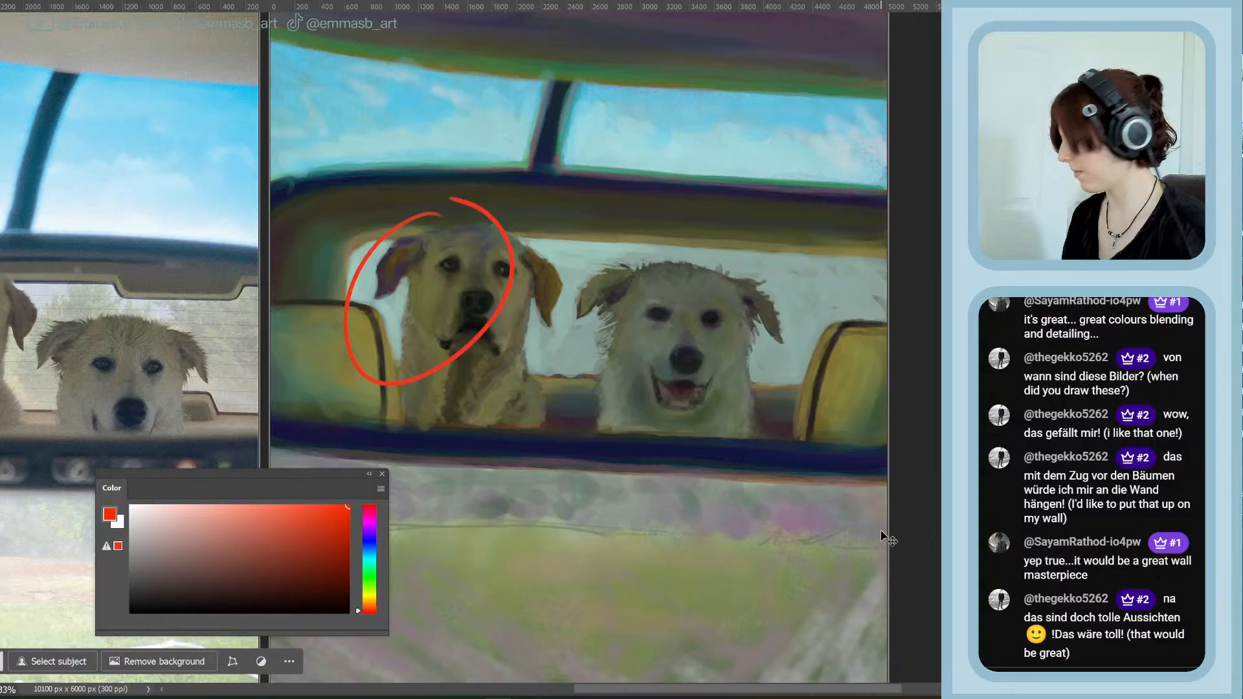
pyautogui.hotkey('ctrl', 'z')
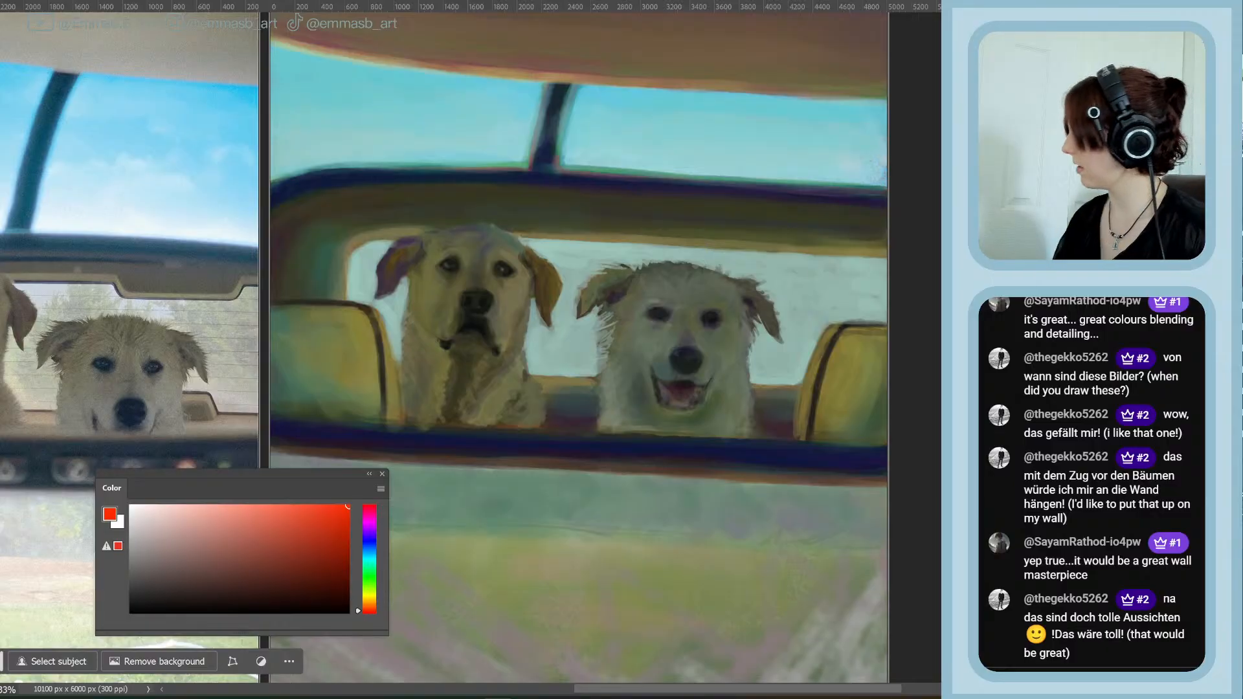
# Show the whole painting with the brown ceiling and smoother sky, and move the Color panel clear of it
pyautogui.hotkey('ctrl', '-')
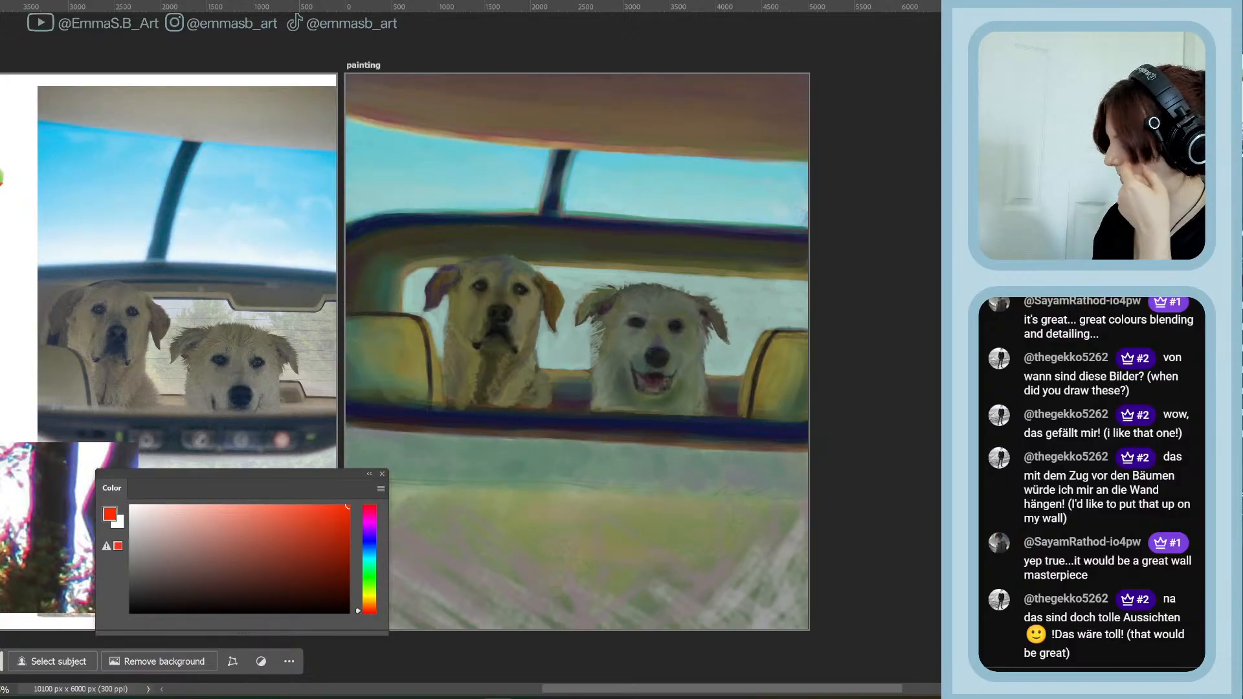
pyautogui.hotkey('ctrl', ',')
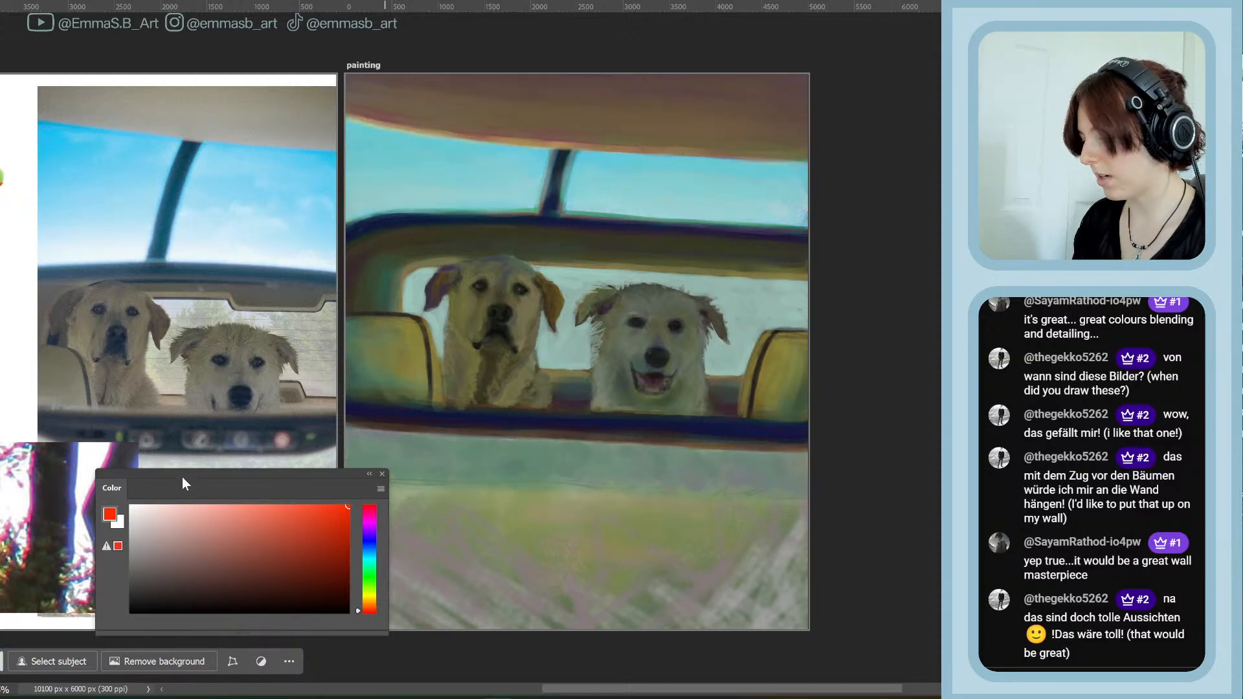
pyautogui.moveTo(256, 480); pyautogui.dragTo(150, 470)
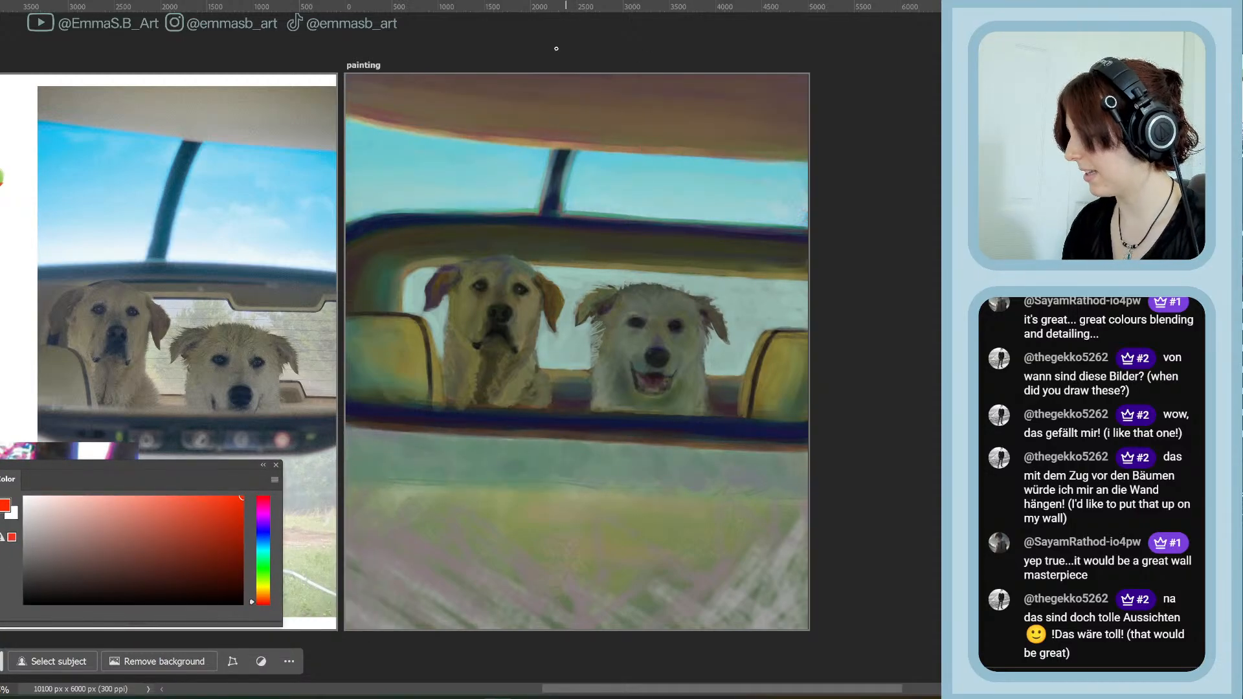
# Mark the sky, the strip below the mirror and the grassy ground with red strokes, undoing the marks
pyautogui.moveTo(346, 160)
pyautogui.mouseDown()
pyautogui.moveTo(364, 172)
pyautogui.moveTo(808, 161)
pyautogui.mouseUp()
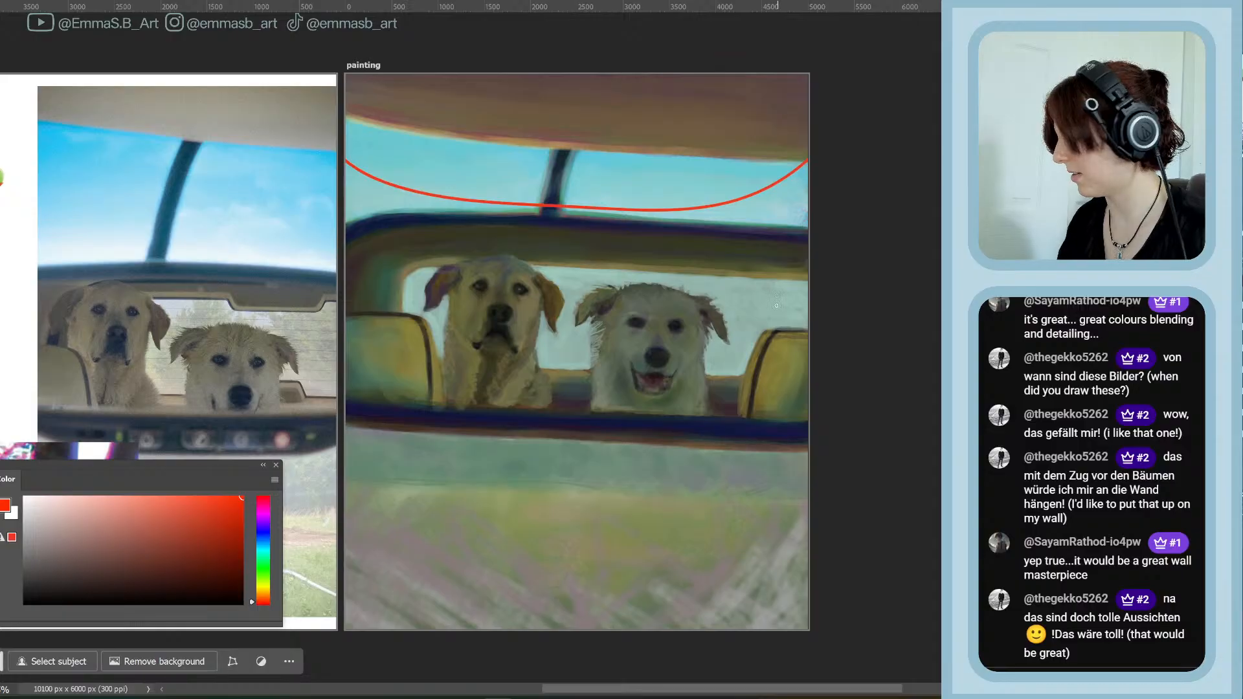
pyautogui.hotkey('ctrl', 'z')
pyautogui.moveTo(656, 443)
pyautogui.mouseDown()
pyautogui.moveTo(532, 415)
pyautogui.moveTo(826, 511)
pyautogui.moveTo(858, 508)
pyautogui.mouseUp()
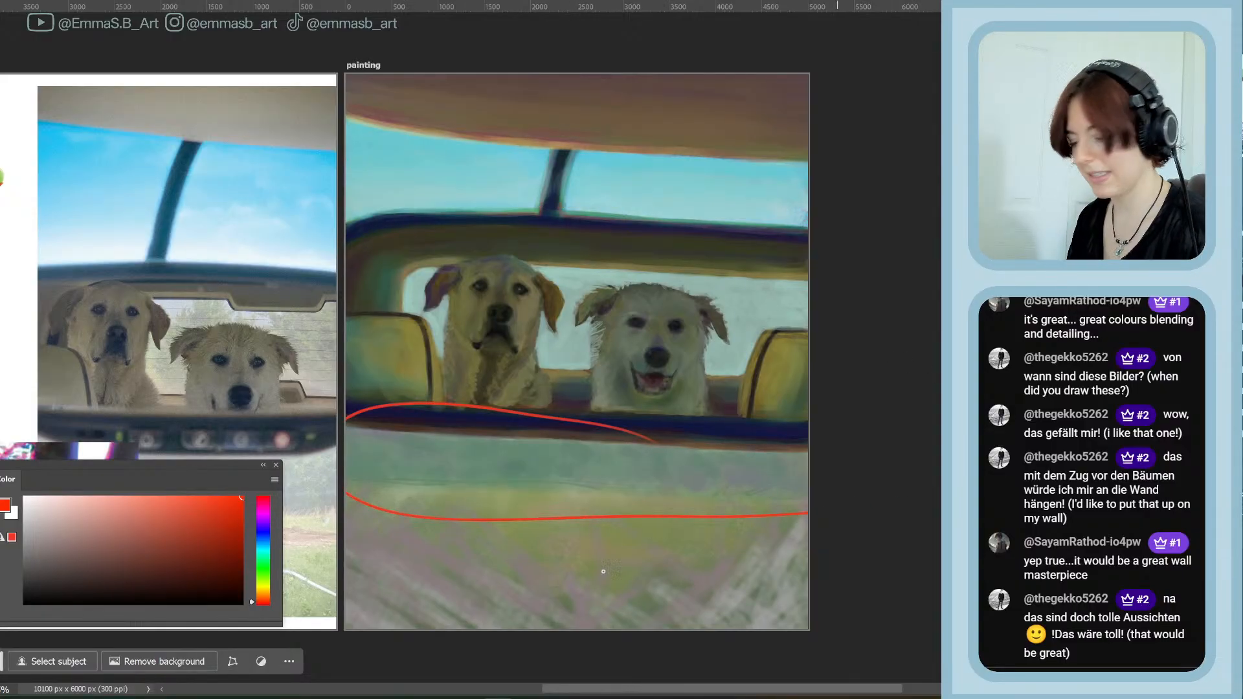
pyautogui.hotkey('ctrl', 'z')
pyautogui.moveTo(373, 486)
pyautogui.mouseDown()
pyautogui.moveTo(606, 528)
pyautogui.moveTo(915, 538)
pyautogui.mouseUp()
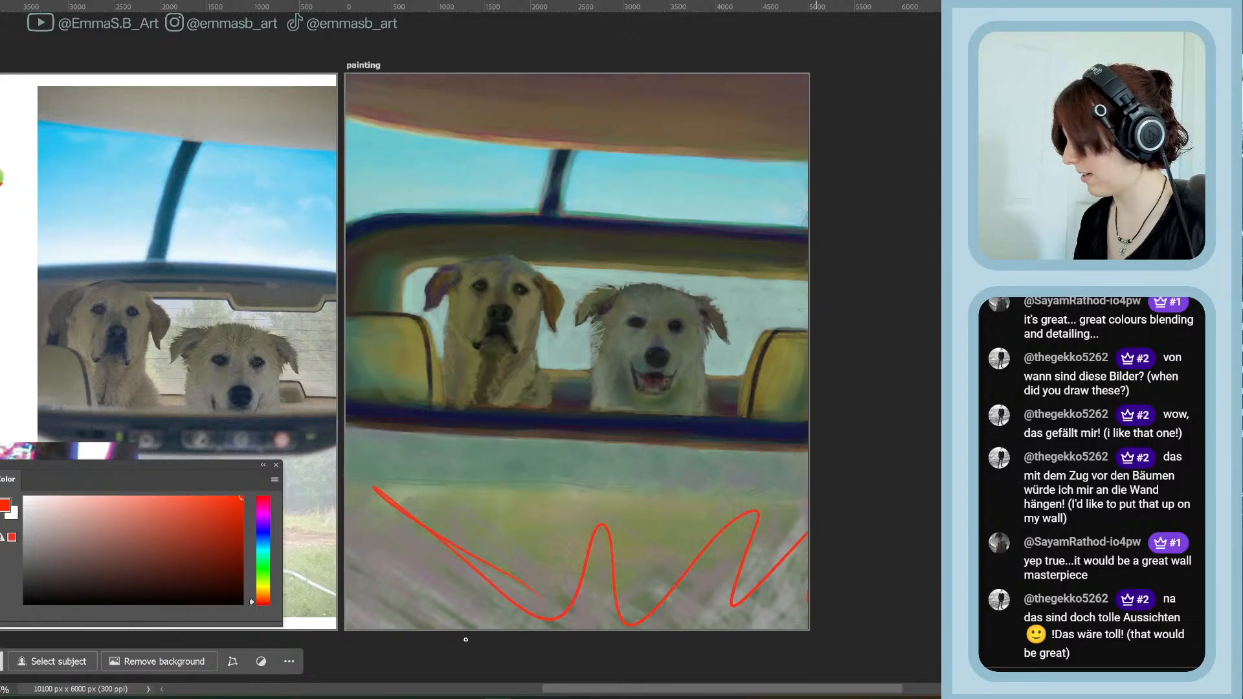
pyautogui.moveTo(346, 500); pyautogui.dragTo(807, 535)
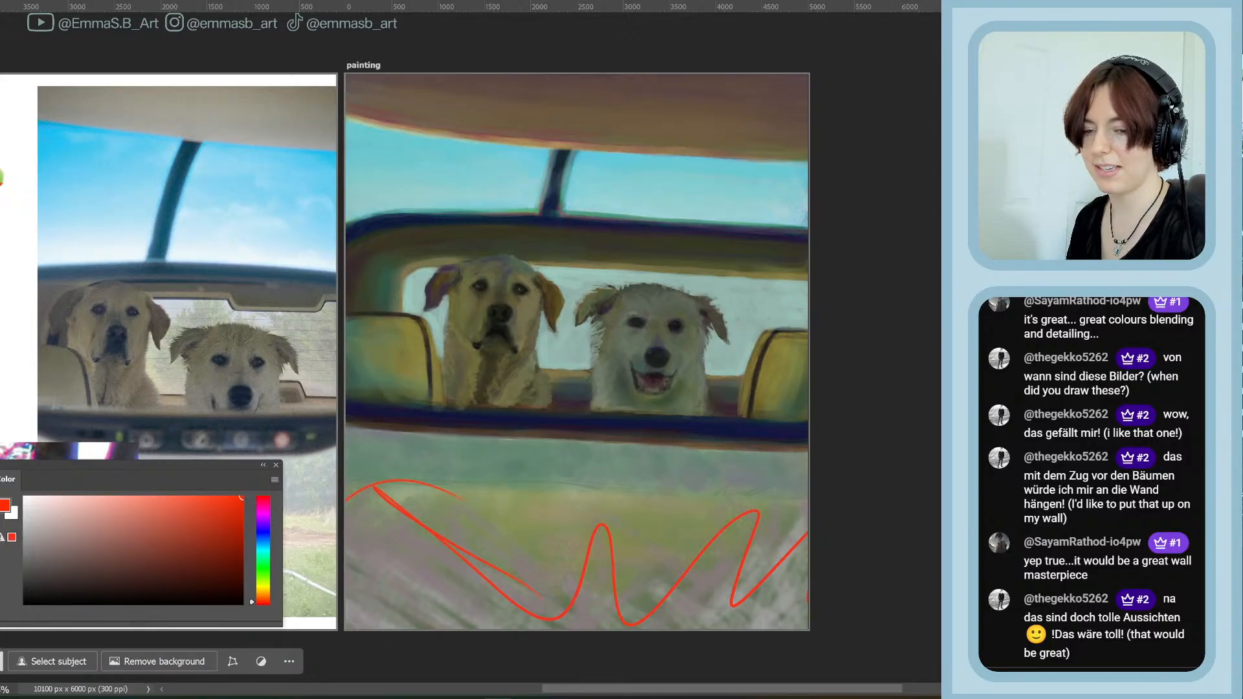
pyautogui.hotkey('ctrl', 'z')
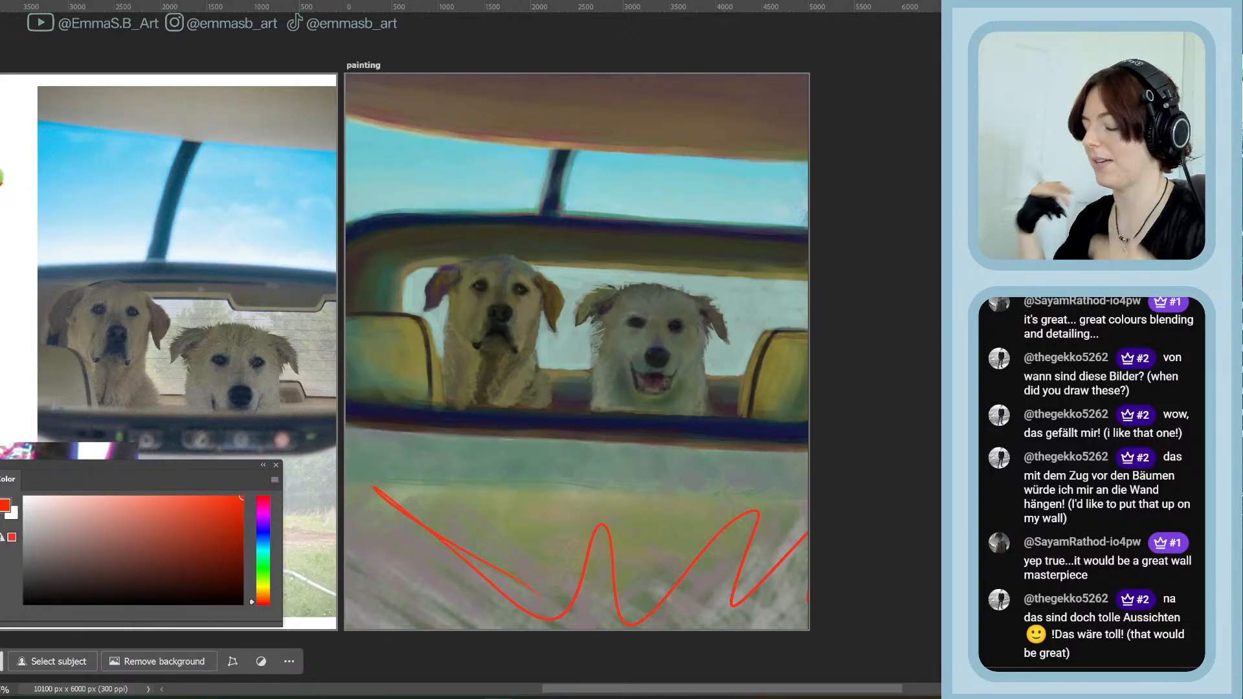
pyautogui.hotkey('ctrl', 'z')
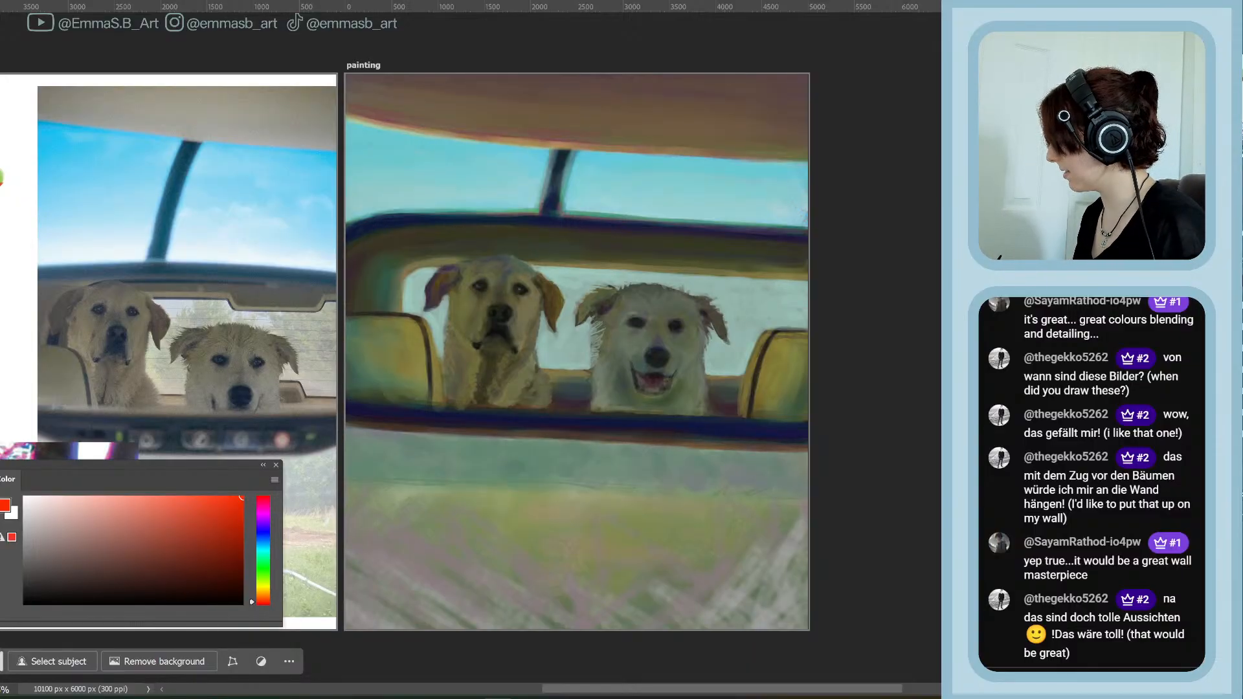
# Outline the mirror's interior and scribble small red marks inside it, and undo all the strokes
pyautogui.moveTo(559, 235)
pyautogui.mouseDown()
pyautogui.moveTo(449, 221)
pyautogui.moveTo(342, 298)
pyautogui.moveTo(459, 379)
pyautogui.moveTo(812, 406)
pyautogui.moveTo(859, 294)
pyautogui.moveTo(589, 229)
pyautogui.moveTo(463, 244)
pyautogui.mouseUp()
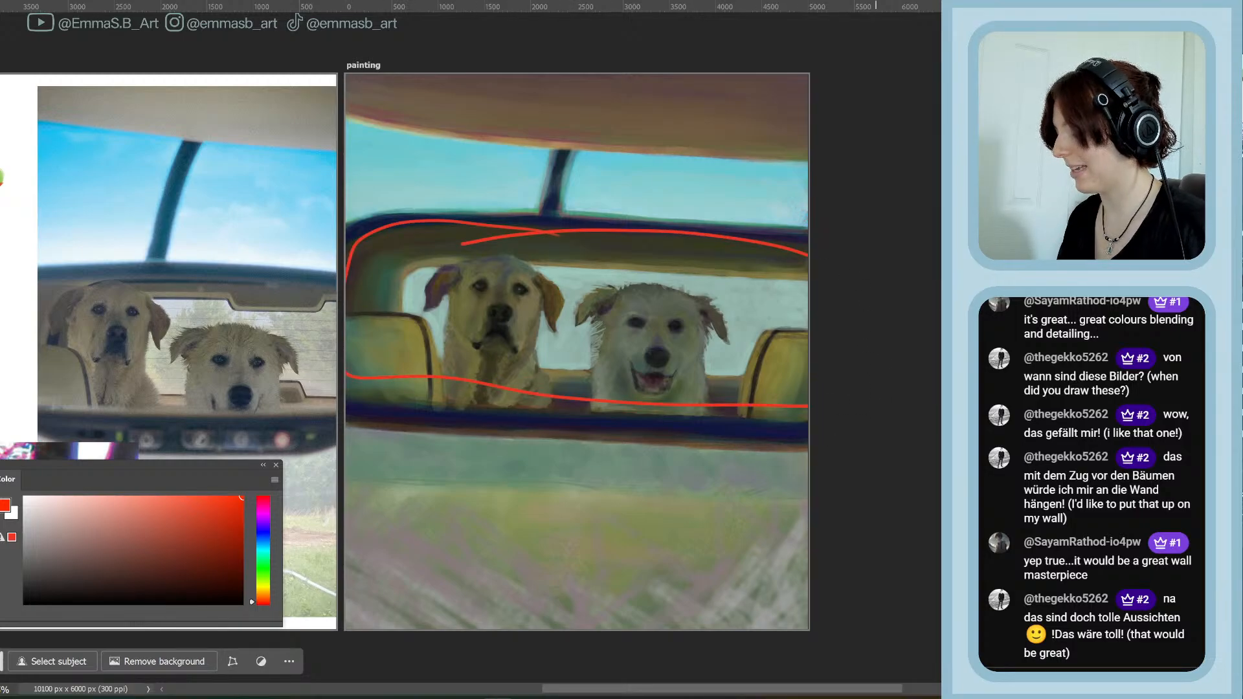
pyautogui.moveTo(737, 271)
pyautogui.mouseDown()
pyautogui.moveTo(751, 285)
pyautogui.moveTo(758, 263)
pyautogui.moveTo(739, 269)
pyautogui.mouseUp()
pyautogui.moveTo(386, 257); pyautogui.dragTo(382, 263)
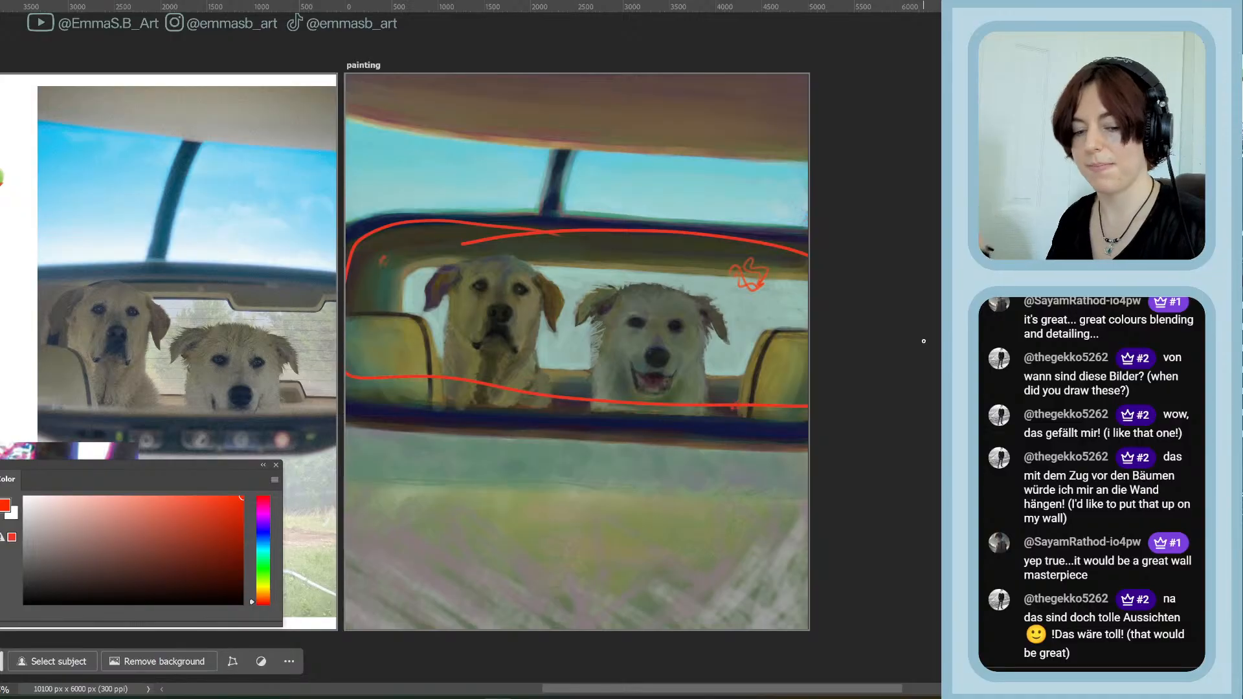
pyautogui.hotkey('ctrl', 'z')
pyautogui.hotkey('ctrl', 'z')
pyautogui.hotkey('ctrl', 'z')
pyautogui.hotkey('ctrl', 'z')
pyautogui.hotkey('ctrl', 'z')
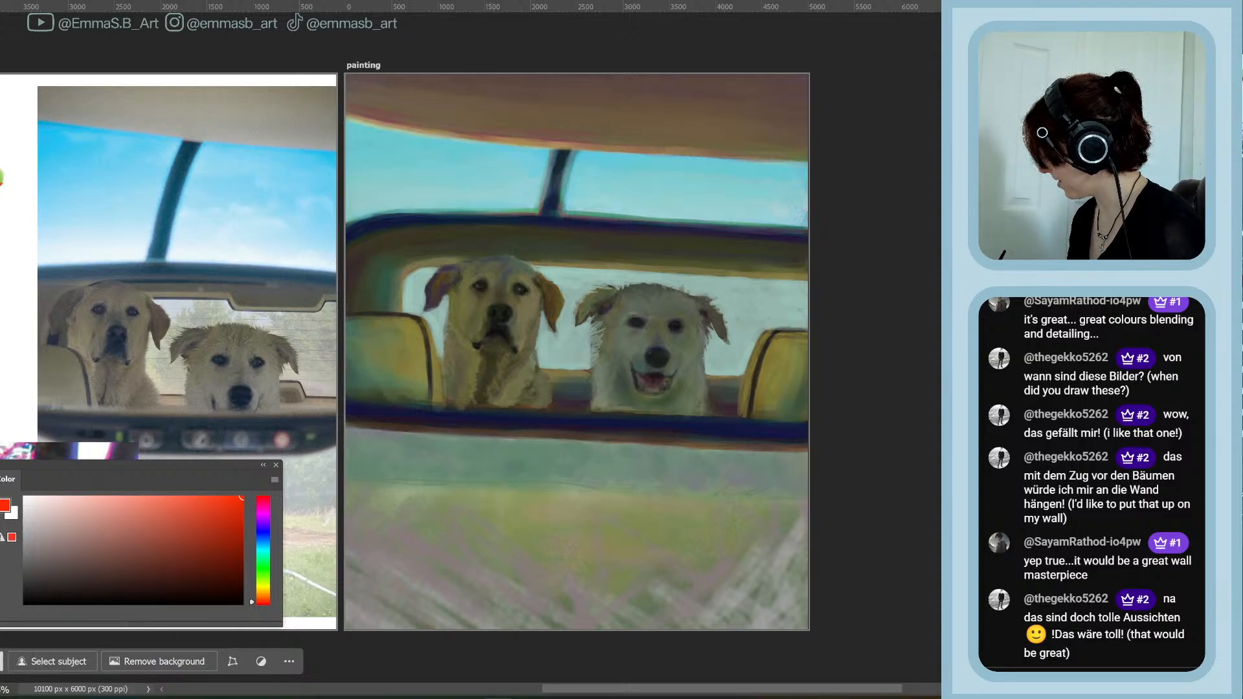
pyautogui.press('Delete')
pyautogui.click(697, 239)
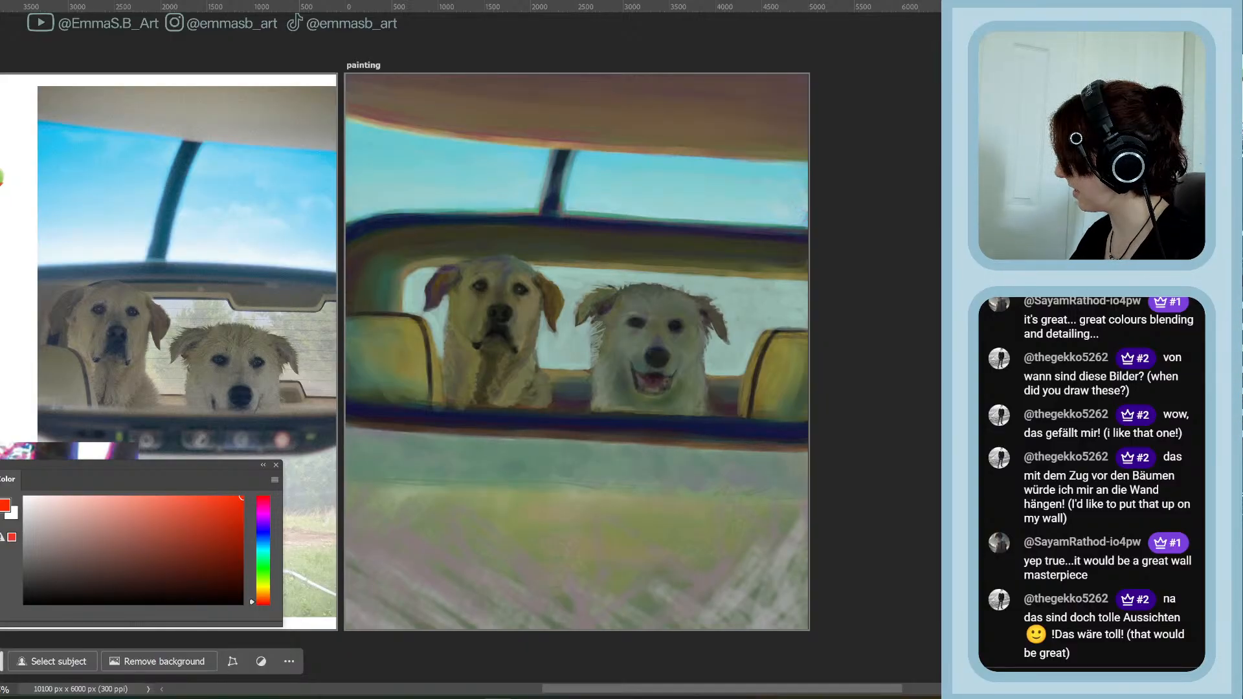
# Examine the two painted dogs and their expressions up close
pyautogui.moveTo(198, 466); pyautogui.dragTo(250, 440)
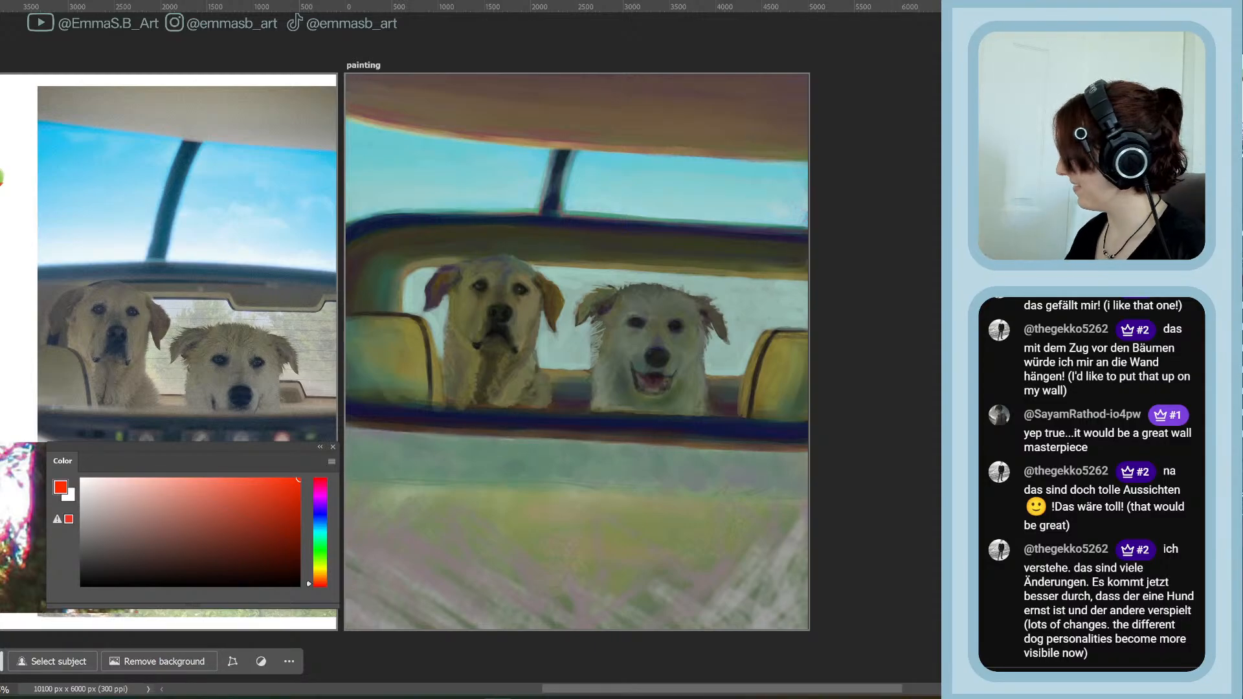
pyautogui.hotkey('ctrl', '+')
pyautogui.hotkey('ctrl', '+')
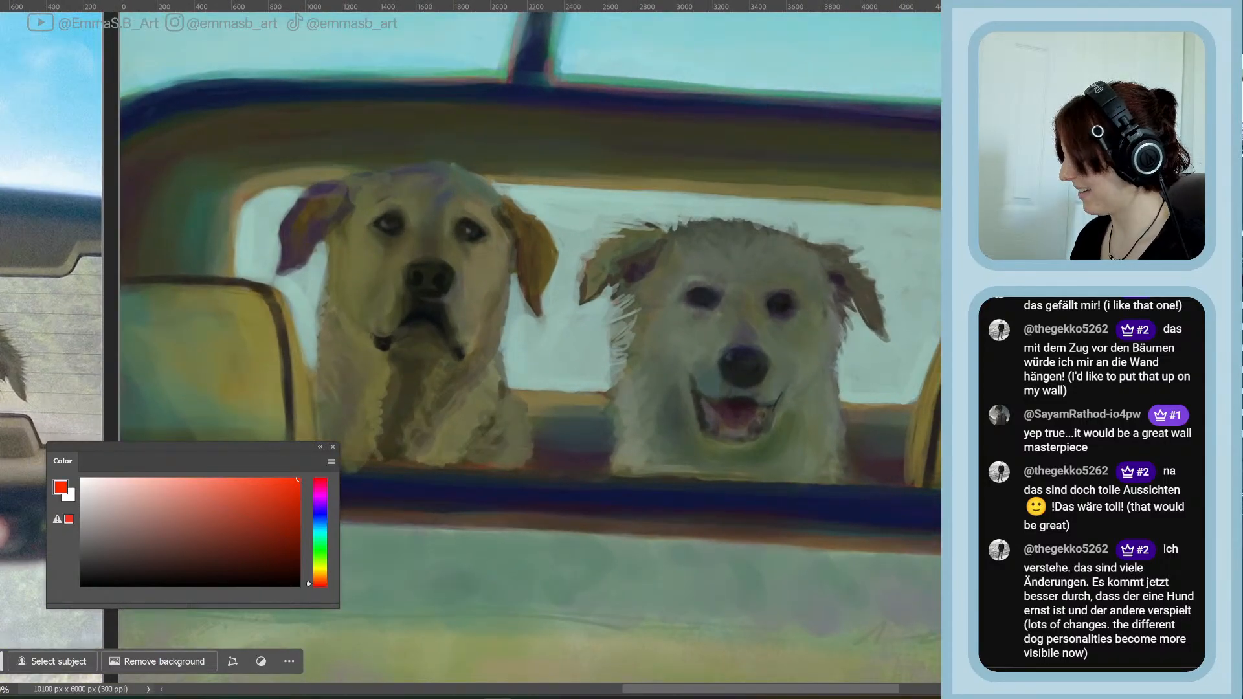
pyautogui.scroll(3, 531, 348)
pyautogui.scroll(-2, 531, 348)
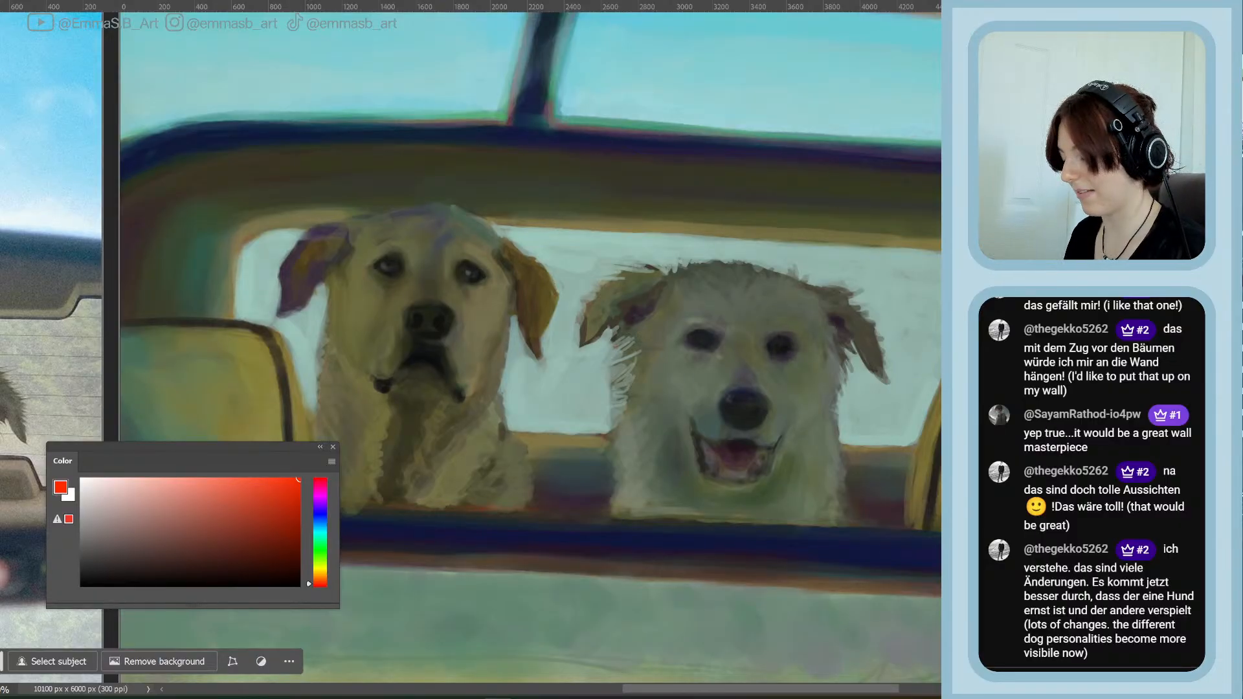
pyautogui.hotkey('ctrl', '-')
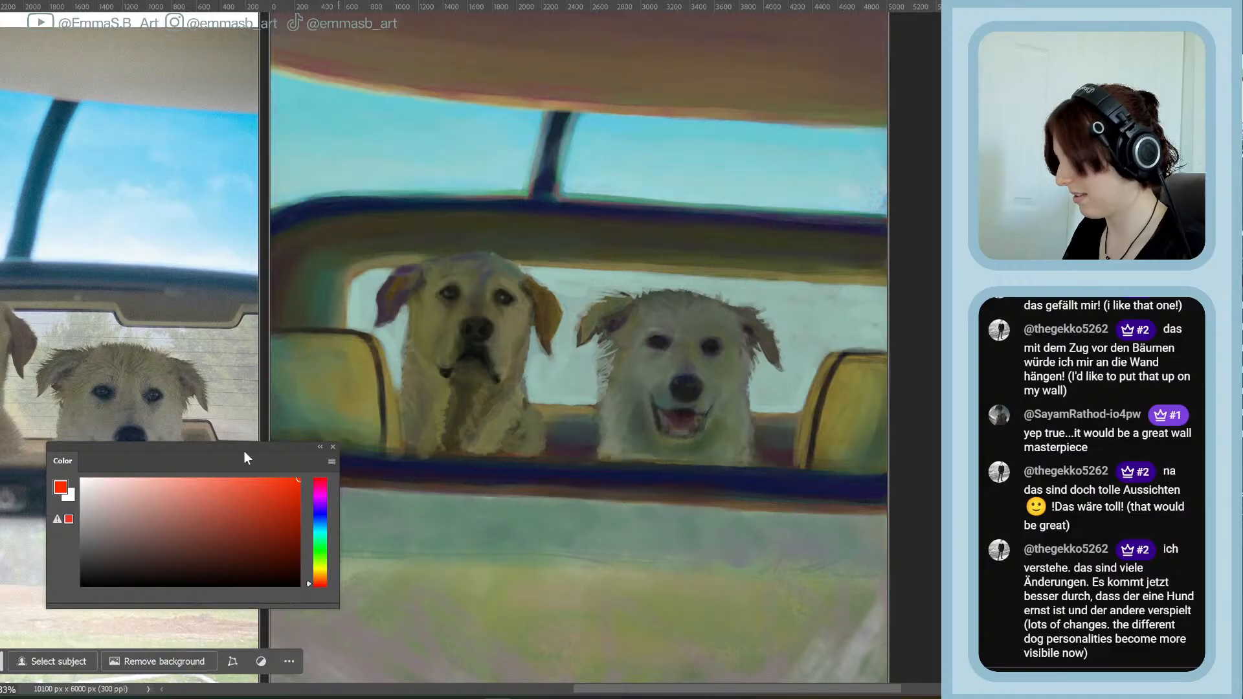
# Bring the reference board and painting into view side by side, and move the Color panel off the tree photo
pyautogui.moveTo(236, 449); pyautogui.dragTo(198, 490)
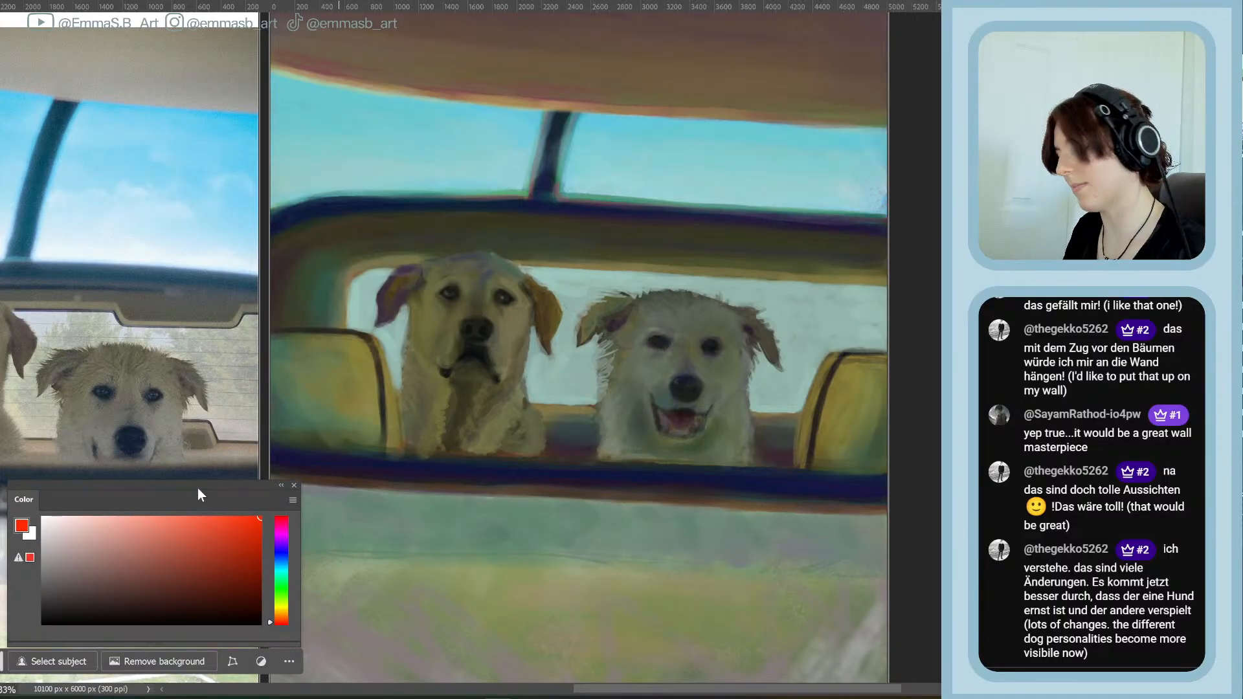
pyautogui.hotkey('ctrl', '-')
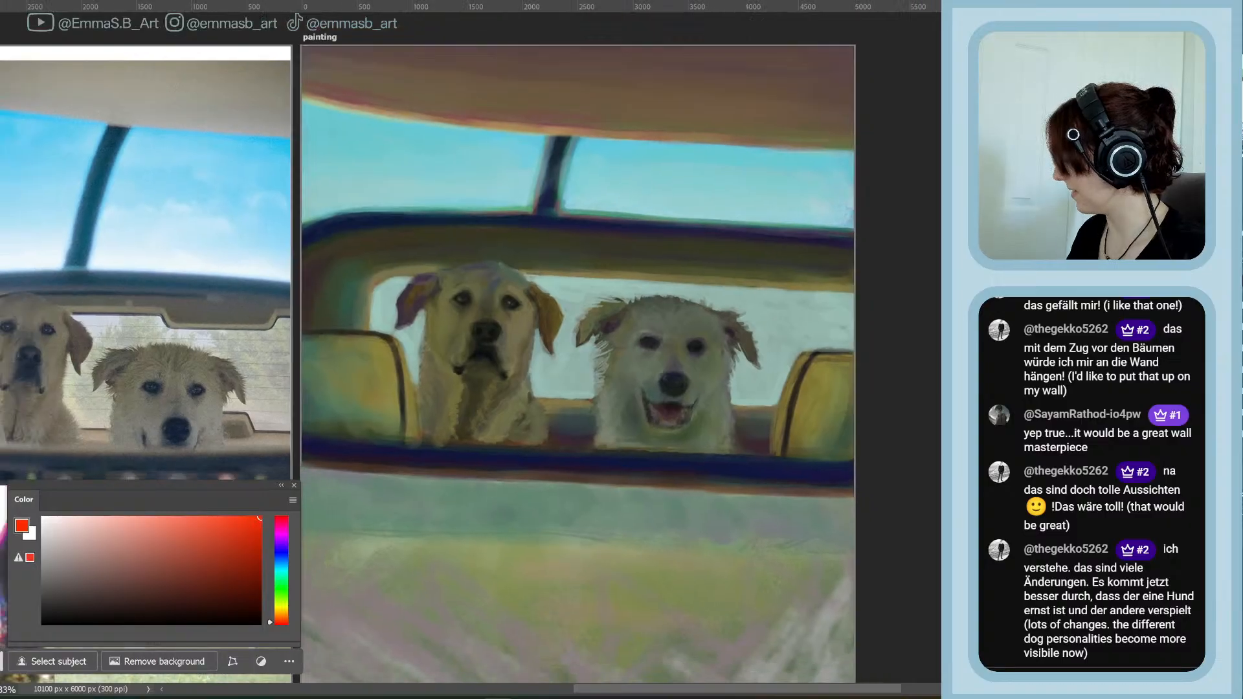
pyautogui.moveTo(762, 687); pyautogui.dragTo(694, 685)
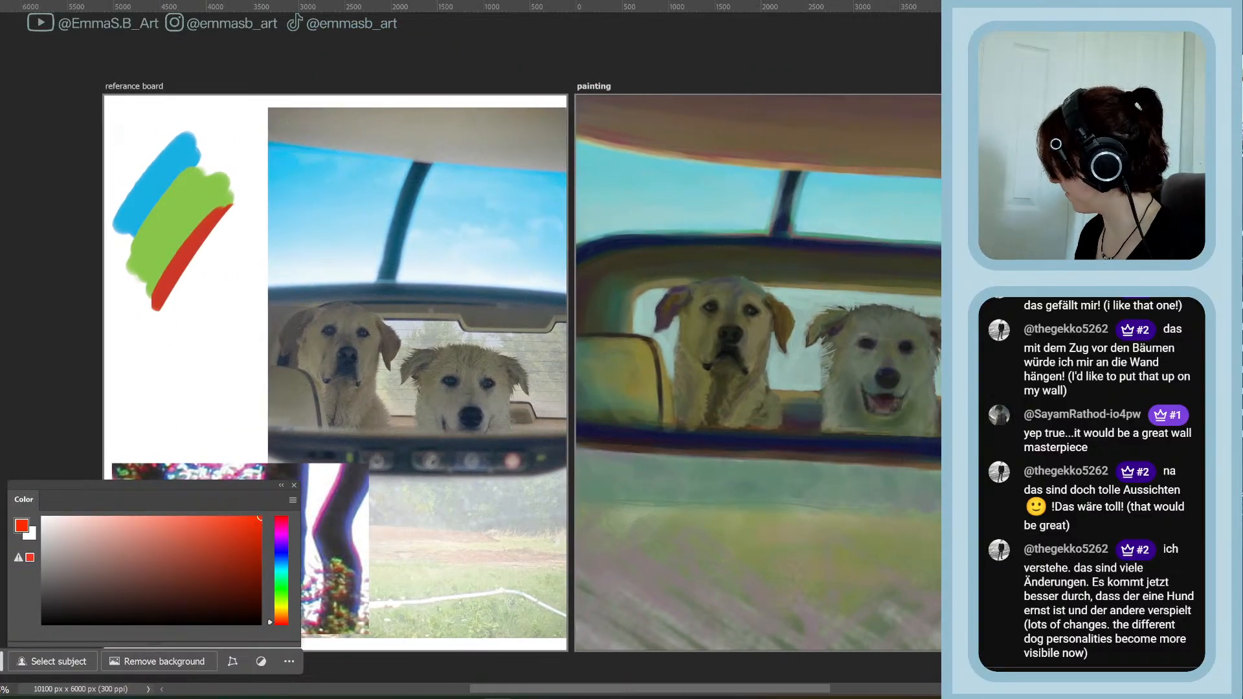
pyautogui.moveTo(263, 484)
pyautogui.mouseDown()
pyautogui.moveTo(790, 495)
pyautogui.moveTo(813, 481)
pyautogui.moveTo(749, 486)
pyautogui.mouseUp()
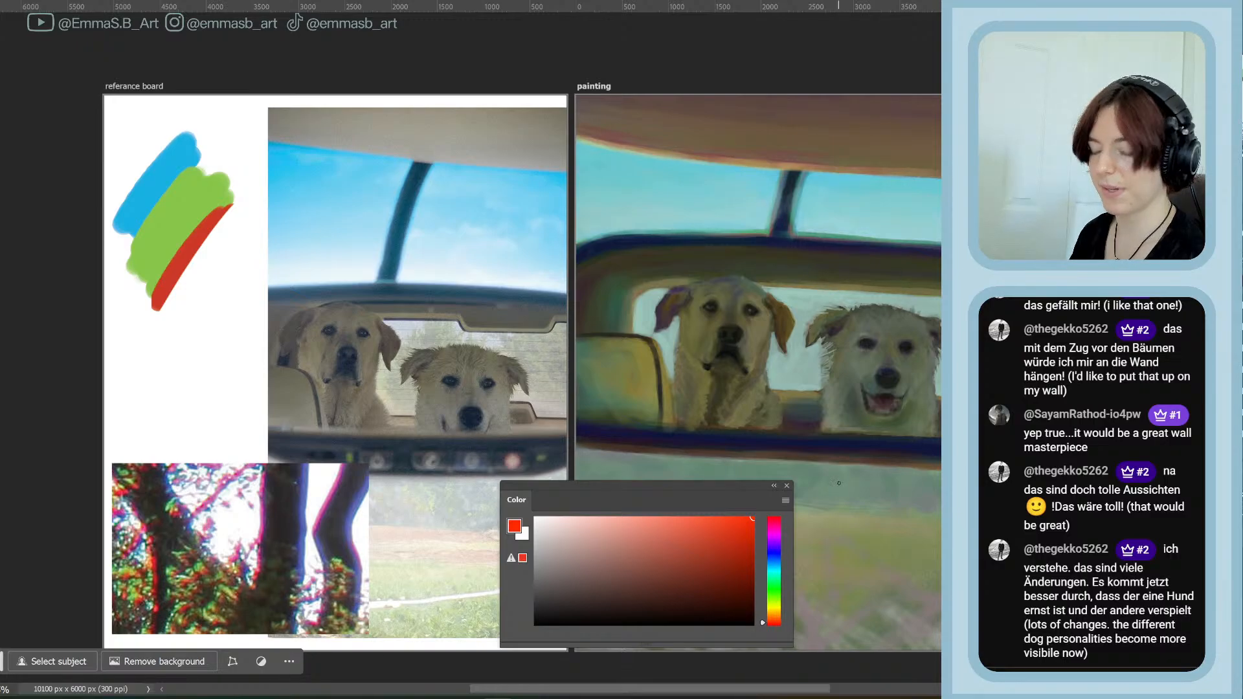
# Set the foreground to an orange hue and try several muted browns, ending on a near-black shade
pyautogui.click(779, 615)
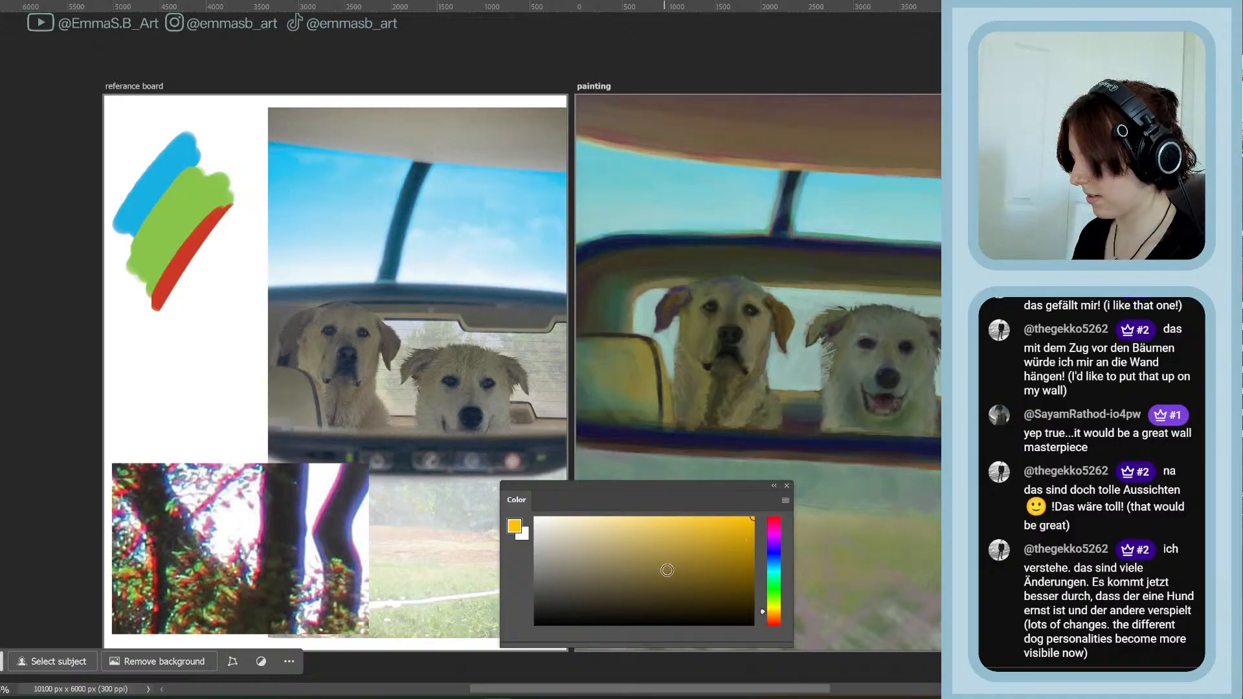
pyautogui.click(774, 618)
pyautogui.click(622, 584)
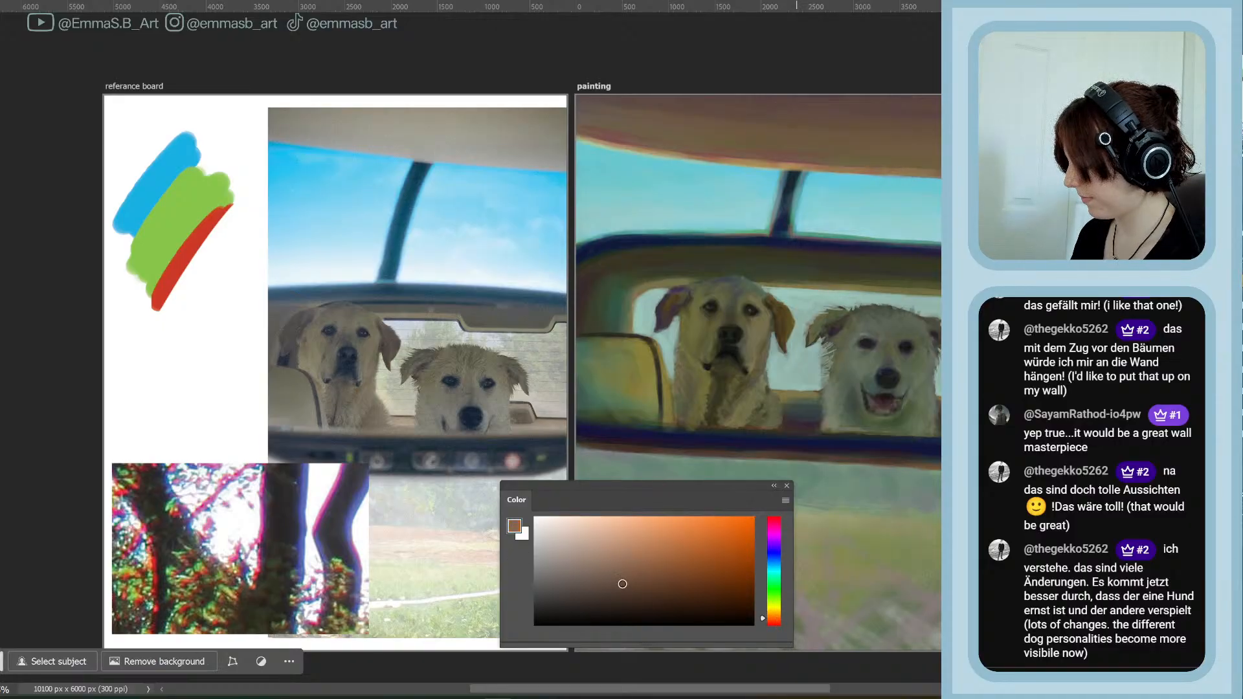
pyautogui.click(625, 587)
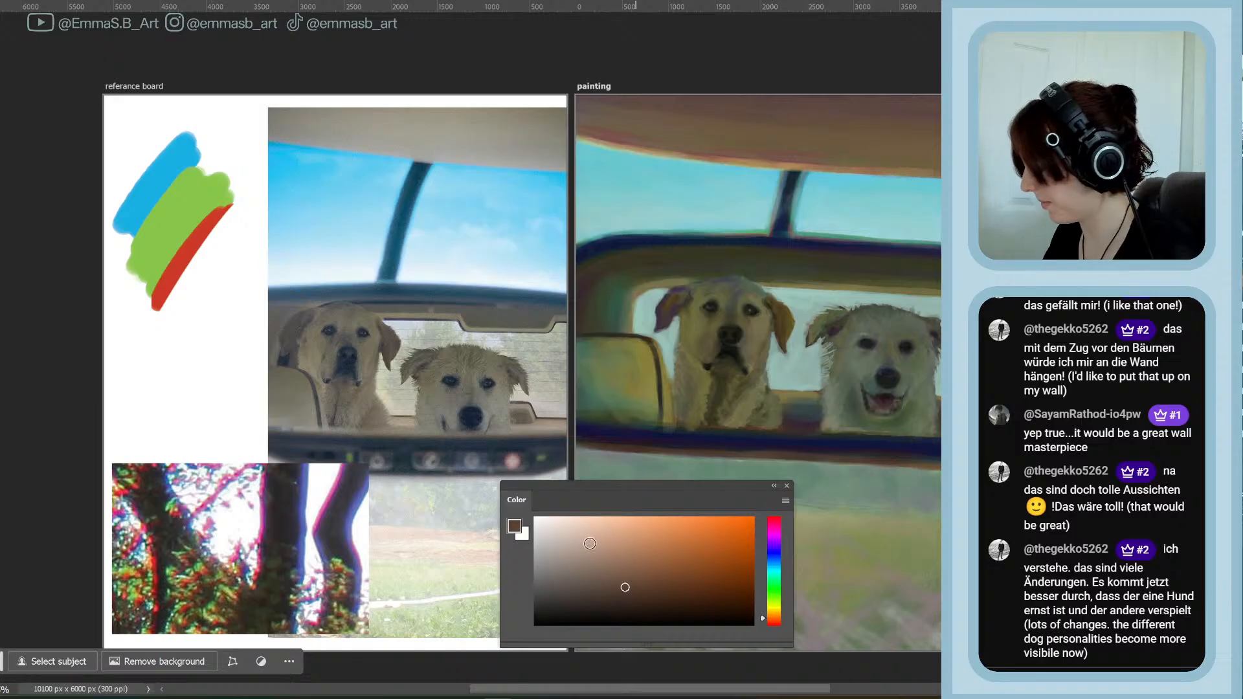
pyautogui.moveTo(612, 574); pyautogui.dragTo(610, 562)
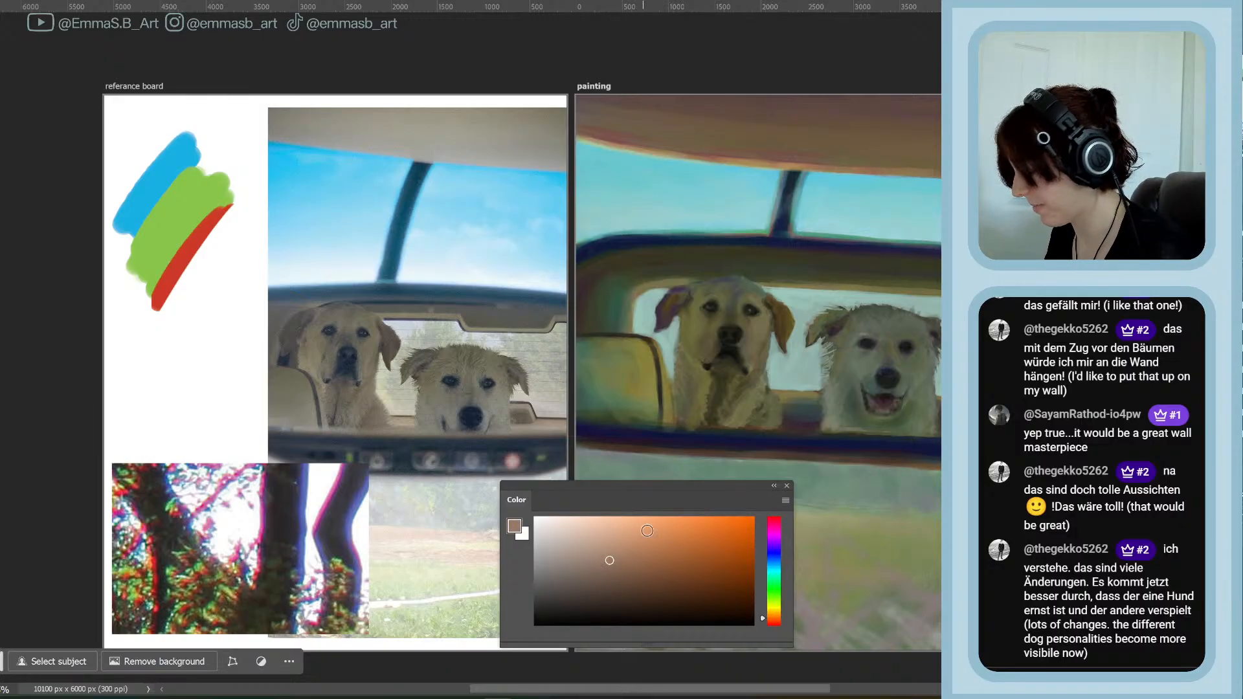
pyautogui.moveTo(612, 581); pyautogui.dragTo(613, 602)
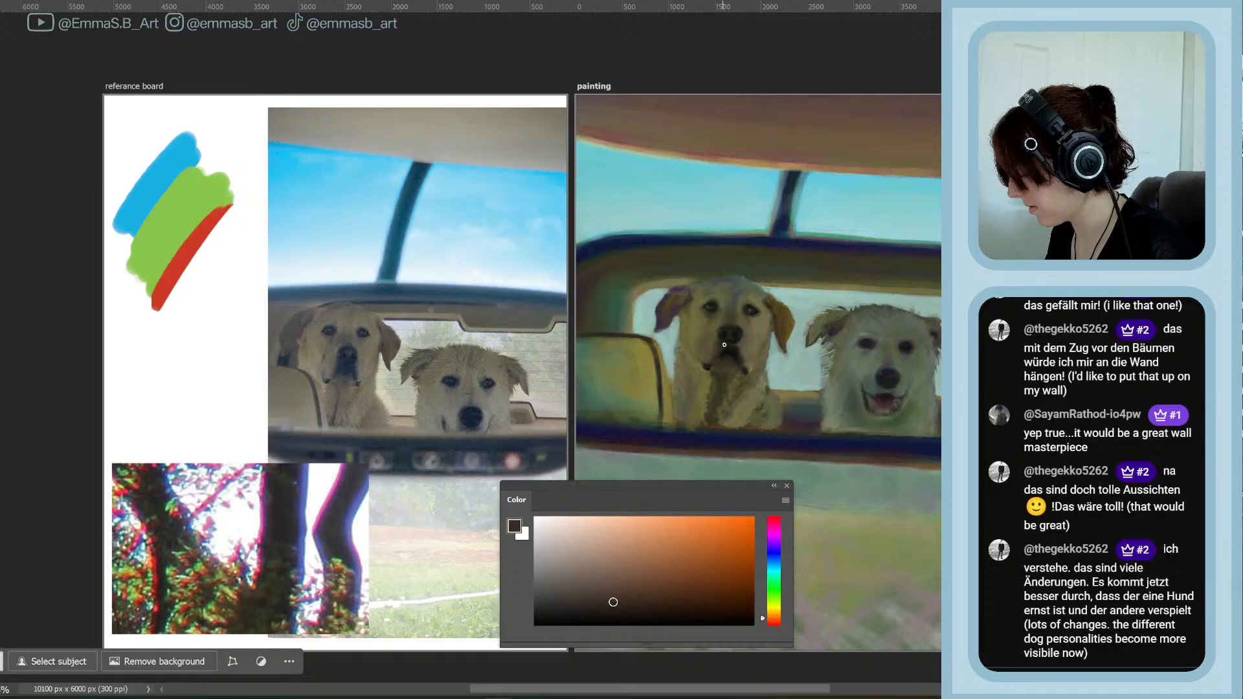
pyautogui.click(626, 614)
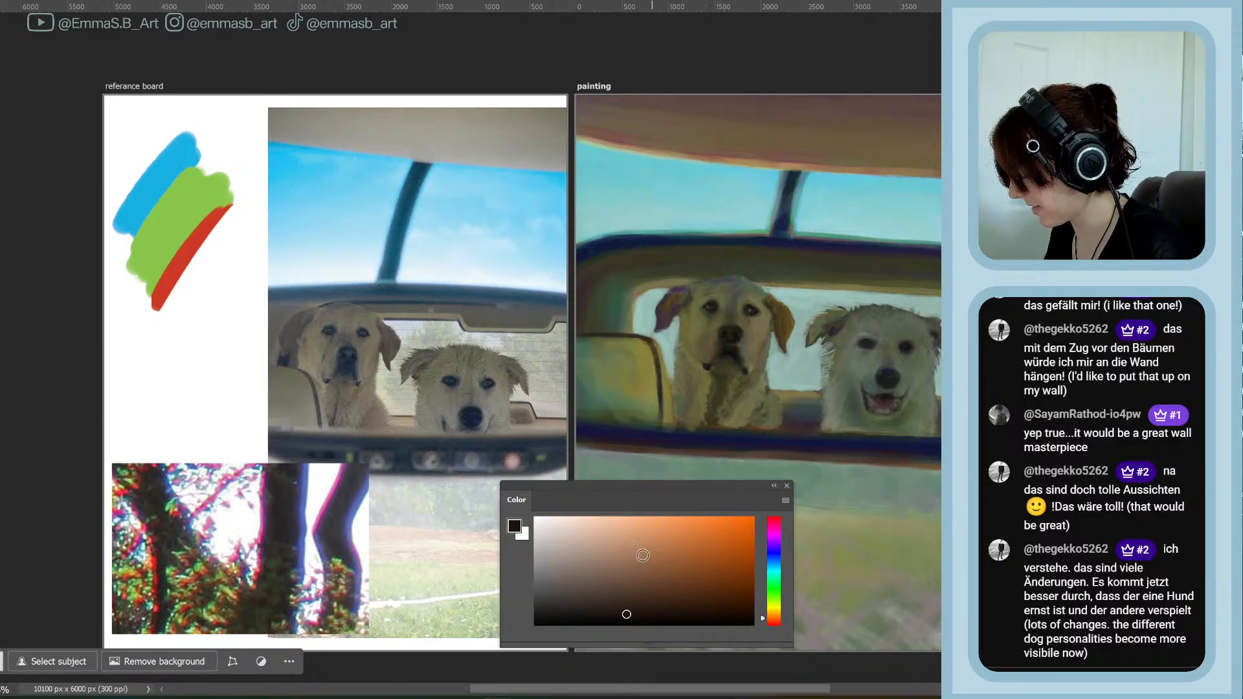
pyautogui.click(618, 621)
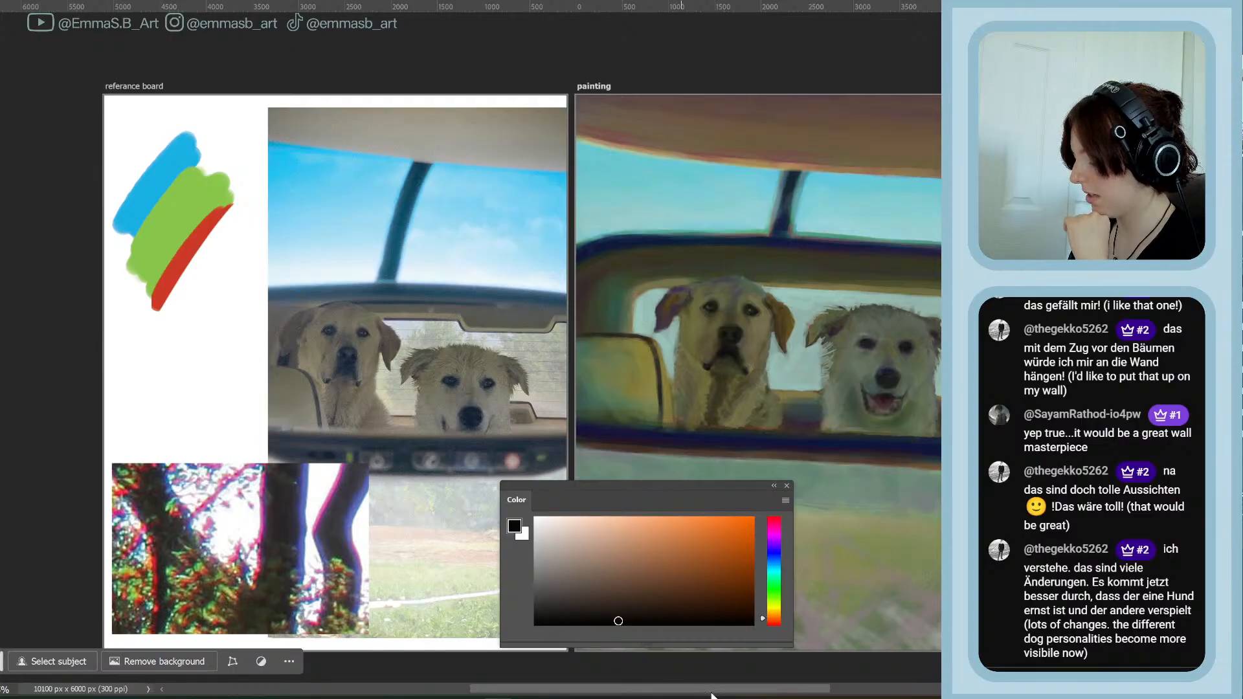
# Show more of the painting beside the reference board and set the foreground to a dark muted purple
pyautogui.moveTo(711, 693); pyautogui.dragTo(725, 695)
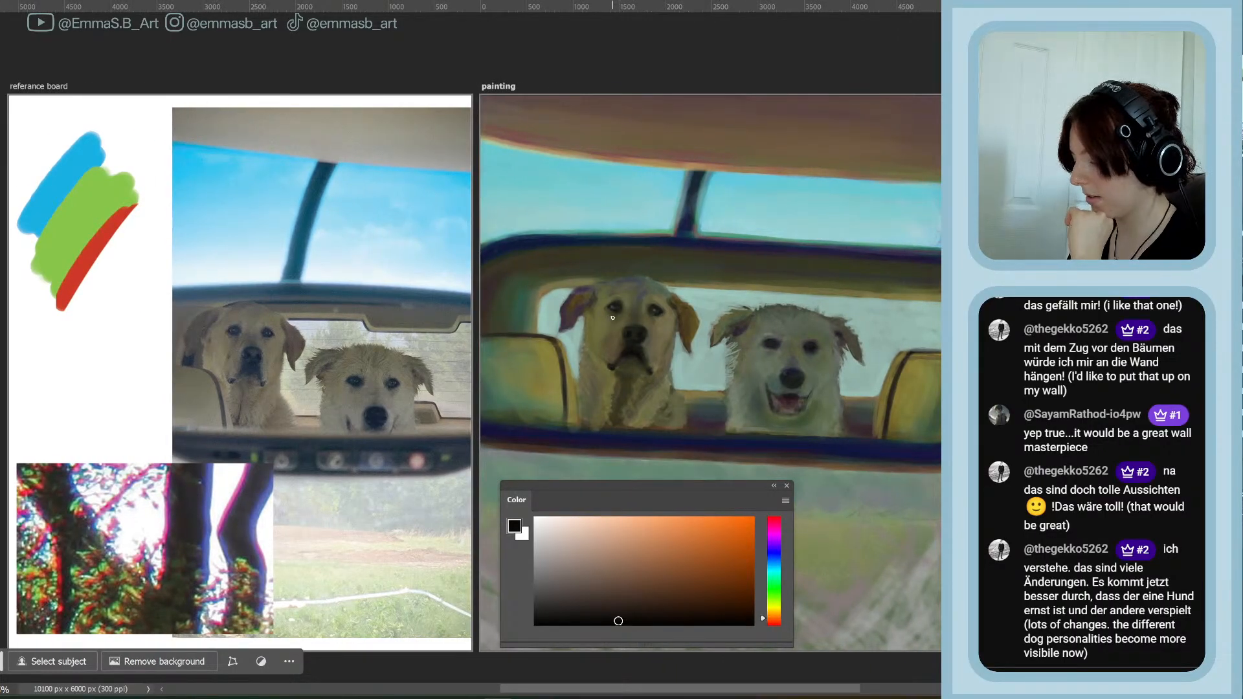
pyautogui.click(601, 605)
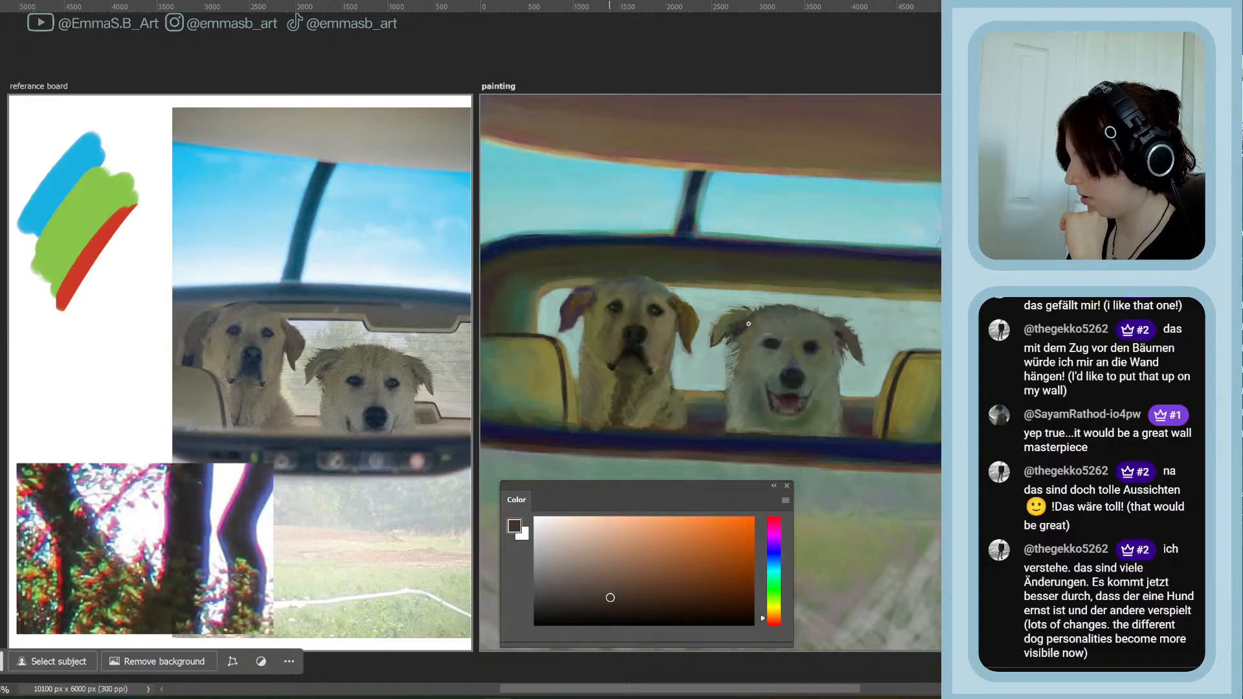
pyautogui.click(773, 531)
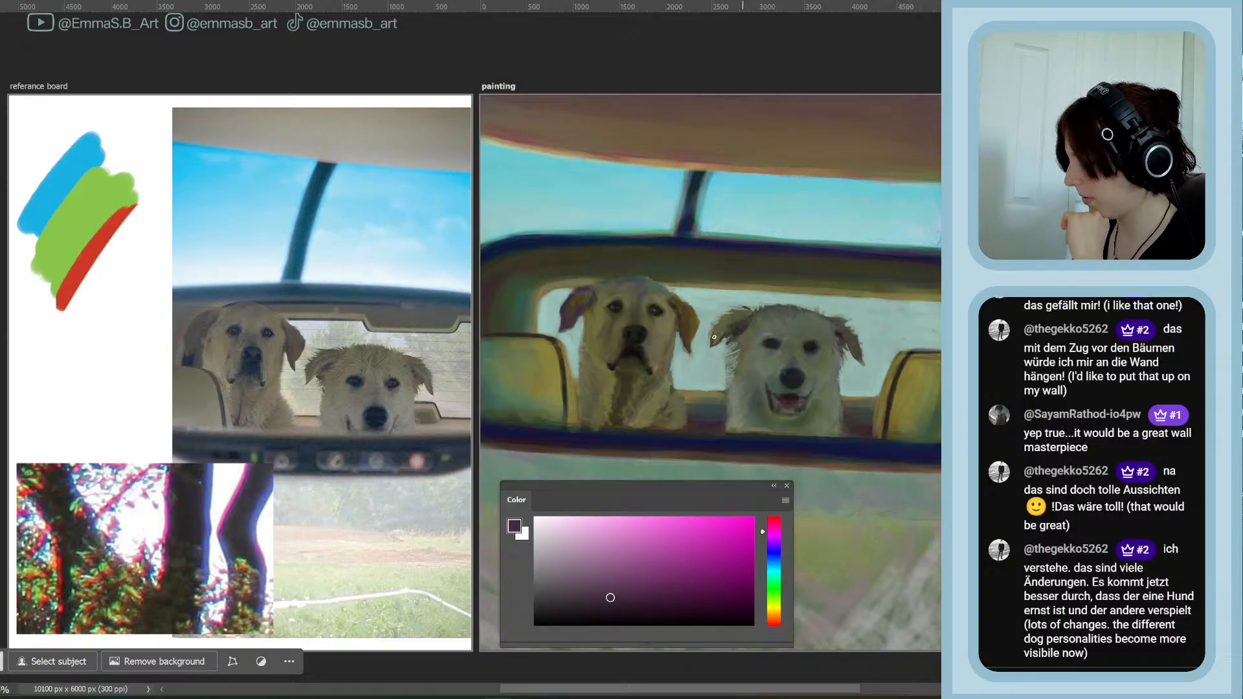
# Circle both ears of the left painted dog in dark purple, and undo both circles
pyautogui.moveTo(577, 295)
pyautogui.mouseDown()
pyautogui.moveTo(551, 288)
pyautogui.moveTo(583, 341)
pyautogui.mouseUp()
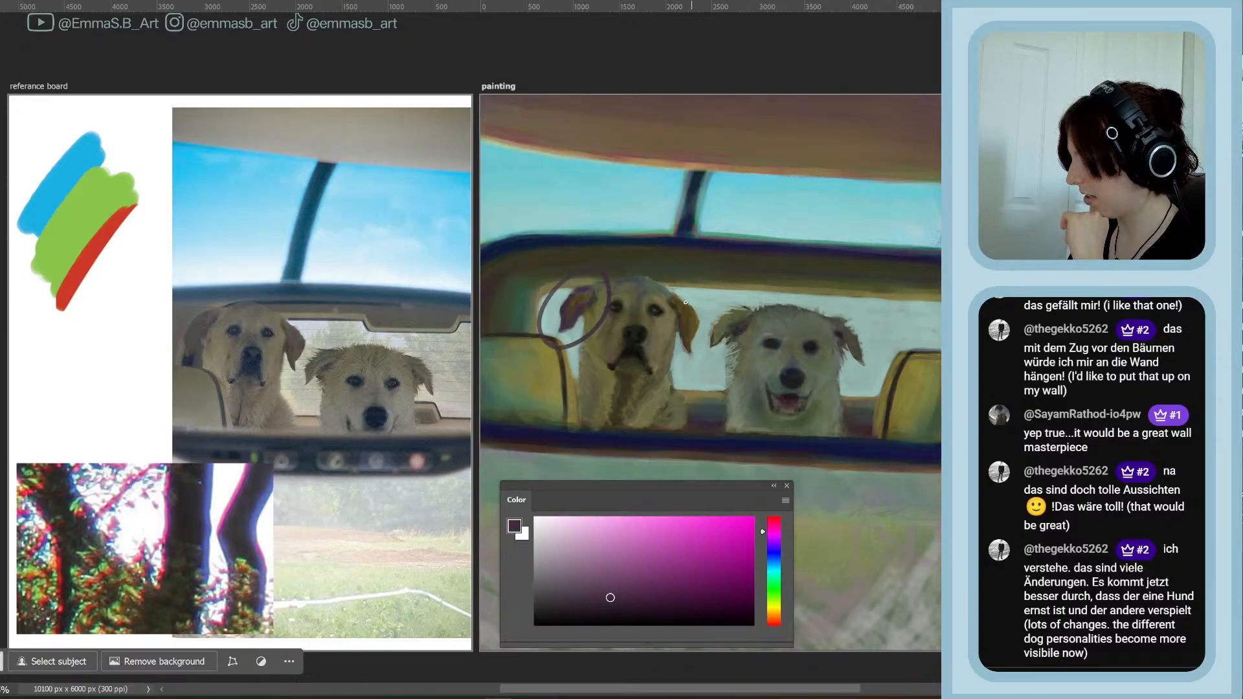
pyautogui.moveTo(686, 302); pyautogui.dragTo(712, 297)
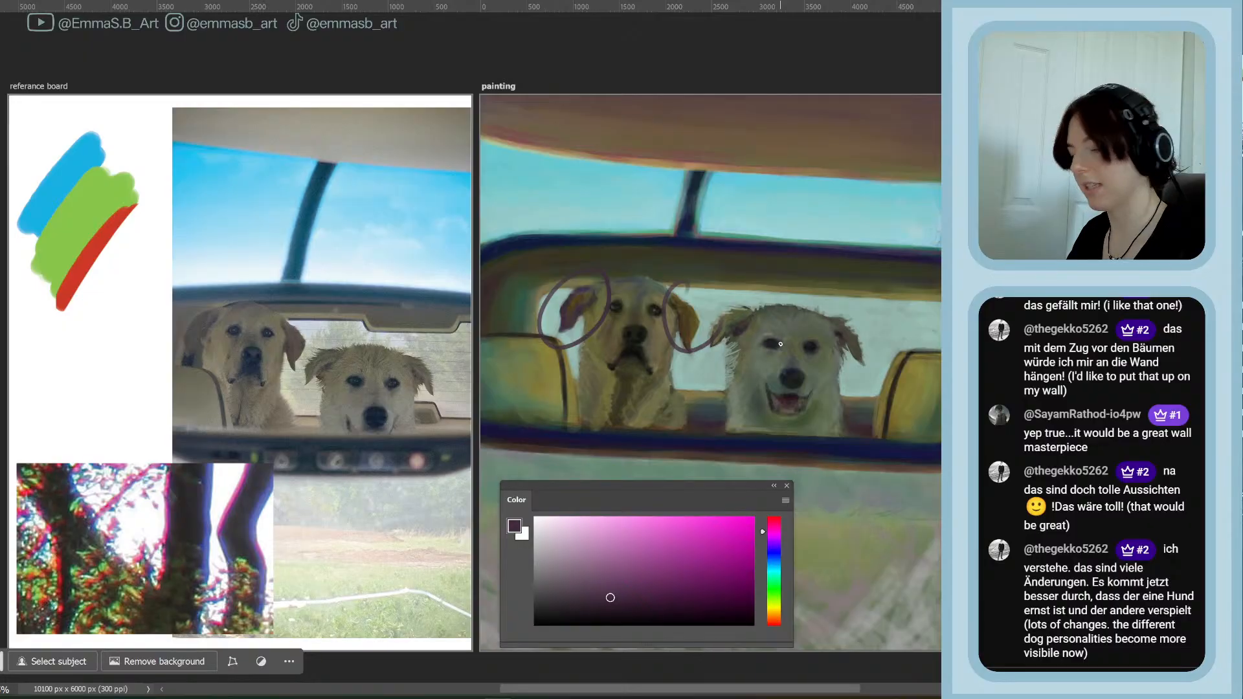
pyautogui.hotkey('ctrl', 'z')
pyautogui.hotkey('ctrl', 'z')
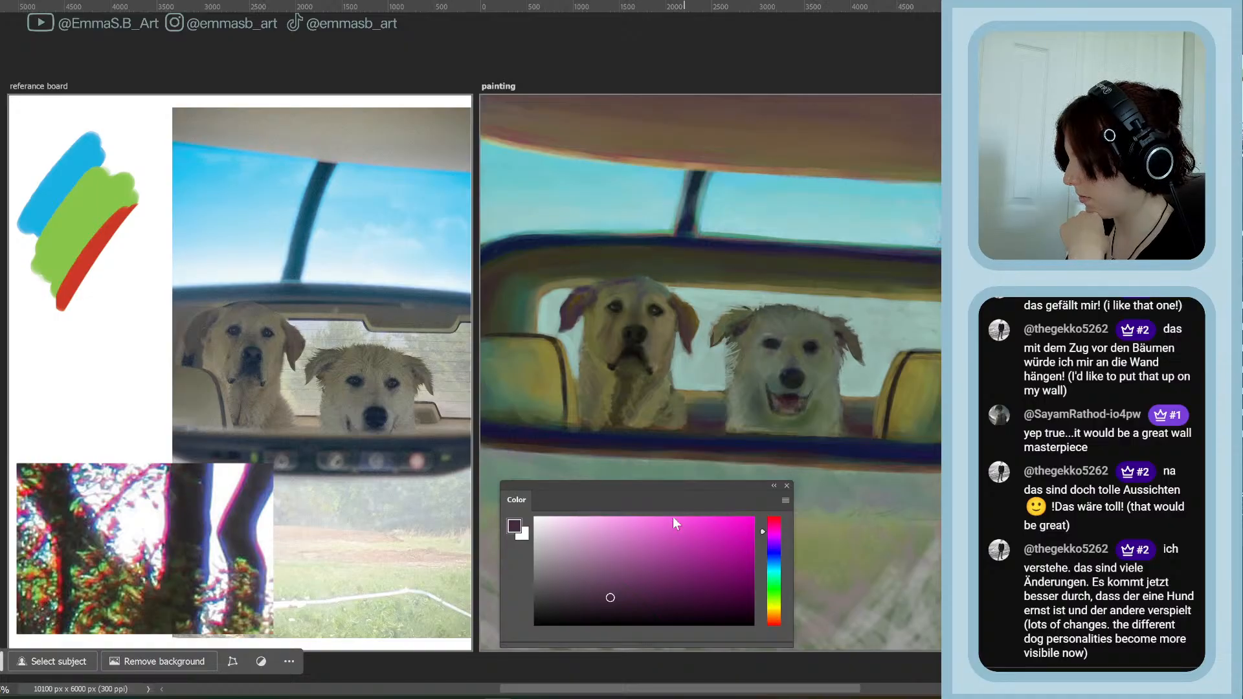
# Switch the foreground to a muted brown, circle the right painted dog's head, and undo the circle
pyautogui.click(785, 618)
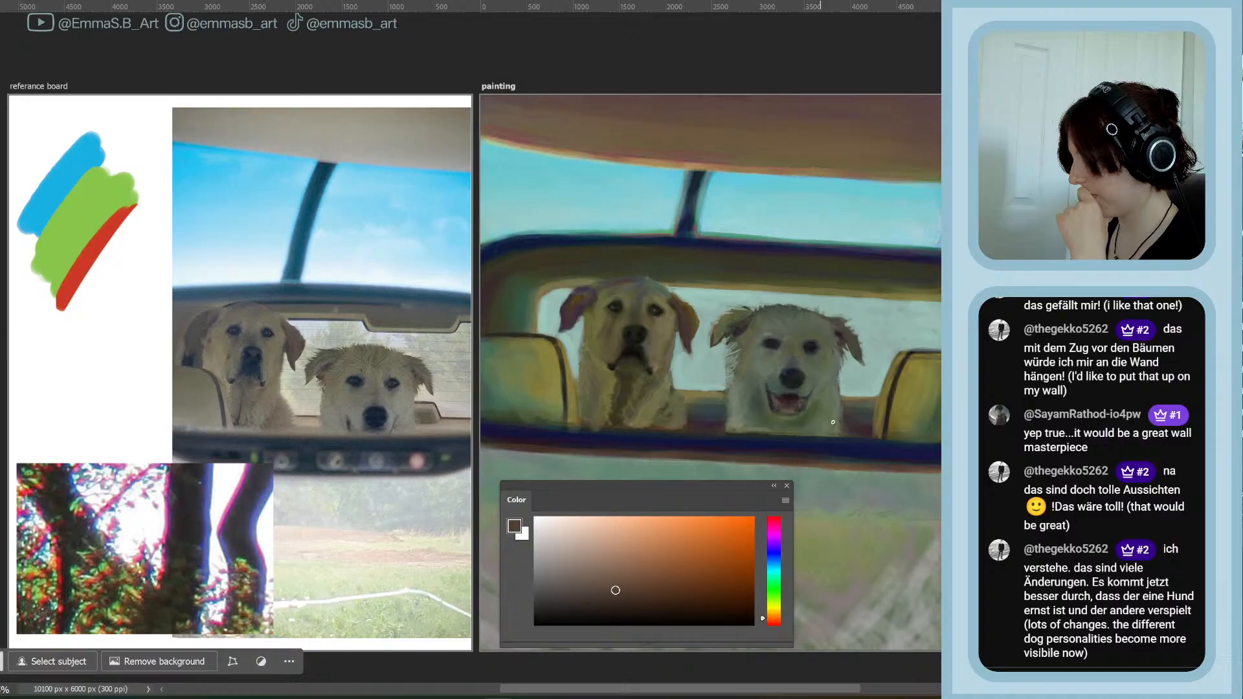
pyautogui.moveTo(814, 303)
pyautogui.mouseDown()
pyautogui.moveTo(731, 407)
pyautogui.moveTo(837, 317)
pyautogui.mouseUp()
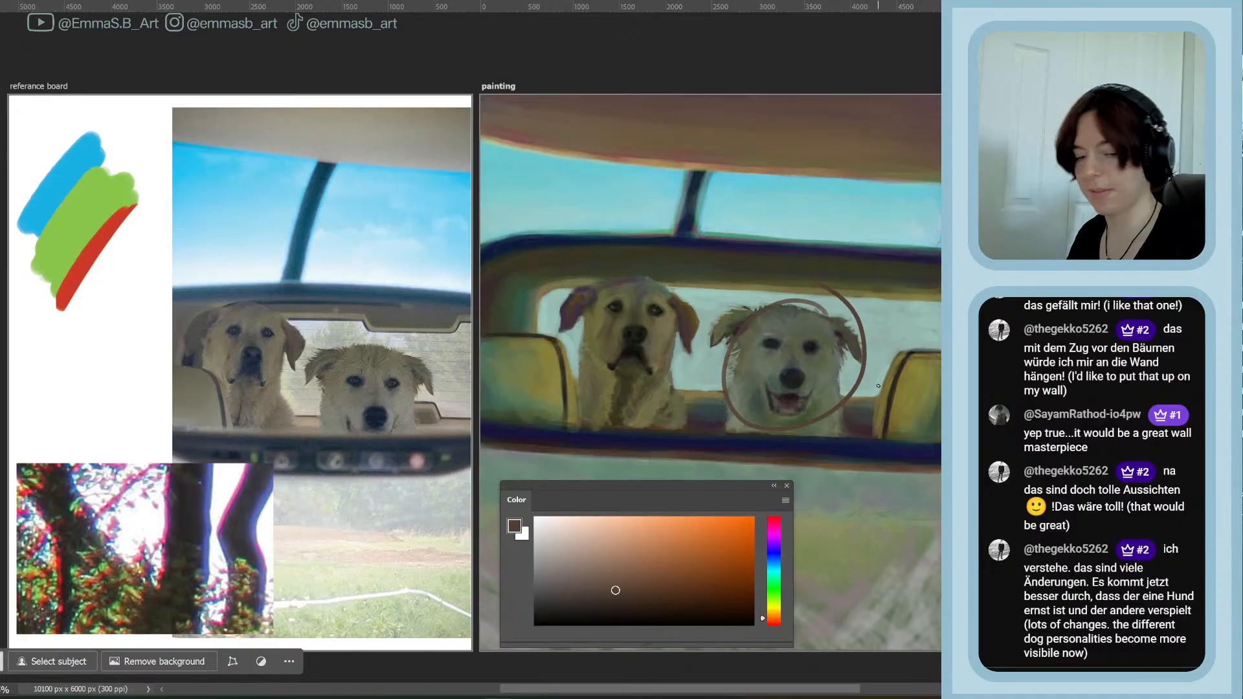
pyautogui.hotkey('ctrl', 'z')
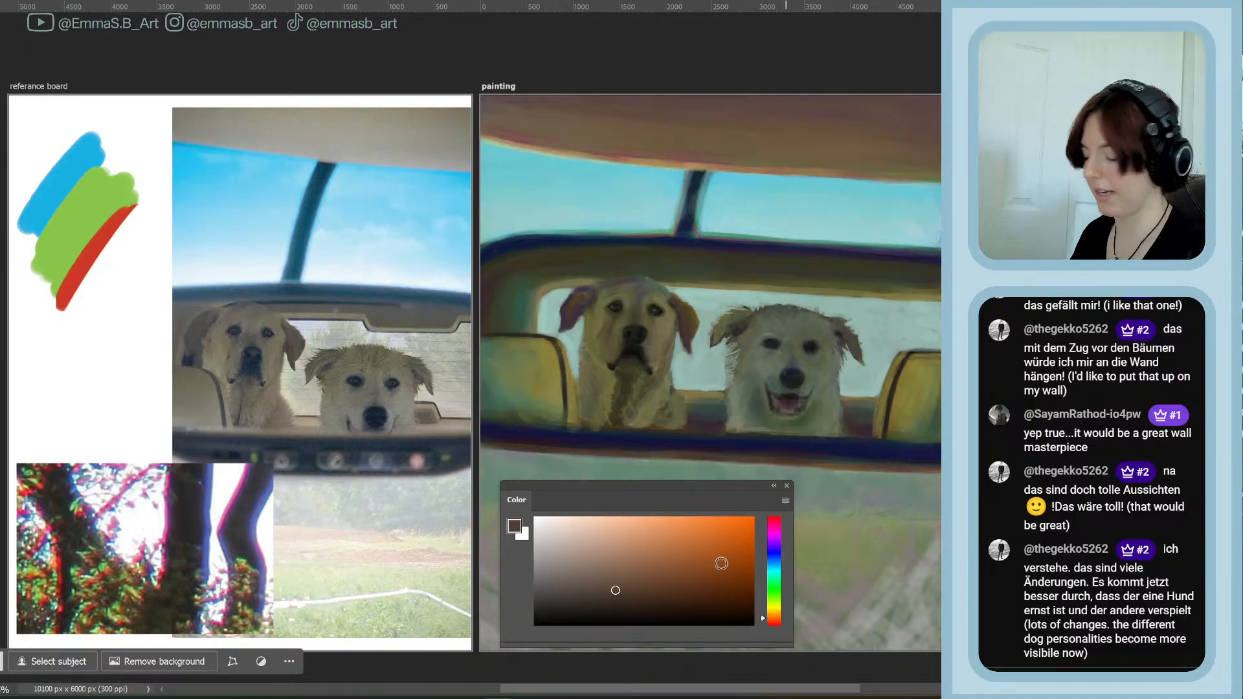
# Set the foreground to a near-black purple and bring both painted dogs closer into full view
pyautogui.click(774, 533)
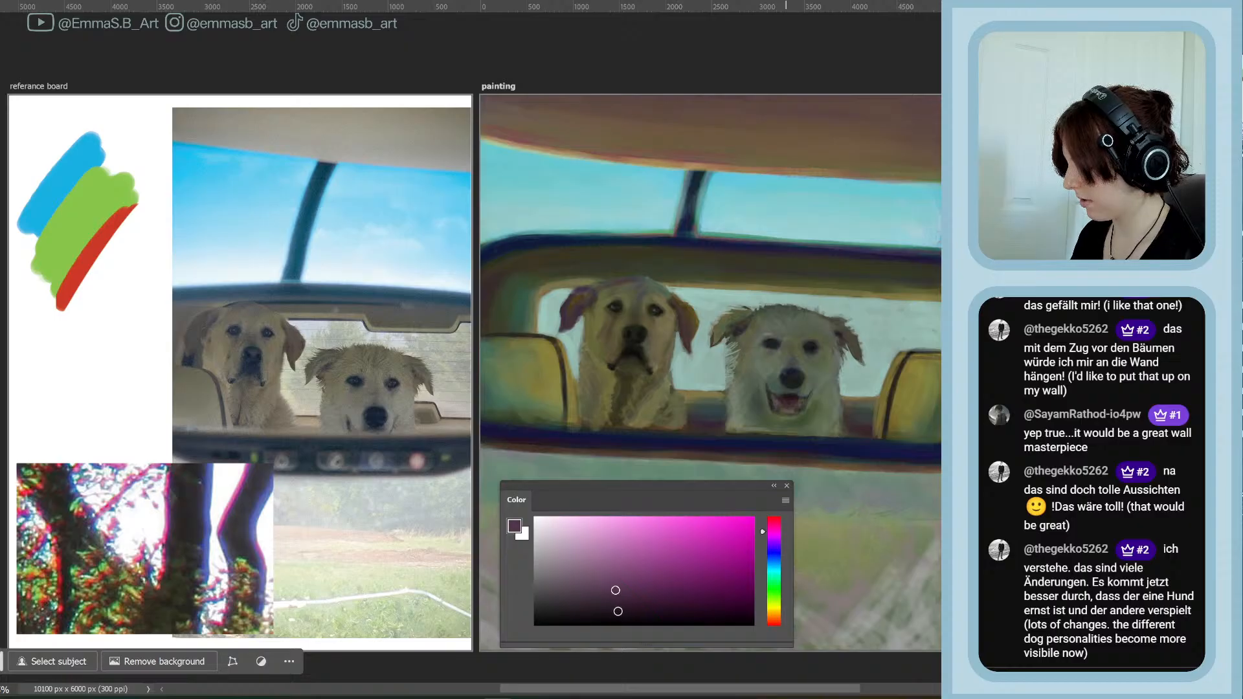
pyautogui.moveTo(616, 610); pyautogui.dragTo(629, 613)
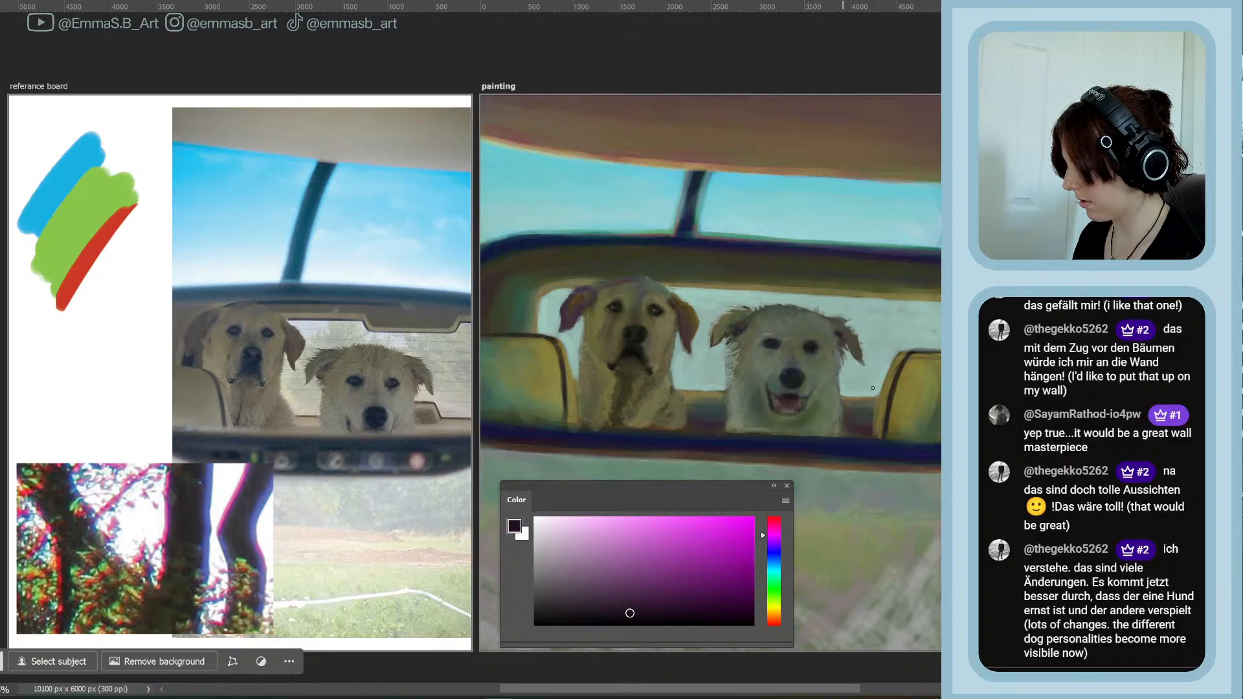
pyautogui.hotkey('ctrl', '+')
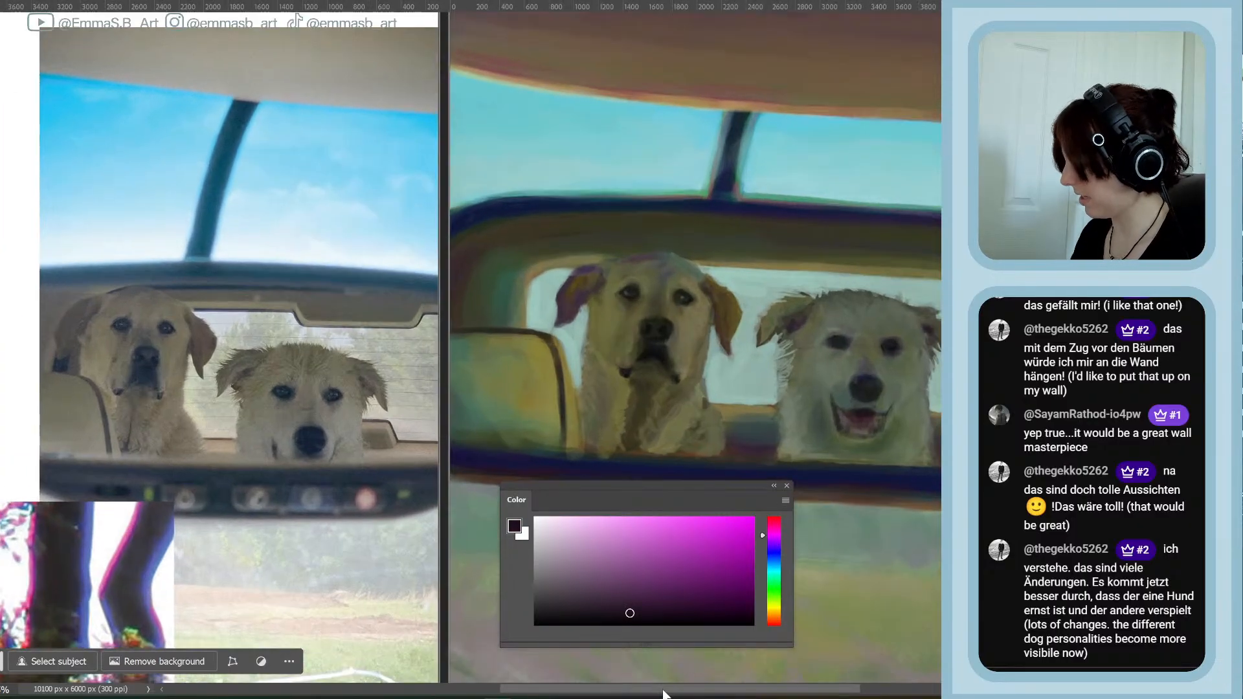
pyautogui.moveTo(662, 691); pyautogui.dragTo(712, 694)
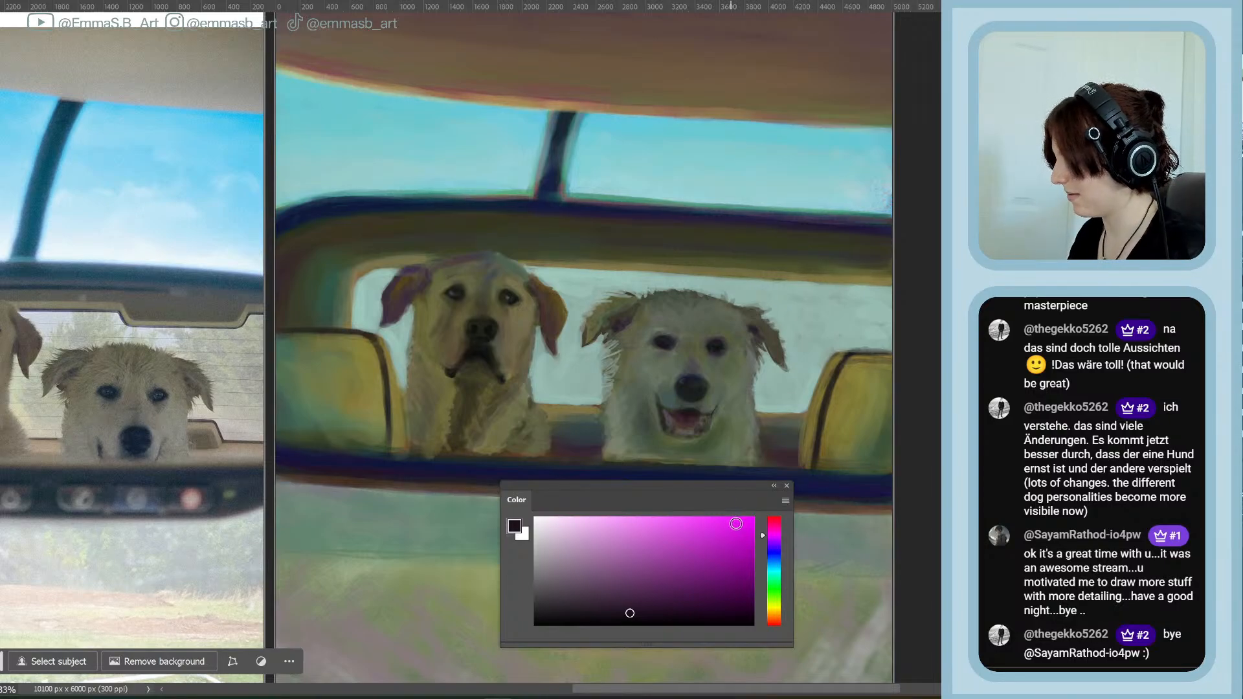
# Change the foreground to an orange-yellow hue and pick a dark muted brown
pyautogui.click(775, 614)
pyautogui.click(628, 590)
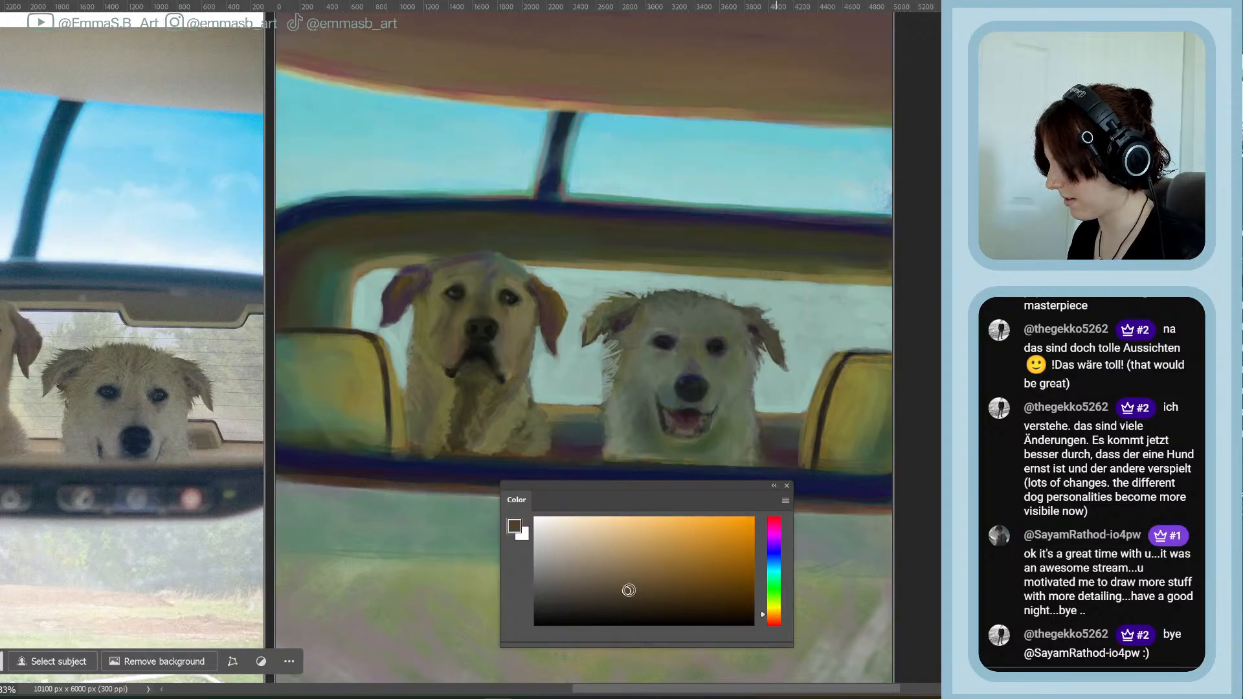
pyautogui.click(623, 591)
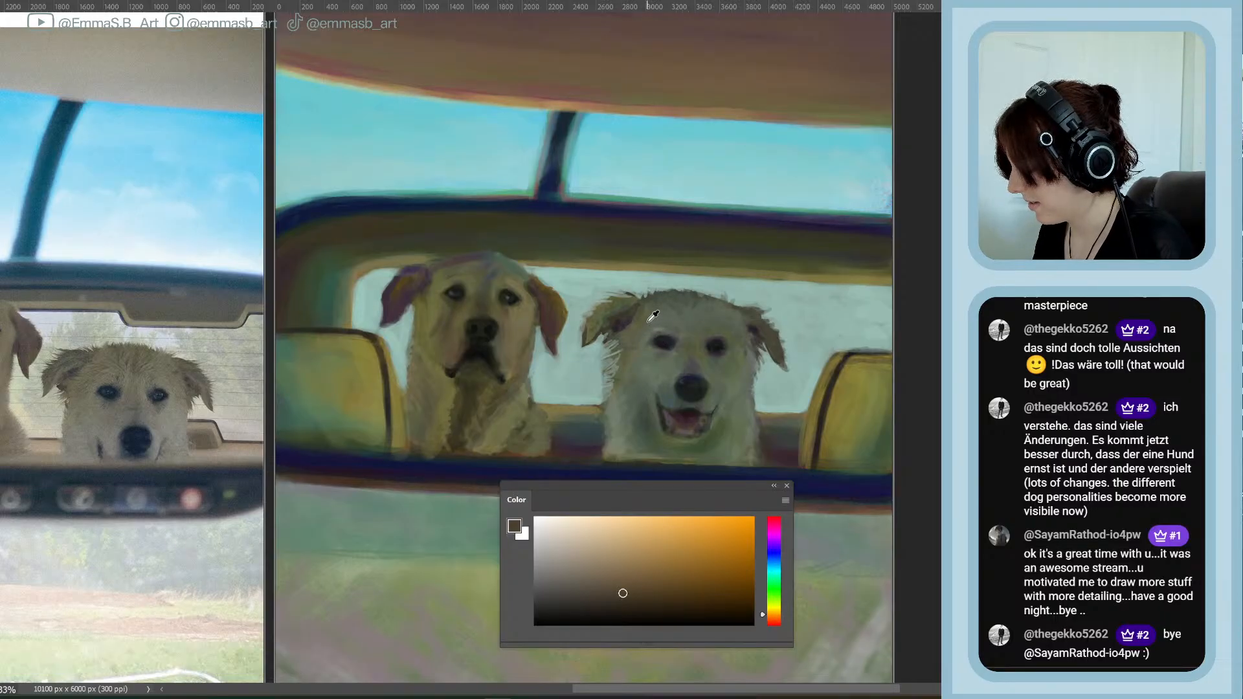
# Sample colors from the right dog's forehead and the top edge of its head, and move the Color panel farther below the dogs
pyautogui.keyDown('alt'); pyautogui.click(658, 321); pyautogui.keyUp('alt')
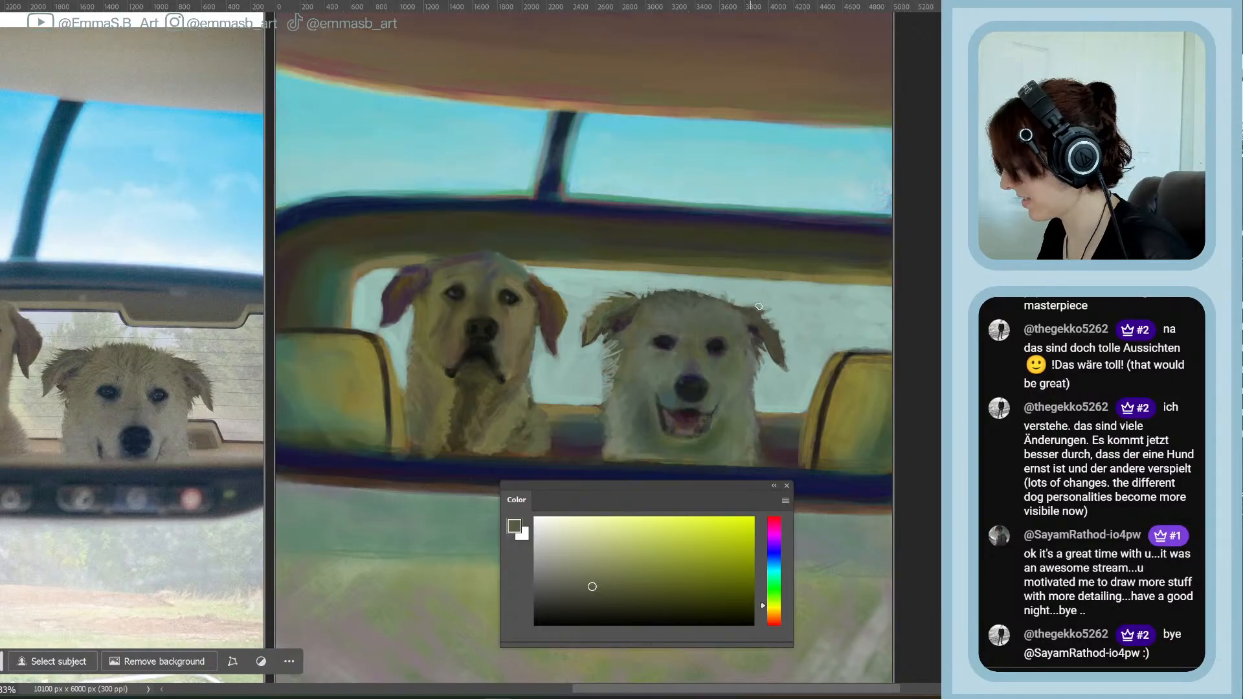
pyautogui.keyDown('alt'); pyautogui.click(745, 296); pyautogui.keyUp('alt')
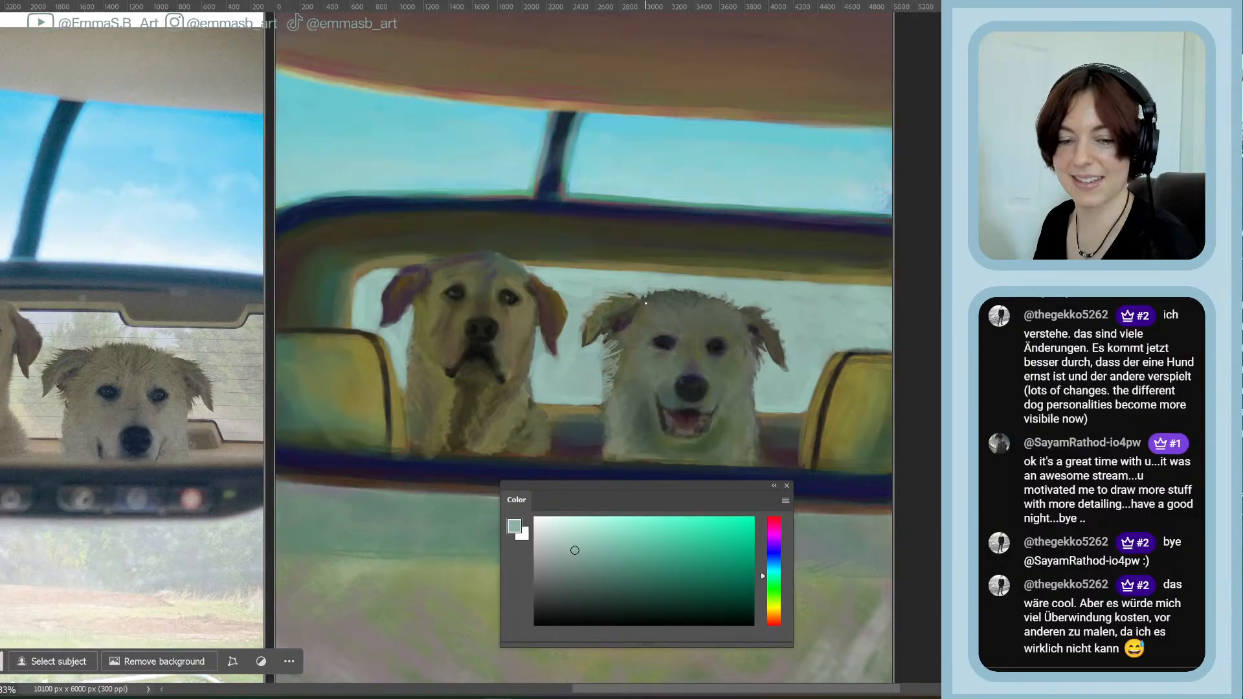
pyautogui.scroll(-3, 583, 350)
pyautogui.scroll(2, 583, 350)
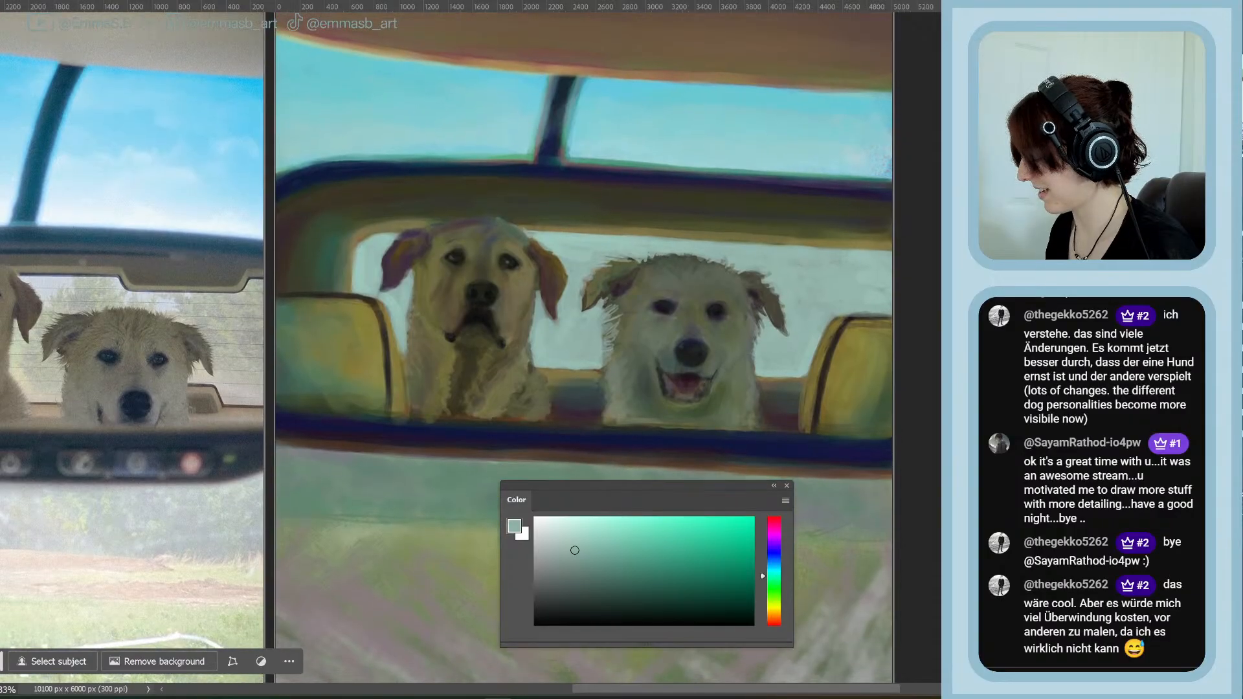
pyautogui.moveTo(670, 490); pyautogui.dragTo(648, 510)
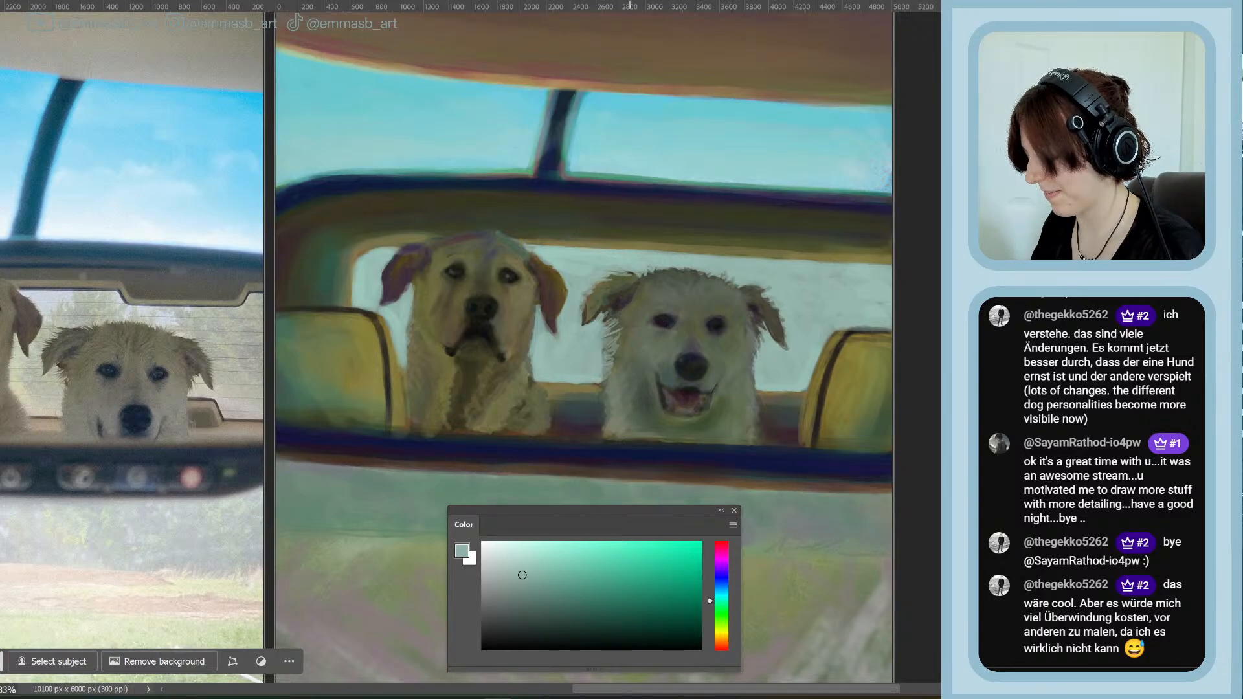
# Sample tones from the left dog's ear and the right dog's cheek, and darken the foreground to a near-black green
pyautogui.keyDown('alt'); pyautogui.click(424, 299); pyautogui.keyUp('alt')
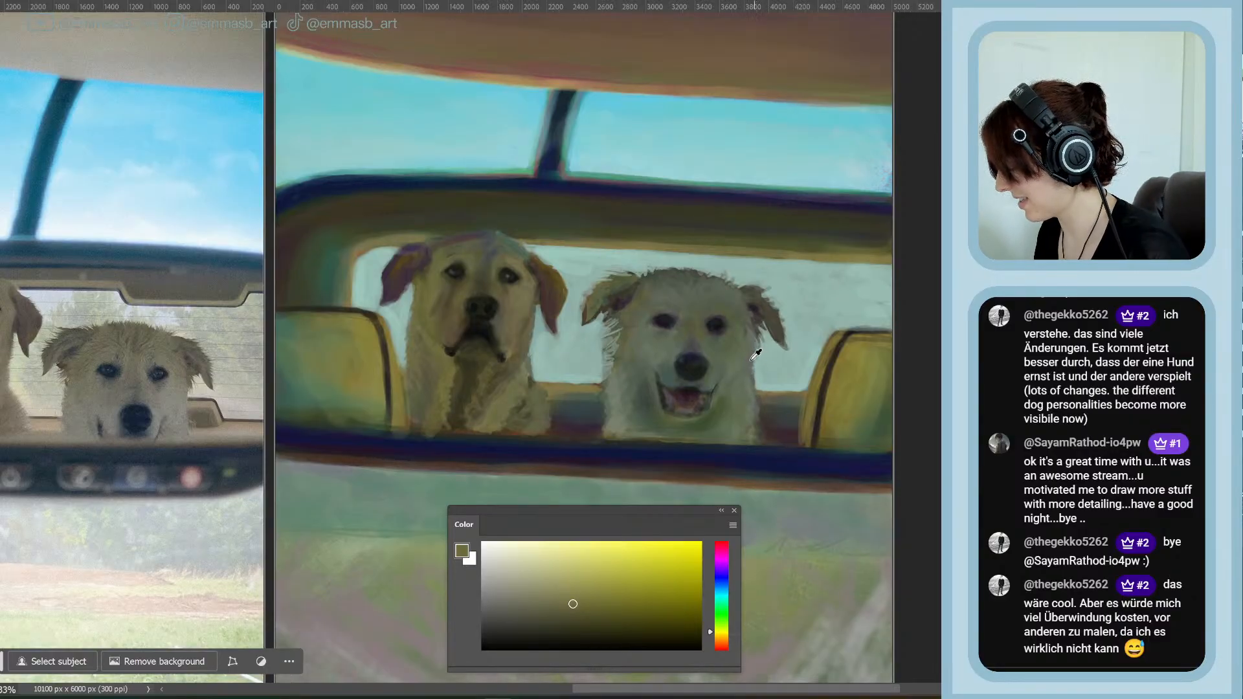
pyautogui.moveTo(736, 361); pyautogui.dragTo(742, 336)
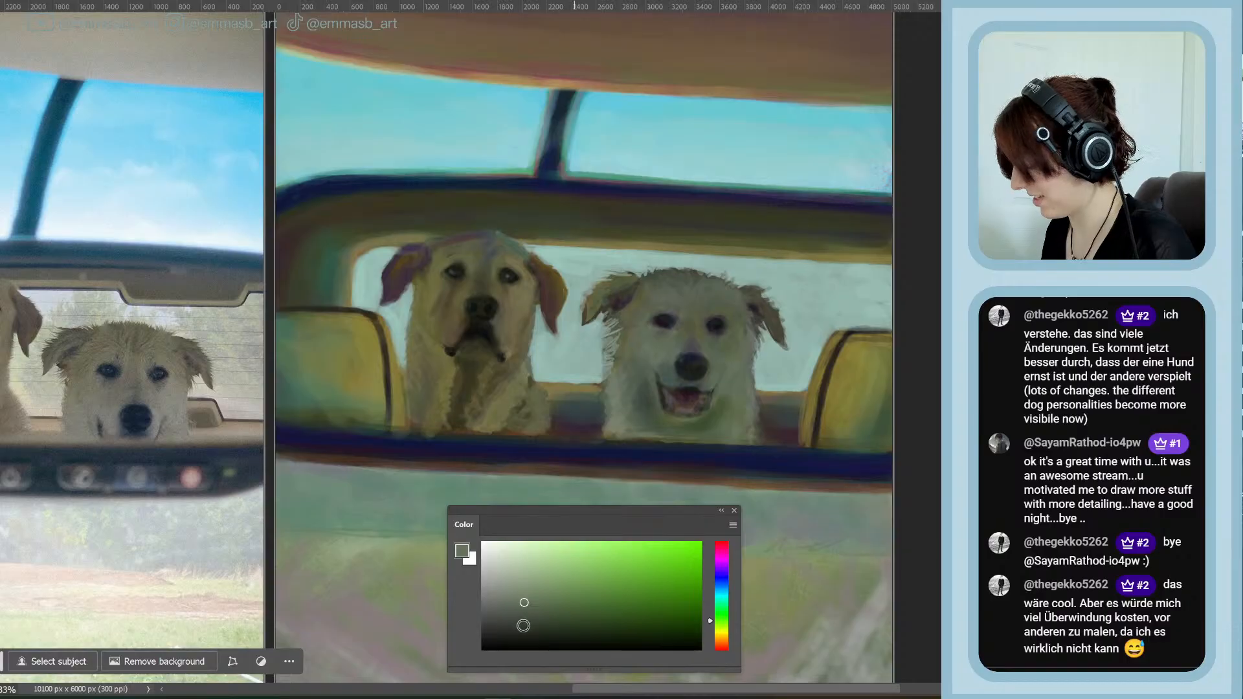
pyautogui.click(543, 616)
pyautogui.click(529, 635)
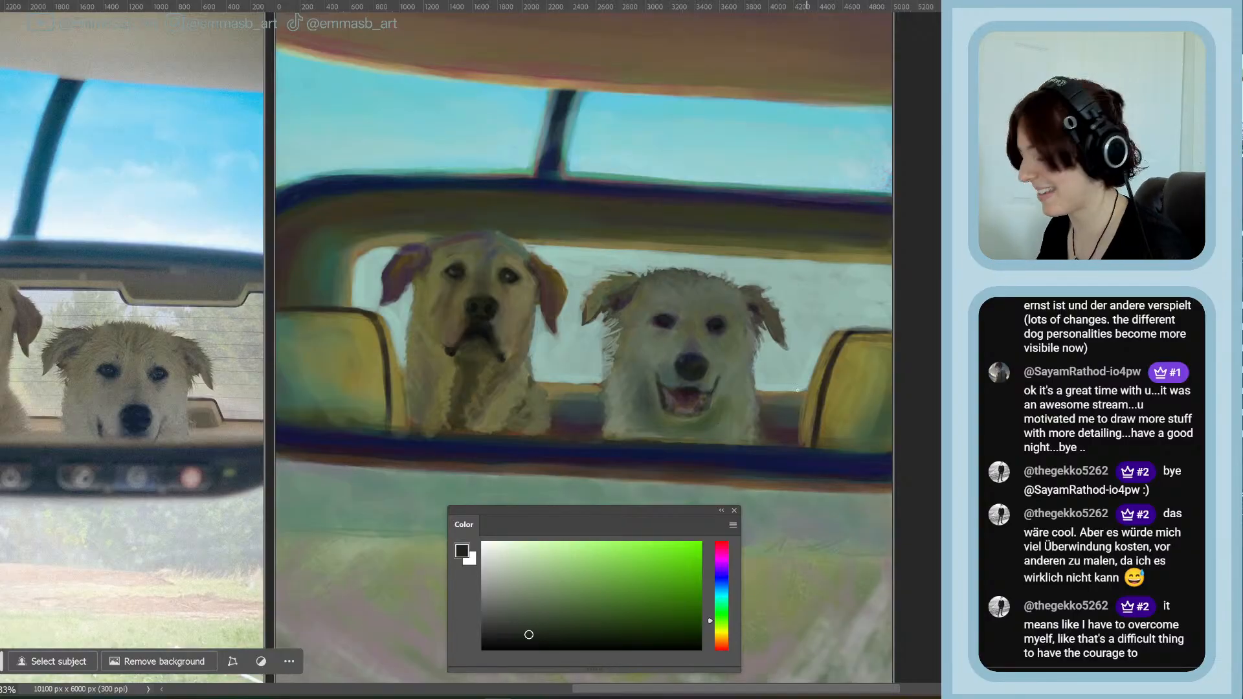
pyautogui.keyDown('alt'); pyautogui.click(714, 382); pyautogui.keyUp('alt')
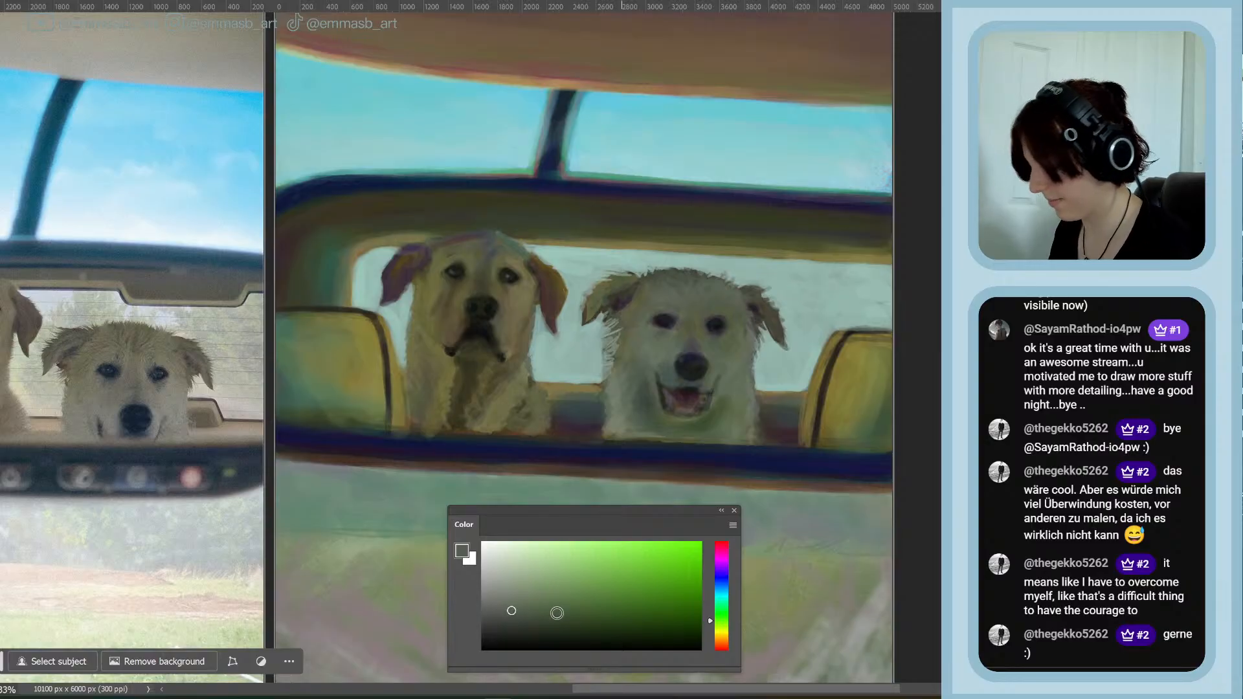
pyautogui.moveTo(610, 595); pyautogui.dragTo(513, 641)
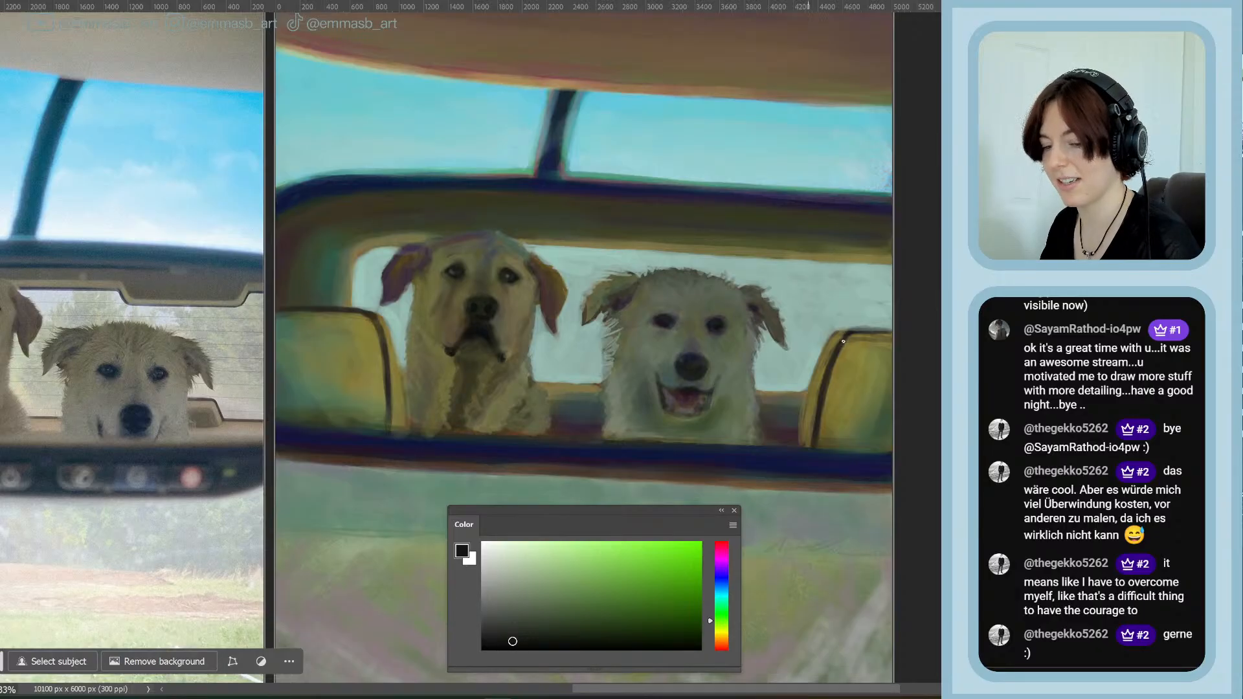
# Move the Color panel beneath the left dog, set the foreground to a dark muted crimson after trying orange, and save the document
pyautogui.moveTo(636, 511); pyautogui.dragTo(522, 470)
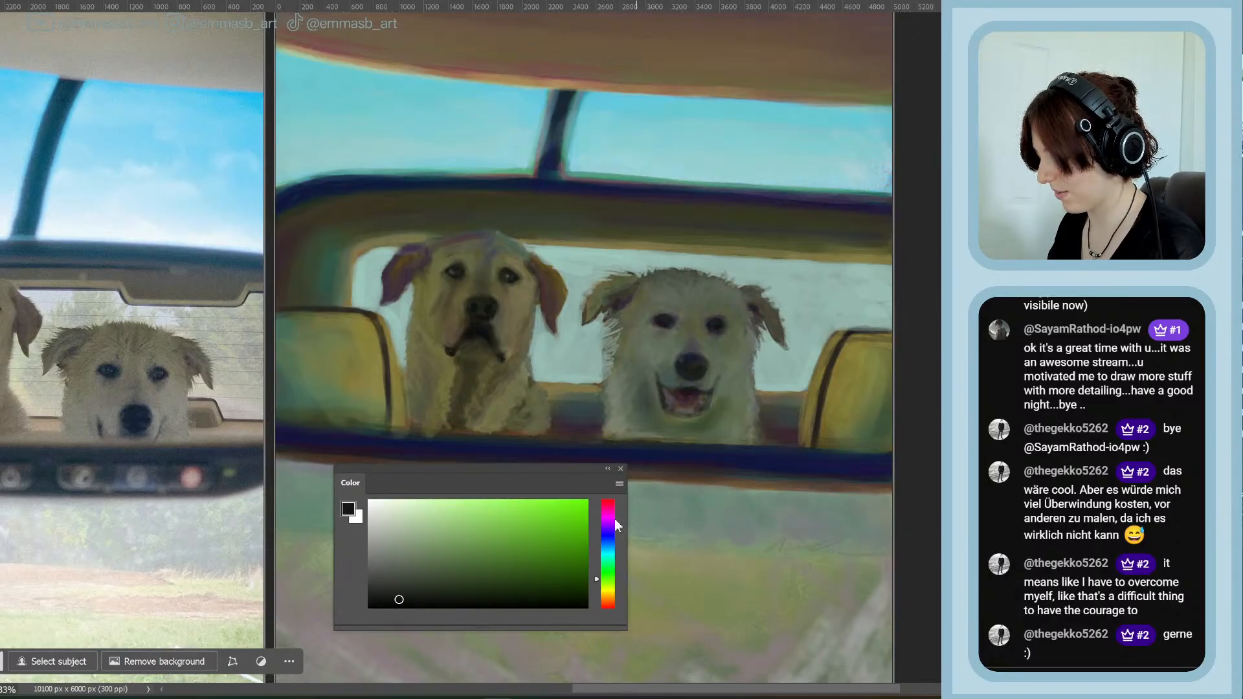
pyautogui.click(609, 510)
pyautogui.moveTo(514, 554); pyautogui.dragTo(471, 578)
pyautogui.click(611, 595)
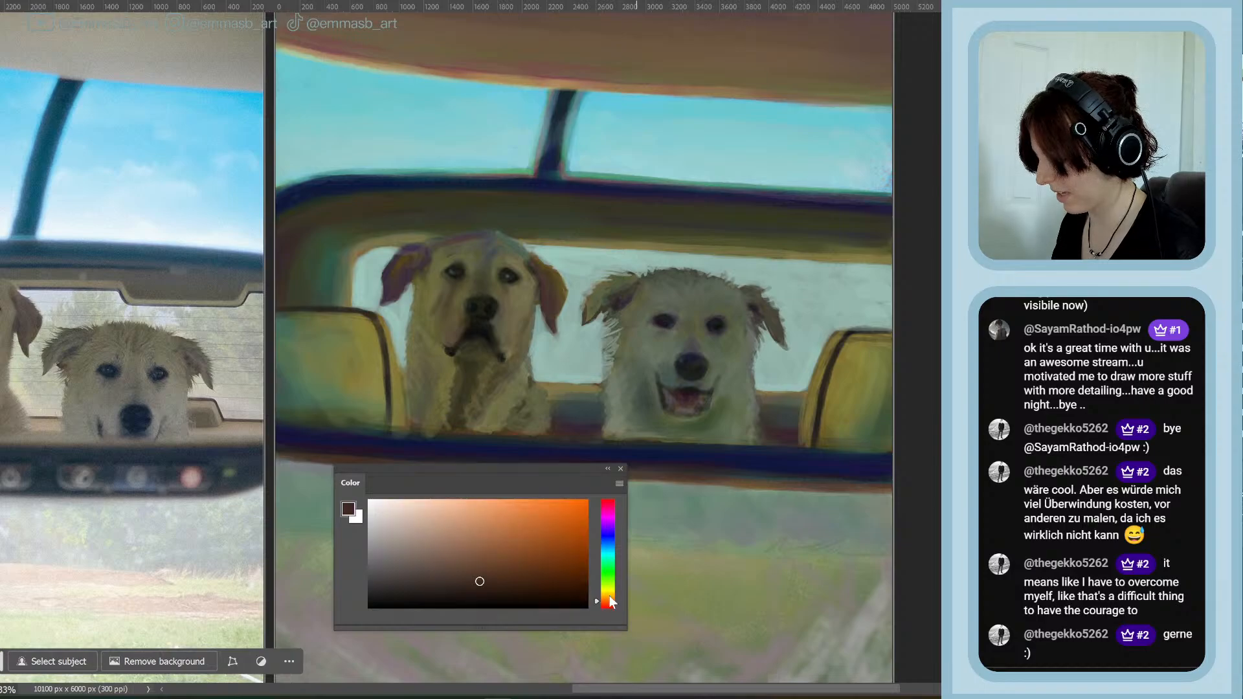
pyautogui.click(608, 509)
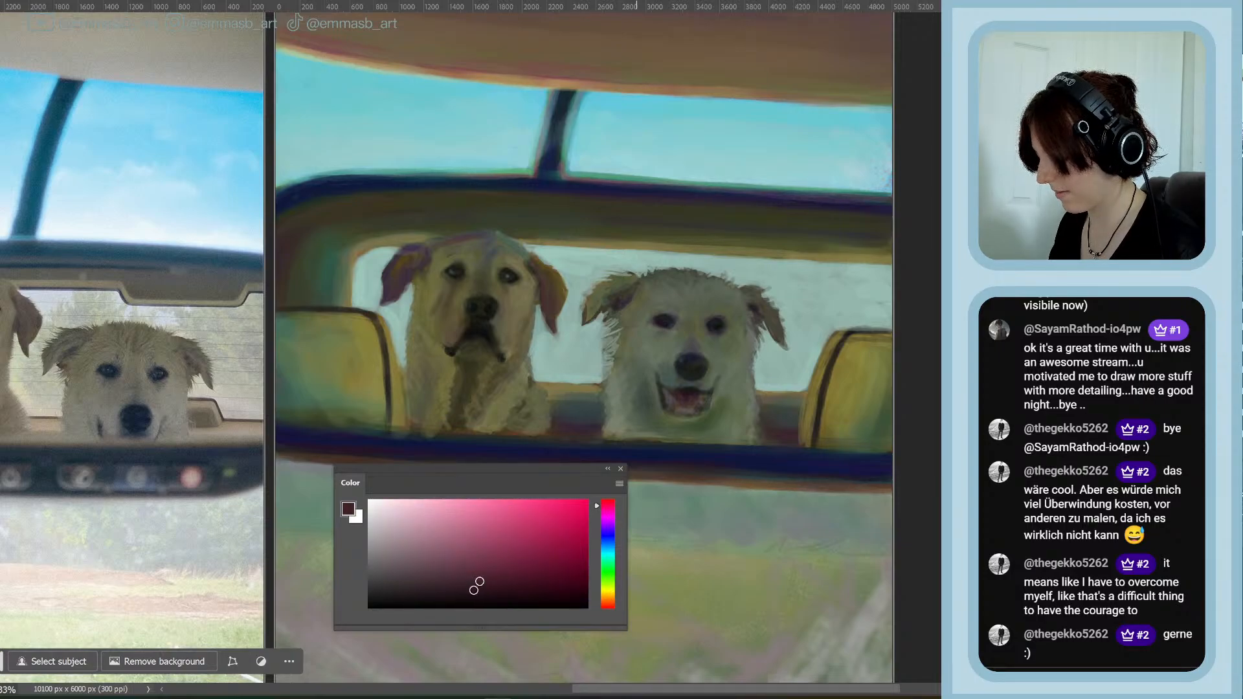
pyautogui.click(472, 582)
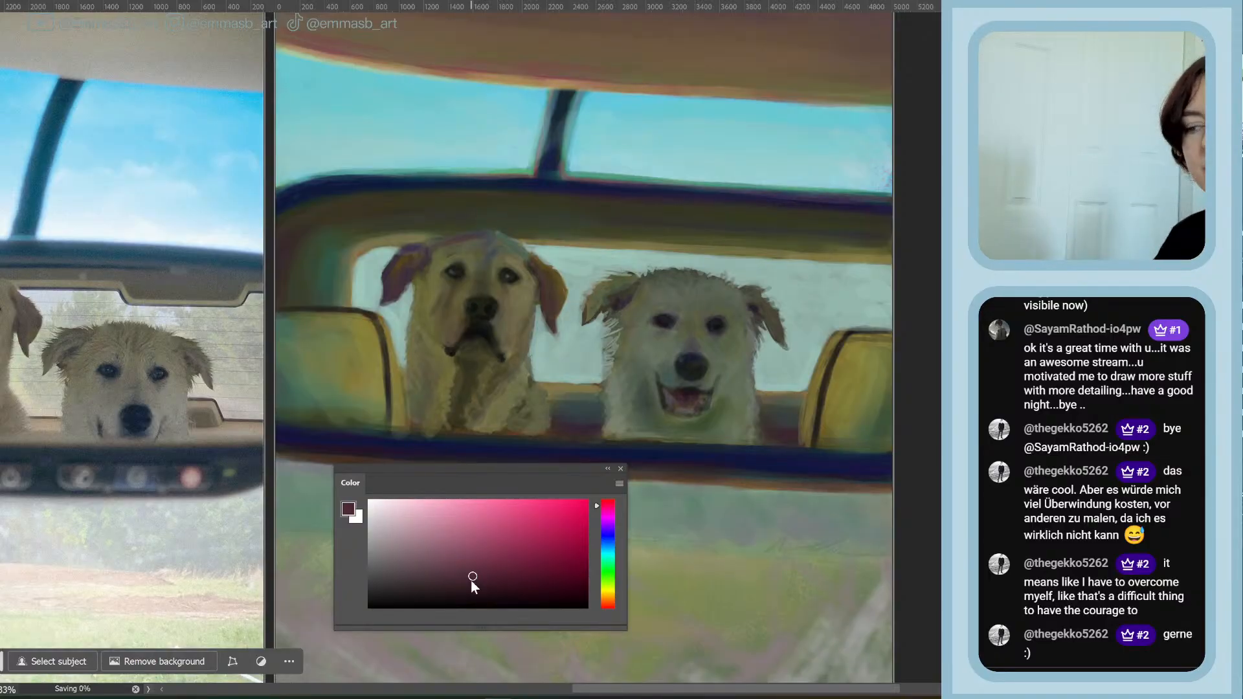
pyautogui.hotkey('ctrl', 's')
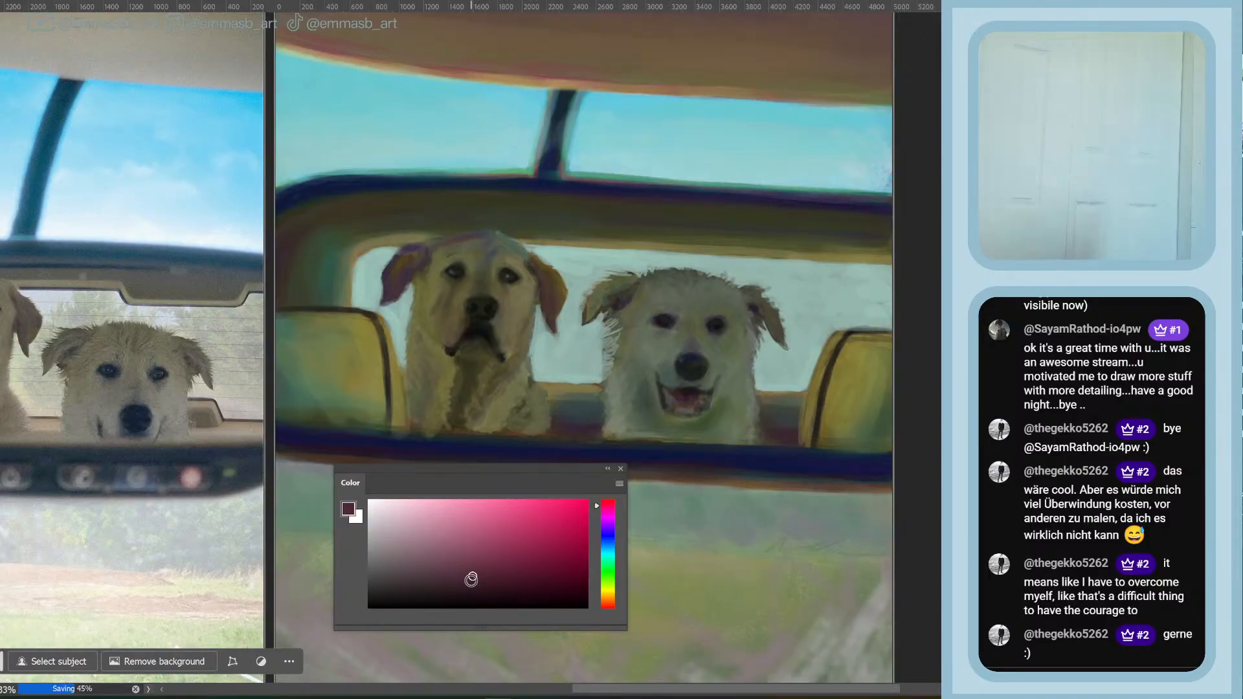
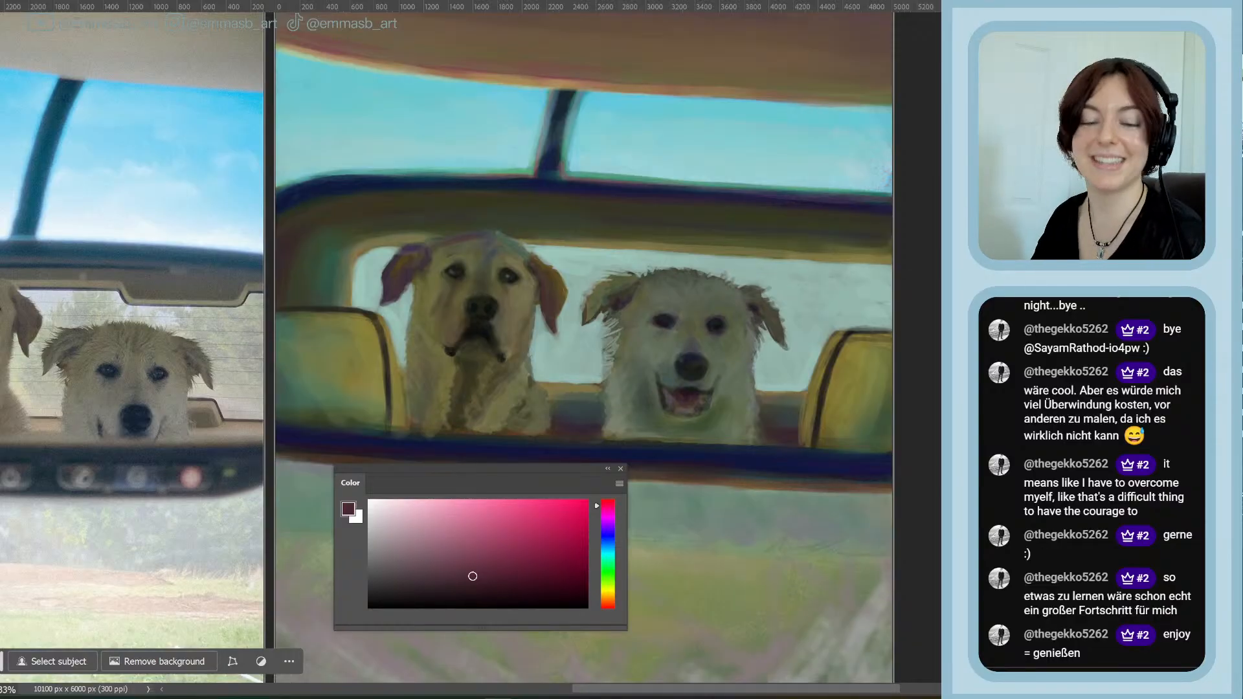
# Move the Color panel off the painting onto the reference board, and bring the reference photo and painted dogs side by side
pyautogui.scroll(-1, 583, 349)
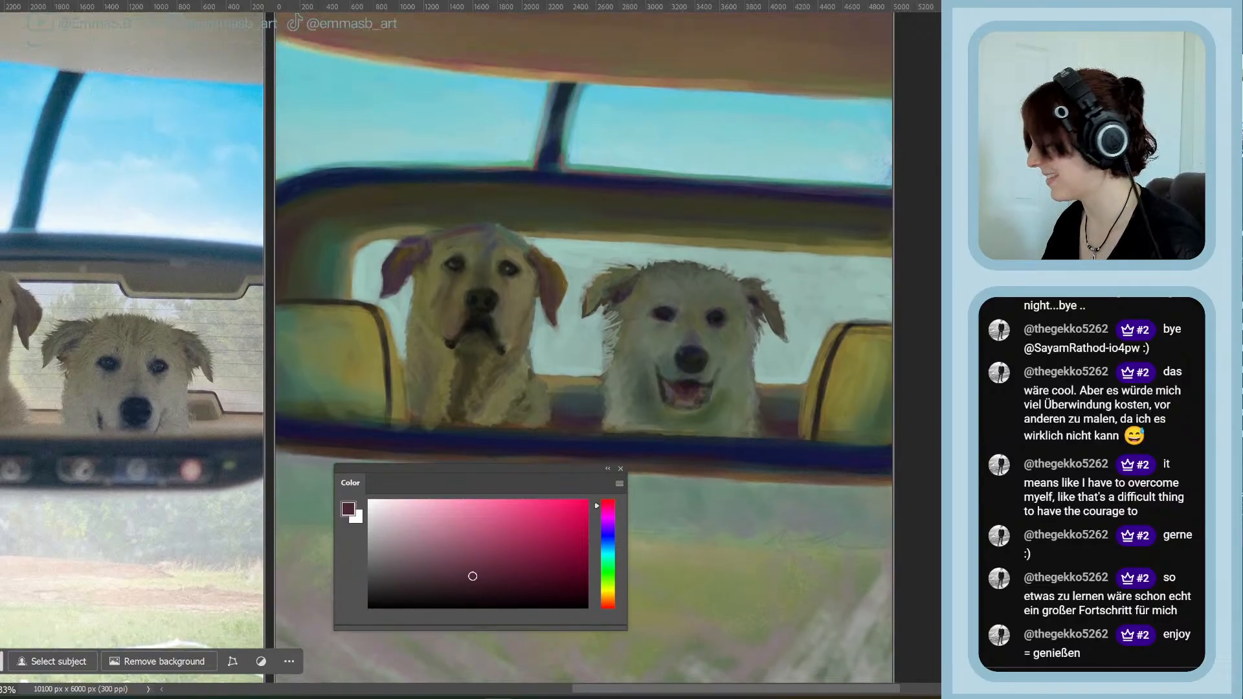
pyautogui.scroll(2, 582, 350)
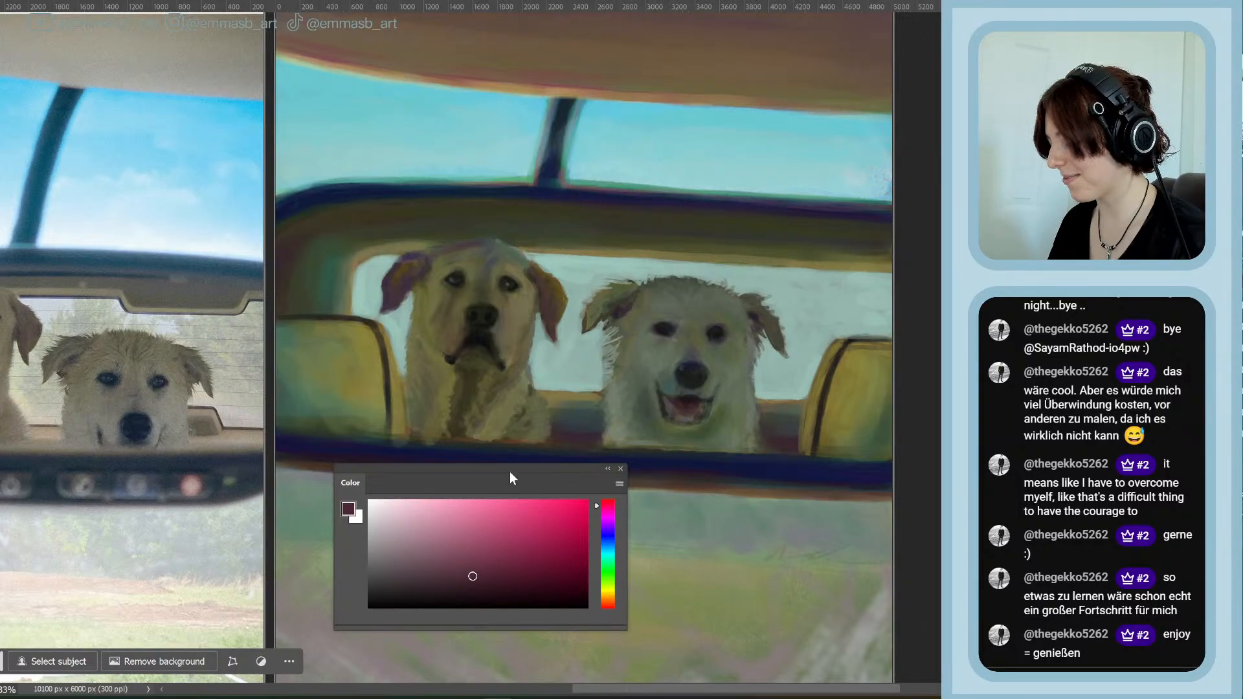
pyautogui.moveTo(509, 474); pyautogui.dragTo(304, 484)
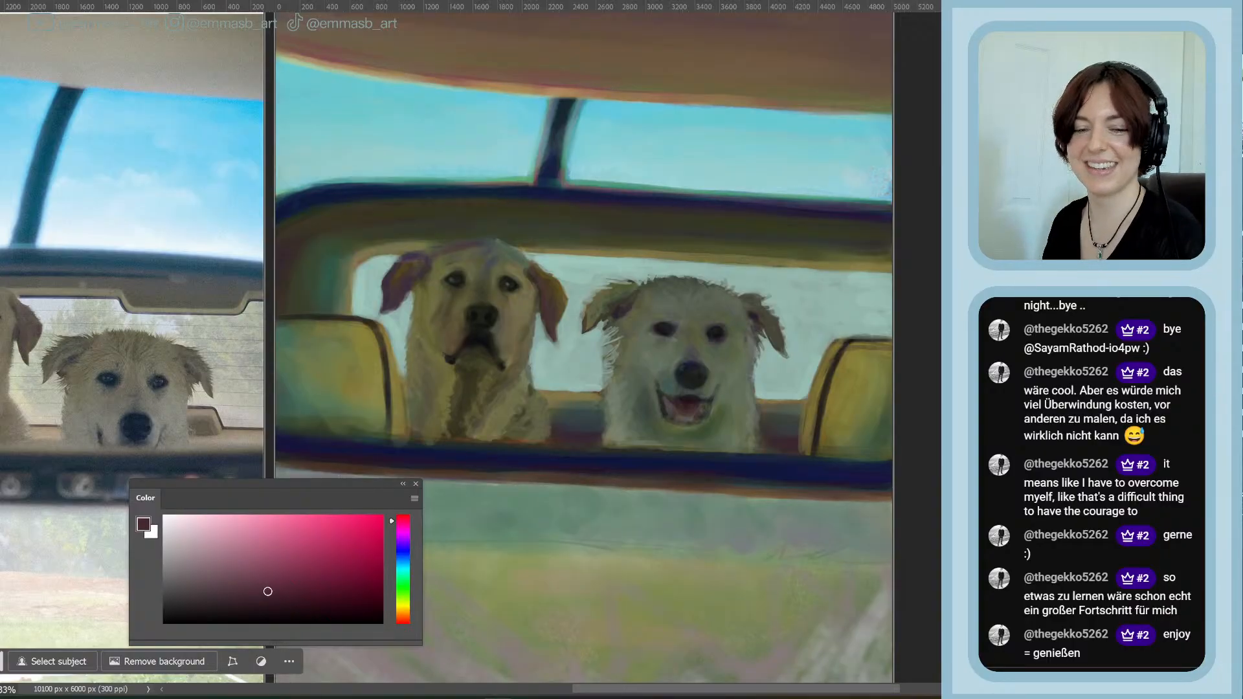
pyautogui.scroll(-5, 583, 348)
pyautogui.scroll(4, 583, 348)
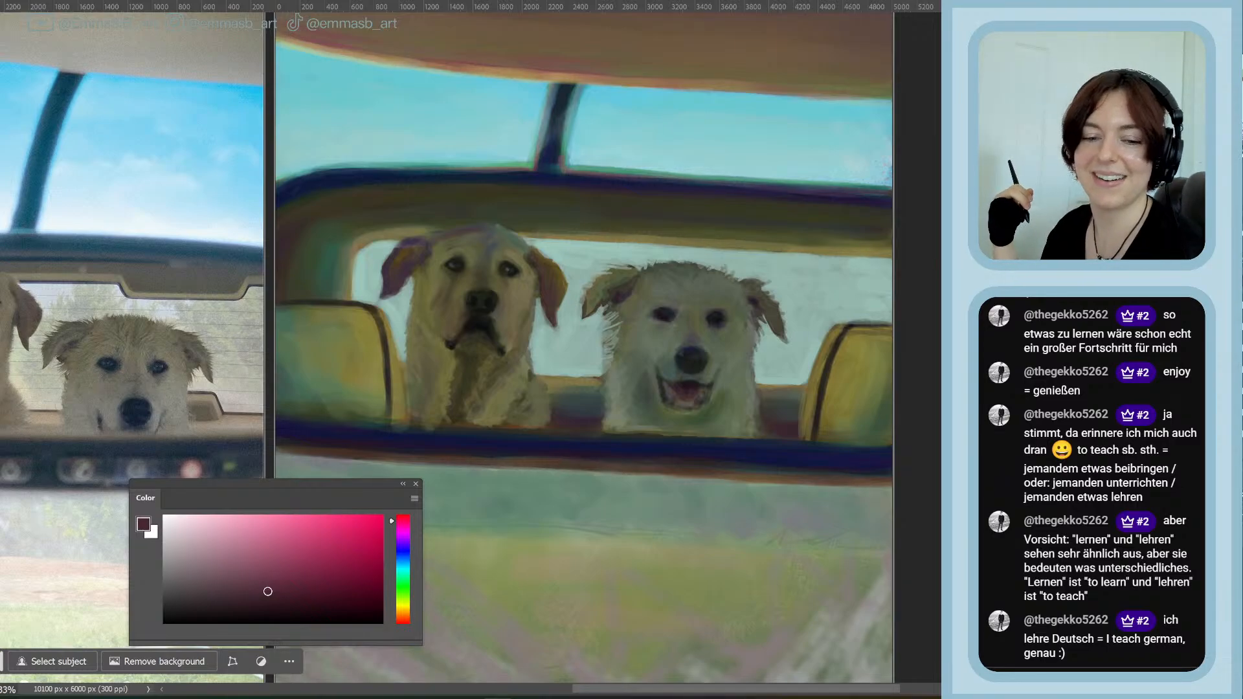
pyautogui.moveTo(792, 692); pyautogui.dragTo(735, 691)
pyautogui.scroll(2, 702, 350)
pyautogui.scroll(-2, 702, 350)
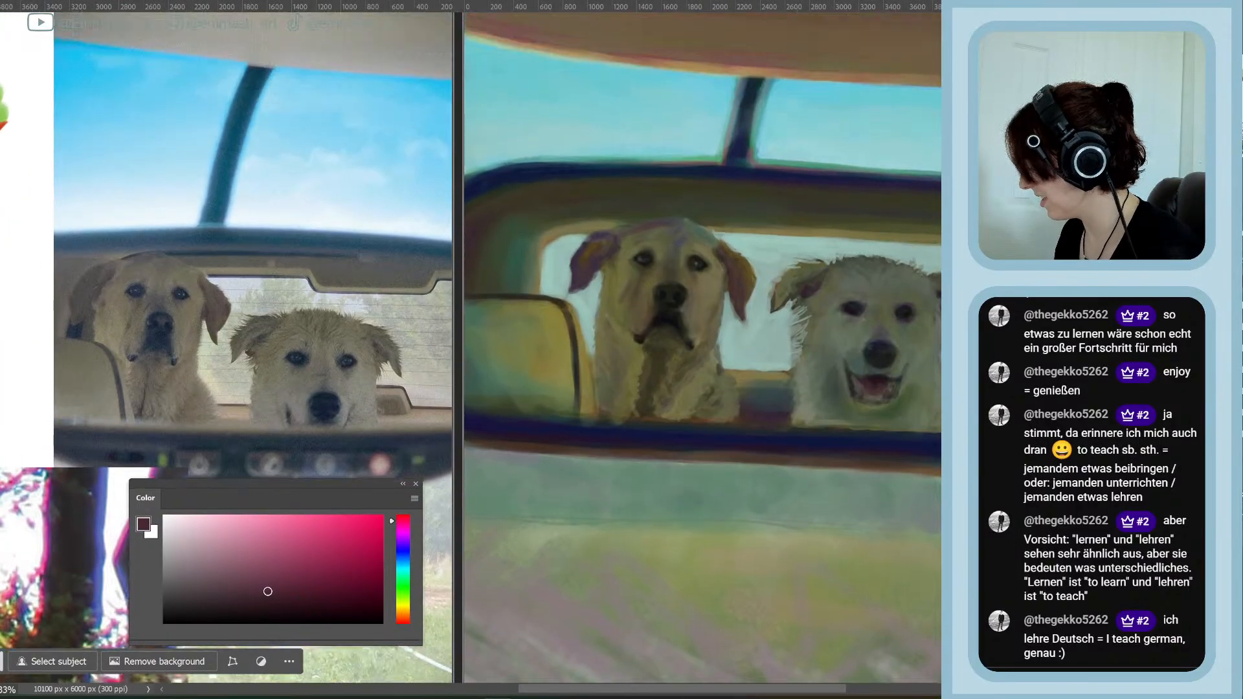
# Set the foreground color to a dark muted olive-yellow, keeping the reference photo and both painted dogs in view
pyautogui.scroll(2, 703, 349)
pyautogui.scroll(-2, 702, 350)
pyautogui.scroll(-1, 702, 350)
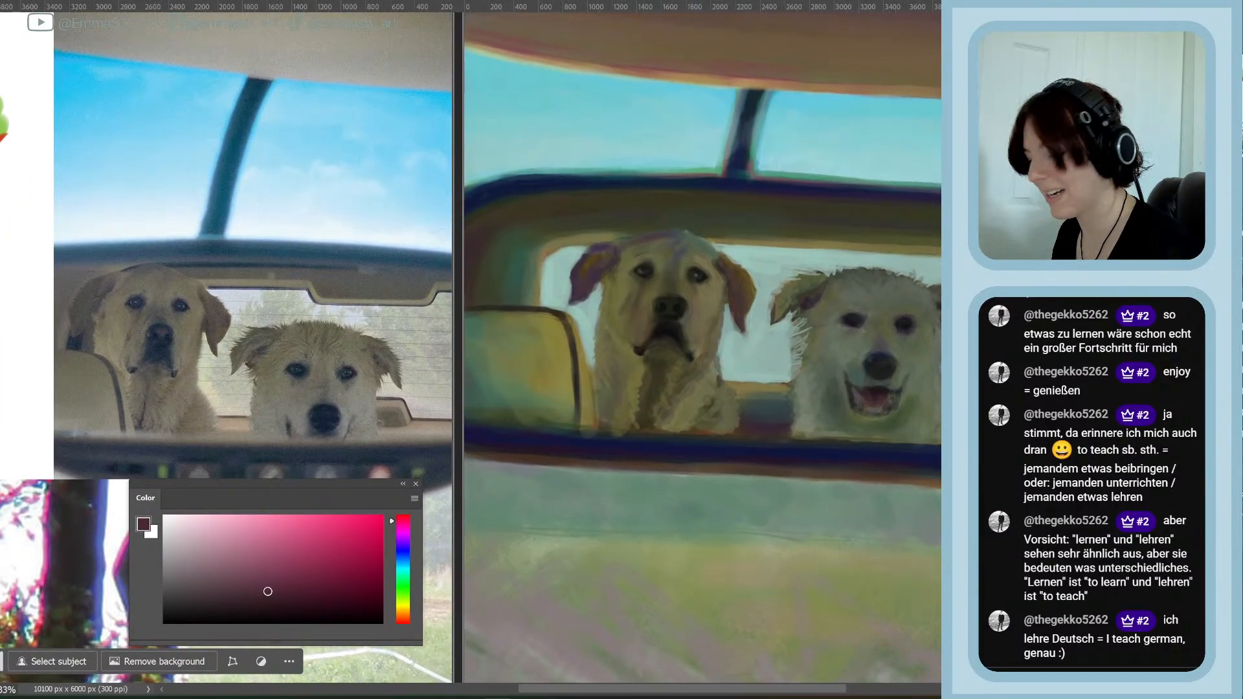
pyautogui.scroll(2, 702, 349)
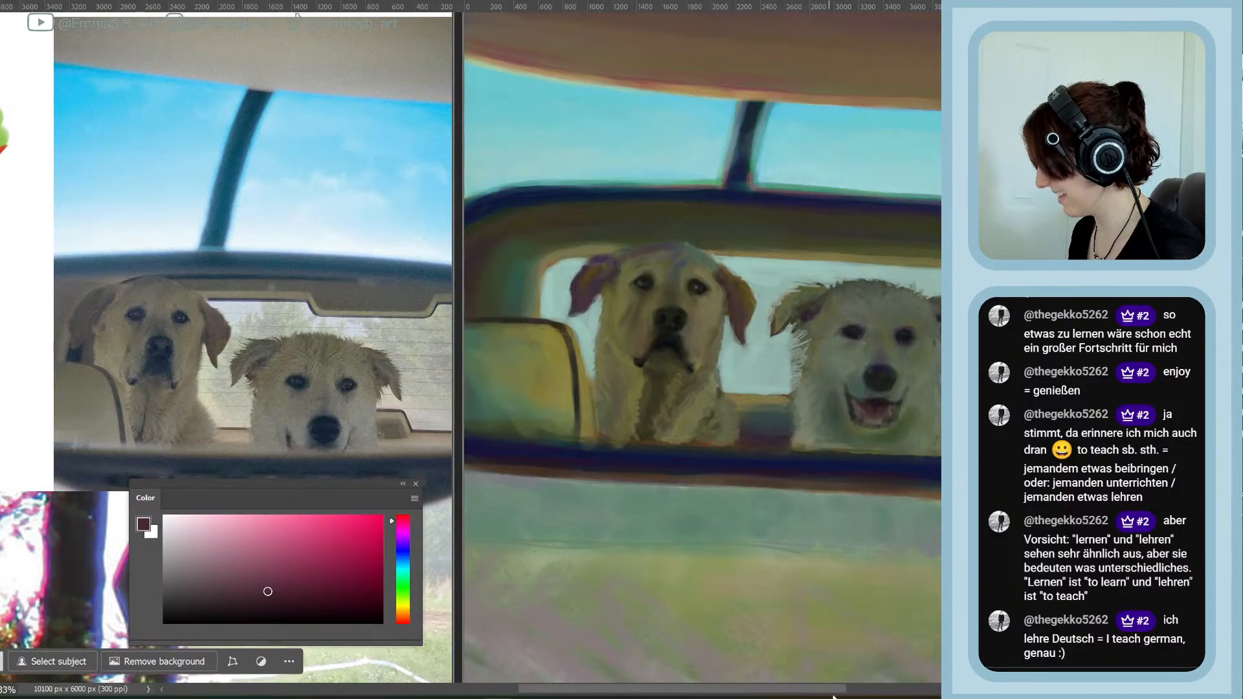
pyautogui.hscroll(2, 895, 637)
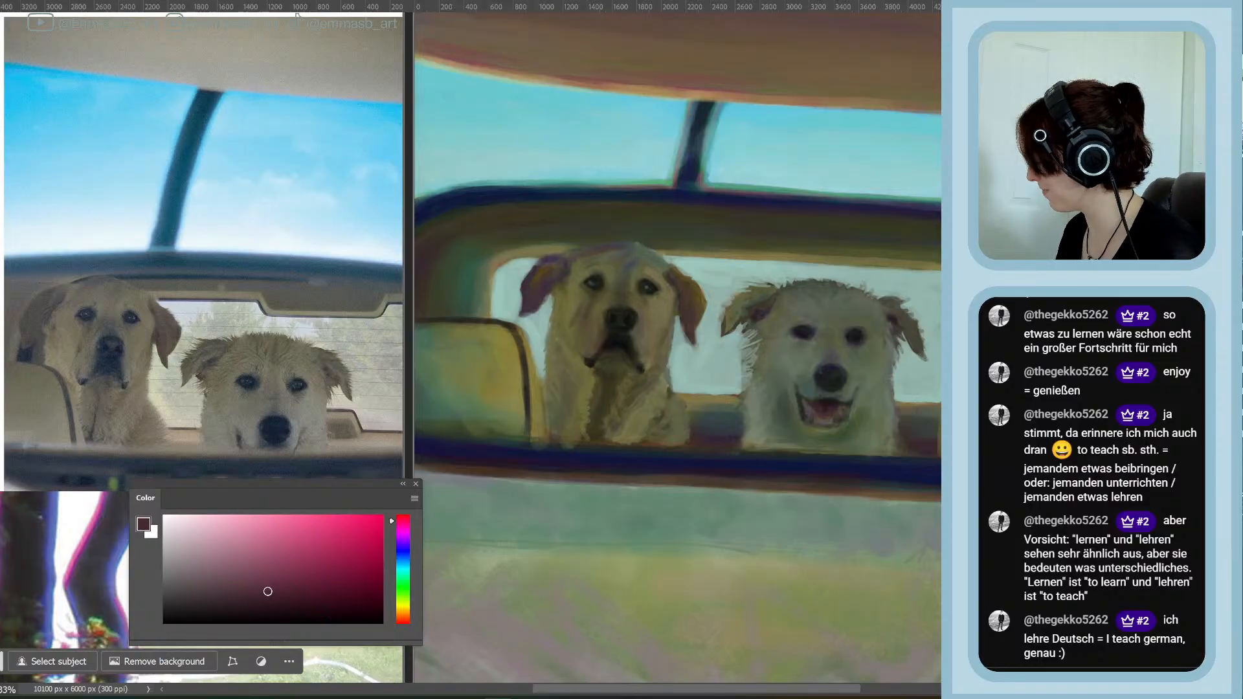
pyautogui.click(404, 574)
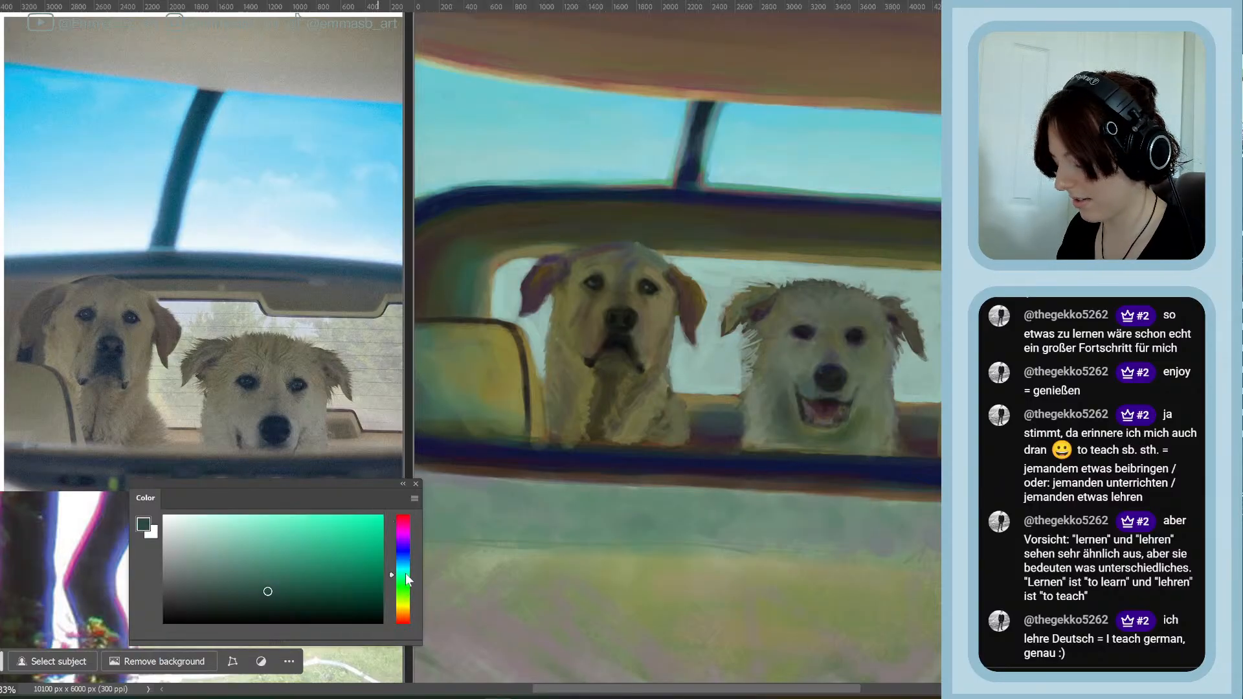
pyautogui.moveTo(402, 596); pyautogui.dragTo(403, 605)
pyautogui.moveTo(266, 577); pyautogui.dragTo(269, 588)
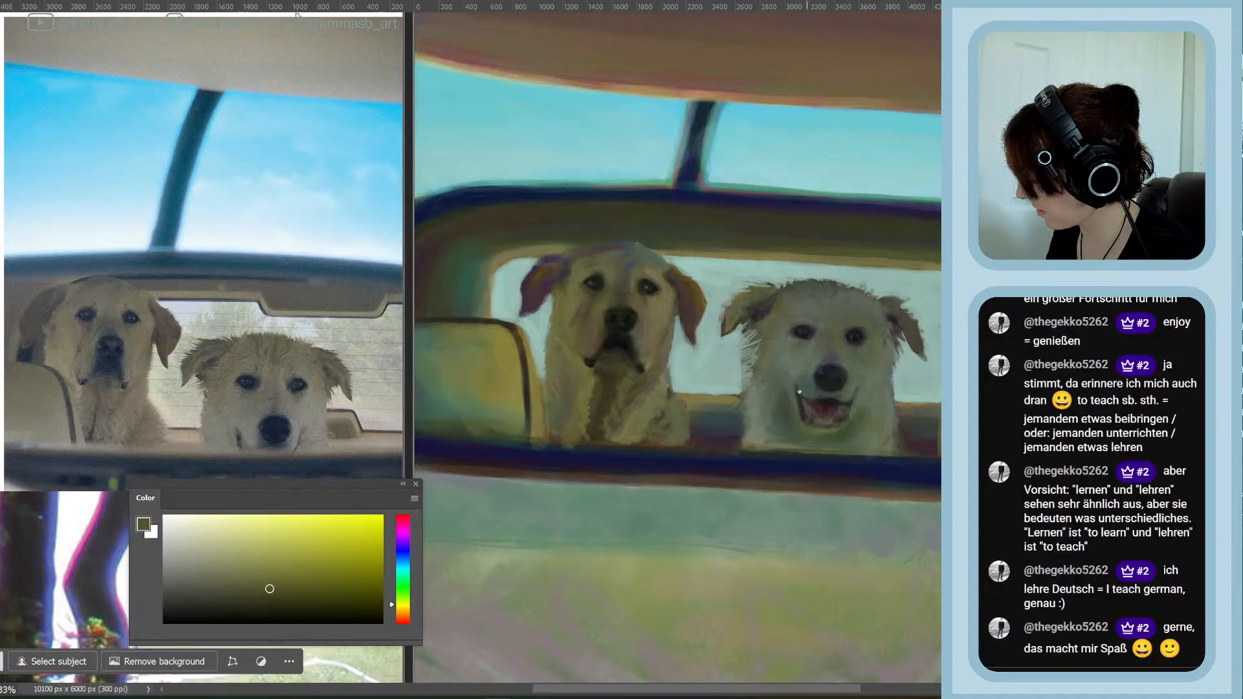
# Darken the foreground to near-black with a magenta hue, and sample the dark tone from the right painted dog's eye
pyautogui.moveTo(746, 691); pyautogui.dragTo(775, 698)
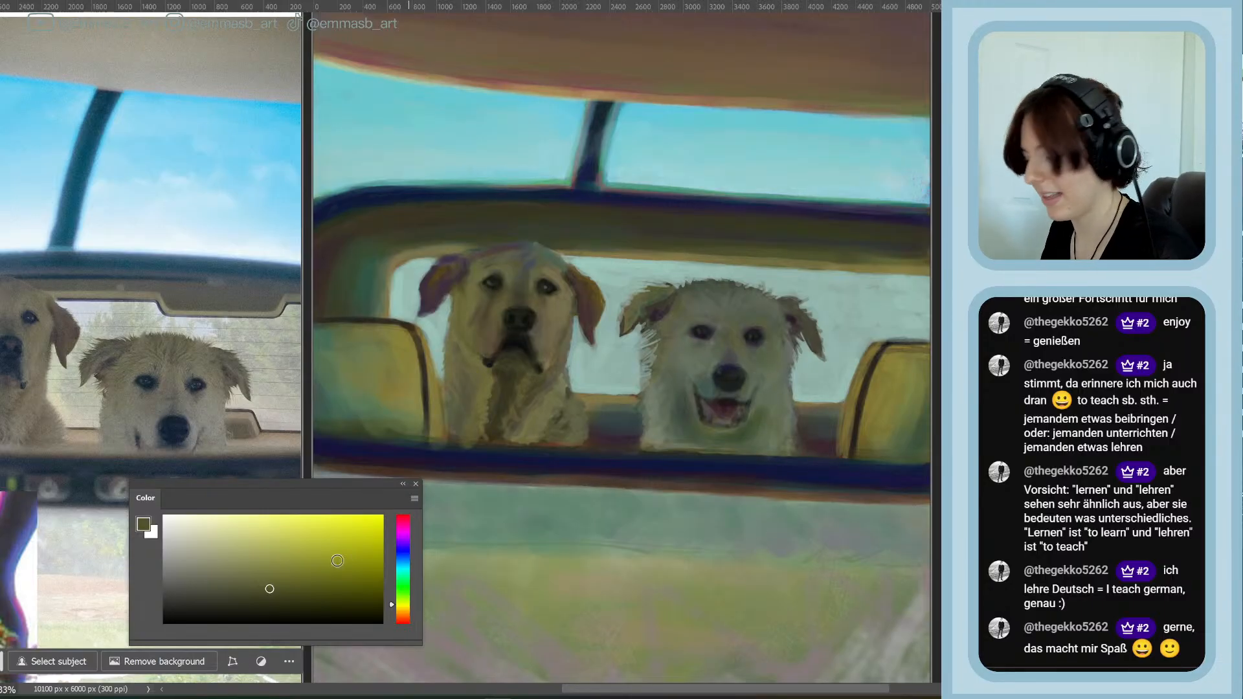
pyautogui.click(266, 611)
pyautogui.click(403, 619)
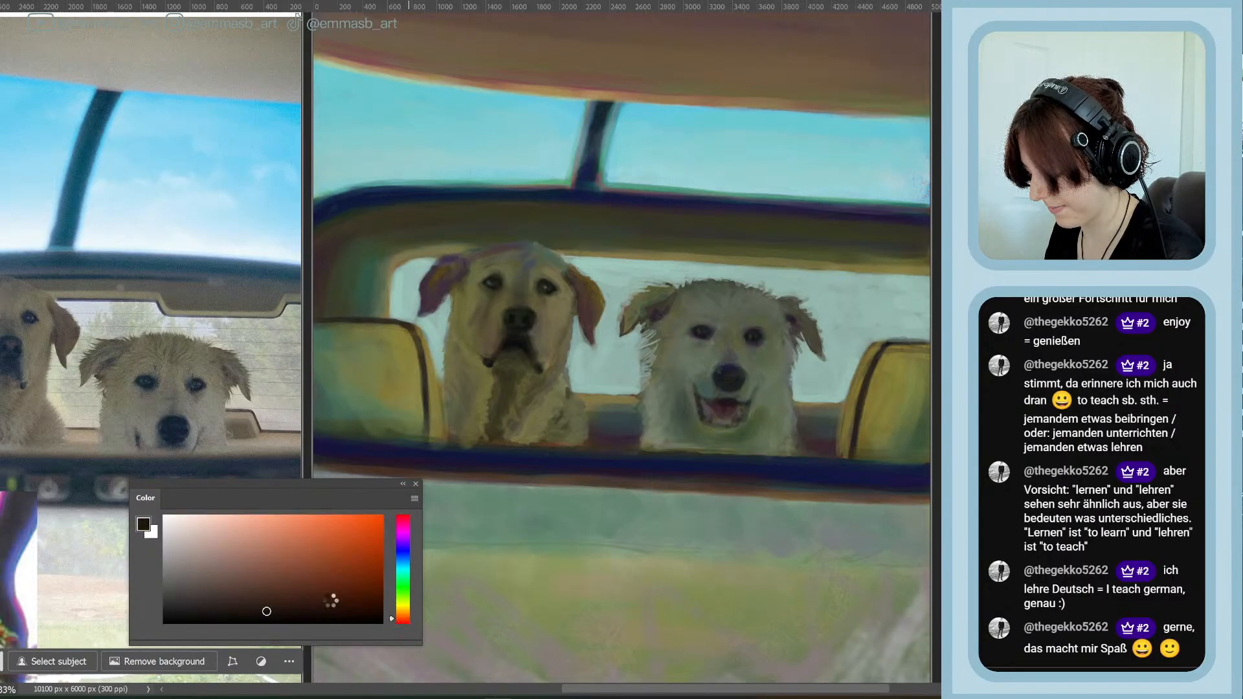
pyautogui.click(276, 620)
pyautogui.click(403, 522)
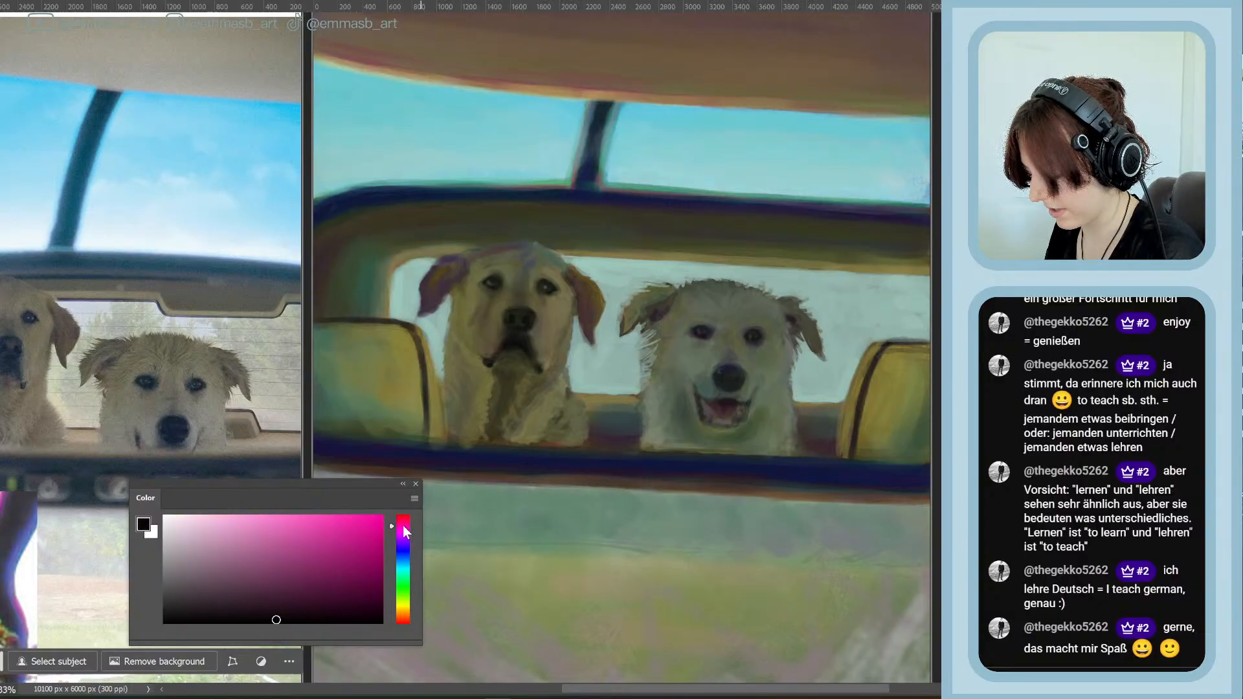
pyautogui.click(403, 526)
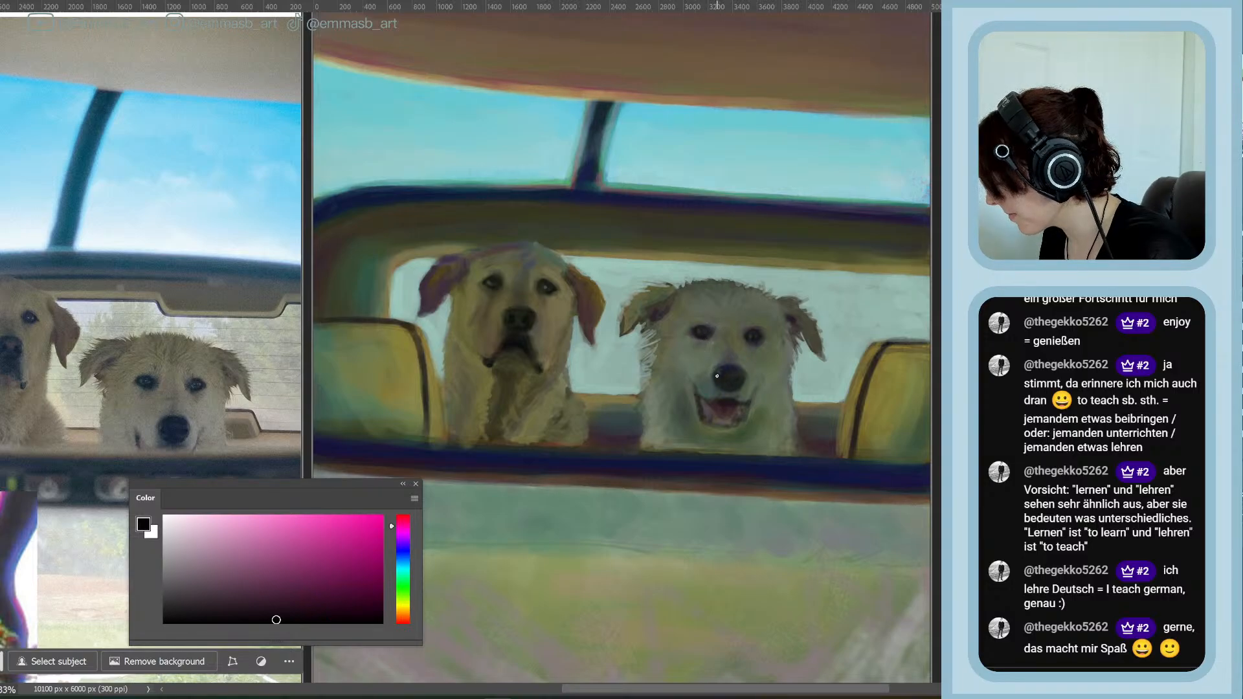
pyautogui.keyDown('alt'); pyautogui.click(702, 343); pyautogui.keyUp('alt')
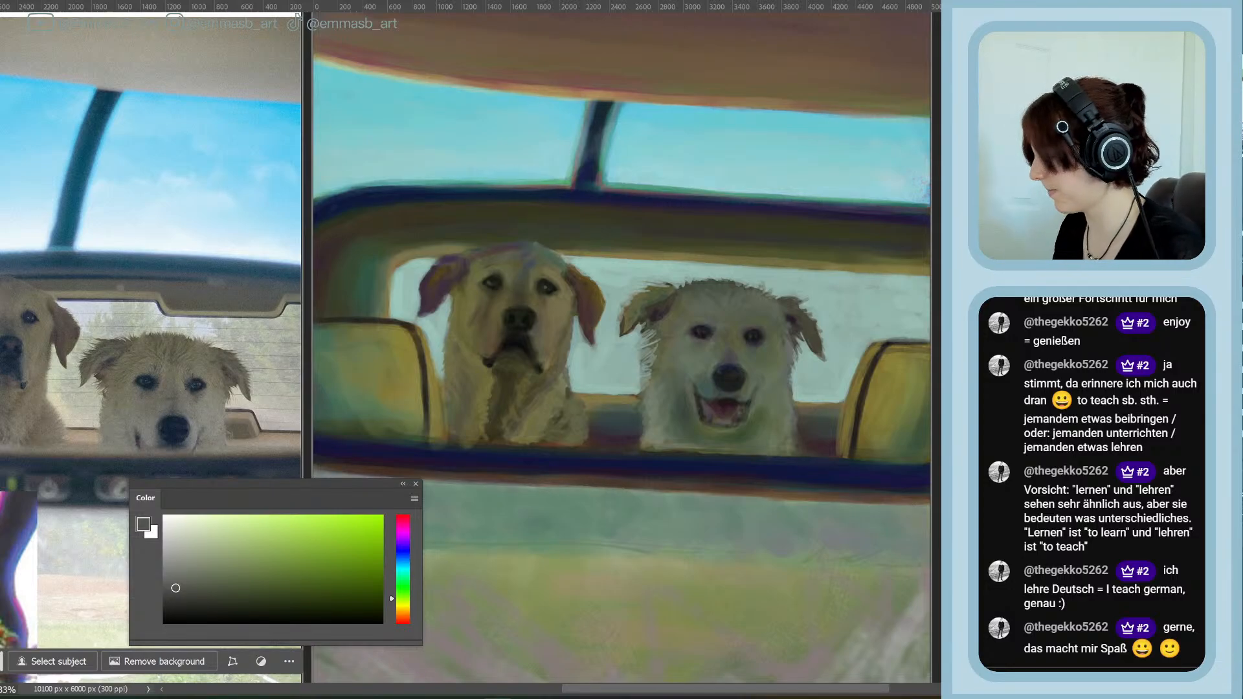
# Bring the whole painting into view, move the Color panel off the reference board to beside the painting, and make the panel narrower
pyautogui.hotkey('ctrl', '-')
pyautogui.hotkey('ctrl', '-')
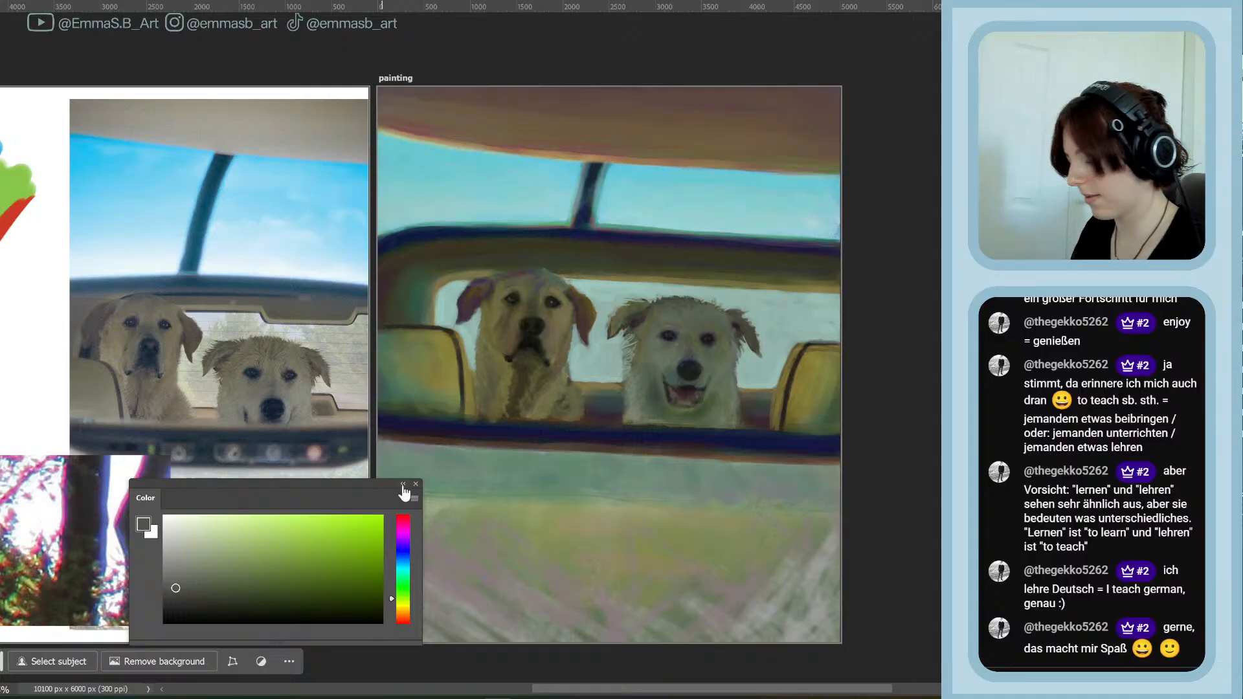
pyautogui.moveTo(291, 488); pyautogui.dragTo(1007, 104)
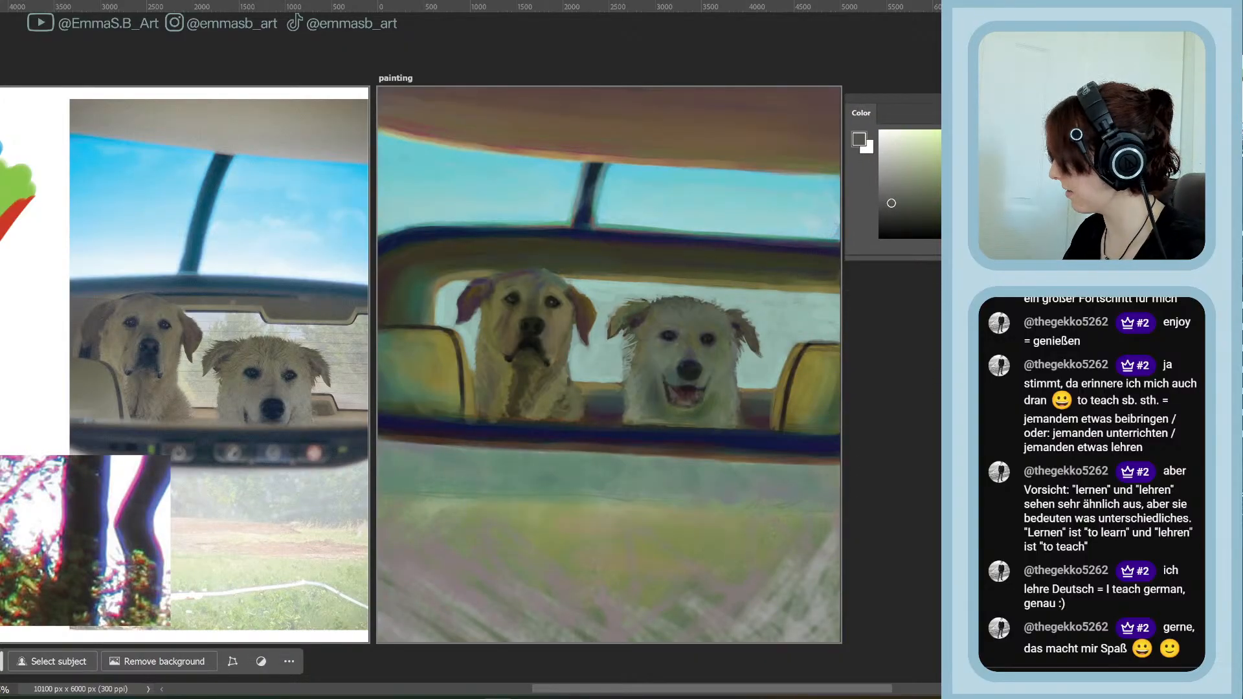
pyautogui.moveTo(1137, 194); pyautogui.dragTo(1007, 194)
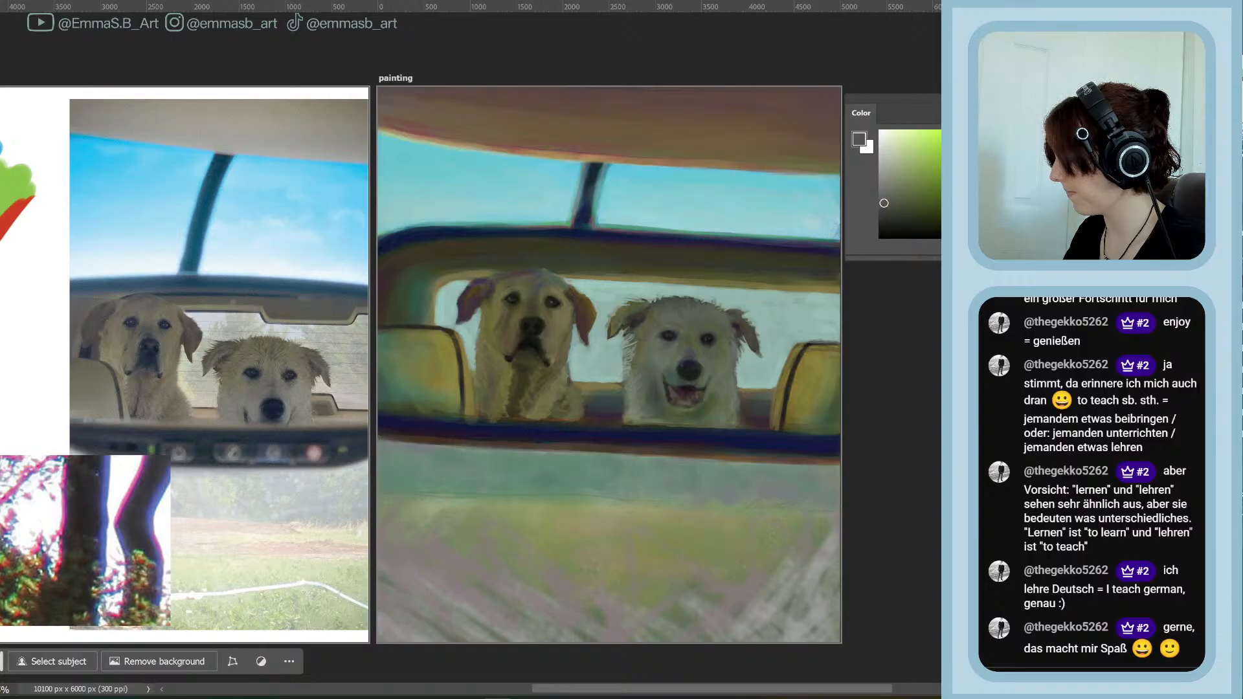
# Frame the reference photo and the full painting side by side, and save the document
pyautogui.hotkey('ctrl', '-')
pyautogui.moveTo(672, 690)
pyautogui.mouseDown()
pyautogui.moveTo(716, 690)
pyautogui.moveTo(684, 691)
pyautogui.mouseUp()
pyautogui.hotkey('ctrl', '+')
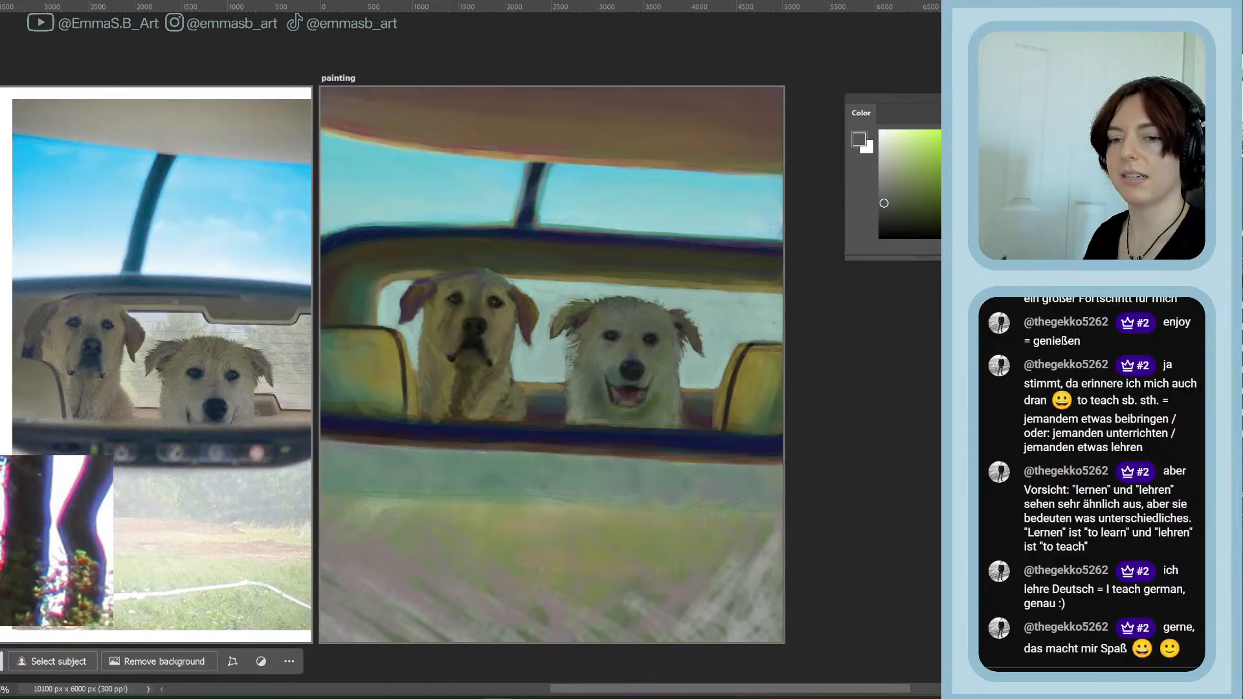
pyautogui.moveTo(763, 502); pyautogui.dragTo(785, 523)
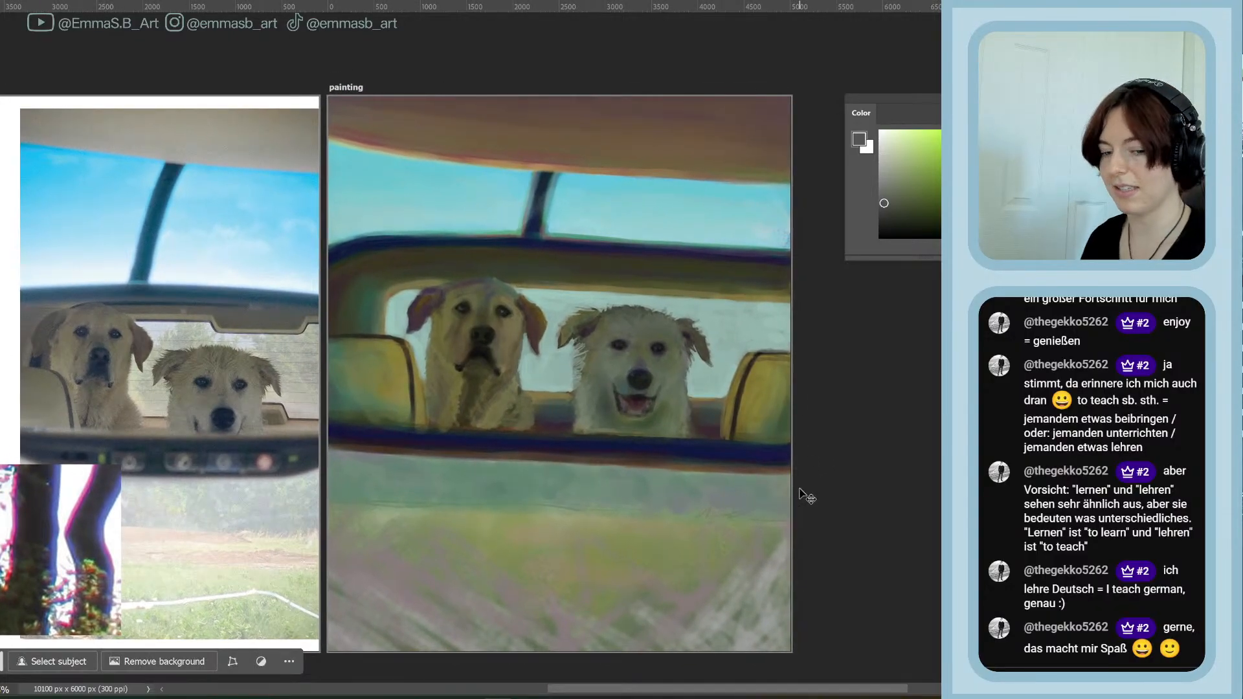
pyautogui.hotkey('ctrl', 's')
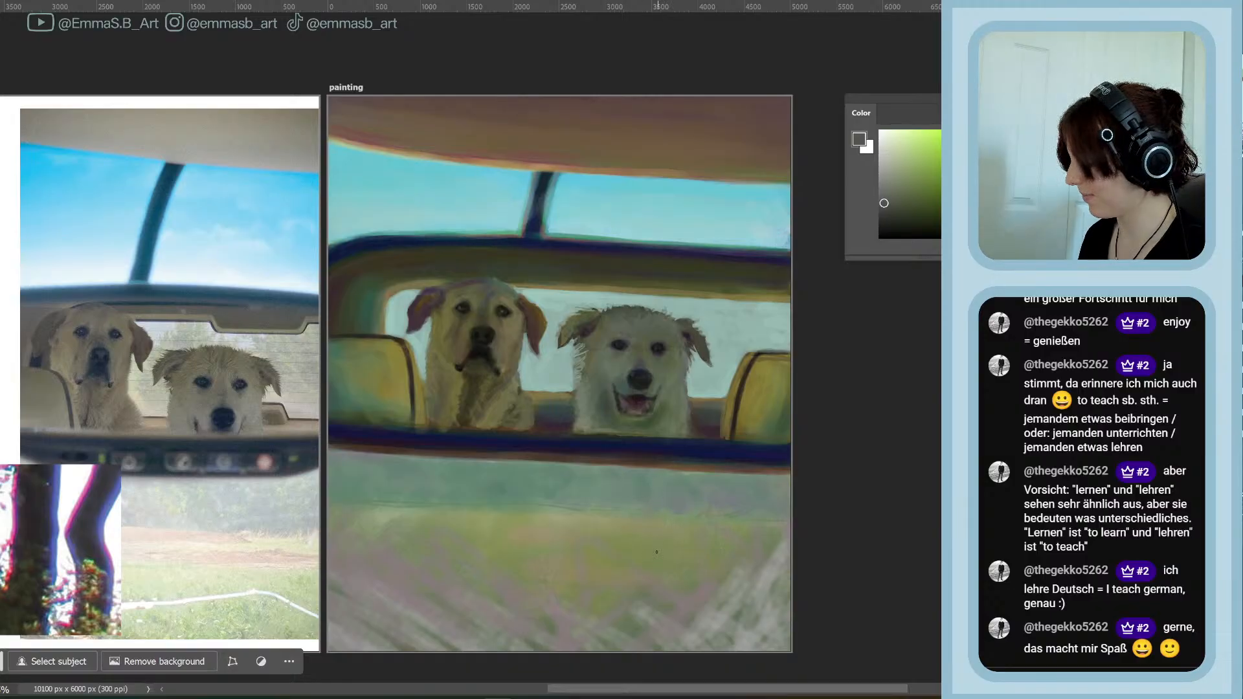
# Try a scribble on the blurred grass below the mirror, undo it, and enlarge the brush
pyautogui.moveTo(655, 555)
pyautogui.mouseDown()
pyautogui.moveTo(698, 514)
pyautogui.moveTo(709, 546)
pyautogui.mouseUp()
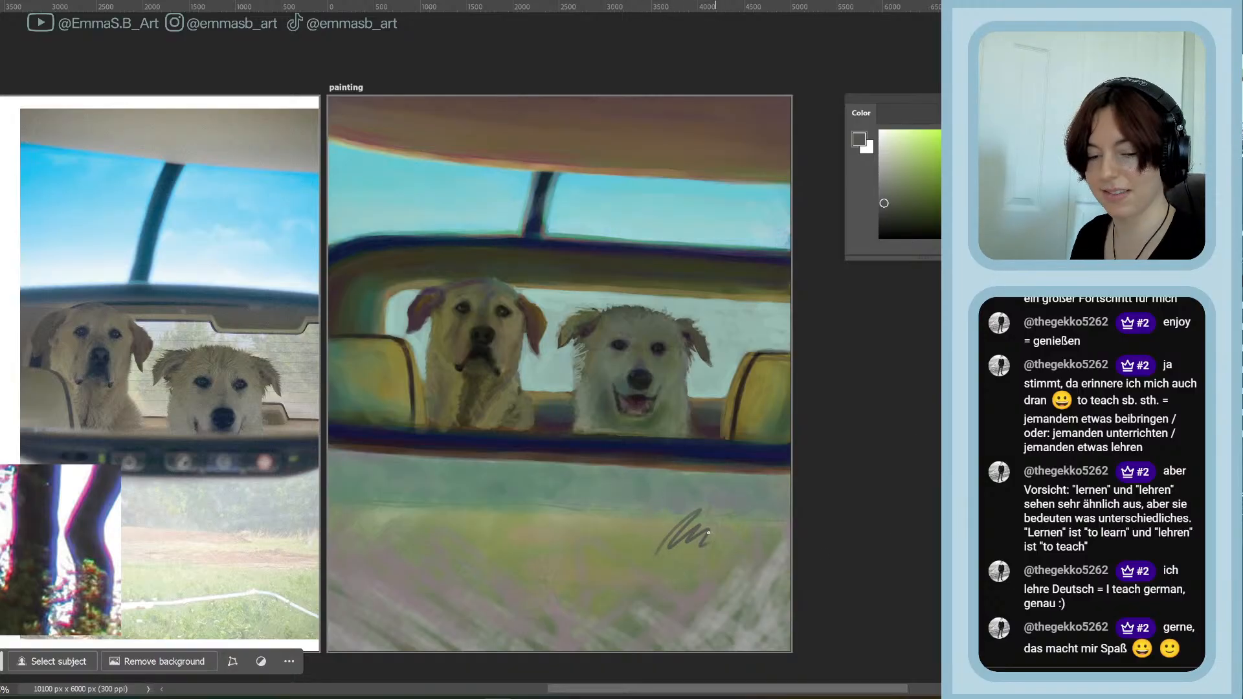
pyautogui.hotkey('ctrl', 'z')
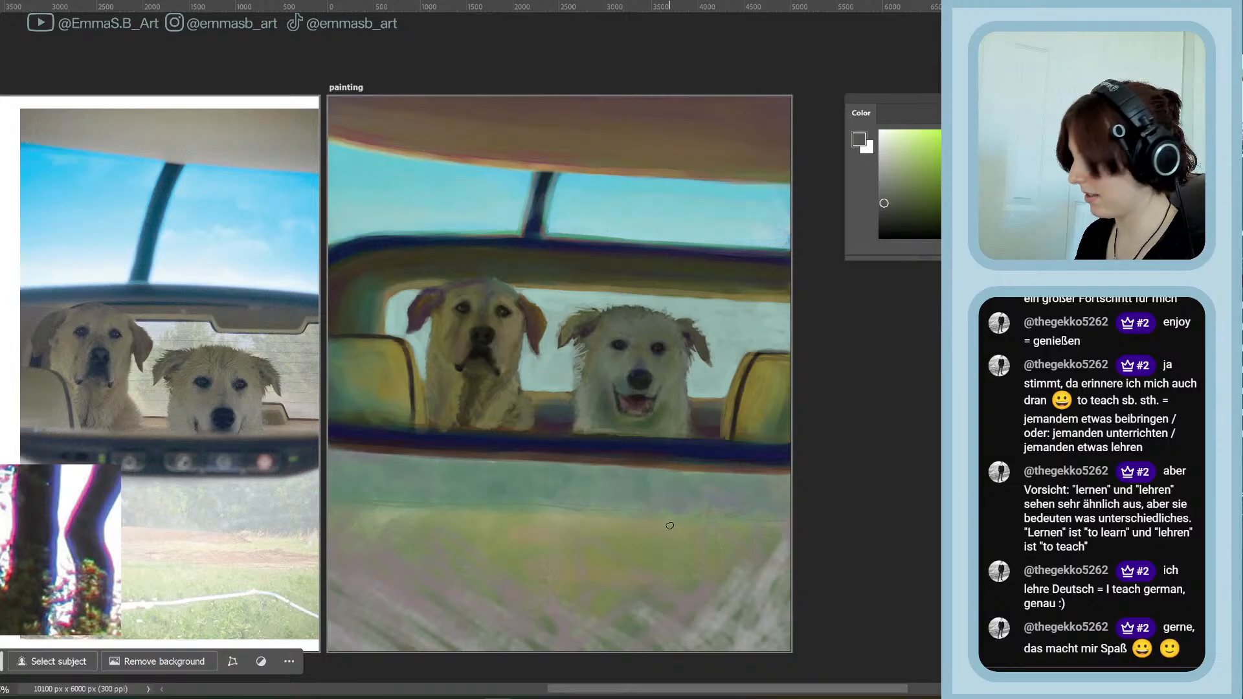
pyautogui.press(']')
pyautogui.press(']')
pyautogui.press(']')
pyautogui.press(']')
pyautogui.press(']')
pyautogui.press(']')
pyautogui.press(']')
pyautogui.press(']')
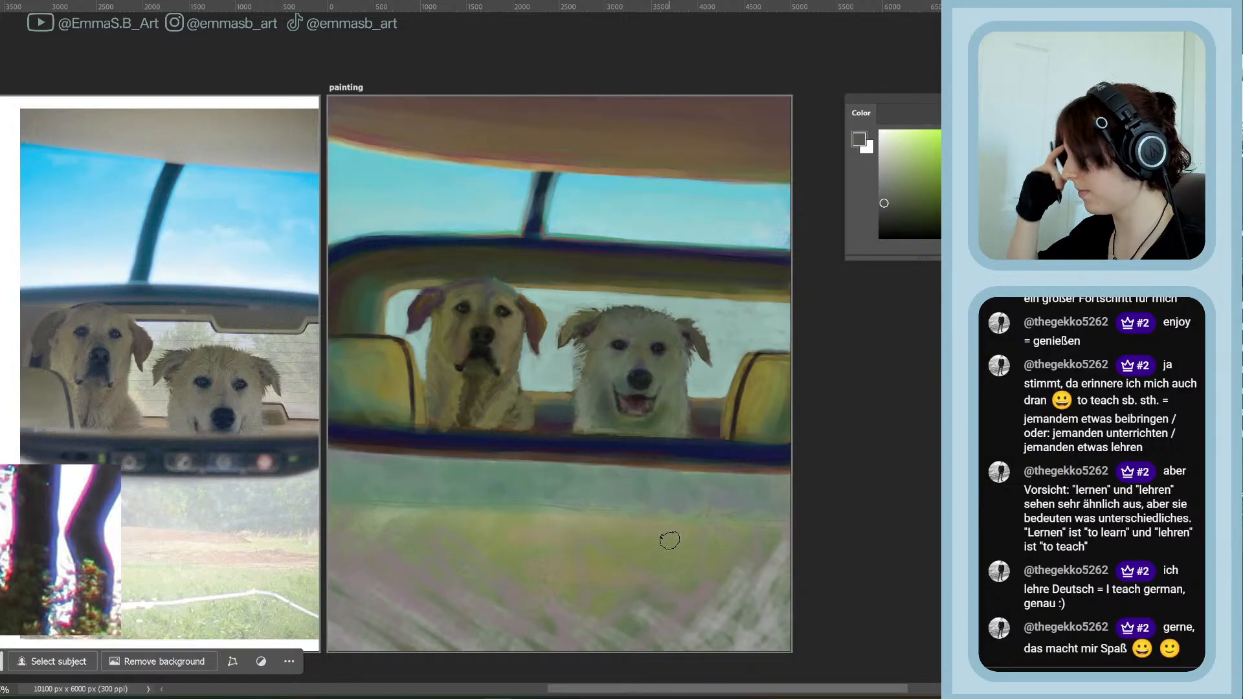
# Set the foreground to a dark muted green, and shift the Color panel clear of the painting's edge
pyautogui.click(1004, 196)
pyautogui.click(908, 215)
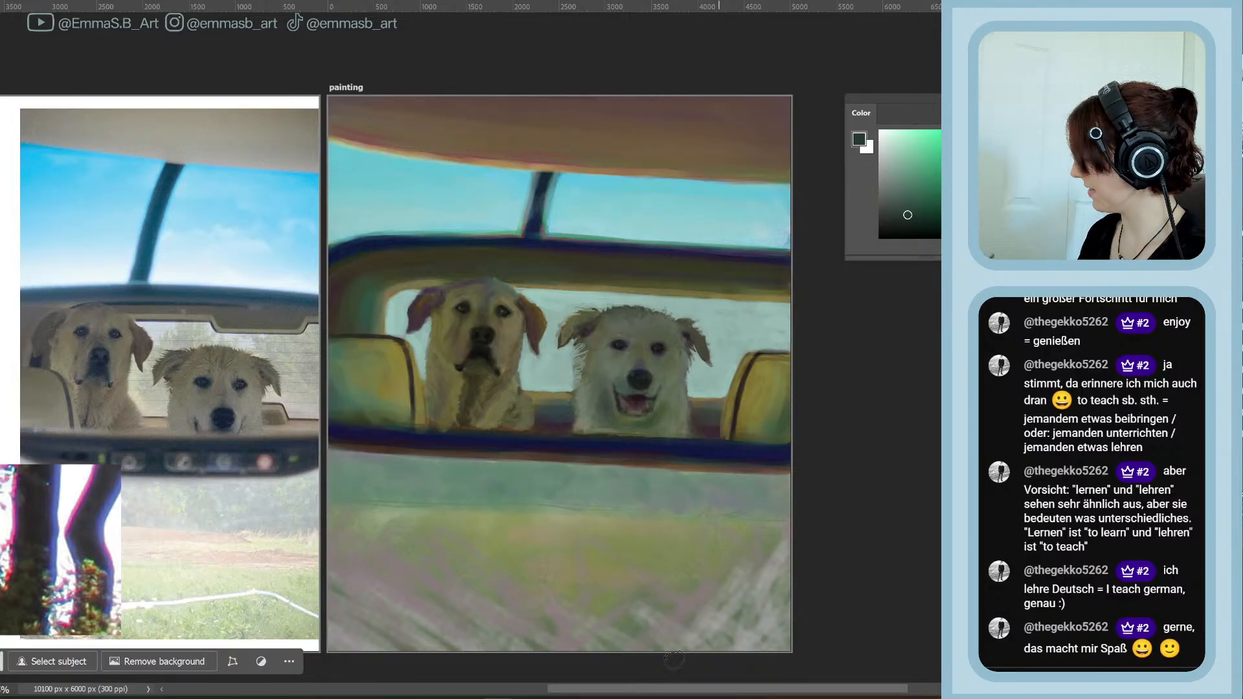
pyautogui.moveTo(654, 692); pyautogui.dragTo(632, 692)
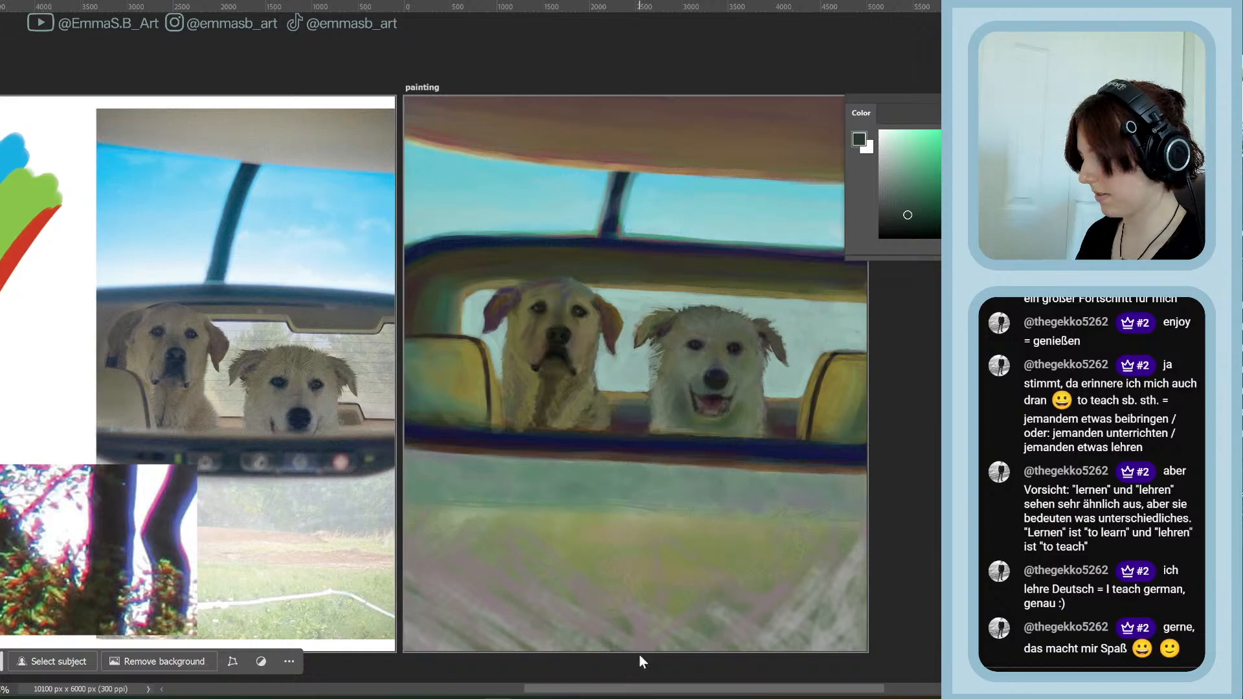
pyautogui.moveTo(932, 100)
pyautogui.mouseDown()
pyautogui.moveTo(975, 100)
pyautogui.moveTo(939, 101)
pyautogui.mouseUp()
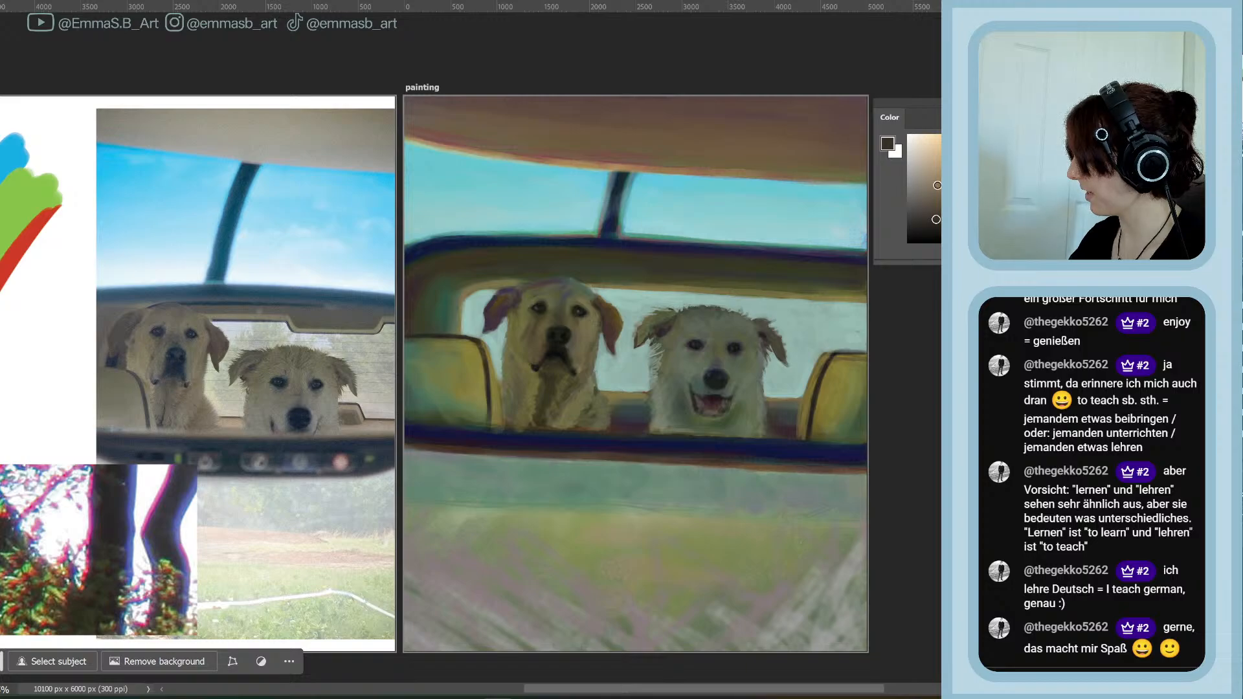
# Sample colors from the painted mirror edge and the photo's hazy background below the mirror, moving the Color panel onto the reference photo
pyautogui.keyDown('alt'); pyautogui.click(681, 430); pyautogui.keyUp('alt')
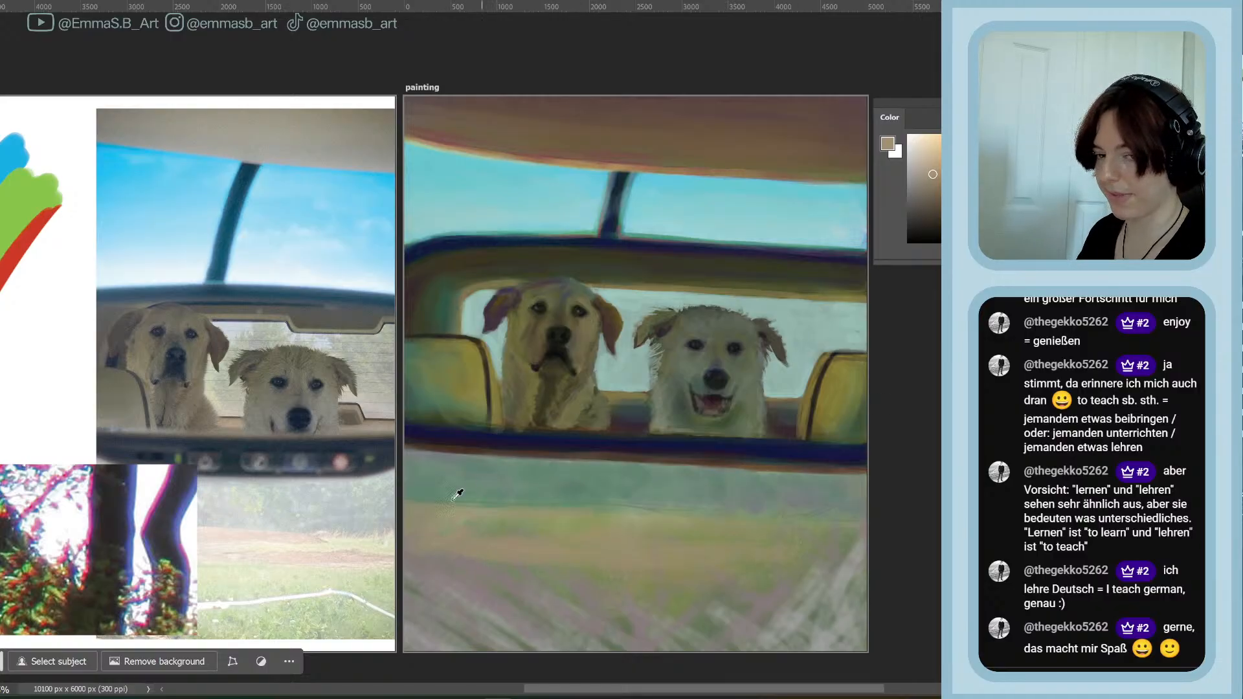
pyautogui.keyDown('alt'); pyautogui.click(321, 549); pyautogui.keyUp('alt')
pyautogui.moveTo(322, 549)
pyautogui.mouseDown()
pyautogui.moveTo(353, 546)
pyautogui.moveTo(336, 541)
pyautogui.mouseUp()
pyautogui.moveTo(336, 541); pyautogui.dragTo(339, 530)
pyautogui.moveTo(891, 118); pyautogui.dragTo(278, 167)
pyautogui.moveTo(340, 547)
pyautogui.mouseDown()
pyautogui.moveTo(278, 541)
pyautogui.moveTo(244, 563)
pyautogui.moveTo(278, 615)
pyautogui.moveTo(245, 512)
pyautogui.moveTo(234, 517)
pyautogui.moveTo(269, 495)
pyautogui.moveTo(247, 477)
pyautogui.moveTo(311, 479)
pyautogui.moveTo(343, 511)
pyautogui.moveTo(294, 508)
pyautogui.moveTo(290, 525)
pyautogui.mouseUp()
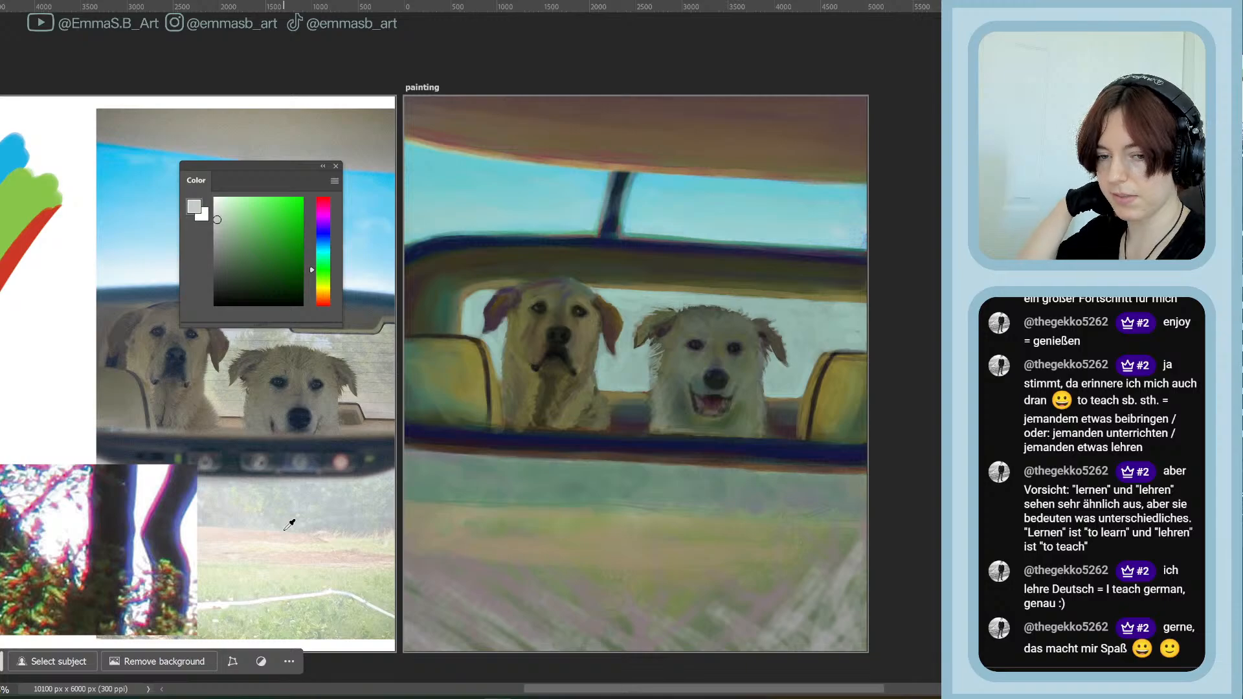
# Return the Color panel beside the painting, choose a muted gray-green, and start painting the band below the mirror with a larger brush
pyautogui.moveTo(272, 166); pyautogui.dragTo(958, 167)
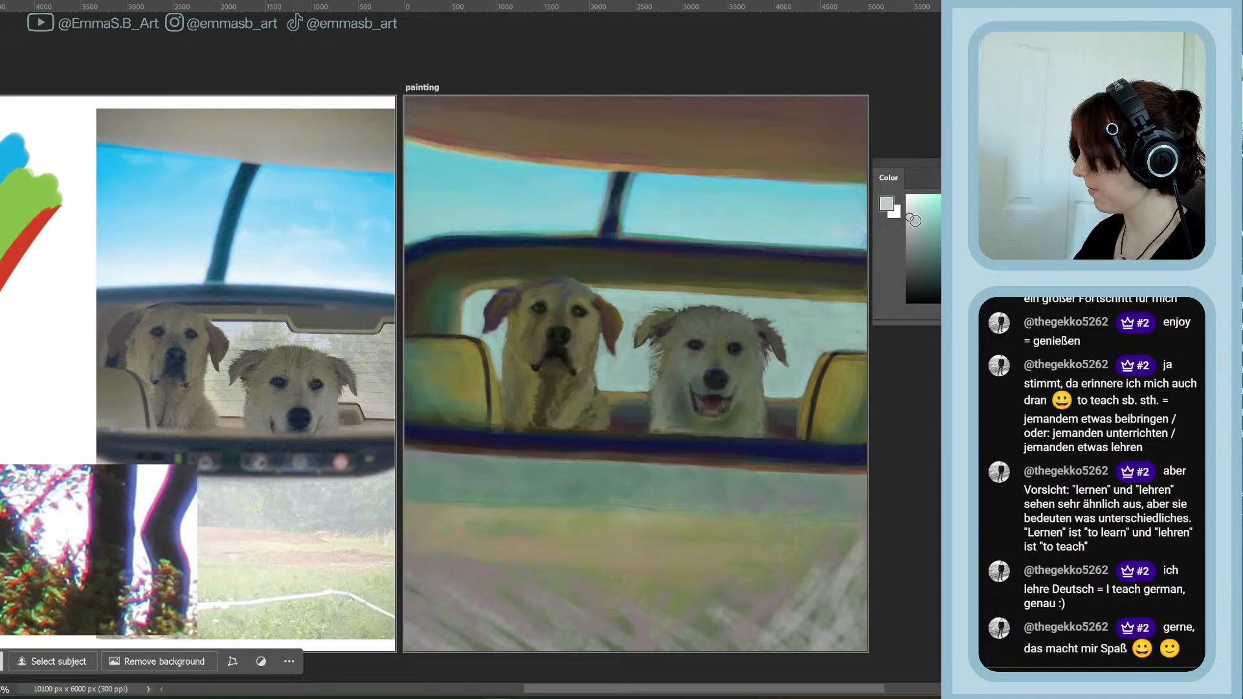
pyautogui.moveTo(914, 220); pyautogui.dragTo(916, 235)
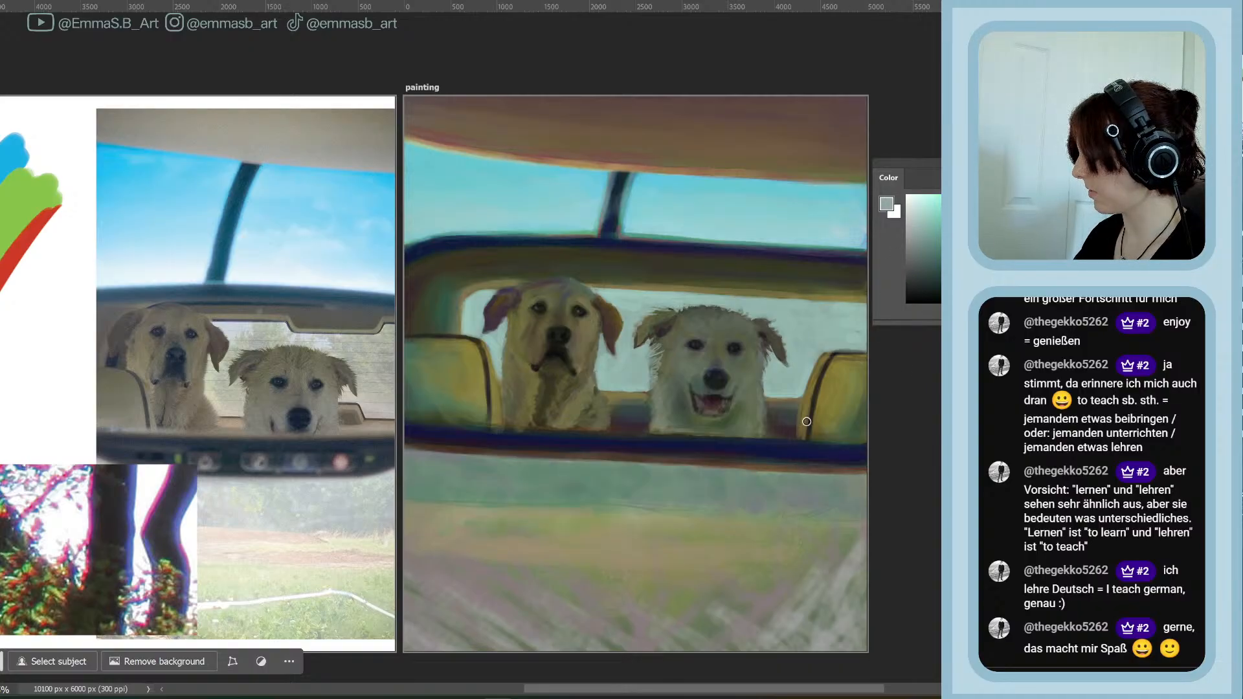
pyautogui.press(']')
pyautogui.press(']')
pyautogui.press(']')
pyautogui.press(']')
pyautogui.press(']')
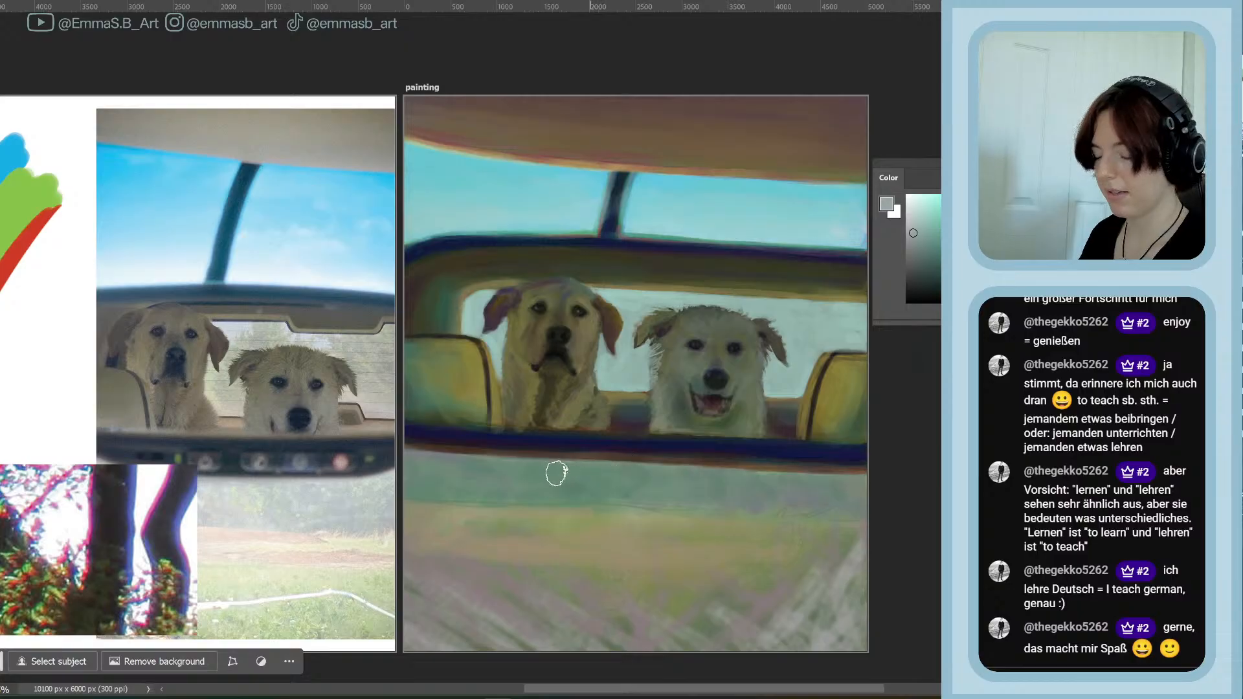
pyautogui.moveTo(411, 477); pyautogui.dragTo(437, 484)
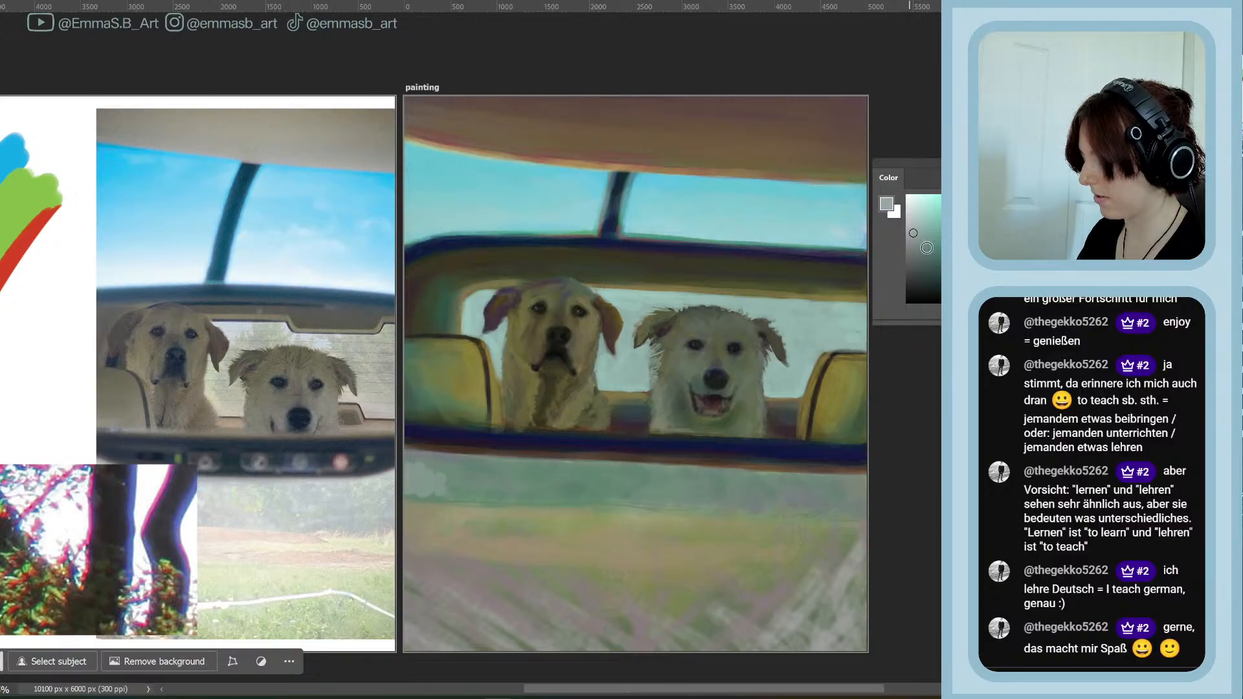
# Darken the gray, try a stroke along the mirror's lower edge, undo it, and repaint the edge beneath the left dog
pyautogui.click(914, 243)
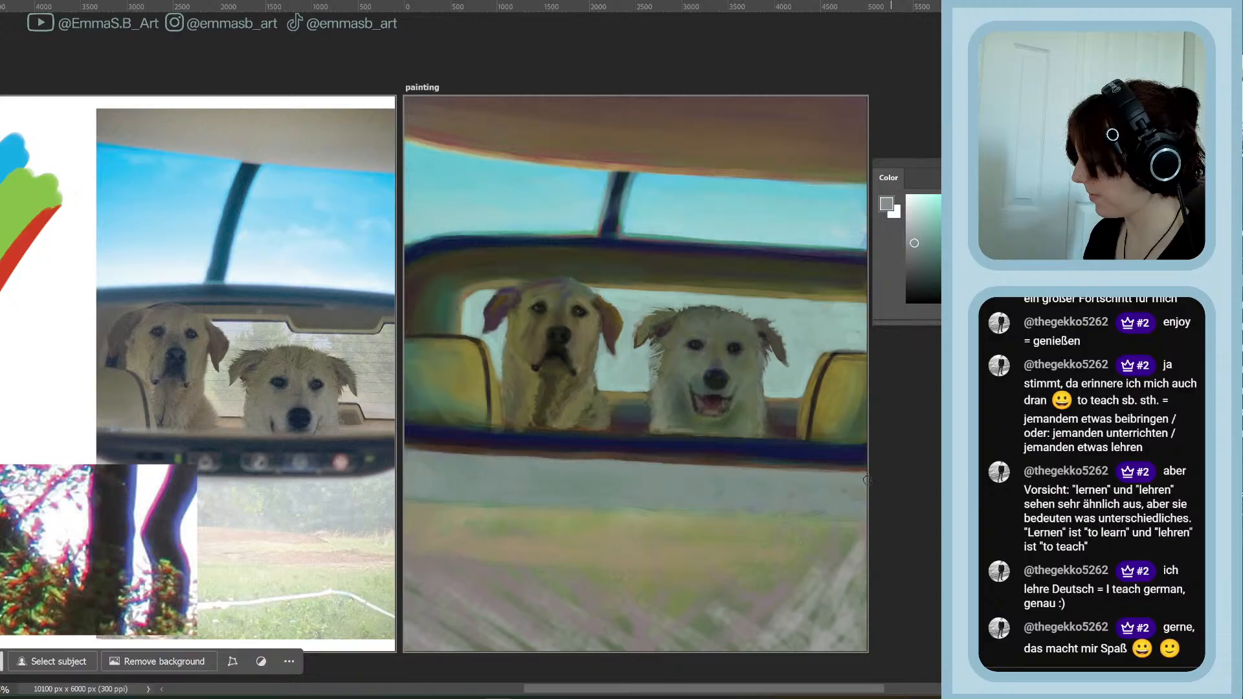
pyautogui.moveTo(441, 457)
pyautogui.mouseDown()
pyautogui.moveTo(768, 472)
pyautogui.moveTo(803, 467)
pyautogui.mouseUp()
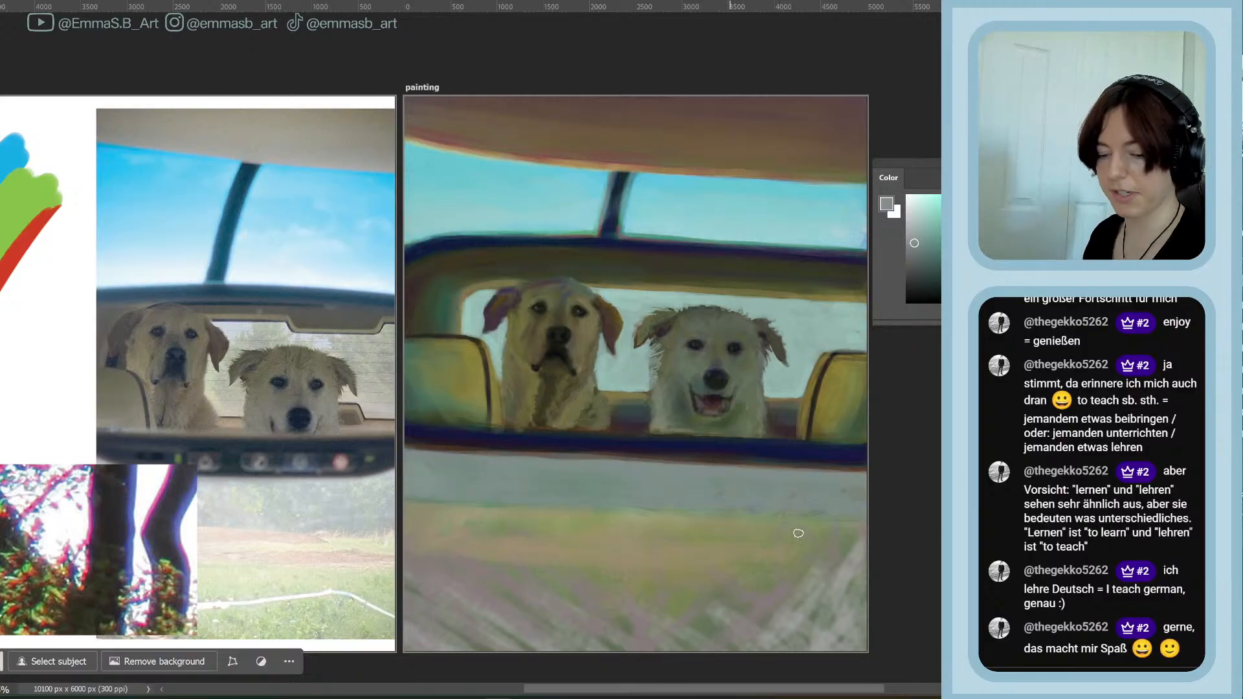
pyautogui.hotkey('ctrl', 'z')
pyautogui.moveTo(436, 454); pyautogui.dragTo(538, 457)
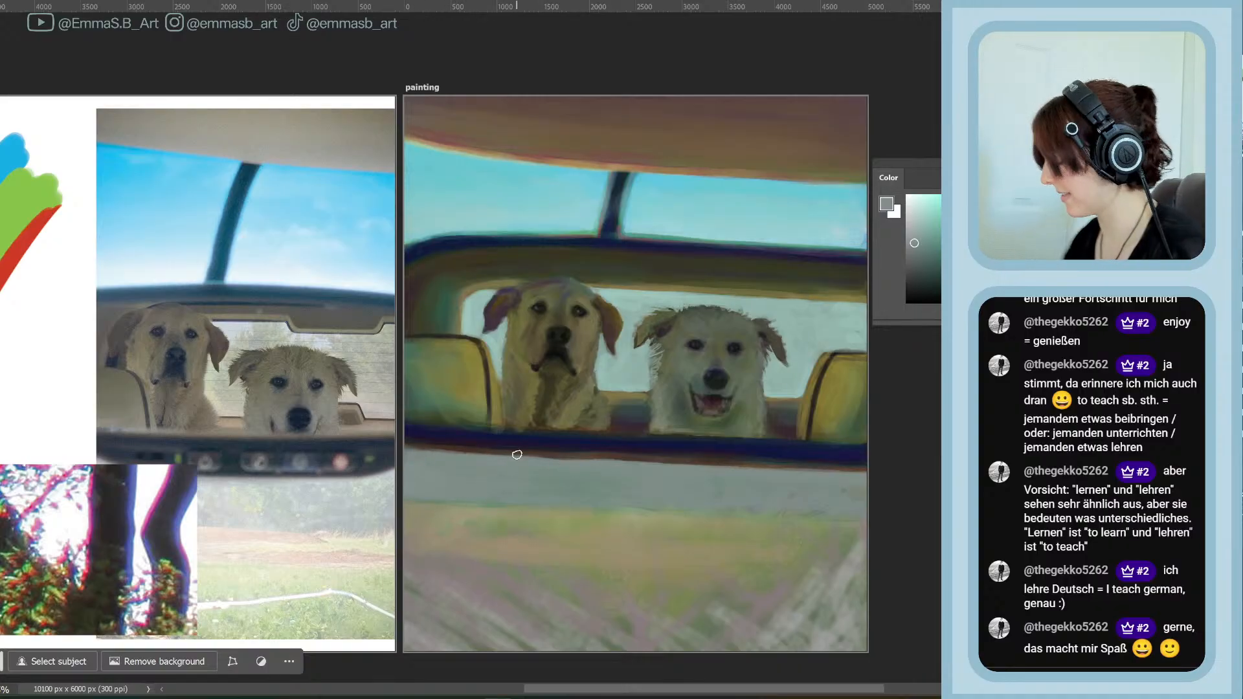
# Shade the band below the mirror with muted teal and gray-green, and shift the foreground through dark slate to a lighter blue-gray
pyautogui.click(936, 254)
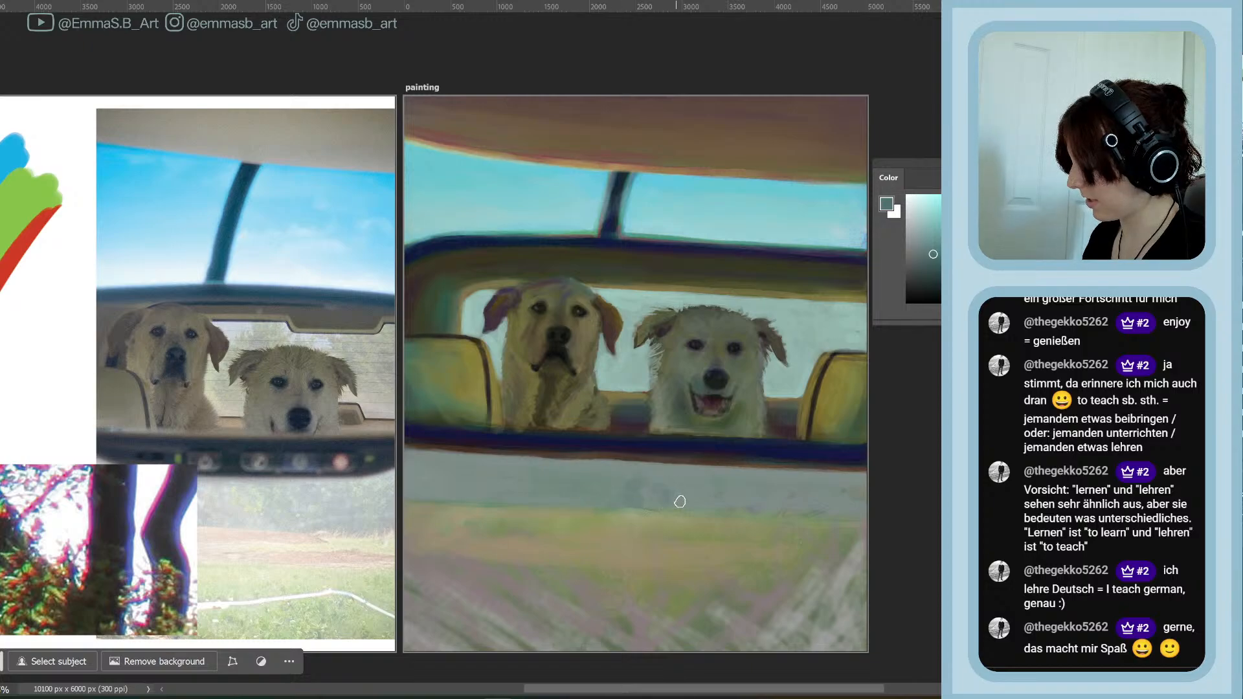
pyautogui.click(923, 249)
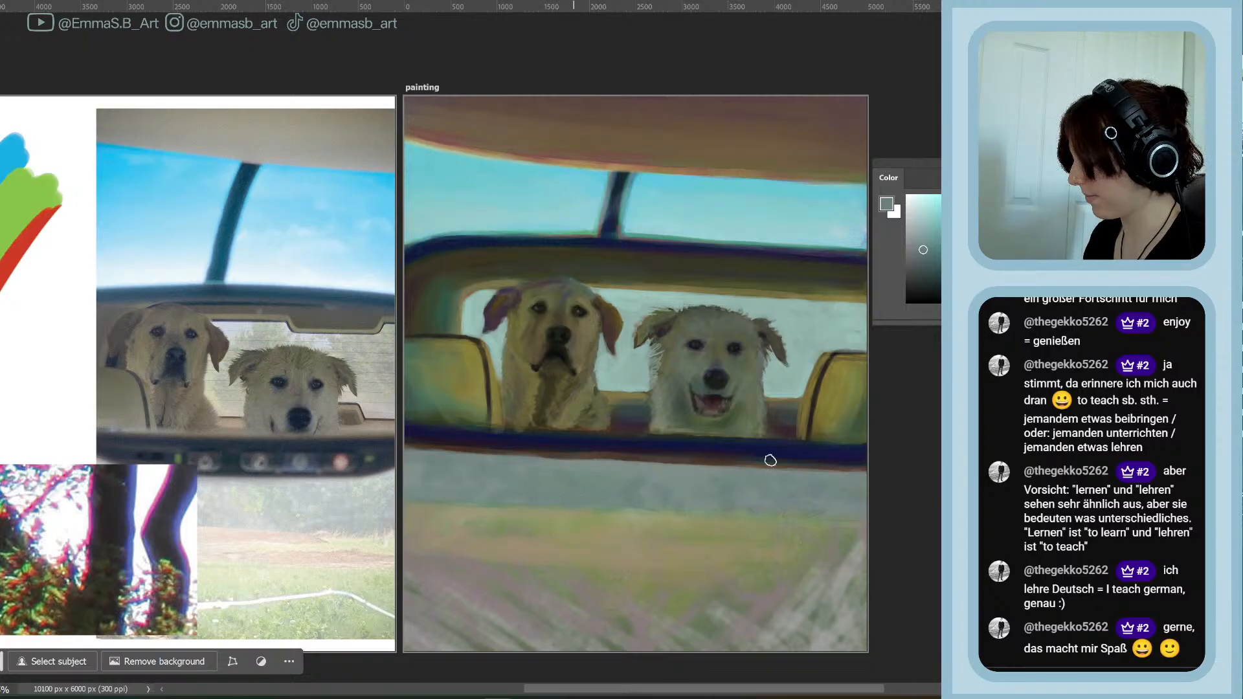
pyautogui.click(1023, 239)
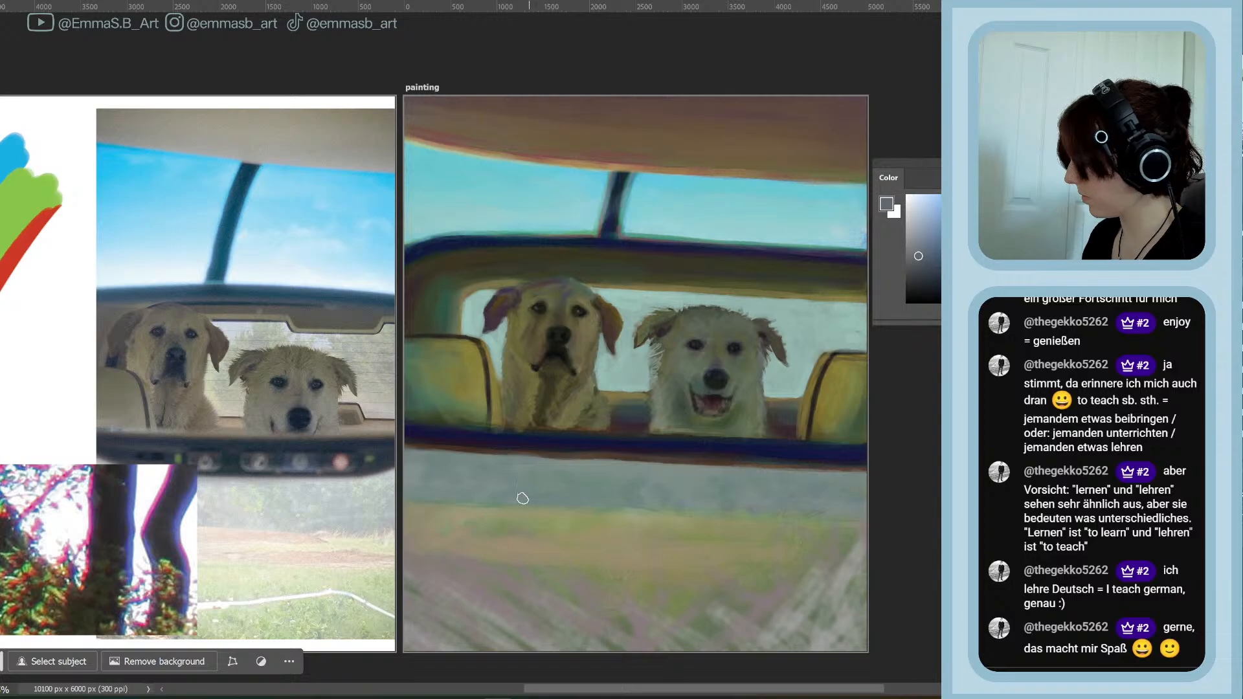
pyautogui.click(927, 240)
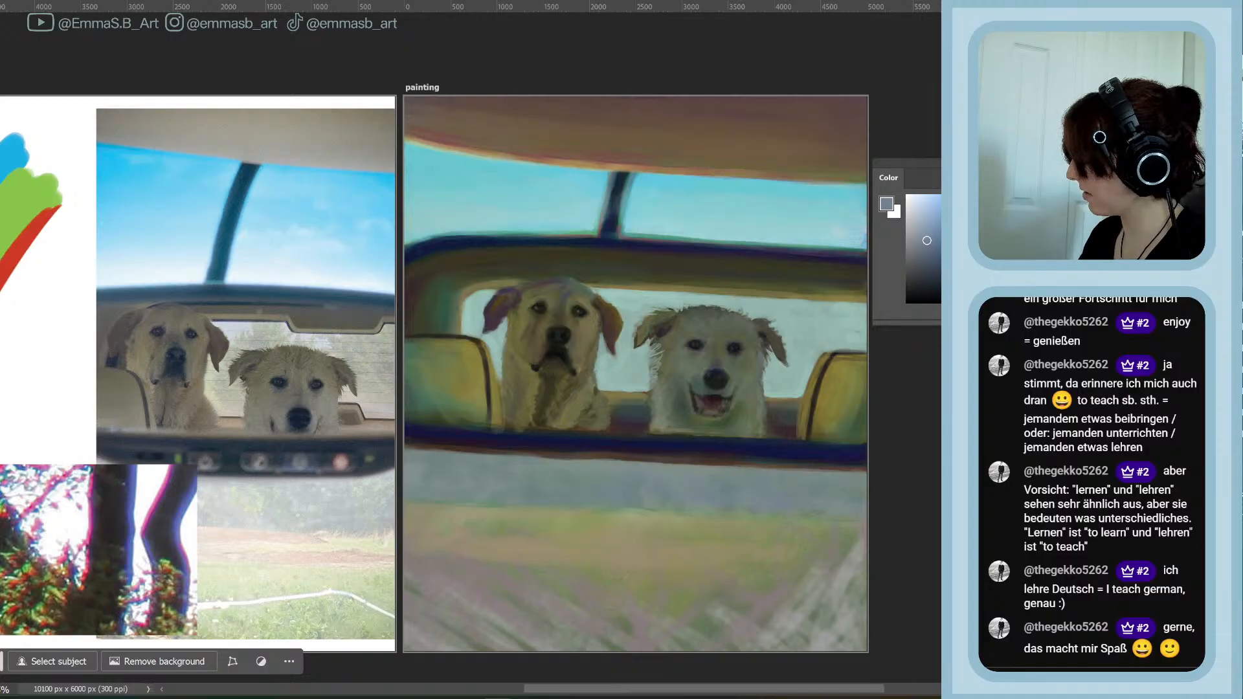
# Choose a muted green and examine the painted background below the mirror up close and beside the reference photo
pyautogui.click(928, 232)
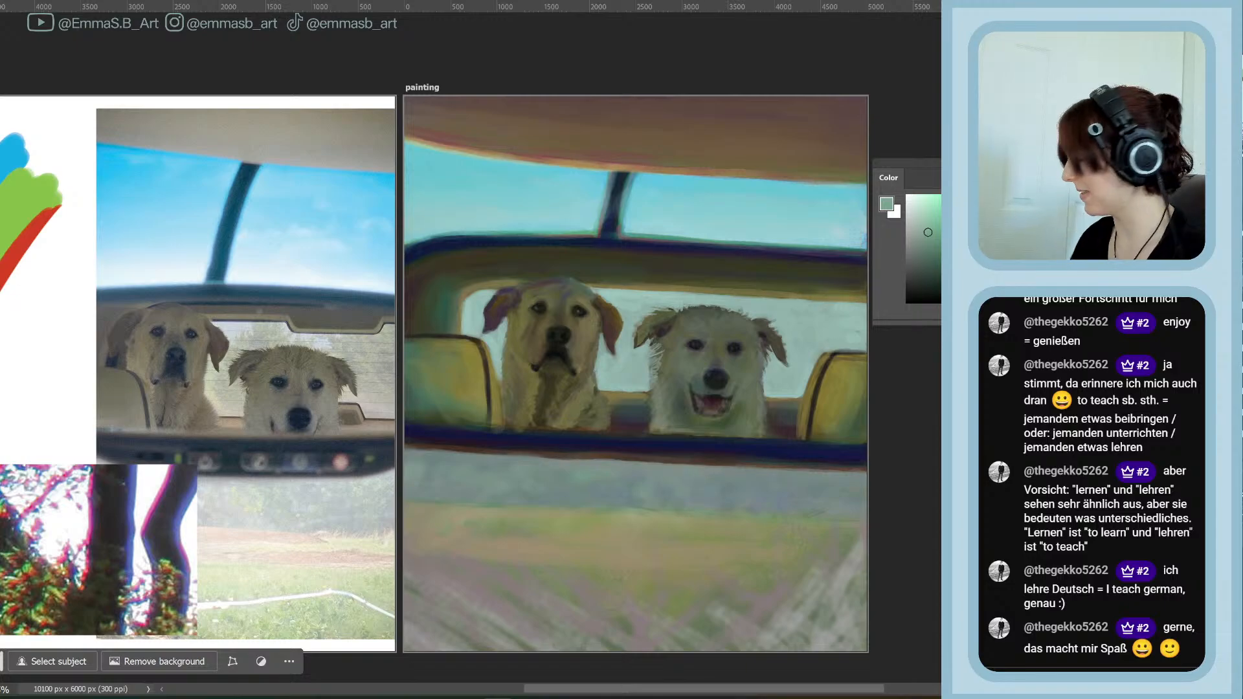
pyautogui.hotkey('ctrl', '+')
pyautogui.hotkey('ctrl', '+')
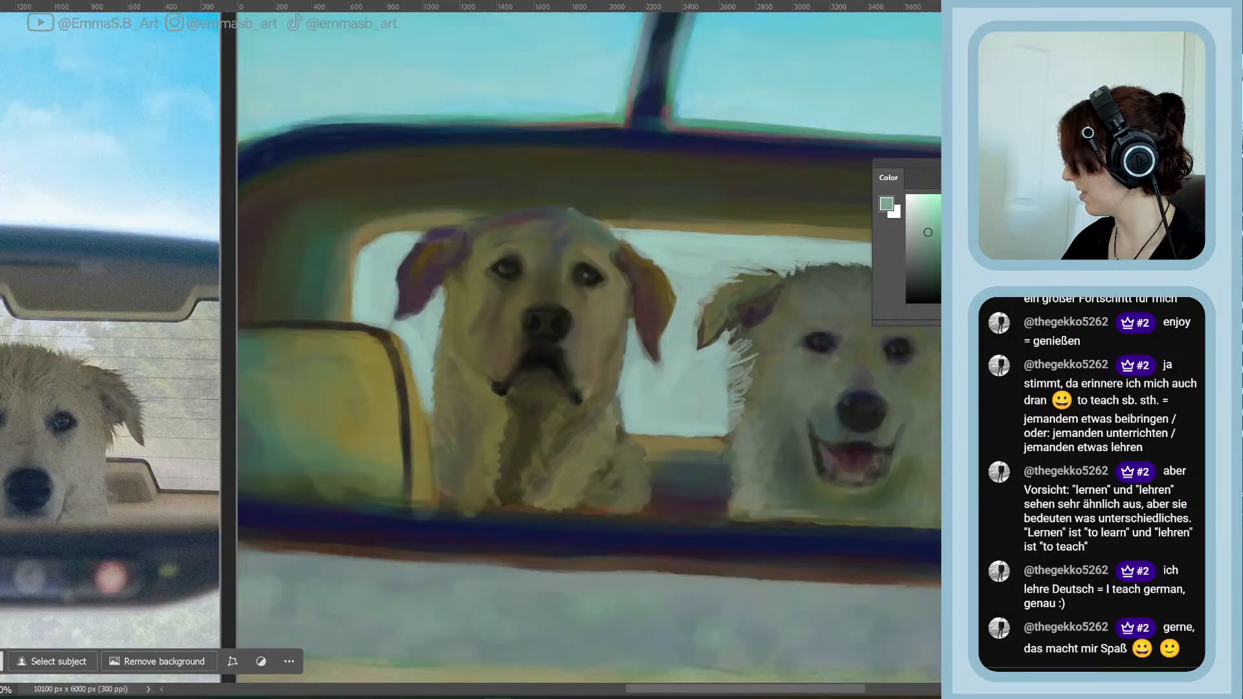
pyautogui.hotkey('ctrl', '+')
pyautogui.hotkey('ctrl', '+')
pyautogui.hotkey('ctrl', '+')
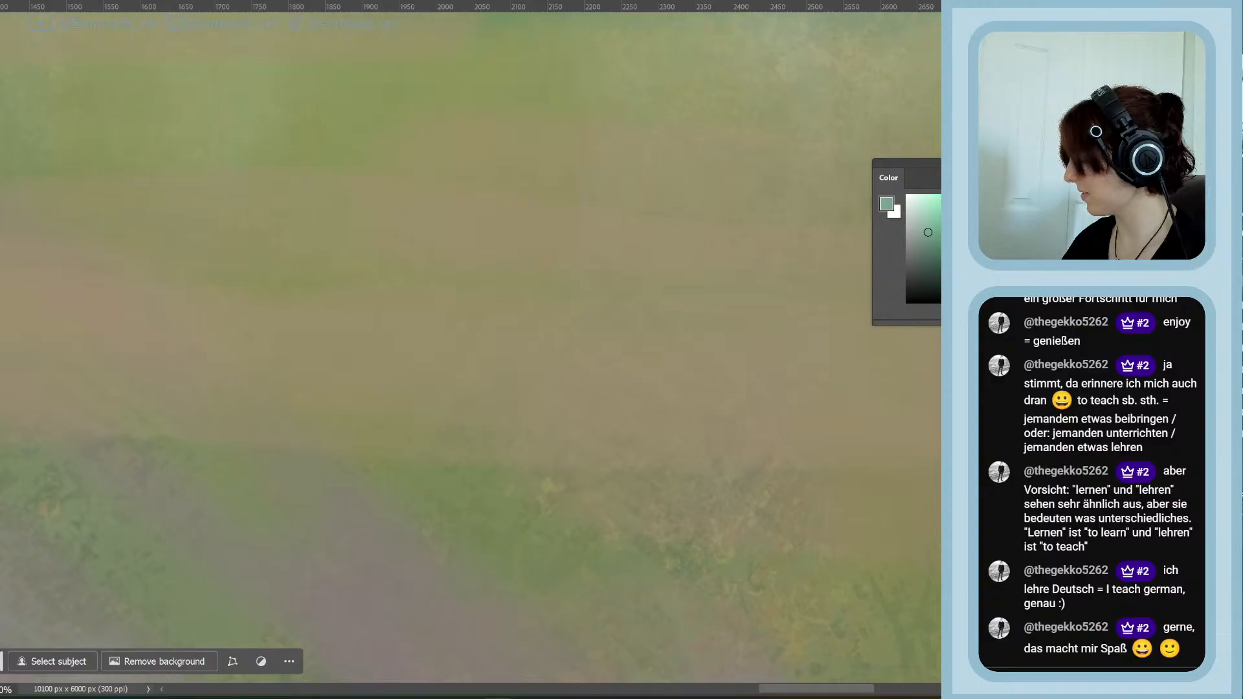
pyautogui.moveTo(324, 58); pyautogui.dragTo(890, 318)
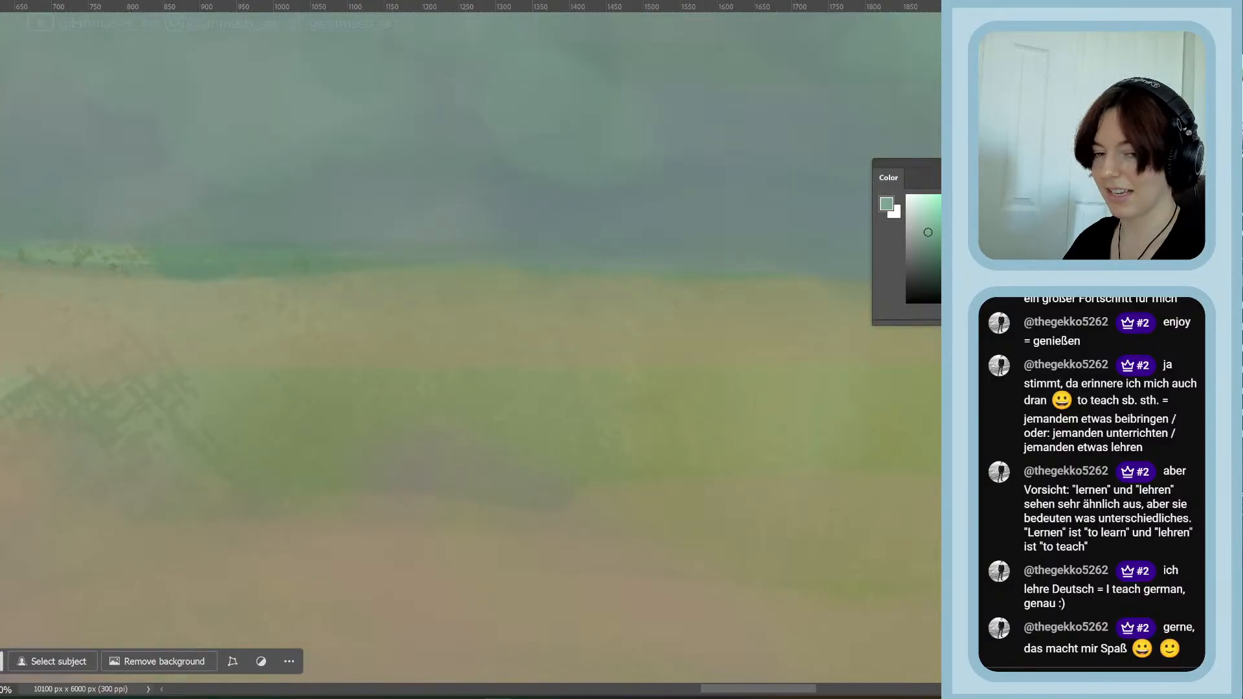
pyautogui.hotkey('ctrl', '0')
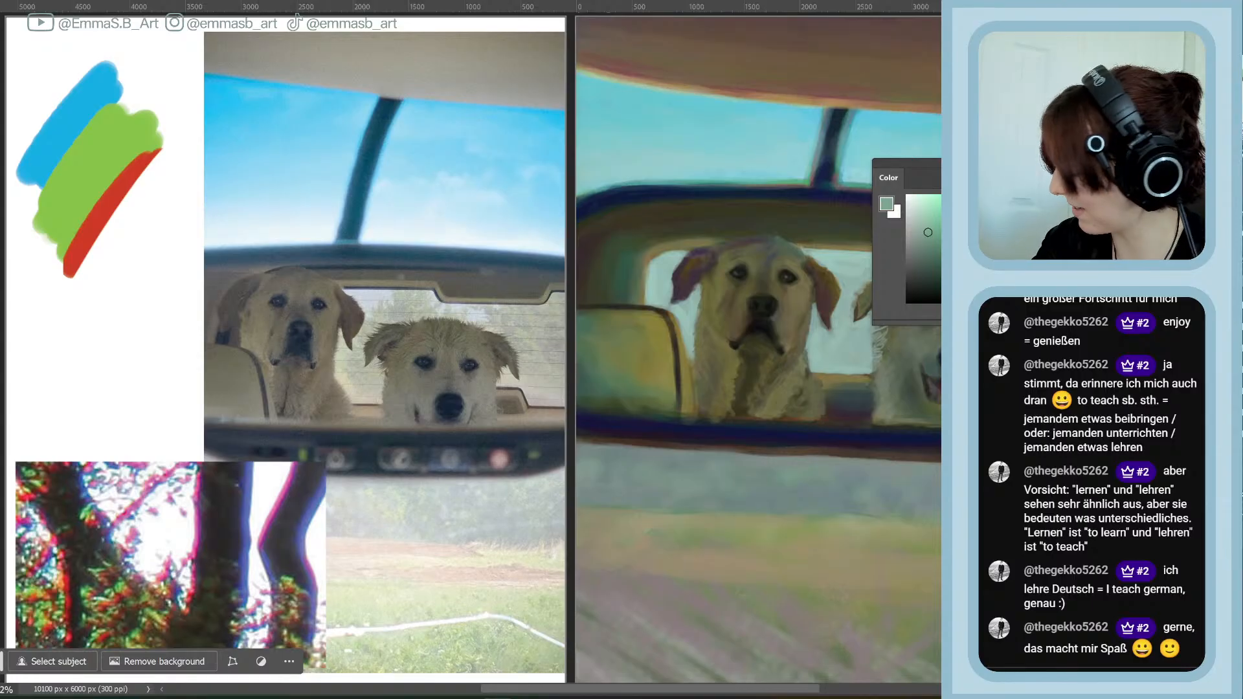
pyautogui.hotkey('ctrl', '-')
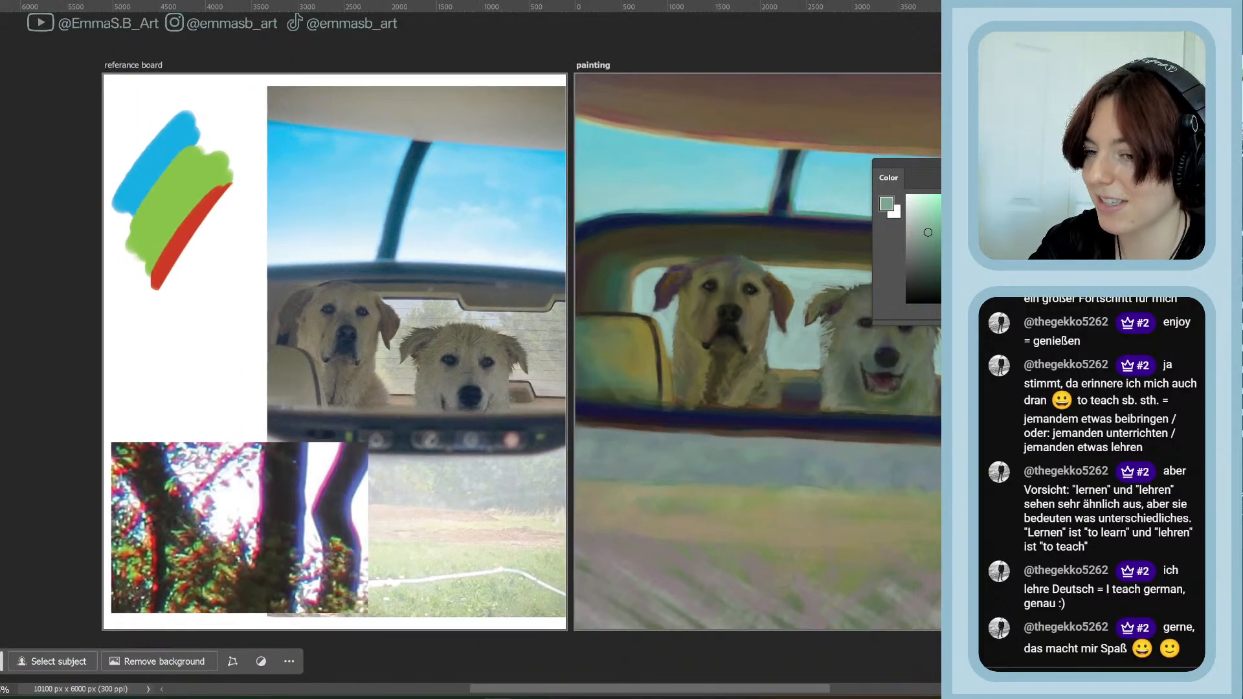
pyautogui.hotkey('ctrl', '-')
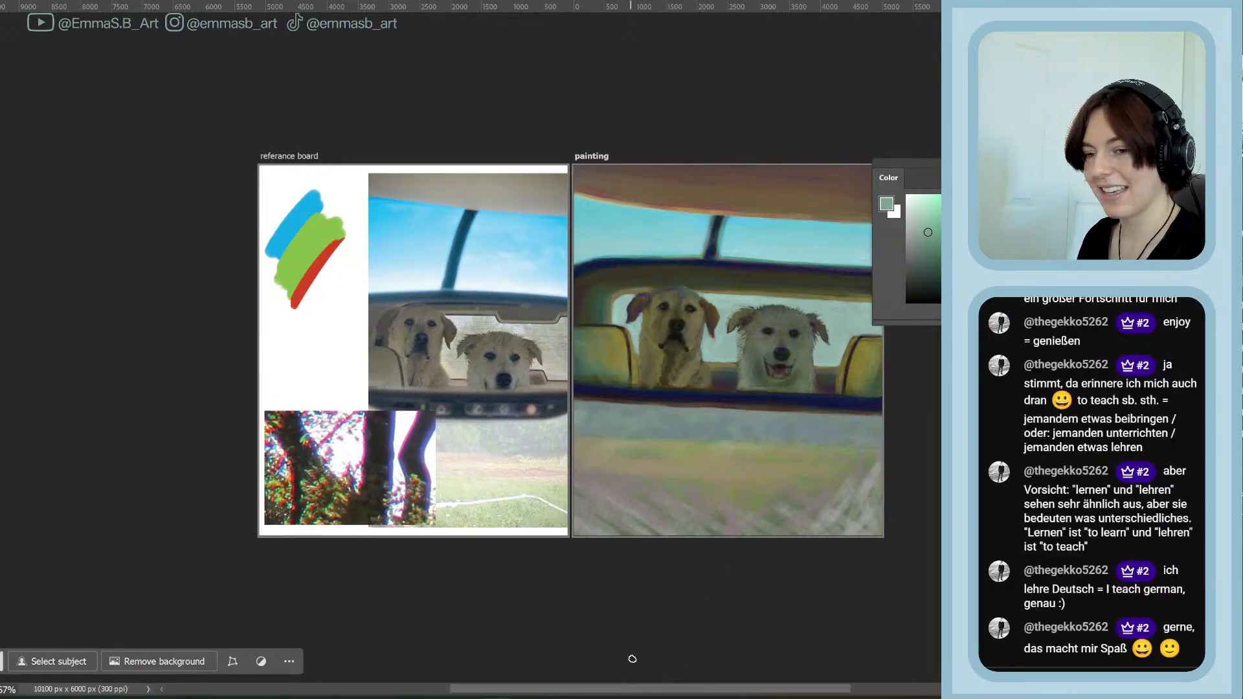
pyautogui.moveTo(660, 693); pyautogui.dragTo(714, 697)
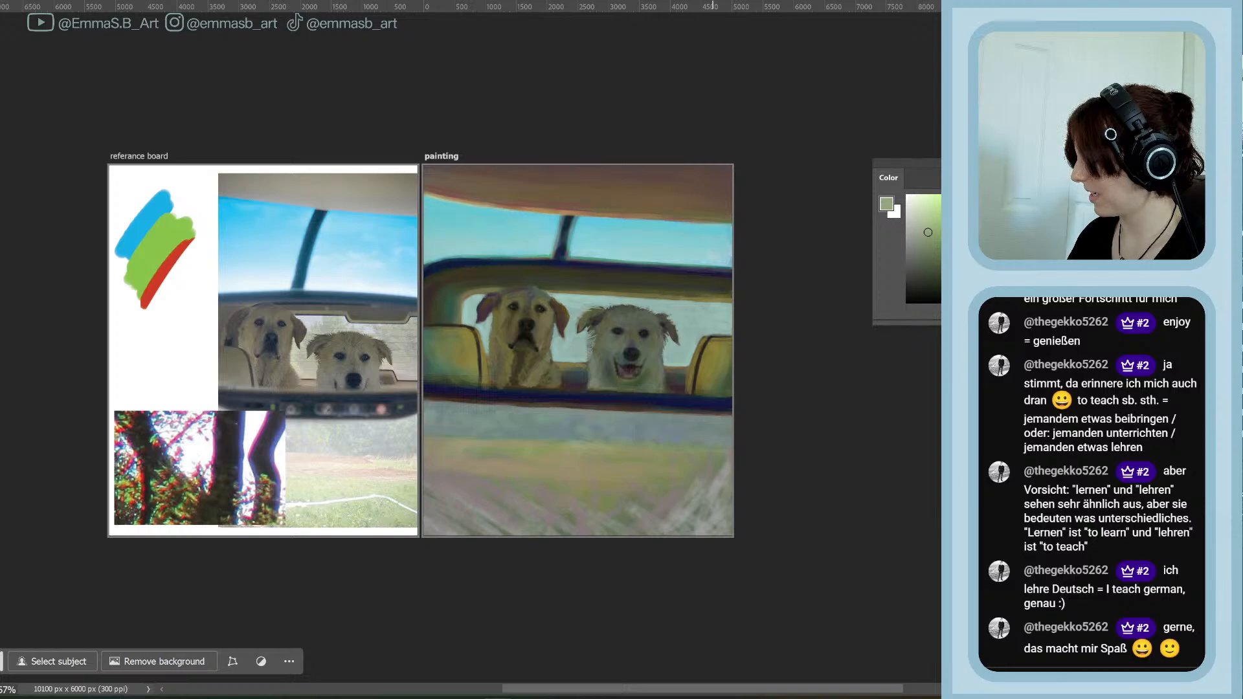
# Choose a slightly darker muted olive green and enlarge the brush for the background below the mirror
pyautogui.click(932, 236)
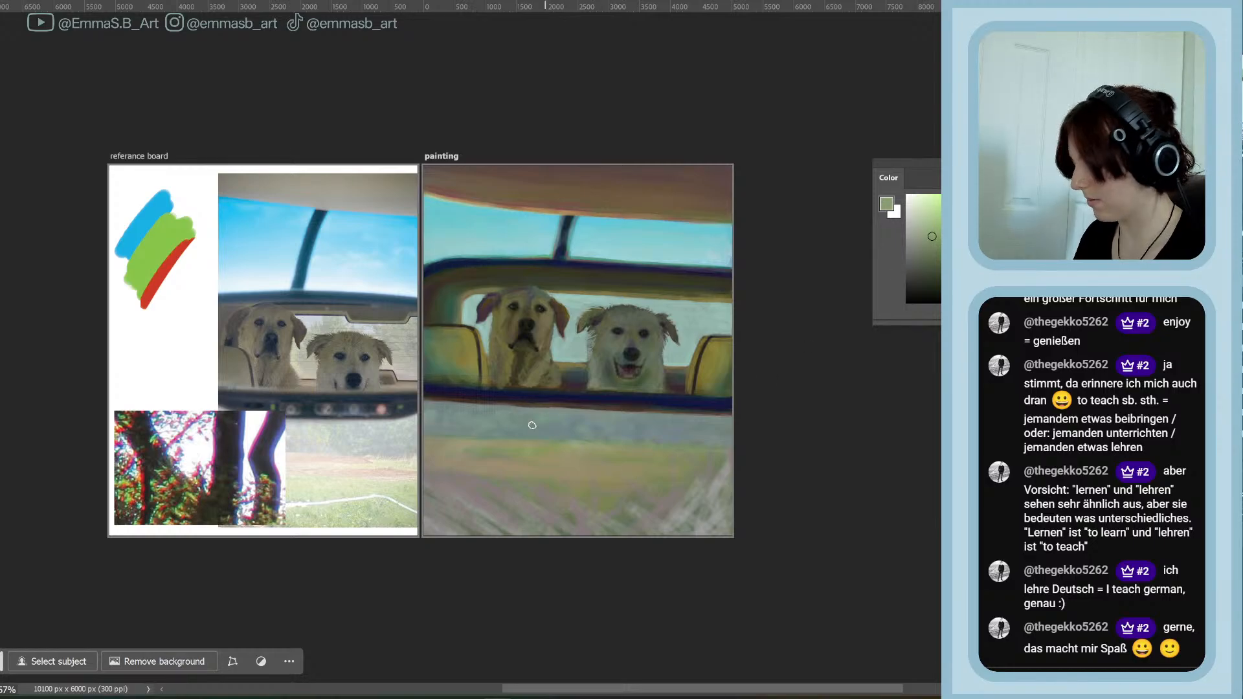
pyautogui.press(']')
pyautogui.press(']')
pyautogui.press(']')
pyautogui.press(']')
pyautogui.press(']')
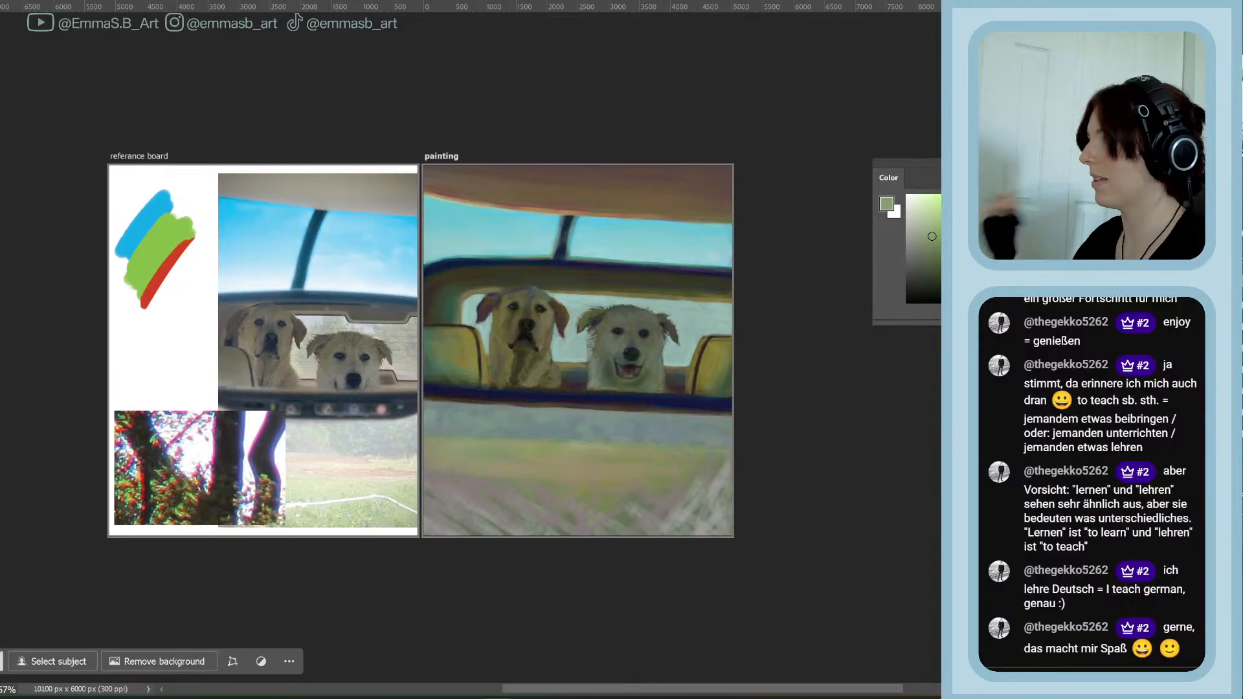
# Shift the foreground color through khaki and brown to a light tan, and paint the dirt strip below the gray band
pyautogui.click(1006, 289)
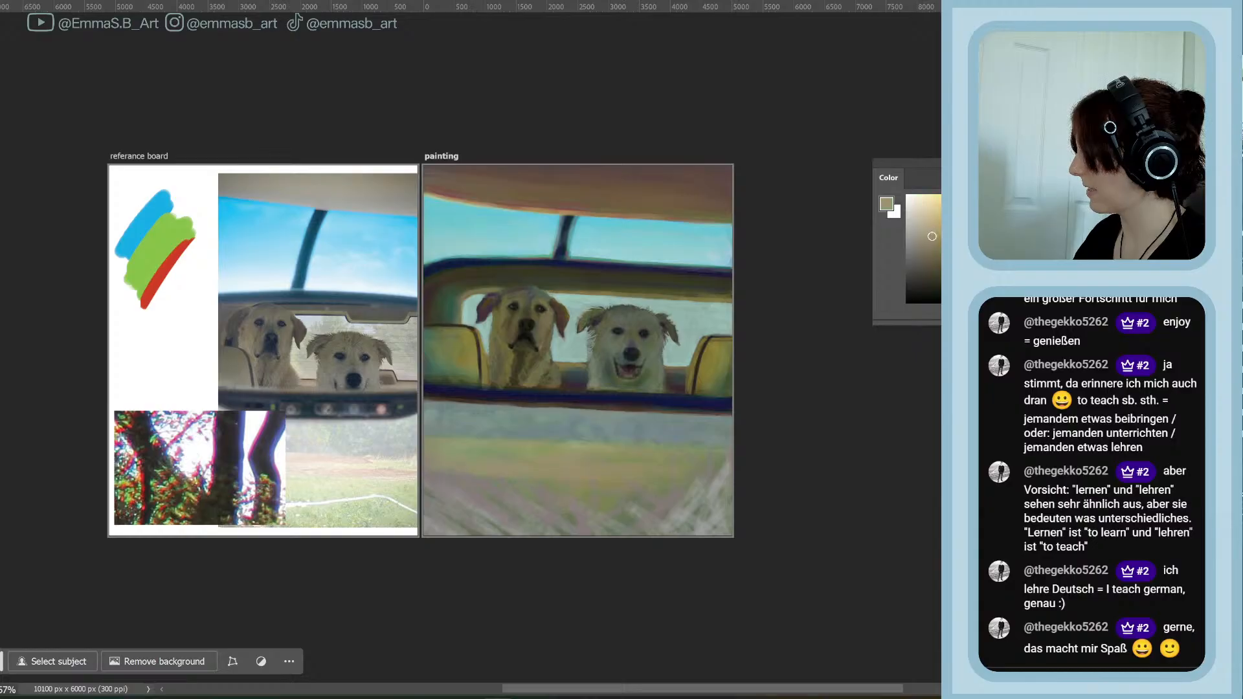
pyautogui.moveTo(949, 243); pyautogui.dragTo(932, 241)
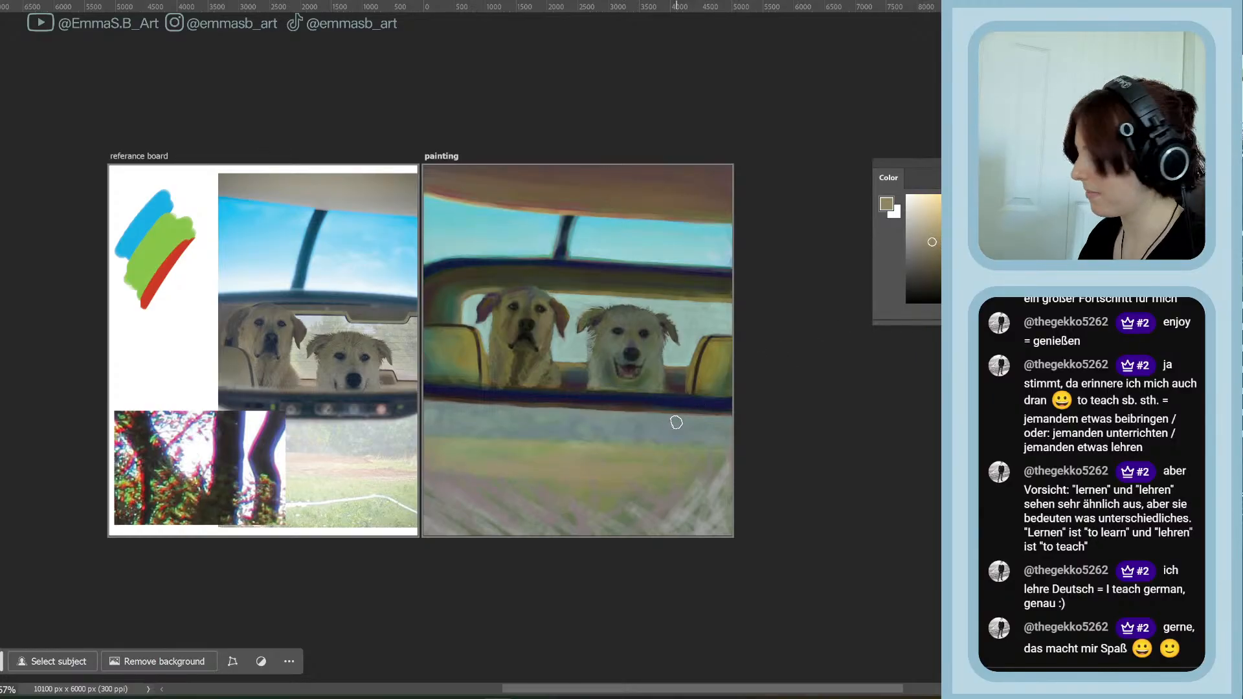
pyautogui.click(935, 249)
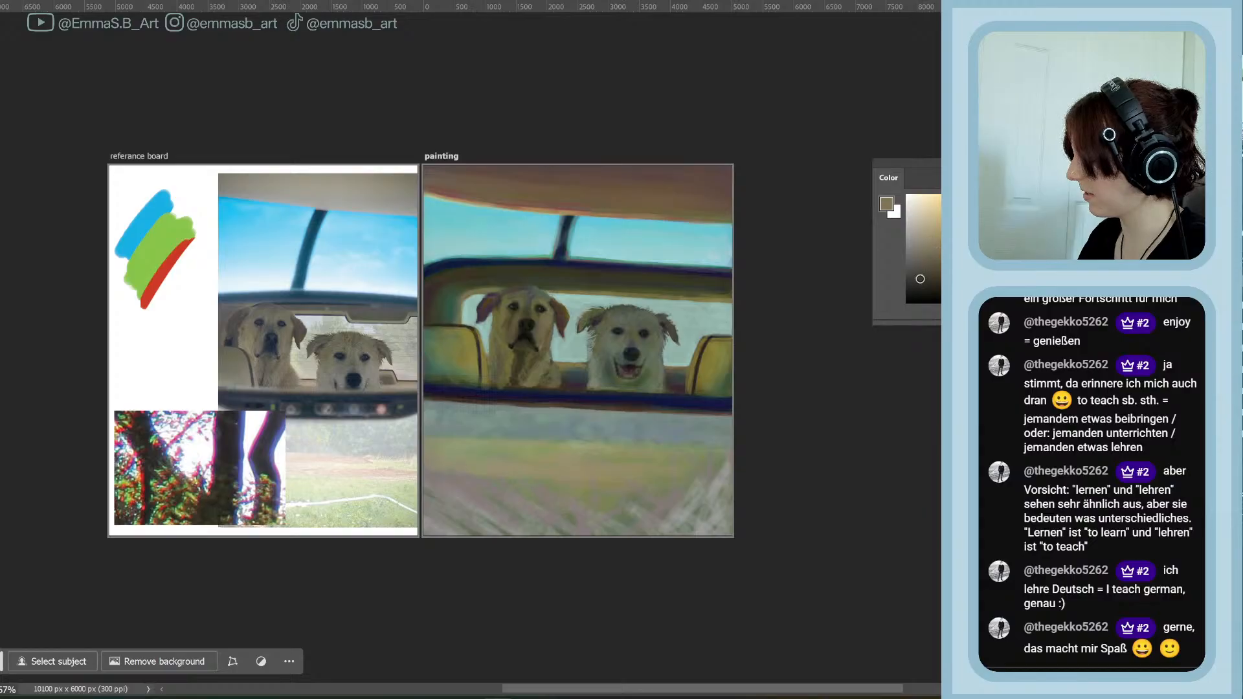
pyautogui.click(1036, 295)
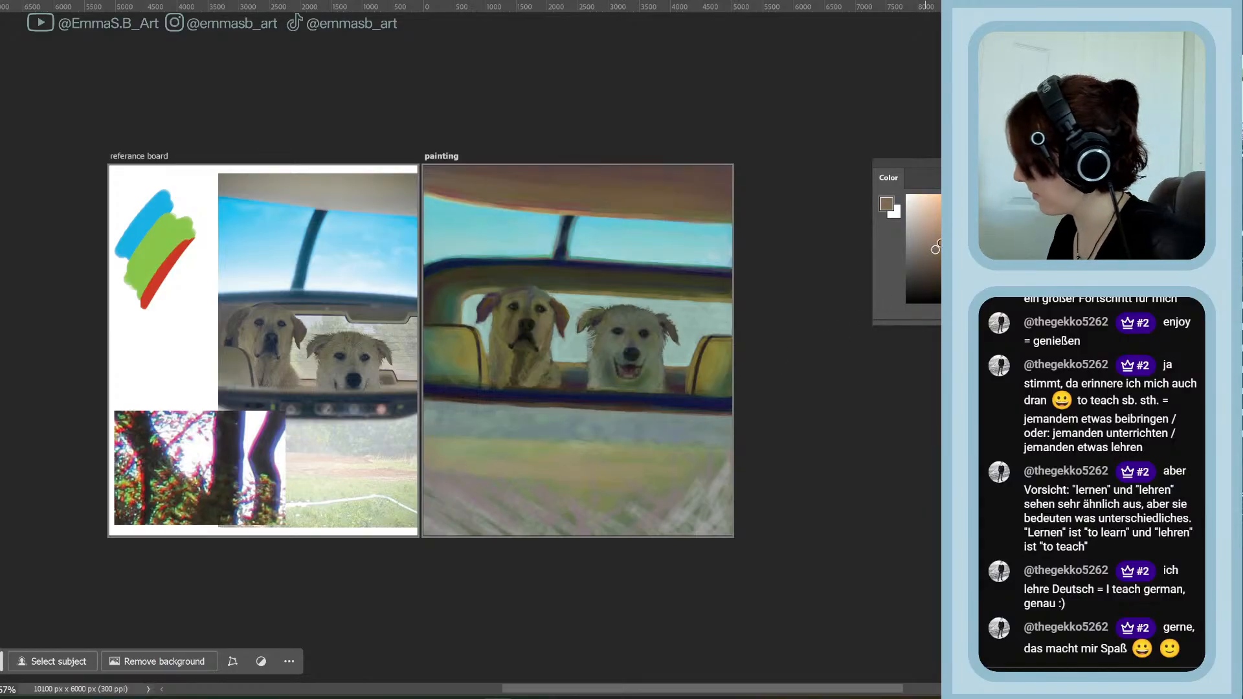
pyautogui.click(939, 246)
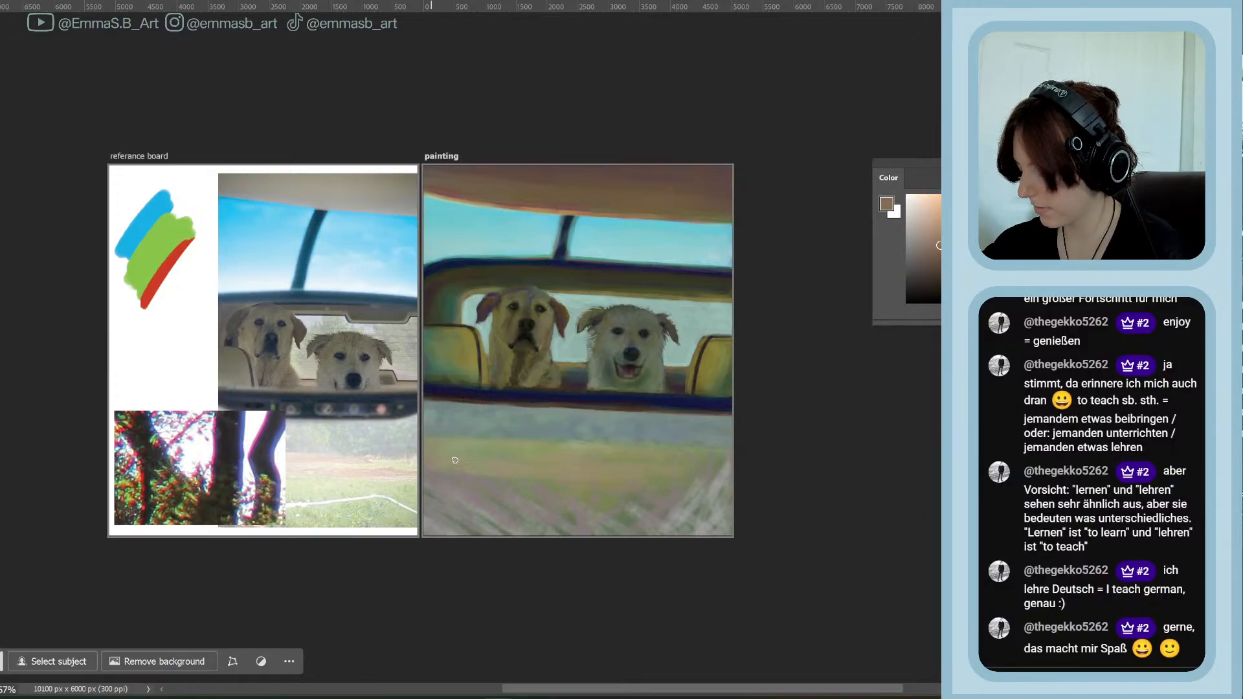
pyautogui.click(936, 230)
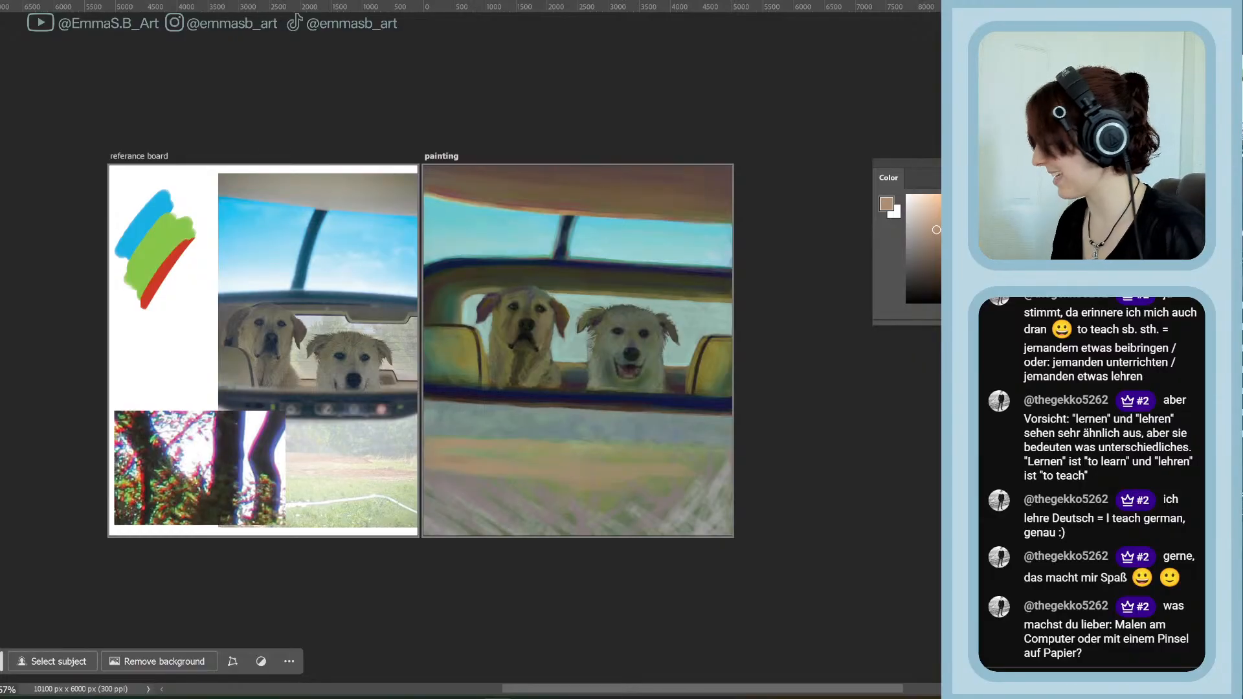
# Save the document with the repainted tan dirt strip
pyautogui.hotkey('ctrl', '+')
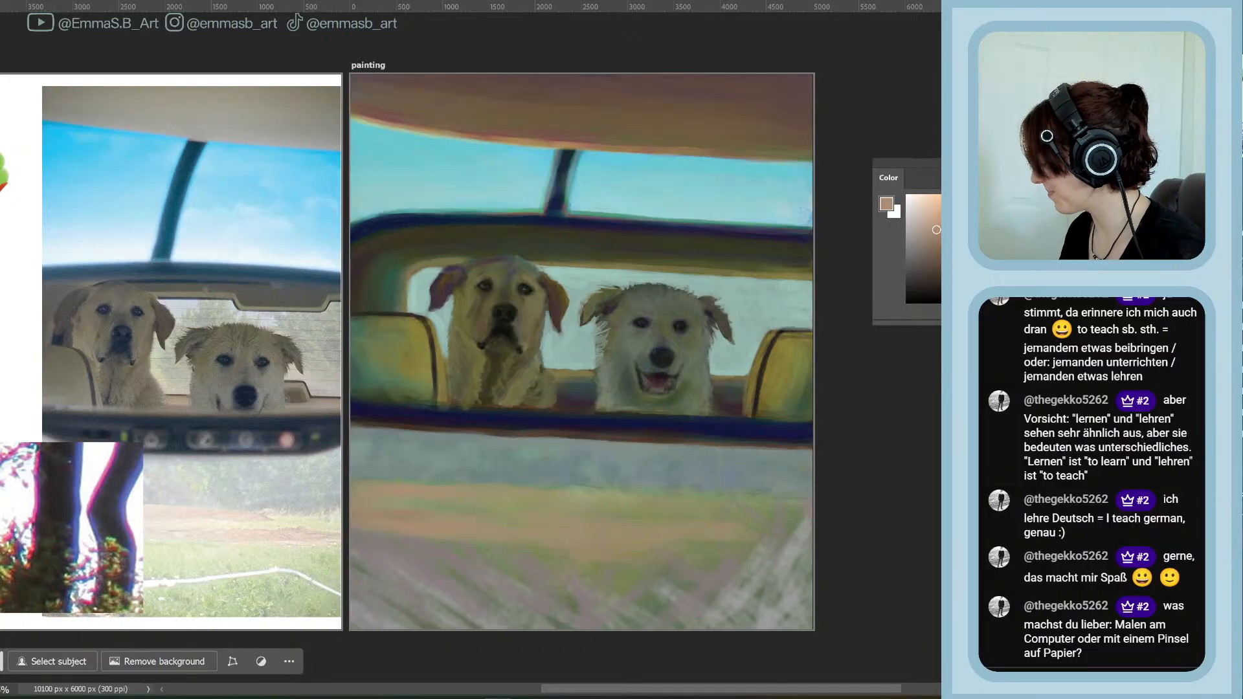
pyautogui.scroll(-3, 581, 349)
pyautogui.scroll(3, 581, 350)
pyautogui.scroll(-1, 582, 349)
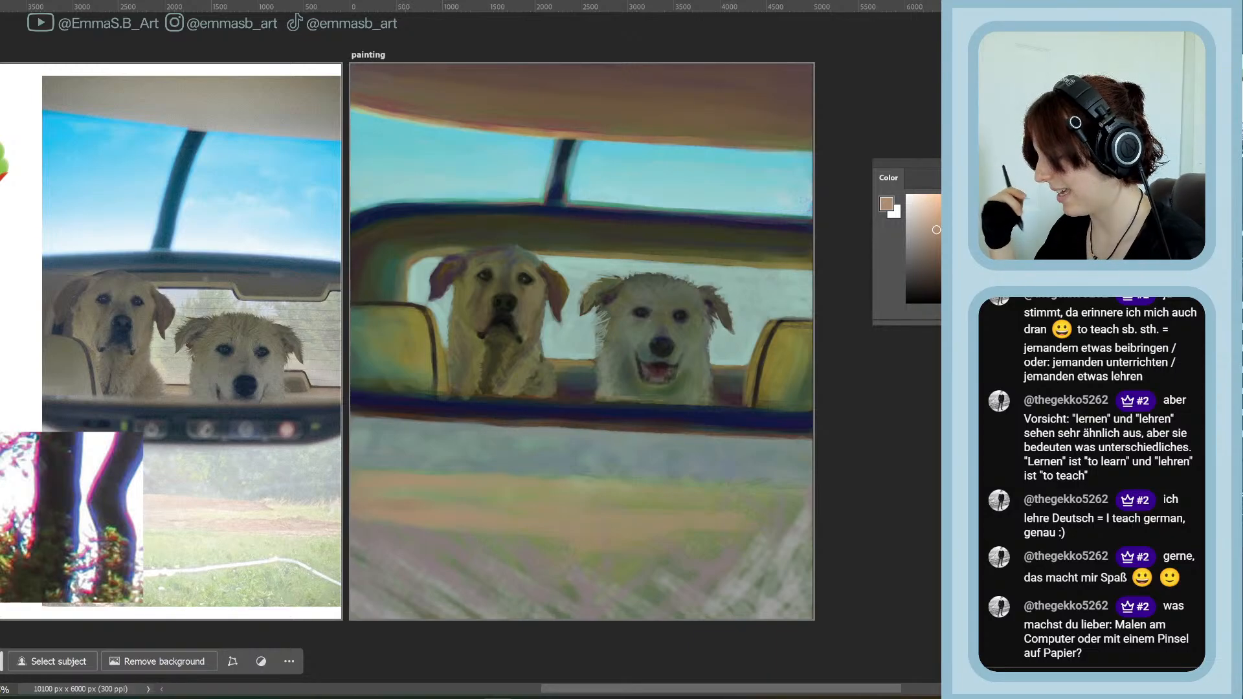
pyautogui.click(39, 2)
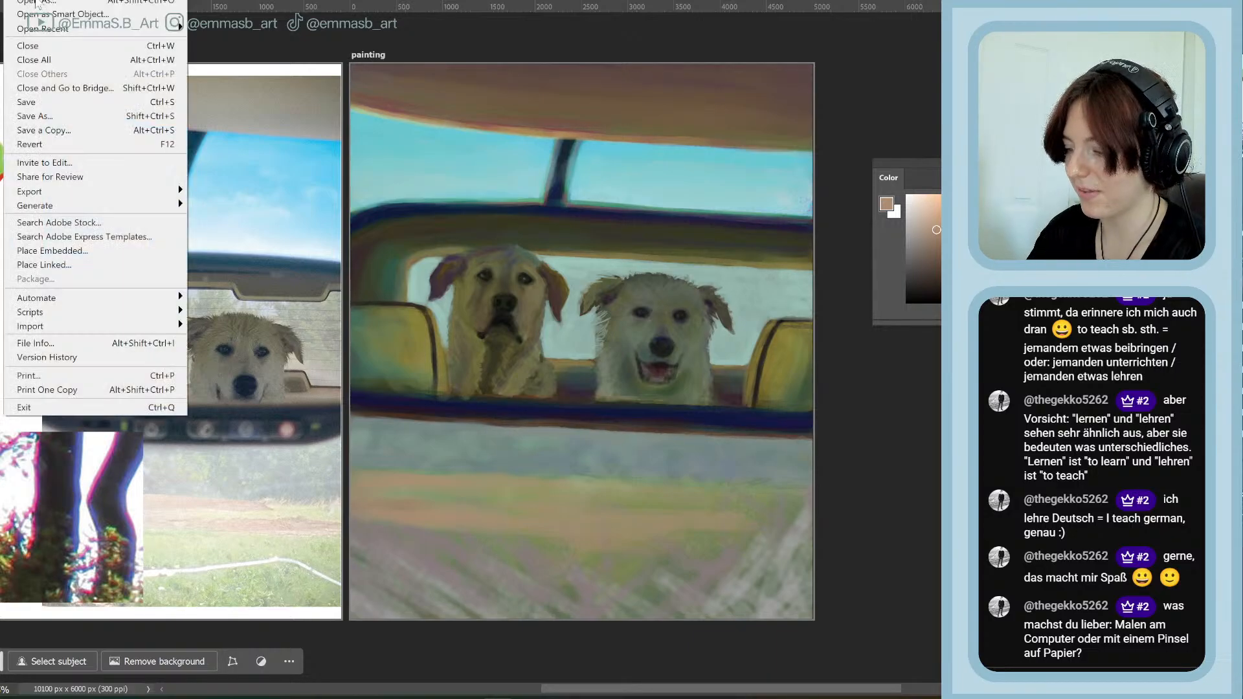
pyautogui.click(71, 102)
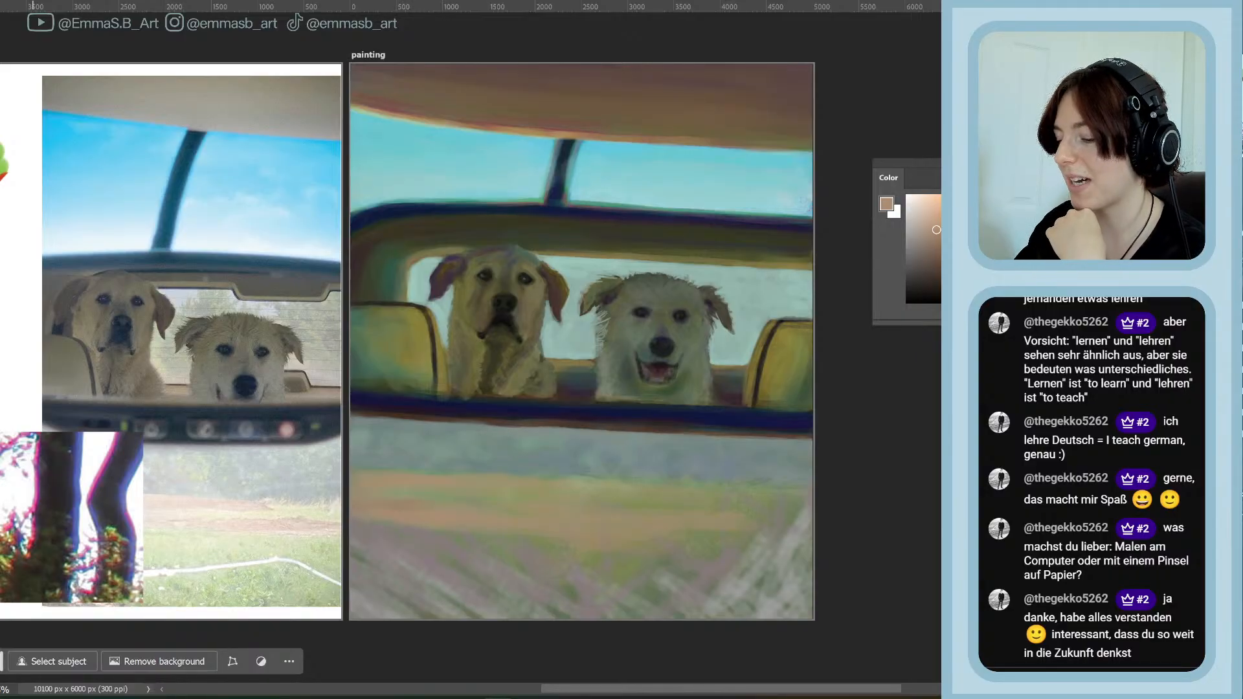
pyautogui.click(17, 1)
pyautogui.press('Escape')
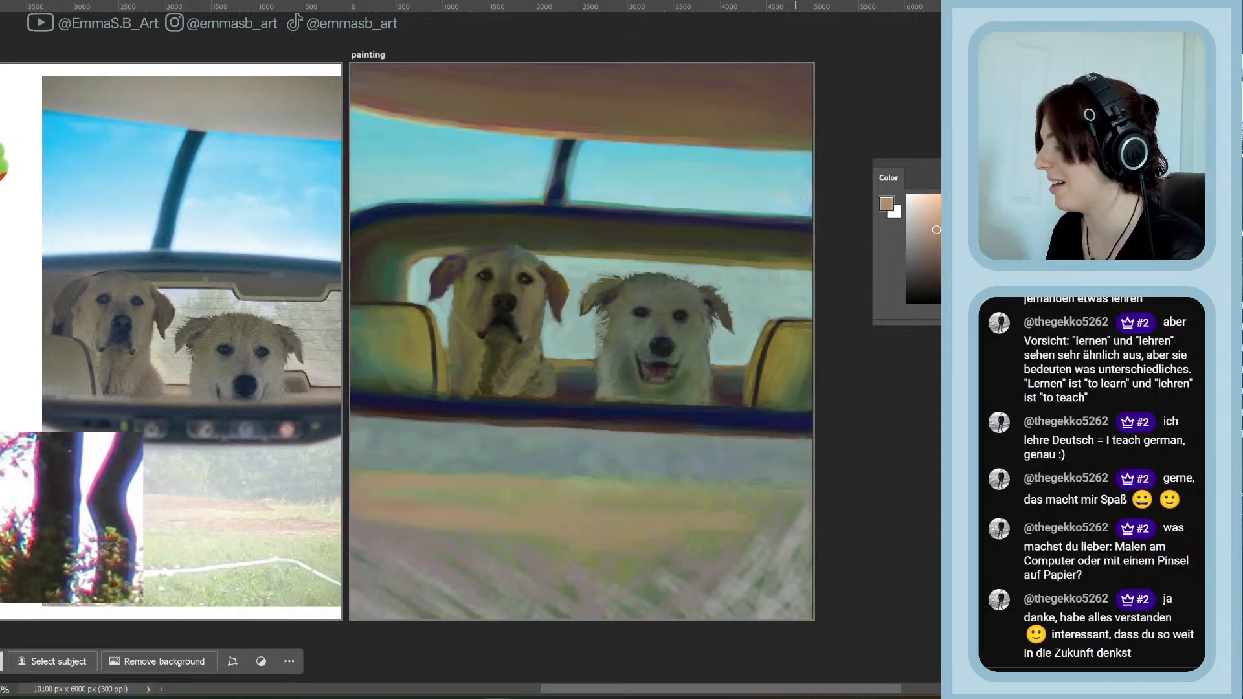
# Warm the foreground color to orange-tan and salmon, and paint these tones into the dirt strip below the mirror
pyautogui.moveTo(558, 362); pyautogui.dragTo(784, 369)
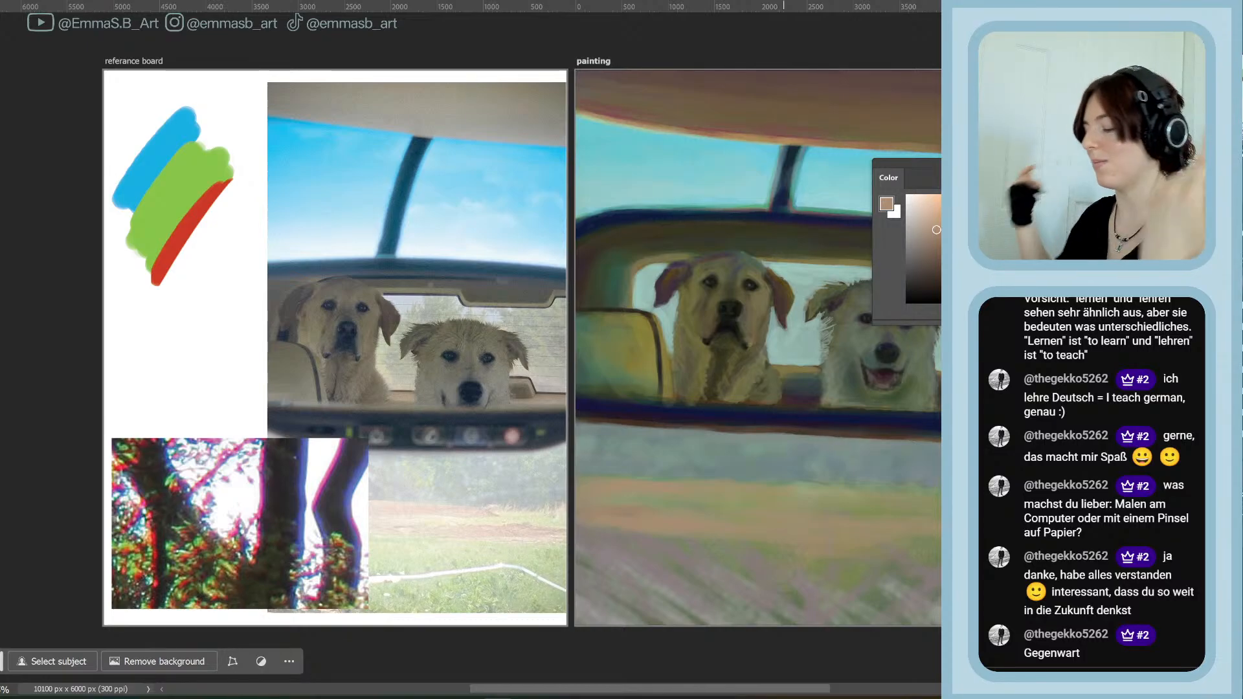
pyautogui.moveTo(787, 690); pyautogui.dragTo(837, 693)
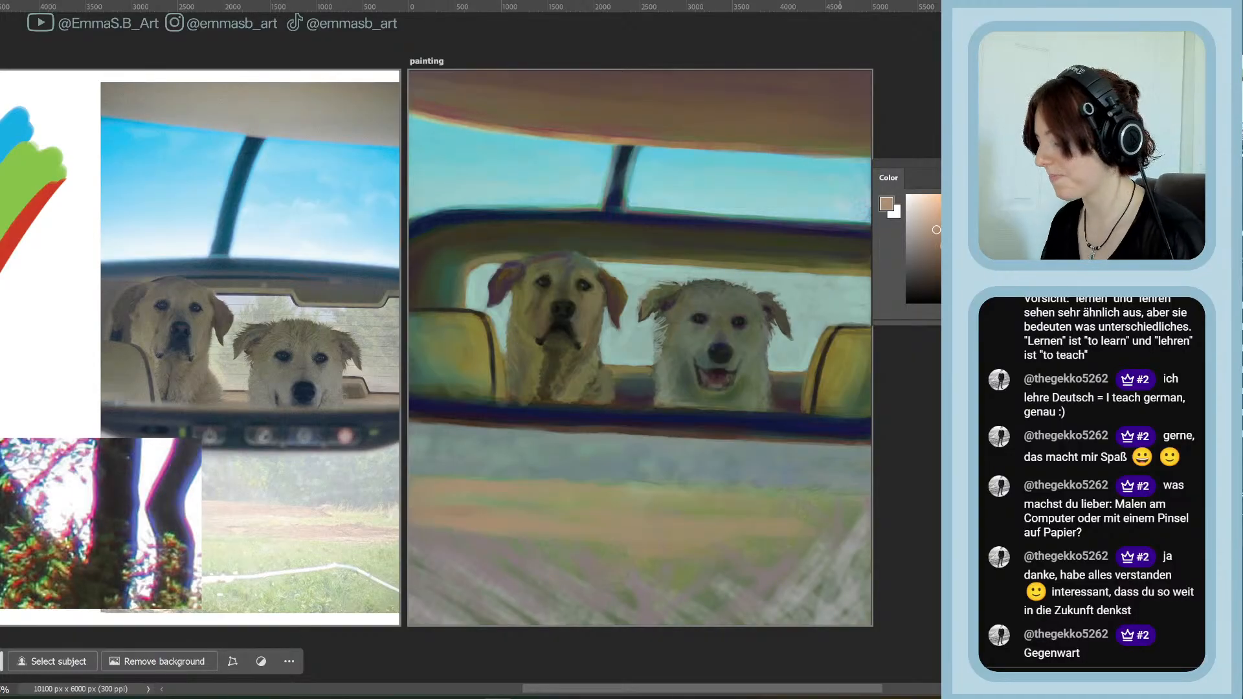
pyautogui.moveTo(936, 229); pyautogui.dragTo(945, 219)
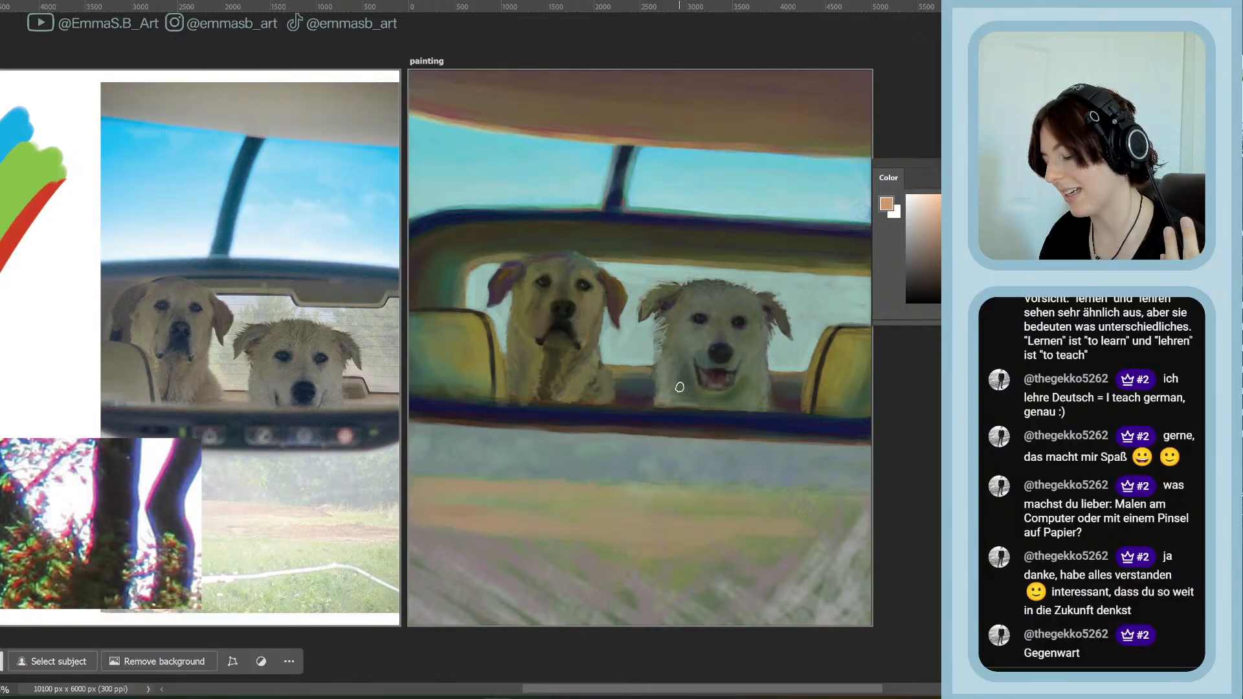
pyautogui.click(938, 217)
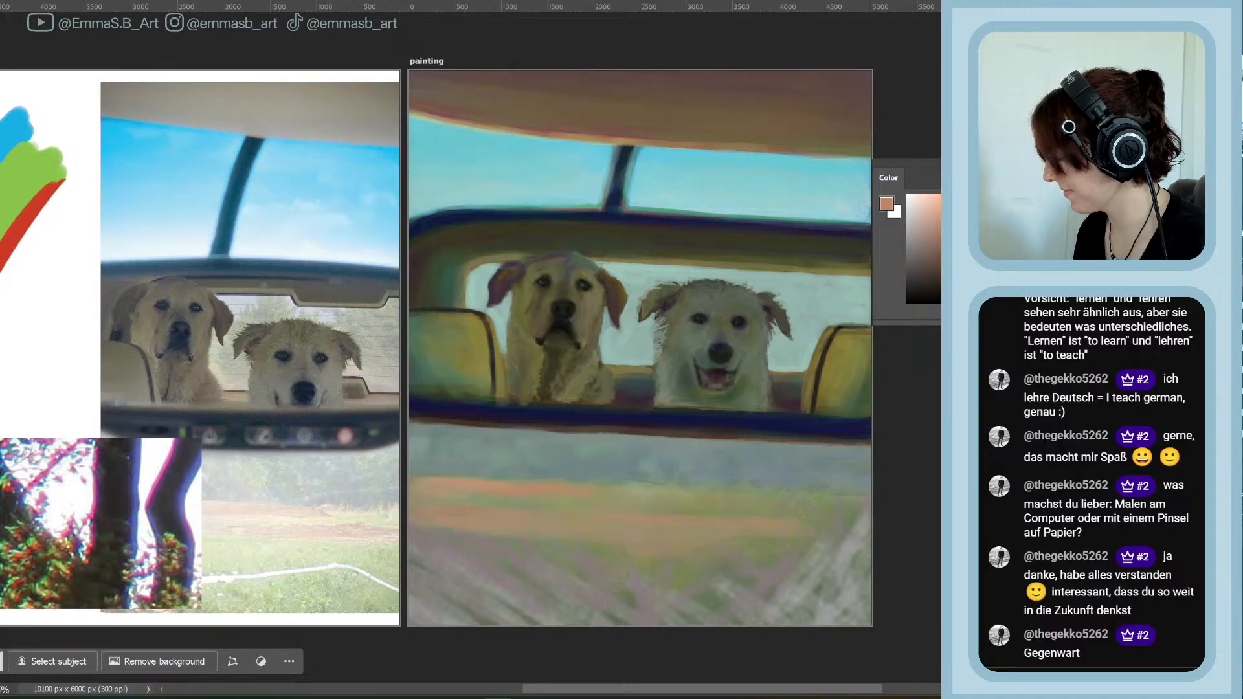
# Switch the foreground color to yellow-green, darken it to a deep olive, and save the document
pyautogui.moveTo(1048, 297); pyautogui.dragTo(1049, 284)
pyautogui.click(968, 237)
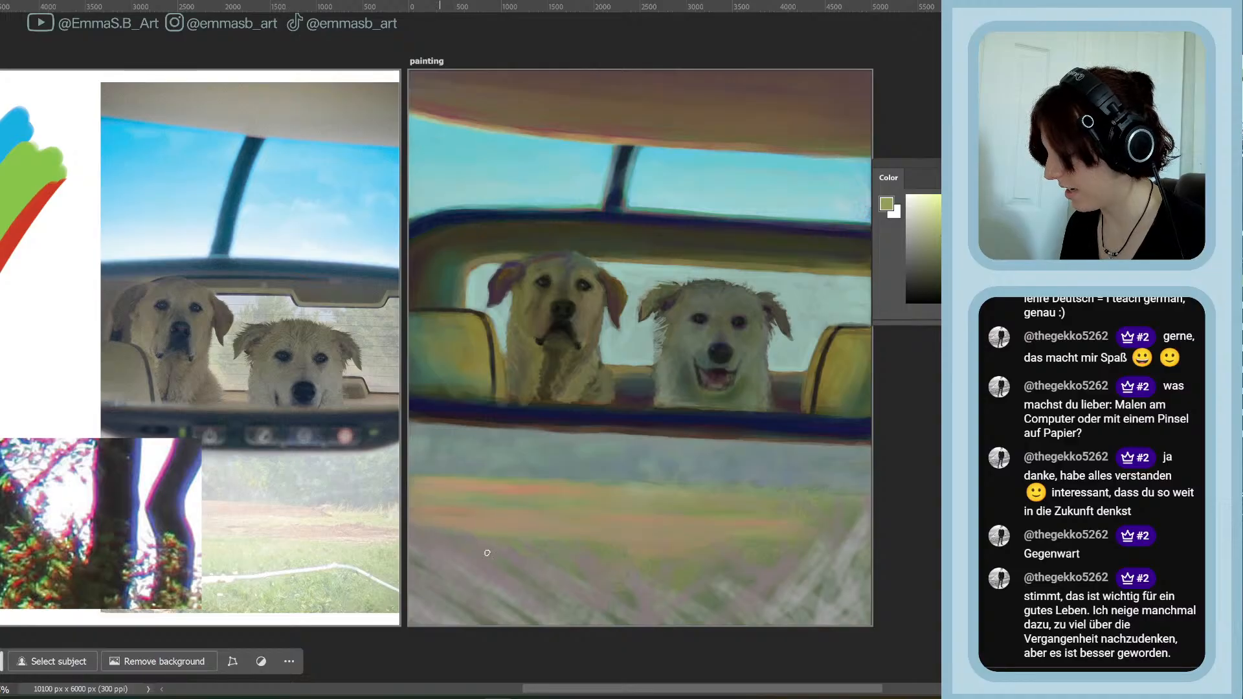
pyautogui.click(940, 258)
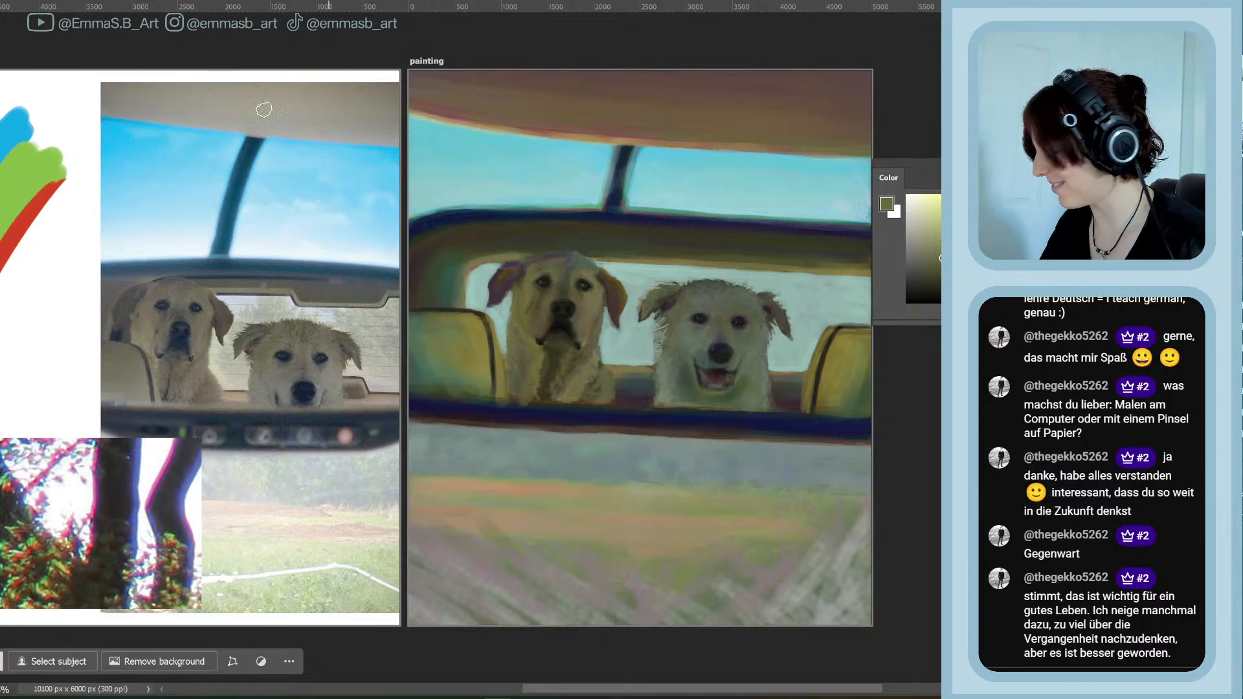
pyautogui.click(13, 0)
pyautogui.click(98, 103)
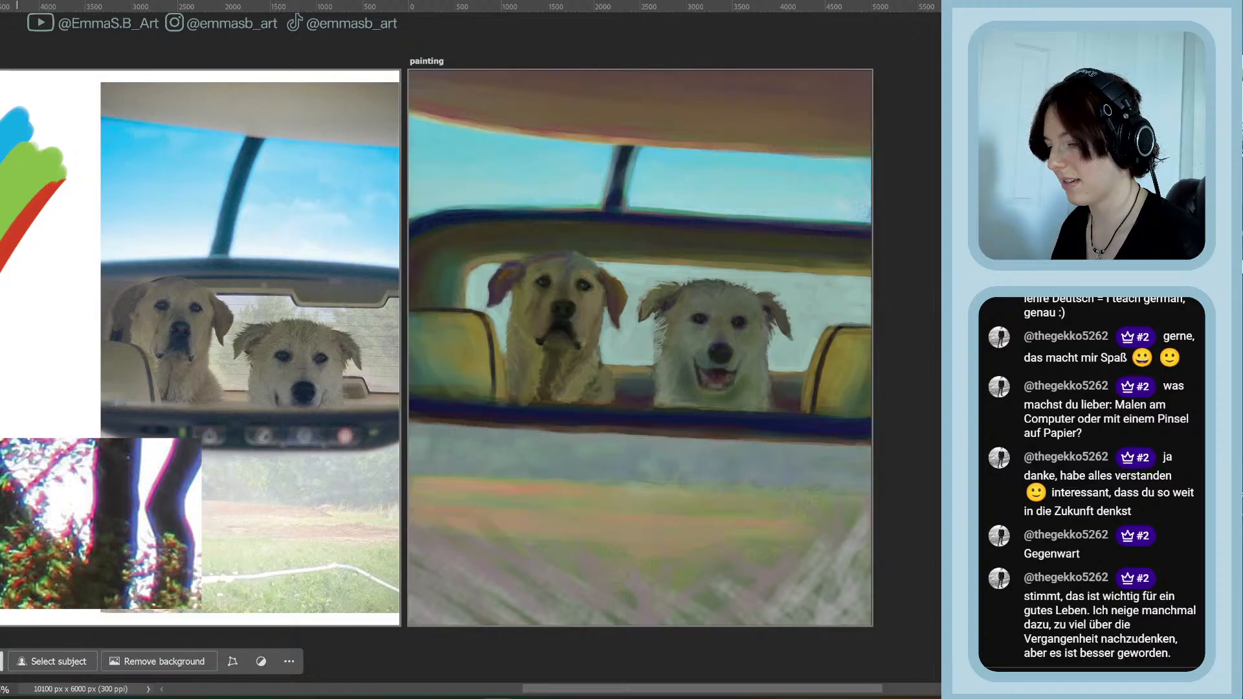
pyautogui.click(15, 1)
pyautogui.click(932, 1)
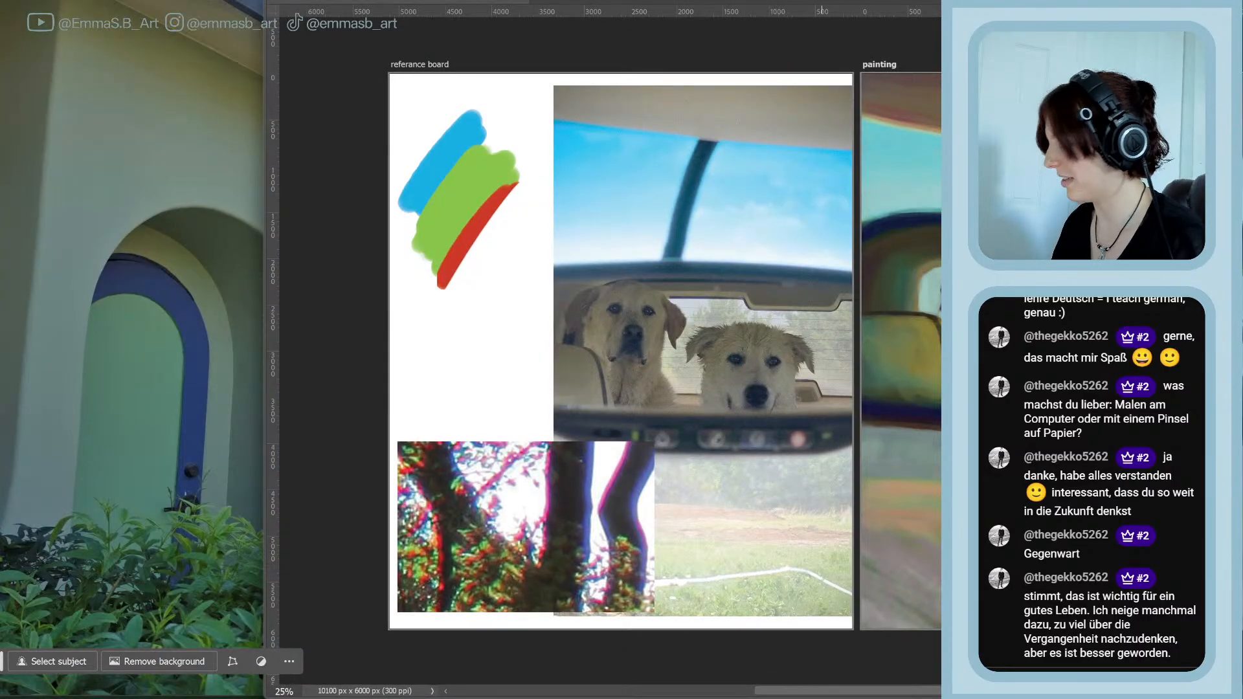
pyautogui.doubleClick(709, 2)
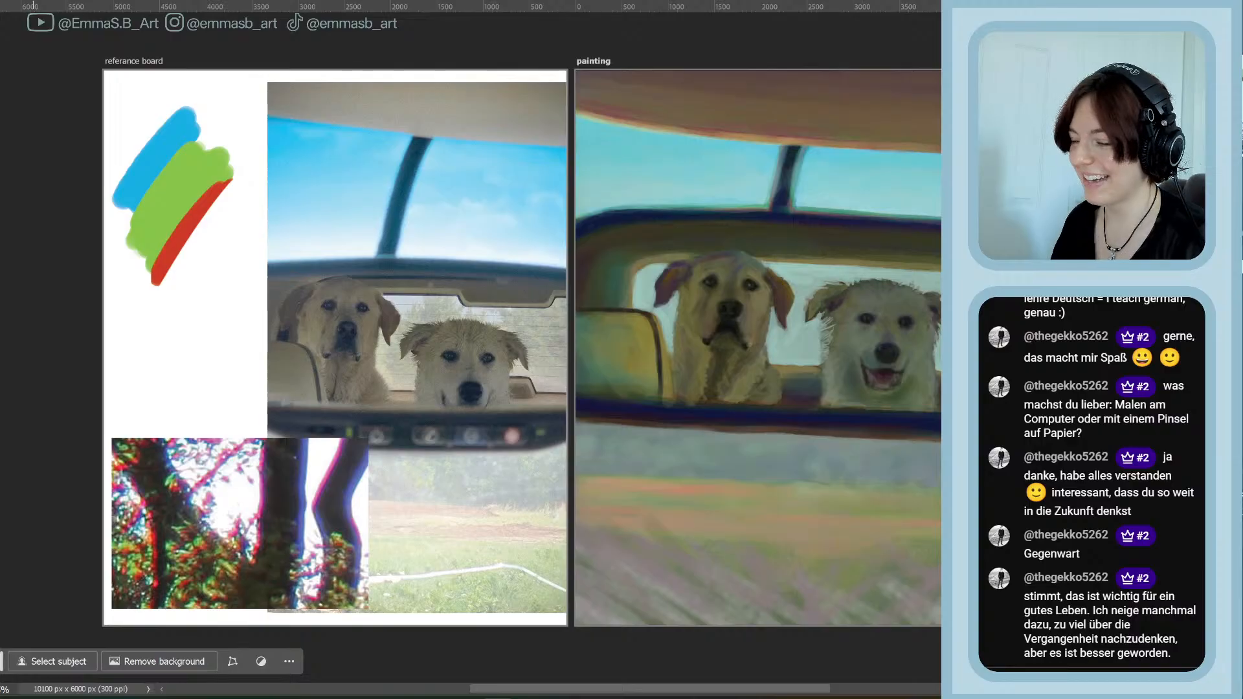
pyautogui.click(14, 1)
pyautogui.click(31, 1)
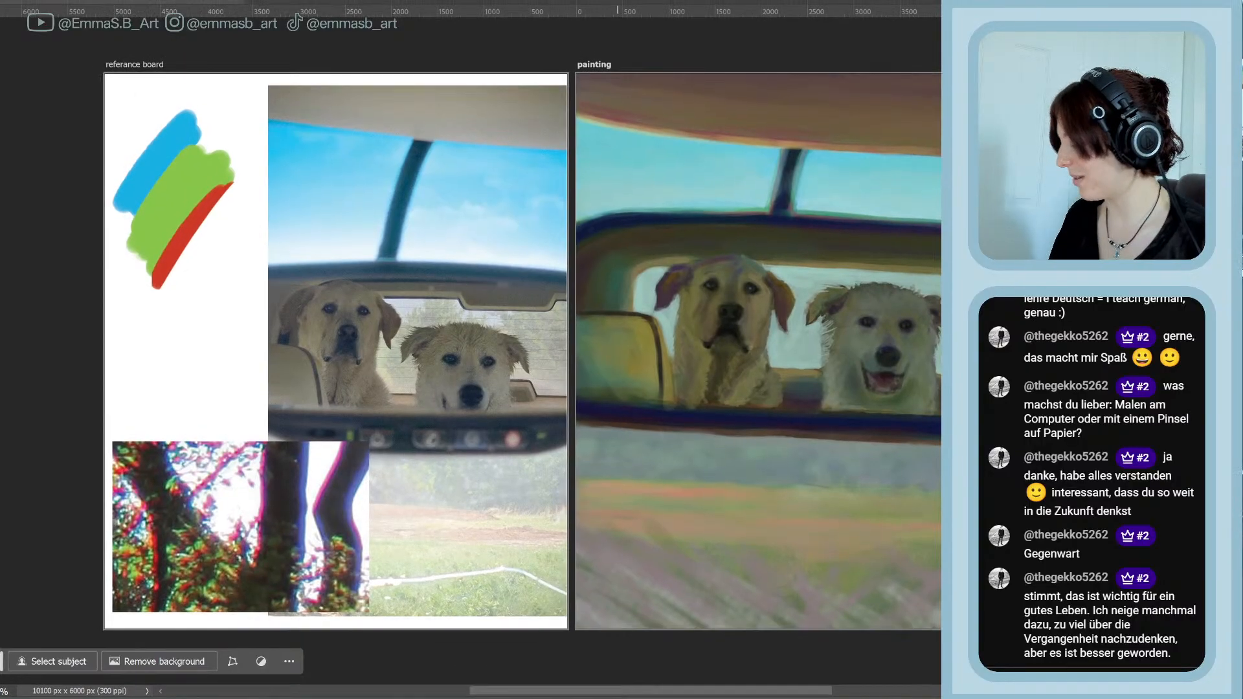